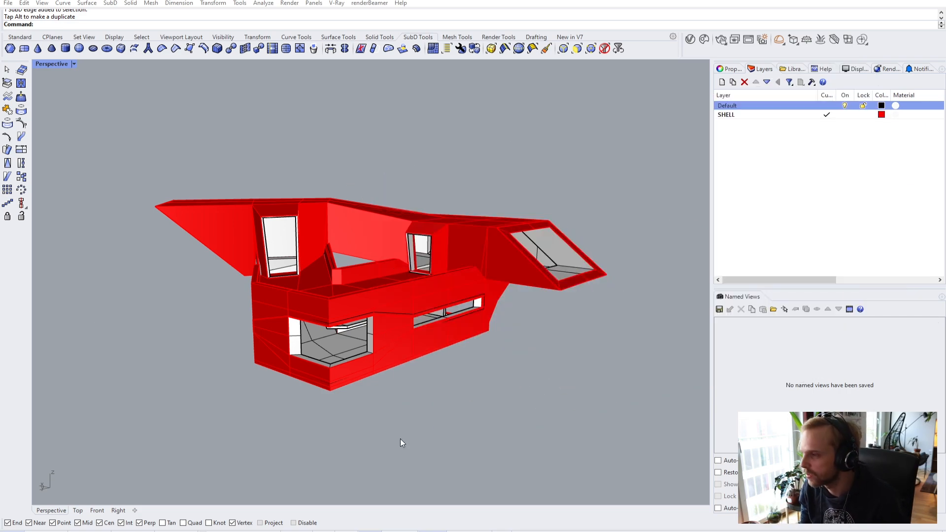
- Orbit around the red SubD shell and toggle it between smooth and flat display
right_click_drag(322, 345, 286, 313)
scroll(253, 285, "up", 5)
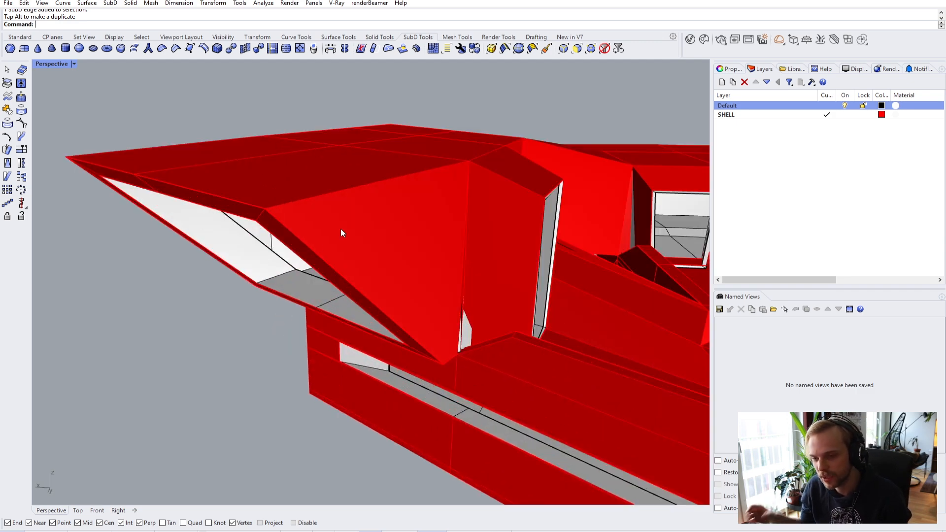
right_click_drag(452, 211, 341, 255)
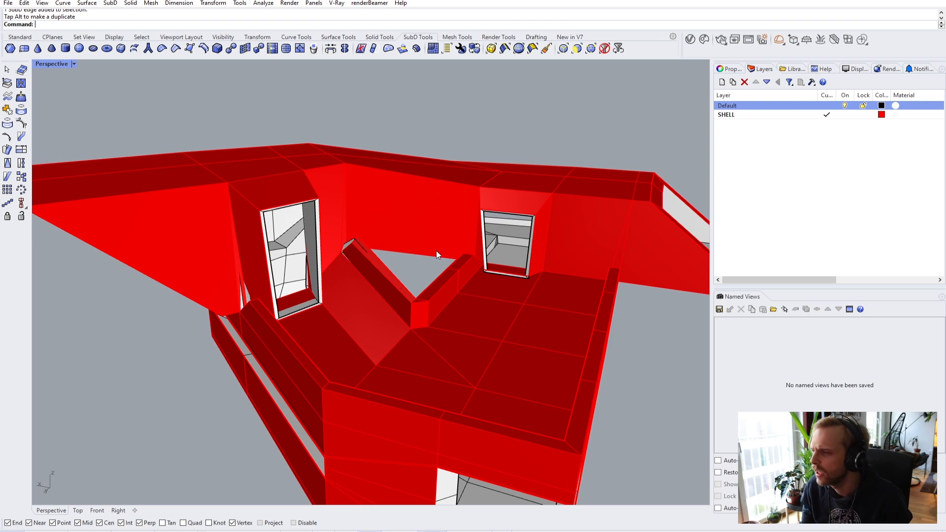
scroll(489, 271, "up", 8)
scroll(489, 267, "down", 7)
right_click_drag(522, 237, 393, 252)
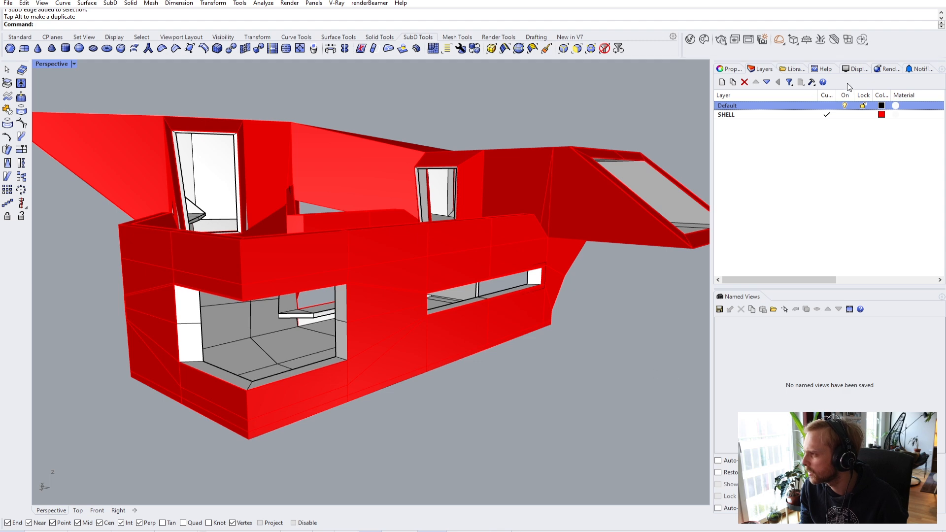
right_click_drag(338, 229, 373, 267)
key("Tab")
key("Tab")
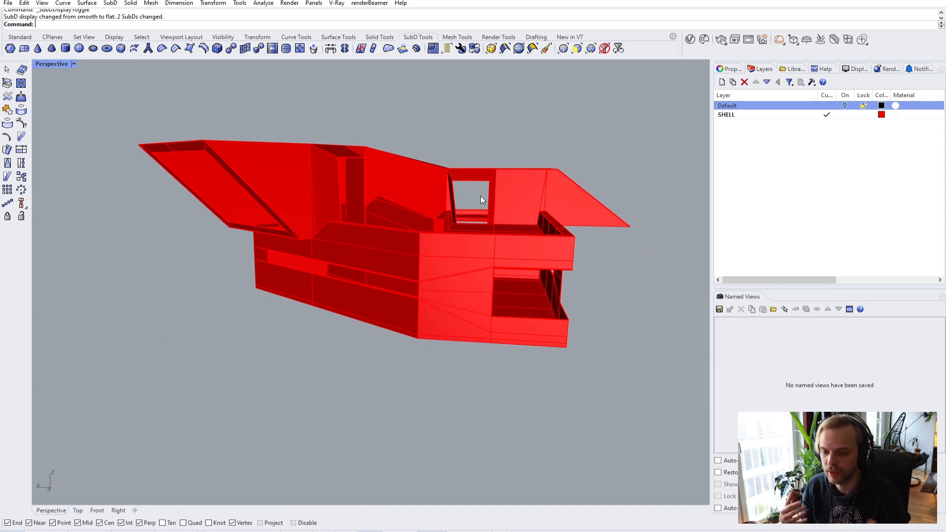
- Create Layer 01 and move the selected SubD shell onto it
right_click_drag(697, 207, 442, 229)
left_click(442, 228)
left_click(722, 82)
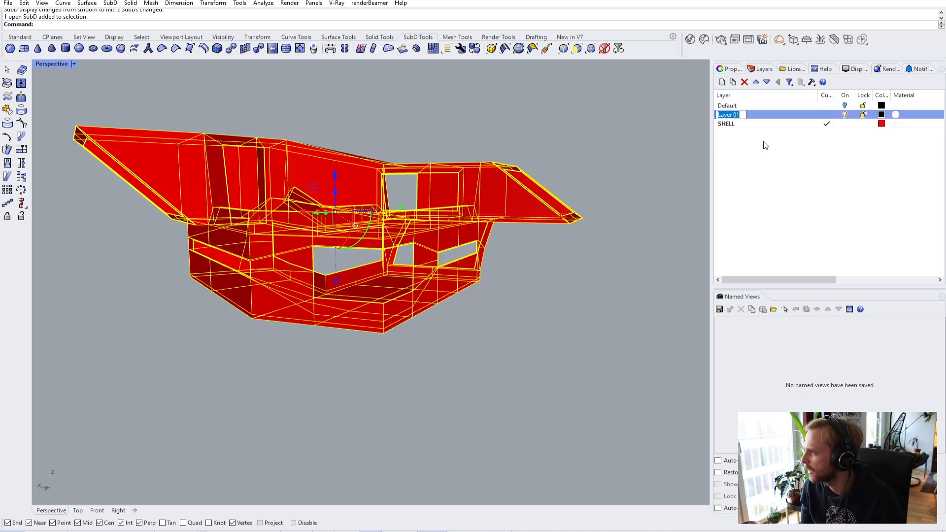
left_click(789, 182)
left_click(754, 114)
right_click(754, 115)
left_click(788, 274)
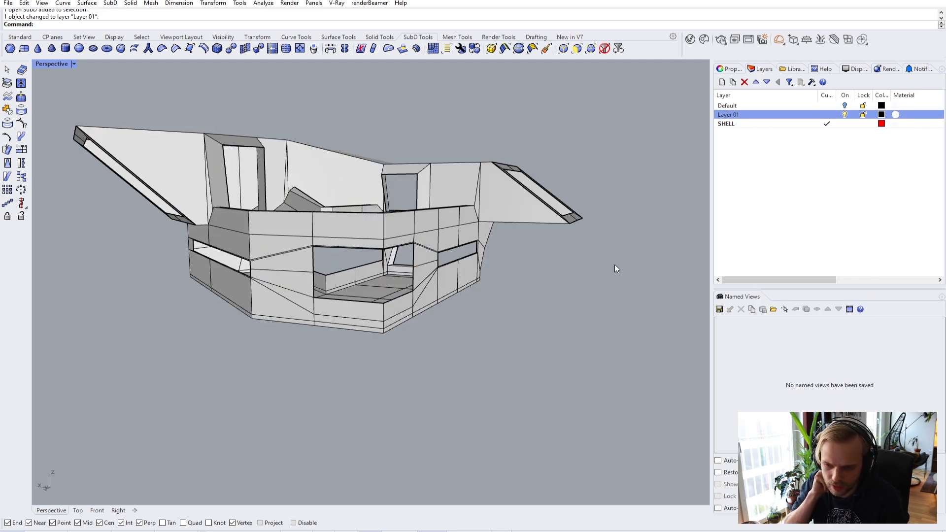
- Preview the grey shell in smooth display, then return it to flat display
scroll(385, 277, "up", 10)
scroll(410, 242, "down", 5)
scroll(402, 240, "up", 5)
key("Tab")
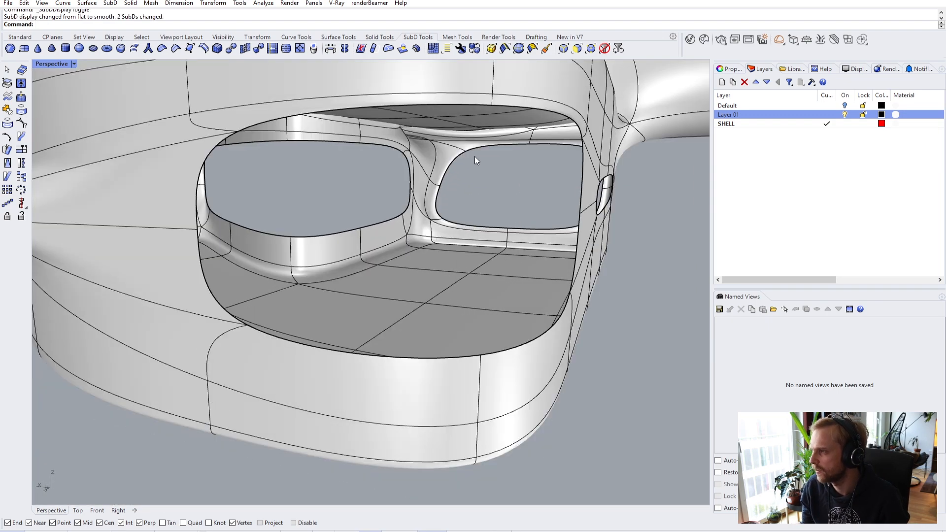
scroll(475, 156, "up", 8)
key("Tab")
right_click_drag(214, 270, 384, 305)
scroll(403, 265, "down", 10)
scroll(350, 280, "up", 8)
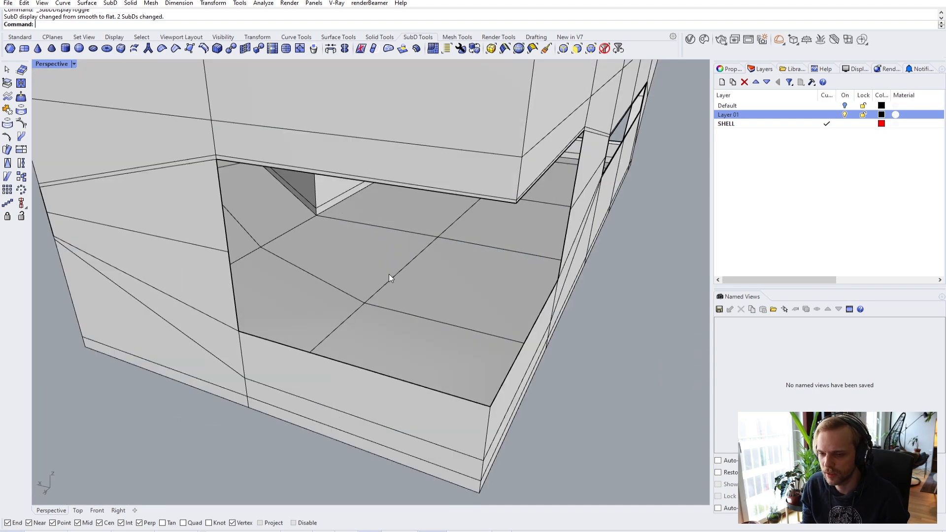
scroll(425, 276, "down", 10)
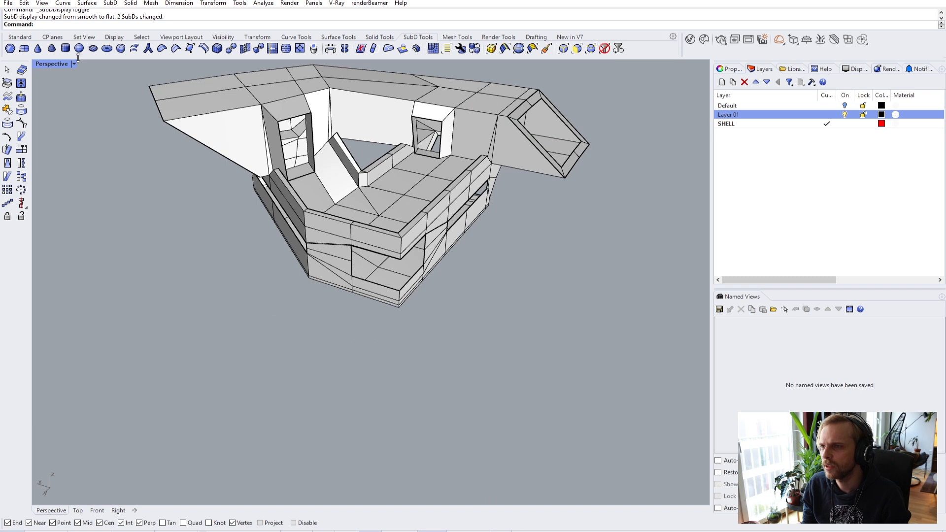
- Draw a ClippingPlane rectangle below the model from the Standard tool set
left_click(19, 37)
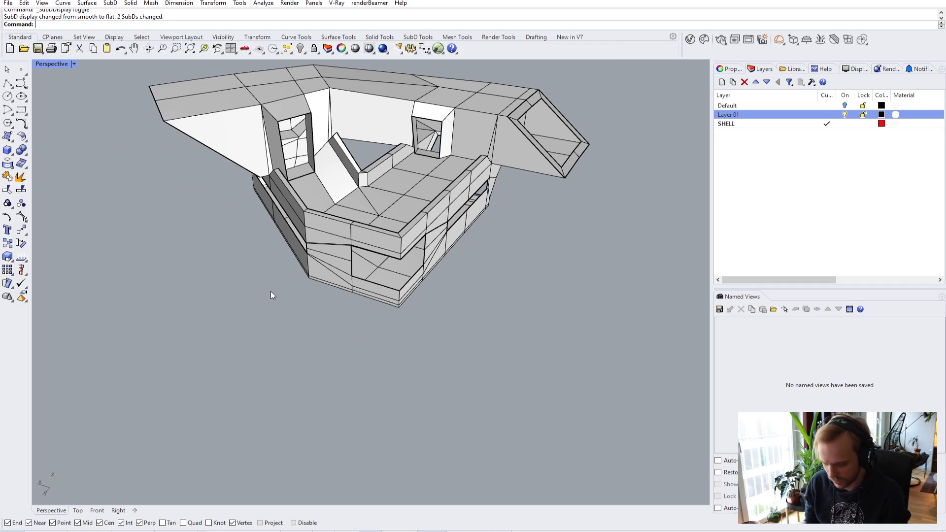
type("ClippingPlane")
key("Return")
left_click(402, 360)
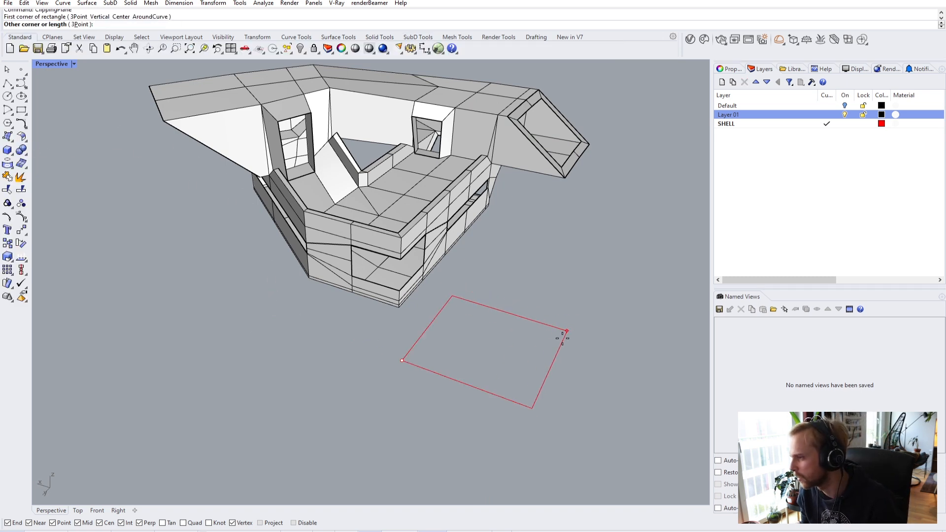
left_click(570, 330)
- Raise the clipping plane with the gumball to cut higher through the walls
right_click_drag(423, 339, 498, 306)
left_click(608, 284)
left_click_drag(498, 307, 526, 218)
left_click(555, 195)
- Orbit the clipped model to view the whole L-shaped floor from above
right_click_drag(555, 194, 448, 260)
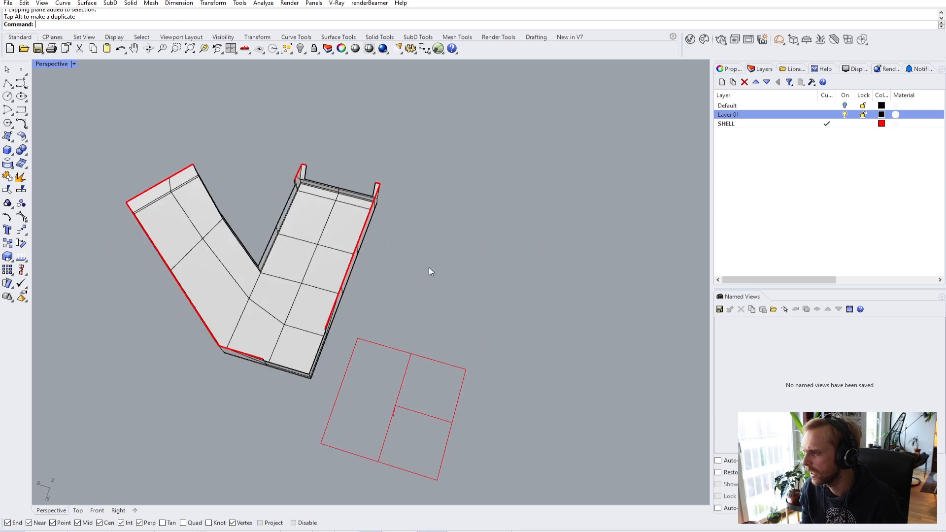
scroll(221, 289, "up", 3)
right_click_drag(222, 290, 501, 286)
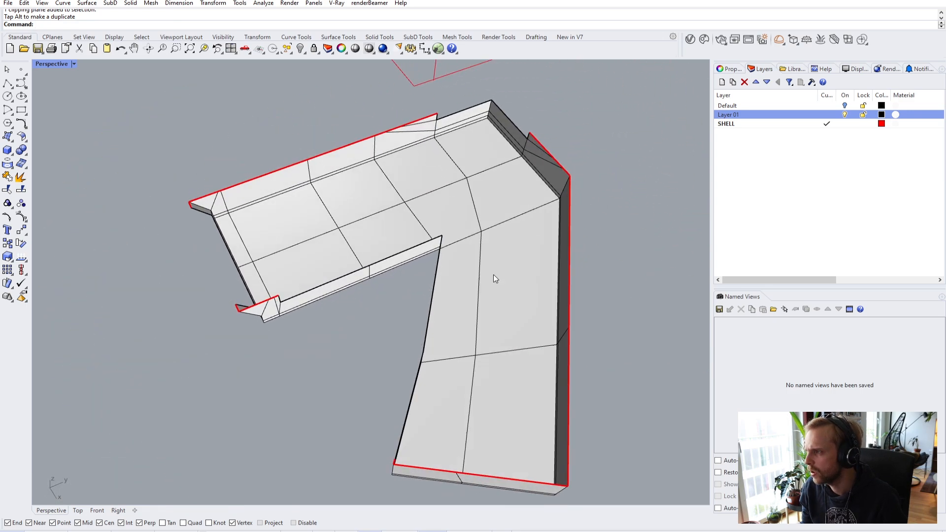
scroll(245, 245, "up", 5)
right_click_drag(245, 245, 177, 249)
scroll(191, 190, "up", 5)
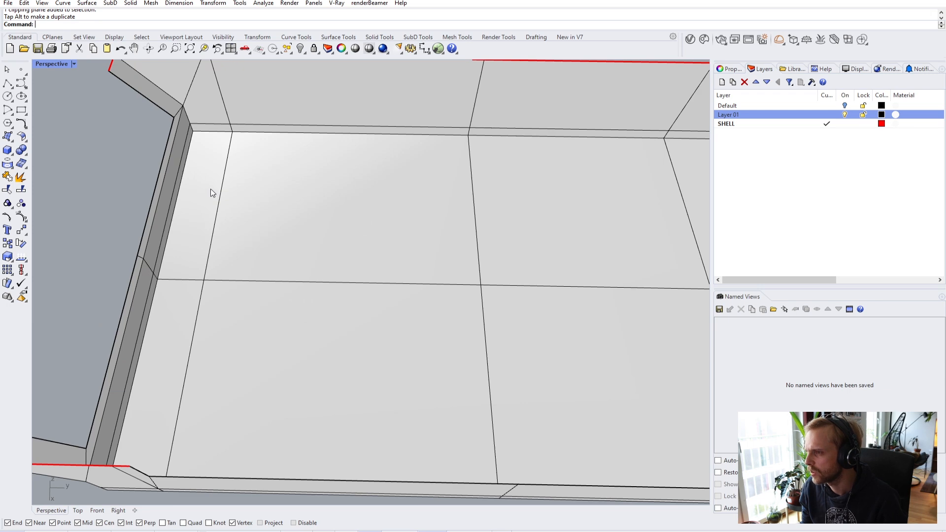
scroll(224, 190, "down", 5)
right_click_drag(315, 224, 409, 227)
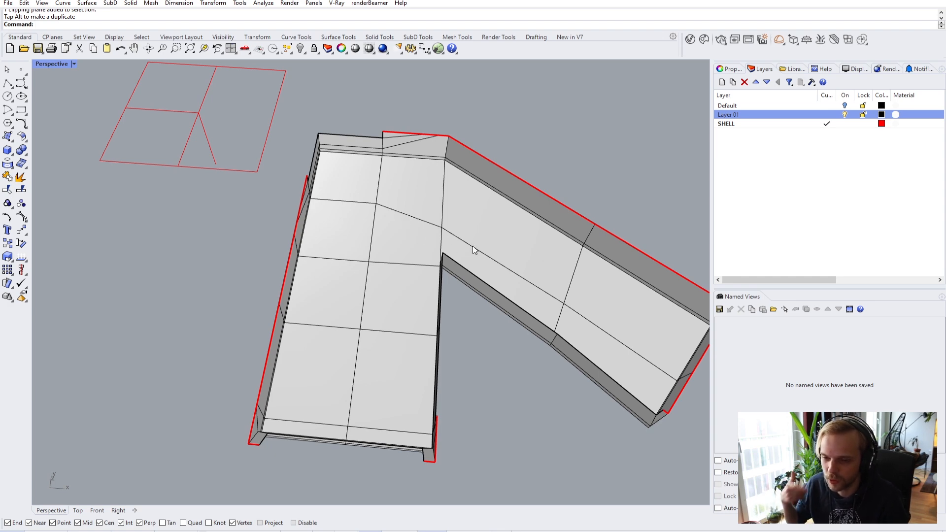
- Inspect the floor from a new angle, selecting and then deselecting the SubD shell
right_click_drag(520, 227, 295, 118)
scroll(294, 110, "up", 5)
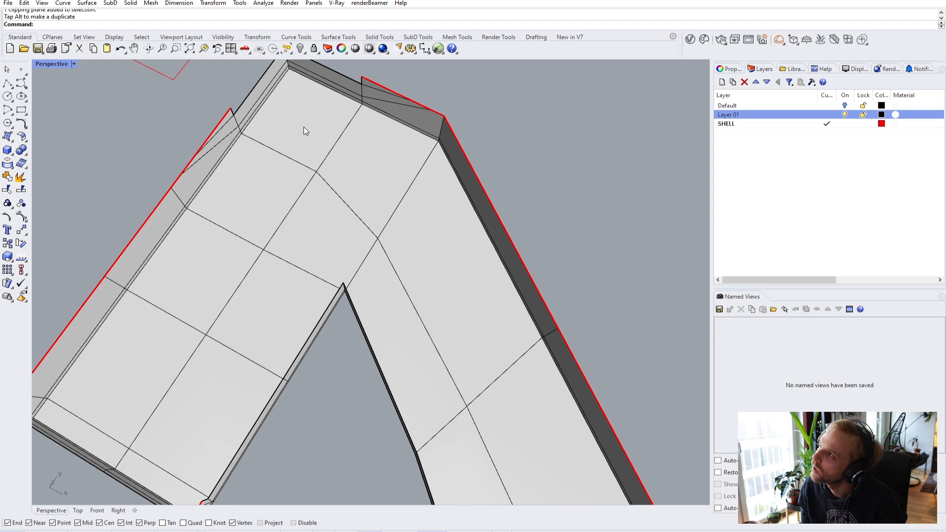
left_click(303, 126)
right_click_drag(327, 141, 484, 176)
key("Escape")
scroll(474, 230, "up", 3)
right_click_drag(474, 226, 473, 239)
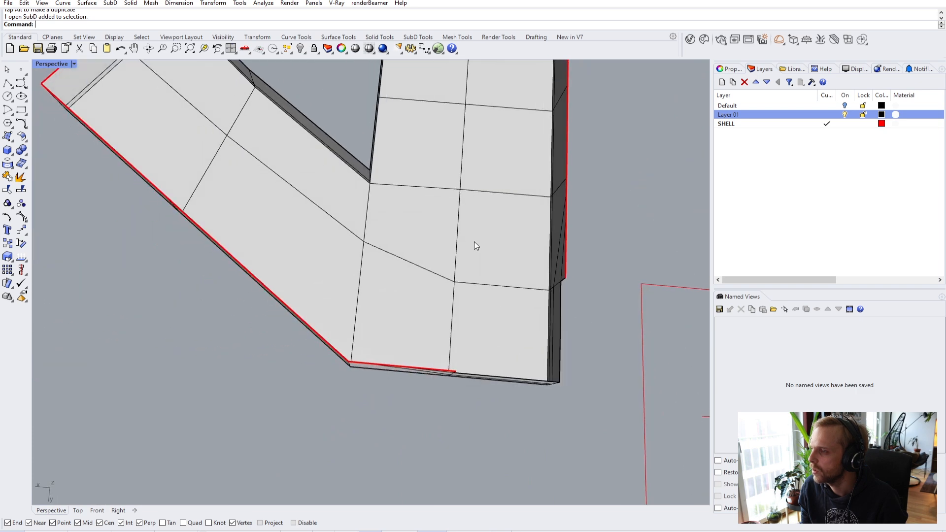
left_click(500, 320, "ctrl+shift")
left_click(379, 278, "ctrl+shift")
left_click(276, 237, "ctrl+shift")
left_click(178, 134, "ctrl+shift")
left_click(222, 99, "ctrl+shift")
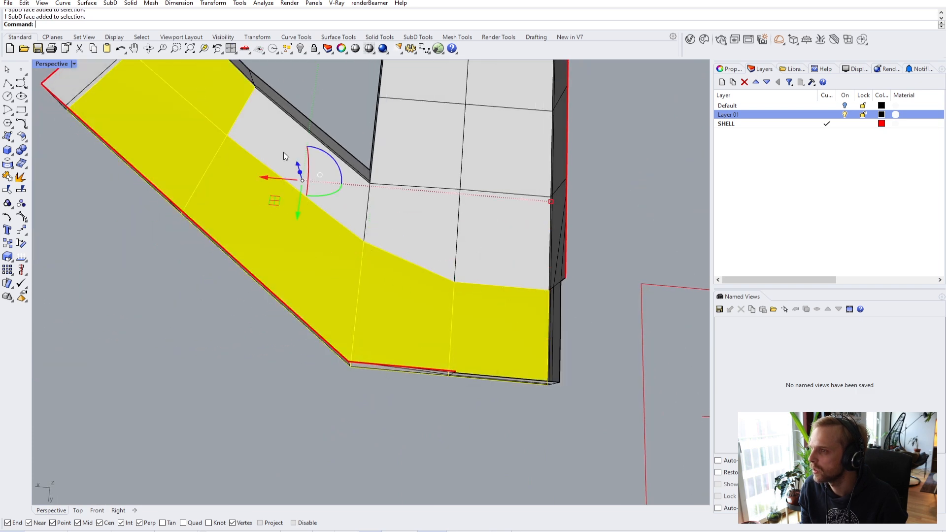
left_click(305, 148, "ctrl+shift")
left_click(422, 218, "ctrl+shift")
left_click(499, 216, "ctrl+shift")
left_click(508, 148, "ctrl+shift")
right_click_drag(393, 146, 427, 258)
scroll(427, 258, "up", 5)
left_click(441, 197, "ctrl+shift")
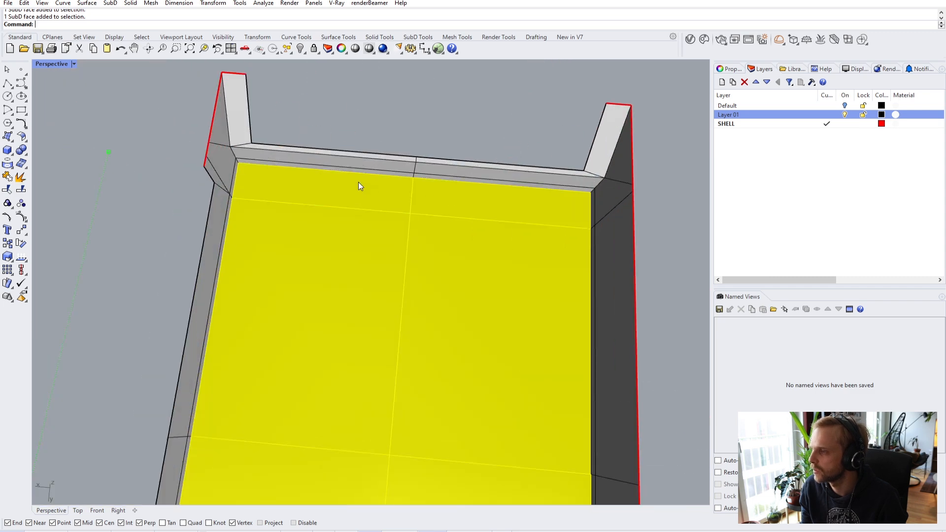
scroll(441, 198, "down", 5)
right_click_drag(372, 306, 431, 220)
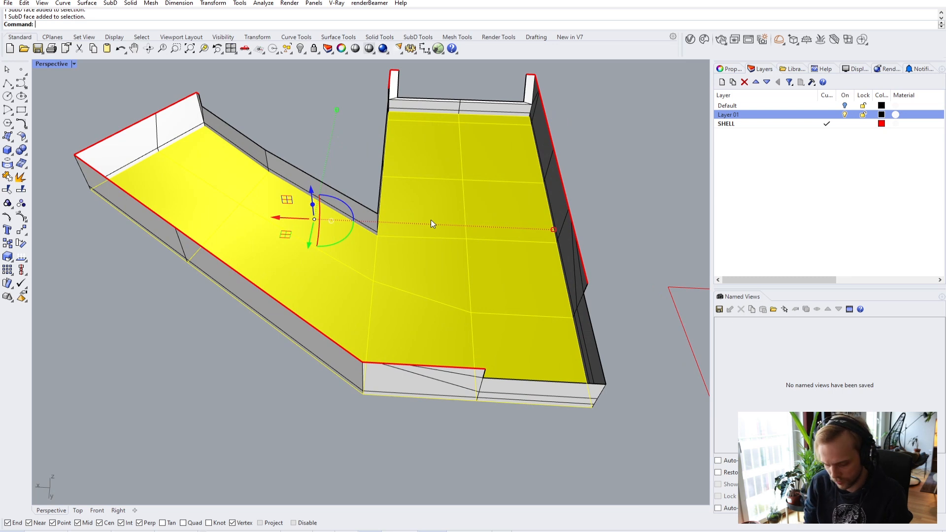
type("inset")
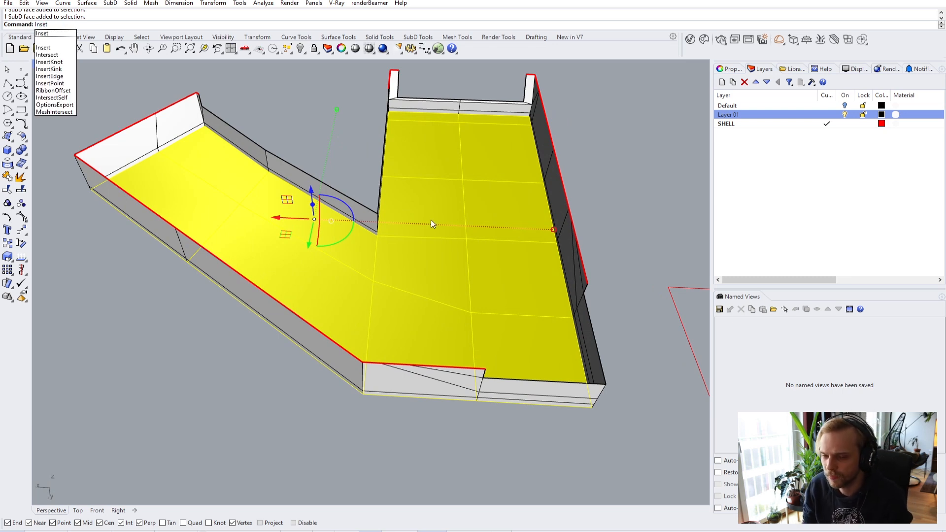
key("Return")
right_click_drag(421, 223, 420, 244)
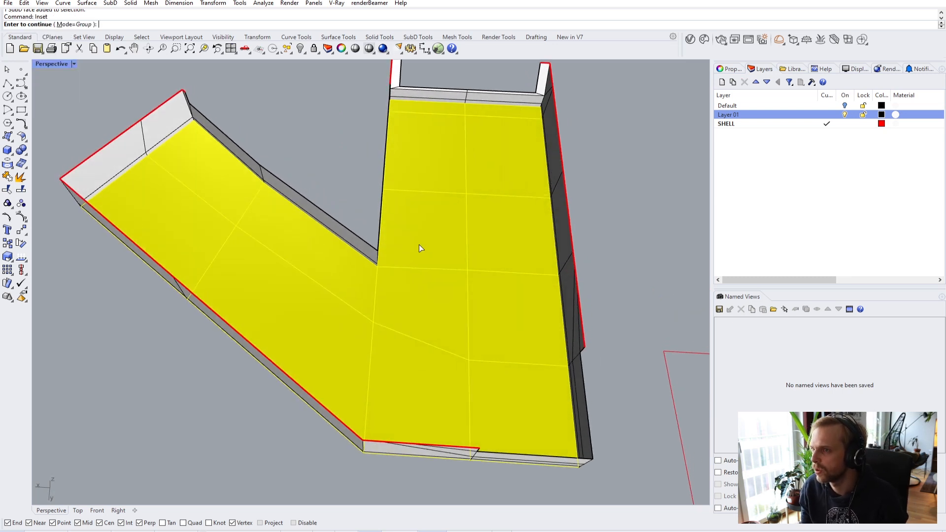
key("Return")
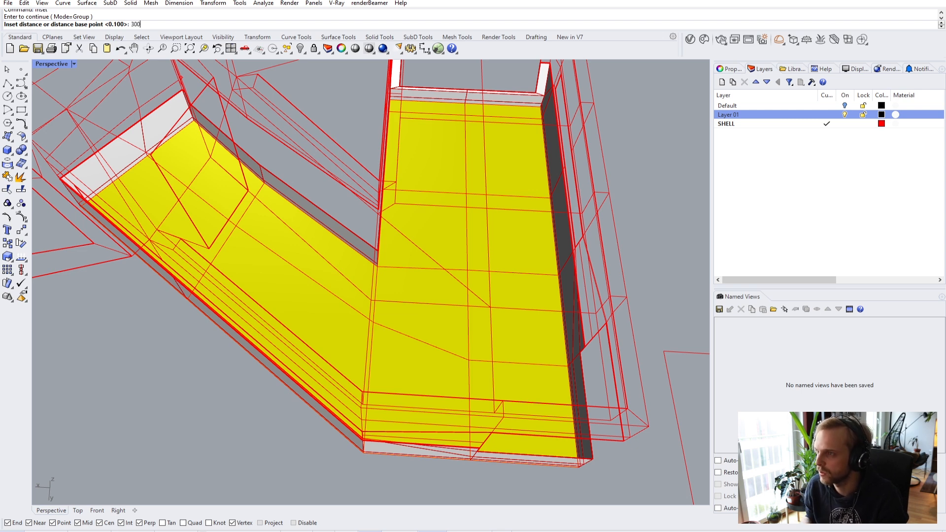
key("Return")
key("Return")
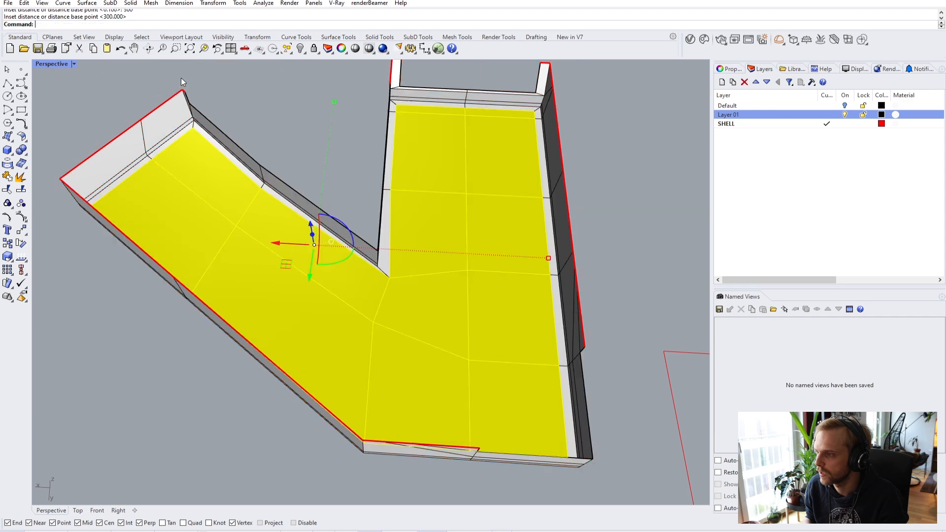
scroll(230, 212, "up", 5)
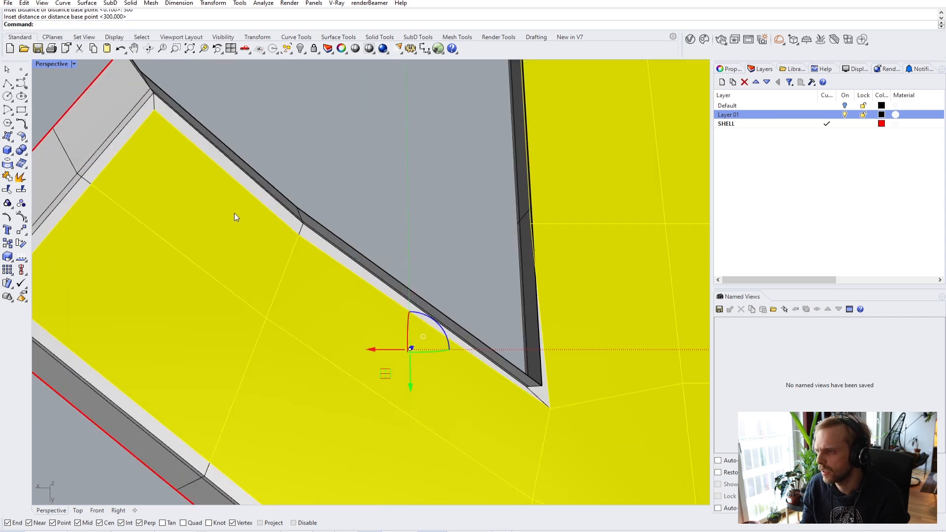
scroll(235, 214, "down", 3)
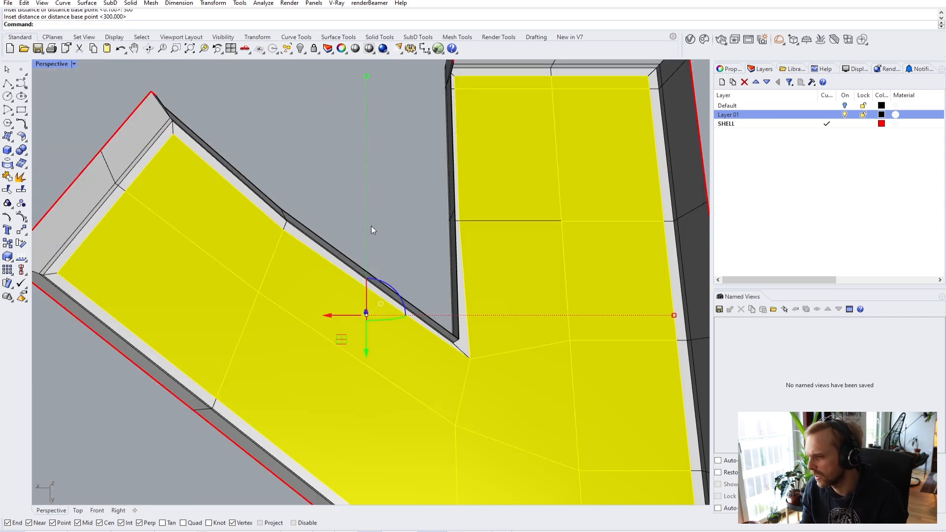
scroll(484, 349, "up", 5)
scroll(451, 331, "down", 3)
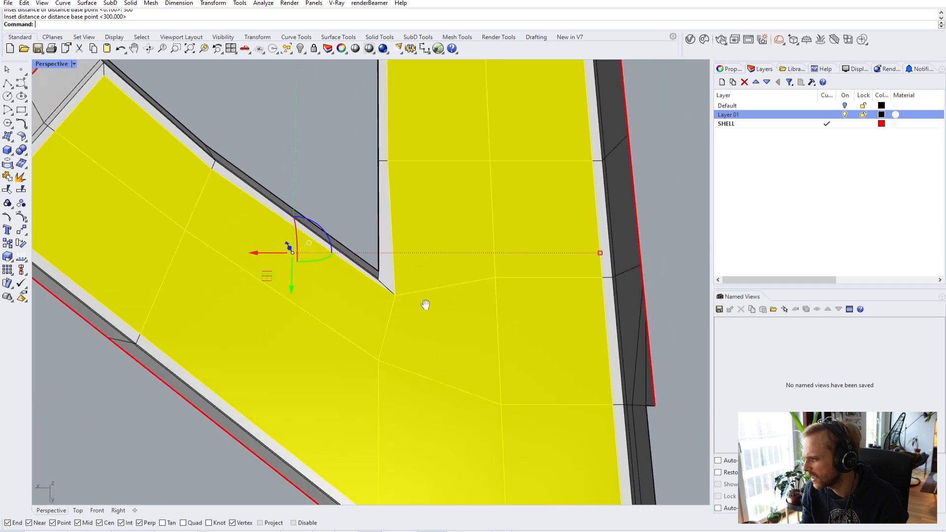
key("ctrl+z")
key("Return")
- Start SubD Inset and pick the faces across the L-shaped floor
scroll(274, 263, "down", 3)
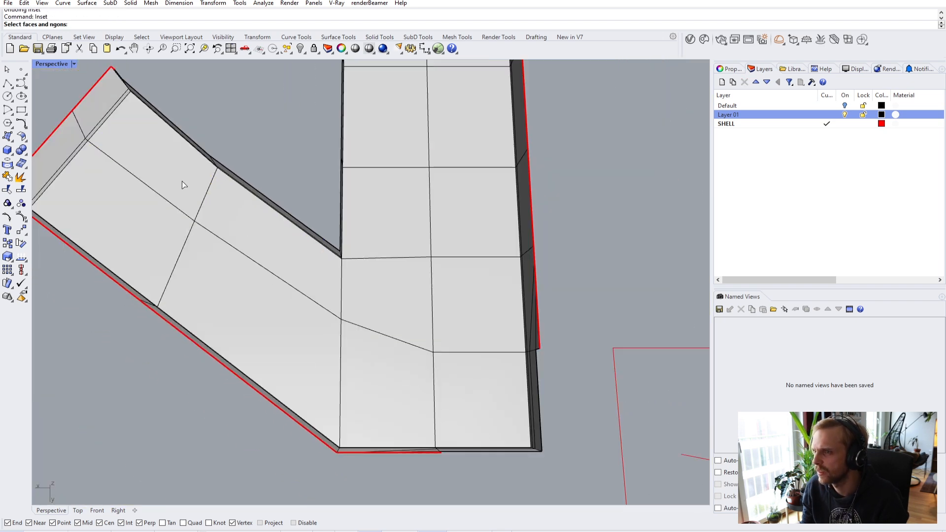
left_click(137, 172)
left_click(168, 222)
left_click(219, 261)
left_click(276, 246)
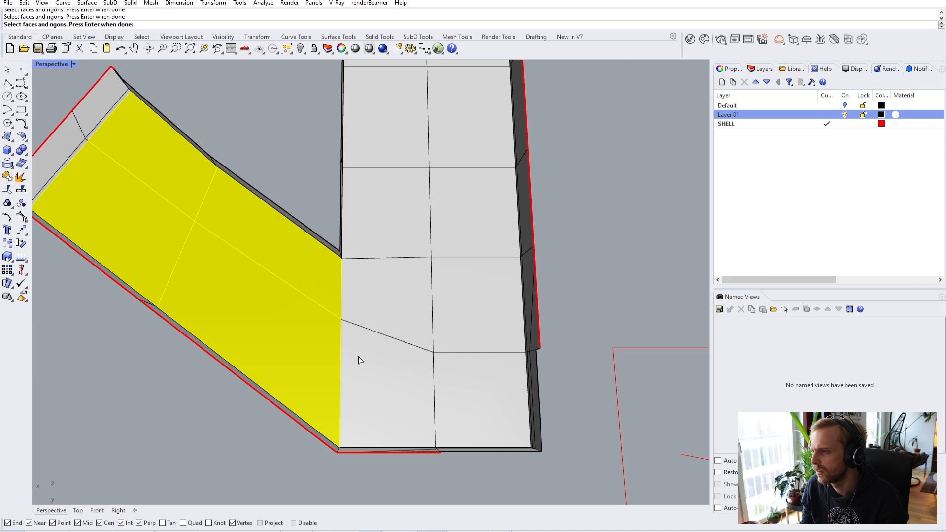
left_click(374, 375)
left_click(394, 295)
left_click(478, 389)
left_click(464, 291)
left_click(468, 217)
left_click(386, 229)
left_click(389, 118)
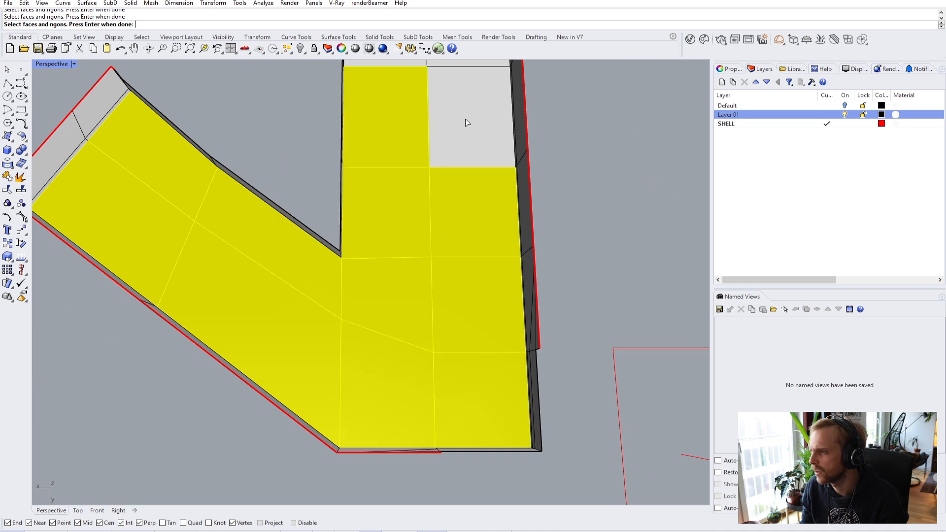
left_click(465, 119)
- Add the end strip and top-left strip faces to complete the floor selection
right_click_drag(465, 119, 448, 208, "shift")
scroll(438, 187, "up", 2)
left_click(428, 163)
left_click(359, 168)
key("Return")
- Accept the default 300 inset distance to create the border loop
right_click_drag(363, 206, 256, 177)
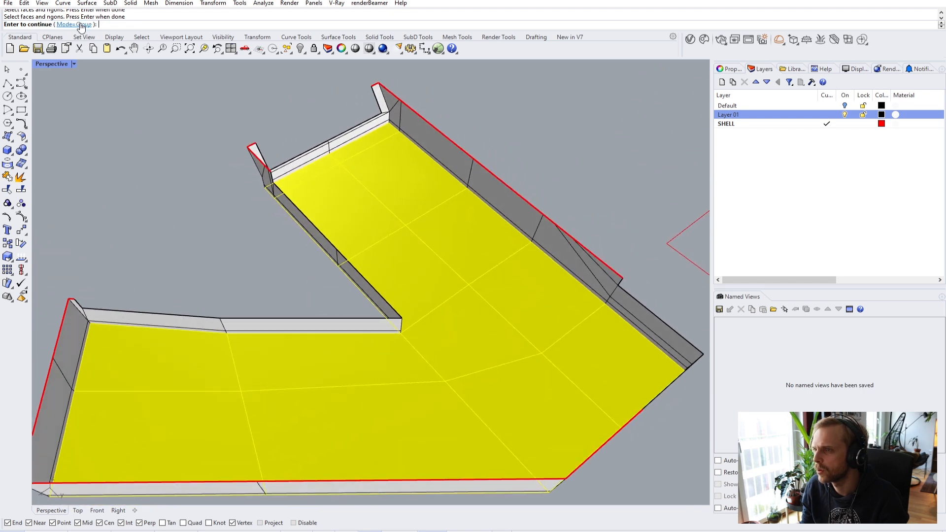
key("Return")
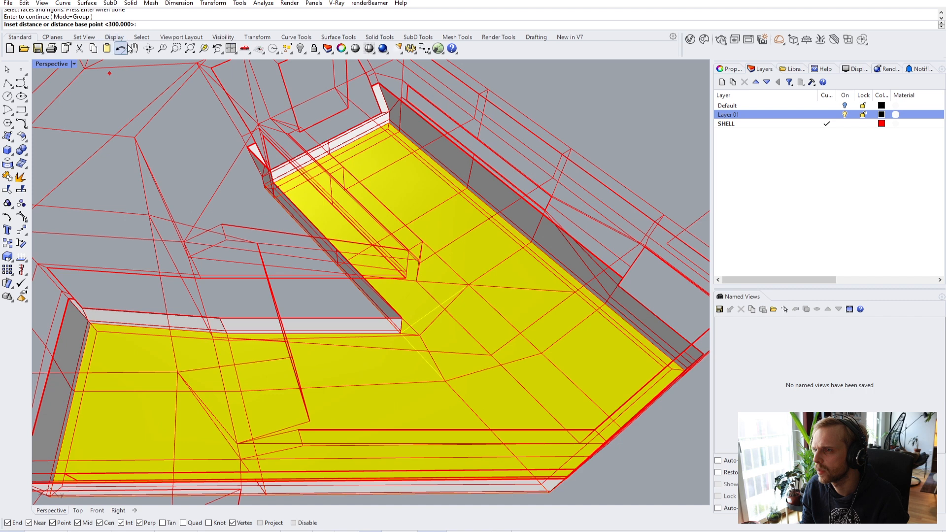
key("Return")
scroll(177, 150, "down", 3)
right_click_drag(177, 150, 184, 199)
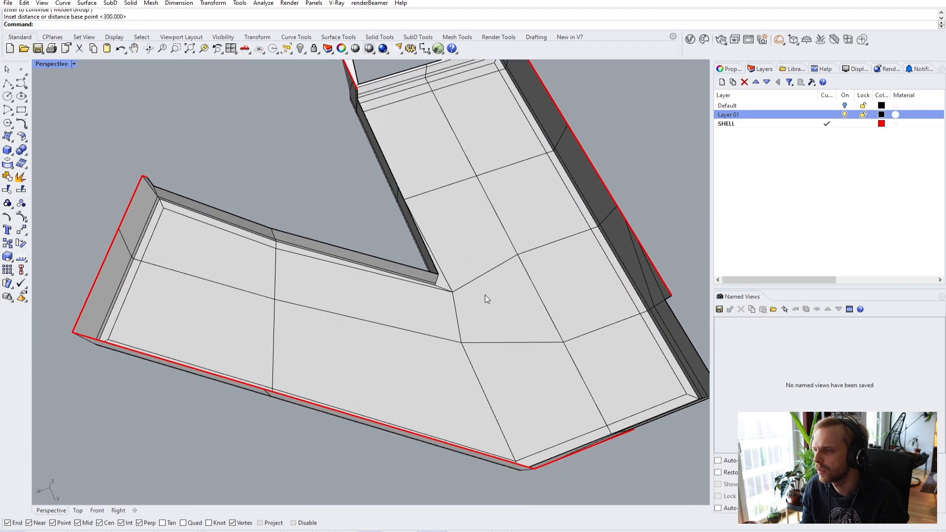
scroll(475, 291, "up", 3)
- Begin a Distance measurement from the ledge corner vertex
left_click(7, 82)
scroll(91, 187, "up", 3)
right_click_drag(86, 185, 168, 200)
type("Distance")
key("Return")
left_click(169, 195)
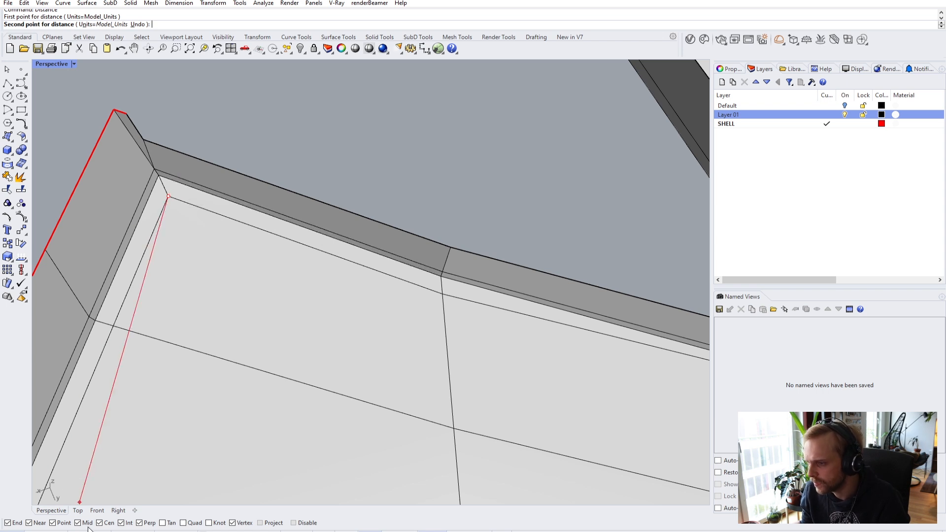
scroll(169, 181, "up", 5)
scroll(127, 249, "down", 2)
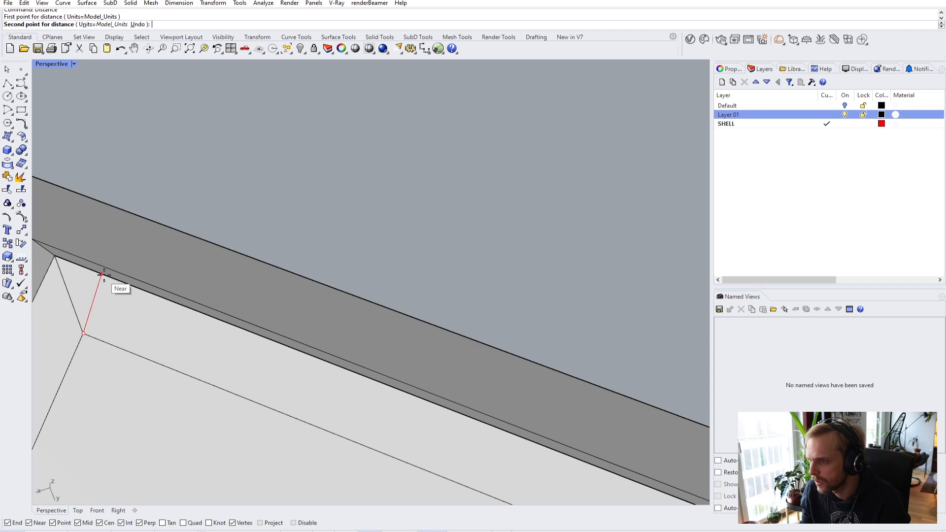
- Draw a guide polyline along the floor-border edge to the edge junction
left_click(7, 83)
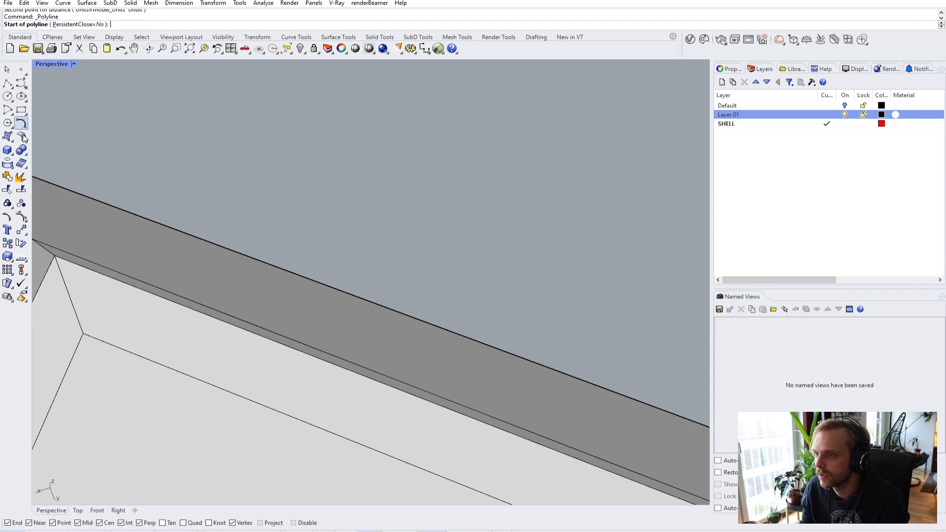
left_click(78, 265)
scroll(327, 373, "down", 3)
scroll(327, 373, "up", 3)
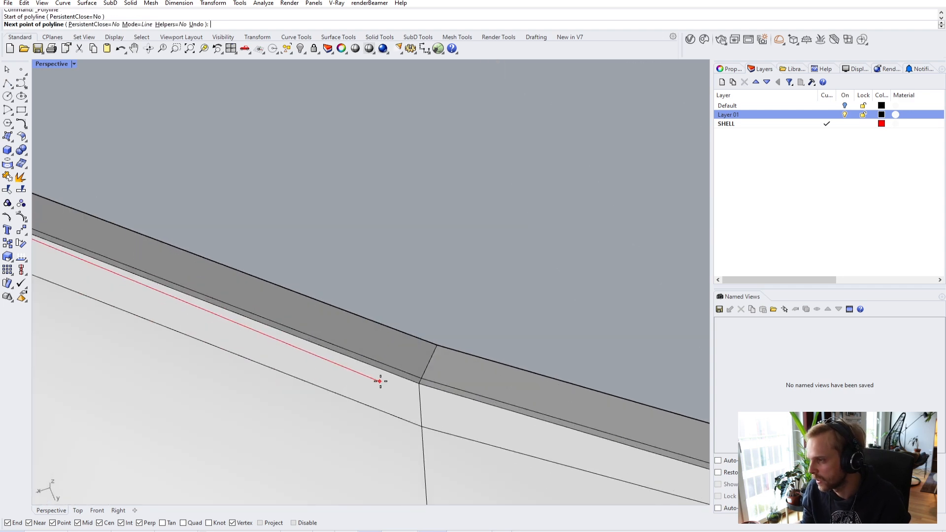
left_click(423, 388)
key("Return")
scroll(356, 371, "down", 2)
scroll(250, 312, "up", 3)
- Confirm the 300 mm inset width with Distance and delete the short stray red curve
key("Return")
left_click(248, 321)
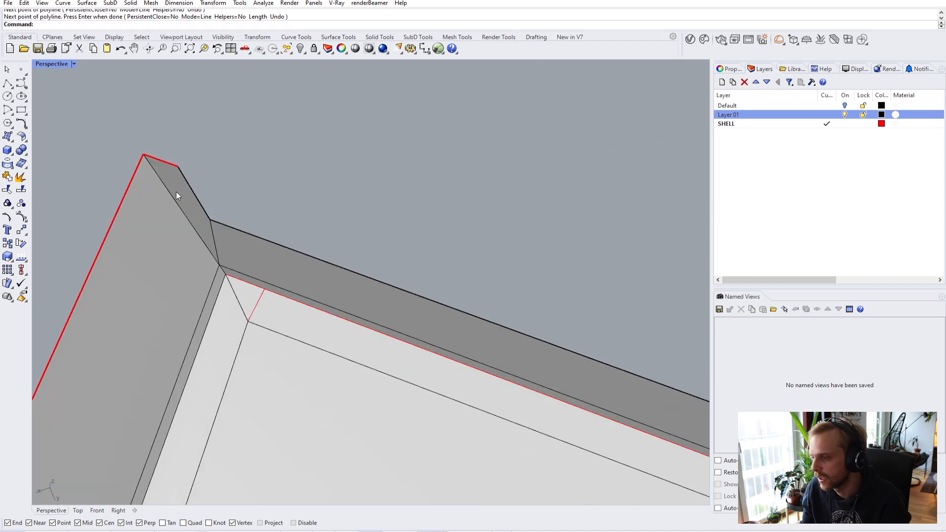
type("Distance")
key("Return")
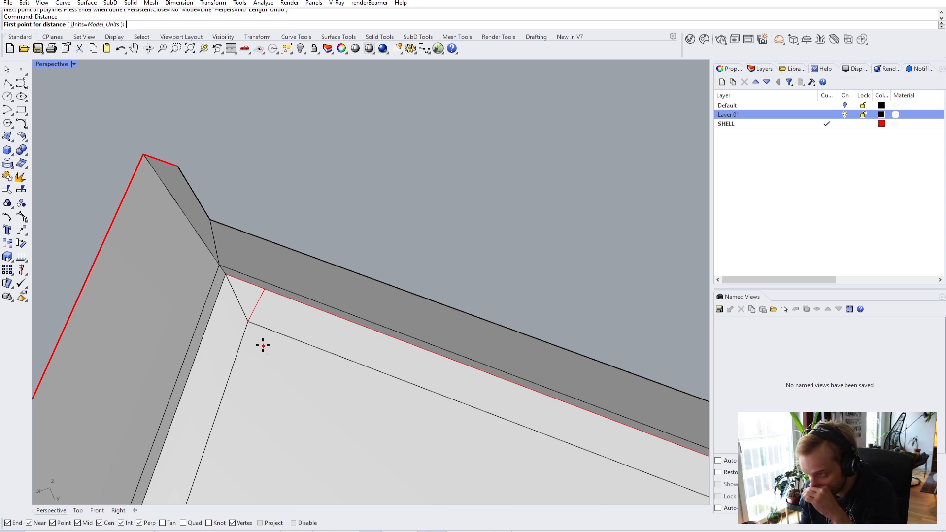
left_click(248, 321)
left_click(263, 291)
left_click(259, 301)
key("Delete")
left_click(317, 309)
key("Escape")
- Draw a guide polyline from the notch's inner corner to the wall edge
scroll(318, 309, "down", 7)
right_click_drag(318, 309, 220, 297, "shift")
right_click_drag(356, 332, 299, 319, "shift")
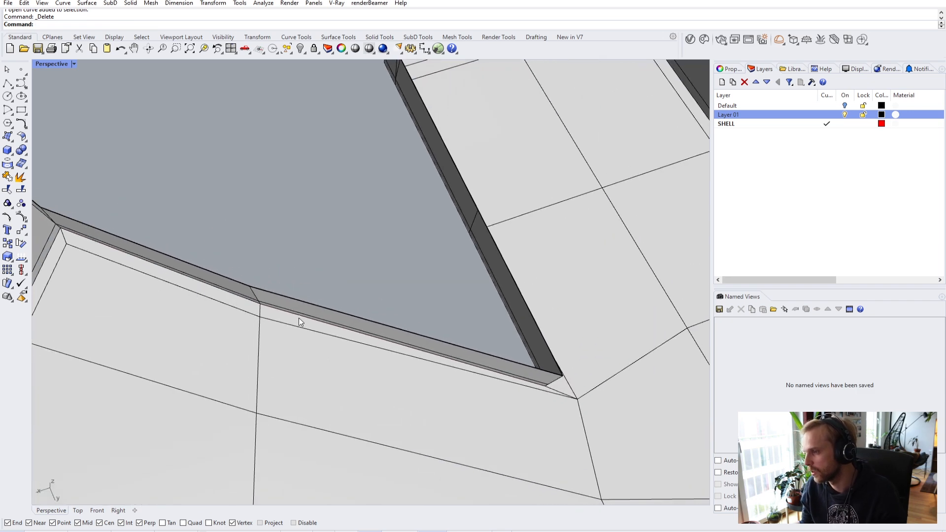
scroll(262, 313, "up", 3)
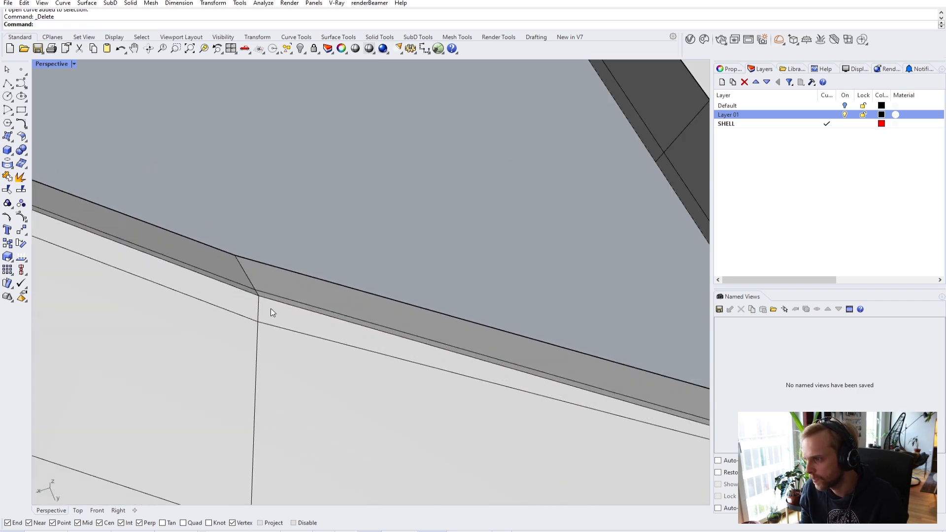
scroll(271, 327, "down", 5)
right_click_drag(336, 340, 332, 308, "shift")
left_click(7, 83)
left_click(112, 239)
left_click(240, 287)
key("Return")
left_click(190, 270)
right_click_drag(289, 184, 189, 171)
- Draw a second guide polyline from the wall vertex down the other wall edge
left_click(7, 85)
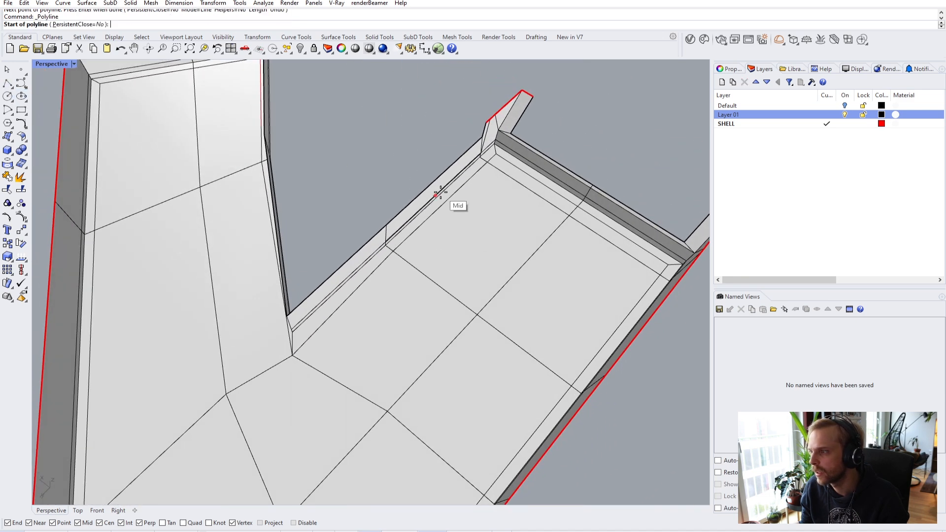
left_click(486, 163)
left_click(392, 252)
key("Return")
right_click_drag(392, 252, 428, 256)
- Start Fillet with radius 0 and pick the first guide line
type("Fillet")
key("Return")
type("r")
key("Return")
type("0")
key("Return")
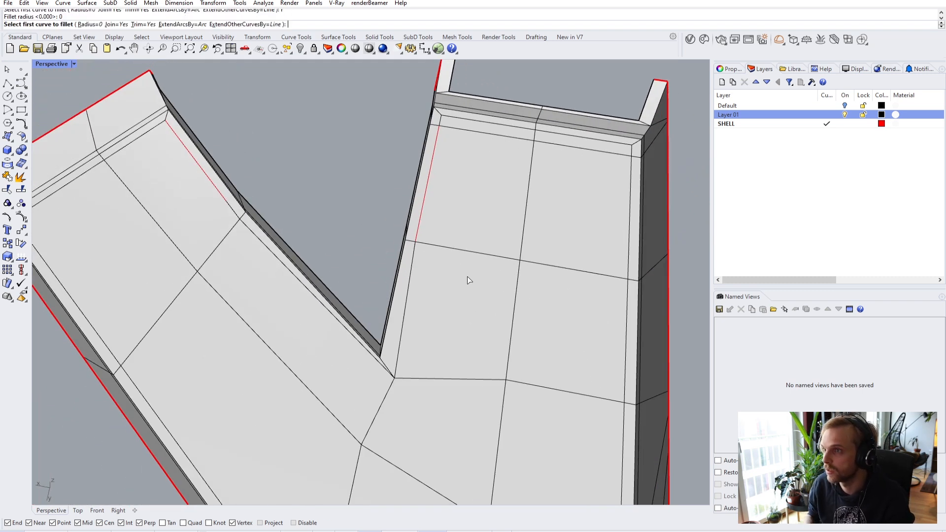
left_click(420, 229)
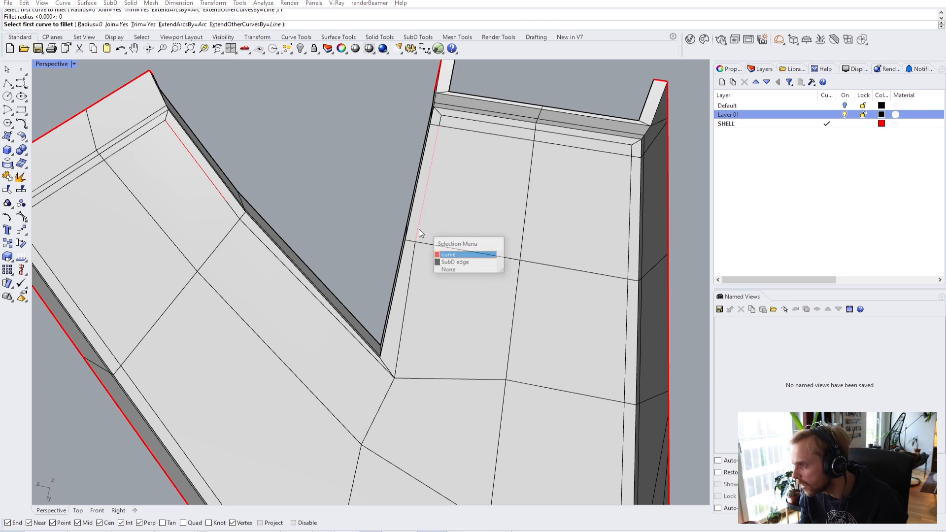
- Pick the second guide line to join both into a sharp radius-0 corner, then inspect it
left_click(444, 252)
left_click(230, 200)
left_click(251, 223)
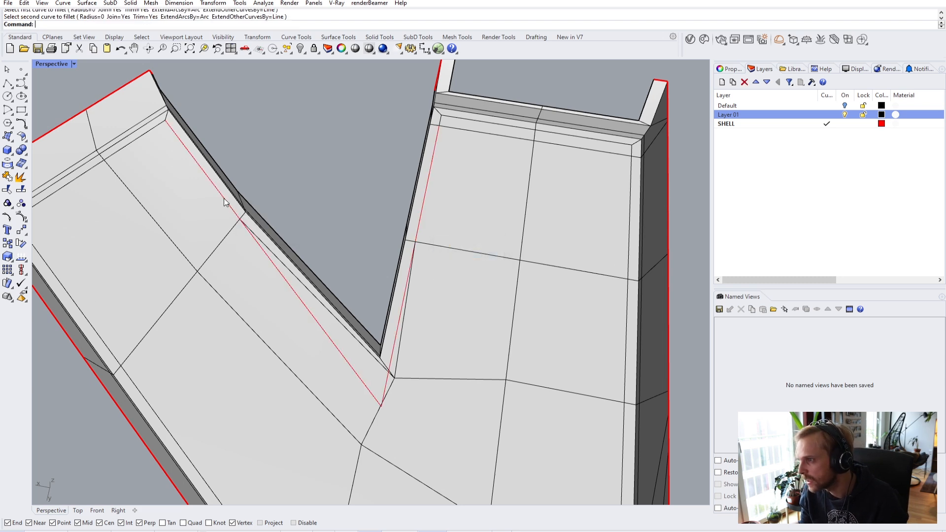
right_click_drag(373, 384, 501, 371)
scroll(524, 356, "up", 5)
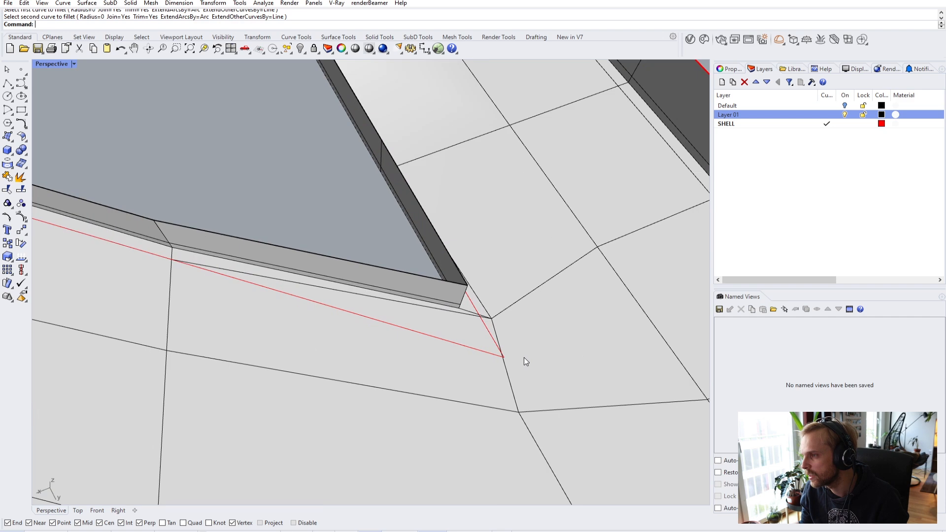
scroll(465, 358, "down", 5)
right_click_drag(443, 353, 373, 344)
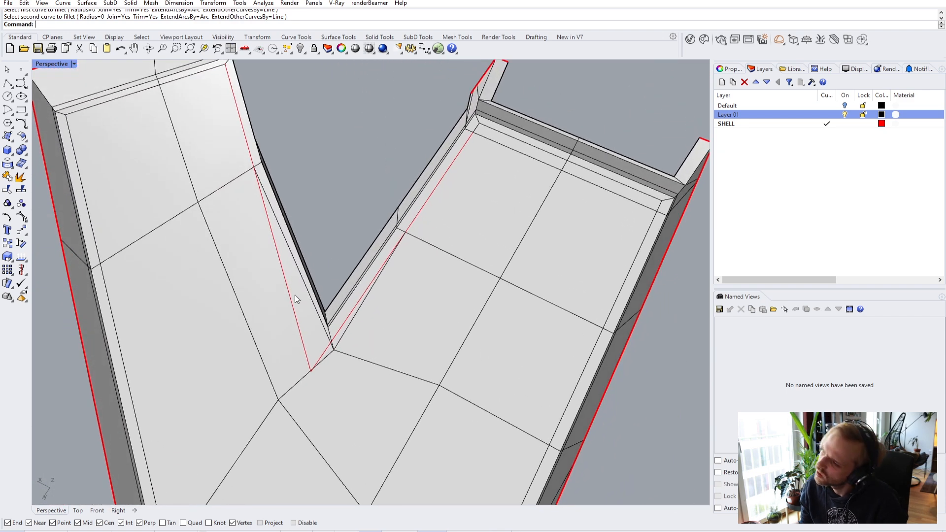
right_click_drag(294, 299, 241, 189)
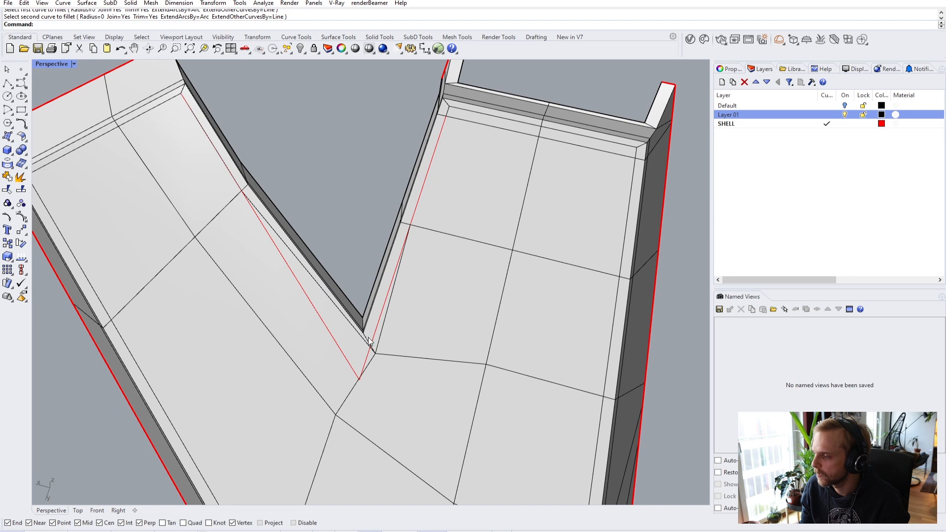
- Select the sharp-cornered curve among the overlapping edges and delete it
left_click(384, 326)
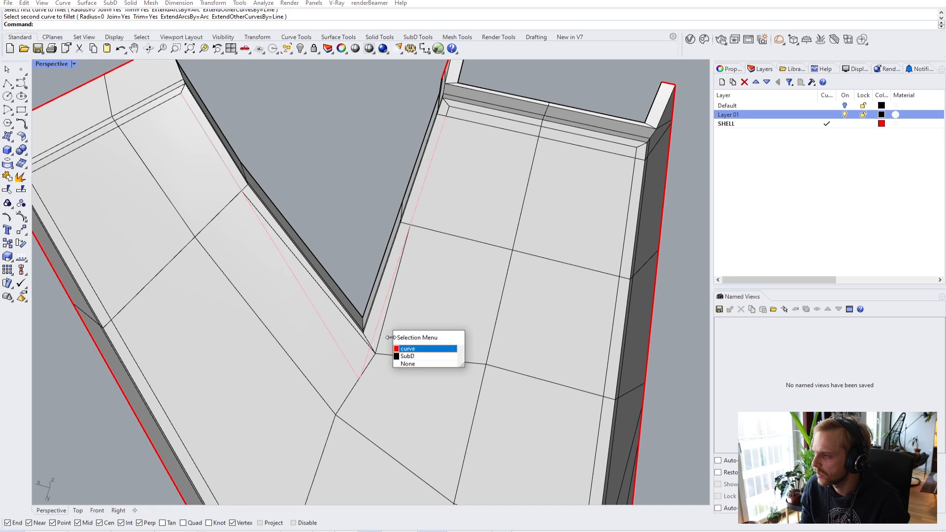
left_click(419, 365)
right_click_drag(353, 295, 317, 253)
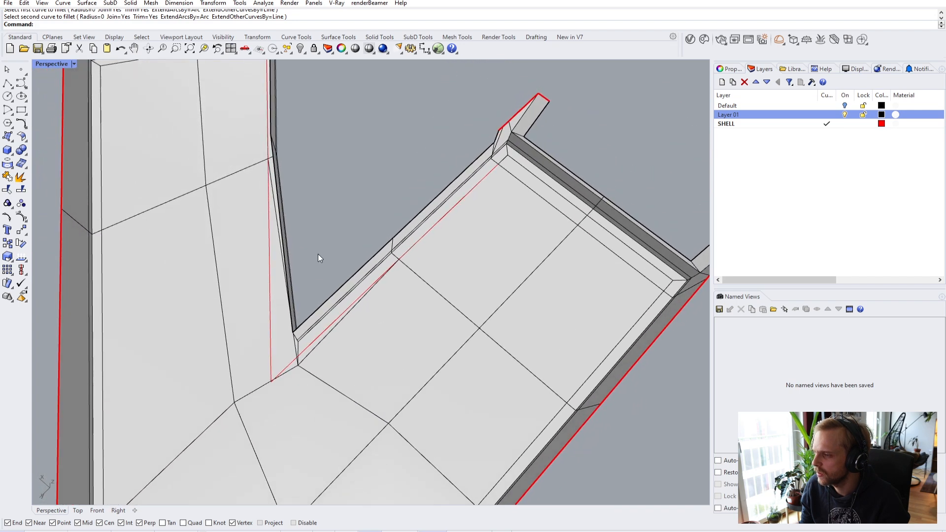
left_click(270, 274)
left_click(314, 299)
key("Delete")
right_click_drag(309, 303, 415, 296)
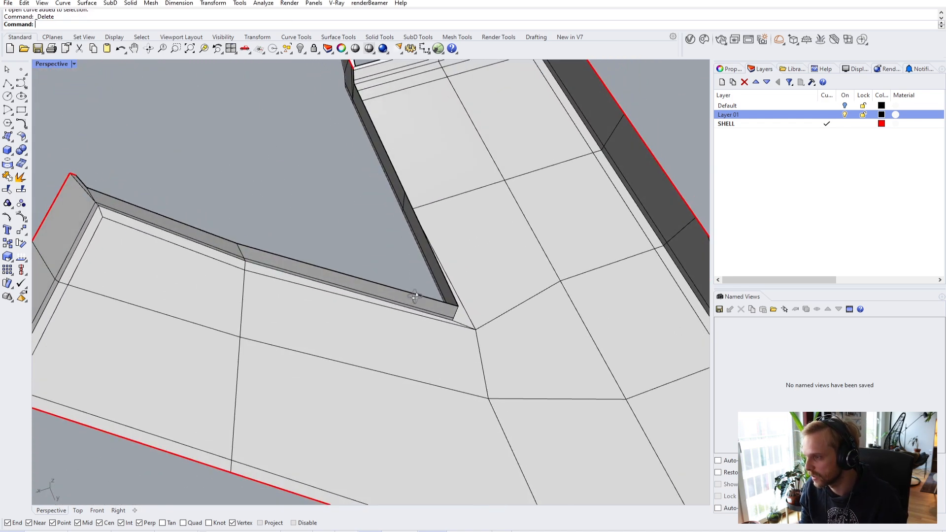
- Draw a three-point guide polyline from the wall corner along the ledge to its far end
left_click(9, 82)
scroll(295, 271, "up", 2)
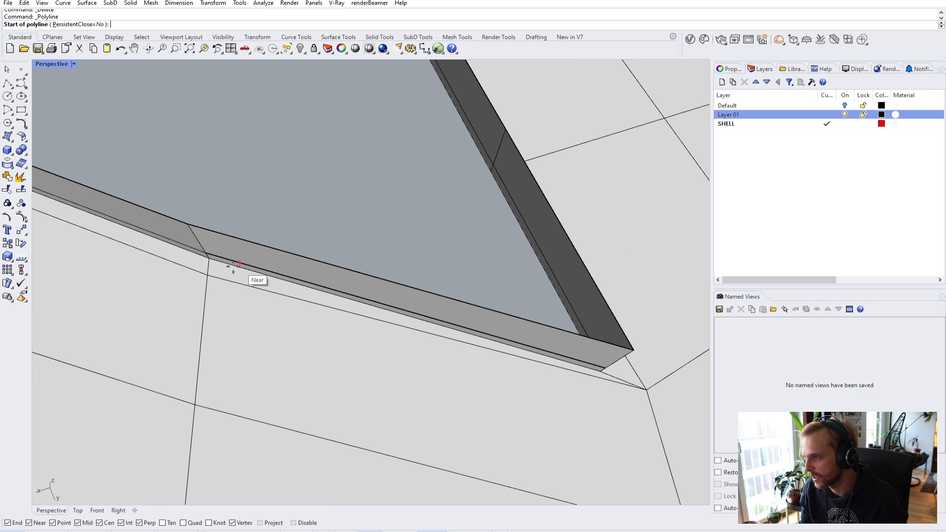
left_click(212, 267)
scroll(532, 350, "down", 1)
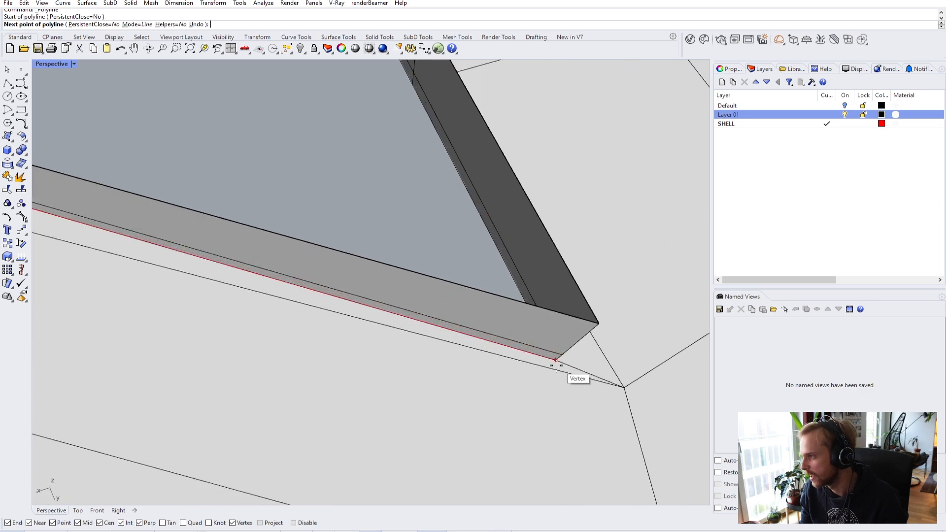
left_click(563, 362)
right_click_drag(562, 362, 416, 191)
left_click(423, 133)
key("Return")
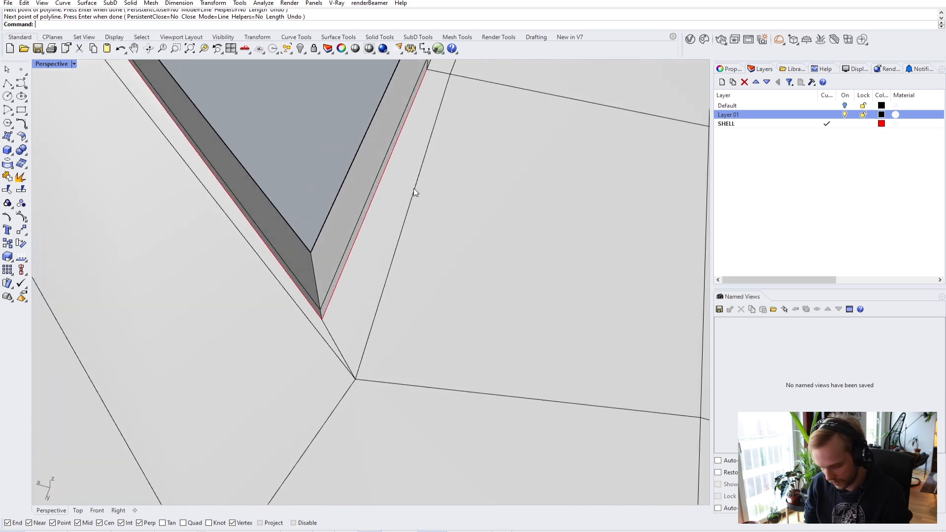
- Offset the ledge edge curve by 300 to the outer side
type("Off")
key("Return")
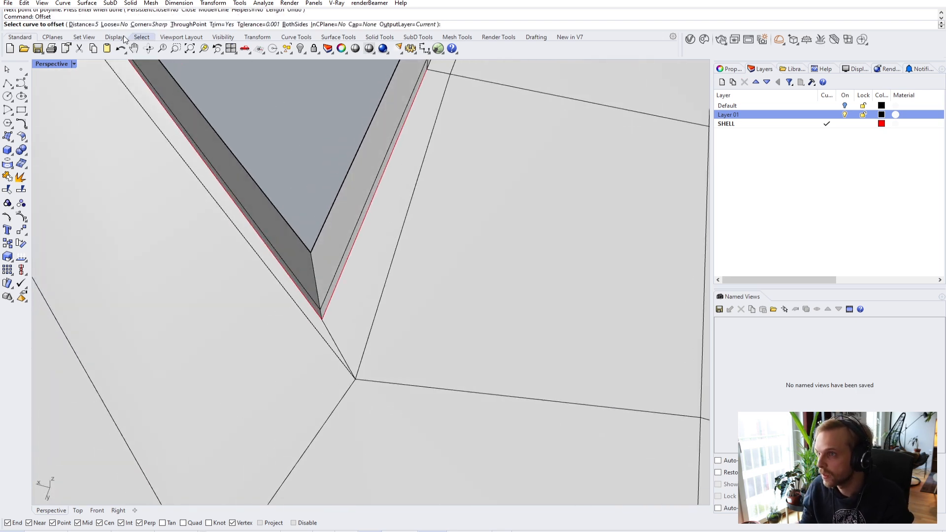
left_click(87, 25)
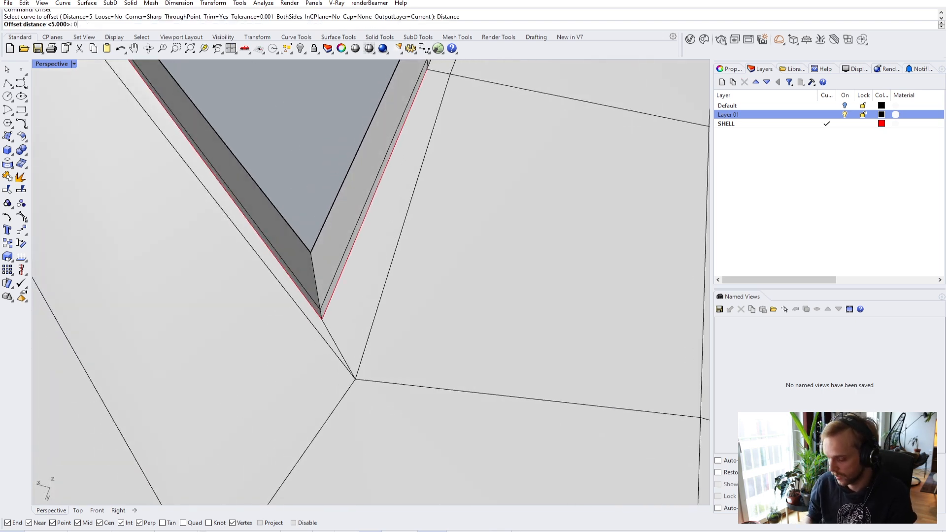
type("300")
key("Return")
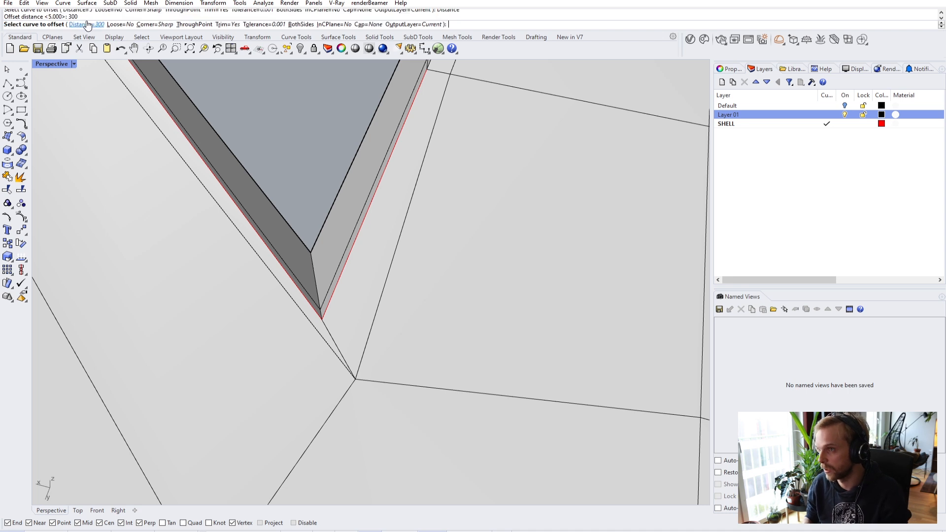
left_click(262, 244)
left_click(290, 274)
left_click(271, 278)
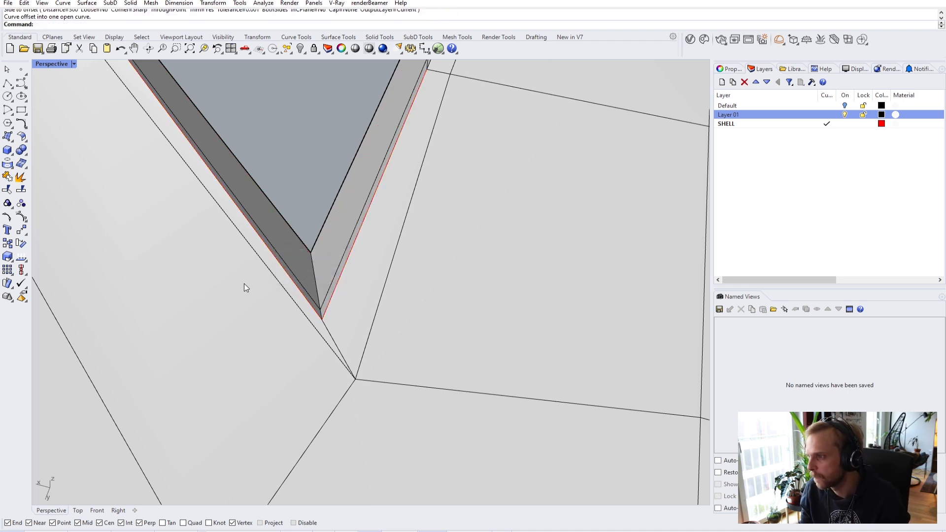
- Offset the wall edge curve again outside the original and delete the unwanted curve
left_click(276, 256)
left_click(277, 260)
left_click(299, 286)
right_click(270, 273)
left_click(212, 294)
key("Left")
key("Left")
key("Left")
key("Left")
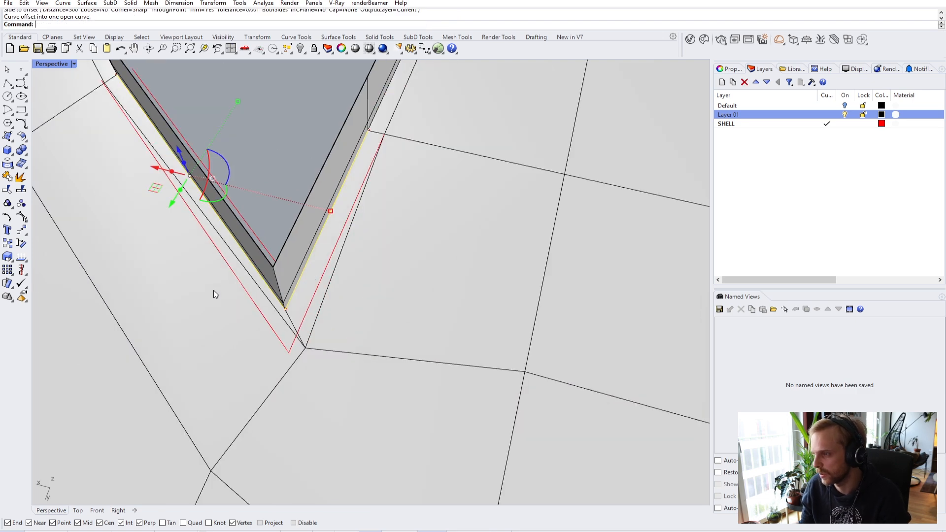
key("Delete")
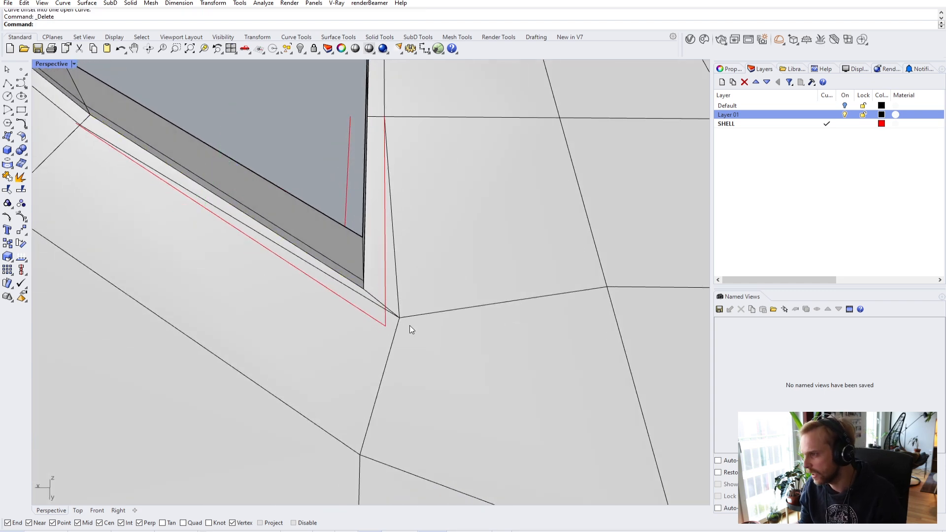
- Delete the inner offset curve and move the first corner vertex onto the guide curve's corner
left_click(347, 170)
key("Delete")
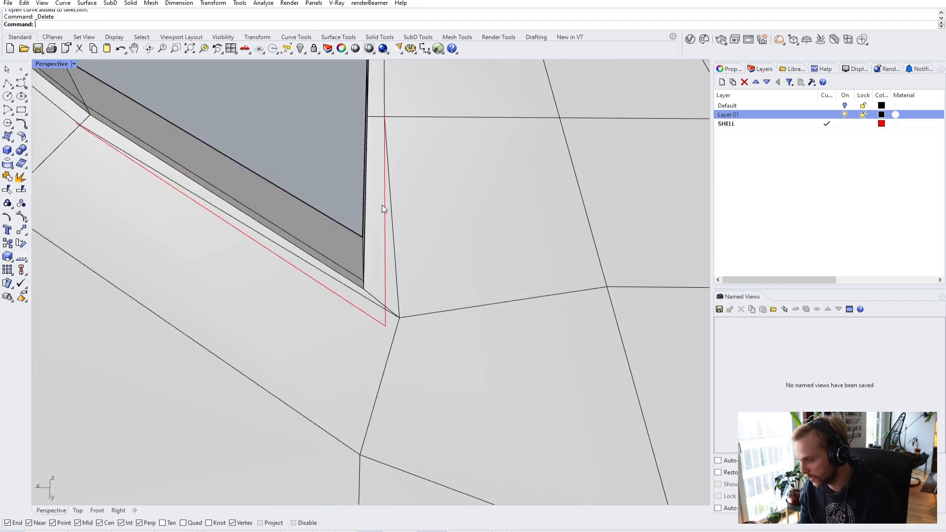
left_click(400, 318)
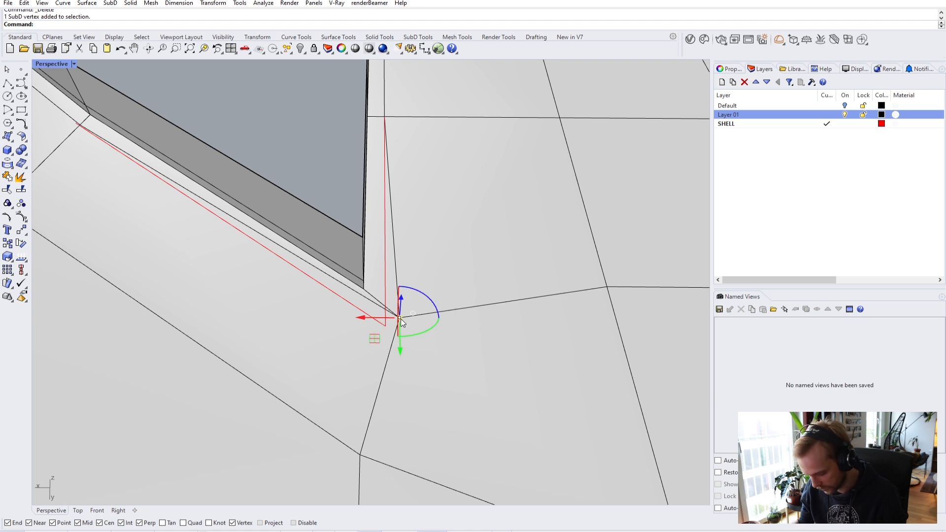
type("M")
key("Return")
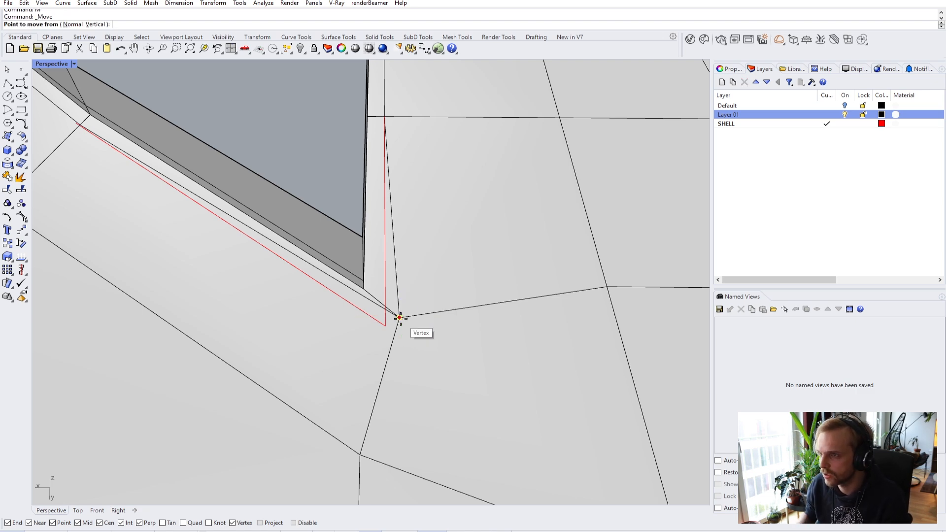
left_click(400, 317)
left_click(390, 323)
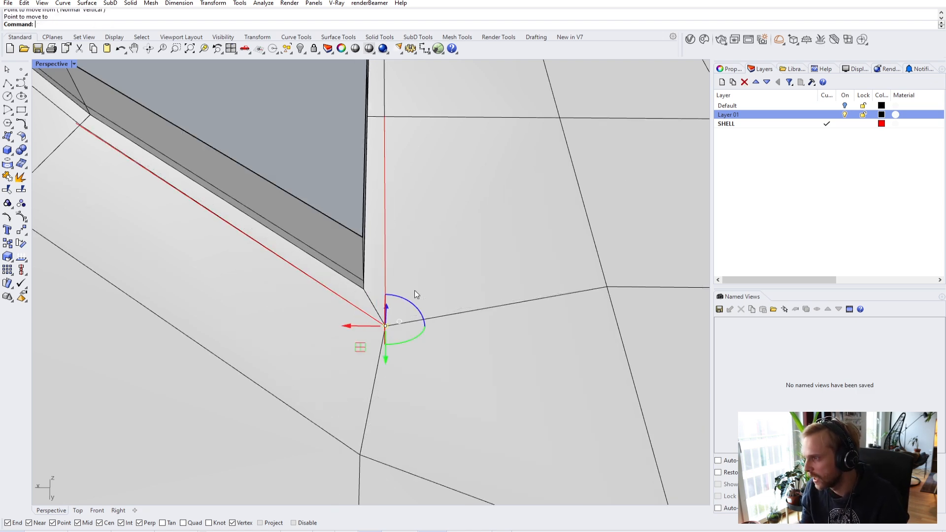
scroll(414, 271, "down", 3)
key("Escape")
- Move the next corner vertex with M, snapping it onto the red guide line
right_click_drag(414, 271, 196, 306)
scroll(383, 254, "up", 6)
scroll(406, 231, "down", 4)
scroll(228, 271, "up", 5)
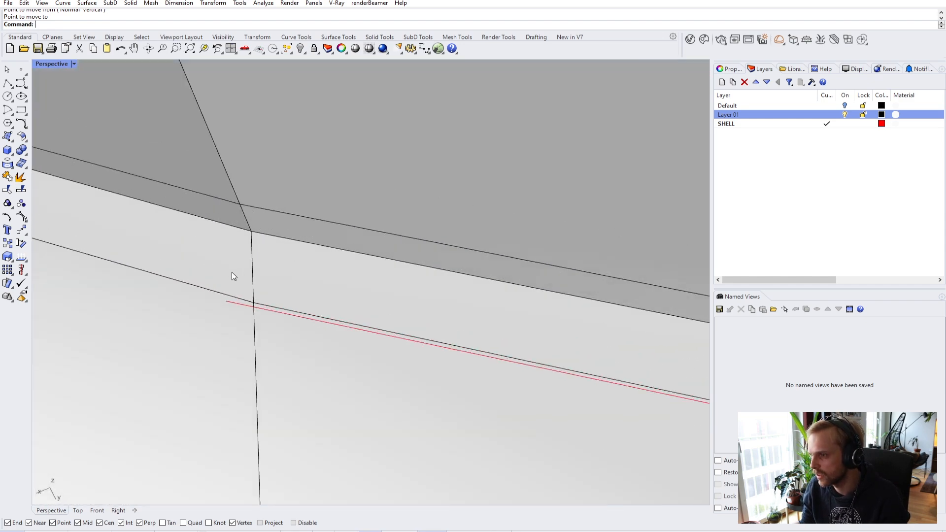
type("m")
key("Return")
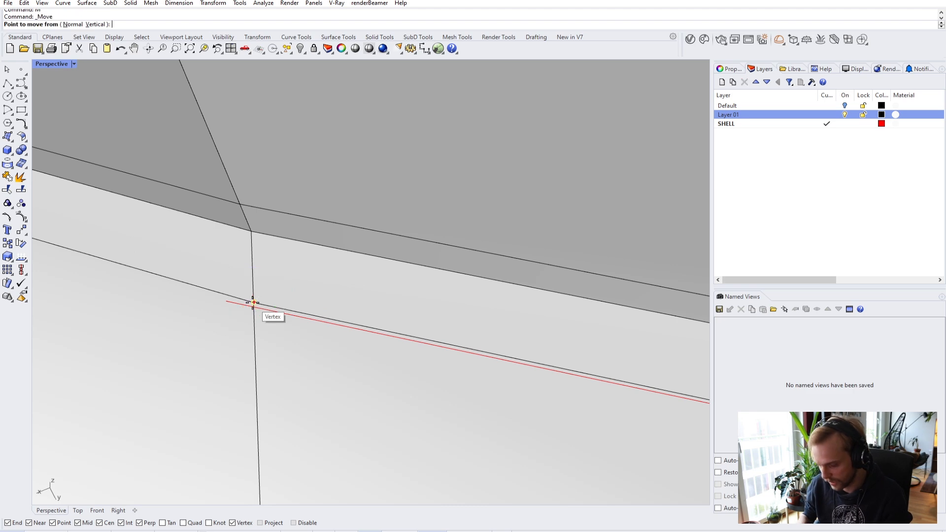
left_click(253, 303)
left_click(227, 301)
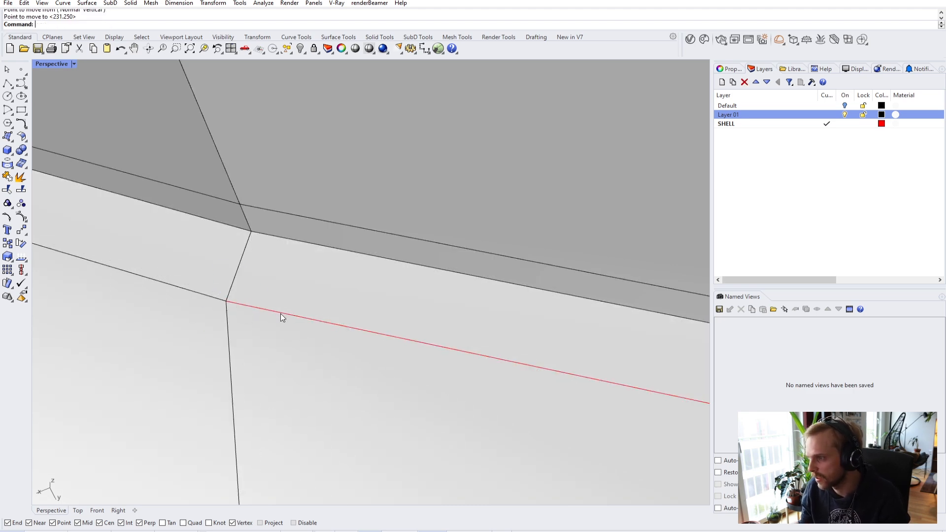
scroll(285, 321, "down", 4)
- Orbit around the shell floor corner to check the moved vertices
right_click_drag(286, 321, 299, 259)
scroll(323, 289, "up", 3)
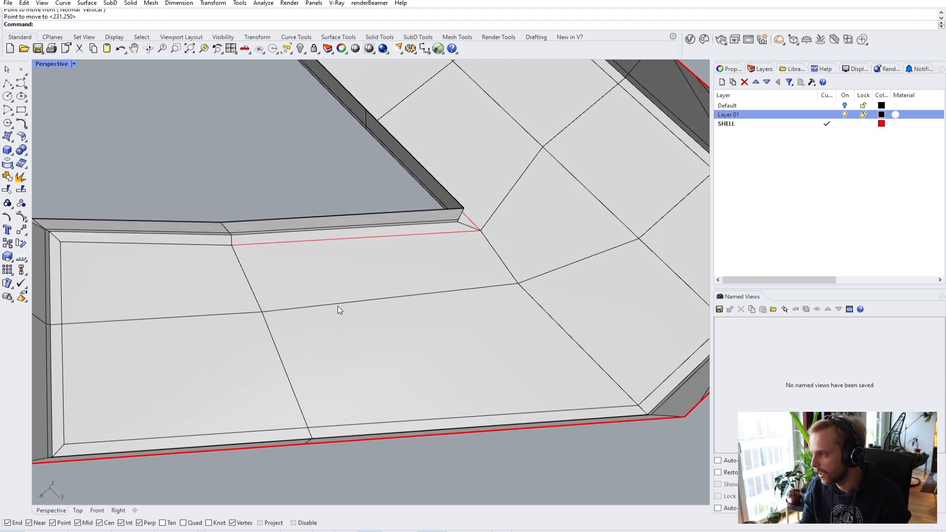
right_click_drag(371, 451, 404, 425)
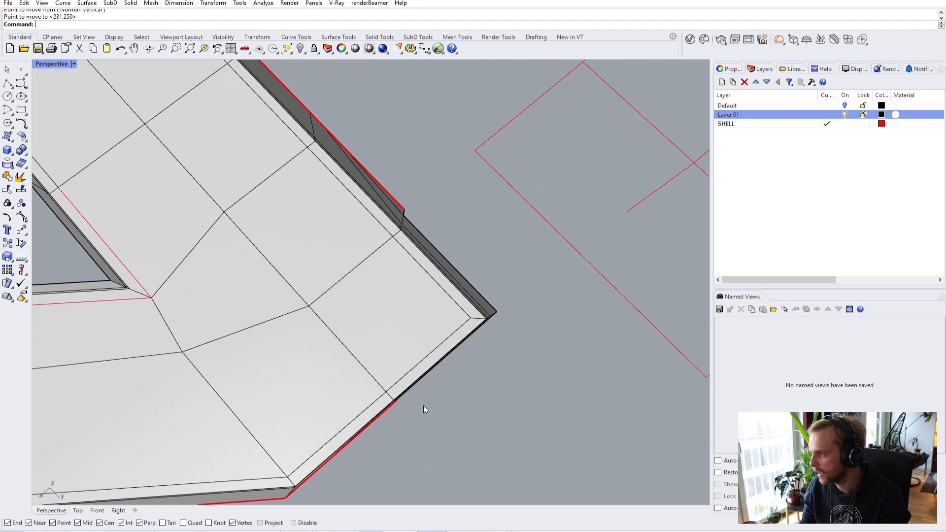
scroll(366, 214, "down", 4)
scroll(388, 217, "up", 4)
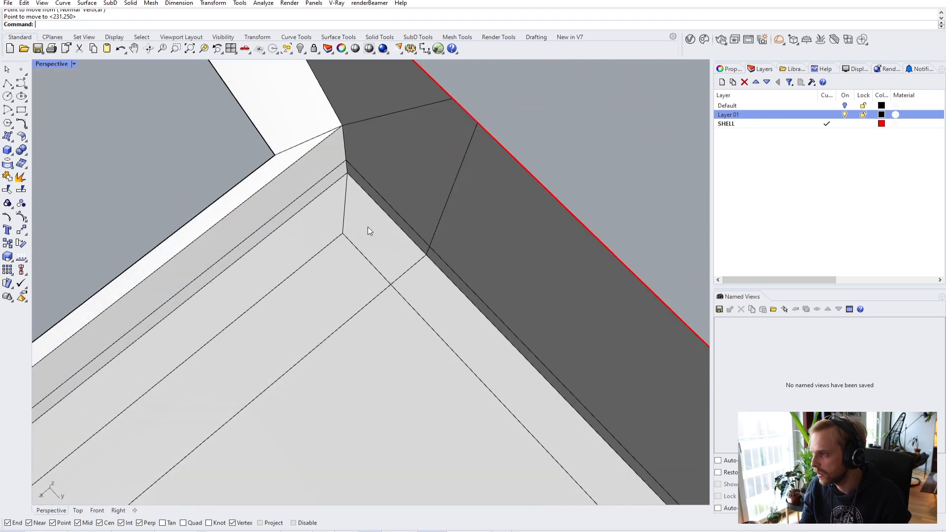
scroll(368, 227, "down", 4)
right_click_drag(302, 355, 425, 255)
scroll(425, 254, "up", 3)
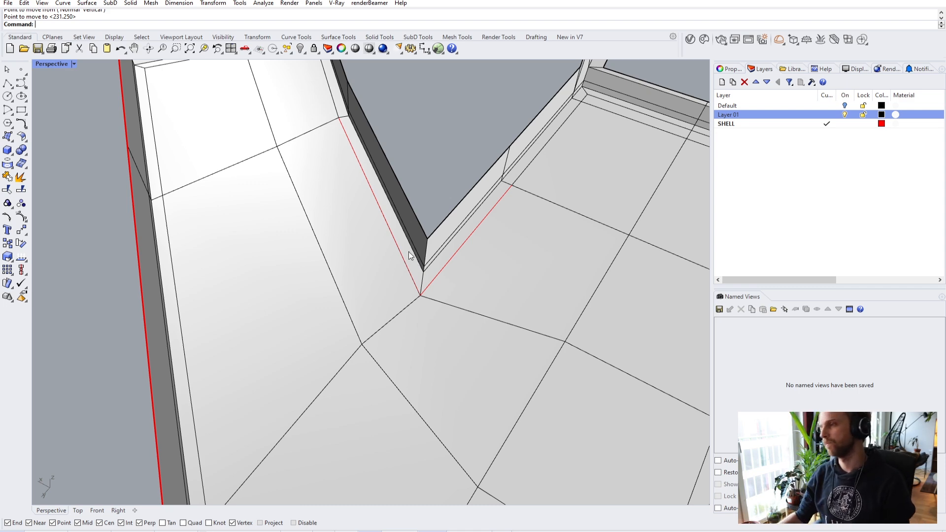
- Delete the red corner guide curve
left_click(398, 252)
left_click(431, 276)
key("Delete")
scroll(418, 253, "down", 5)
right_click_drag(418, 252, 392, 314)
- Select the lower floor faces and the first upper floor faces of the shell
left_click(377, 305, "ctrl+shift")
left_click(266, 296, "ctrl+shift")
left_click(257, 231, "ctrl+shift")
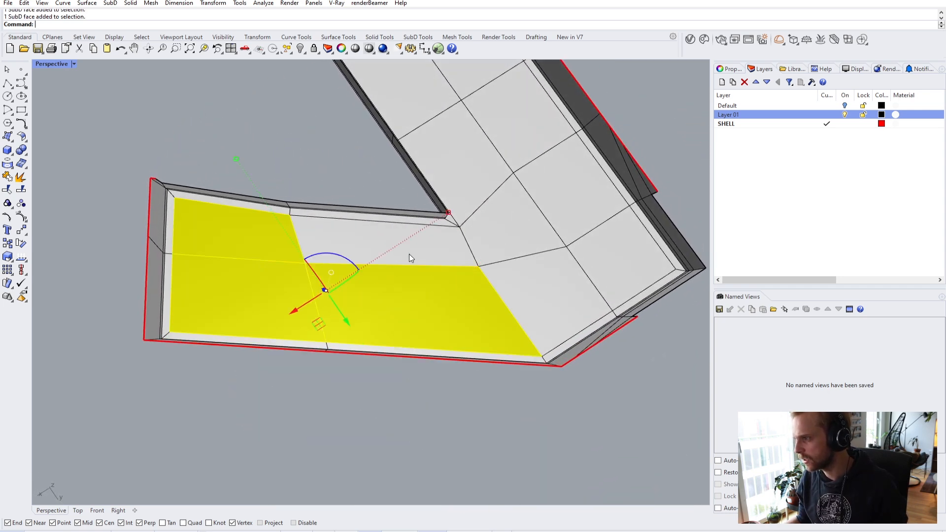
left_click(385, 239, "ctrl+shift")
left_click(496, 243, "ctrl+shift")
left_click(547, 300, "ctrl+shift")
left_click(614, 261, "ctrl+shift")
left_click(576, 185, "ctrl+shift")
left_click(493, 128, "ctrl+shift")
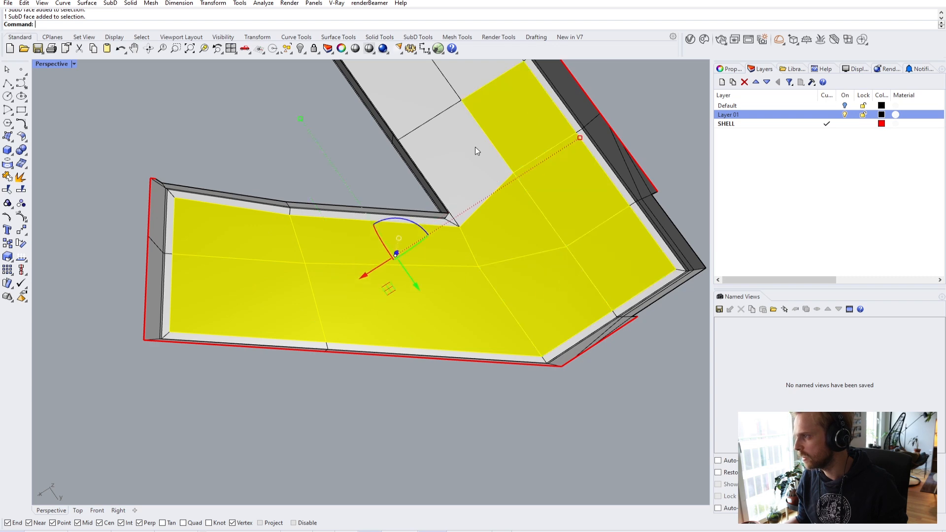
left_click(442, 122, "ctrl+shift")
- Add the remaining far-corner floor faces and extract the selection as a separate SubD
right_click_drag(442, 122, 416, 185)
left_click(438, 199, "ctrl+shift")
left_click(514, 172, "ctrl+shift")
scroll(533, 188, "up", 5)
left_click(536, 195, "ctrl+shift")
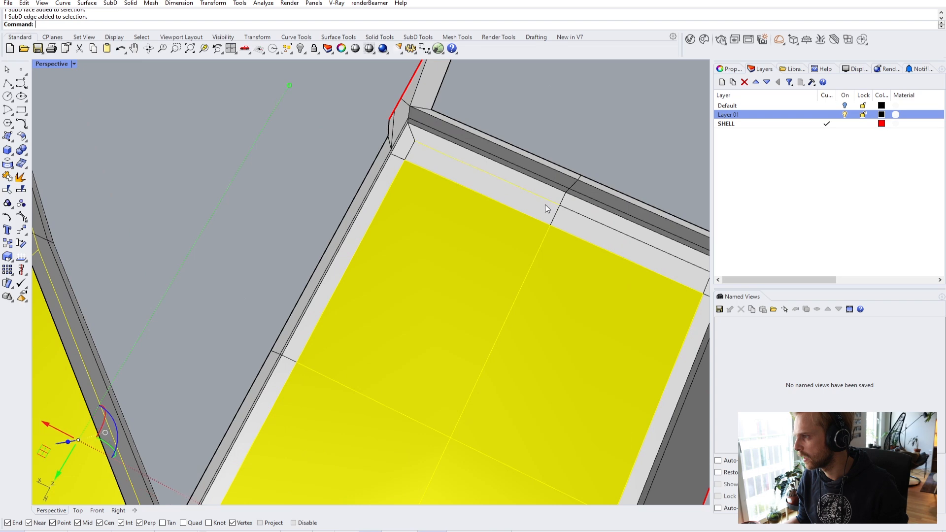
left_click(508, 194, "ctrl+shift")
left_click(601, 237, "ctrl+shift")
scroll(600, 236, "down", 5)
right_click_drag(600, 236, 539, 206)
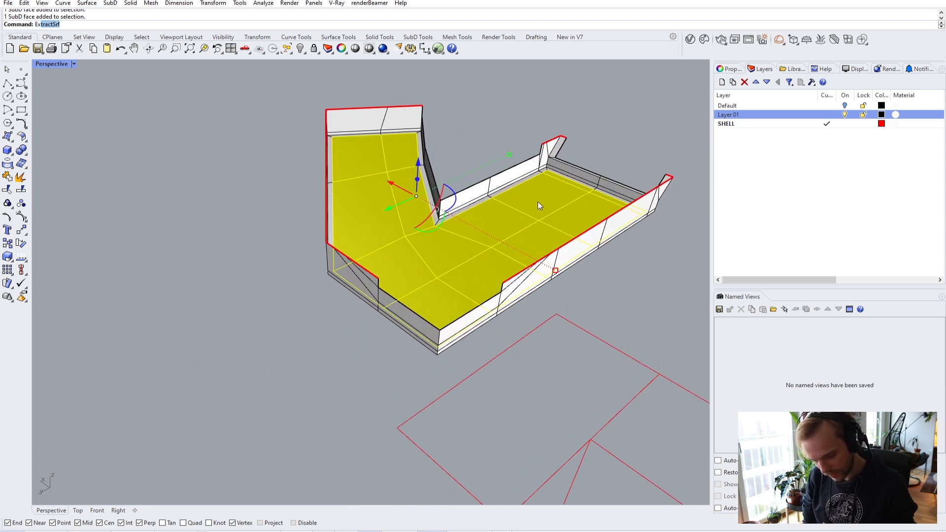
type("tractSr")
key("Return")
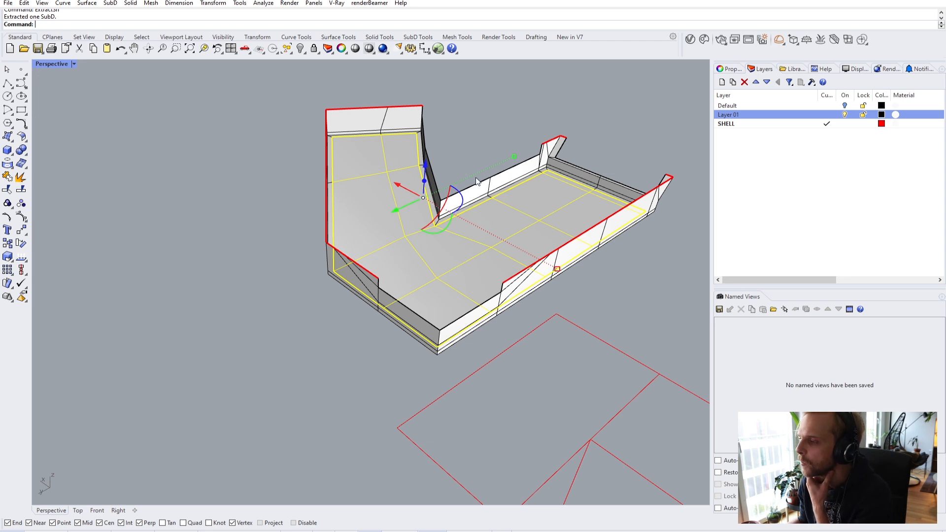
- Raise the extracted floor piece by 30 with the gumball Z arrow
left_click(428, 171)
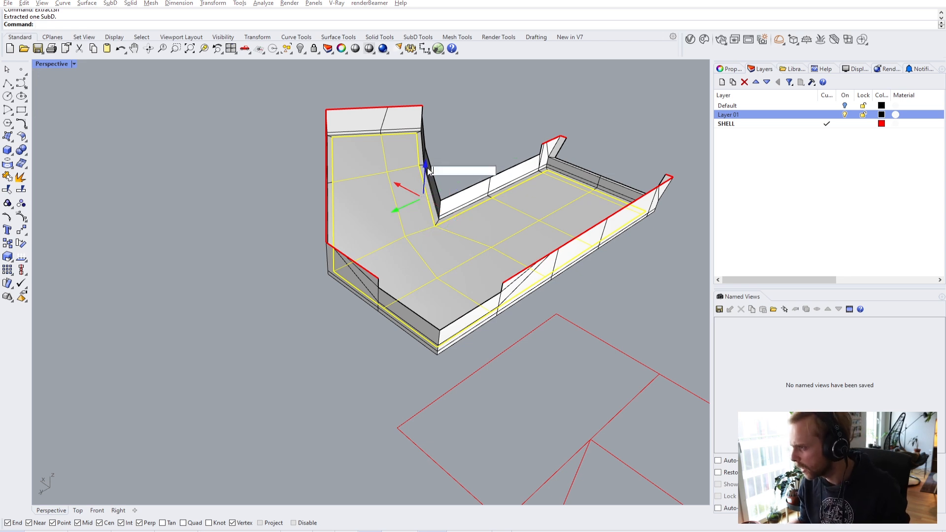
type("30")
key("Return")
right_click_drag(465, 191, 380, 187)
scroll(374, 178, "up", 5)
key("Escape")
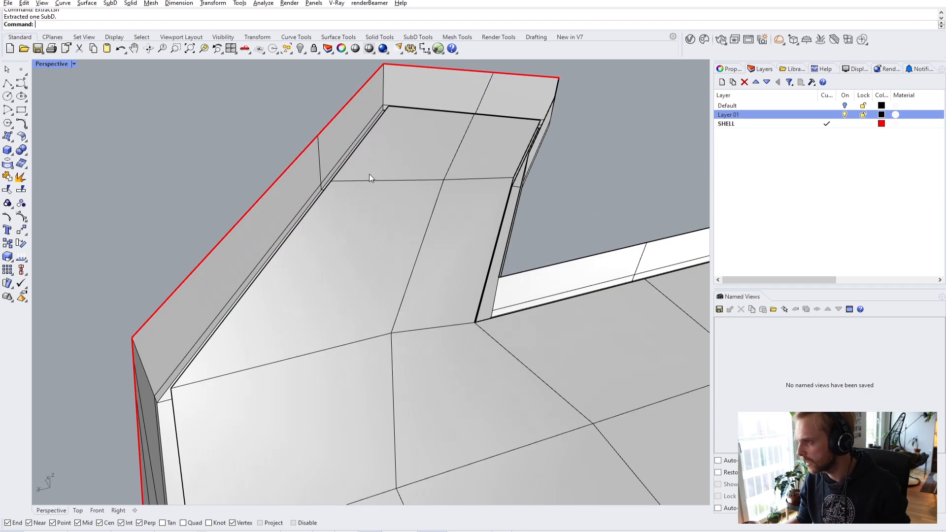
scroll(371, 170, "down", 8)
- Rotate the red clipping plane and move it onto the model's corner
right_click_drag(394, 280, 519, 396)
left_click(523, 348)
right_click_drag(523, 348, 556, 255)
left_click_drag(548, 273, 466, 308)
left_click_drag(560, 253, 383, 281)
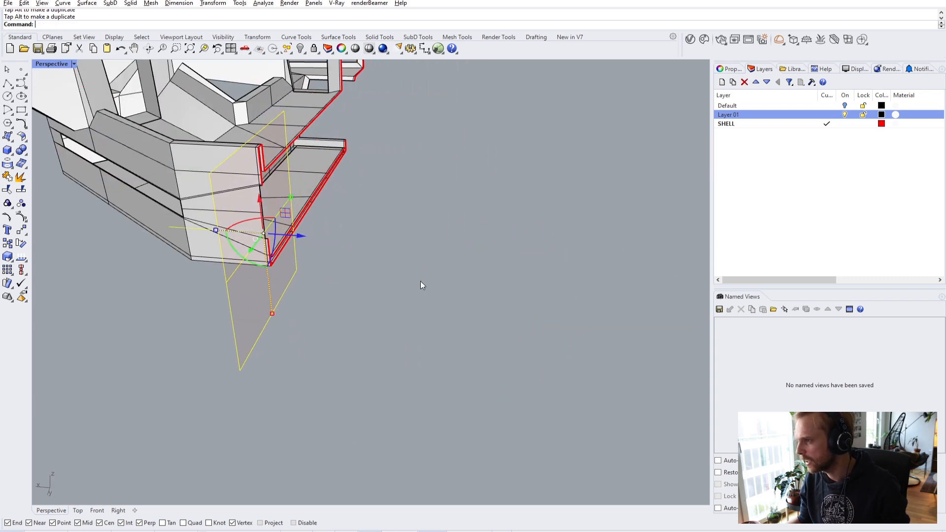
key("Escape")
- Window-select both SubD pieces at the floor-wall corner and run Join
right_click_drag(383, 285, 338, 283)
scroll(304, 173, "up", 5)
left_click(305, 171)
left_click(324, 237)
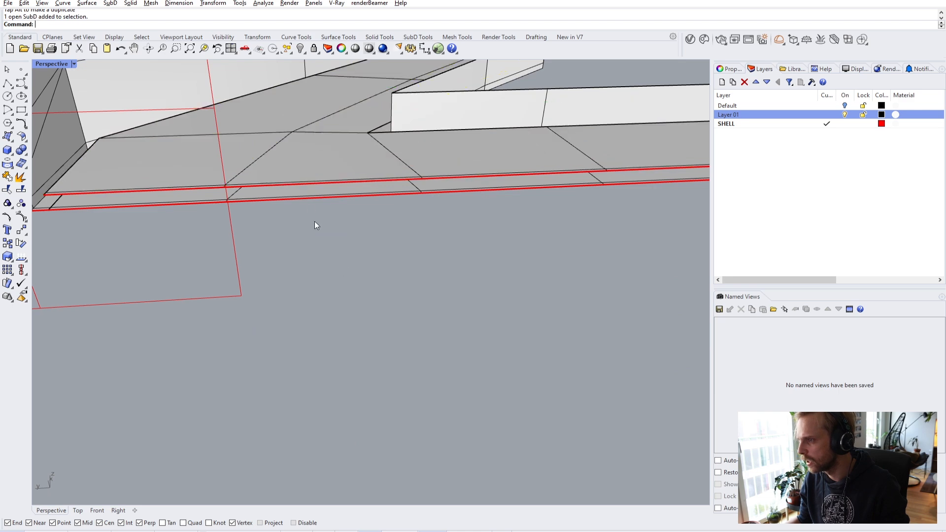
right_click_drag(323, 238, 173, 208)
scroll(185, 211, "up", 3)
left_click(202, 220)
left_click(198, 239)
left_click_drag(123, 211, 127, 212)
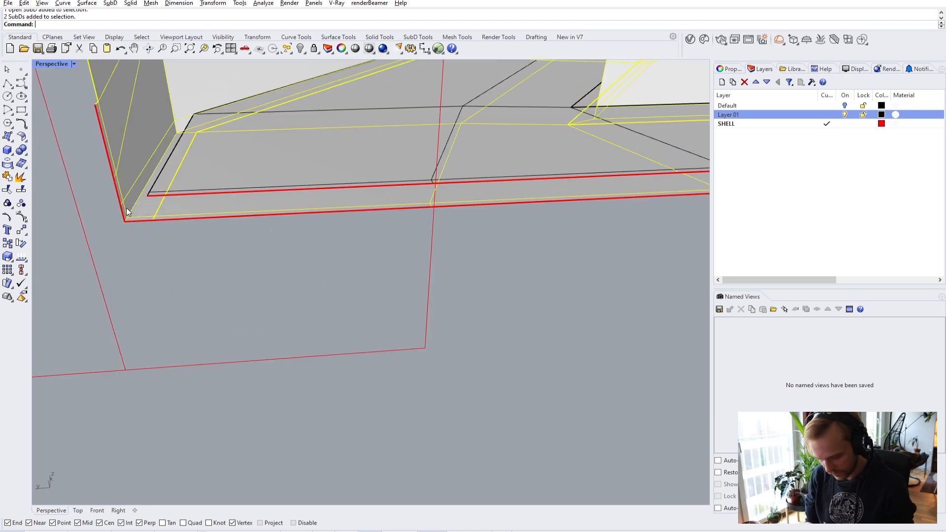
type("Jo")
key("Return")
key("Return")
- Finish joining the two SubDs and switch to smooth display to inspect the lower edge
key("Escape")
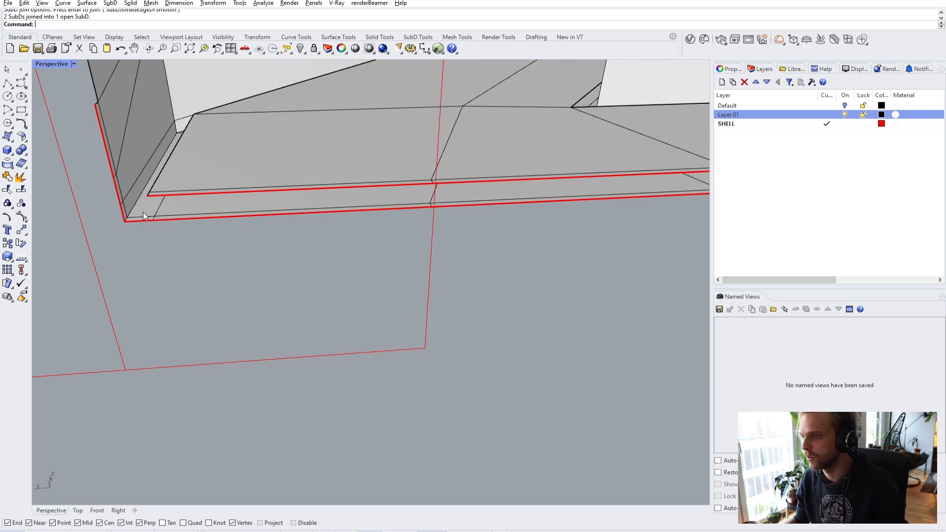
scroll(148, 214, "down", 2)
scroll(211, 203, "down", 2)
key("Tab")
scroll(227, 194, "down", 3)
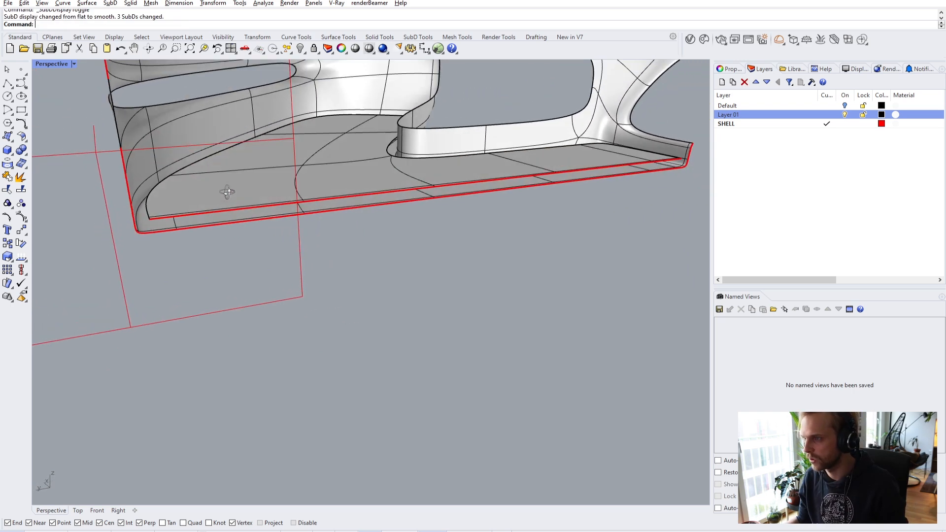
right_click_drag(298, 174, 387, 187)
scroll(295, 146, "up", 3)
scroll(430, 152, "down", 2)
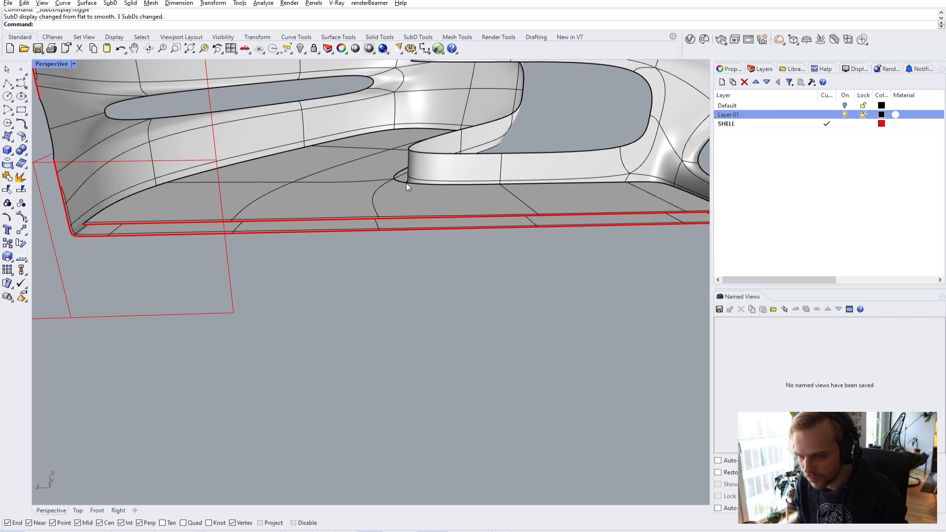
right_click_drag(152, 197, 333, 158)
scroll(333, 157, "down", 2)
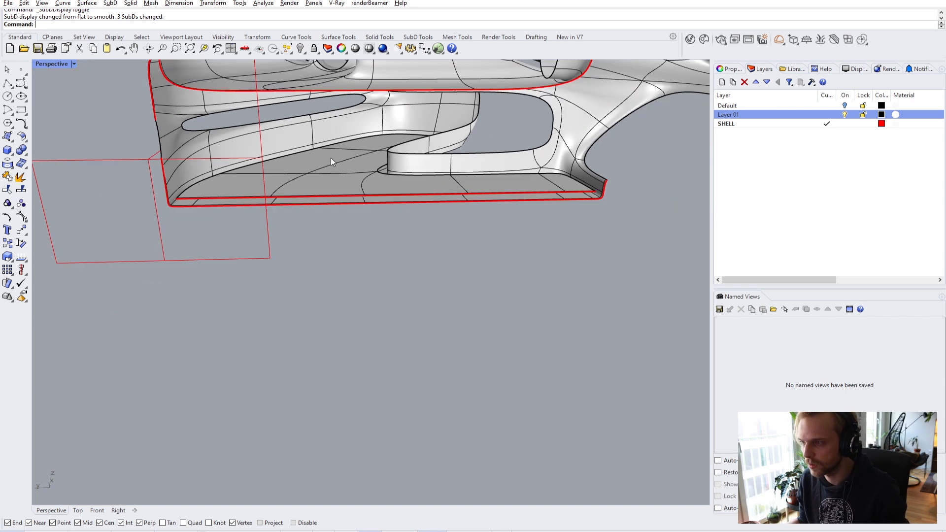
scroll(272, 197, "up", 2)
- Turn the clipping plane horizontal, scale it down by the shell's edge, and restore flat display
left_click(282, 217)
right_click_drag(250, 207, 321, 259)
left_click_drag(321, 259, 361, 171)
left_click(542, 222)
scroll(395, 275, "up", 5)
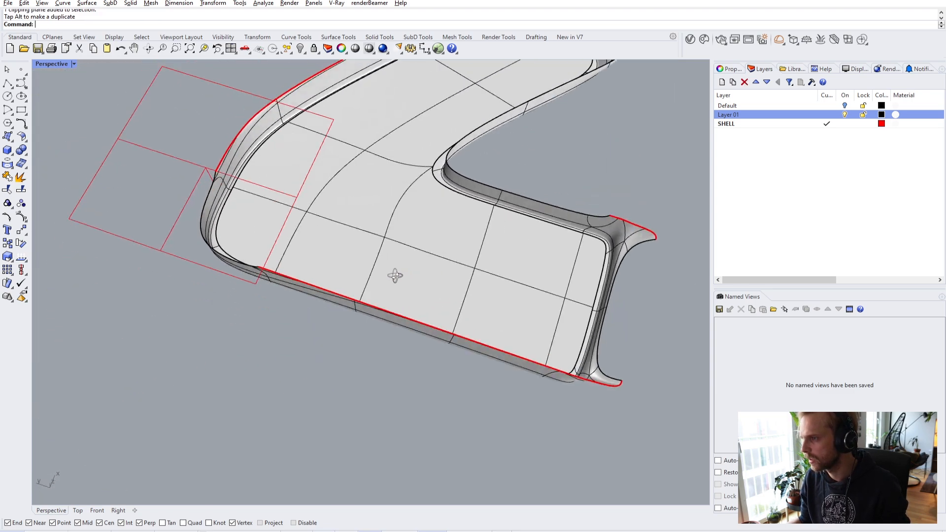
left_click(156, 195)
left_click_drag(285, 211, 170, 204)
key("Escape")
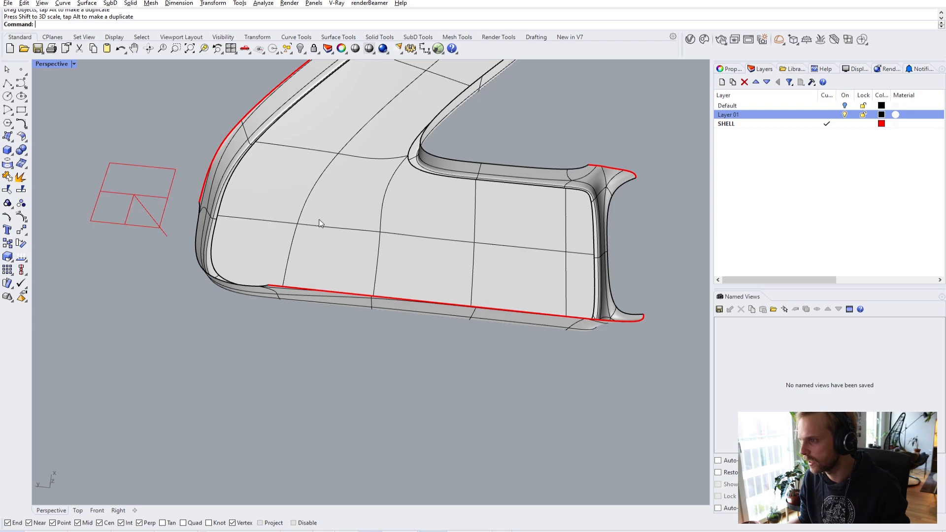
scroll(324, 211, "up", 5)
right_click_drag(390, 209, 356, 159)
key("Tab")
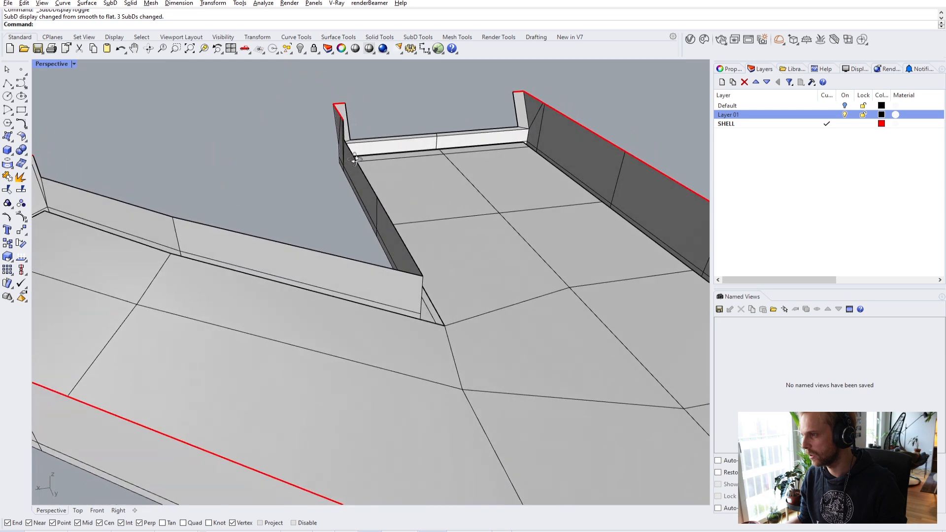
- Move the clipping plane to a new position beside the L-shaped shell
scroll(337, 173, "down", 8)
right_click_drag(315, 269, 534, 309)
left_click(501, 232)
left_click_drag(487, 196, 597, 218)
- Orbit to a top-down view and close in on the shell's inner wall corner
right_click_drag(596, 217, 158, 217)
scroll(359, 234, "up", 3)
left_click(86, 202)
key("Escape")
scroll(511, 268, "up", 10)
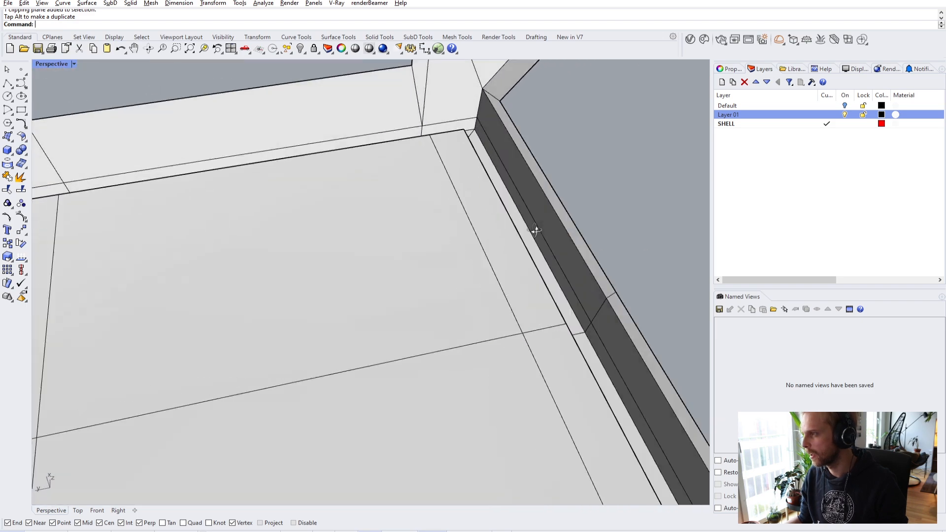
right_click_drag(535, 230, 493, 243)
- Select the two baseboard bottom edges and drag them upward with the gumball Z arrow
left_click(492, 246, "ctrl+shift")
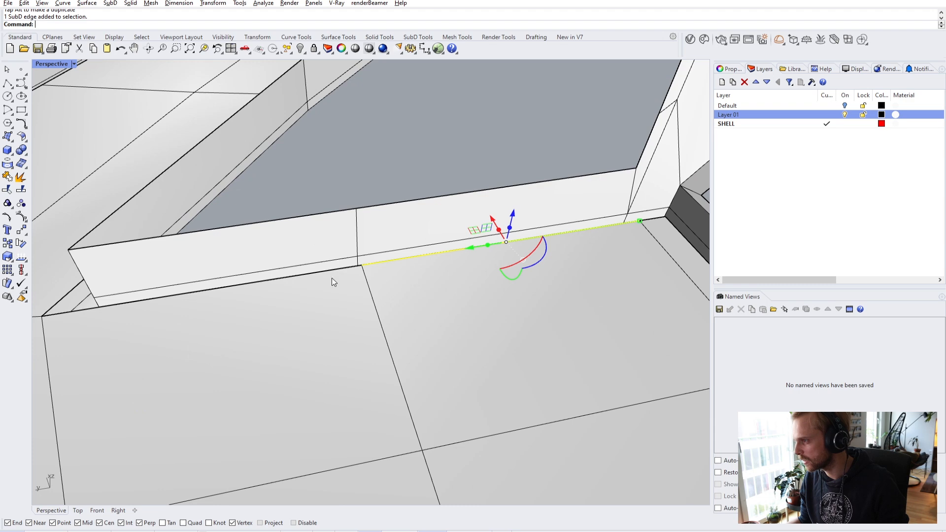
left_click(275, 281, "ctrl+shift")
right_click_drag(227, 283, 313, 283)
right_click_drag(146, 144, 219, 222)
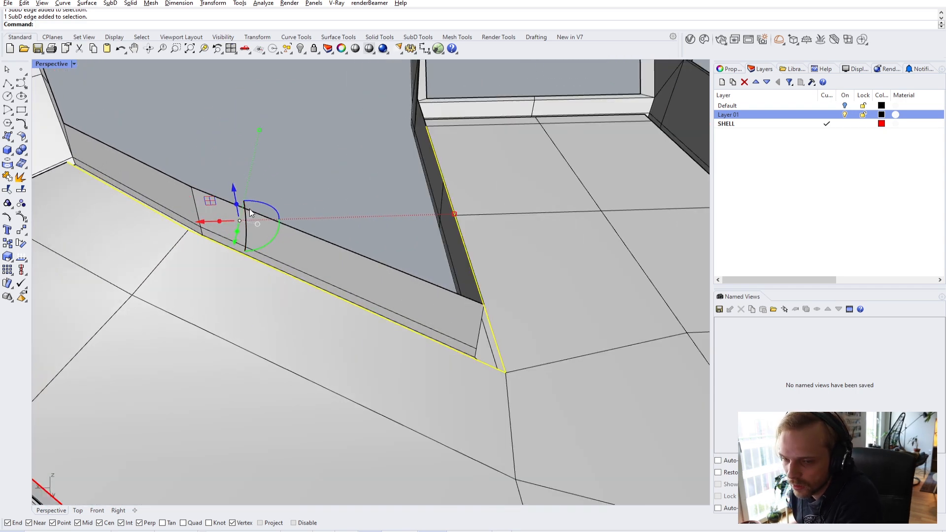
scroll(237, 209, "up", 5)
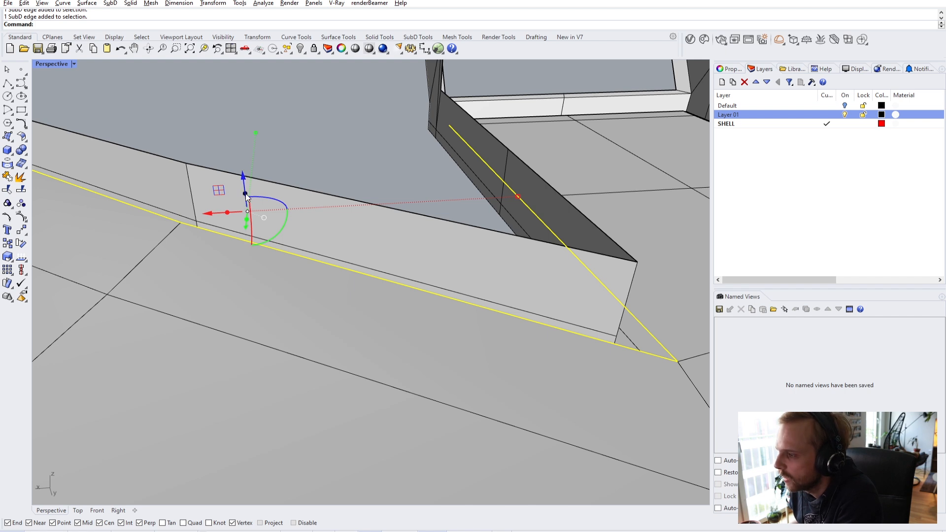
mouse_move(259, 131)
left_mouse_down()
mouse_move(265, 141)
mouse_move(256, 143)
mouse_move(247, 122)
mouse_move(251, 153)
mouse_move(254, 143)
left_mouse_up()
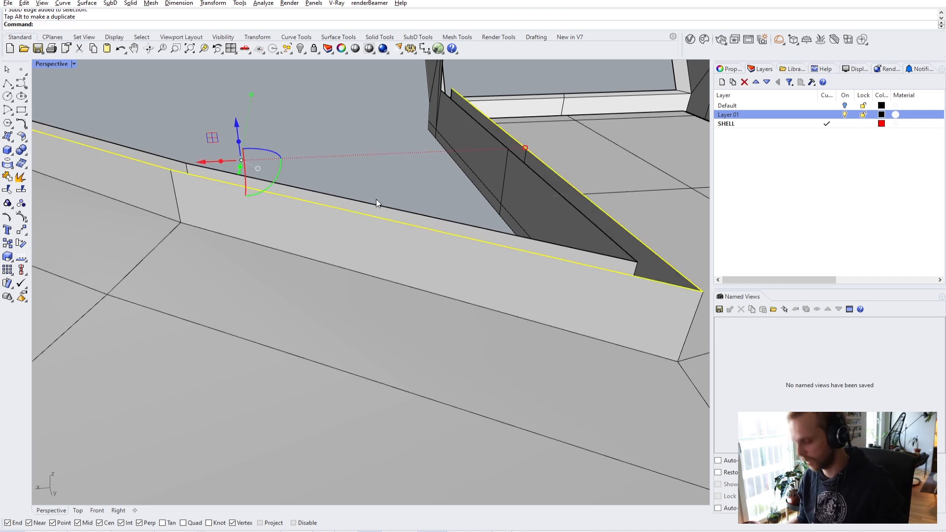
- Move the baseboard edges with the Vertical option, starting from the ledge vertex
type("m")
key("Return")
type("v")
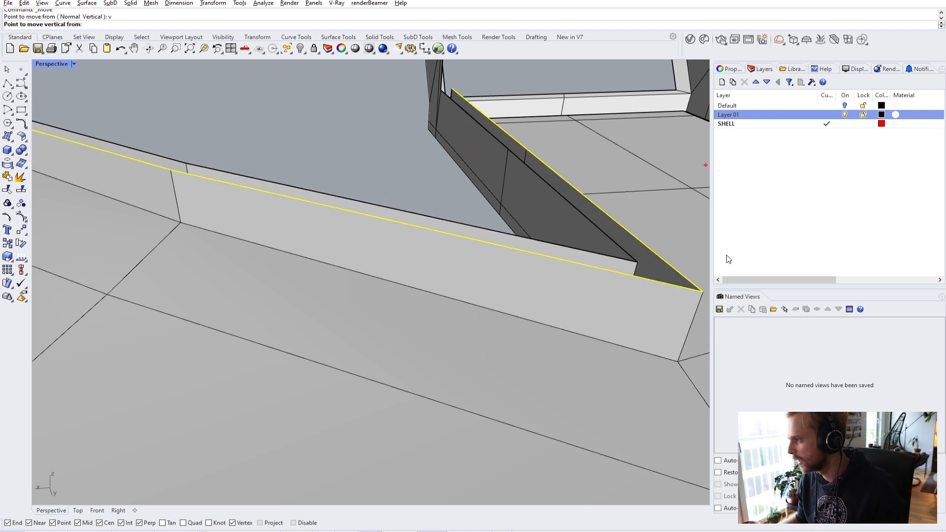
left_click(704, 292)
right_click_drag(498, 189, 545, 236)
scroll(516, 217, "up", 5)
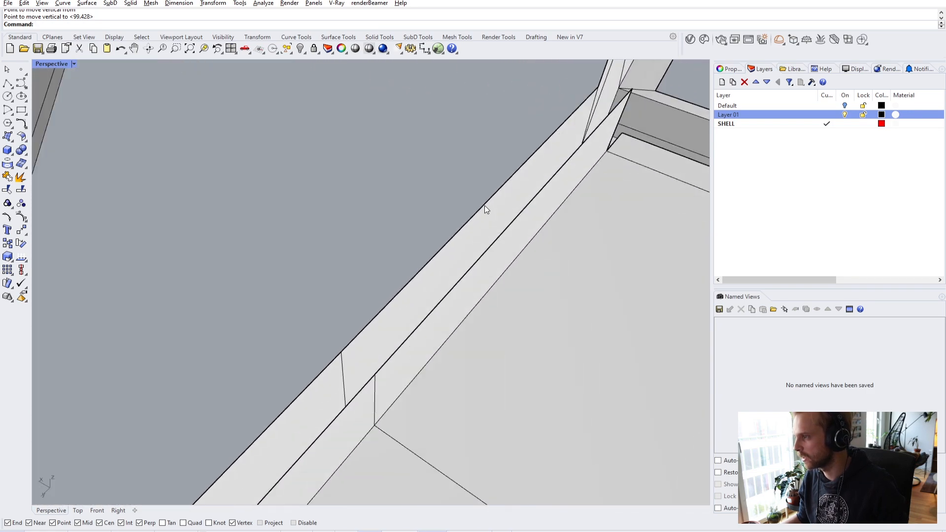
- Try bridging to the ledge's top edge, check it smoothed, then undo and return to flat display
left_click(485, 205, "ctrl+shift")
right_click_drag(493, 222, 418, 175)
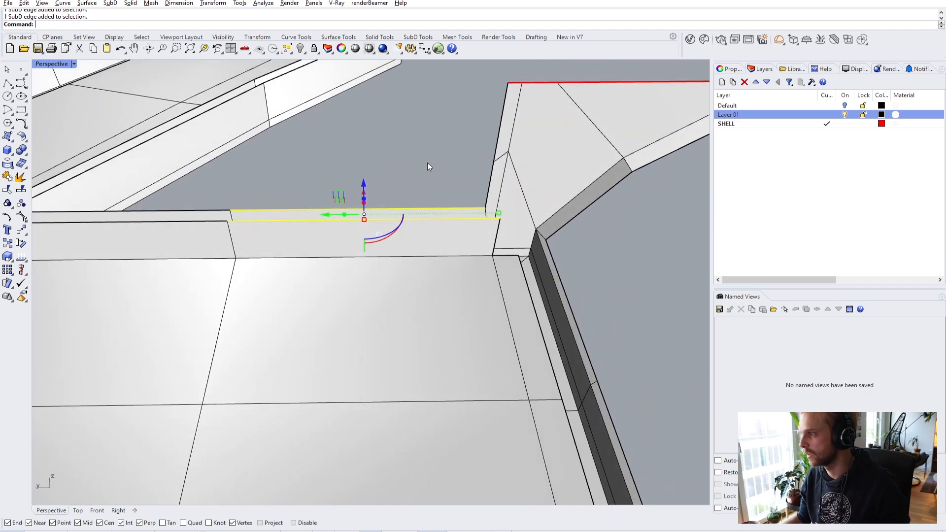
key("Return")
key("Return")
key("Tab")
right_click_drag(448, 164, 502, 168)
key("ctrl+z")
mouse_move(359, 163)
right_mouse_down()
mouse_move(425, 153)
mouse_move(344, 173)
right_mouse_up()
key("Tab")
right_click_drag(419, 198, 413, 239)
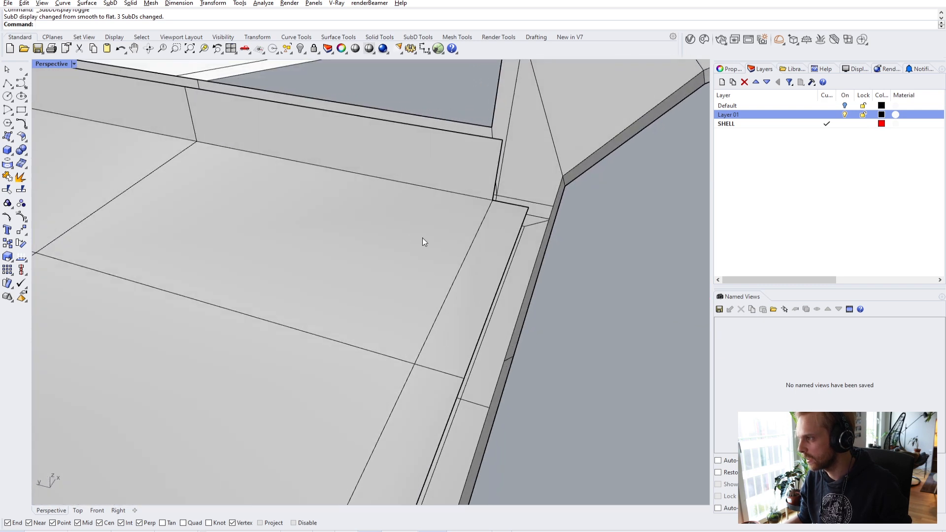
- Select the inner wall edges along the ledge corner and drag them up with the gumball
left_click(511, 203, "ctrl+shift")
scroll(500, 276, "up", 2)
left_click(499, 291, "ctrl+shift")
scroll(481, 316, "down", 5)
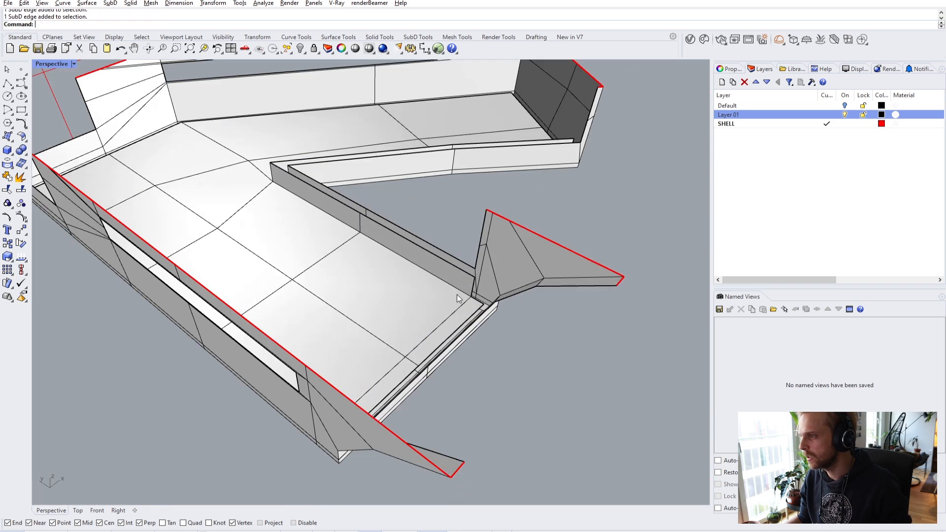
right_click_drag(291, 170, 261, 172)
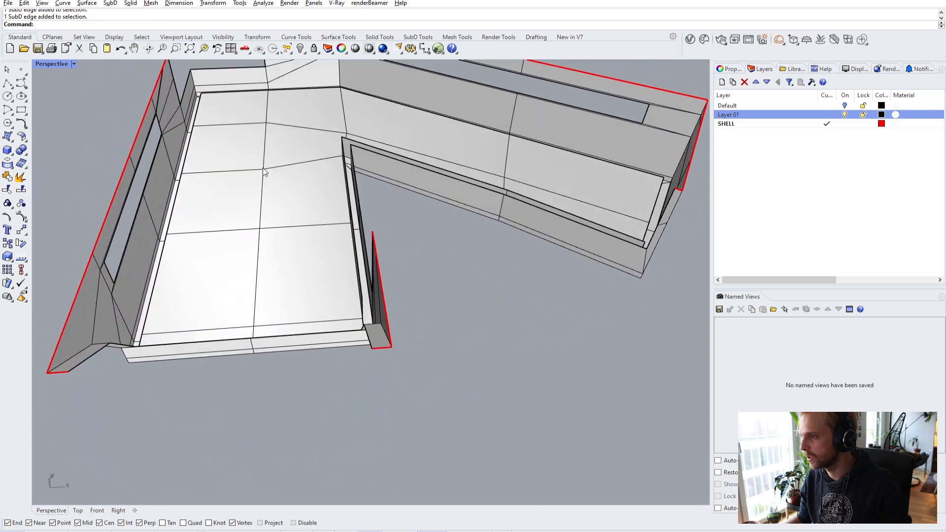
scroll(321, 190, "up", 4)
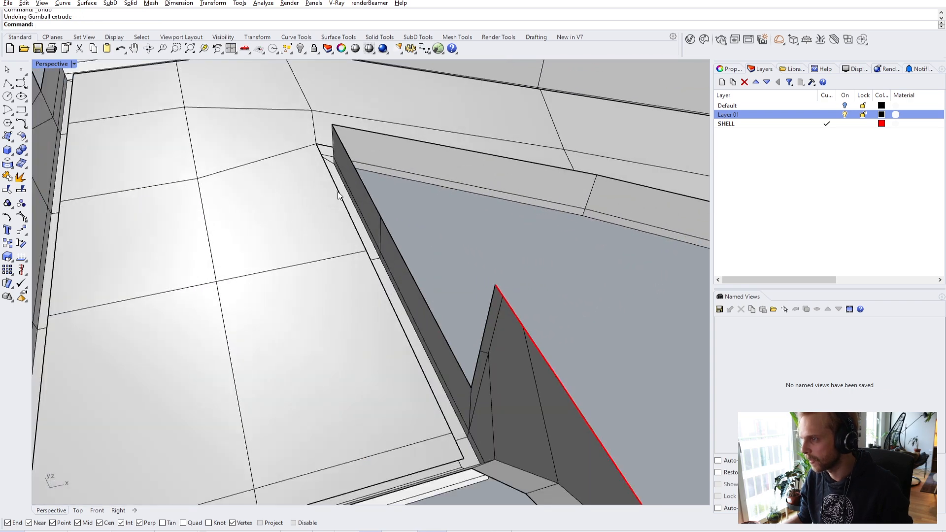
scroll(340, 197, "down", 5)
right_click_drag(340, 198, 323, 237)
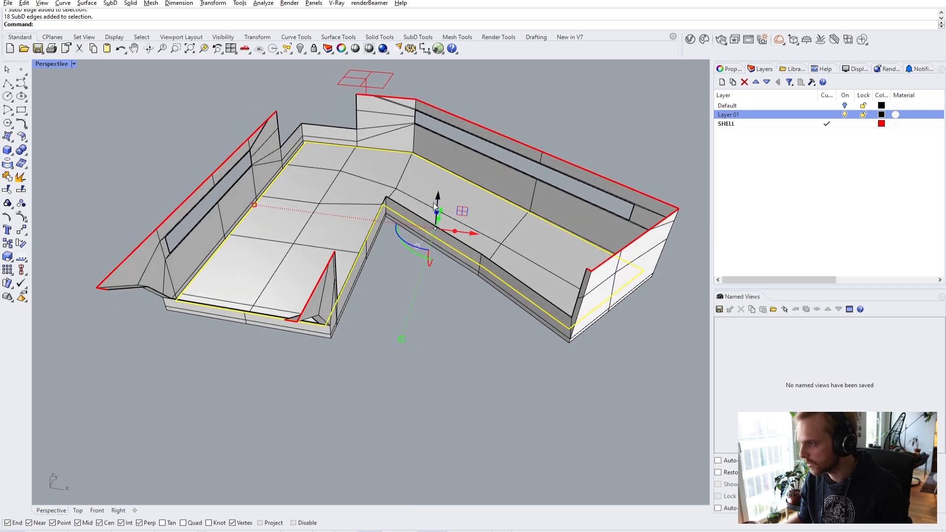
scroll(431, 220, "up", 2)
left_click_drag(437, 221, 437, 185)
right_click_drag(333, 194, 325, 178)
- Move the edges vertically from the vertex to the target corner, undoing the misplaced midpoint attempt
type("m")
key("Return")
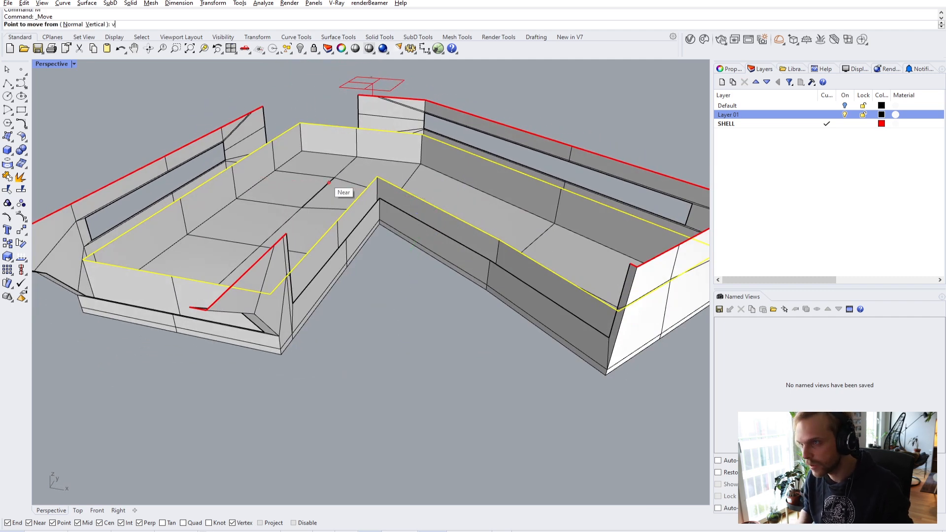
scroll(372, 189, "up", 3)
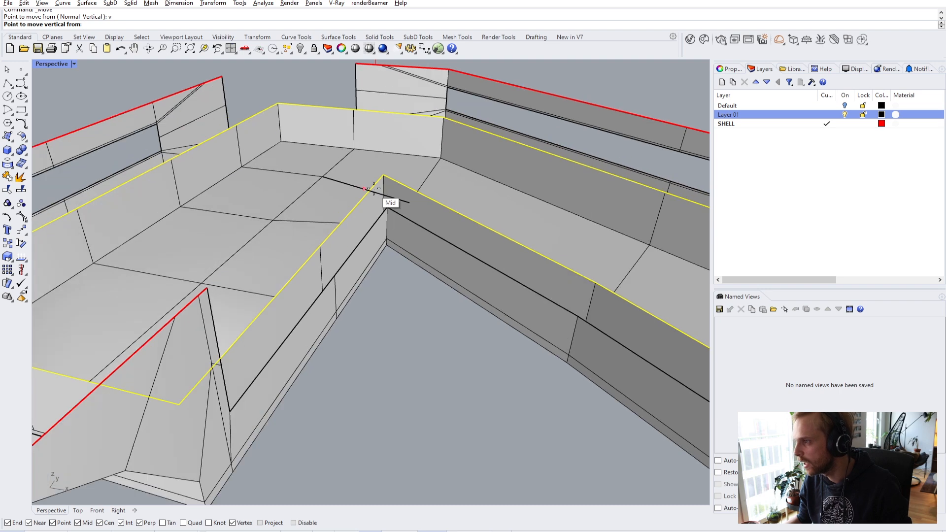
left_click(383, 176)
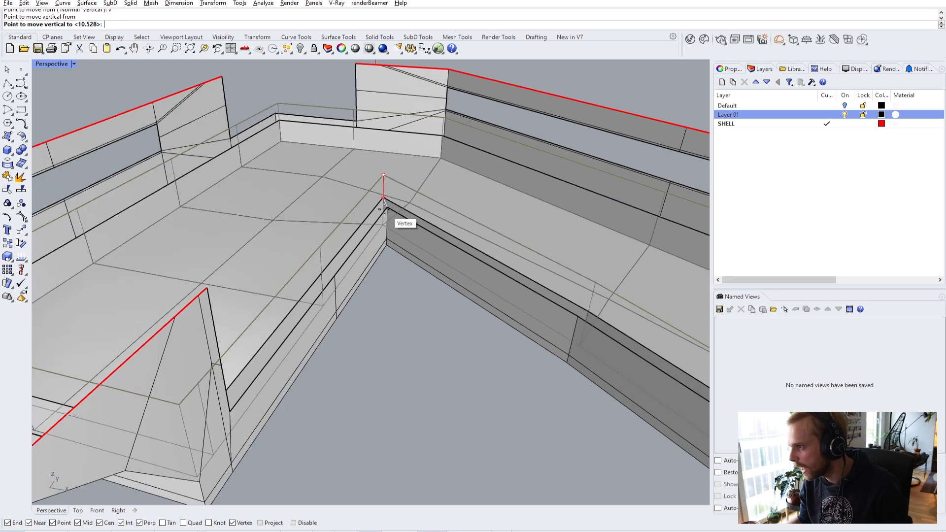
left_click(384, 201)
key("ctrl+z")
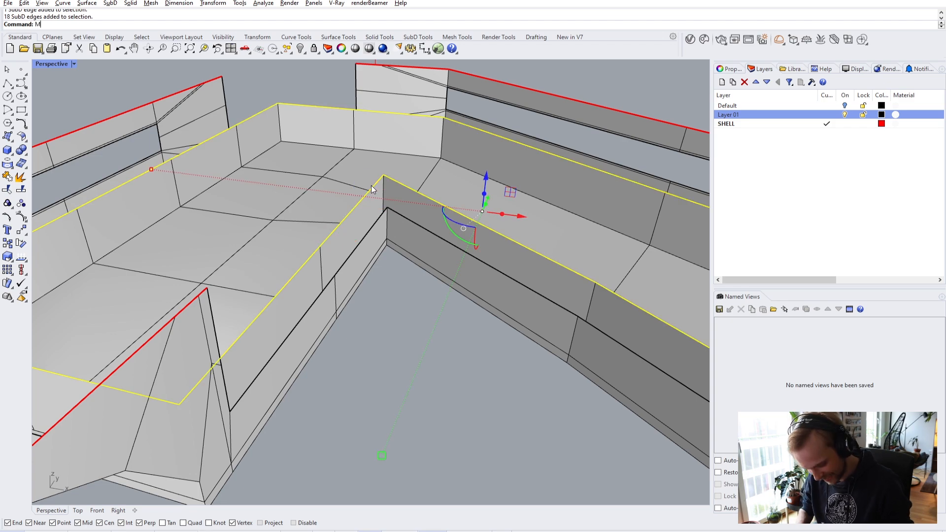
left_click(385, 176)
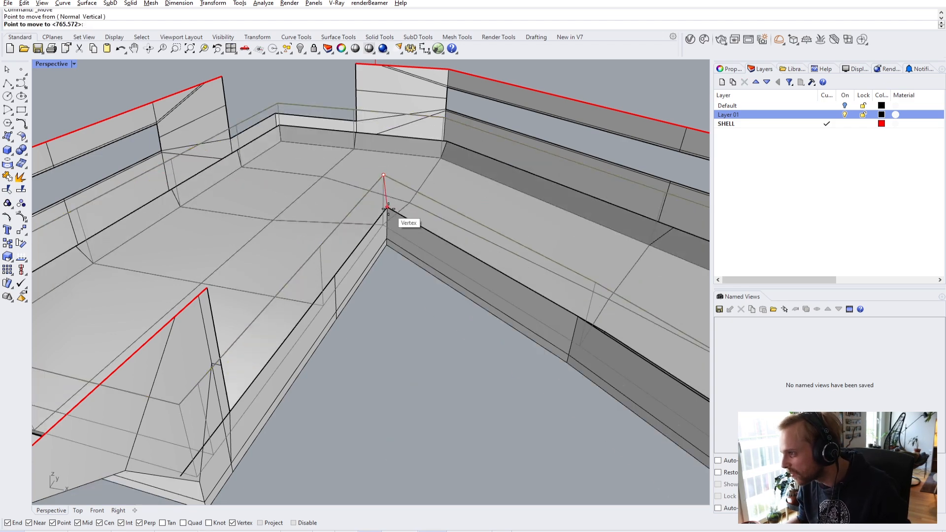
scroll(385, 205, "up", 3)
right_click_drag(385, 205, 602, 250)
scroll(315, 288, "up", 5)
left_click(255, 262)
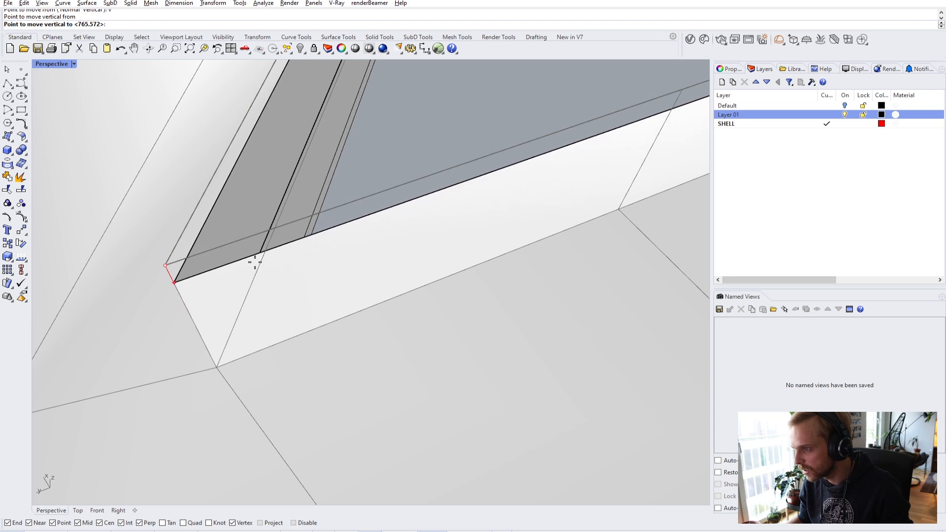
scroll(249, 284, "up", 2)
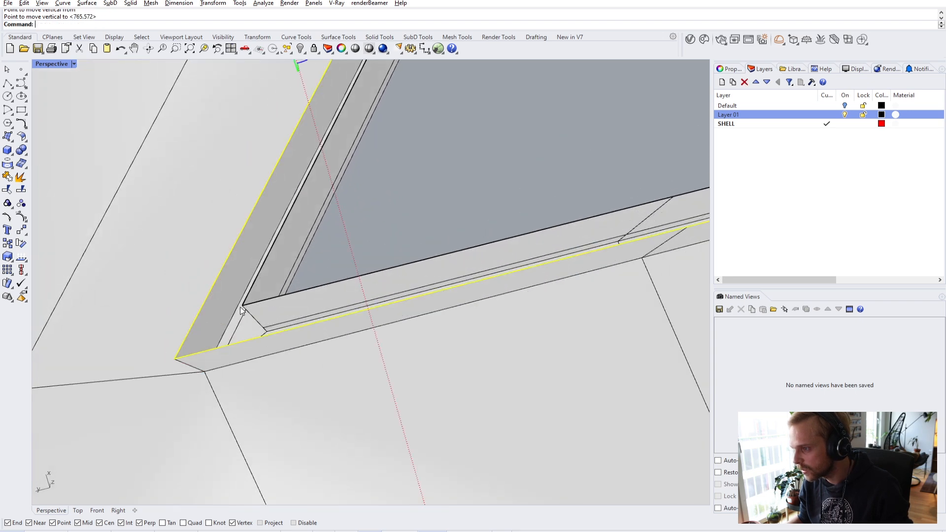
scroll(383, 237, "down", 3)
- Preview the shell in smooth display, then switch back to flat
key("Tab")
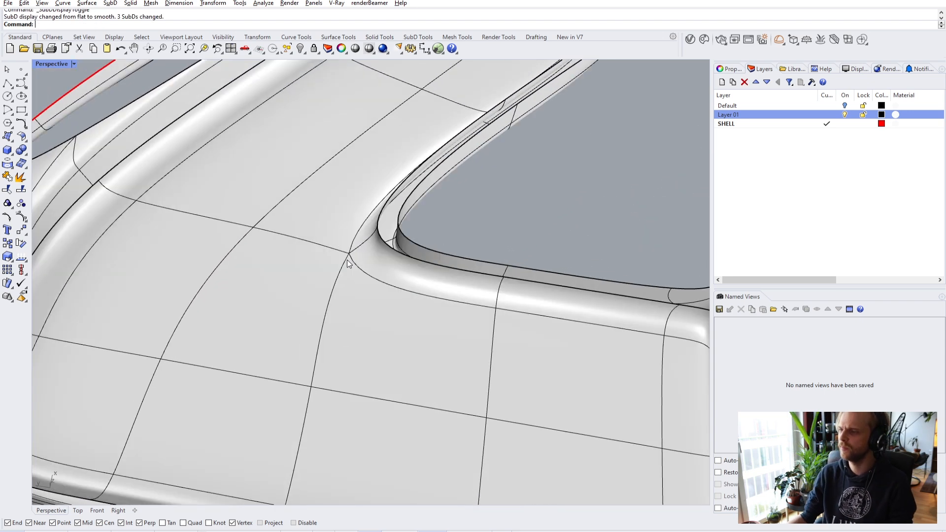
scroll(430, 218, "up", 3)
right_click_drag(431, 217, 296, 209)
key("Tab")
- Select two front edges of the box and orbit to a low side view
scroll(314, 273, "up", 3)
left_click(296, 205, "ctrl+shift")
left_click(458, 221, "ctrl+shift")
right_click_drag(430, 227, 325, 211)
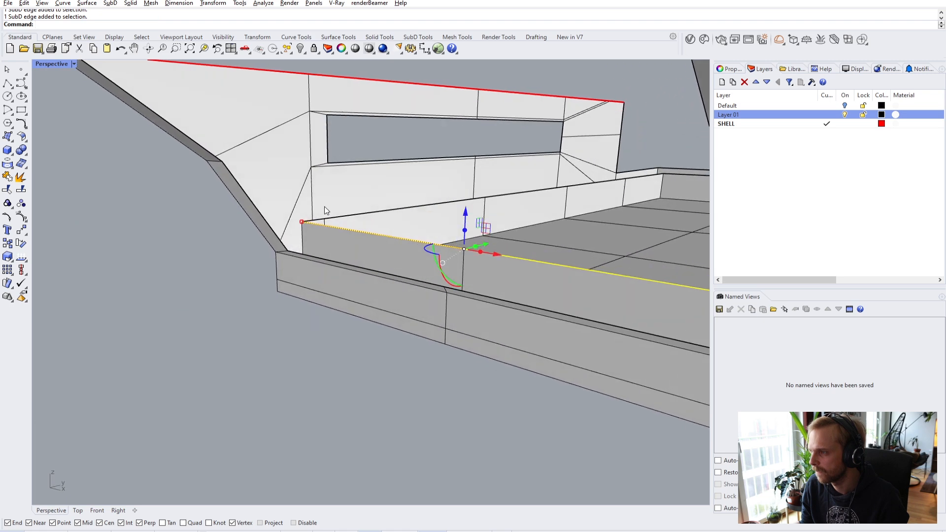
- Finish the vertical move of the front edges by picking the vertex
left_click(303, 222)
right_click_drag(285, 252, 341, 229)
key("Escape")
- Bridge two pairs of opposite baseboard edges across their gaps
left_click(342, 229, "ctrl+shift")
left_click(378, 241, "ctrl+shift")
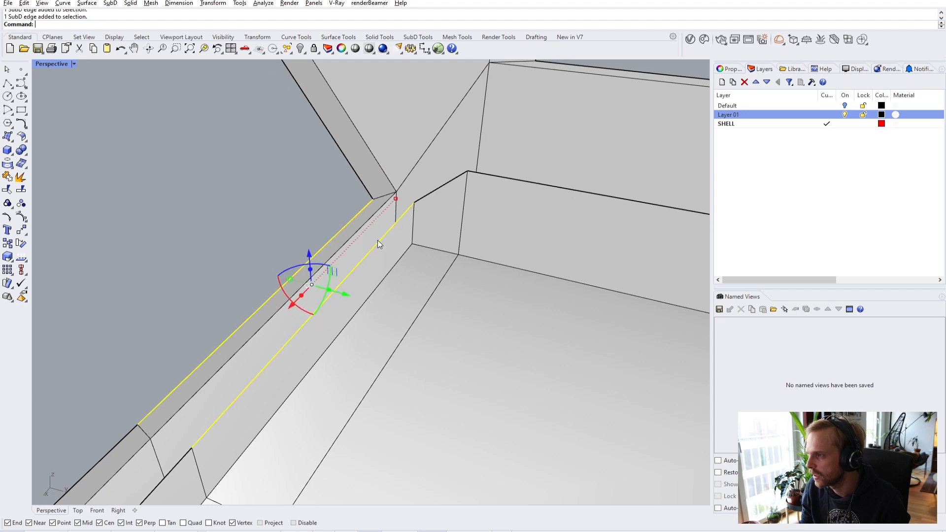
mouse_move(369, 238)
right_mouse_down()
mouse_move(260, 268)
mouse_move(317, 264)
mouse_move(435, 220)
mouse_move(456, 224)
mouse_move(355, 246)
right_mouse_up()
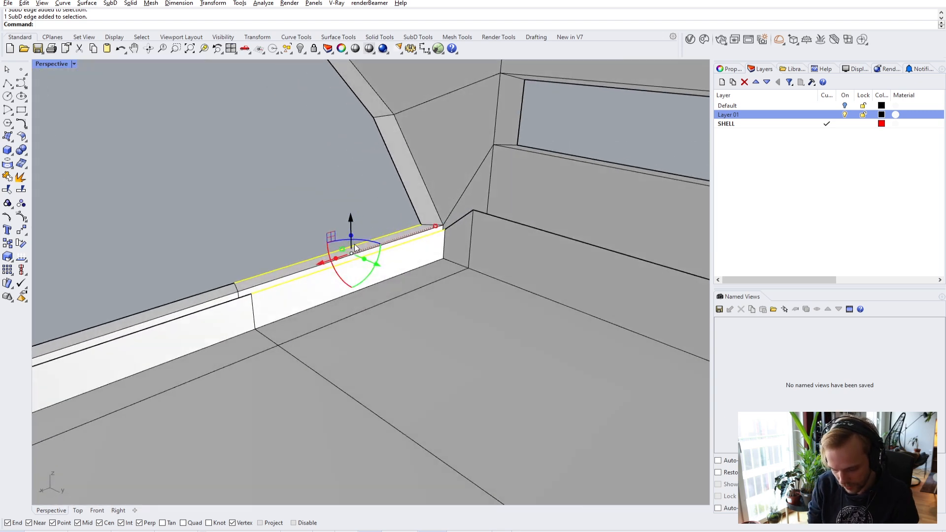
key("Return")
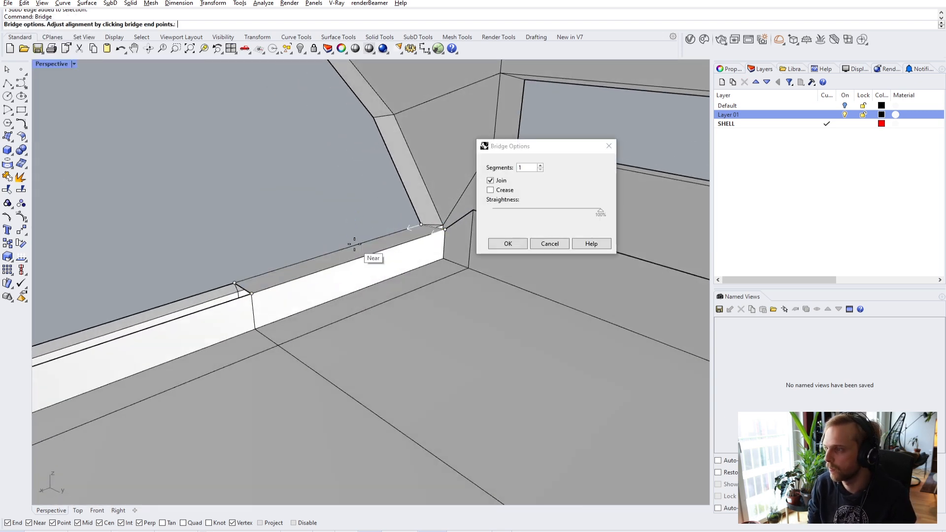
right_click_drag(354, 244, 262, 240)
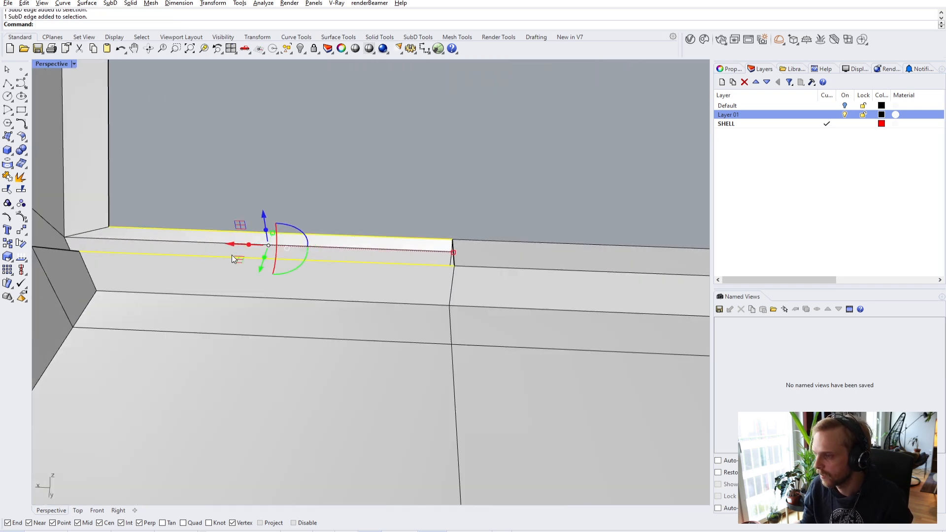
key("Return")
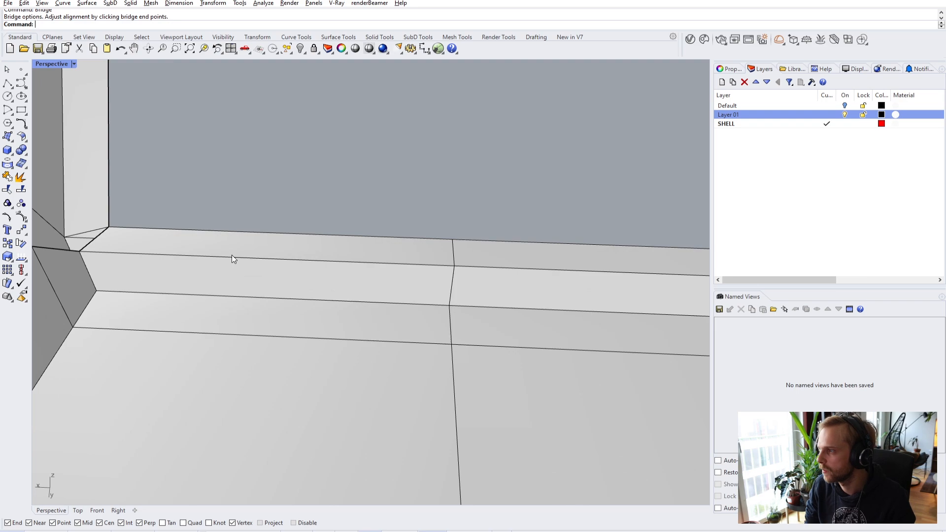
right_click_drag(441, 232, 386, 250)
scroll(387, 250, "up", 3)
- Check the bridged corner in smooth display and return to flat
key("Tab")
right_click_drag(403, 291, 388, 248)
key("Tab")
- Bridge the gap at the inner corner fins and the next gap along the ledge
scroll(509, 260, "up", 5)
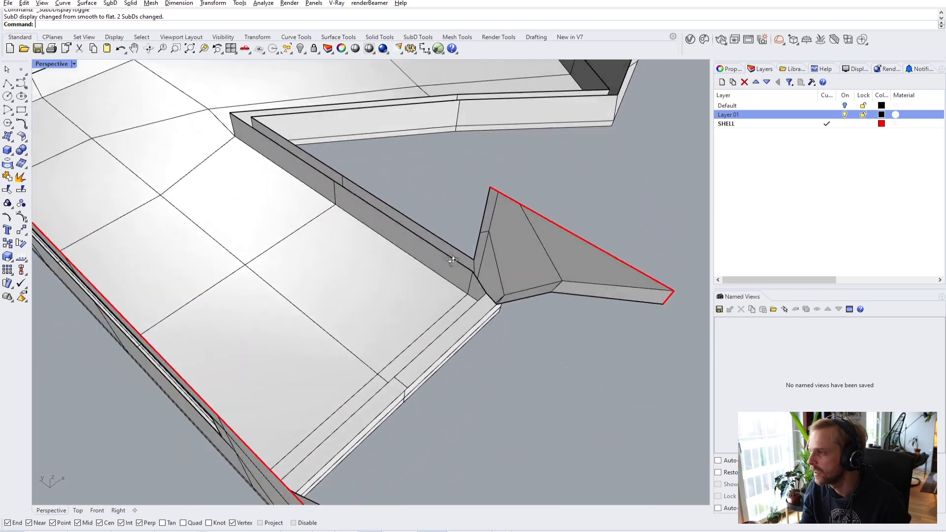
right_click_drag(509, 260, 457, 223)
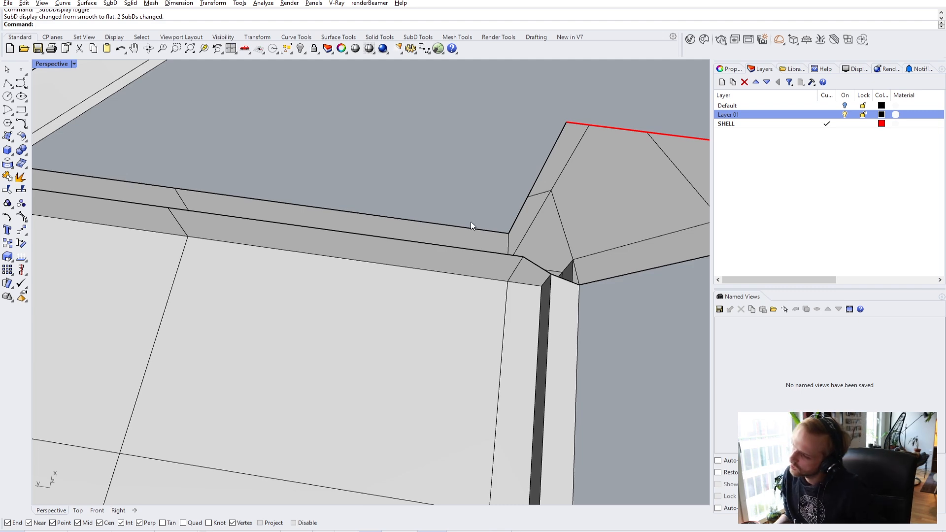
right_click_drag(463, 252, 202, 263)
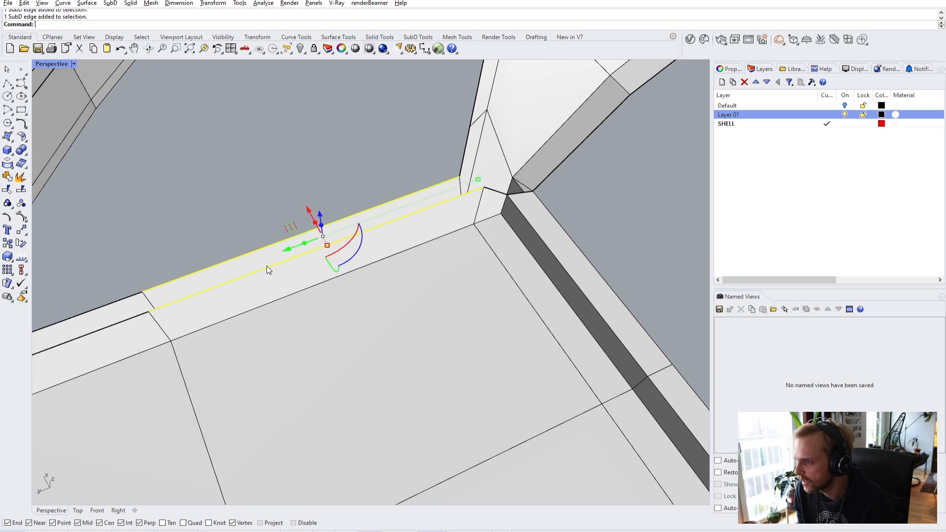
key("Return")
key("Return")
right_click_drag(268, 268, 392, 302)
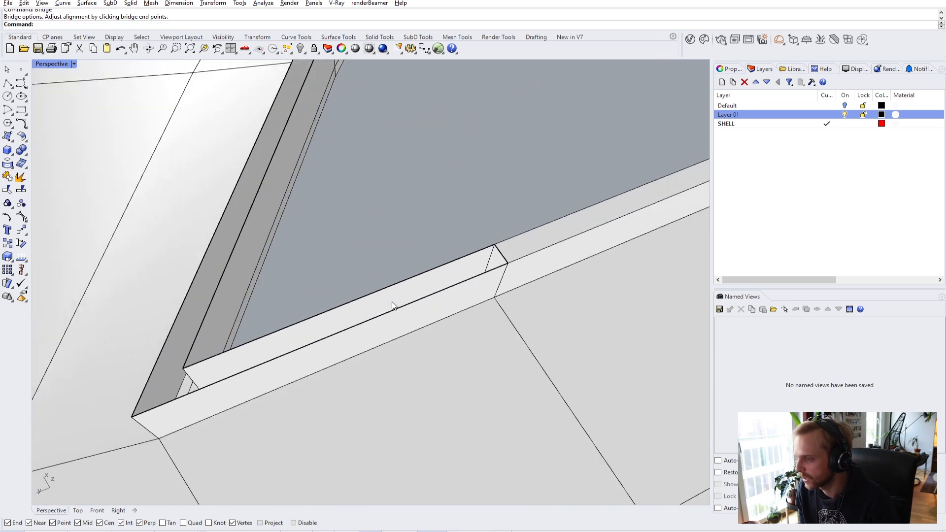
left_click(386, 289)
left_click(402, 309)
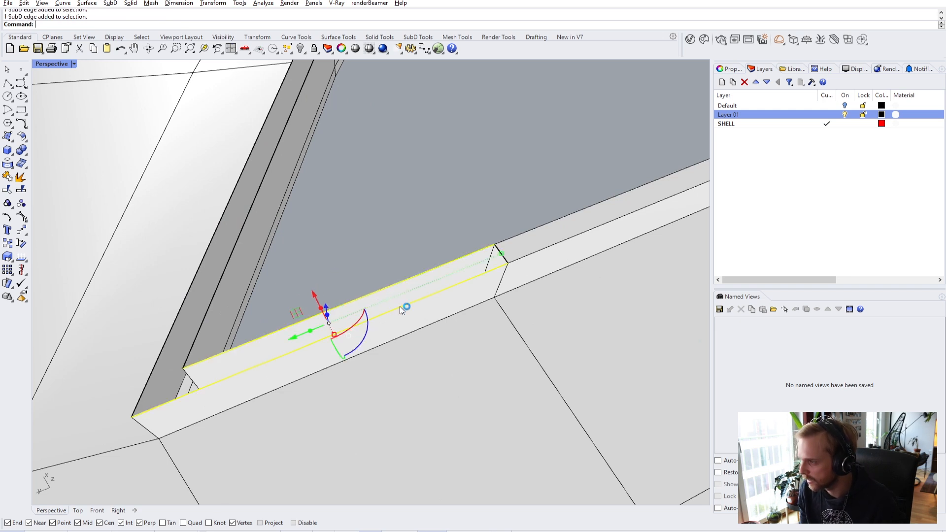
key("Return")
key("Return")
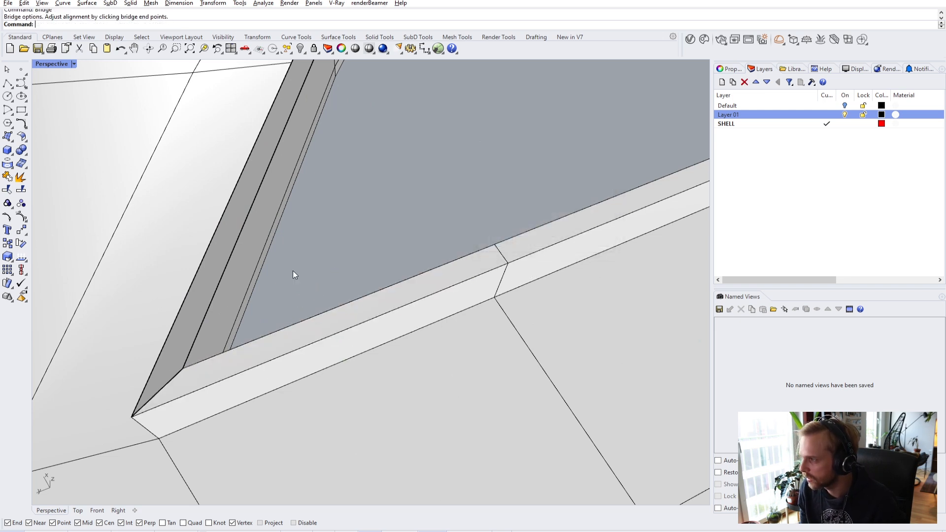
- Bridge the slanted strip's edges and the far ledge gap, confirming Bridge Options
left_click(196, 280)
left_click(220, 284, "shift")
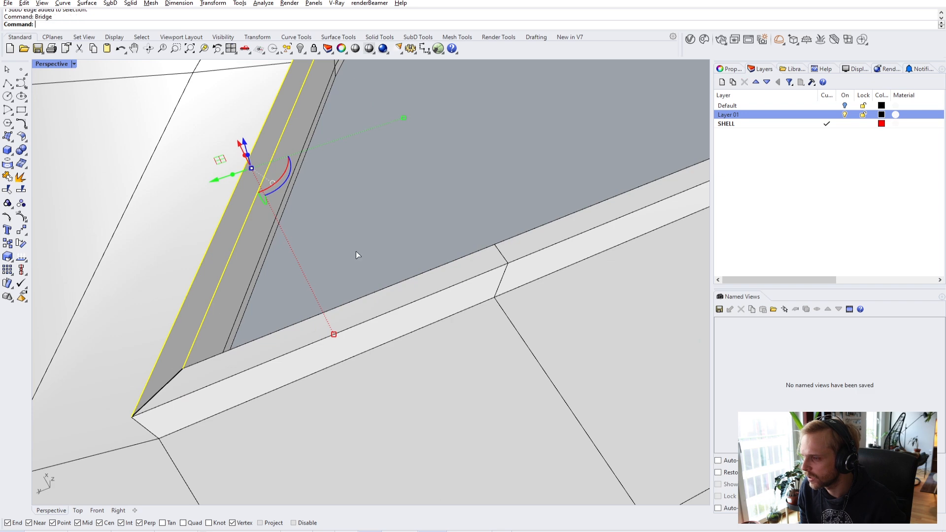
key("Return")
key("Return")
right_click_drag(376, 250, 247, 236)
right_click_drag(362, 232, 250, 321, "shift")
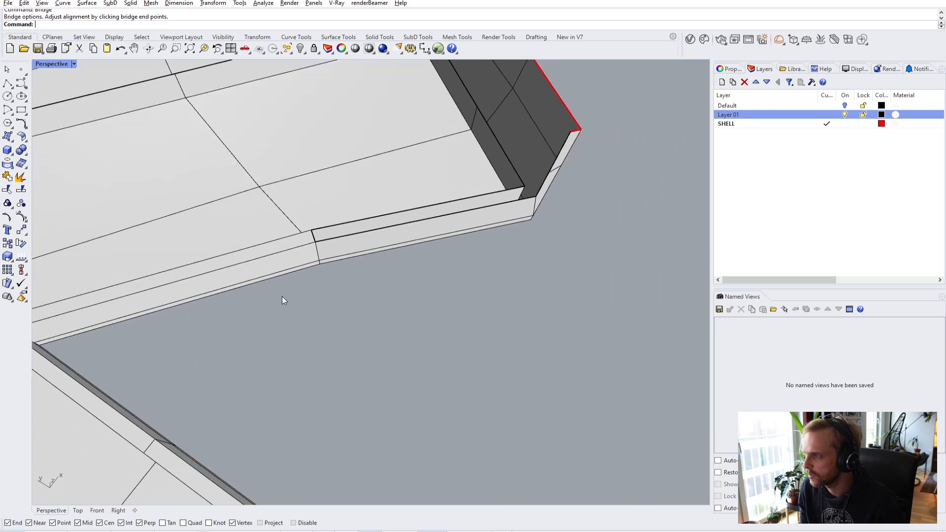
scroll(375, 236, "up", 2)
left_click(457, 198)
left_click(472, 214, "shift")
key("Return")
left_click(515, 247)
scroll(508, 316, "down", 3)
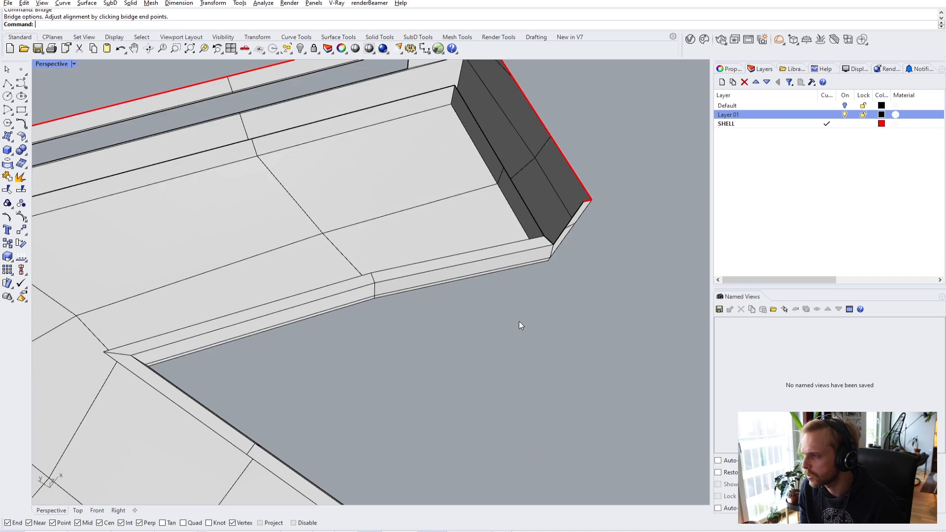
scroll(581, 227, "up", 4)
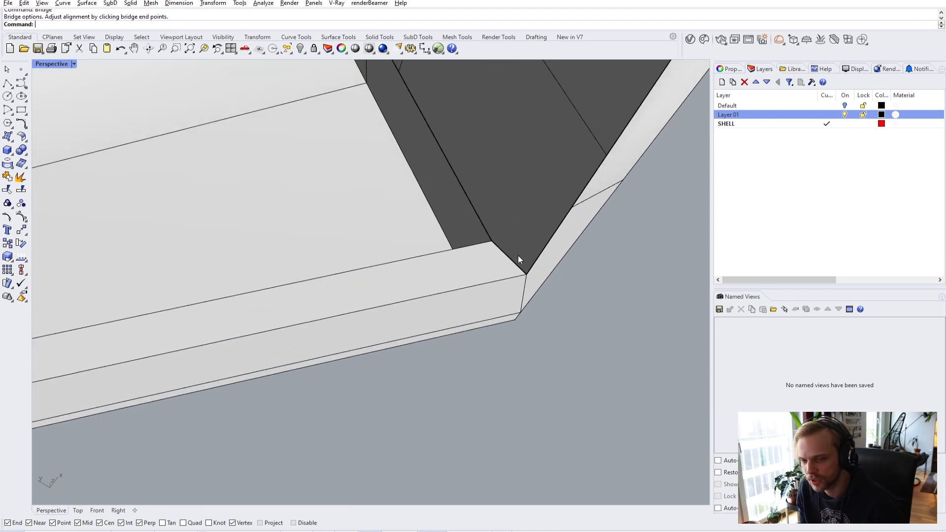
scroll(496, 270, "down", 3)
right_click_drag(498, 295, 527, 248)
- Shift the clipping plane and orbit to face the wall with the window opening
scroll(496, 267, "down", 2)
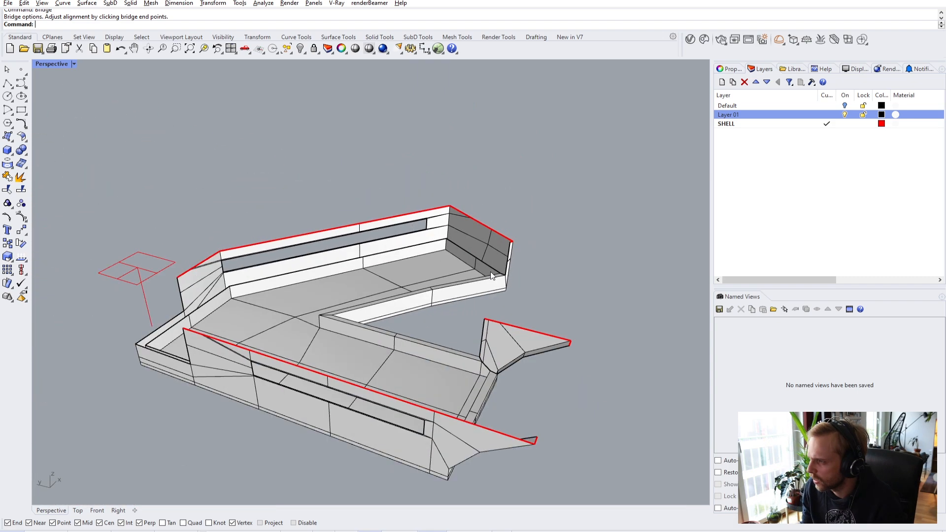
mouse_move(139, 240)
left_mouse_down()
mouse_move(142, 206)
mouse_move(149, 230)
mouse_move(137, 224)
mouse_move(126, 241)
left_mouse_up()
right_click_drag(197, 234, 213, 350)
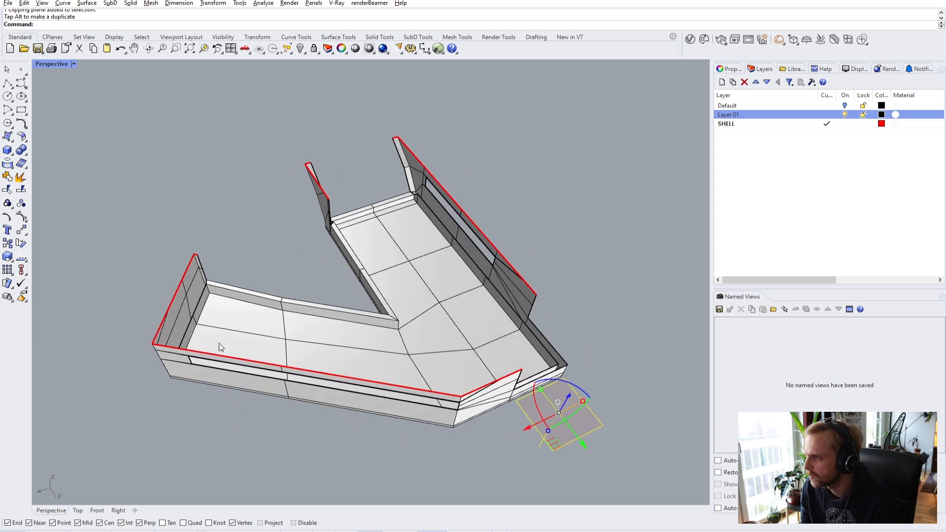
scroll(493, 327, "up", 5)
right_click_drag(492, 327, 302, 247)
scroll(233, 267, "up", 4)
right_click_drag(233, 267, 329, 309)
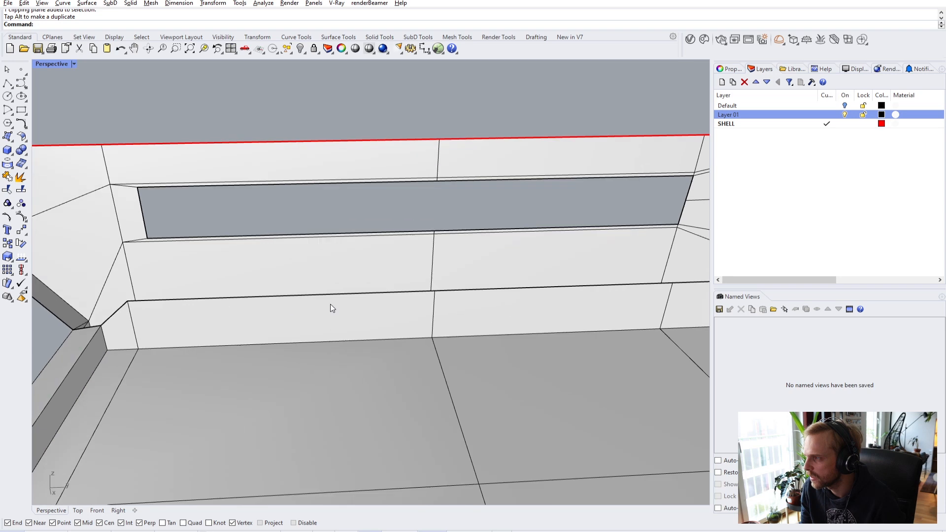
left_click(218, 297, "ctrl+shift")
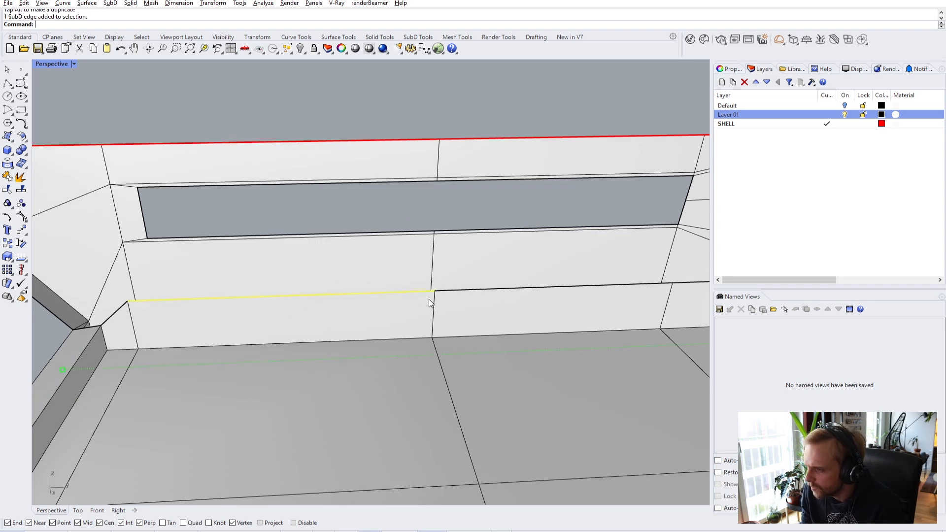
left_click(476, 295, "ctrl+shift")
scroll(477, 295, "down", 2)
right_click_drag(477, 296, 321, 308)
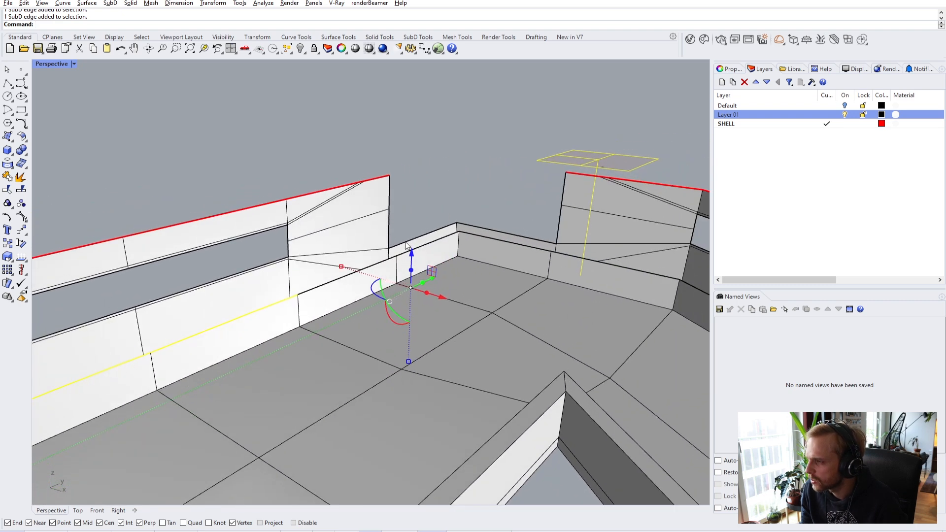
key("Escape")
scroll(424, 249, "up", 2)
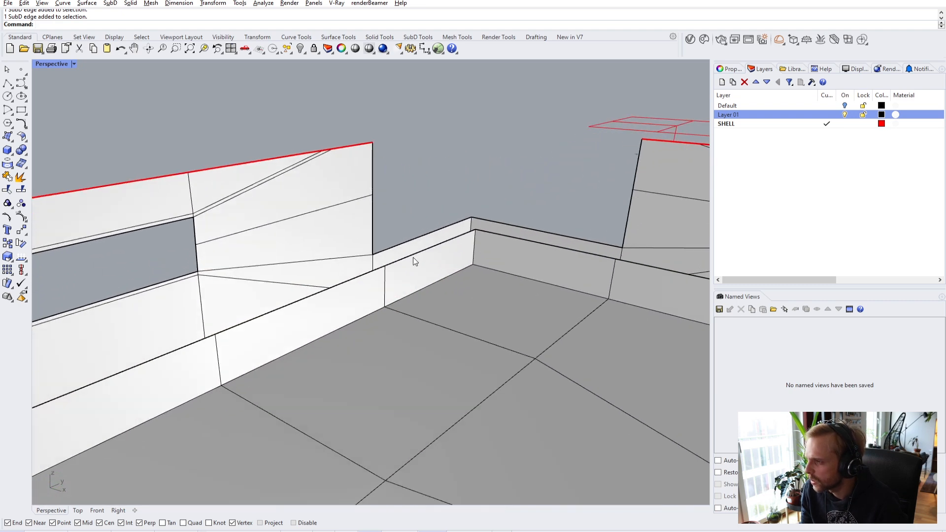
- Select the two baseboard top edges and zoom onto them
left_click(438, 245, "ctrl+shift")
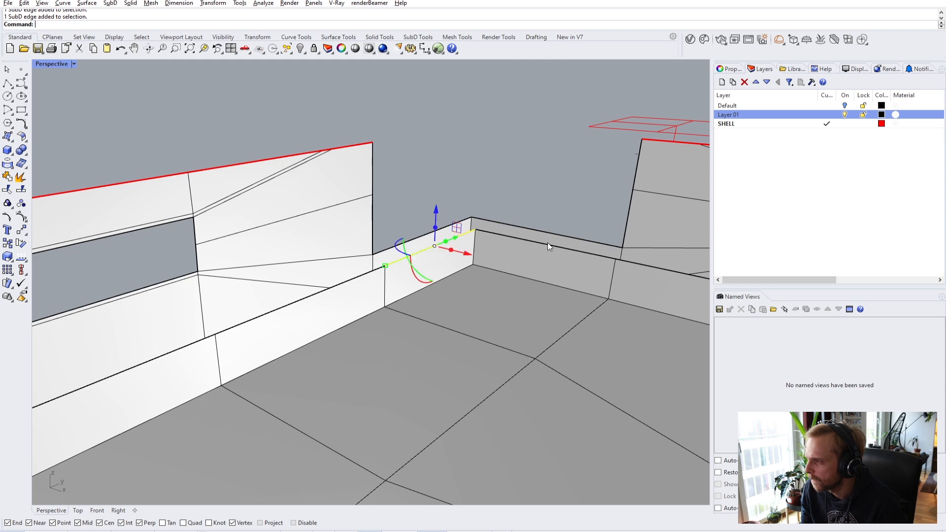
left_click(550, 242, "ctrl+shift")
key("Escape")
right_click_drag(500, 205, 445, 242)
left_click(446, 242, "ctrl+shift")
left_click(540, 241, "ctrl+shift")
right_click_drag(541, 241, 708, 230)
key("ctrl+shift+e")
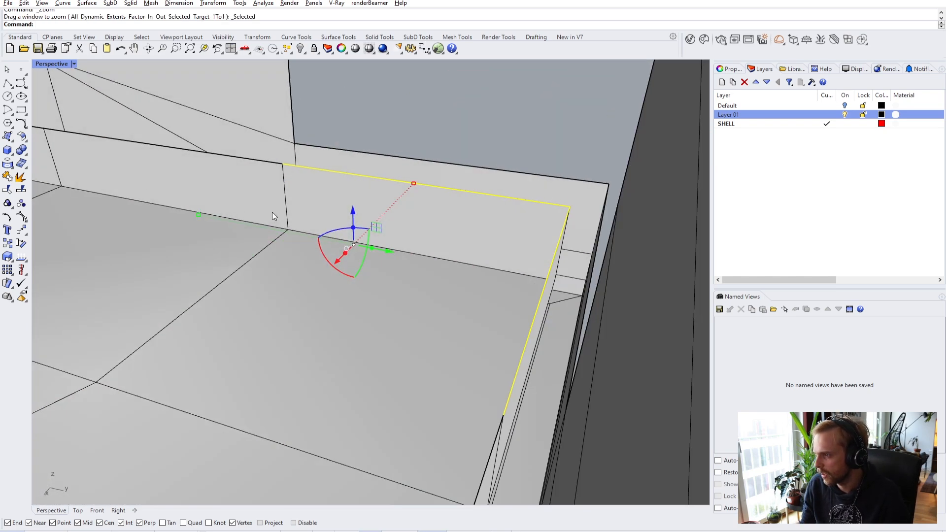
right_click_drag(242, 214, 367, 194)
- Move the baseboard edges up to the upper rim vertex
type("m")
key("Return")
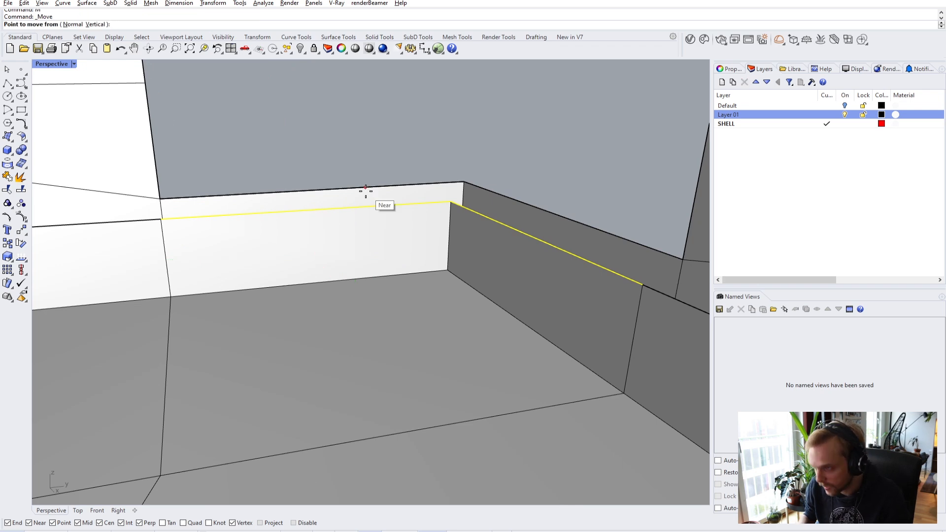
left_click(451, 202)
left_click(464, 182)
right_click_drag(437, 141, 293, 140)
scroll(249, 154, "up", 3)
- Bridge the rim gap and the wall's top rim closed
left_click(247, 153, "ctrl+shift")
left_click(258, 168, "ctrl+shift")
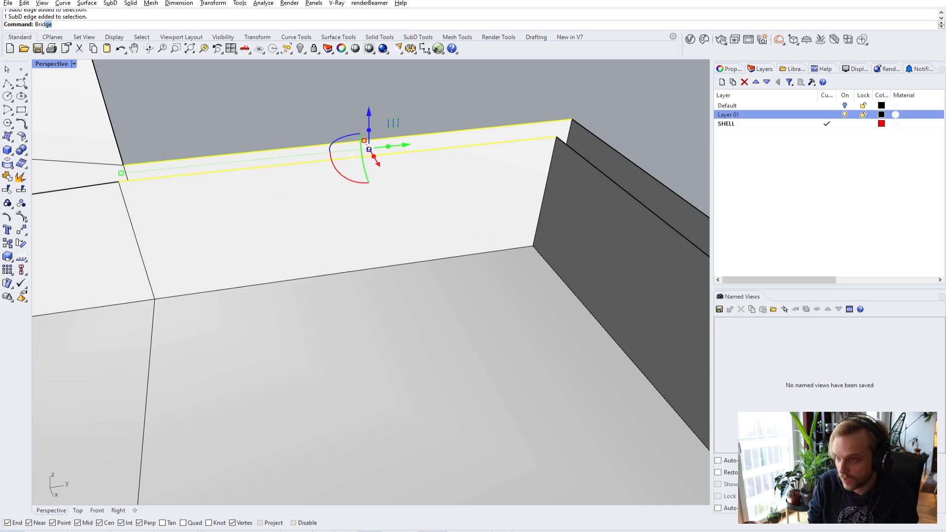
type("Brid")
key("Return")
key("Return")
right_click_drag(413, 191, 469, 191)
left_click(469, 190, "ctrl+shift")
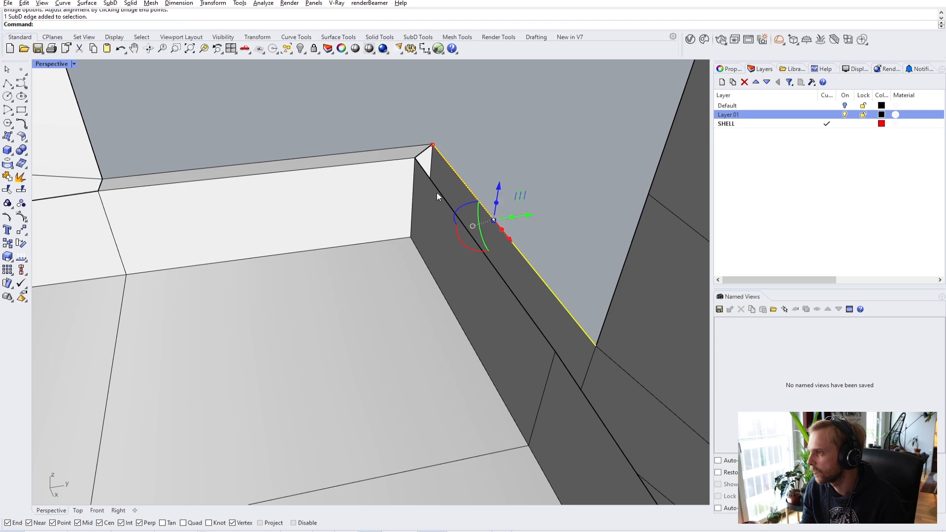
type("rid")
key("Return")
key("Return")
- View both corner walls with the shell in smooth display
scroll(565, 167, "down", 3)
right_click_drag(488, 183, 557, 209)
right_click_drag(480, 216, 433, 203, "shift")
key("Tab")
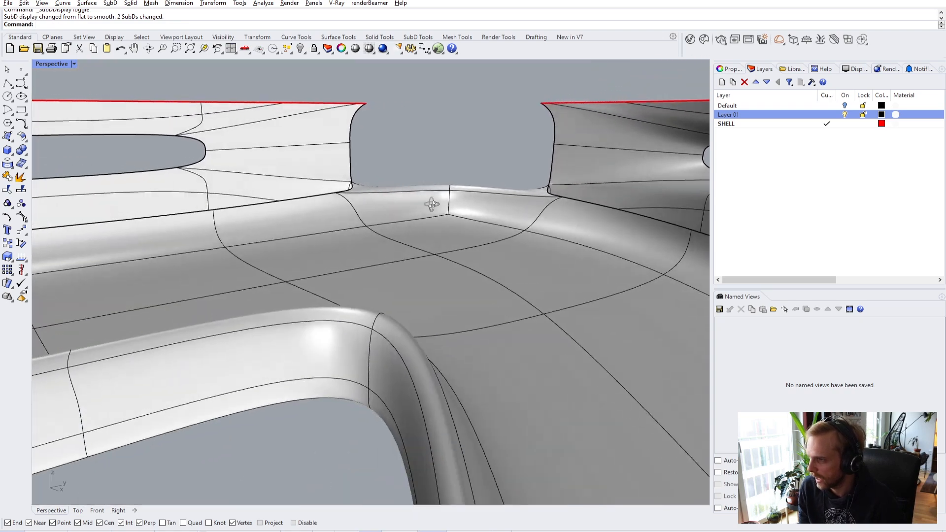
- Return the SubD shell from smooth to flat display
scroll(396, 238, "down", 5)
scroll(400, 211, "up", 5)
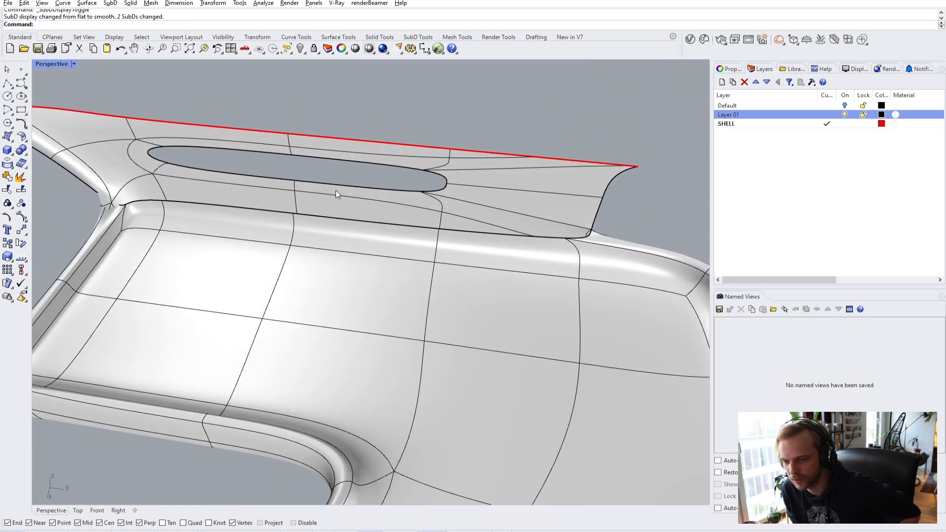
right_click_drag(323, 195, 396, 212)
scroll(274, 197, "down", 3)
key("Tab")
- Raise the clipping plane along its gumball Z arrow to re-clip the shell
right_click_drag(435, 348, 570, 351)
left_click(556, 339)
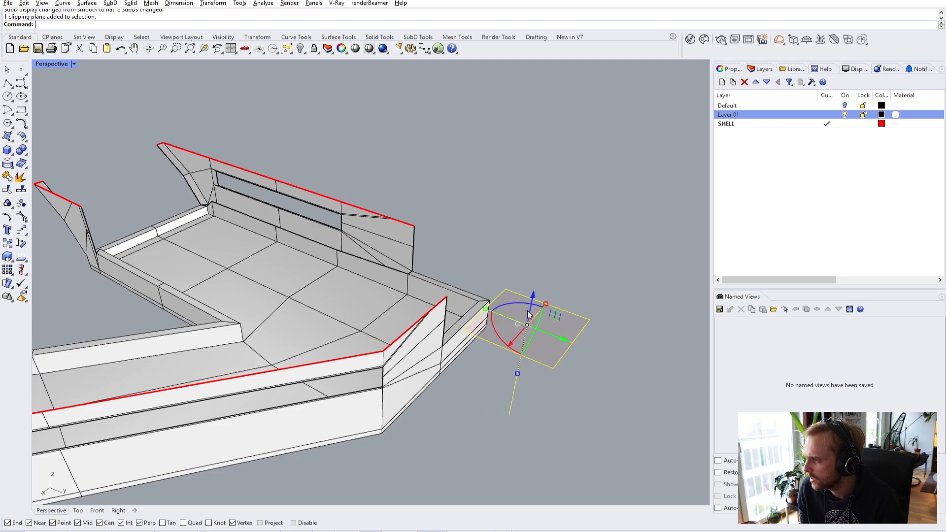
left_click_drag(532, 295, 545, 259)
right_click_drag(545, 259, 394, 347)
scroll(344, 259, "up", 3)
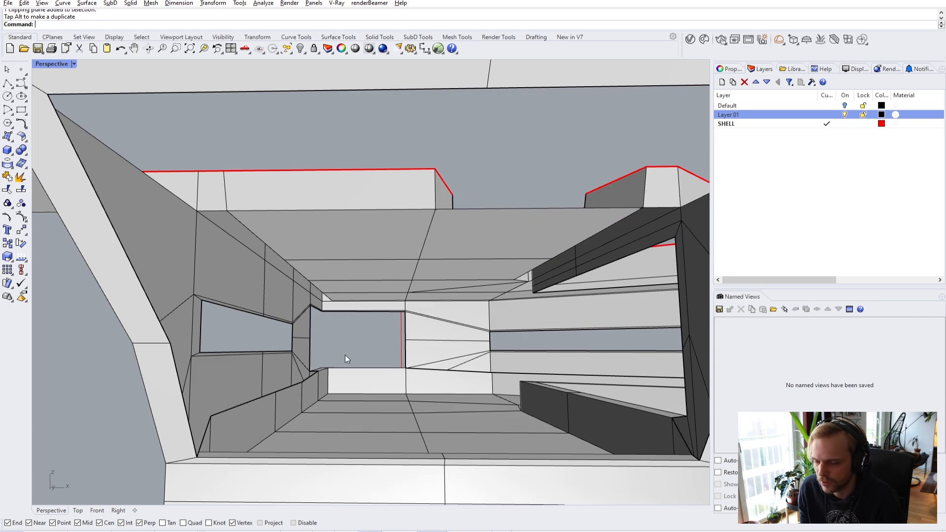
- Orbit around the clipped shell to inspect the opening from below and above
right_click_drag(332, 258, 233, 144)
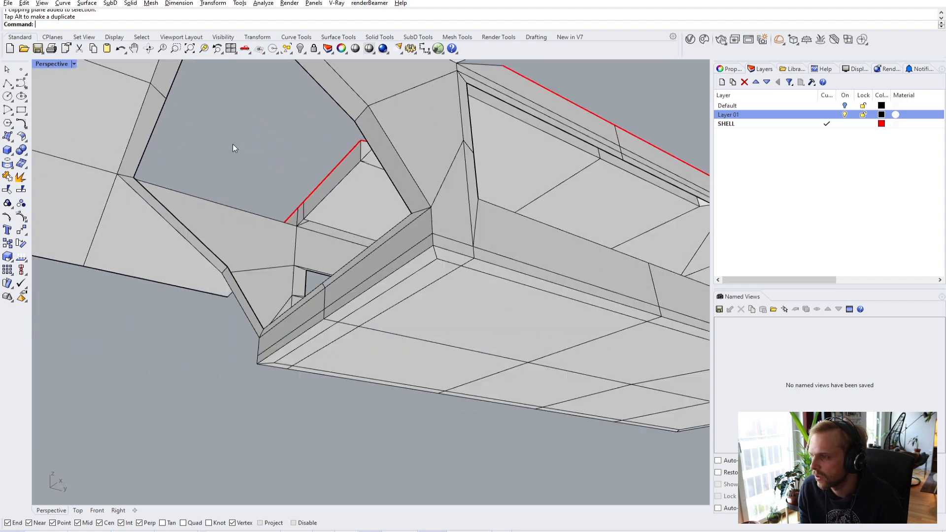
right_click_drag(332, 129, 357, 169)
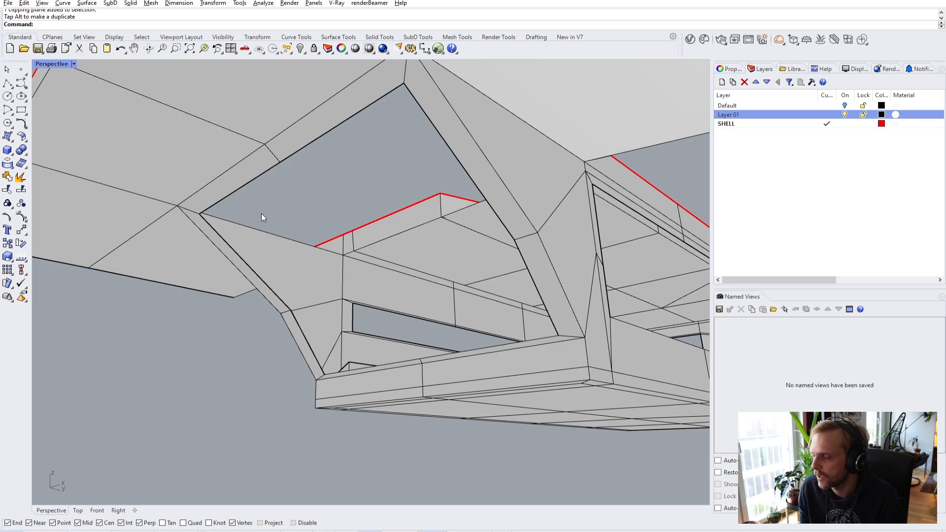
right_click_drag(430, 225, 338, 207)
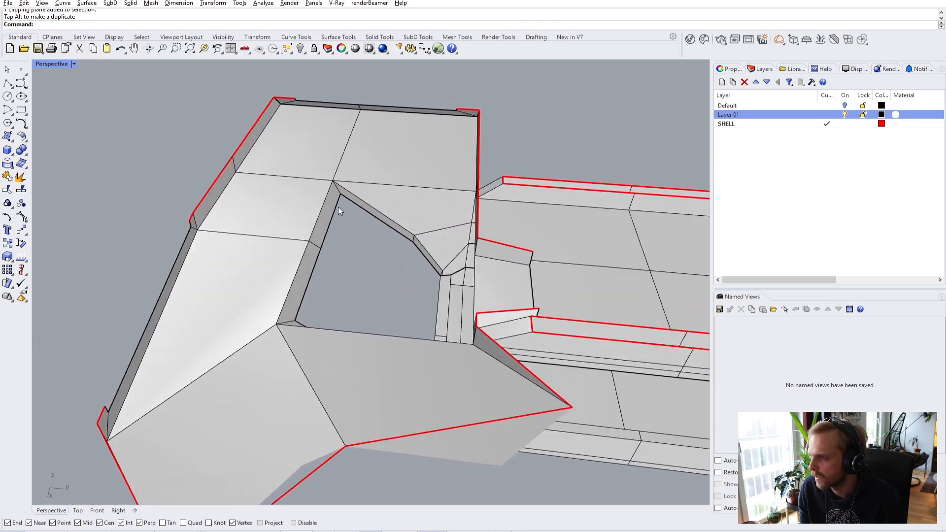
scroll(252, 265, "up", 3)
right_click_drag(253, 265, 369, 176)
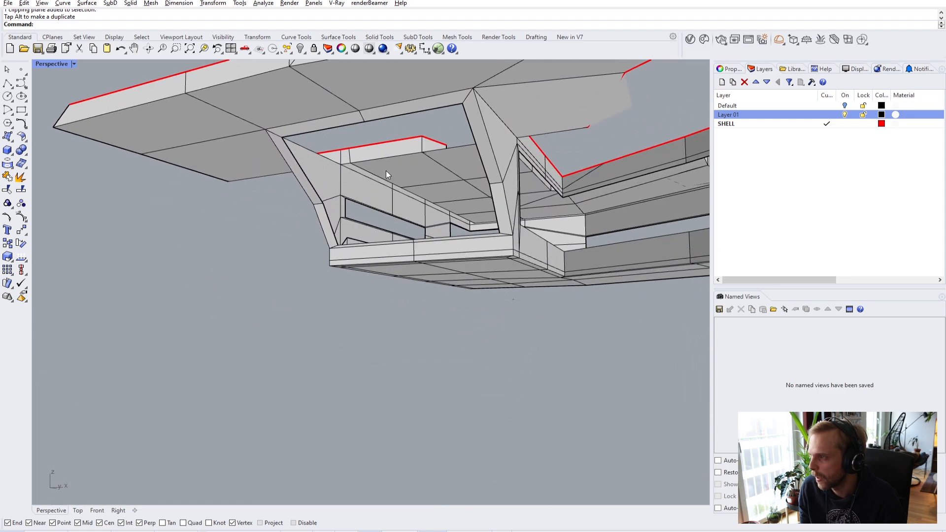
scroll(405, 174, "up", 5)
- Try selecting ceiling faces in the opening, then clear that trial selection
left_click(429, 172, "ctrl+shift")
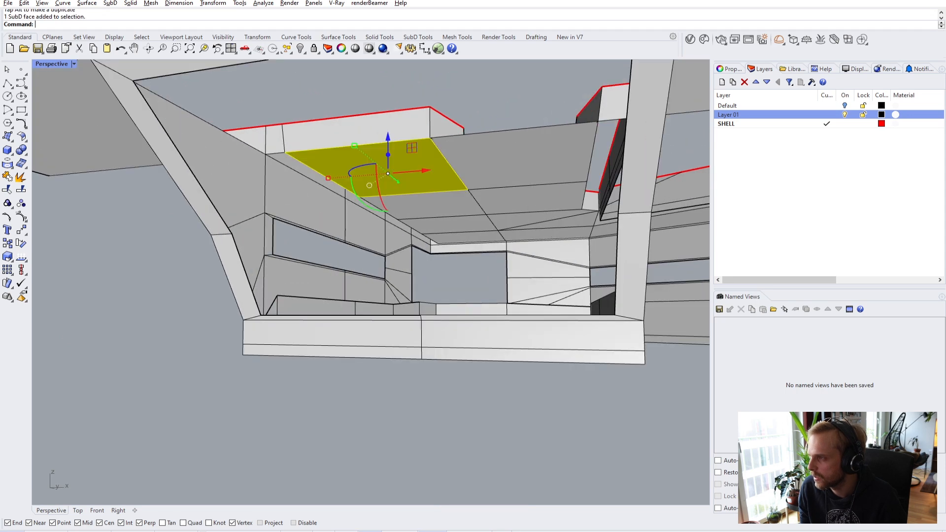
left_click(507, 172, "ctrl+shift")
scroll(441, 225, "up", 5)
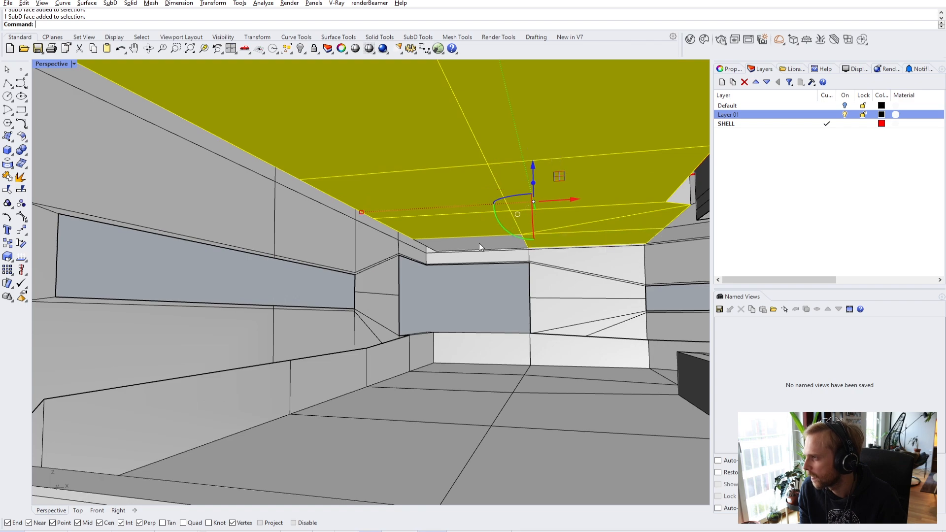
scroll(480, 244, "down", 5)
right_click_drag(501, 241, 334, 185)
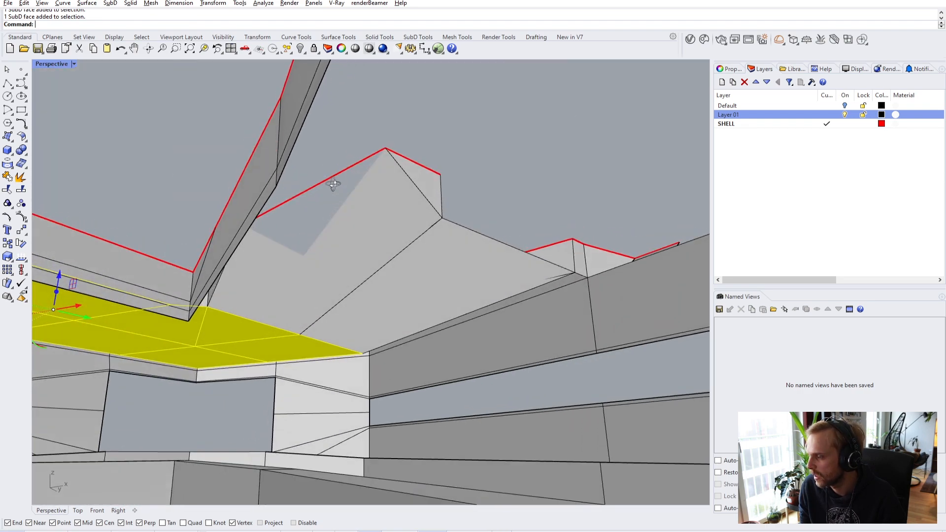
left_click(377, 243, "ctrl+shift")
left_click(449, 285, "ctrl+shift")
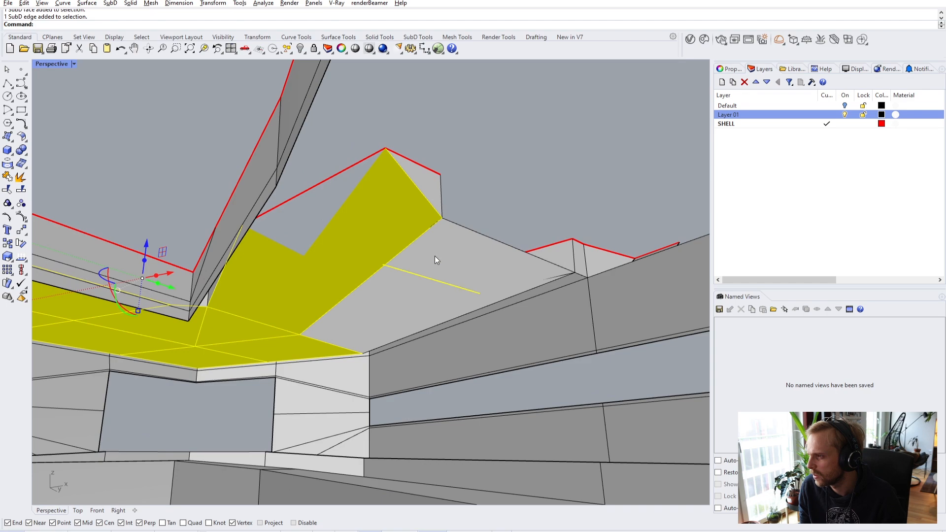
right_click_drag(440, 268, 486, 154)
key("Escape")
- Preview the roof in smooth SubD display, then return it to flat
right_click_drag(335, 173, 404, 205)
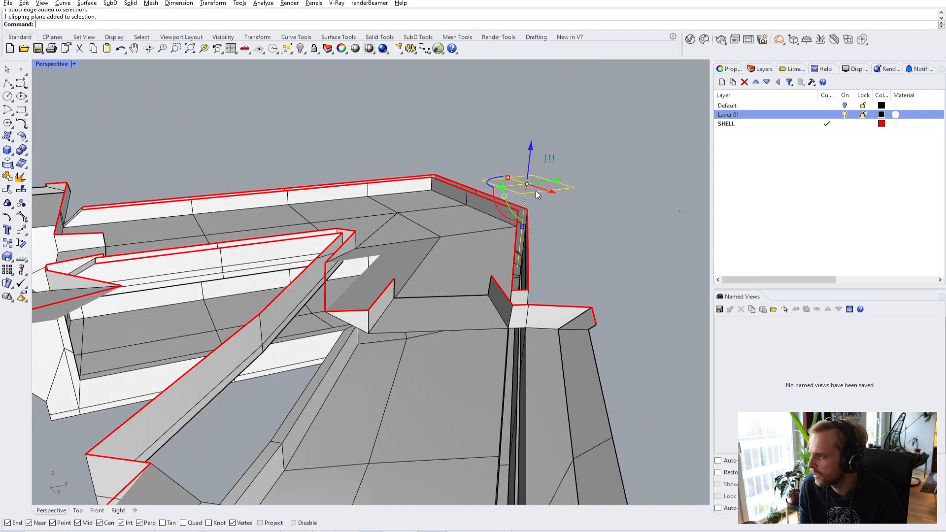
right_click_drag(523, 159, 527, 124)
key("Tab")
right_click_drag(311, 253, 412, 253)
left_click(550, 116)
right_click_drag(550, 116, 390, 220)
left_click(390, 220, "ctrl+shift")
mouse_move(363, 262)
right_mouse_down()
mouse_move(341, 230)
mouse_move(359, 258)
mouse_move(268, 307)
mouse_move(401, 249)
mouse_move(393, 264)
mouse_move(463, 274)
mouse_move(507, 211)
mouse_move(457, 285)
mouse_move(431, 200)
mouse_move(371, 247)
mouse_move(360, 244)
mouse_move(524, 218)
mouse_move(577, 169)
mouse_move(537, 207)
mouse_move(427, 262)
mouse_move(454, 279)
mouse_move(444, 280)
right_mouse_up()
key("Tab")
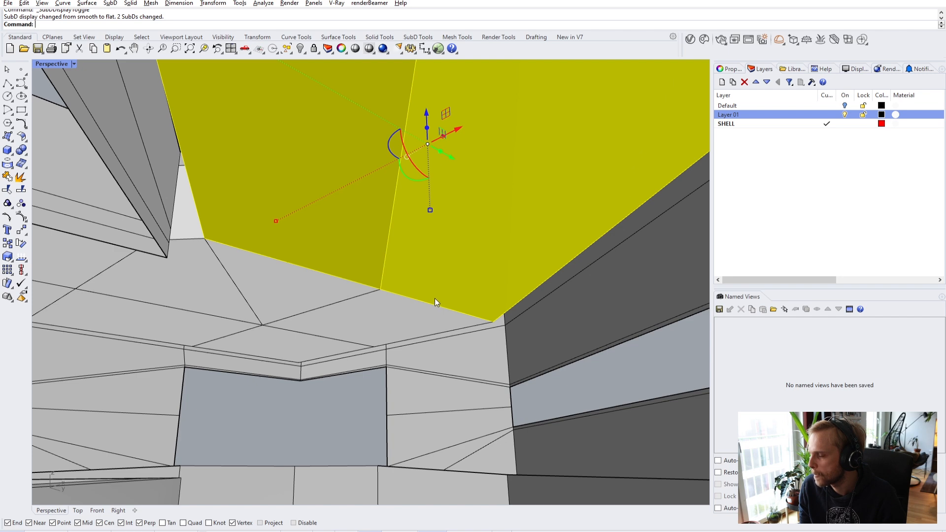
- Shift-select the ceiling faces beside the opening, including those on its left
left_click(413, 320, "ctrl+shift")
left_click(311, 286, "ctrl+shift")
right_click_drag(398, 279, 339, 268)
left_click(247, 264, "ctrl+shift")
left_click(234, 288, "ctrl+shift")
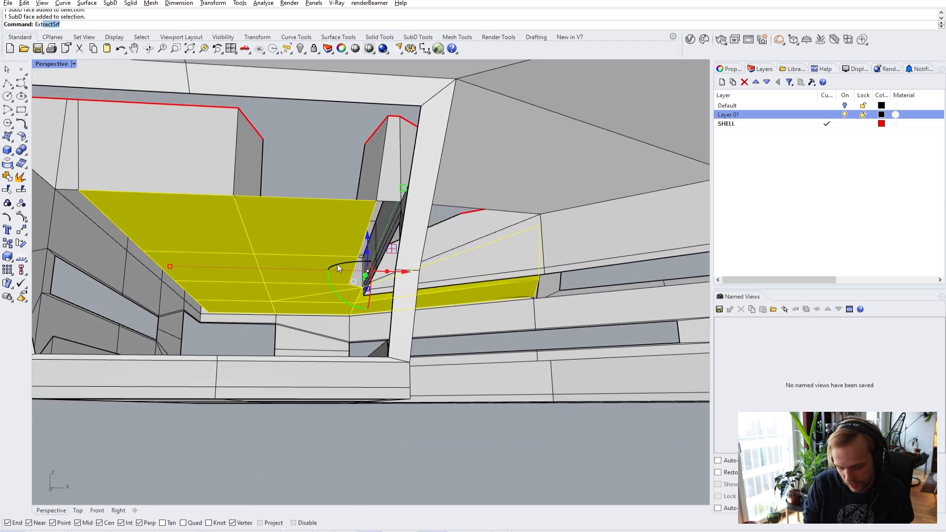
- Extract the selected ceiling faces and move the new piece down 300 along Z
key("Return")
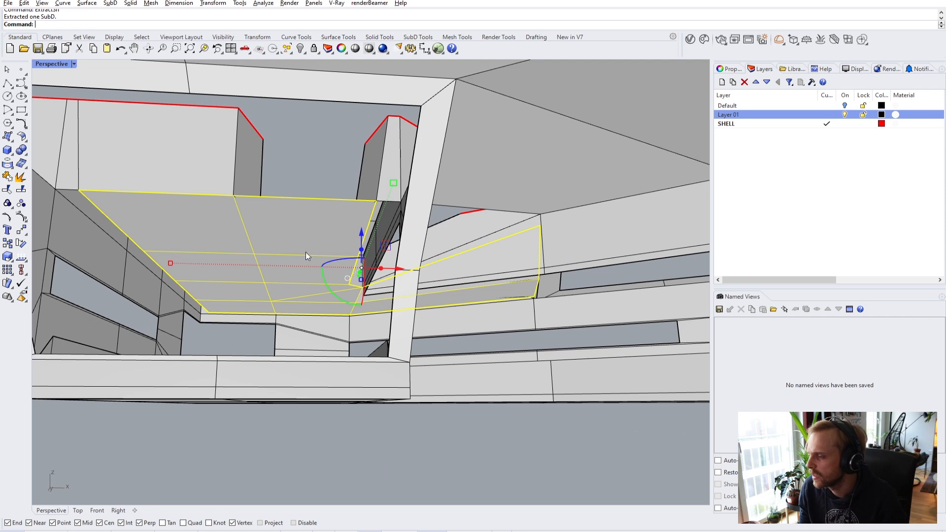
left_click(362, 237)
type("-300")
key("Return")
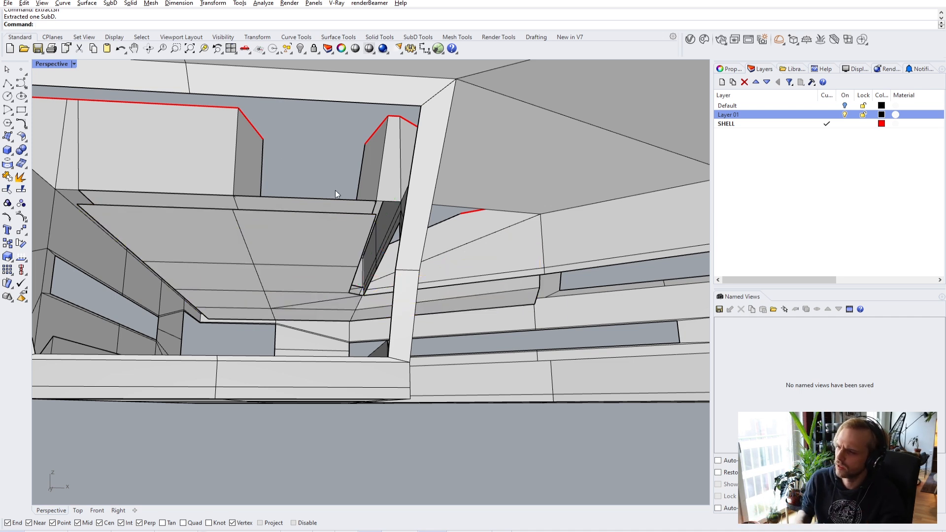
- Inspect the extracted ceiling piece and select its ceiling edge by the tower base
left_click(300, 218)
right_click_drag(381, 301, 340, 302)
left_click(255, 423)
scroll(217, 250, "up", 3)
right_click_drag(217, 251, 292, 252)
scroll(556, 183, "up", 4)
scroll(559, 257, "up", 5)
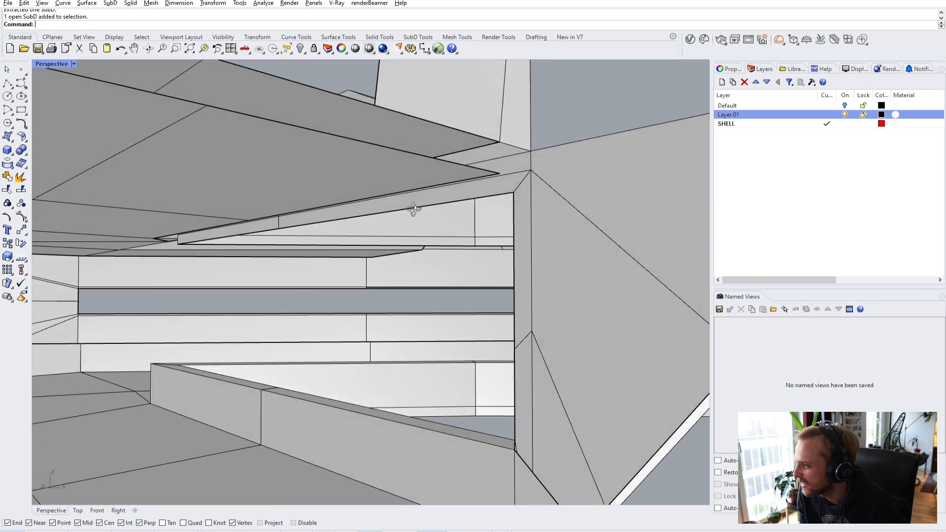
left_click(485, 189, "ctrl+shift")
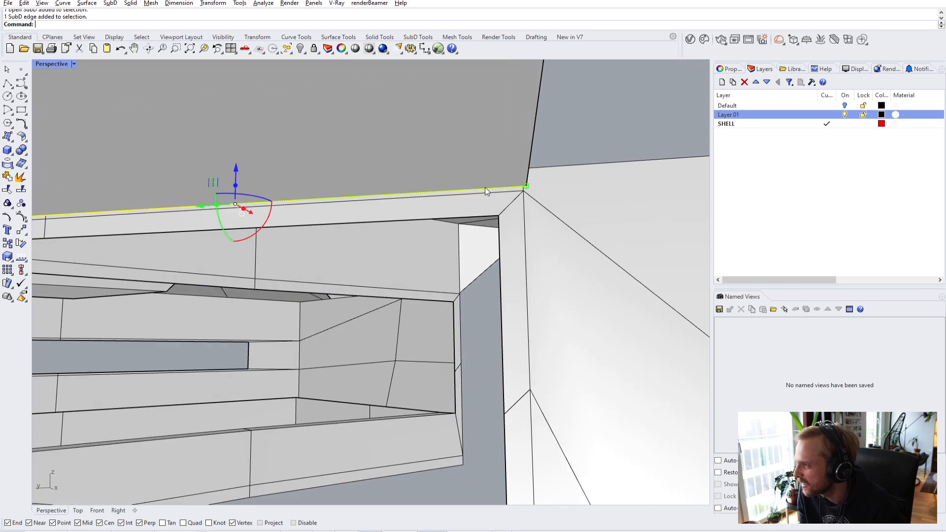
scroll(390, 217, "down", 5)
right_click_drag(389, 218, 522, 258)
scroll(336, 208, "up", 2)
right_click_drag(337, 208, 357, 152)
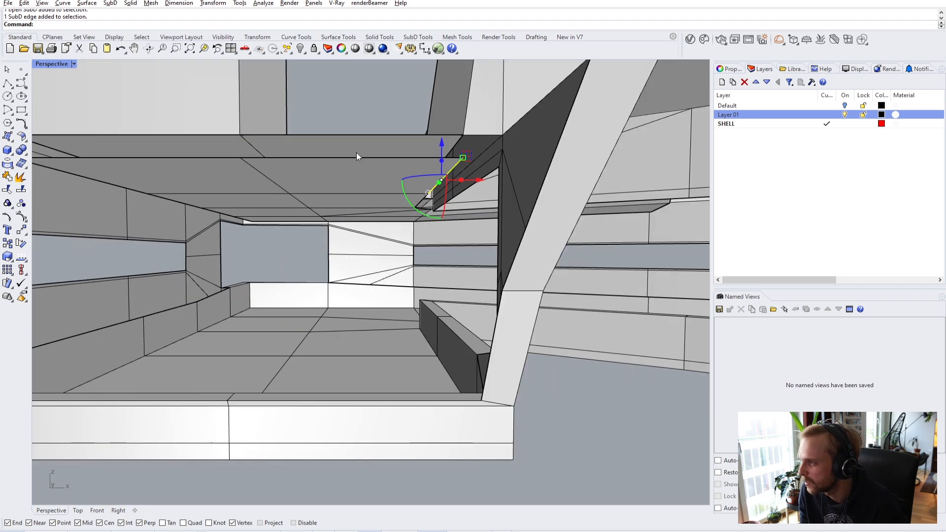
- Select the whole 15-edge loop along the ceiling edge
double_click(401, 159, "ctrl+shift")
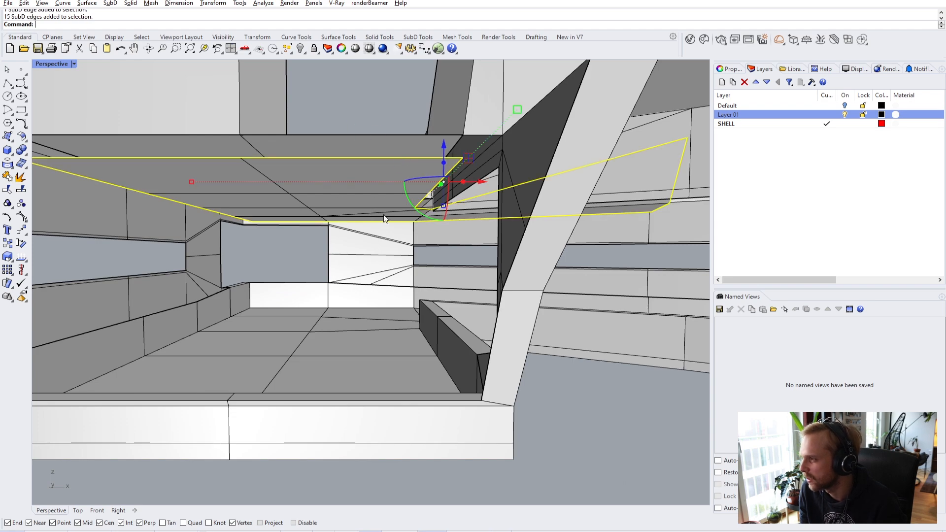
right_click_drag(444, 208, 390, 212)
scroll(307, 209, "up", 4)
scroll(306, 209, "down", 4)
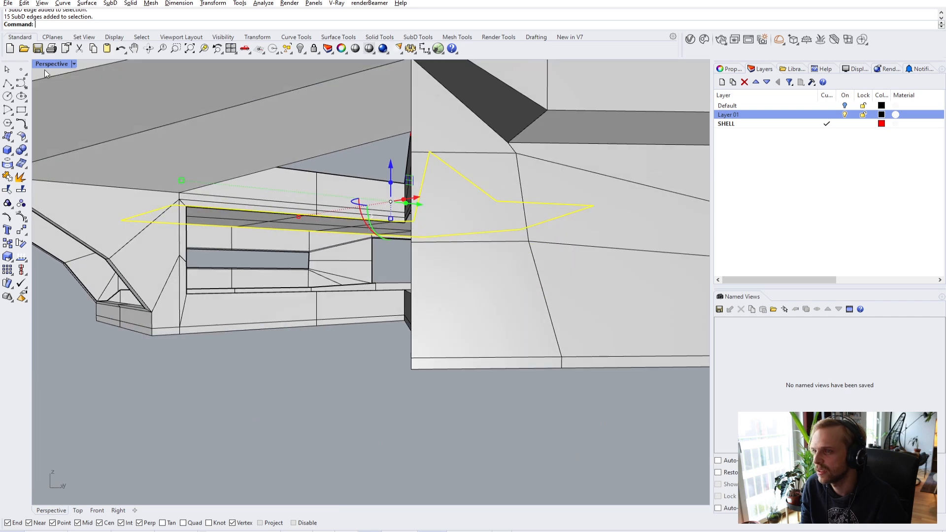
- Switch the Perspective viewport to Ghosted and refine the edge loop selection
left_click(51, 63)
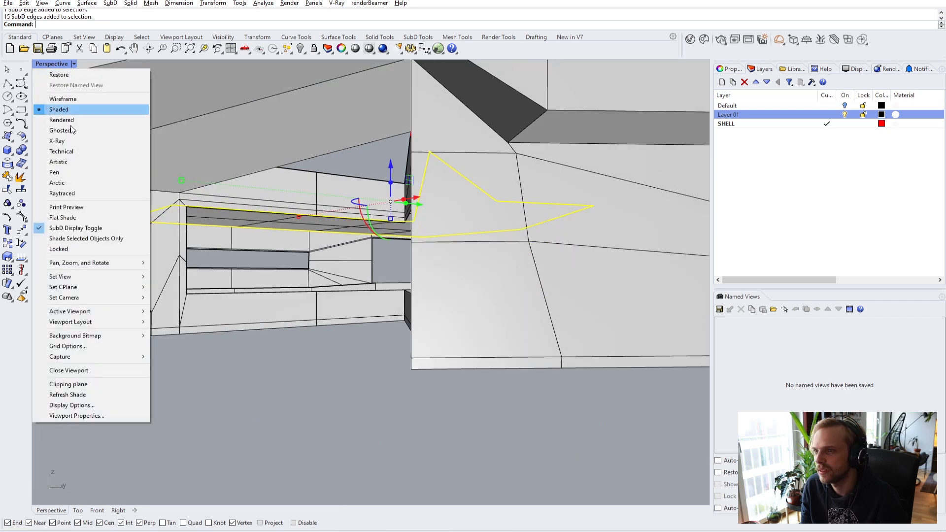
left_click(113, 131)
right_click_drag(333, 218, 400, 254)
scroll(488, 190, "up", 8)
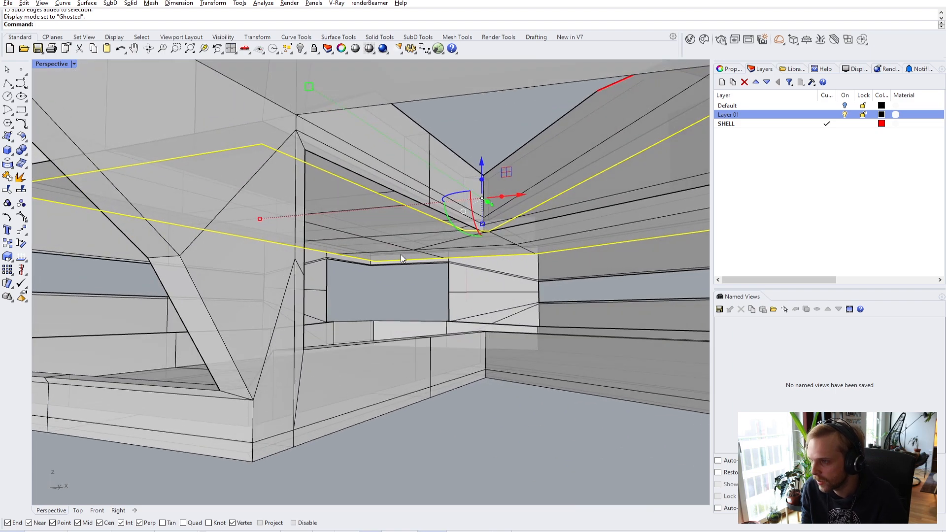
left_click(481, 179)
right_click_drag(481, 179, 335, 234)
right_click_drag(225, 200, 206, 238)
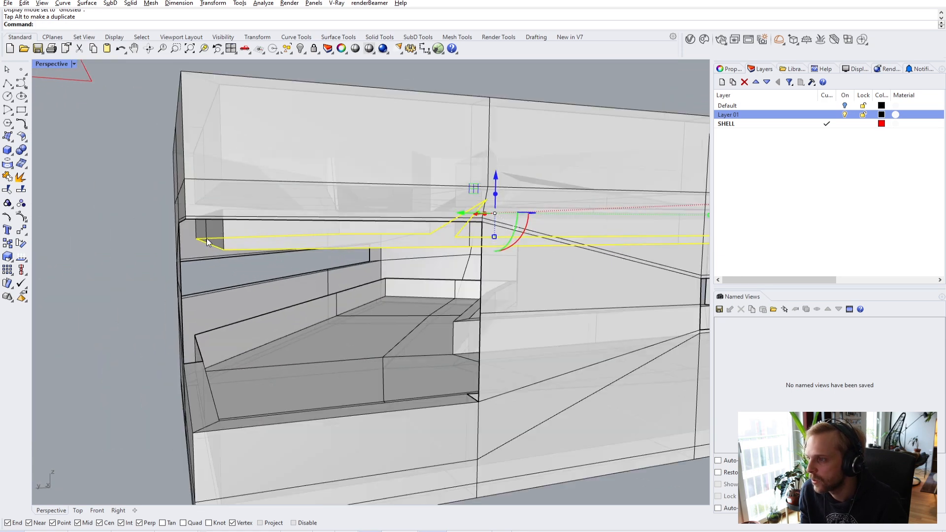
key("Return")
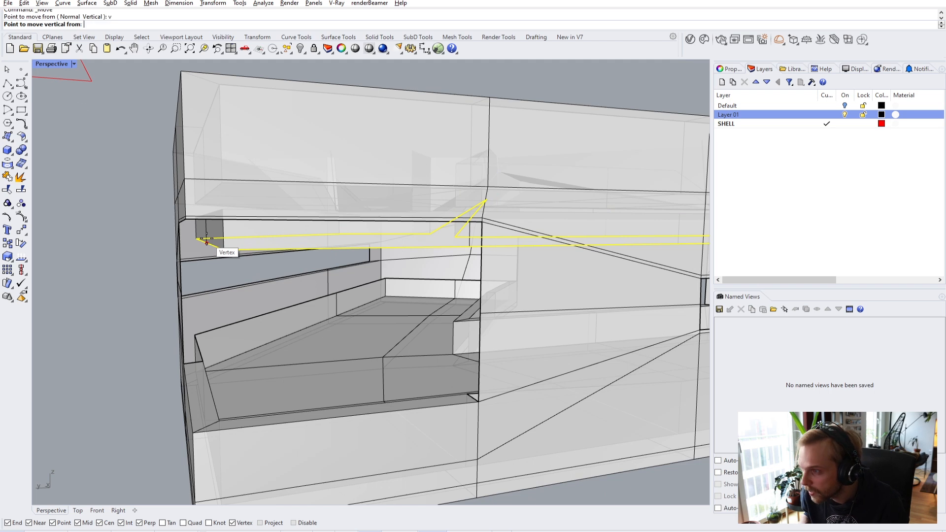
- Move the edge loop vertically from its corner vertex up to the upper wall vertex
left_click(224, 256)
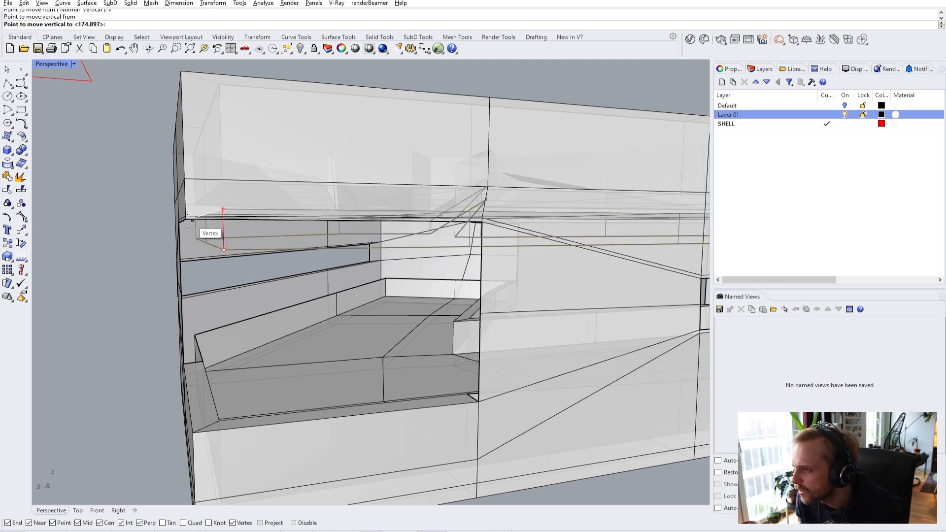
left_click(187, 219)
key("Escape")
scroll(190, 229, "up", 3)
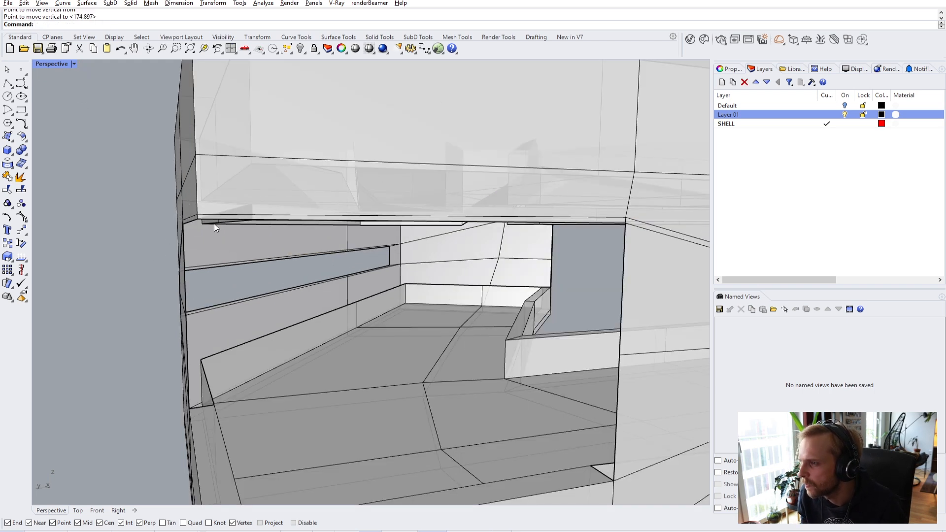
scroll(240, 218, "down", 6)
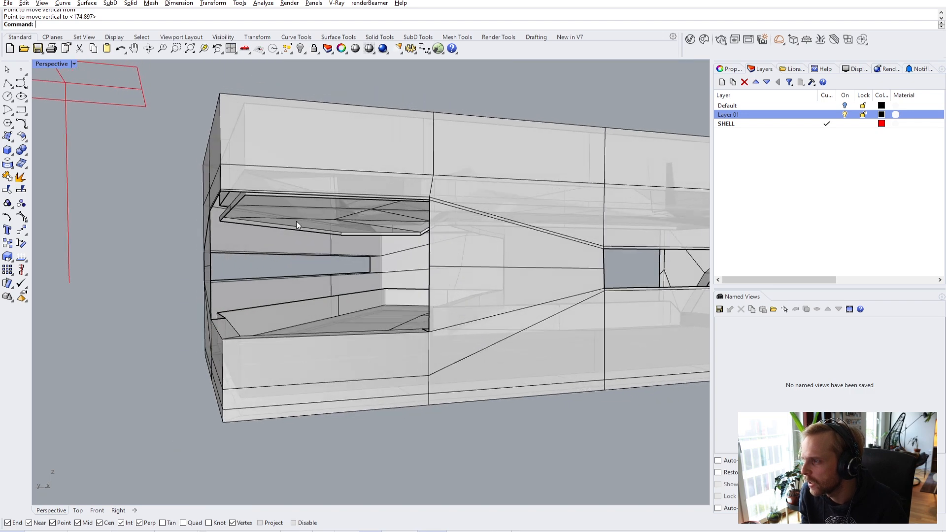
scroll(309, 200, "up", 10)
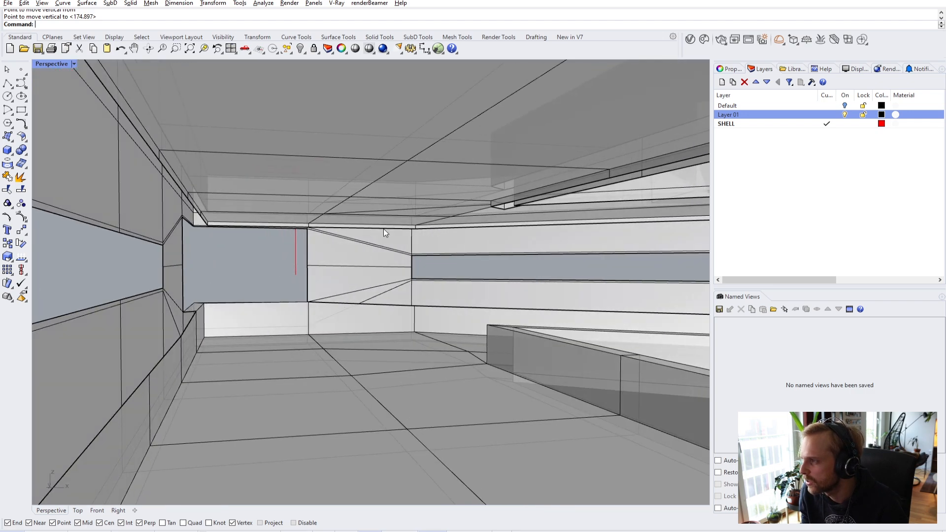
scroll(338, 237, "up", 8)
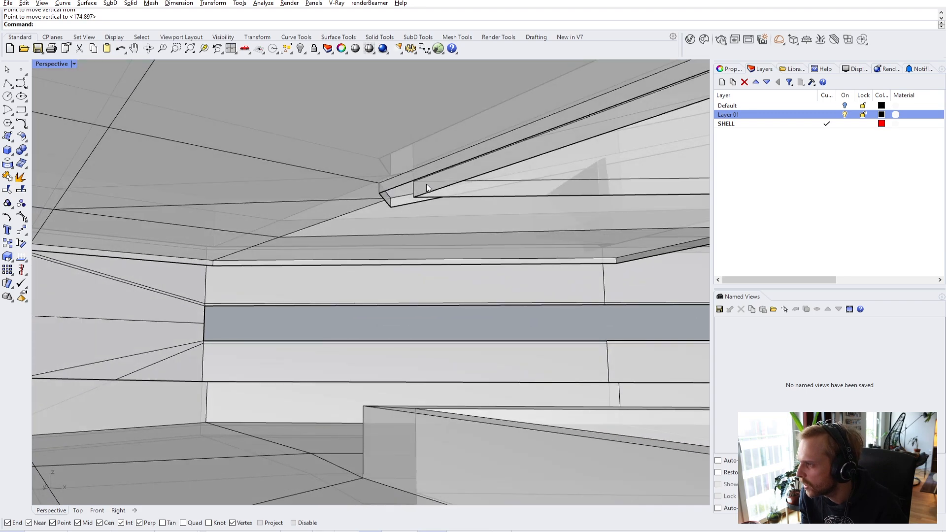
- Orbit around the ceiling beam corner and the hull's underside to check the closed gap
right_click_drag(427, 185, 394, 193)
scroll(268, 156, "up", 2)
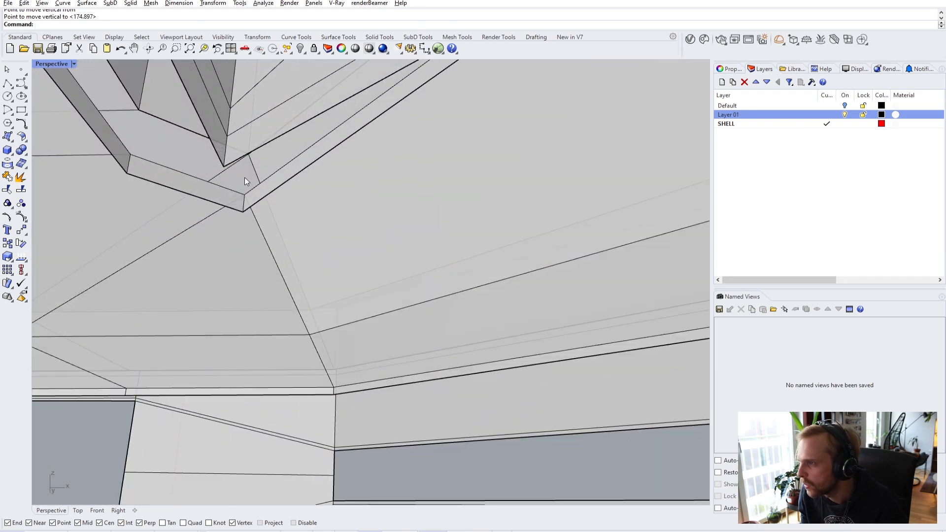
scroll(227, 177, "down", 3)
right_click_drag(227, 177, 347, 149)
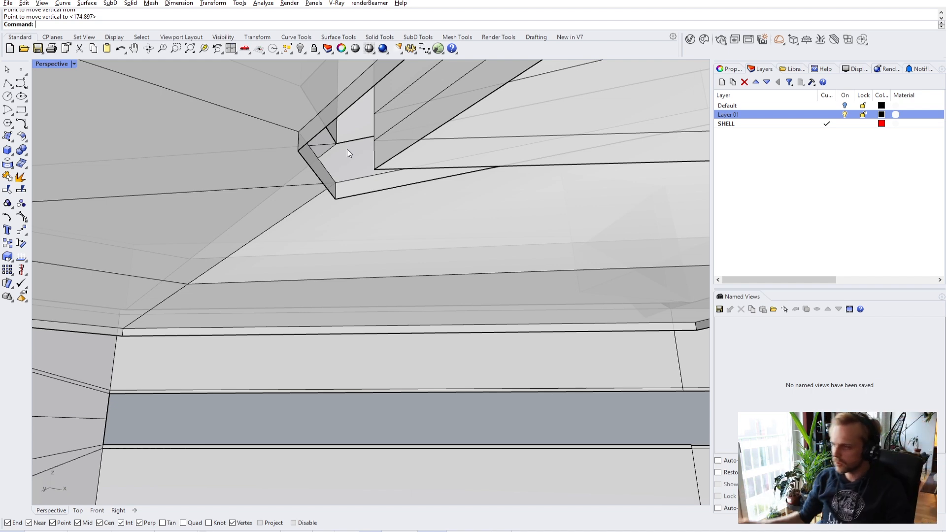
scroll(354, 158, "down", 6)
right_click_drag(344, 170, 305, 212)
scroll(323, 214, "down", 8)
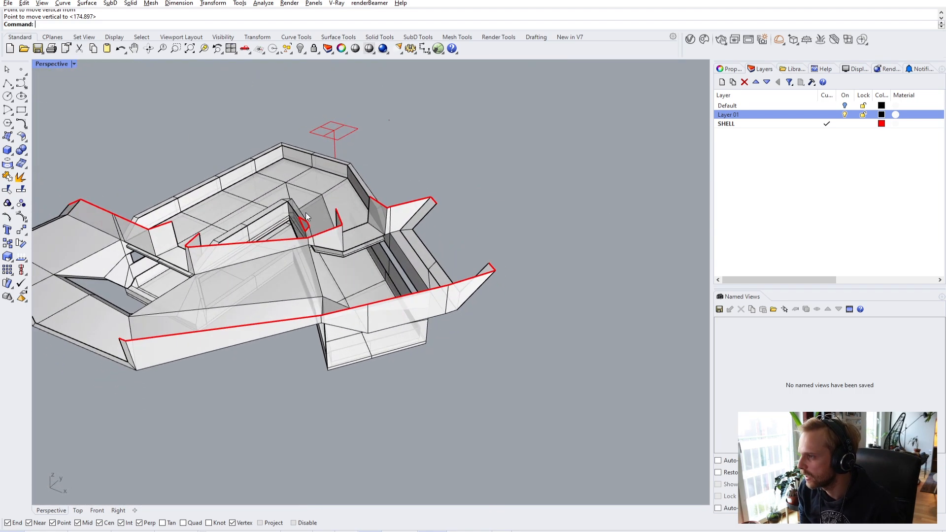
- Move the clipping plane up and right, then view the hull from a low side angle
left_click(347, 142)
left_click_drag(345, 140, 492, 142)
right_click_drag(448, 200, 463, 306)
right_click_drag(454, 433, 472, 181)
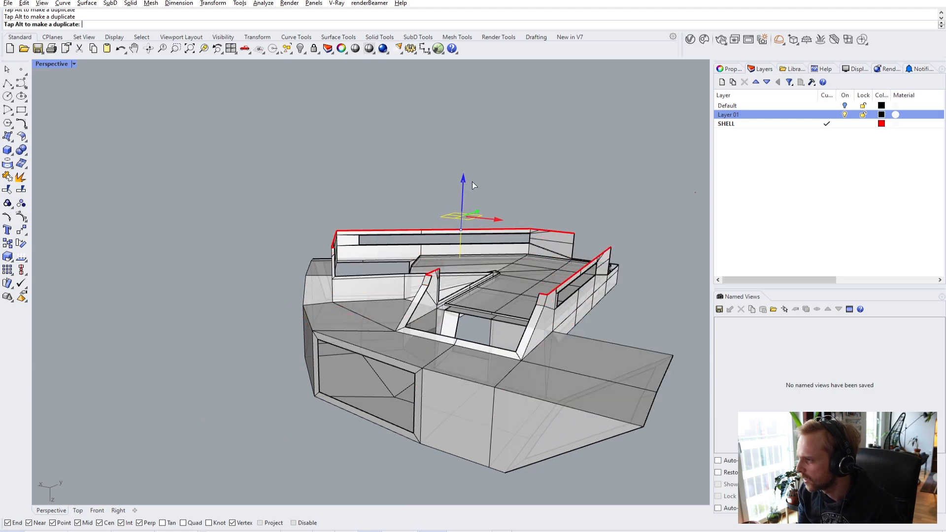
right_click_drag(663, 309, 413, 374)
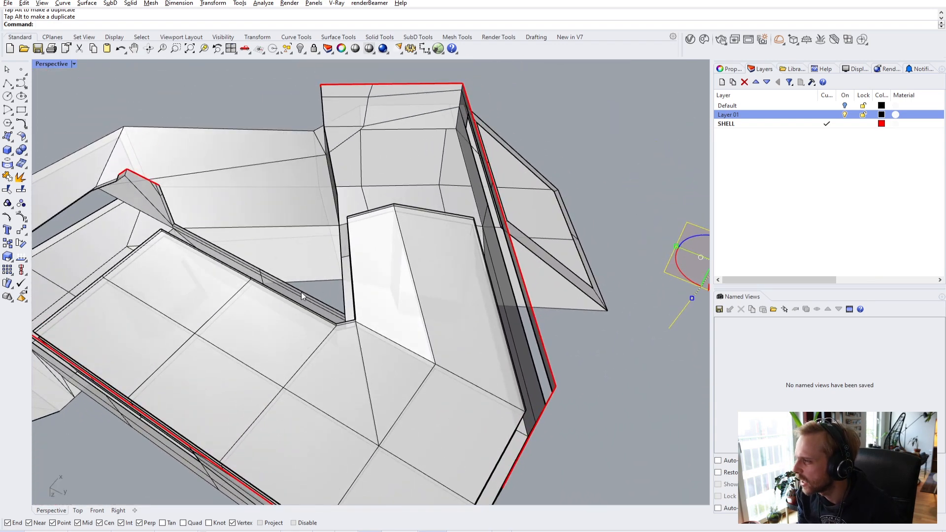
- Zoom in and pick the long floor-ledge edge from the overlapping objects
scroll(193, 252, "up", 5)
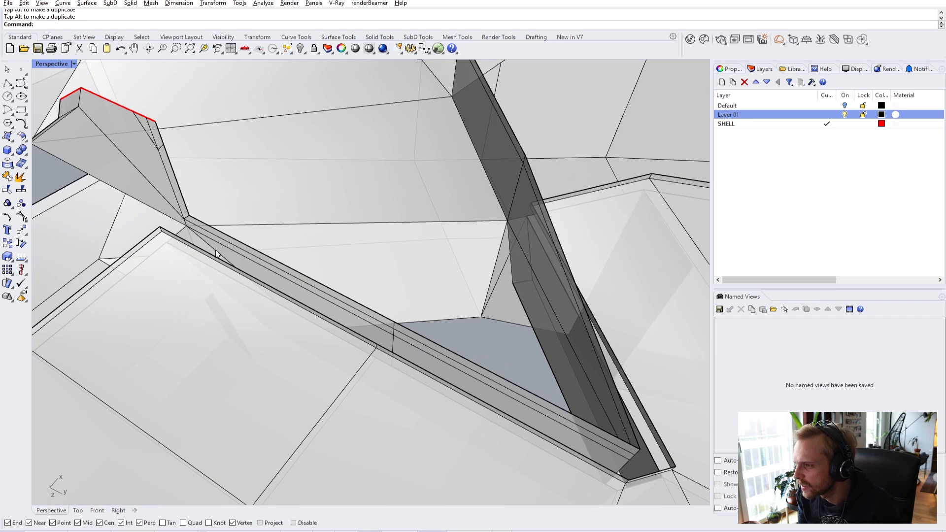
left_click(217, 257)
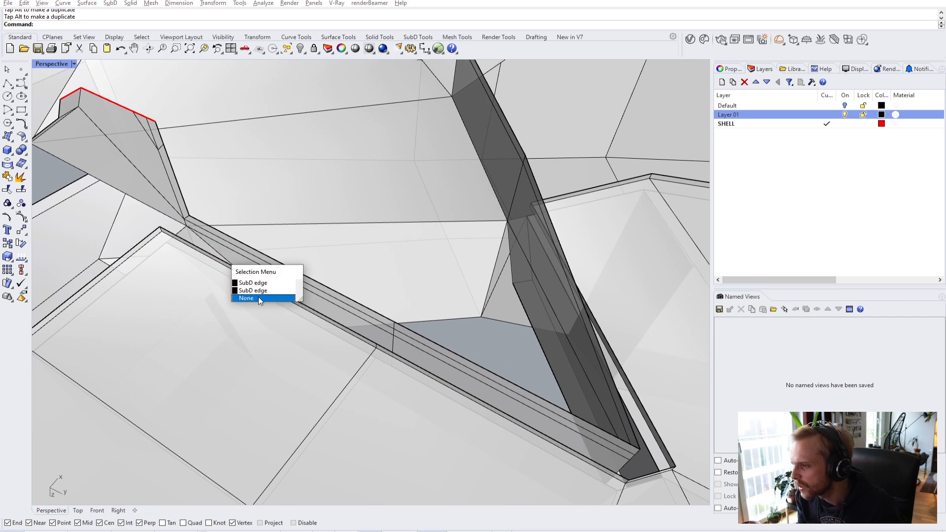
scroll(283, 268, "up", 1)
scroll(194, 219, "up", 2)
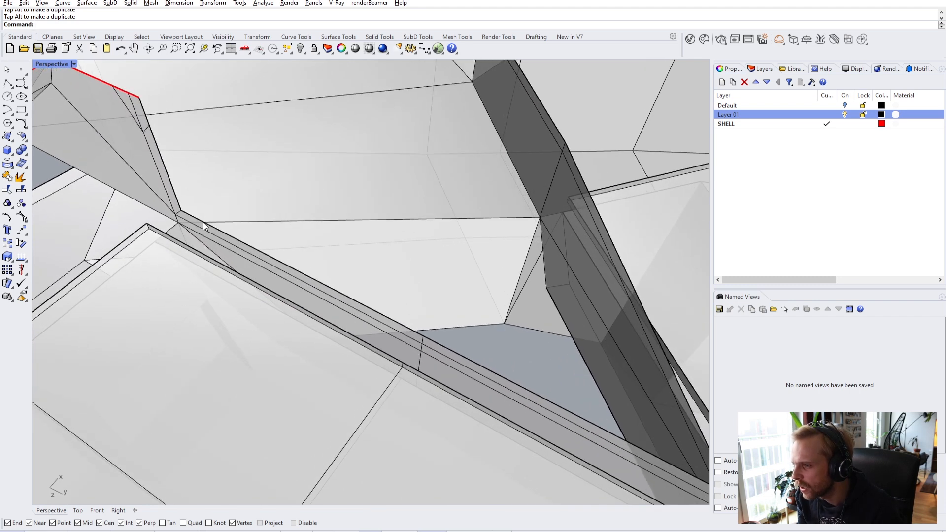
- Select the long ledge edge, another ledge edge, the short corner edge and the vertical wall-corner edge
left_click(209, 224, "ctrl+shift")
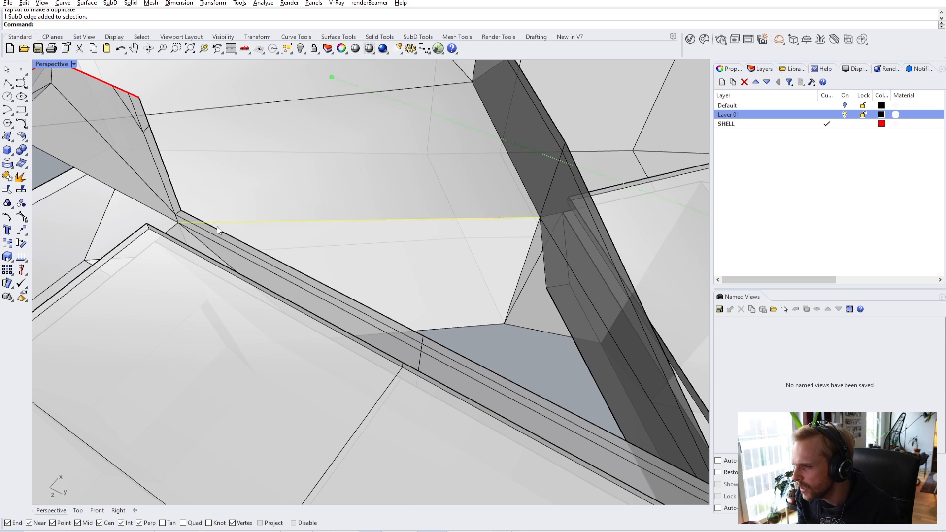
left_click(390, 355, "ctrl+shift")
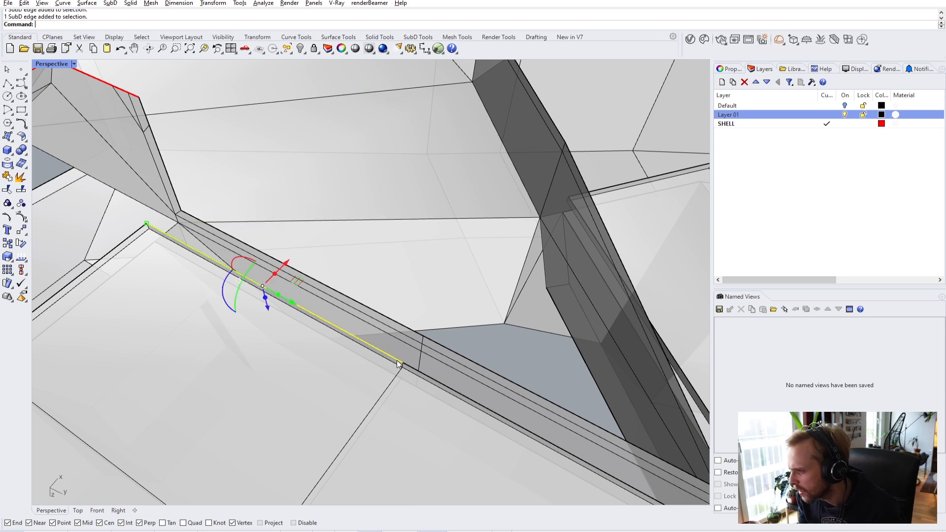
scroll(419, 371, "down", 1)
scroll(423, 369, "down", 1)
scroll(494, 413, "up", 3)
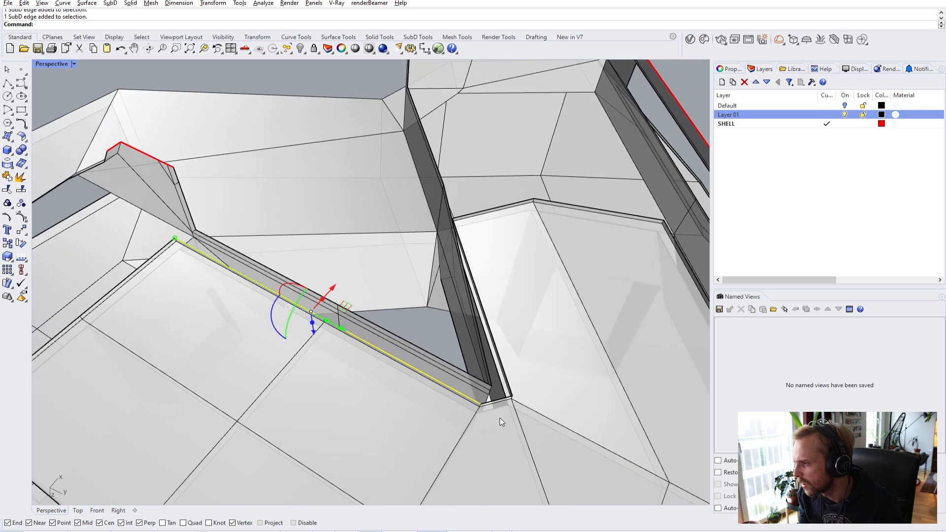
left_click(494, 383, "ctrl+shift")
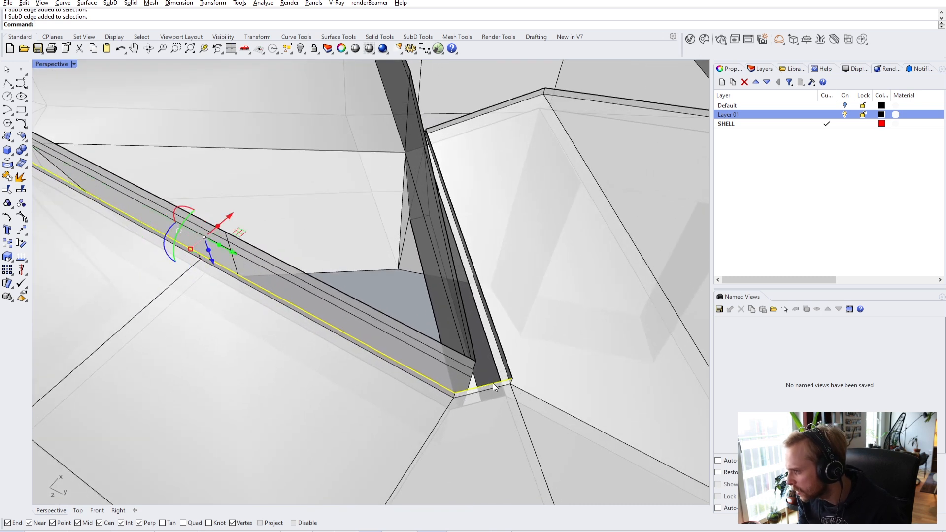
left_click(512, 378, "ctrl+shift")
right_click_drag(512, 374, 379, 363)
- Move the ledge edges vertically with M onto the wall's corner vertex and inspect the result
type("m")
key("Return")
type("ve from ( Normal Vertical ): v")
key("Return")
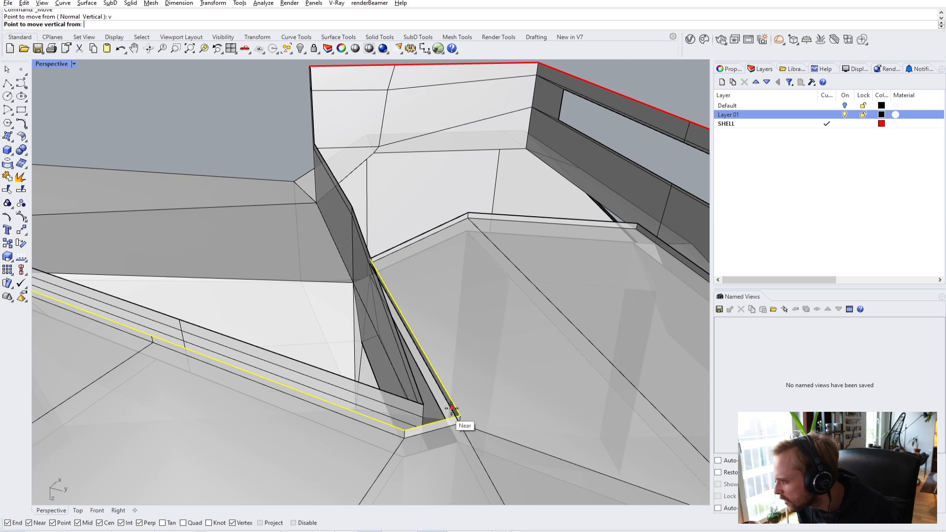
left_click(459, 415)
left_click(421, 402)
right_click_drag(419, 401, 380, 120)
scroll(471, 150, "up", 6)
scroll(377, 167, "up", 2)
scroll(351, 111, "up", 4)
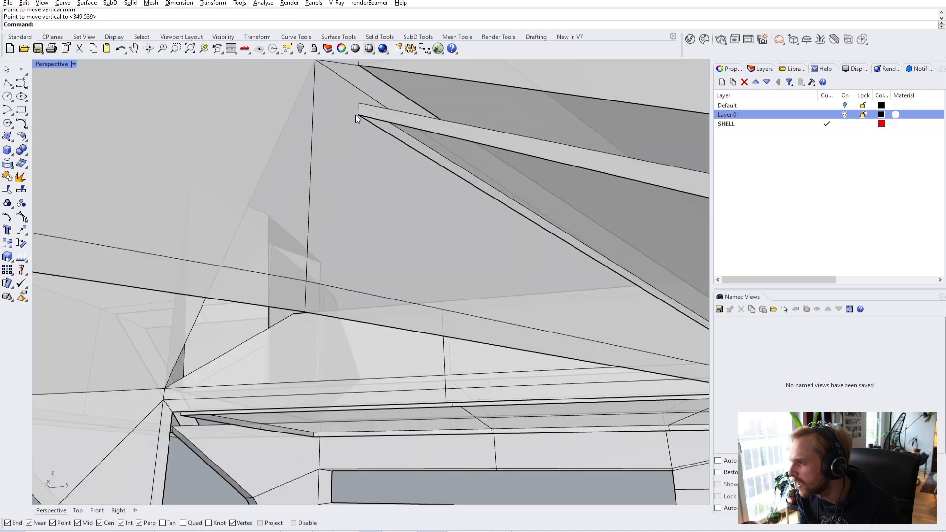
- Move the ceiling corner vertex vertically down onto the lower corner vertex
left_click(359, 114, "ctrl+shift")
scroll(402, 151, "down", 3)
scroll(403, 156, "up", 2)
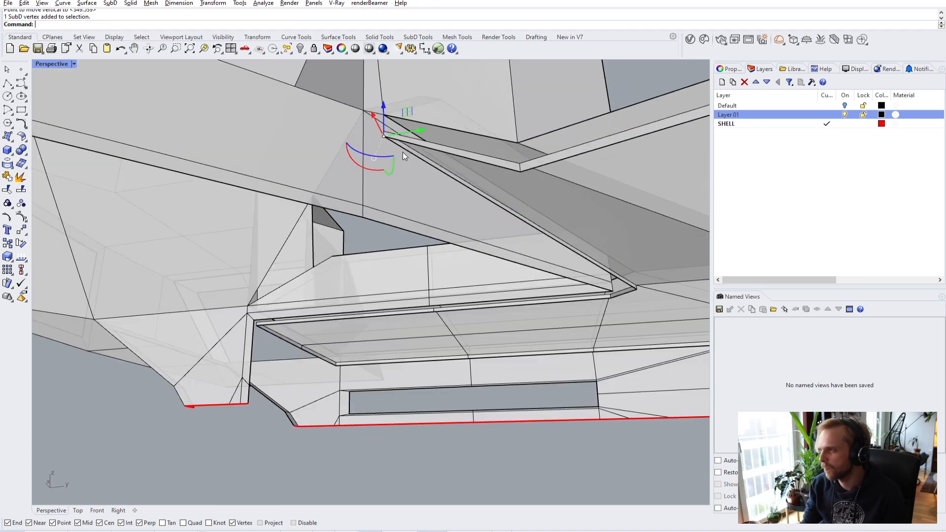
type("m")
key("Return")
type("v")
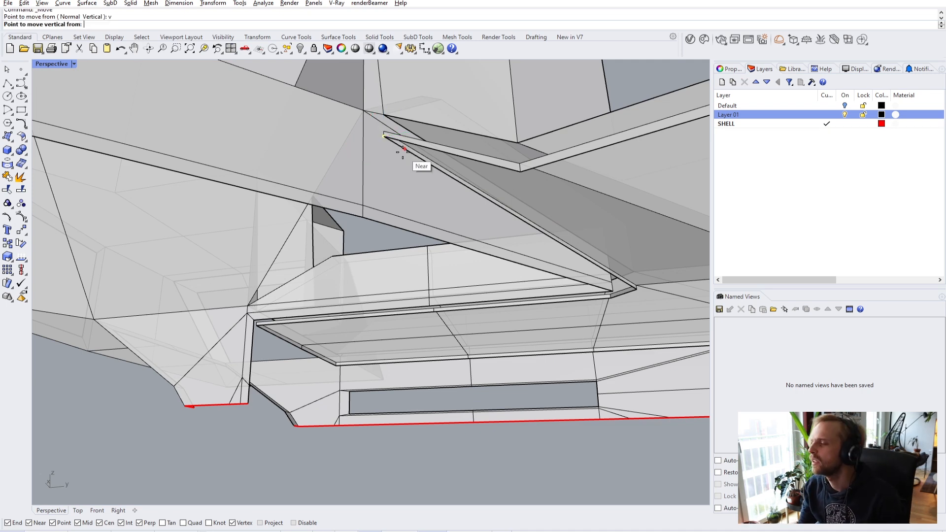
left_click(384, 137)
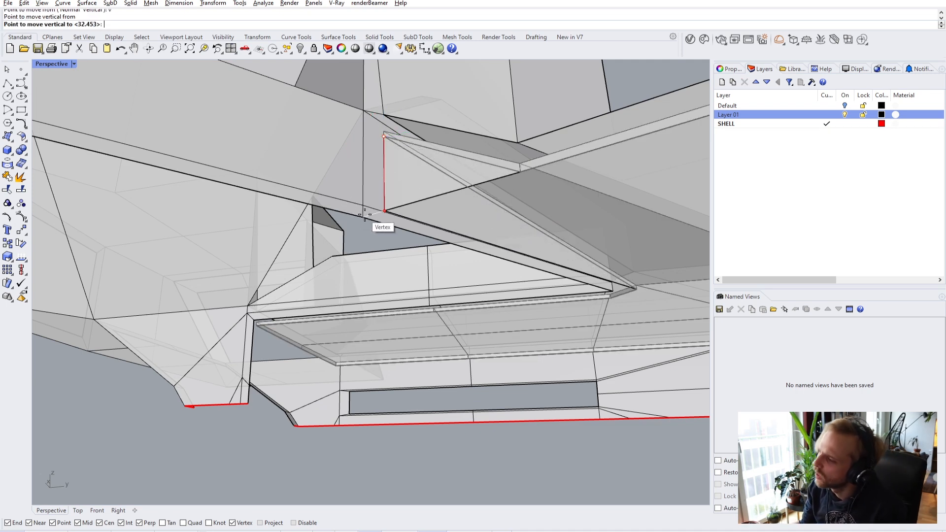
left_click(366, 216)
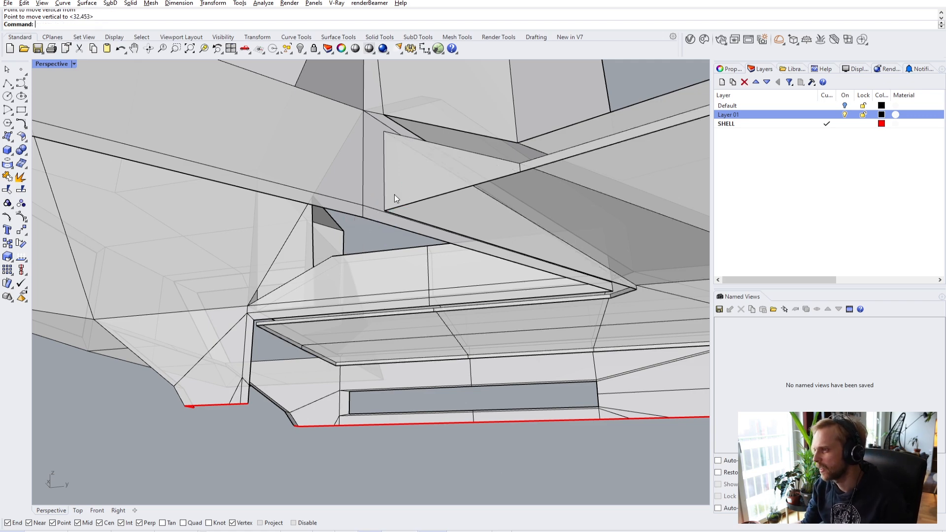
- Delete the small triangular face and the narrow strip face
left_click(426, 174, "ctrl+shift")
right_click_drag(427, 175, 503, 184)
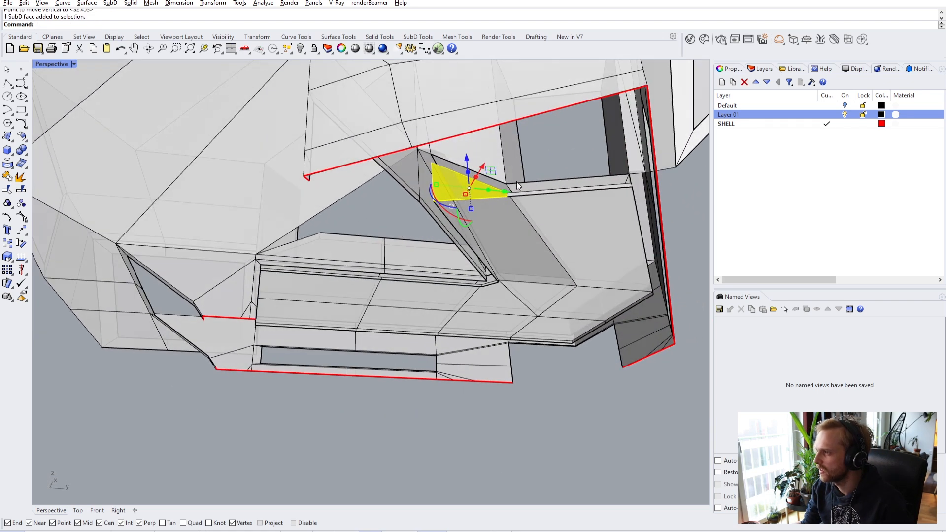
scroll(542, 190, "up", 5)
left_click(560, 198, "ctrl+shift")
mouse_move(560, 198)
right_mouse_down()
mouse_move(605, 208)
mouse_move(566, 208)
right_mouse_up()
key("Delete")
right_click_drag(486, 223, 409, 120)
scroll(305, 177, "down", 5)
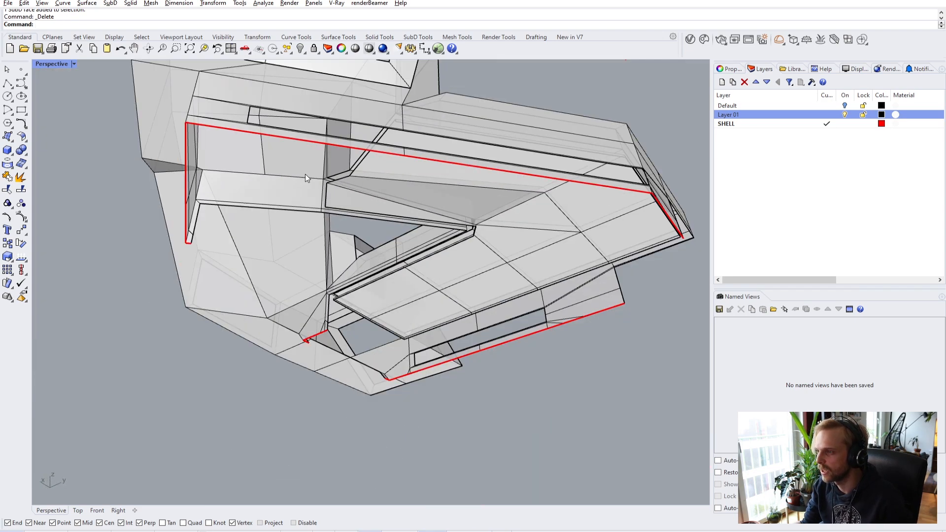
- Set the viewport to Shaded and preview the shell smooth before returning to flat display
left_click(46, 61)
left_click(59, 105)
mouse_move(371, 184)
right_mouse_down("shift")
mouse_move(450, 269)
mouse_move(478, 260)
right_mouse_up("shift")
key("Tab")
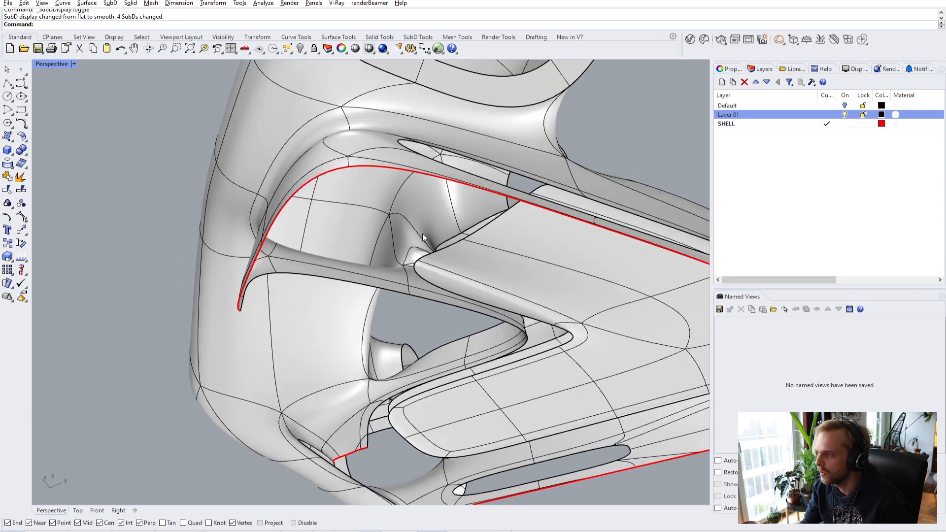
key("Tab")
right_click_drag(537, 293, 487, 248, "shift")
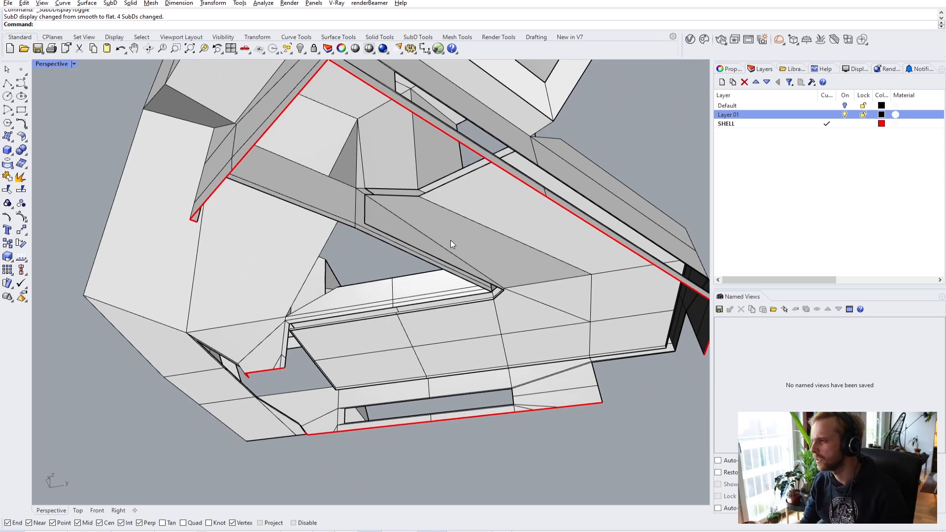
scroll(461, 233, "up", 5)
right_click_drag(347, 231, 260, 255)
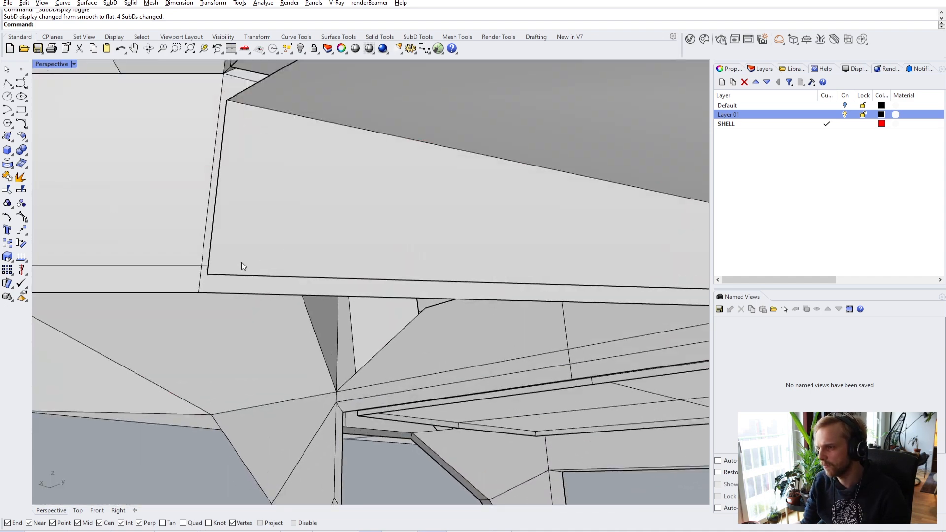
- Move the beam corner vertex onto the snapped corner vertex
right_click_drag(222, 279, 414, 224)
left_click(419, 221, "ctrl+shift")
type("m")
key("Return")
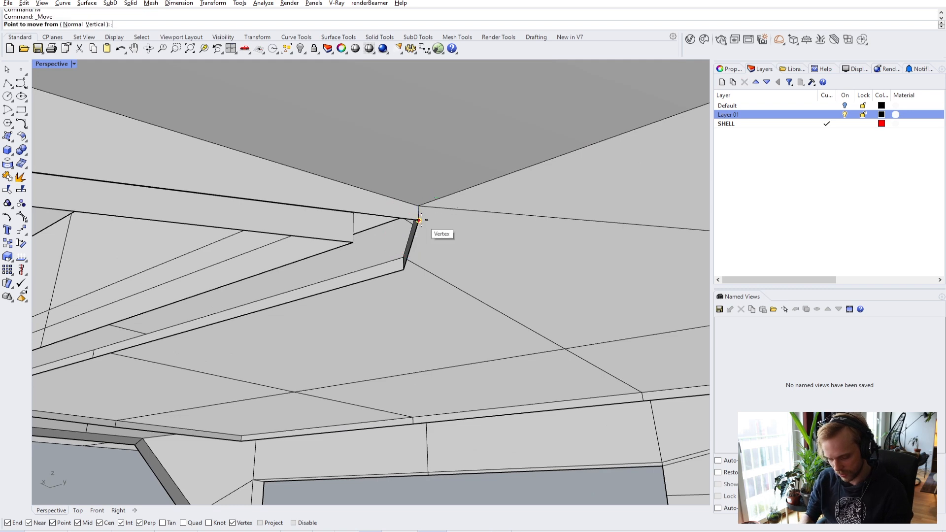
left_click(419, 221)
left_click(352, 245)
key("Escape")
- Bridge the upper and lower parallel edges across the beam gap
right_click_drag(403, 272, 275, 294)
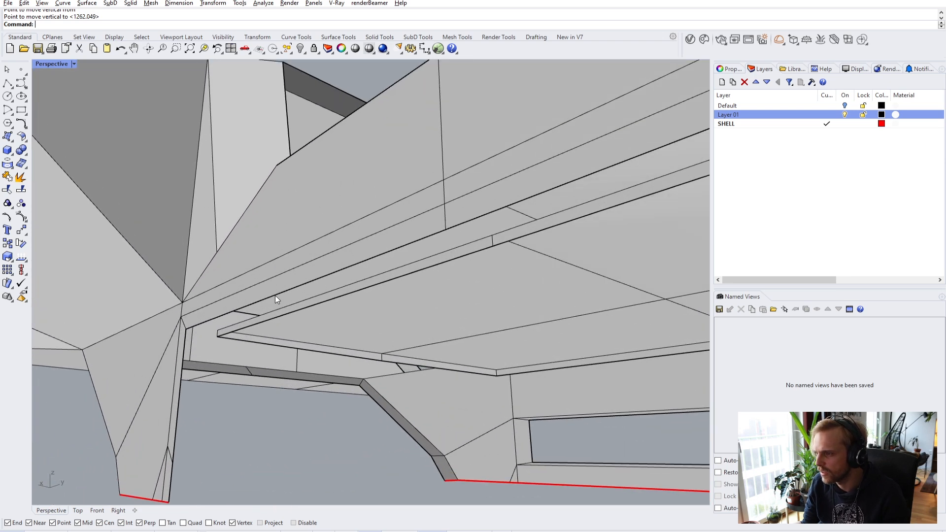
left_click(275, 295)
left_click(350, 293, "shift")
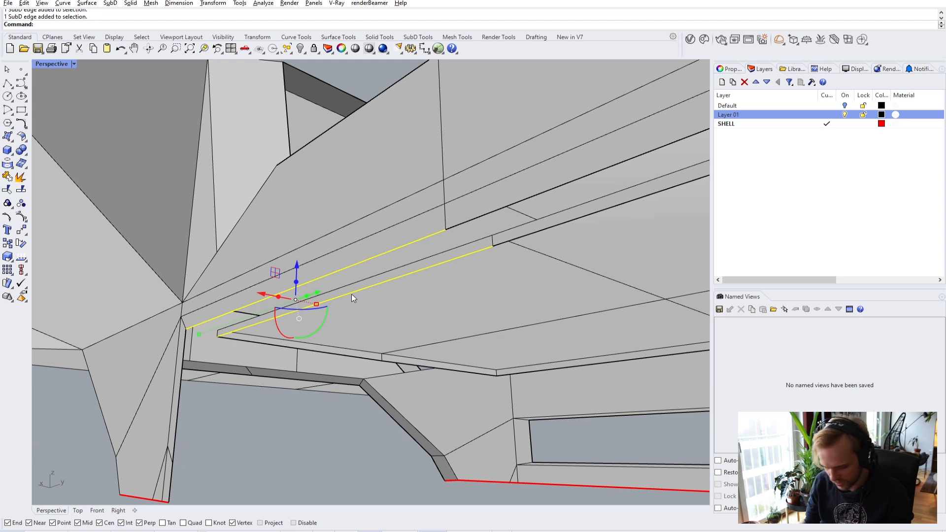
key("Return")
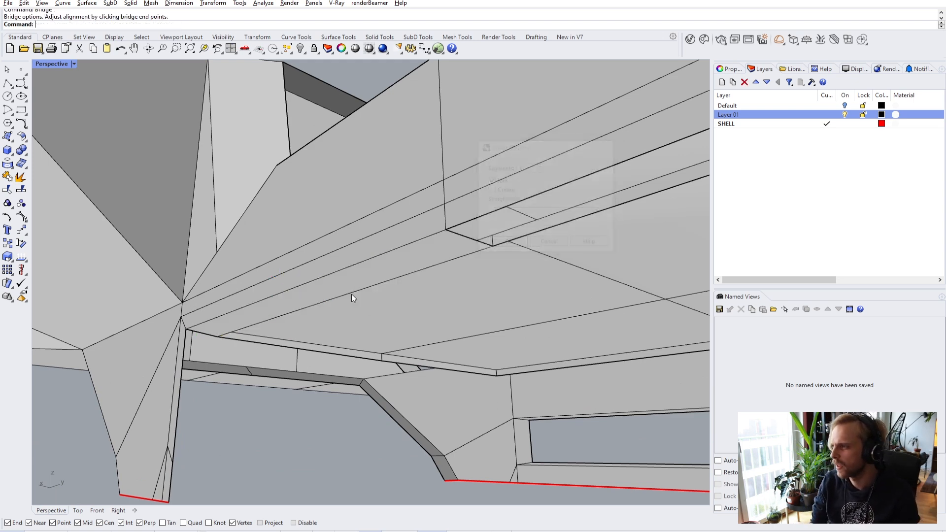
- Bridge the next pair of beam edges using the default Bridge options
scroll(376, 290, "down", 4)
right_click_drag(376, 290, 301, 276, "shift")
scroll(335, 225, "up", 2)
left_click(348, 213, "ctrl+shift")
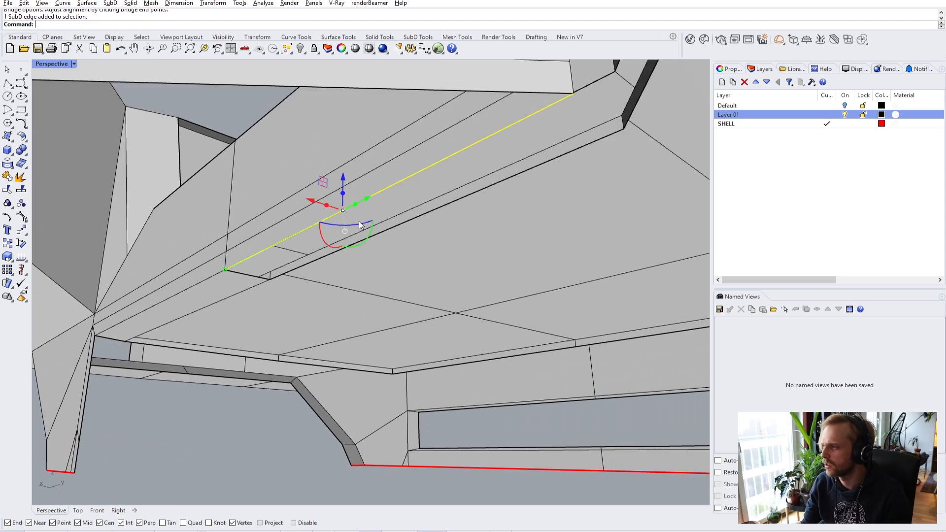
left_click(394, 229, "ctrl+shift")
key("Escape")
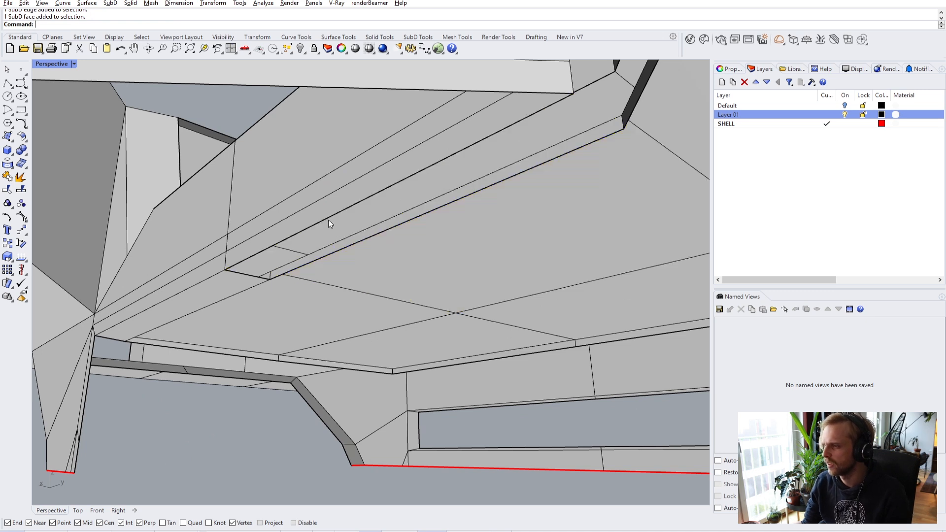
left_click(393, 227, "ctrl+shift")
key("Escape")
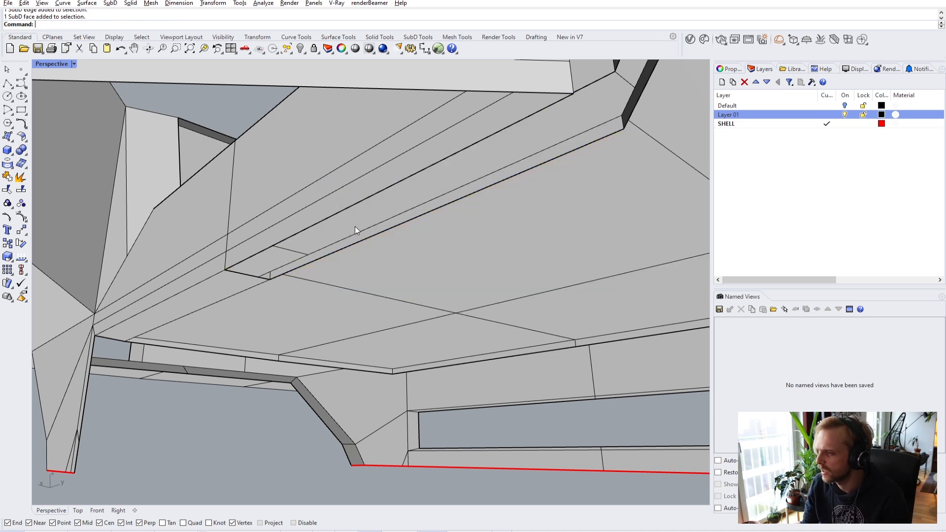
left_click(349, 212, "ctrl+shift")
left_click(404, 222, "ctrl+shift")
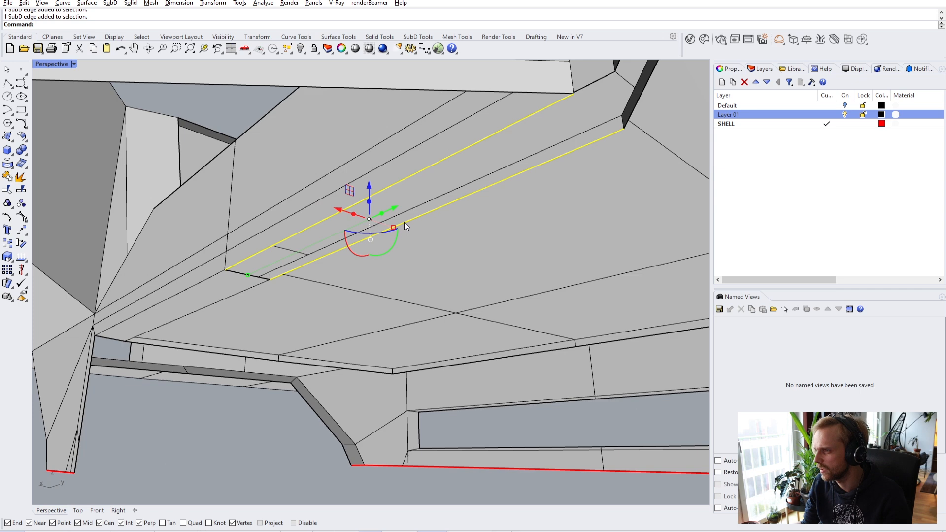
type("Bridge")
key("Return")
left_click(508, 243)
- Bridge the two edges across the beam's corner opening and inspect the junction
right_click_drag(510, 239, 410, 277)
scroll(440, 218, "up", 5)
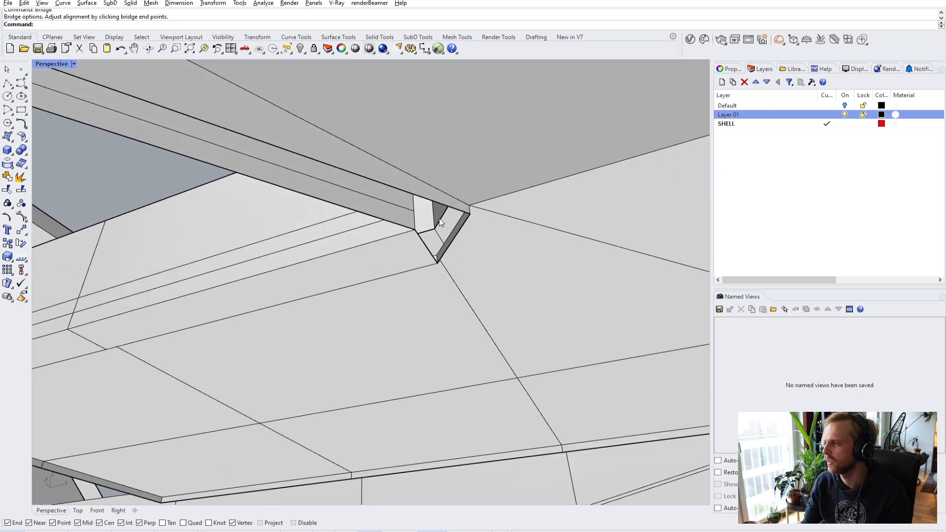
left_click(400, 227, "ctrl+shift")
left_click(422, 202, "ctrl+shift")
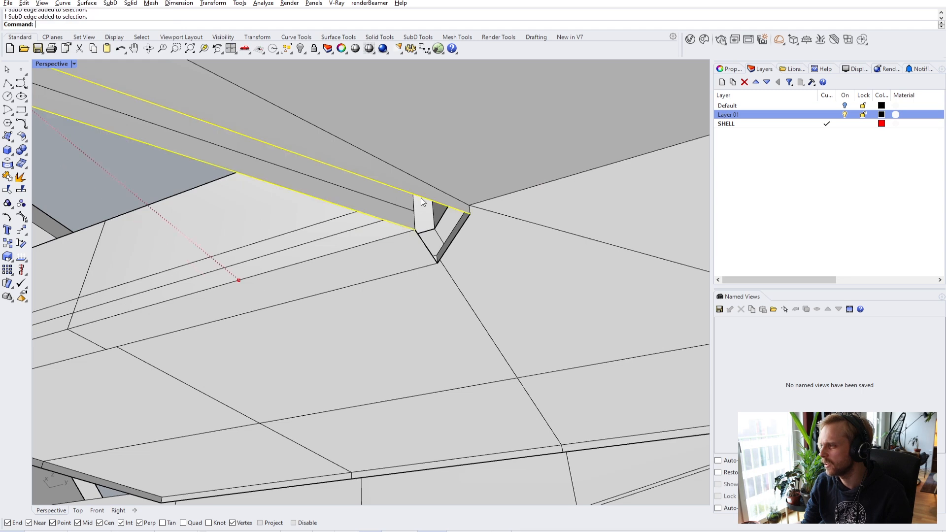
key("Return")
left_click(508, 243)
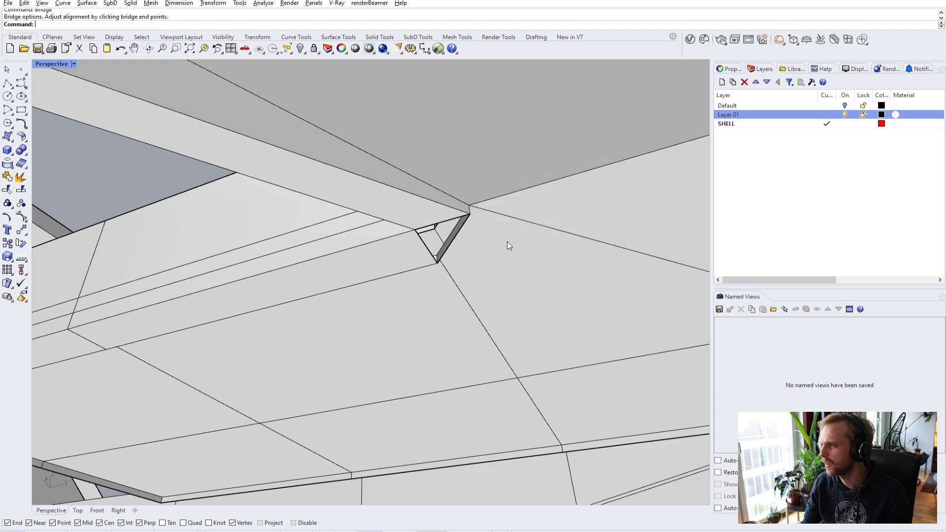
right_click_drag(512, 241, 405, 247)
scroll(604, 273, "up", 3)
right_click_drag(257, 154, 362, 240)
scroll(446, 224, "up", 11)
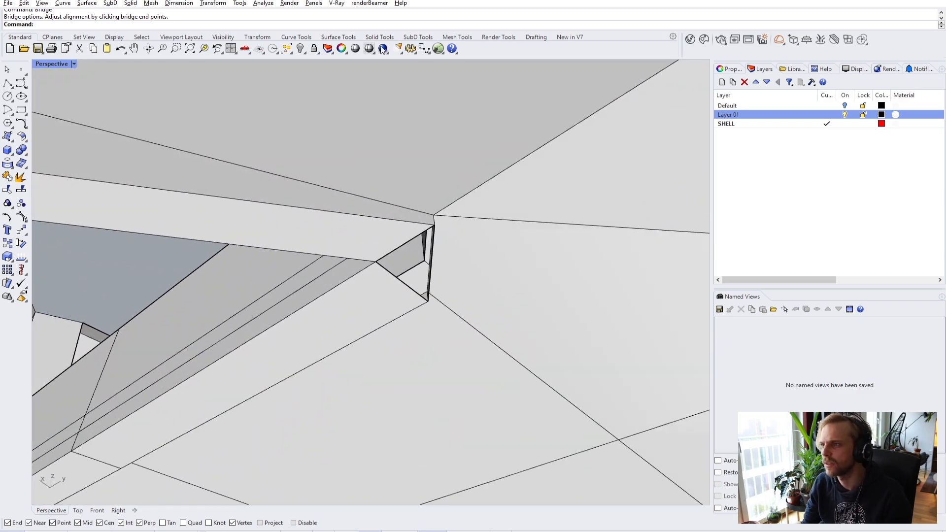
left_click(418, 37)
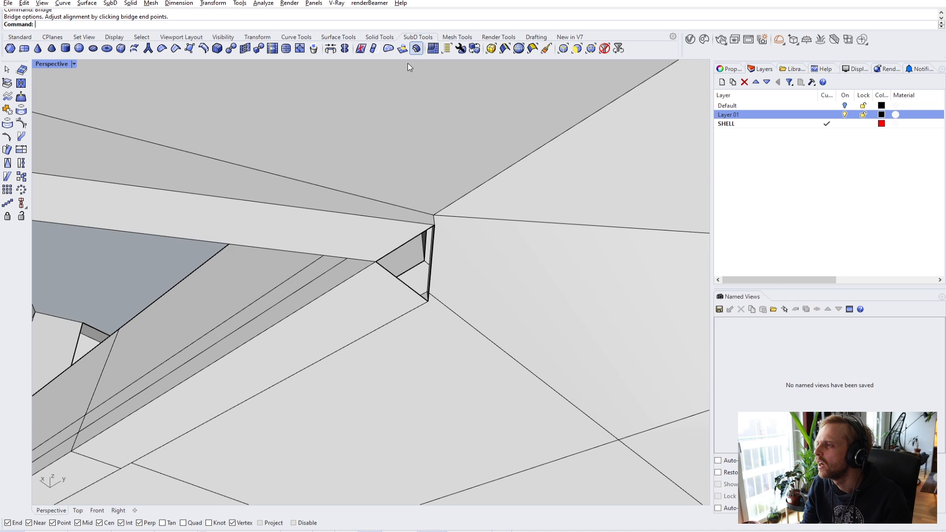
- Create a triangular SubD face from the gap's three corner vertices
left_click(189, 48)
left_click(376, 262)
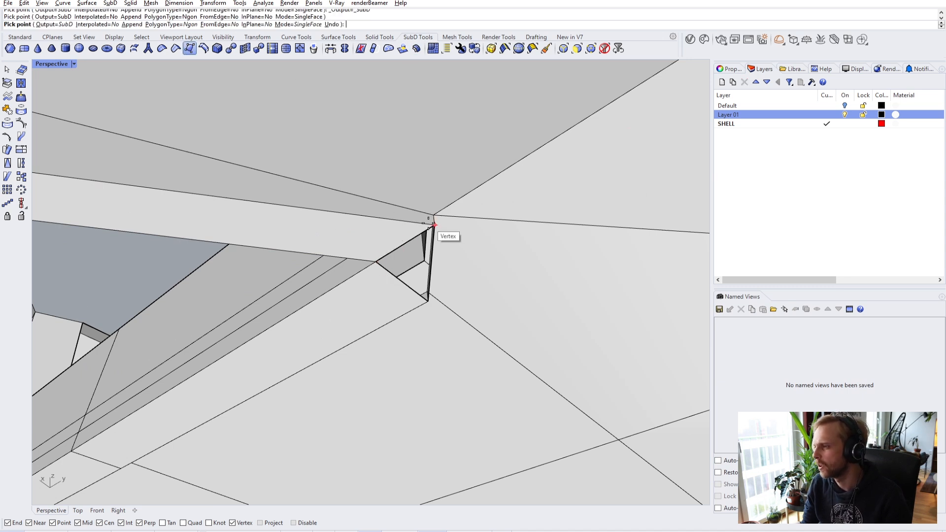
left_click(430, 228)
left_click(431, 298)
key("Return")
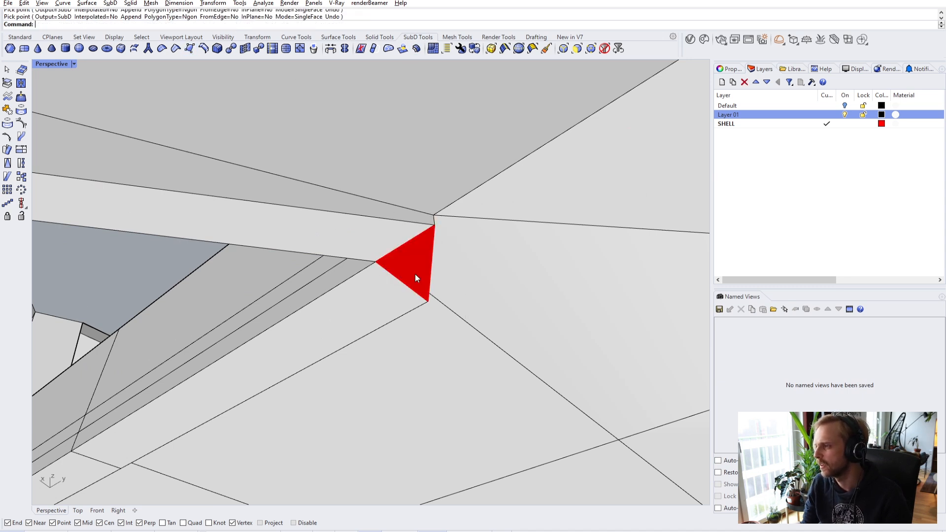
- Join the new triangle into the shell and check the corner in smooth display
left_click(409, 261)
left_click(358, 240, "shift")
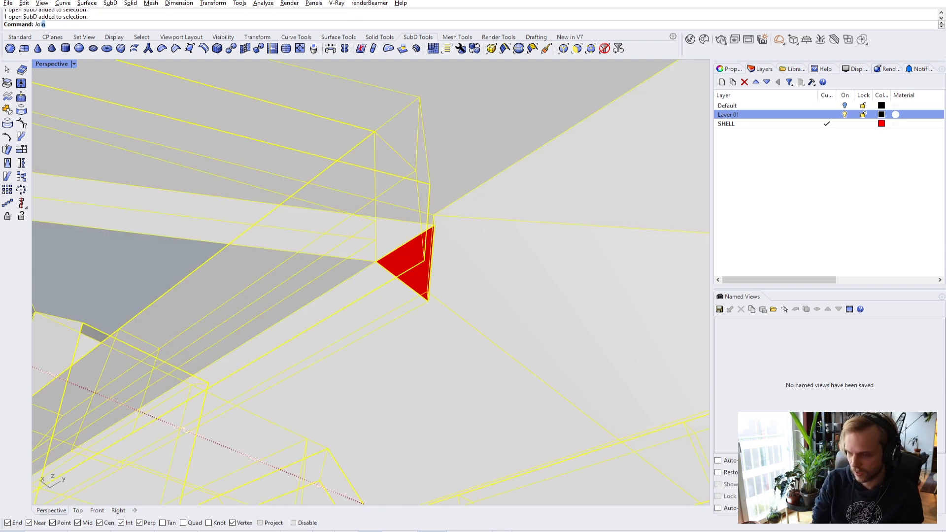
key("Return")
key("Escape")
key("Tab")
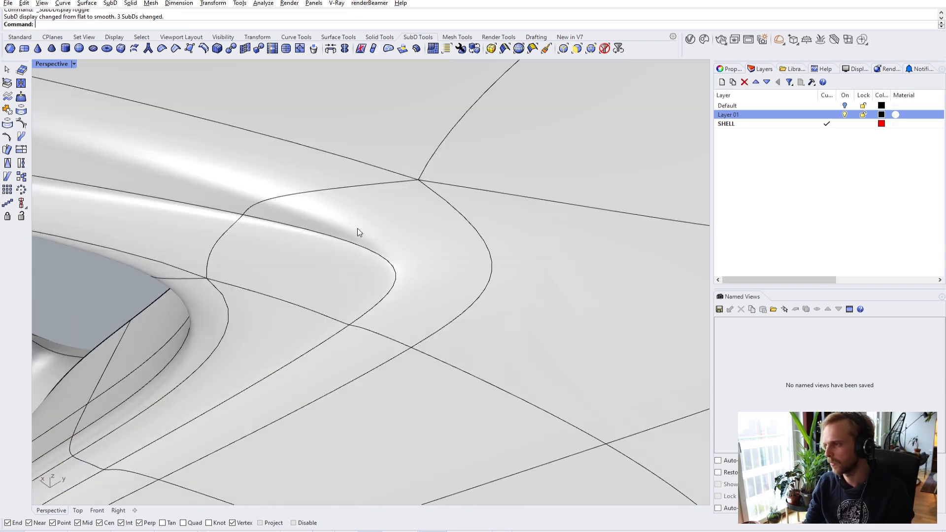
scroll(357, 229, "down", 3)
mouse_move(357, 229)
right_mouse_down()
mouse_move(364, 278)
mouse_move(419, 311)
mouse_move(451, 272)
mouse_move(478, 281)
mouse_move(496, 239)
mouse_move(433, 349)
mouse_move(391, 370)
mouse_move(402, 331)
mouse_move(474, 309)
mouse_move(373, 256)
mouse_move(416, 275)
mouse_move(353, 209)
mouse_move(446, 235)
mouse_move(404, 269)
mouse_move(434, 281)
mouse_move(518, 269)
mouse_move(438, 252)
right_mouse_up()
key("Tab")
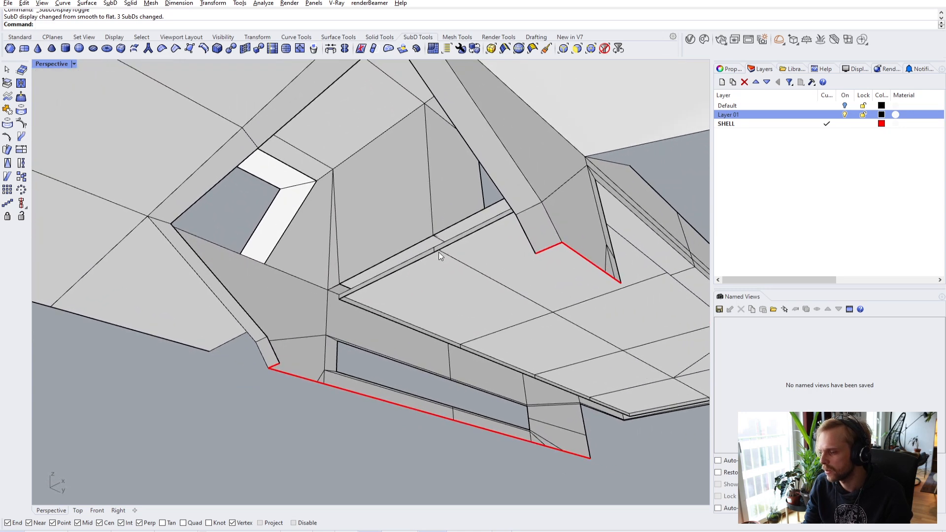
- Delete the two thin strip faces in the recess
scroll(439, 252, "up", 5)
left_click(406, 275, "ctrl+shift")
left_click(481, 232, "ctrl+shift")
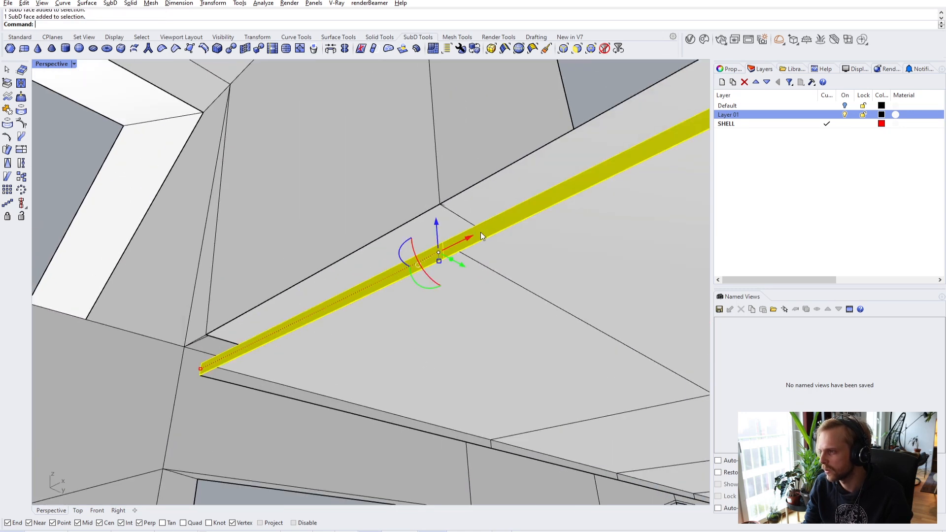
scroll(472, 241, "down", 5)
key("Delete")
- Bridge the top edge above the window to the lower window edge
right_click_drag(471, 241, 393, 267)
left_click(466, 250, "ctrl+shift")
scroll(467, 310, "up", 5)
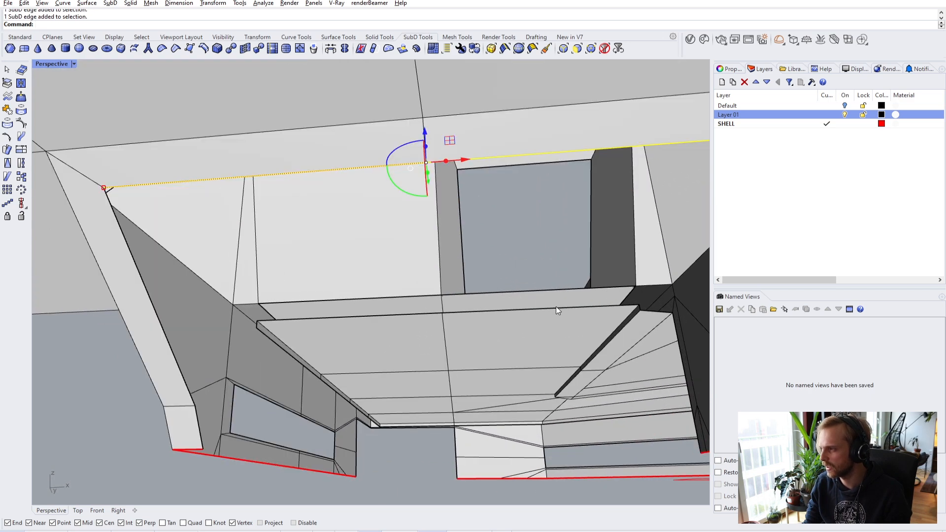
left_click(556, 306, "ctrl+shift")
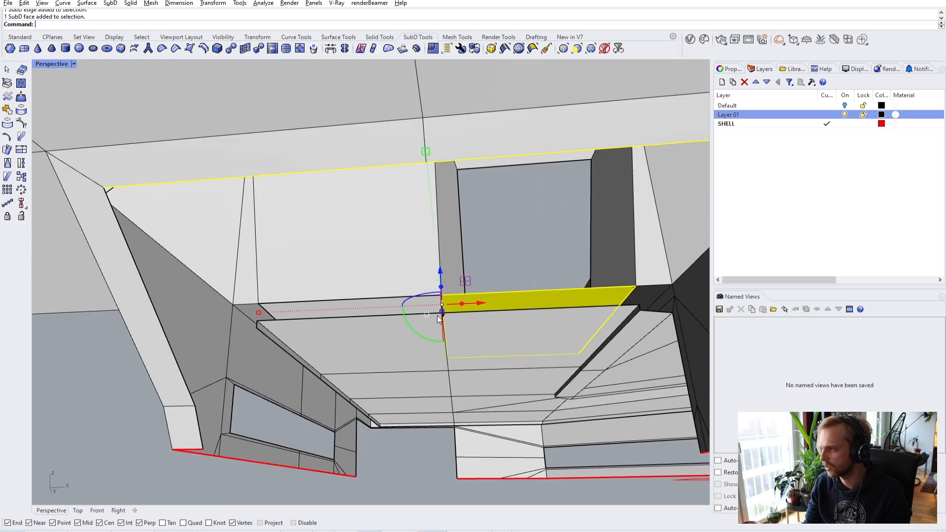
key("Escape")
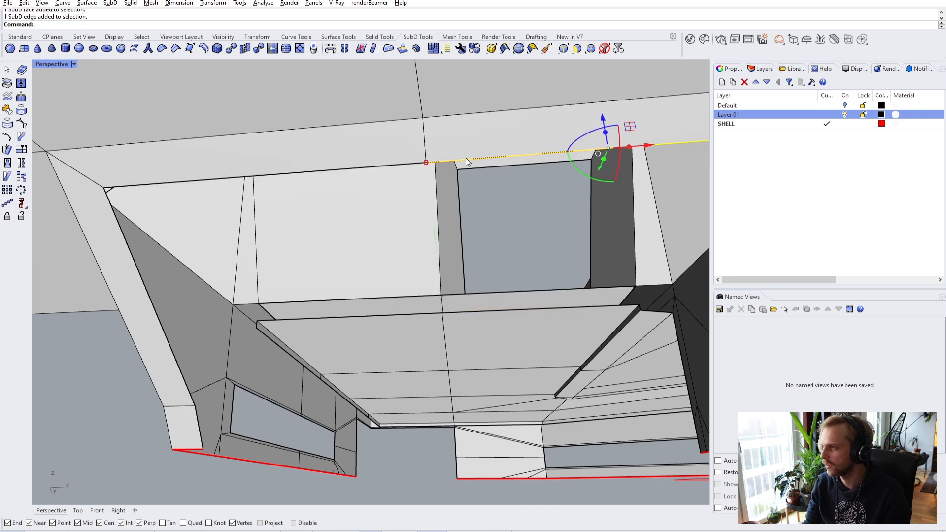
left_click(496, 157, "ctrl+shift")
scroll(474, 188, "down", 2)
left_click(513, 287, "ctrl+shift")
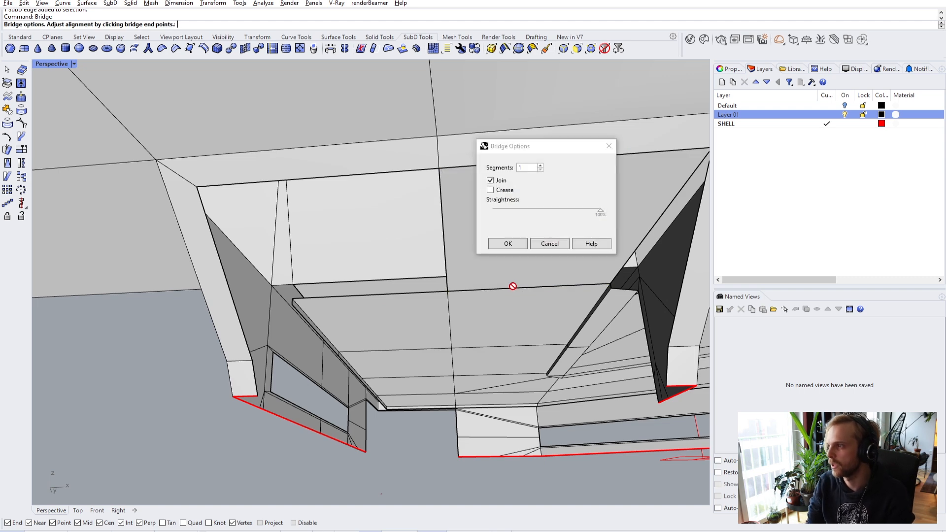
left_click(368, 173, "ctrl+shift")
left_click(407, 293, "ctrl+shift")
key("Return")
left_click(508, 243)
- Inspect the new bridge with the shell in smooth display
right_click_drag(502, 250, 374, 353)
key("Tab")
right_click_drag(380, 310, 493, 304)
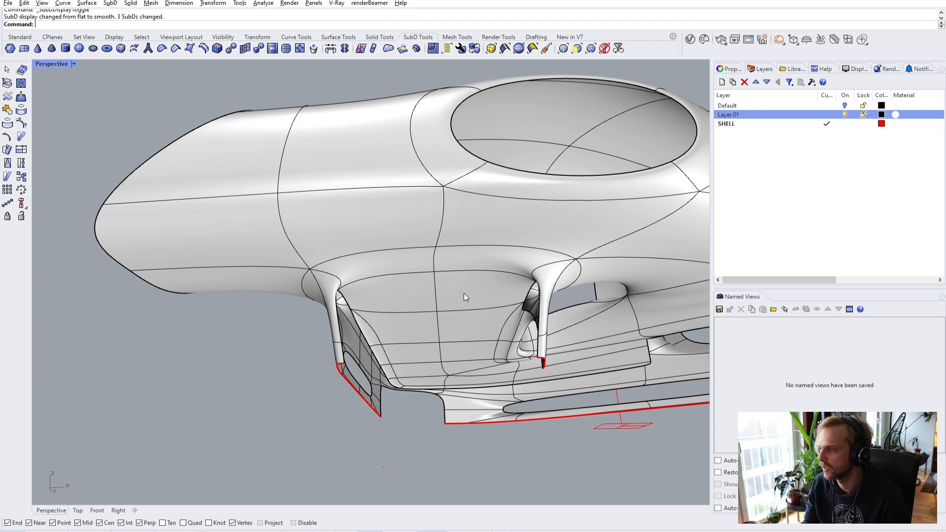
- Return the shell to flat display and view the whole window opening
scroll(465, 292, "up", 10)
key("Tab")
right_click_drag(372, 309, 335, 237, "shift")
scroll(287, 306, "up", 2)
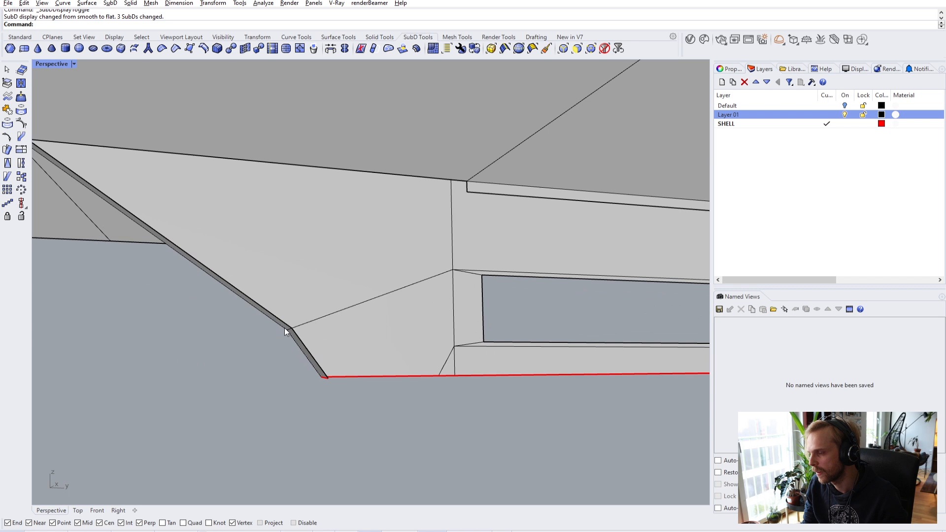
scroll(209, 209, "down", 2)
right_click_drag(209, 209, 277, 214)
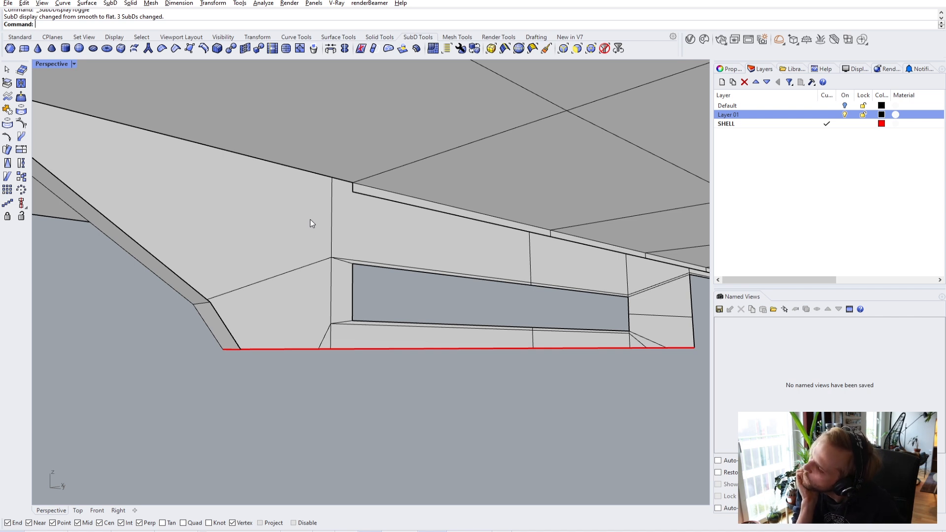
- Lower the edges above the slot vertically onto the snapped vertex
left_click(454, 218, "ctrl+shift")
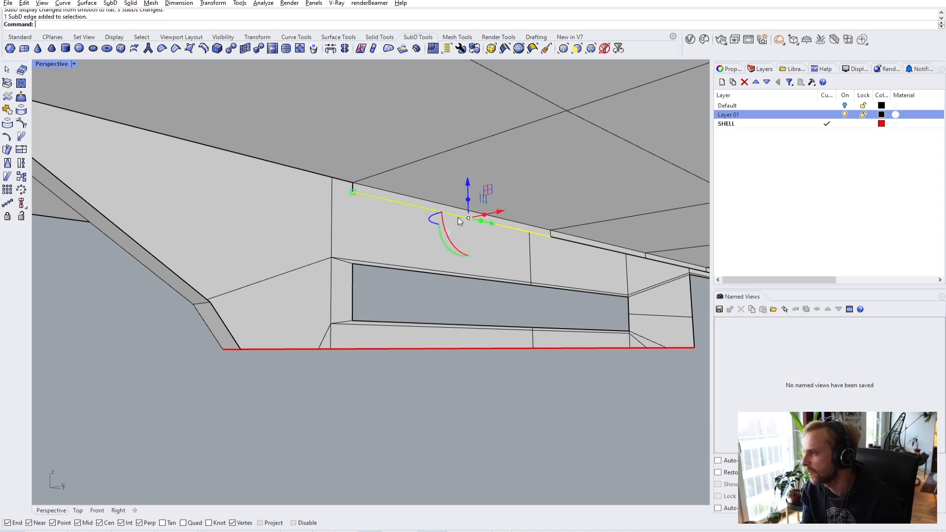
left_click(577, 243, "ctrl+shift")
right_click_drag(579, 241, 339, 200)
left_click_drag(424, 191, 424, 231)
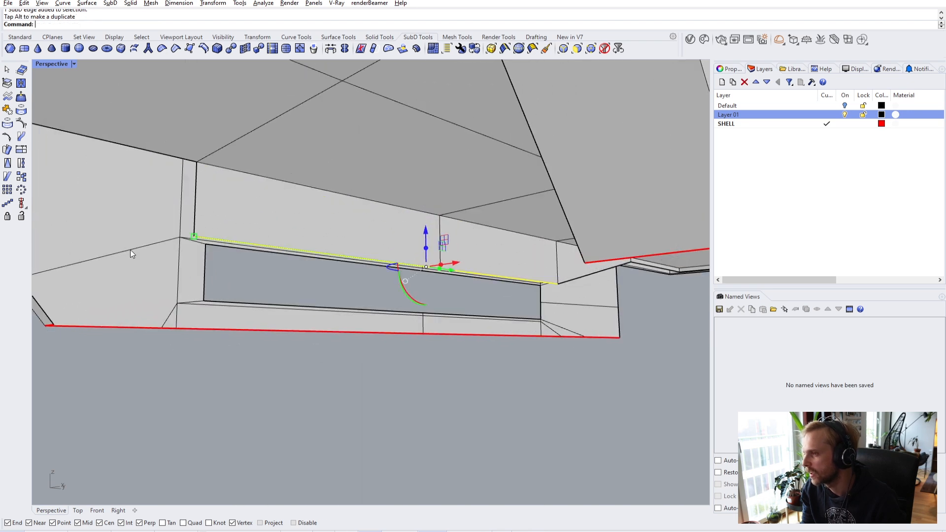
right_click_drag(124, 250, 179, 250)
type("Move")
key("Return")
type("v")
key("Return")
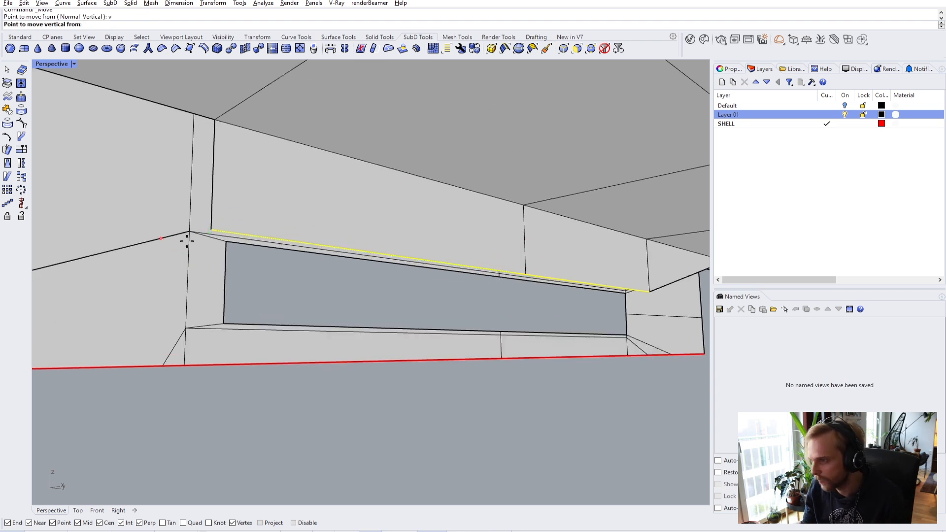
left_click(211, 229)
left_click(222, 245)
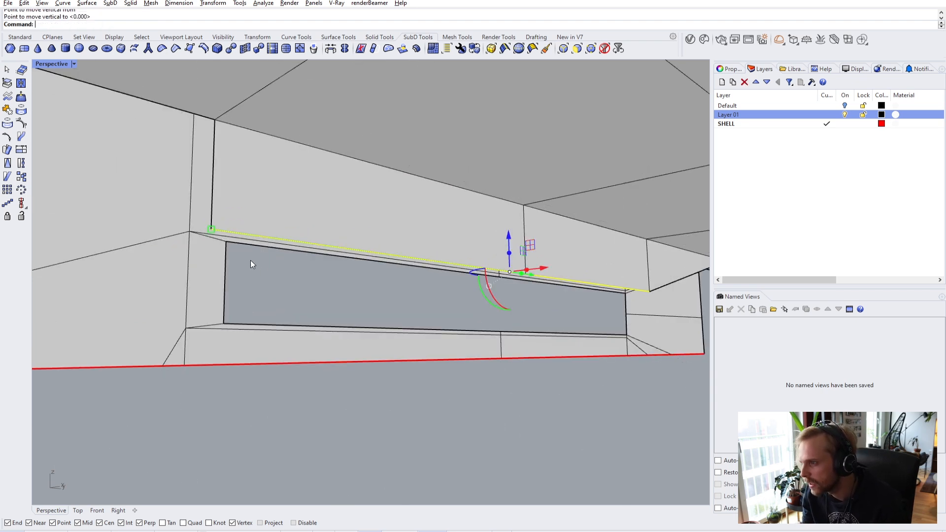
- Begin a bridge from the edge above the slot
key("Right")
key("Right")
key("Right")
key("Right")
key("Right")
key("Right")
key("Right")
key("Right")
key("Right")
key("Right")
key("Right")
key("Right")
key("Right")
key("Right")
key("Right")
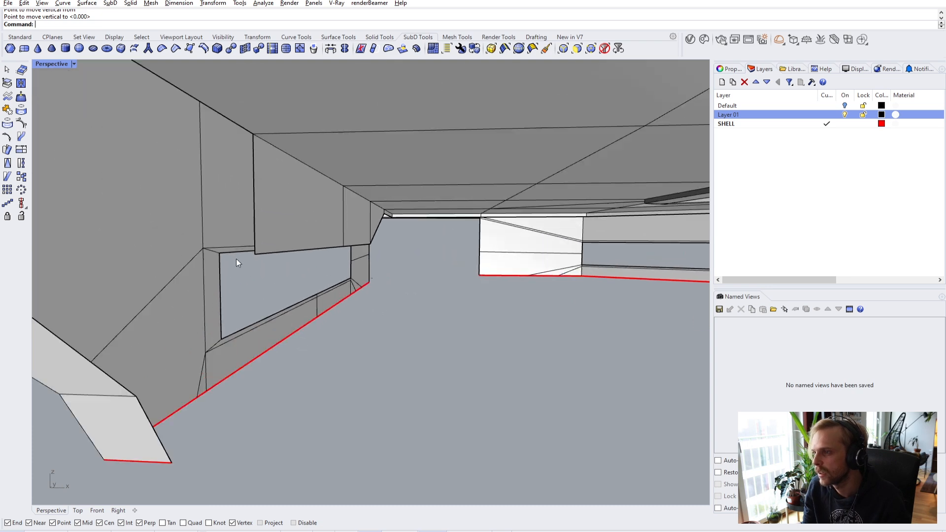
key("Right")
key("Right")
key("Right")
key("Right")
key("Right")
key("Right")
key("Right")
key("Right")
key("Right")
key("Right")
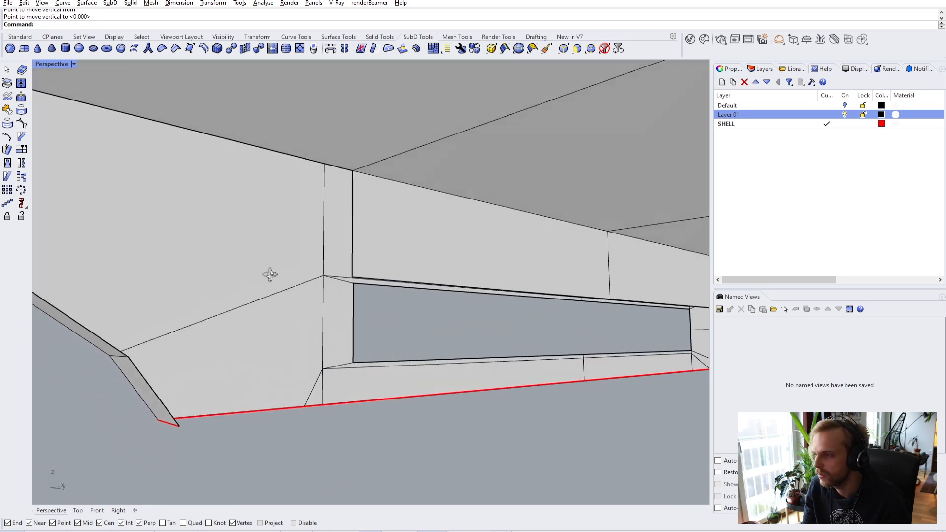
key("Left")
key("Left")
key("Left")
key("Left")
key("Left")
key("Left")
key("Left")
key("Left")
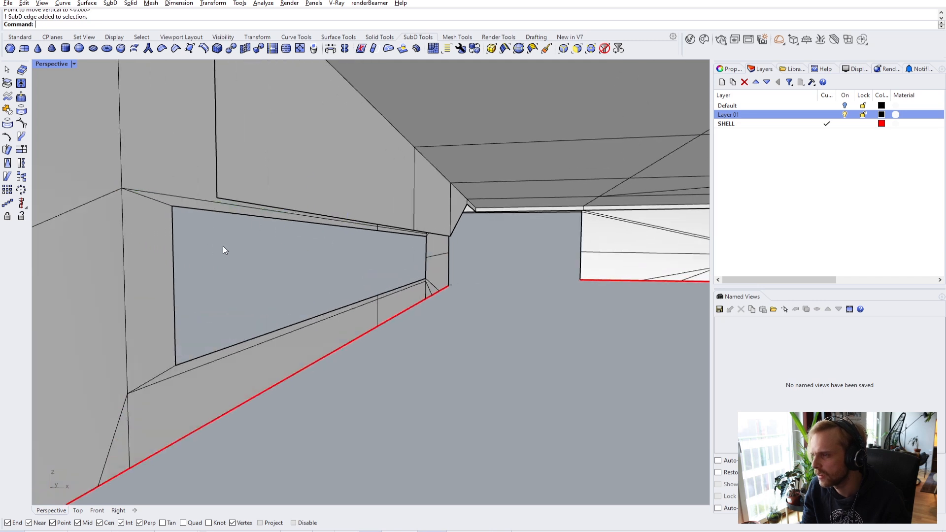
key("Right")
key("Right")
key("Right")
left_click(291, 213, "ctrl+shift")
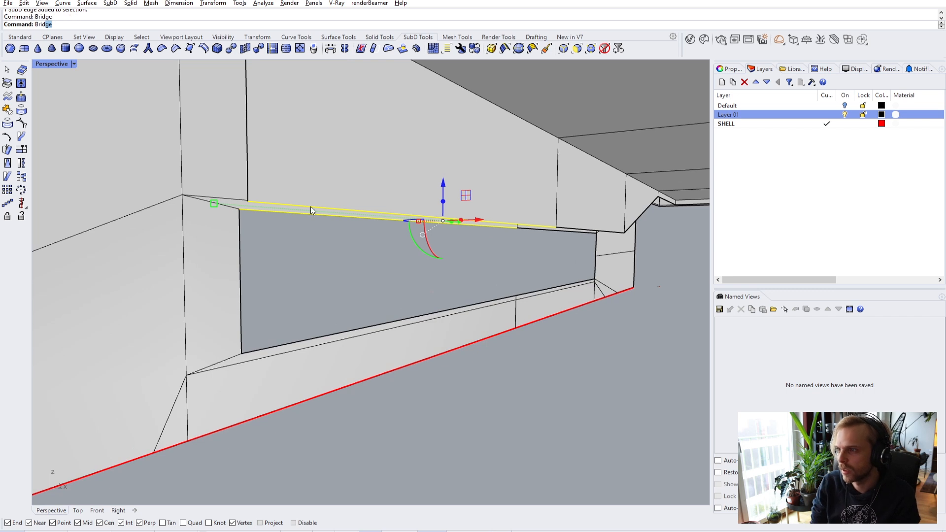
type("Brid")
key("Return")
- Bridge the remaining edge pair so the wall closes over the slot
key("Return")
right_click_drag(311, 207, 347, 198)
left_click(519, 228, "ctrl+shift")
left_click(514, 231, "ctrl+shift")
key("Escape")
scroll(348, 215, "up", 3)
left_click(380, 228, "ctrl+shift")
type("Bridge")
key("Return")
left_click(507, 250)
scroll(452, 264, "down", 3)
right_click_drag(452, 265, 402, 249)
- Check the closed slot and its angled corner in smooth SubD display
key("Tab")
key("Tab")
scroll(395, 236, "up", 5)
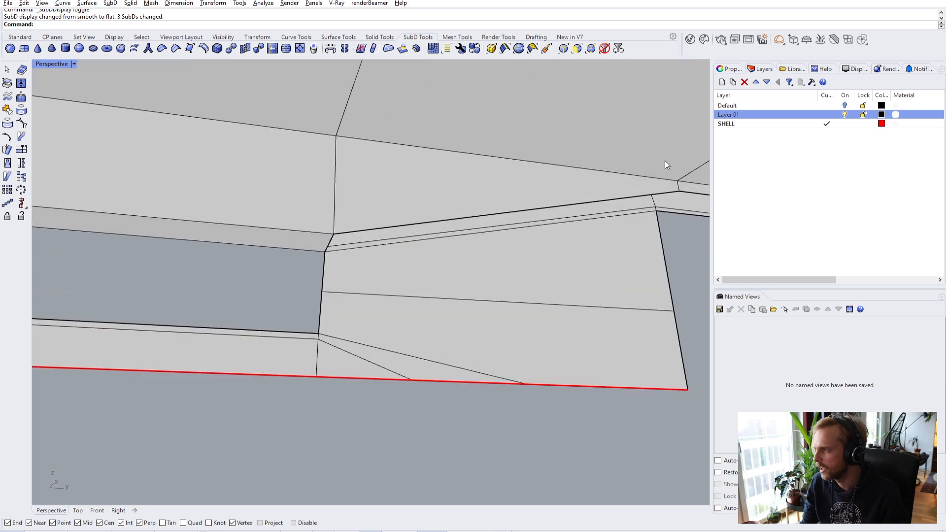
scroll(356, 289, "down", 5)
right_click_drag(357, 289, 389, 270)
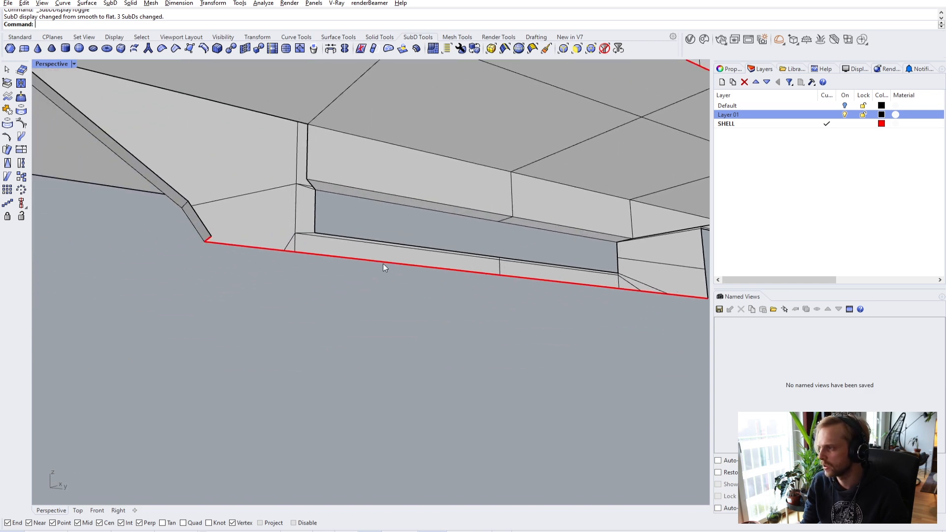
right_click_drag(252, 194, 543, 158)
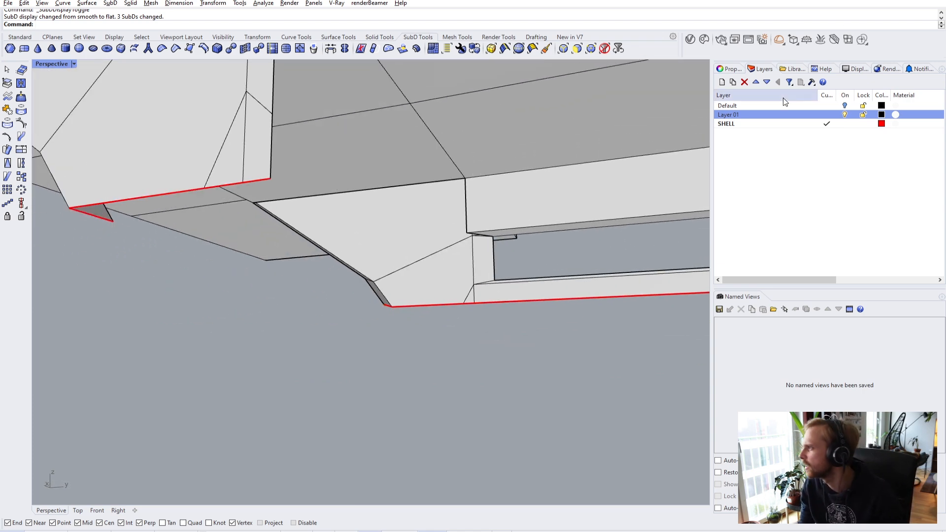
- Turn on backface colouring in the viewport display settings and set it to blue
left_click(857, 69)
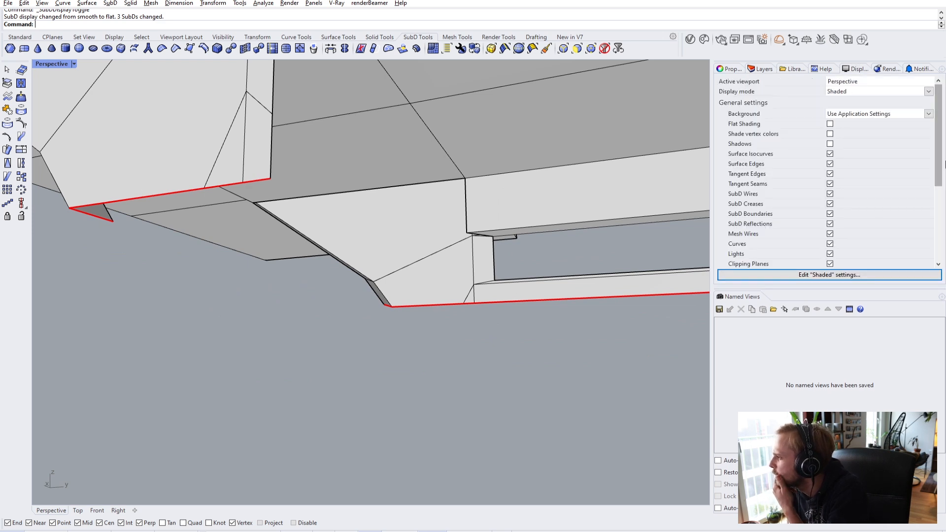
left_click_drag(939, 161, 929, 250)
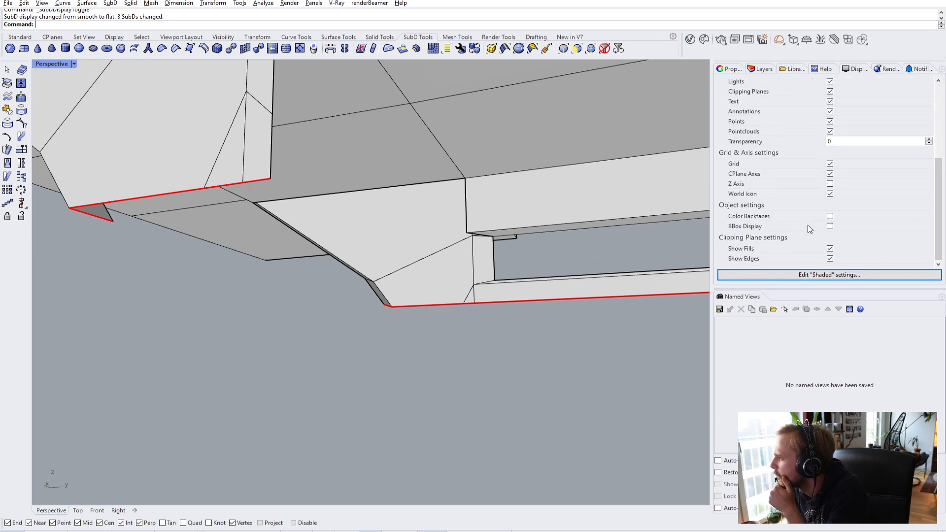
left_click(831, 217)
left_click(851, 227)
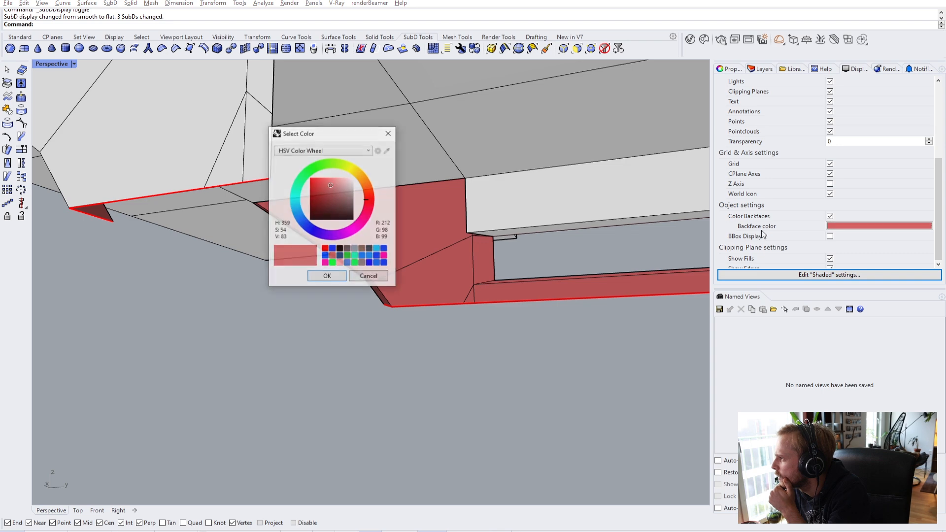
left_click(328, 276)
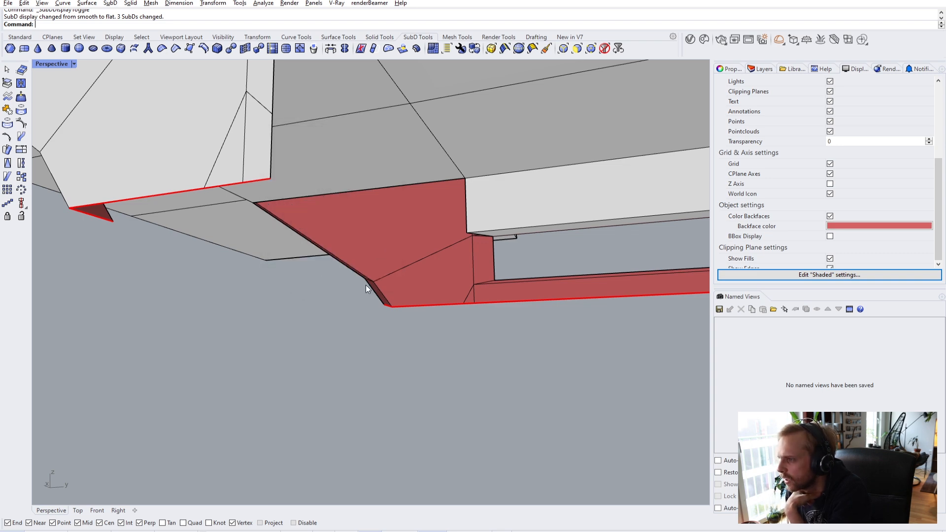
right_click_drag(439, 365, 414, 294)
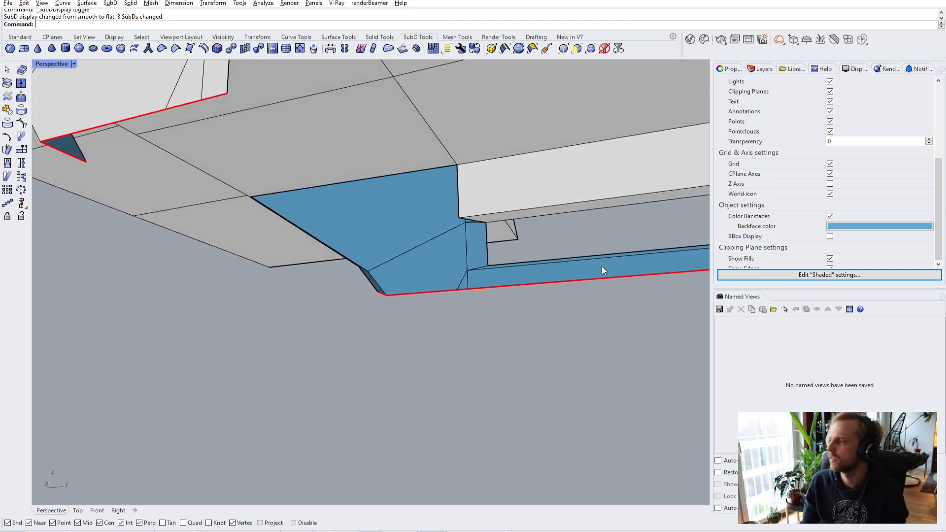
- Bridge the grey slanted strip's edge to the opposite panel edge across the gap
left_click(734, 70)
right_click_drag(378, 211, 402, 211)
scroll(327, 187, "up", 3)
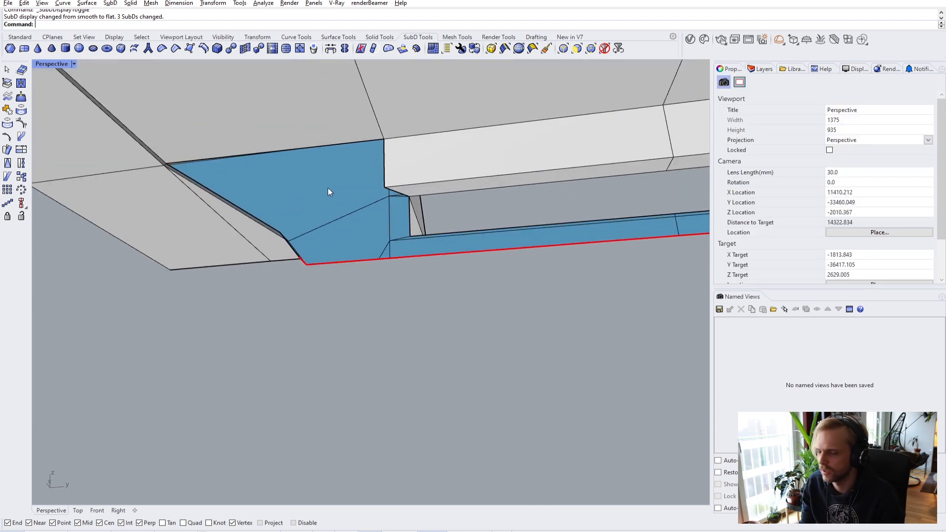
scroll(331, 135, "up", 2)
right_click_drag(331, 135, 498, 190)
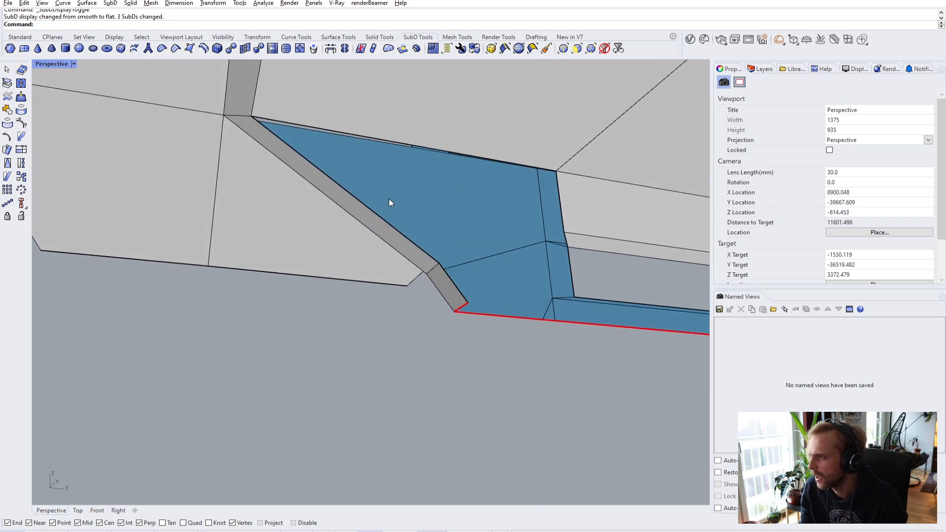
left_click(397, 230, "ctrl+shift")
left_click(560, 207, "ctrl+shift")
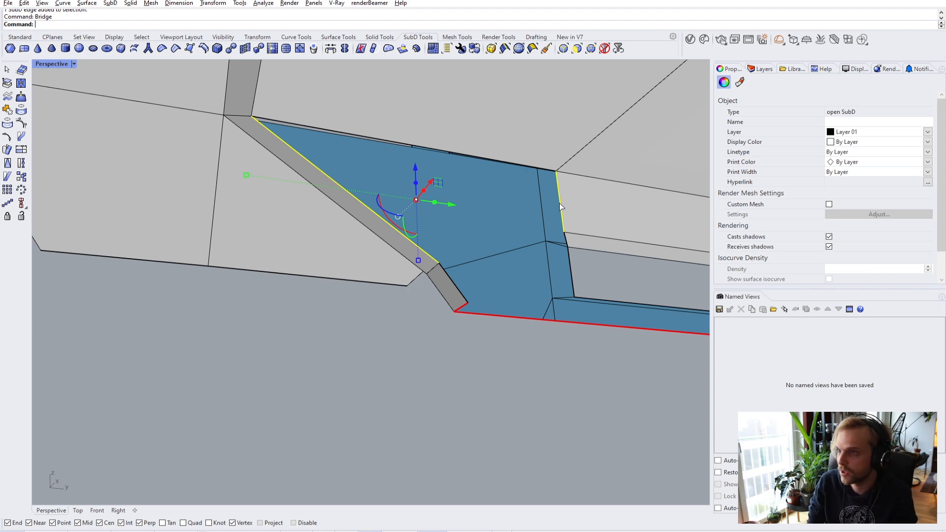
key("Return")
key("Return")
right_click_drag(560, 203, 514, 223)
key("Tab")
key("Tab")
- Tilt the clipping plane, then set it back level and deselect it
left_click(522, 224)
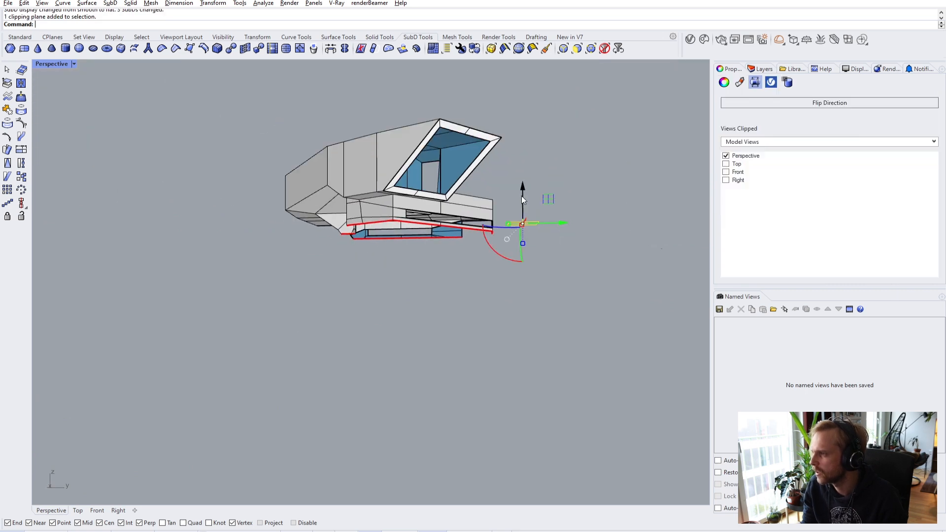
left_click_drag(497, 256, 524, 263)
right_click_drag(524, 262, 280, 226)
scroll(280, 226, "up", 5)
key("Escape")
- Raise the wall's top edge with Move using the Vertical option
right_click_drag(301, 173, 420, 304)
scroll(350, 316, "up", 5)
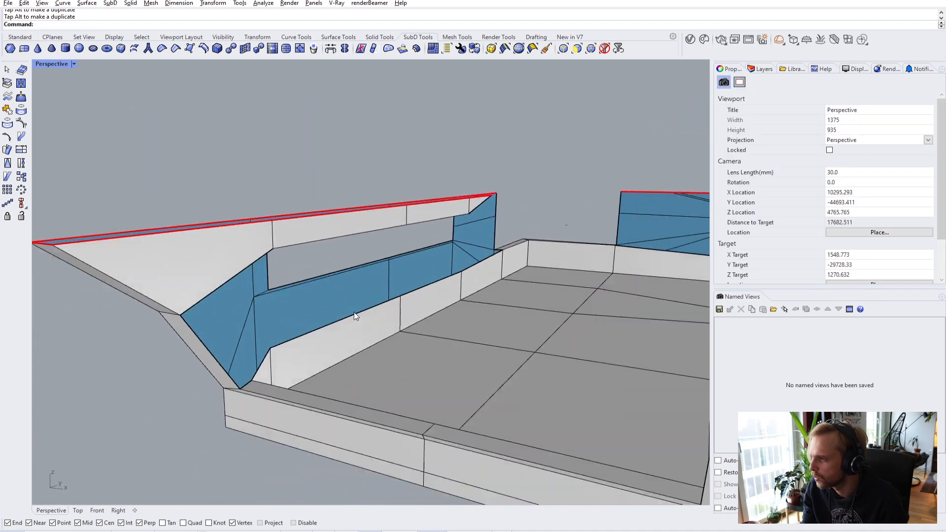
left_click(449, 282, "ctrl+shift")
right_click_drag(449, 283, 407, 279)
type("m")
key("Return")
type("v")
key("Return")
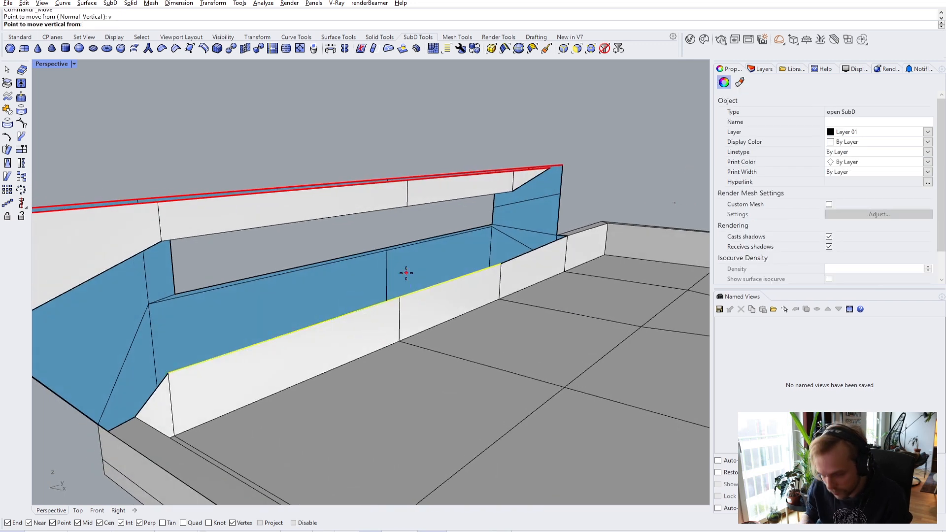
left_click(400, 297)
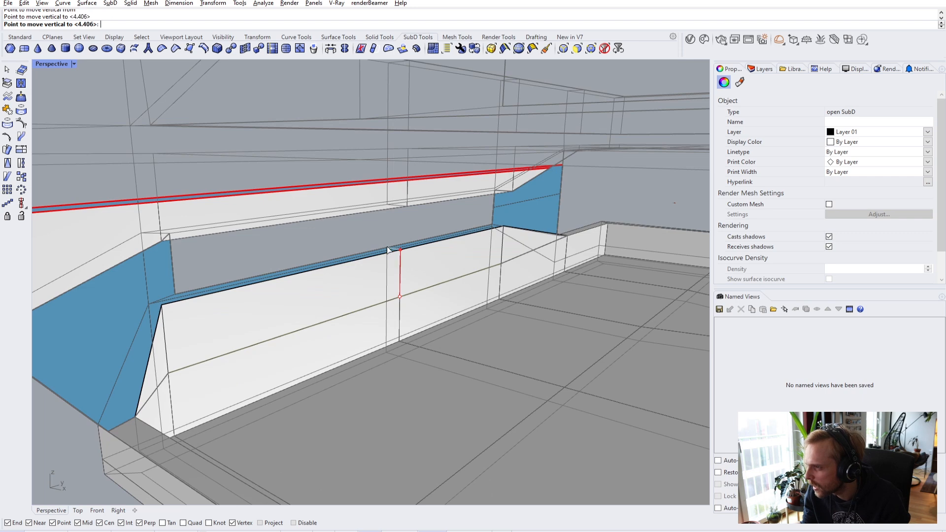
left_click(388, 247)
left_click(354, 235)
- Bridge the raised wall edge to the strip's lower edge and along the strip
right_click_drag(209, 262, 251, 287)
scroll(255, 289, "up", 2)
left_click(259, 292, "ctrl+shift")
left_click(264, 300, "ctrl+shift")
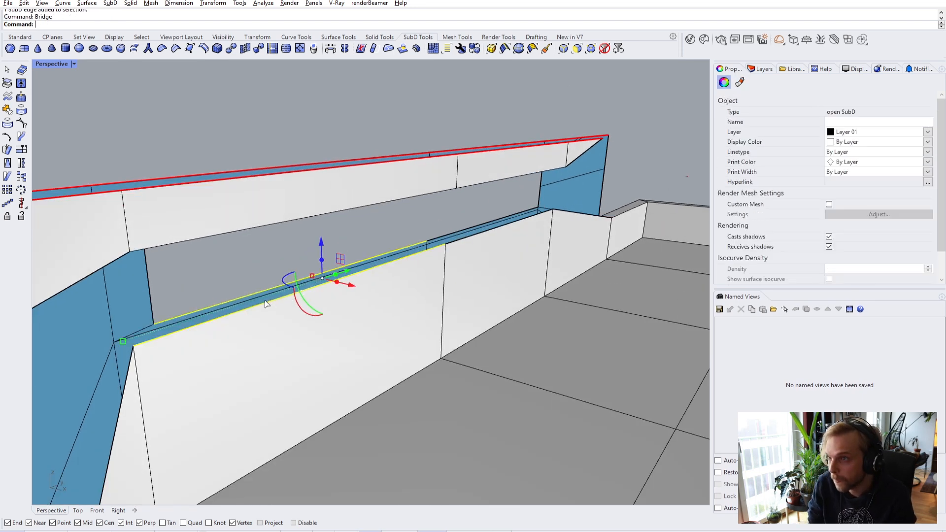
key("Return")
key("Return")
left_click(476, 231, "ctrl+shift")
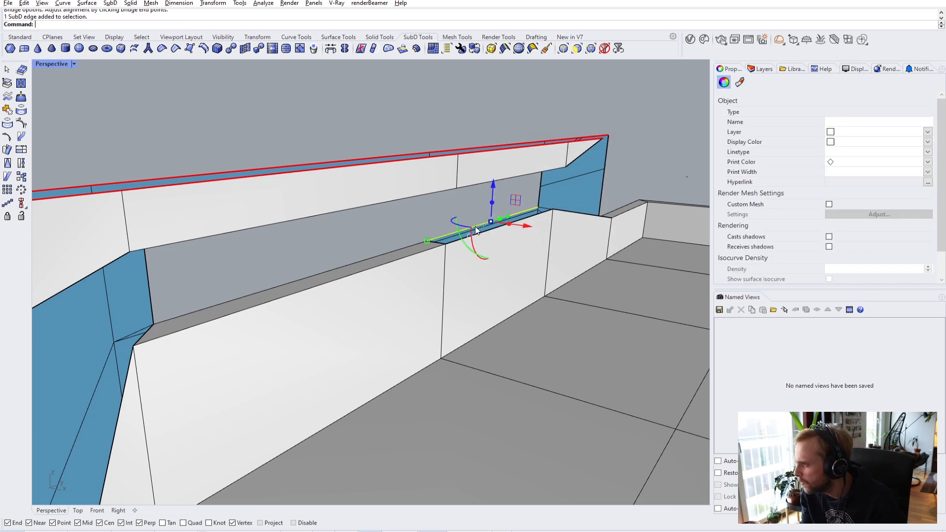
key("Return")
key("Return")
- Bridge the bottom and top corner edges of the wall with Br
right_click_drag(473, 221, 317, 317)
scroll(466, 253, "up", 3)
scroll(351, 312, "up", 5)
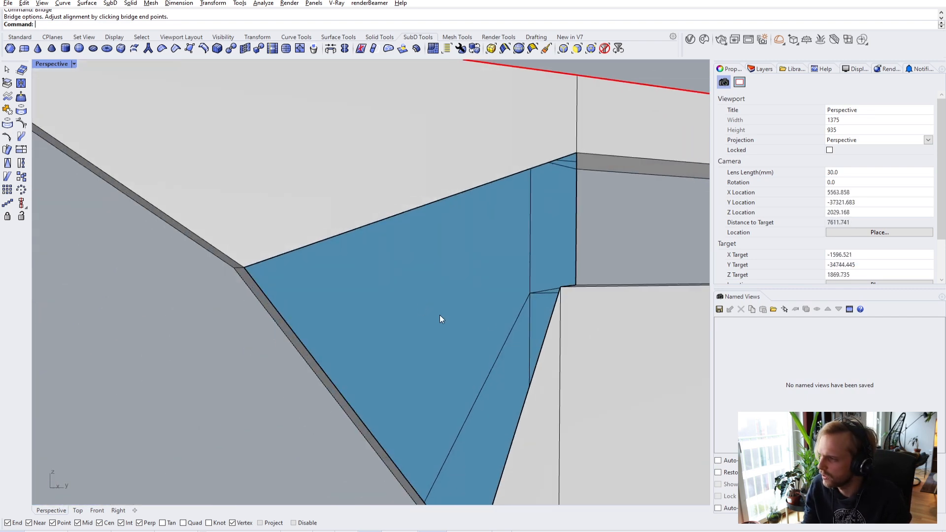
scroll(474, 341, "up", 2)
left_click(430, 353, "ctrl+shift")
key("Escape")
scroll(410, 360, "up", 2)
left_click(448, 364, "ctrl+shift")
scroll(448, 364, "down", 3)
right_click_drag(448, 364, 461, 243)
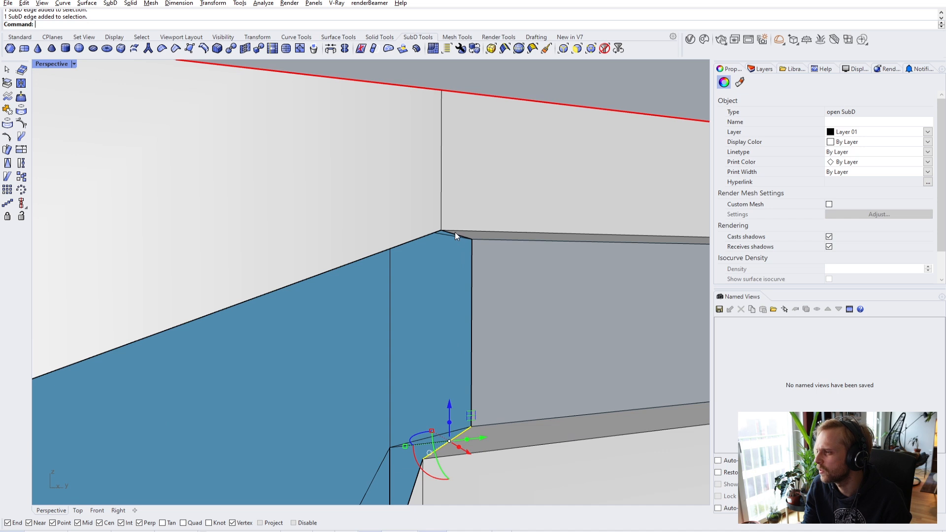
left_click(455, 234, "ctrl+shift")
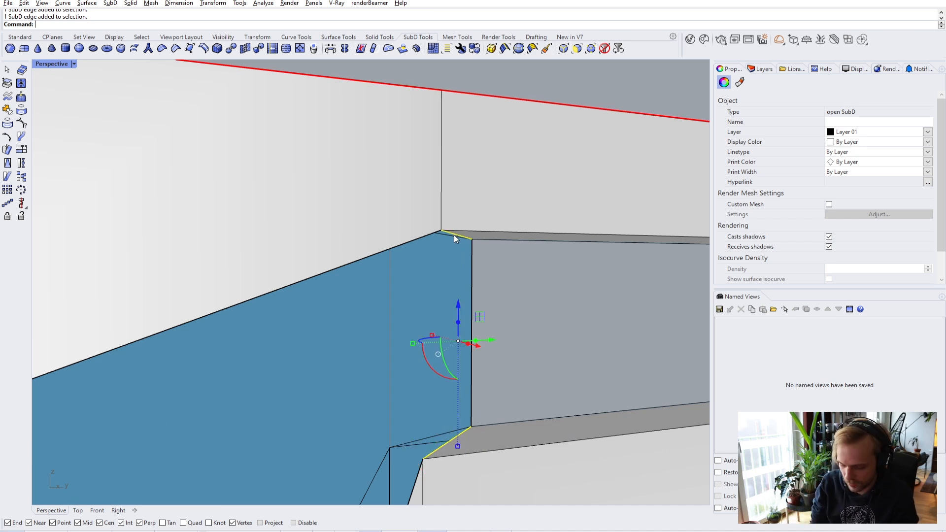
type("Br")
key("Return")
key("Return")
- Check the long bridged edge in smooth SubD preview, then return to flat display
right_click_drag(538, 306, 133, 358)
scroll(133, 354, "up", 5)
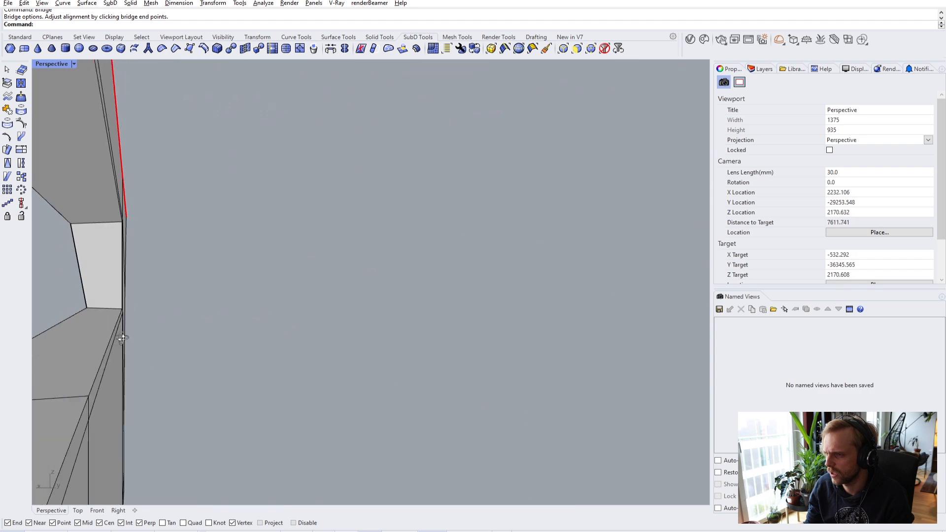
key("Tab")
scroll(139, 338, "down", 4)
key("Tab")
right_click_drag(197, 350, 358, 339)
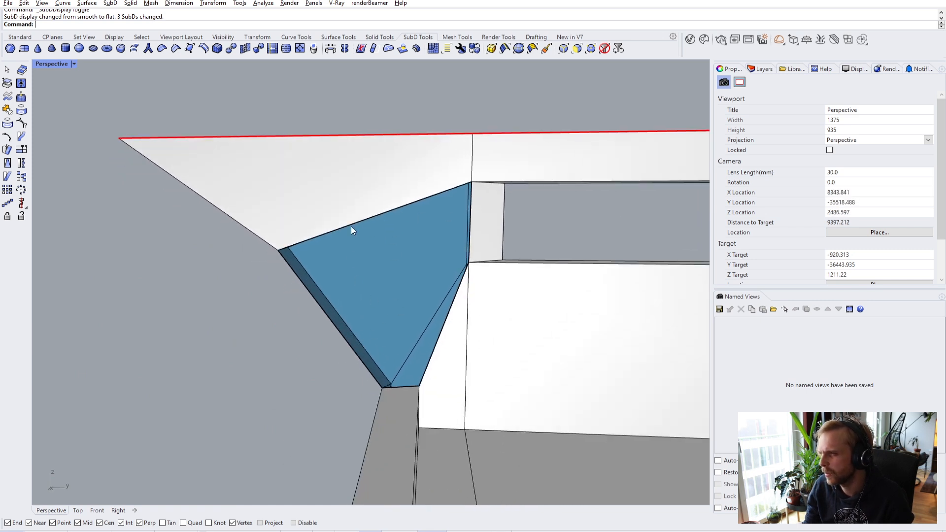
- Bridge the blue face's left and right edges by repeating Bridge and confirming
left_click(335, 324, "ctrl+shift")
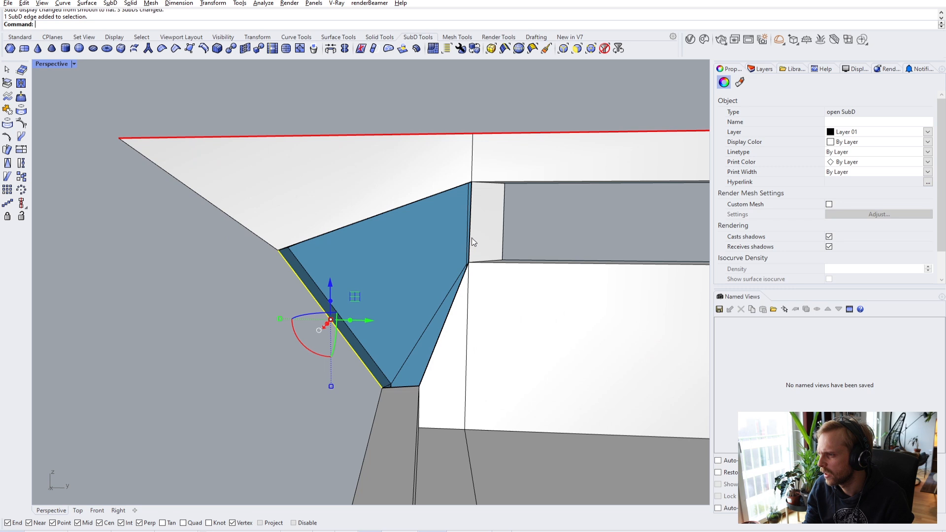
left_click(470, 230, "ctrl+shift")
right_click(436, 258)
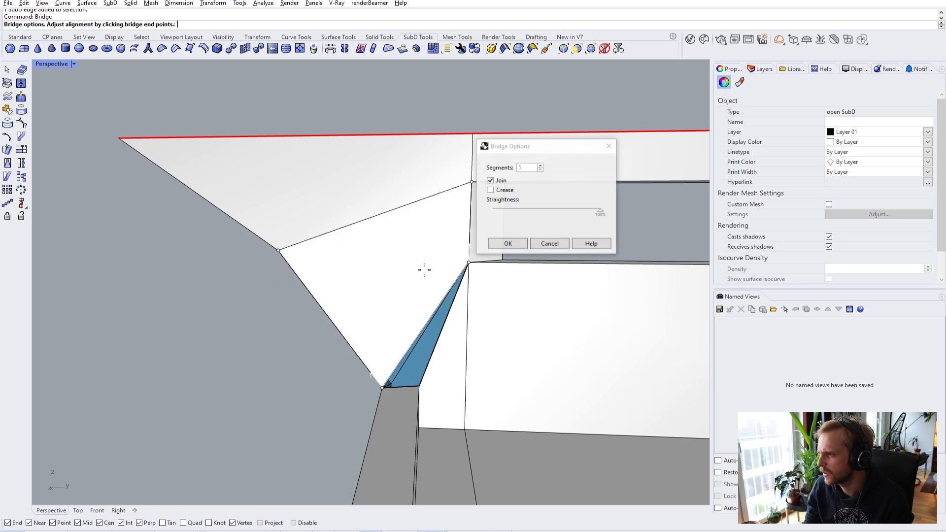
left_click(508, 244)
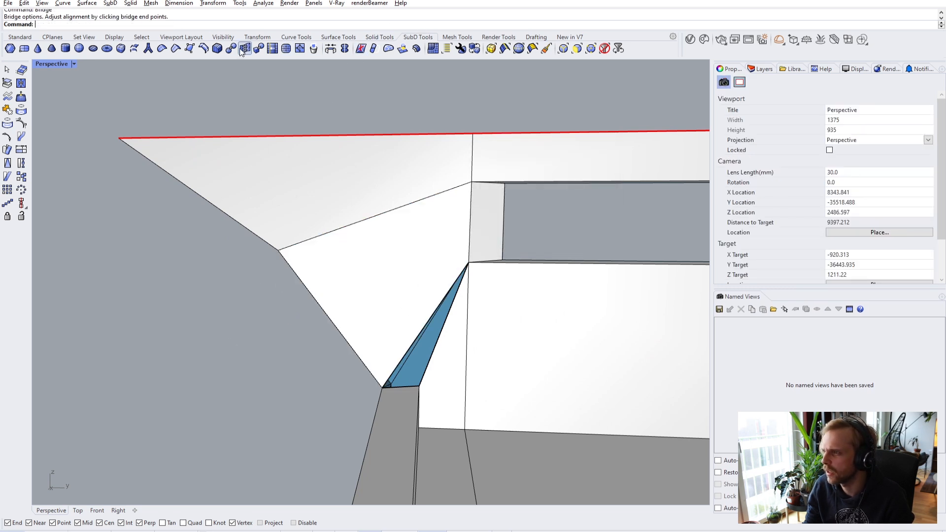
- Append a three-point triangular SubD face and join it with the neighbouring SubD
left_click(189, 48)
left_click(383, 388)
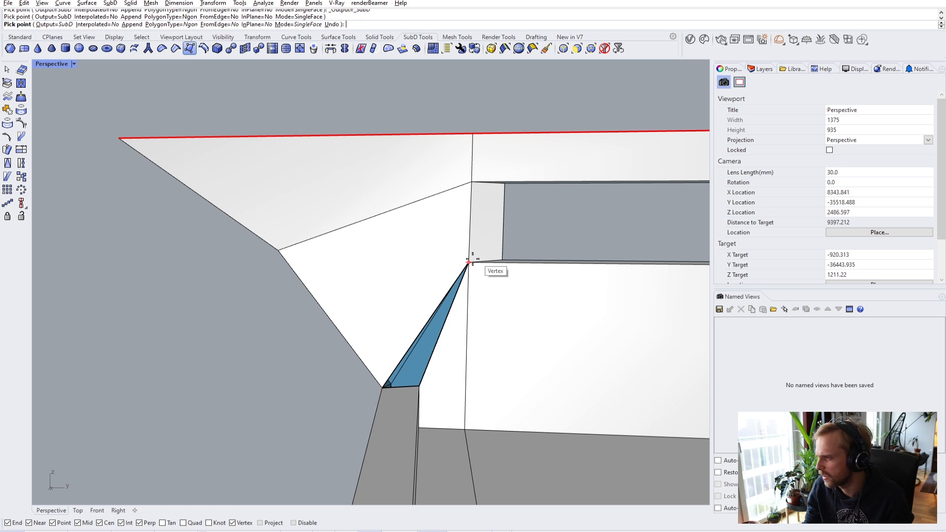
left_click(419, 386)
key("Return")
left_click(414, 364)
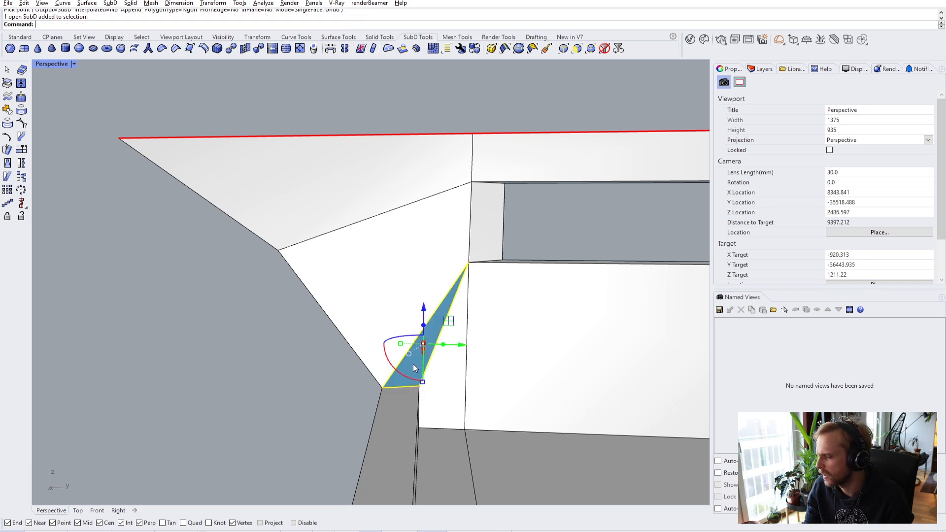
left_click(382, 281, "shift")
key("Return")
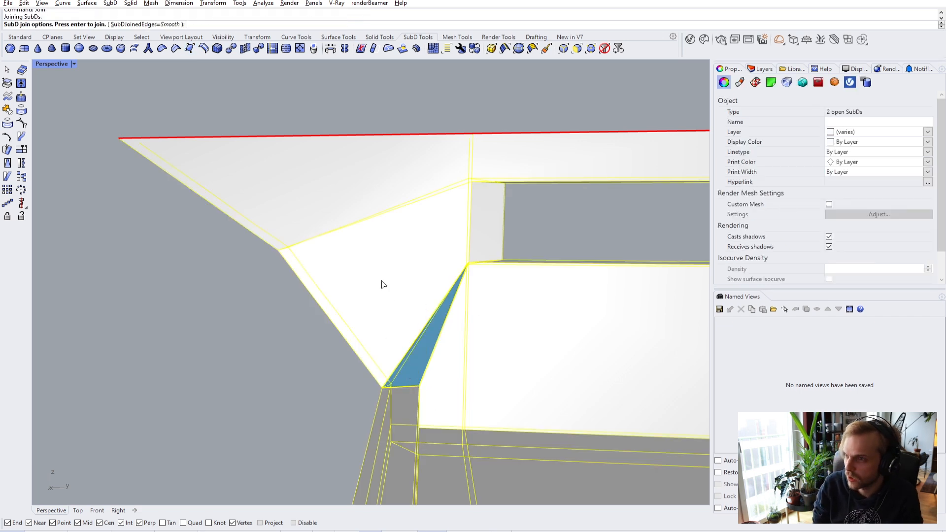
key("Return")
key("Escape")
- Inspect the joined corner in smooth preview, then return to flat SubD display
key("Tab")
right_click_drag(262, 356, 220, 394)
scroll(549, 350, "up", 4)
right_click_drag(352, 317, 289, 369)
key("Tab")
right_click_drag(359, 322, 397, 338)
- Raise the clipping plane to reveal the roof and bring the blue fin into view
scroll(397, 339, "down", 10)
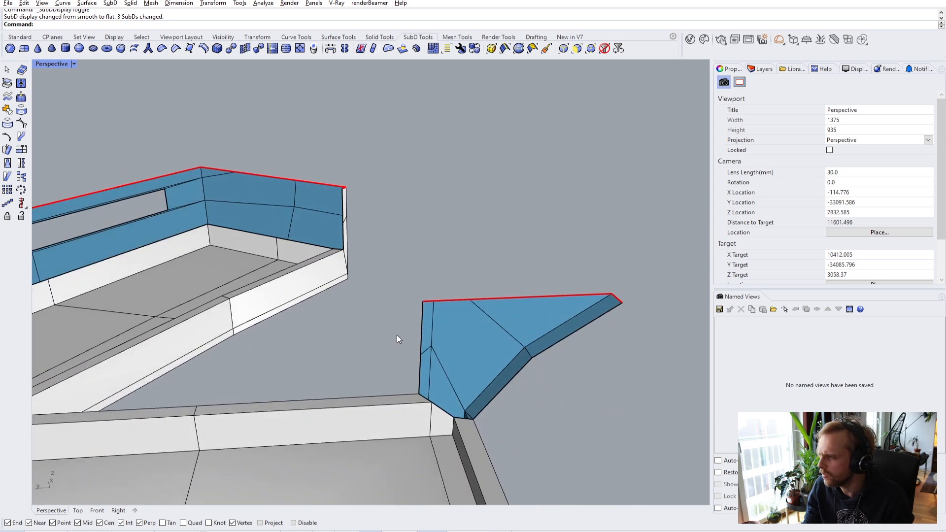
left_click(118, 290)
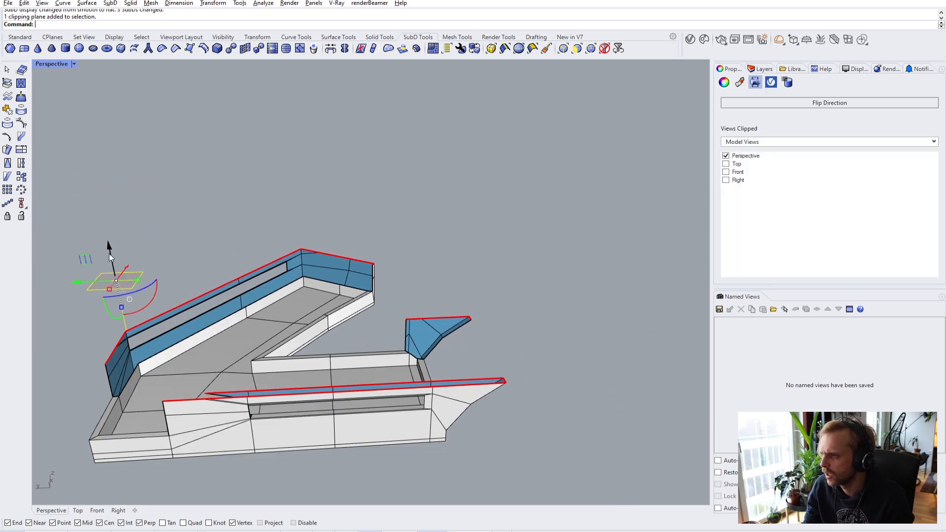
left_click_drag(109, 254, 108, 244)
right_click_drag(112, 244, 590, 379)
key("Escape")
scroll(468, 269, "up", 10)
scroll(404, 274, "down", 5)
right_click_drag(401, 274, 428, 271)
right_click_drag(427, 237, 425, 180, "shift")
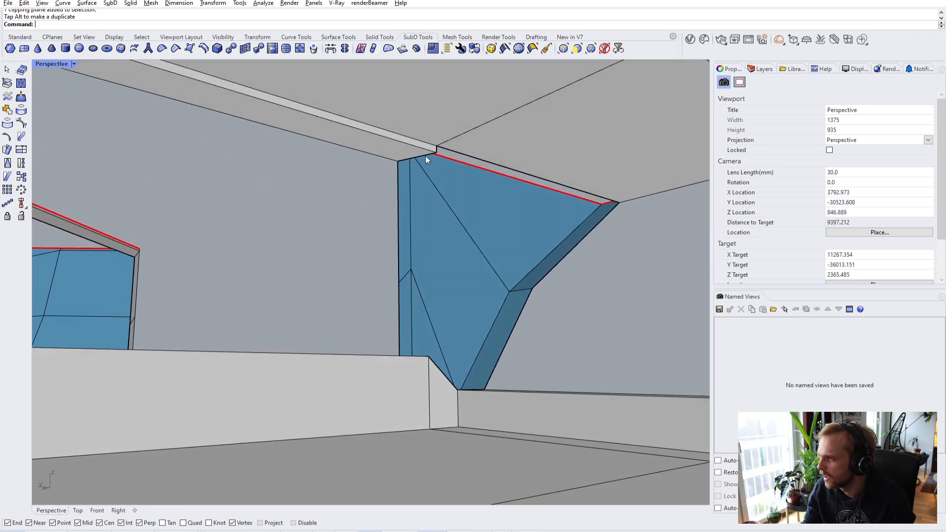
- Bridge the fin panel's two vertical edges with 2 segments
left_click(426, 158, "ctrl+shift")
right_click_drag(425, 220, 427, 403, "ctrl")
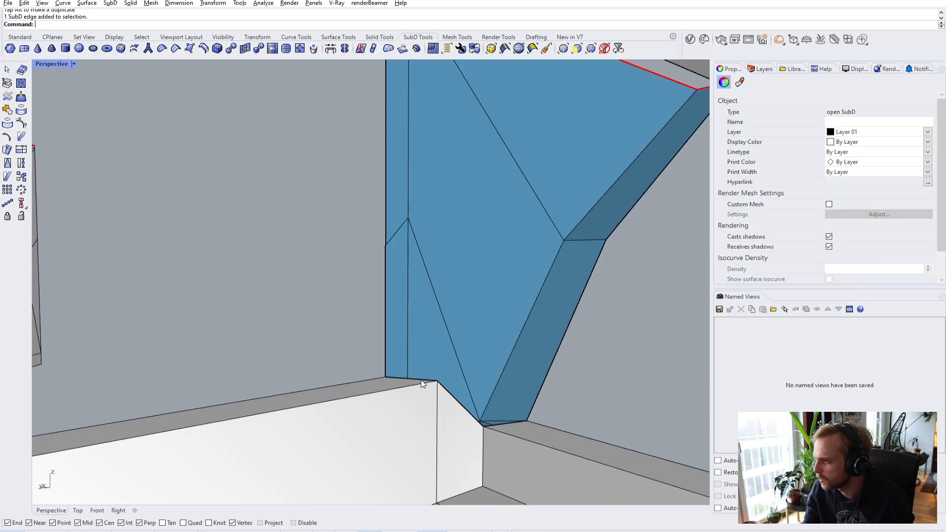
scroll(424, 381, "down", 4)
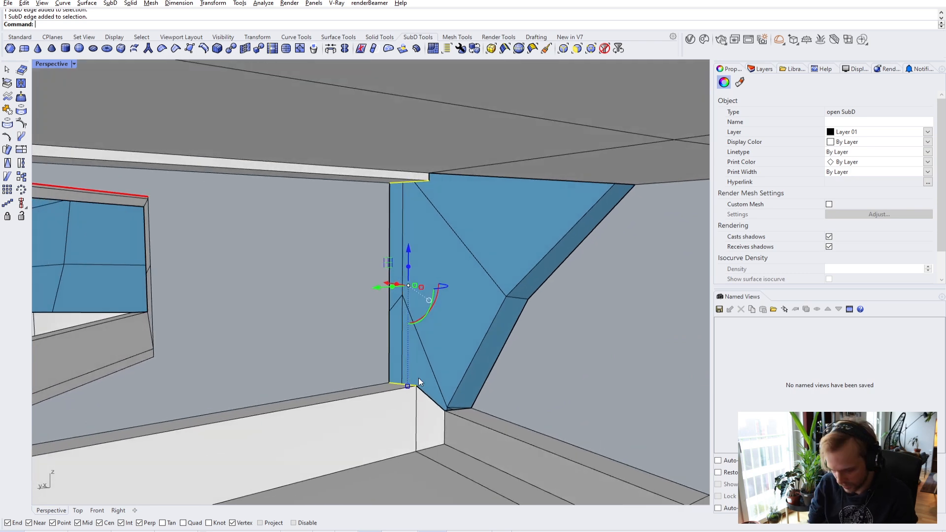
key("Return")
right_click_drag(406, 329, 250, 310)
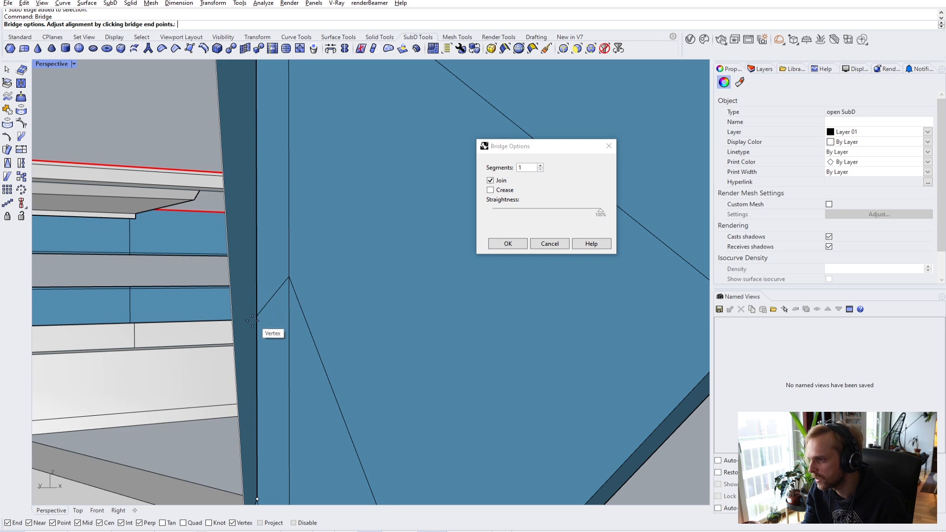
scroll(257, 322, "down", 2)
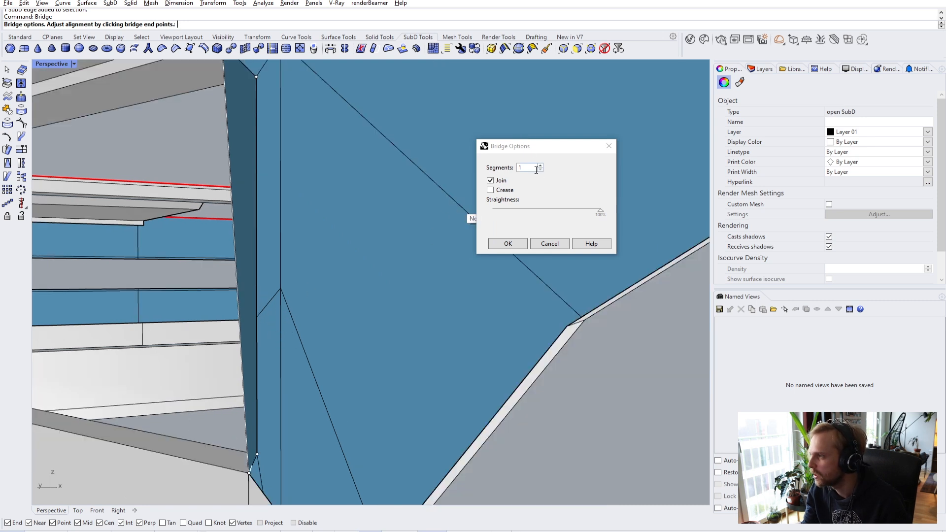
left_click(541, 166)
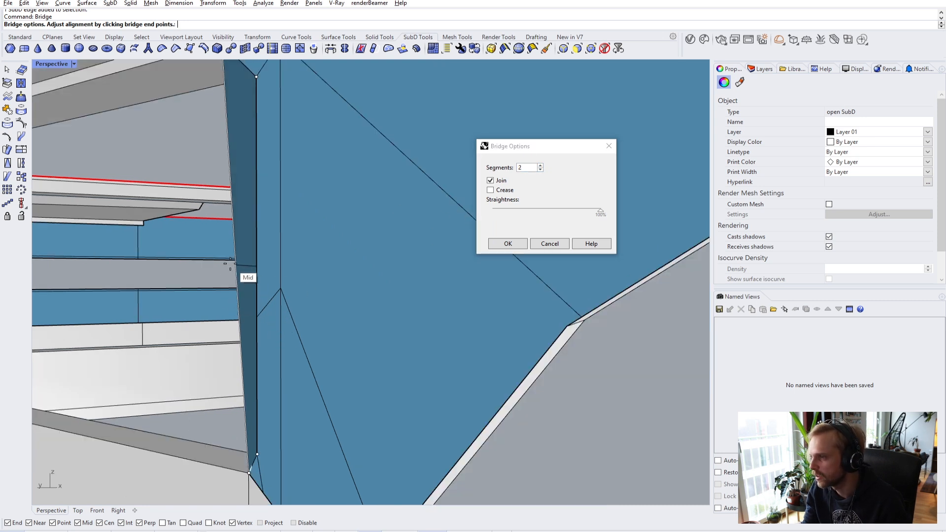
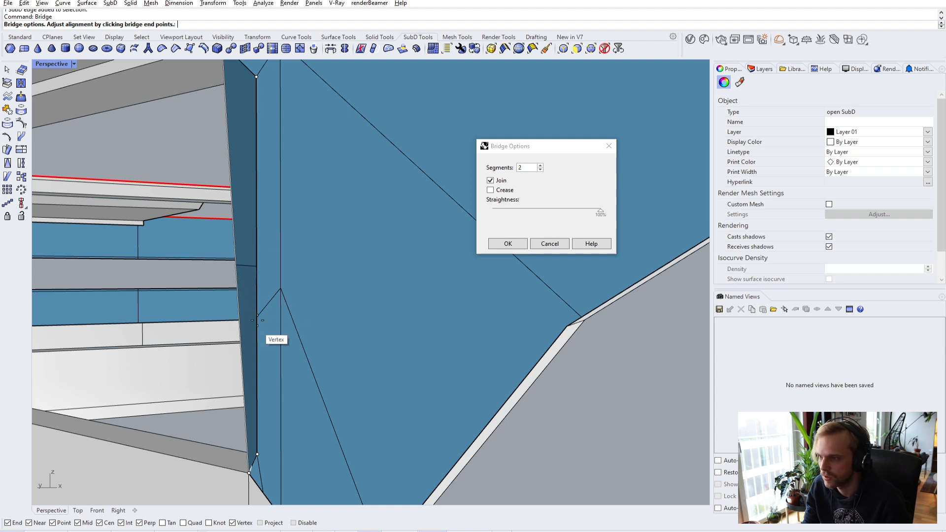
- Confirm the two-segment bridge across the wall corner gap
left_click(508, 244)
left_click(256, 265)
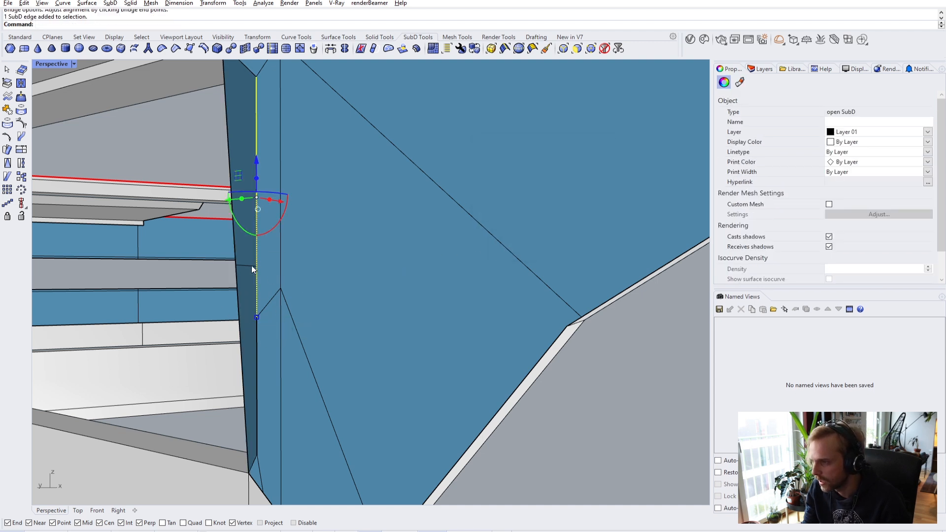
key("Escape")
- Move the misaligned vertical edge from its midpoint down onto the lower vertex
left_click(247, 267)
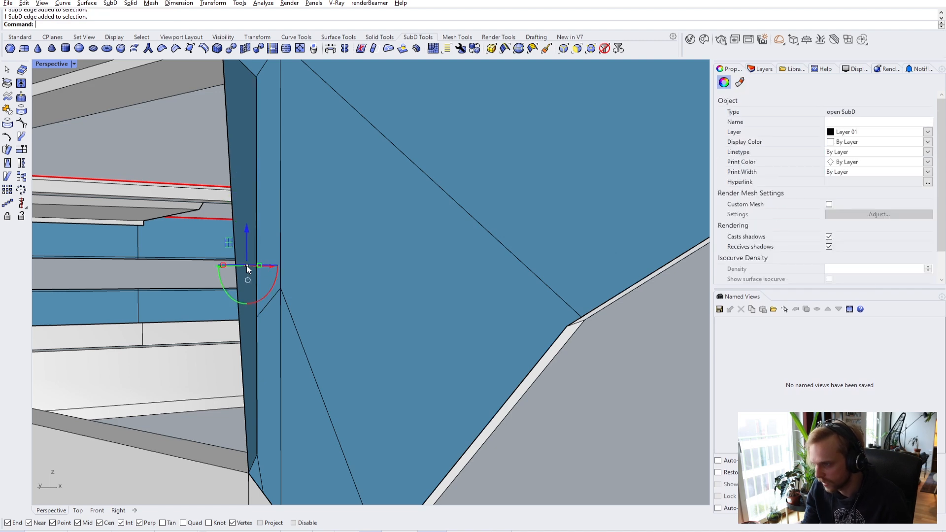
type("m")
key("Return")
left_click(256, 266)
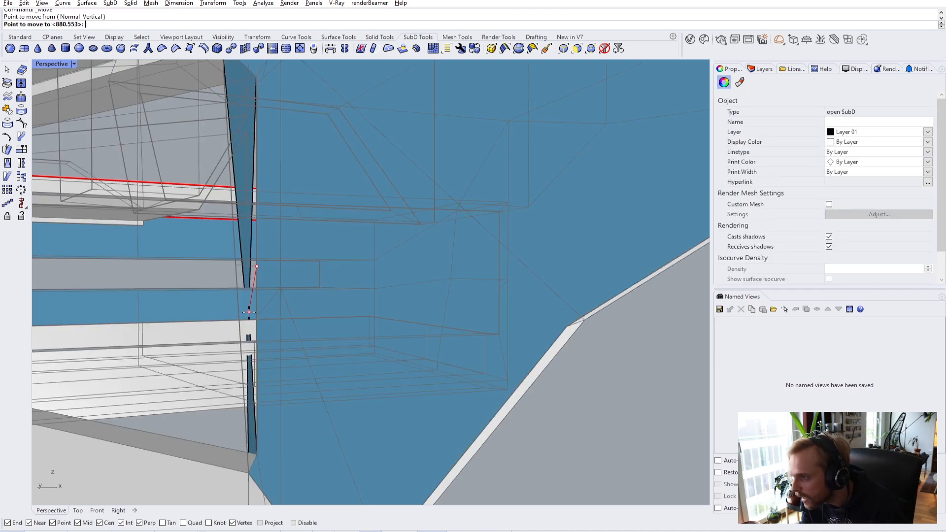
left_click(256, 316)
key("Escape")
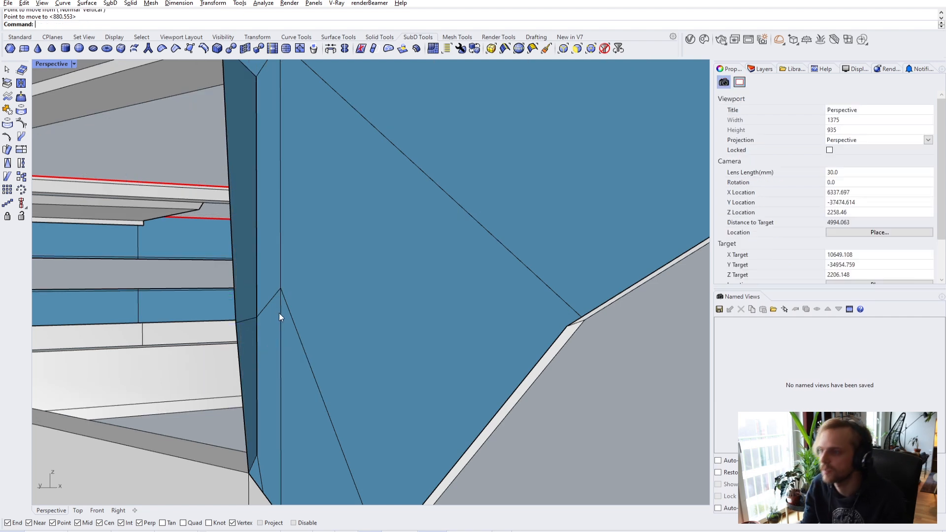
scroll(251, 315, "up", 2)
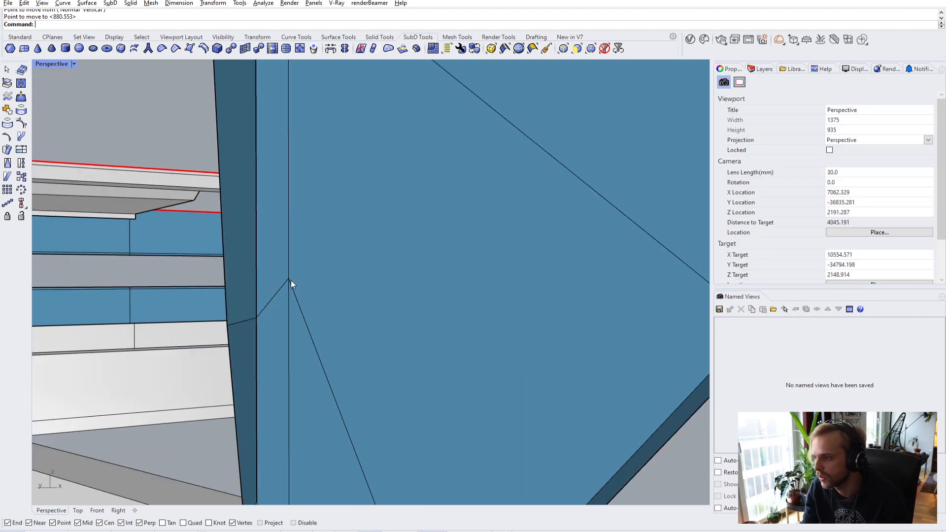
scroll(291, 280, "down", 3)
scroll(333, 286, "down", 6)
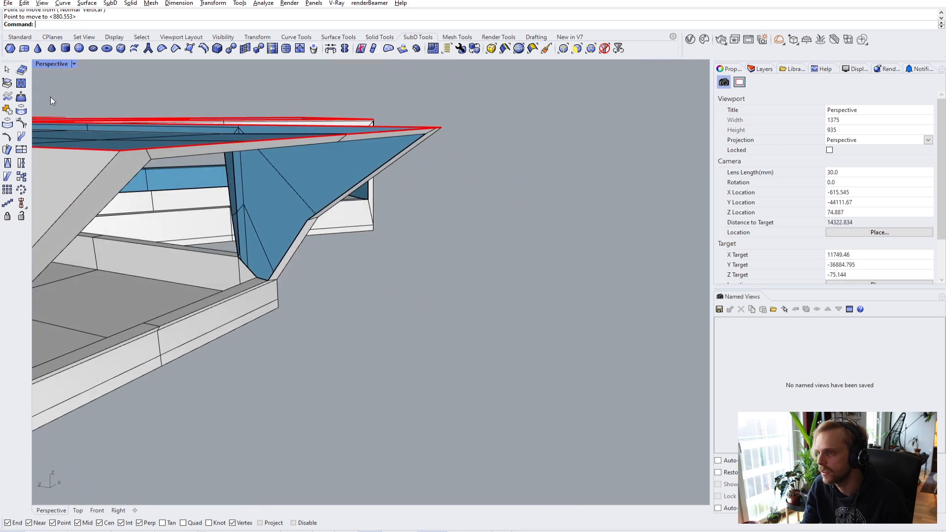
left_click(19, 39)
left_click(8, 83)
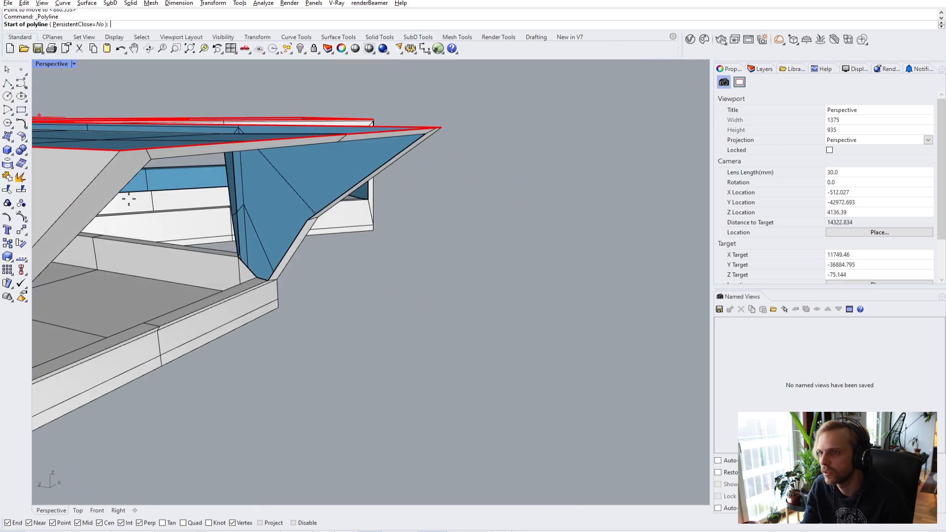
left_click(342, 415)
left_click(393, 383)
key("Return")
left_click(369, 357)
left_click(417, 405)
key("Return")
right_click_drag(425, 404, 48, 113)
left_click(7, 84)
scroll(374, 351, "up", 4)
left_click(387, 428)
left_click(455, 395)
key("Return")
key("Return")
left_click(456, 395)
left_click(439, 322)
key("Return")
key("Return")
left_click(456, 396)
left_click(544, 398)
key("Return")
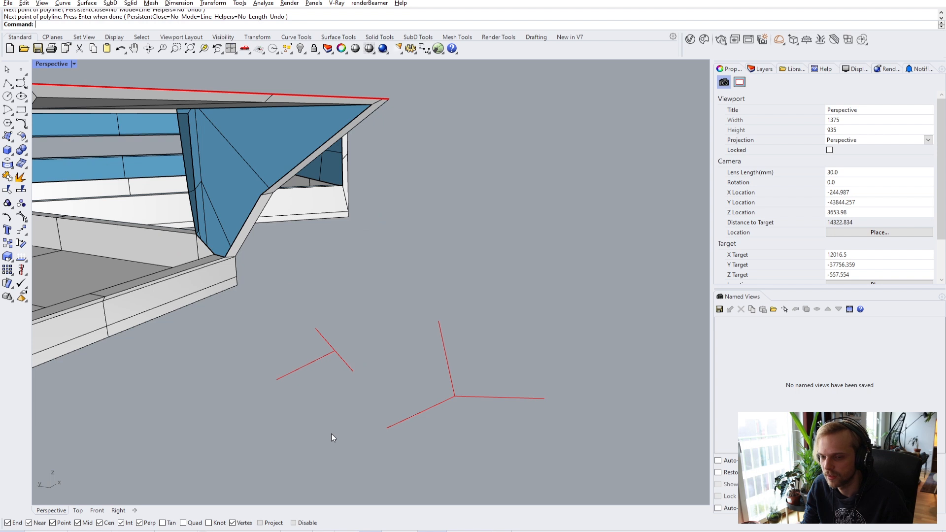
left_click(453, 400)
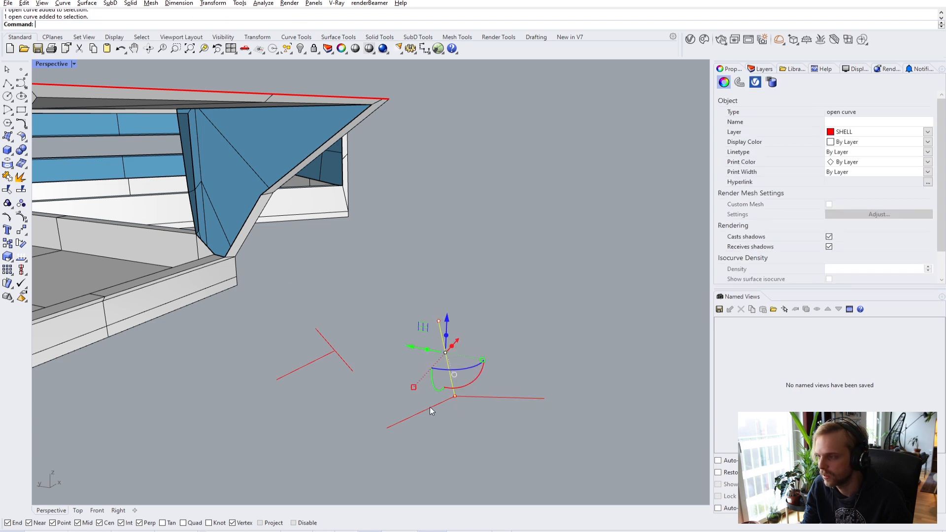
left_click(341, 364)
left_click(304, 366)
left_click(438, 434)
left_click_drag(238, 311, 236, 310)
key("Delete")
right_click_drag(259, 298, 239, 268)
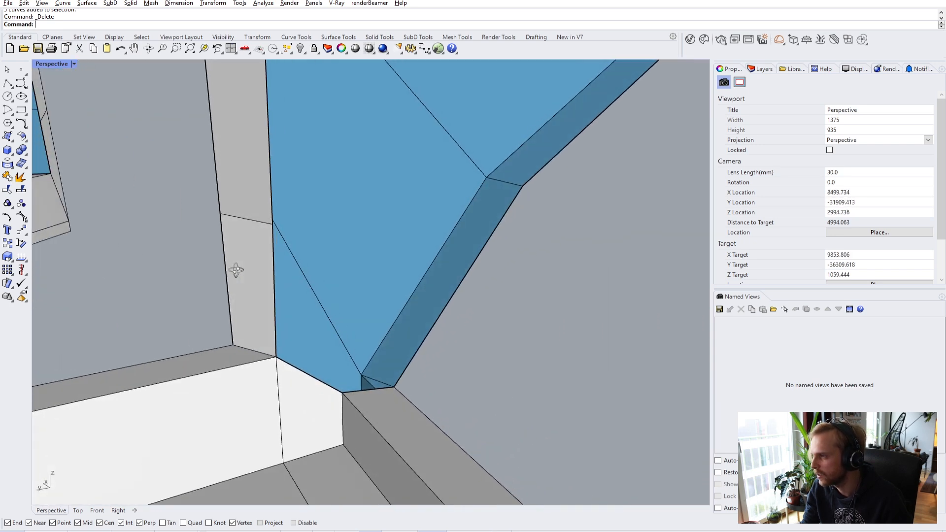
- Stitch the two selected junction vertices together at their average position
left_click_drag(190, 197, 222, 231)
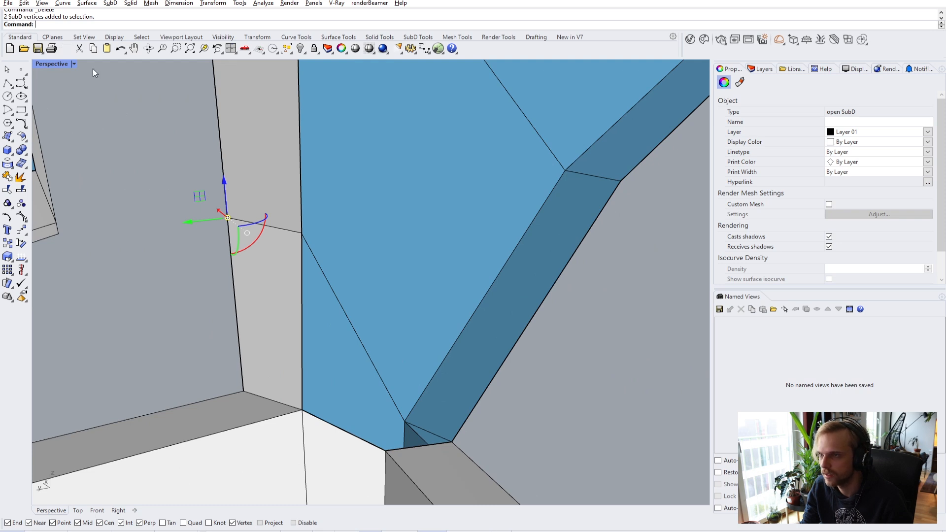
key("Return")
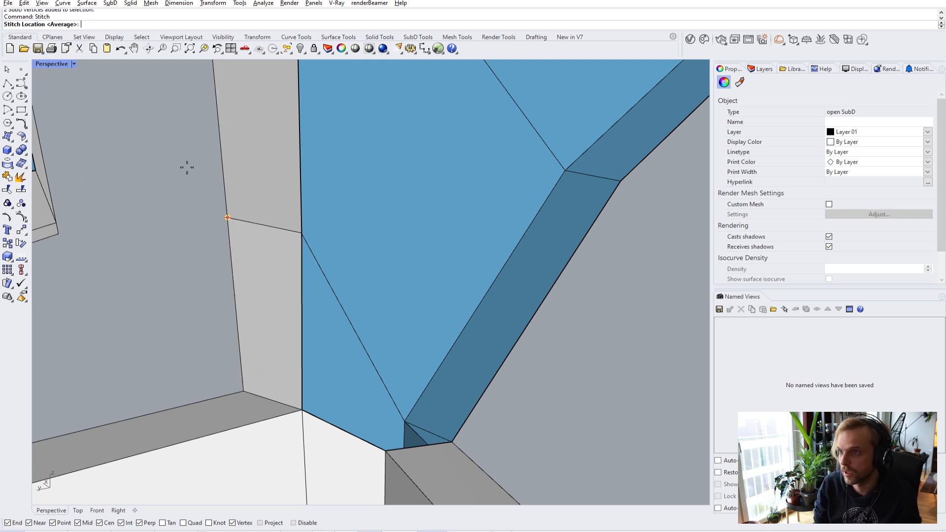
key("Return")
key("Escape")
scroll(185, 190, "down", 3)
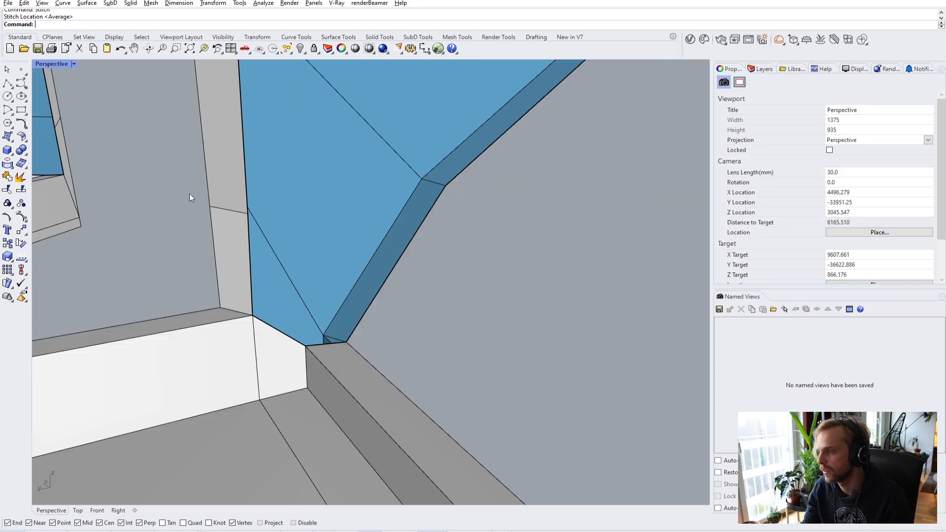
- Check the stitched junction in smooth preview, then return to flat display
key("Tab")
right_click_drag(208, 212, 280, 305)
key("Tab")
scroll(203, 143, "up", 2)
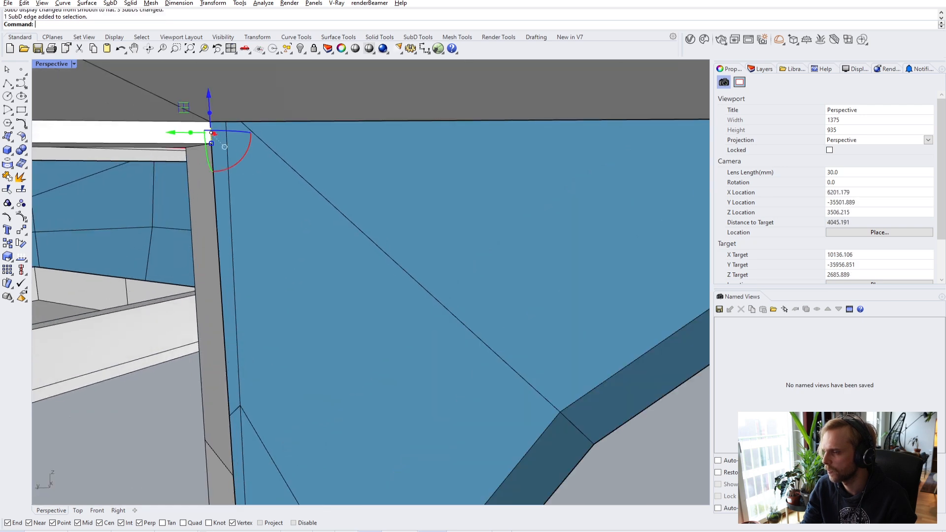
- Try bridging the two roof rim edges, then undo the unwanted bridge
left_click(212, 131, "ctrl+shift")
scroll(222, 143, "down", 2)
right_click_drag(236, 152, 382, 223)
left_click(484, 197, "ctrl+shift")
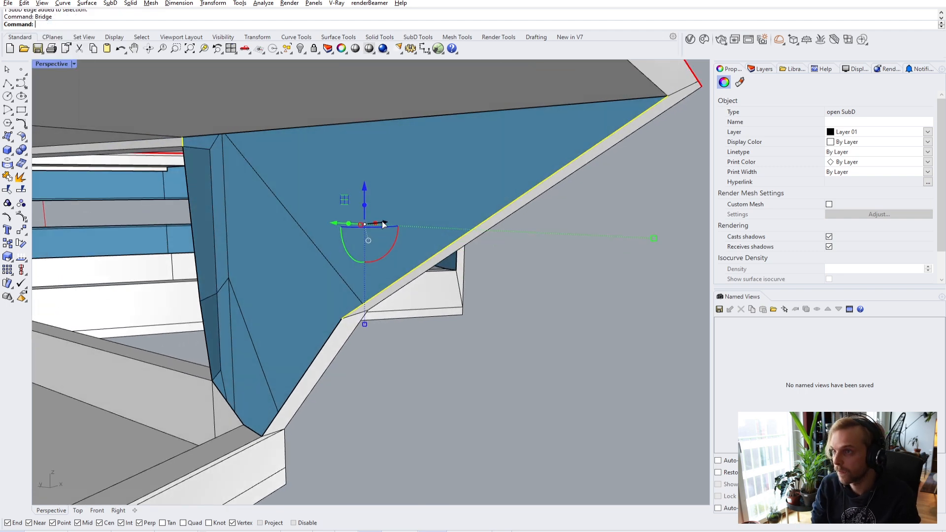
key("Return")
key("Return")
right_click_drag(378, 212, 393, 209)
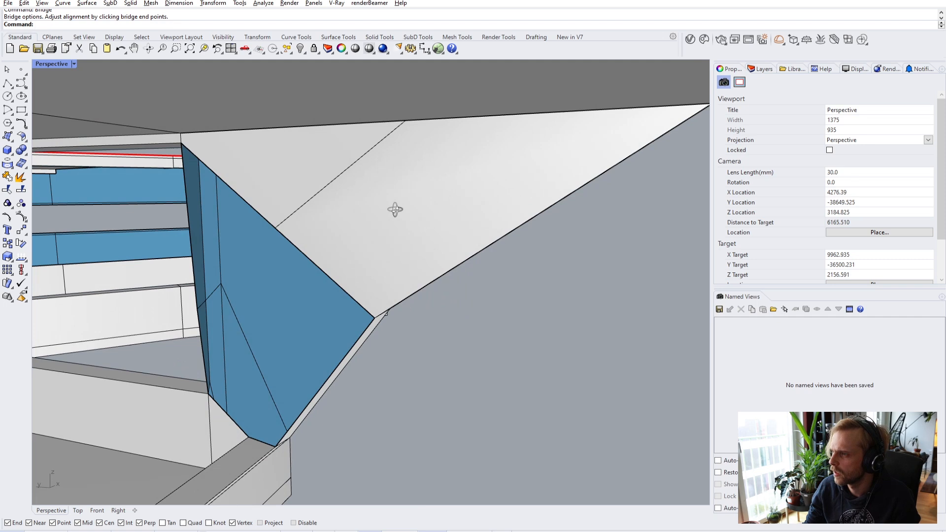
key("ctrl+z")
- Fill the triangular roof gap with a single-segment bridge between its opposite edges
left_click(185, 138, "ctrl+shift")
scroll(219, 156, "down", 6)
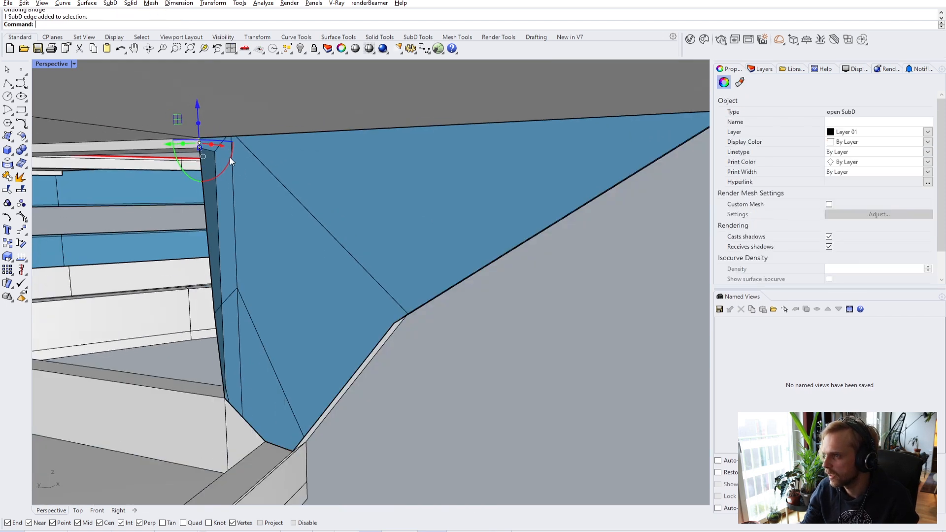
right_click_drag(516, 261, 468, 249)
left_click(468, 249, "ctrl+shift")
right_click(468, 248)
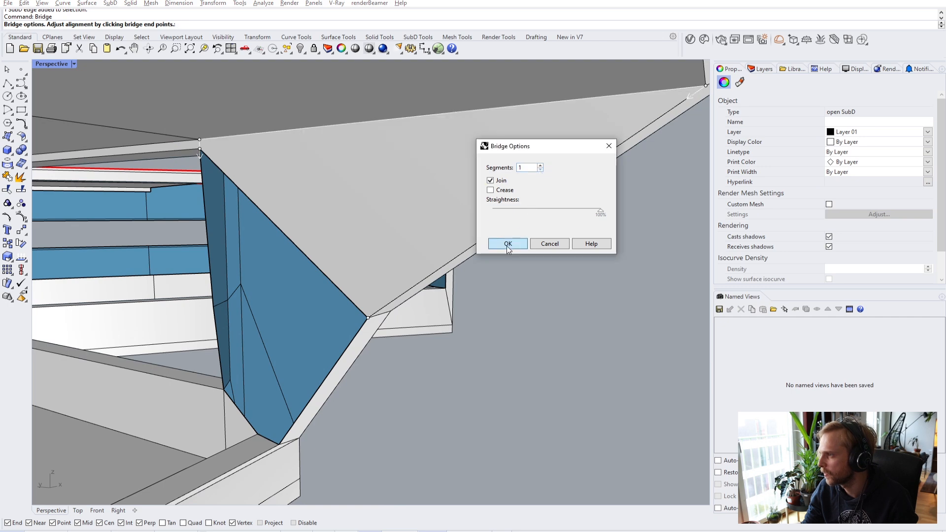
left_click(508, 244)
right_click_drag(564, 371, 265, 245)
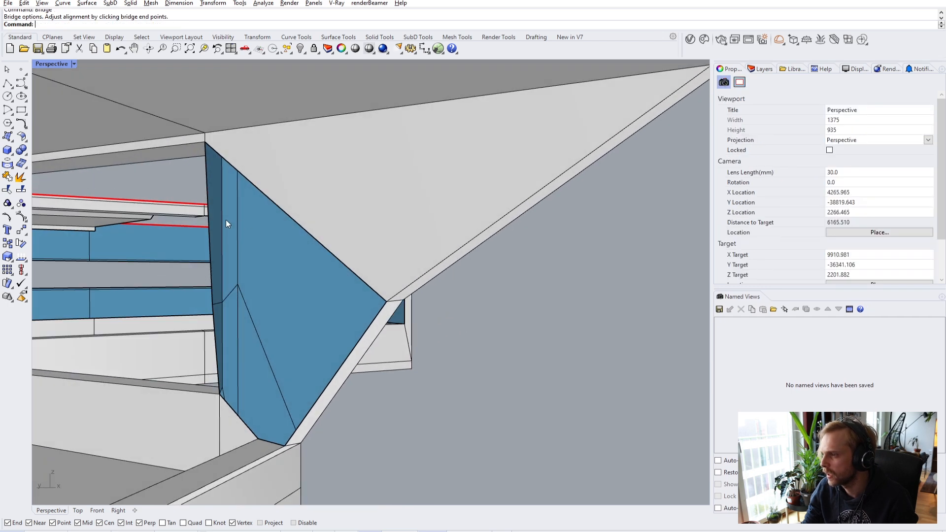
right_click_drag(226, 220, 217, 213)
- Bridge the side gap between the vertical and diagonal edges
left_click(212, 212, "ctrl+shift")
left_click(374, 324, "ctrl+shift")
right_click(485, 399)
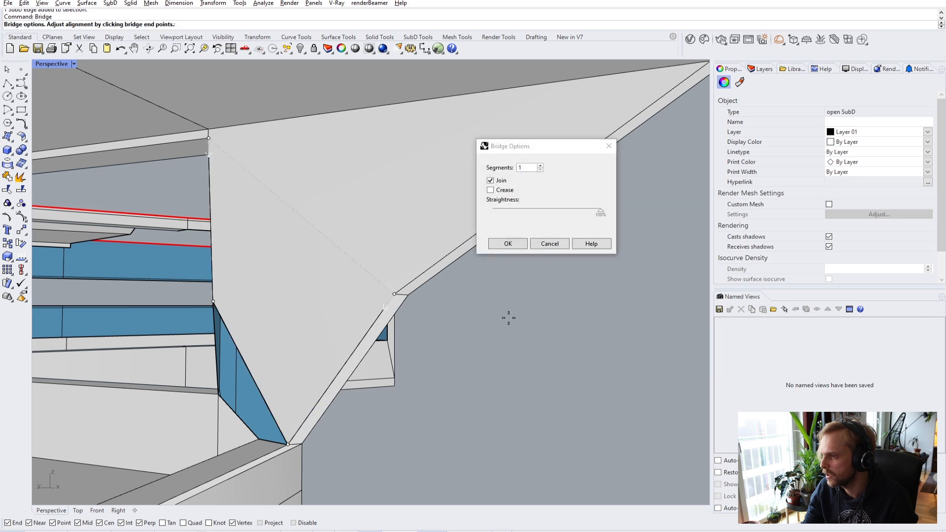
left_click(509, 243)
- Close the bottom corner by bridging the bottom edge to the left edge
right_click_drag(433, 370, 351, 310)
left_click(354, 310, "ctrl+shift")
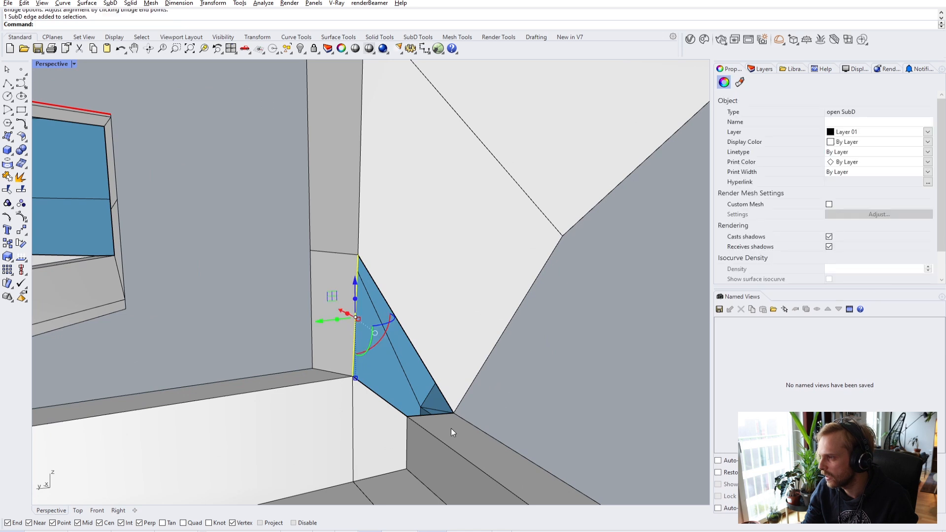
right_click_drag(456, 431, 434, 410)
left_click(436, 410, "ctrl+shift")
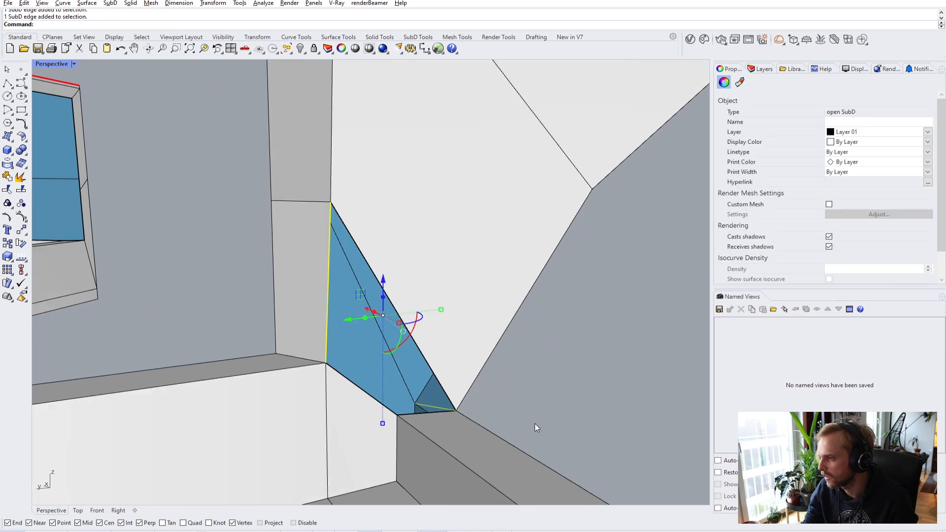
scroll(424, 412, "up", 5)
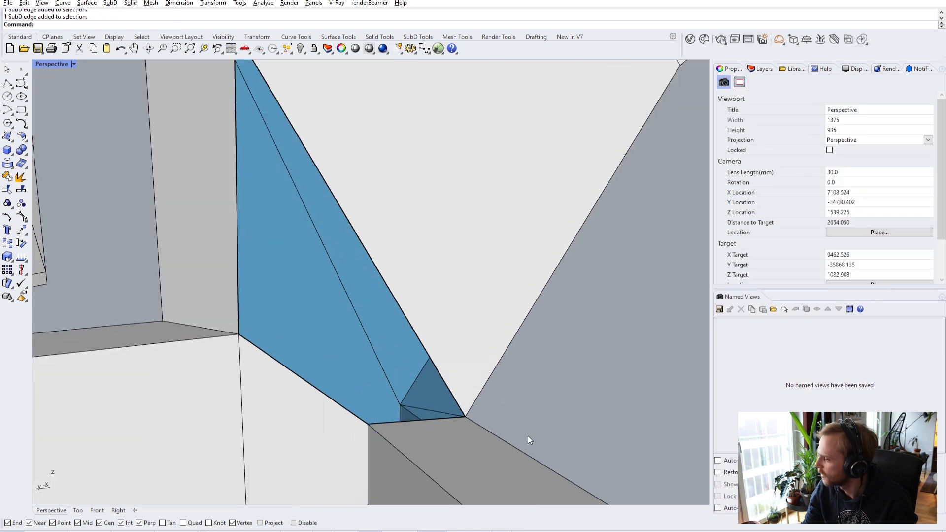
scroll(431, 431, "up", 5)
left_click(391, 419, "ctrl+shift")
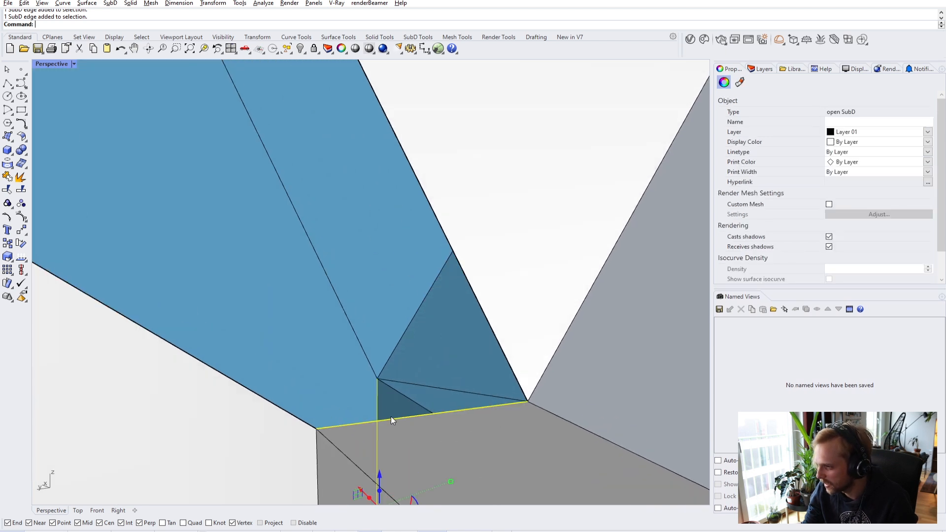
left_click(376, 398, "ctrl")
scroll(375, 397, "down", 5)
type("bridge")
key("Return")
left_click(264, 274)
left_click(501, 243)
scroll(553, 297, "down", 10)
- View the bridged shell in smooth SubD display
key("Tab")
right_click_drag(440, 302, 335, 301)
scroll(321, 296, "up", 8)
- Select the clipping plane and slide it up through the shell
scroll(335, 302, "down", 8)
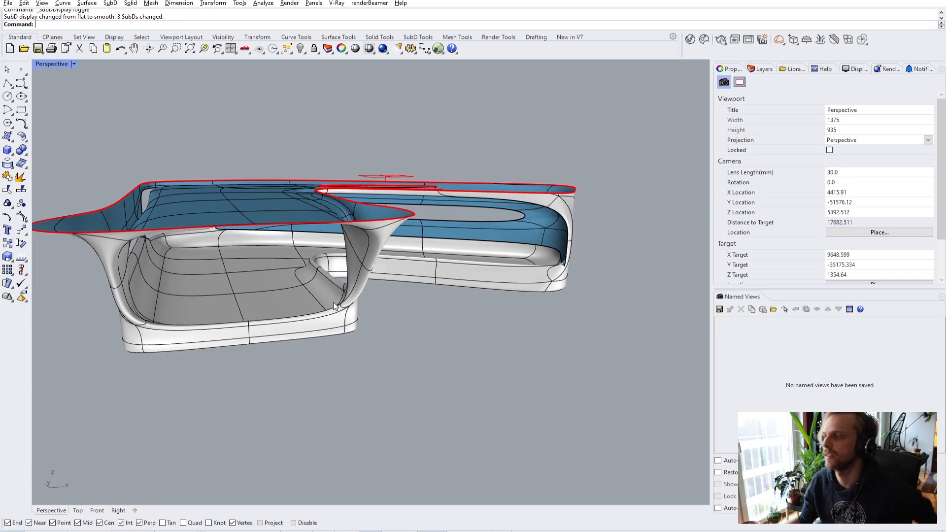
right_click_drag(324, 295, 617, 241)
scroll(212, 250, "up", 5)
left_click(521, 238)
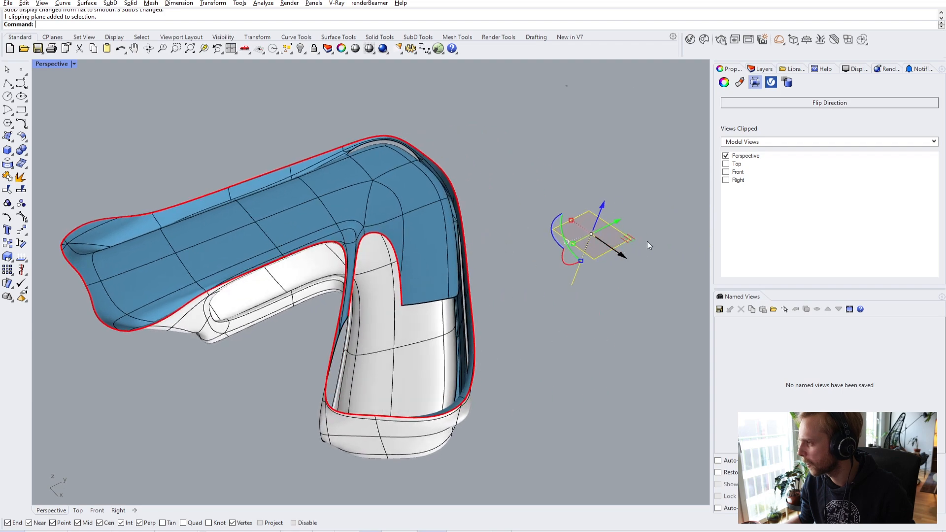
left_click_drag(628, 238, 223, 292)
right_click_drag(222, 292, 484, 243)
- Inspect the clipped section from several angles, nudging the clipping plane slightly higher
left_click_drag(484, 243, 478, 263)
right_click_drag(478, 263, 336, 369)
right_click_drag(398, 310, 307, 414)
left_click_drag(281, 388, 267, 365)
right_click_drag(362, 370, 472, 259)
right_click_drag(263, 303, 227, 215)
- Return the SubD to flat display and raise the clipping plane to expose the roof
key("Tab")
left_click_drag(206, 211, 211, 208)
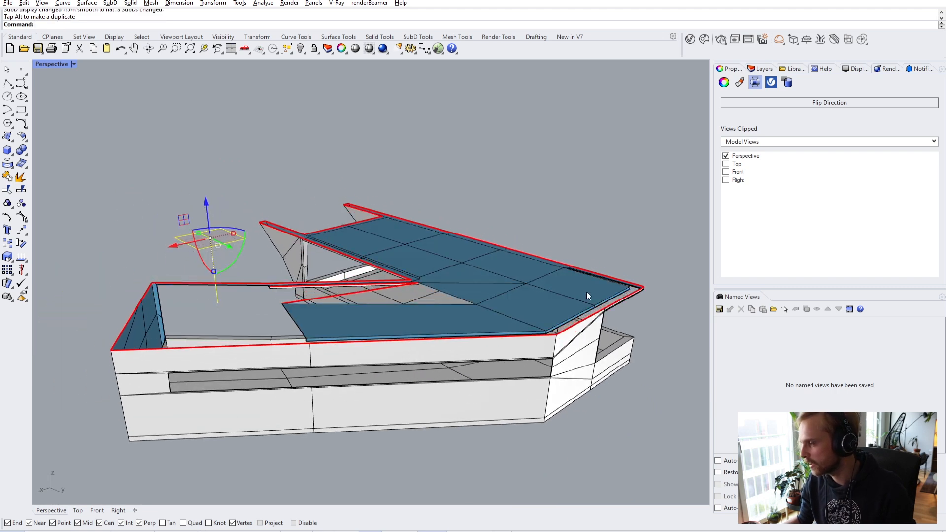
right_click_drag(583, 296, 493, 264)
- Bridge the upper and lower edges of the wall opening
left_click(492, 264)
scroll(341, 185, "up", 5)
right_click_drag(341, 185, 413, 237)
scroll(414, 237, "up", 5)
right_click_drag(512, 269, 425, 257)
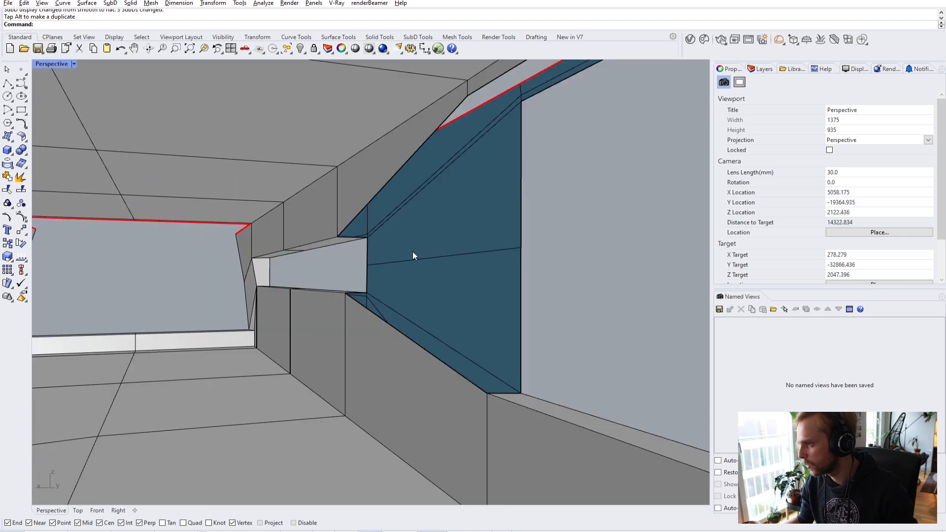
left_click(380, 193, "ctrl+shift")
left_click(409, 340, "ctrl+shift")
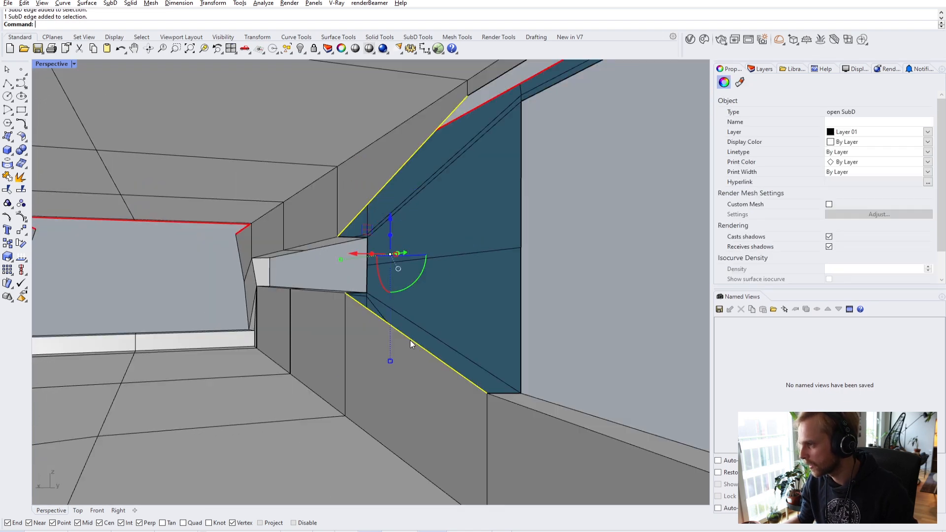
key("Return")
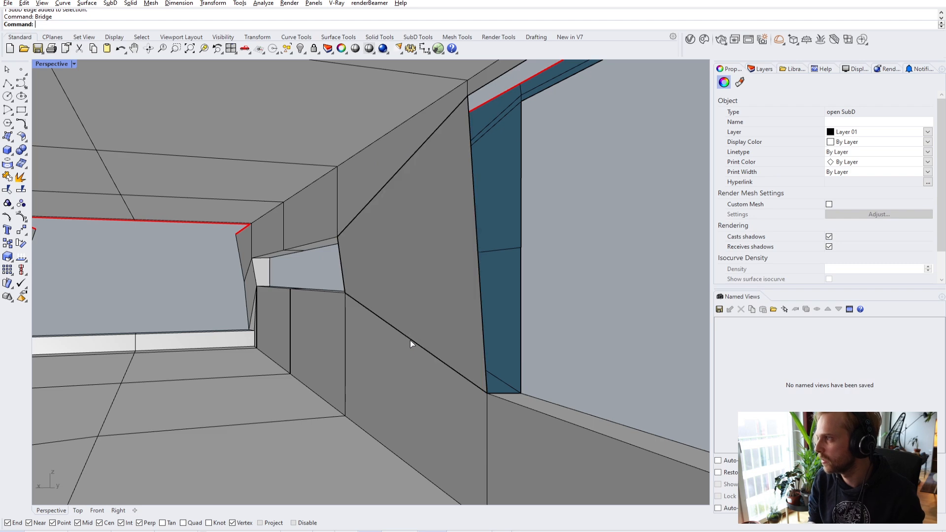
key("Return")
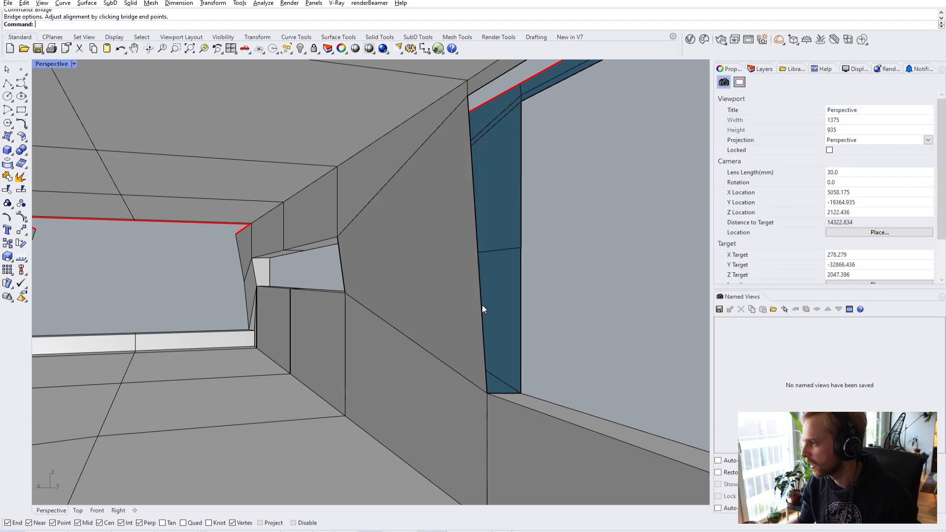
- Inspect the new bridge face, then undo that bridge
right_click_drag(534, 275, 384, 276)
scroll(516, 285, "up", 3)
scroll(667, 276, "down", 2)
right_click_drag(668, 277, 206, 282, "shift")
scroll(519, 280, "up", 3)
mouse_move(241, 251)
right_mouse_down()
mouse_move(148, 268)
mouse_move(214, 264)
mouse_move(222, 281)
mouse_move(246, 264)
right_mouse_up()
left_click(214, 265, "ctrl+shift")
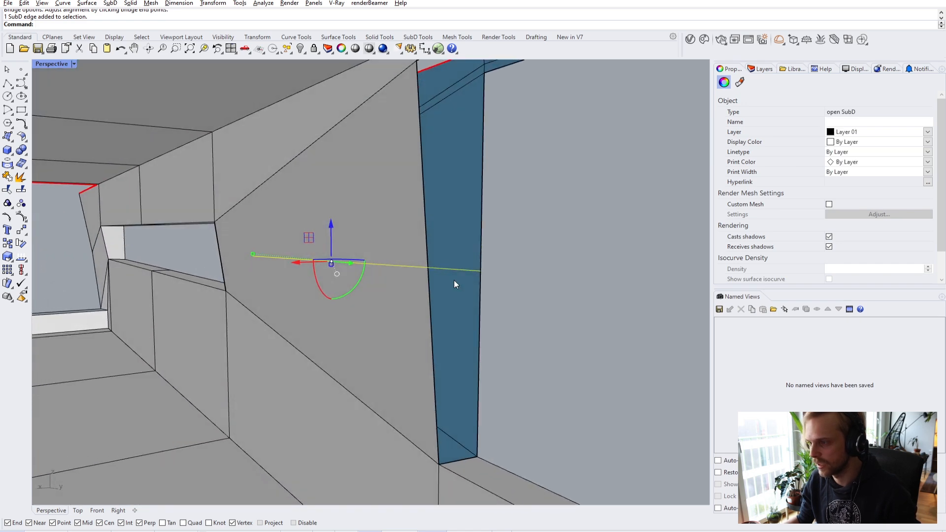
left_click(566, 289)
key("ctrl+z")
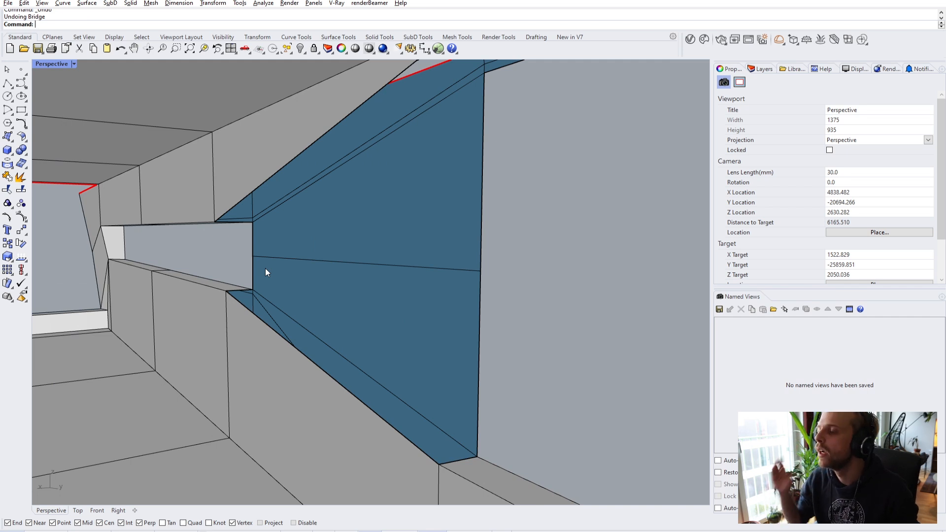
- Re-bridge the opening's two edges with a 2-segment Bridge
left_click(286, 170, "ctrl+shift")
left_click(274, 332, "ctrl+shift")
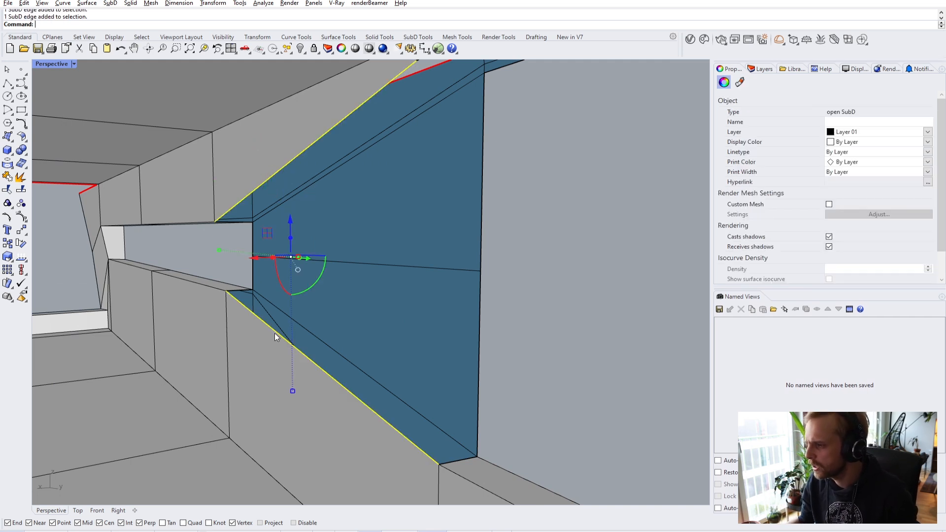
type("Bridge")
key("Return")
left_click(541, 166)
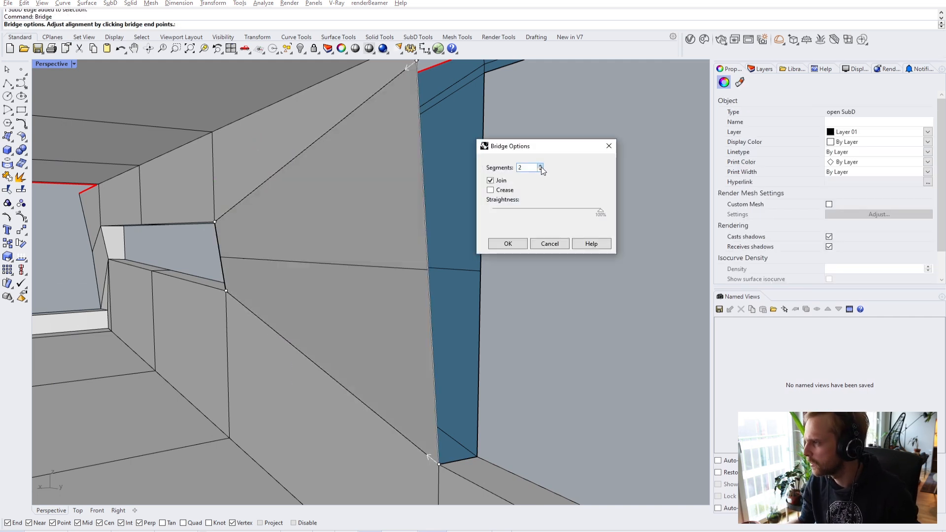
left_click(504, 245)
- Try bridging the blue face's left and right edges, then undo it
right_click_drag(460, 234, 429, 214)
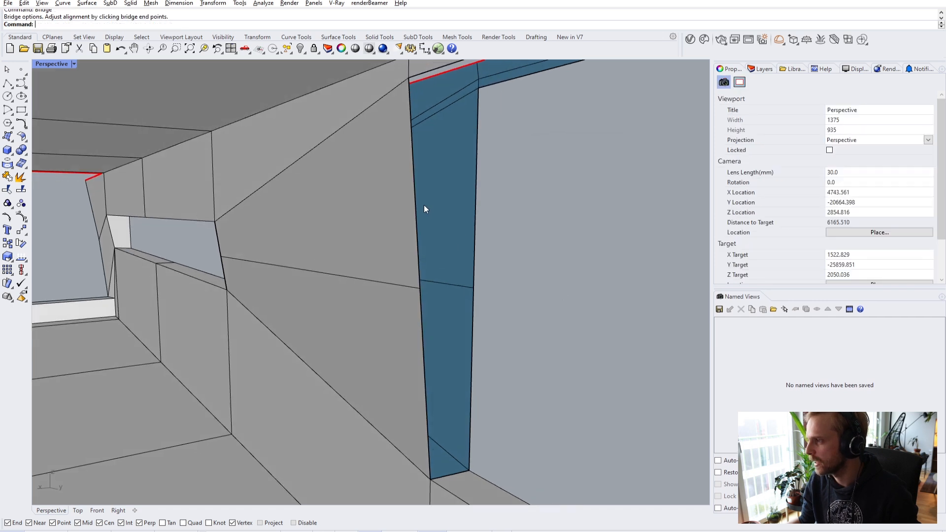
left_click(416, 195, "ctrl+shift")
left_click(475, 200, "ctrl+shift")
key("Return")
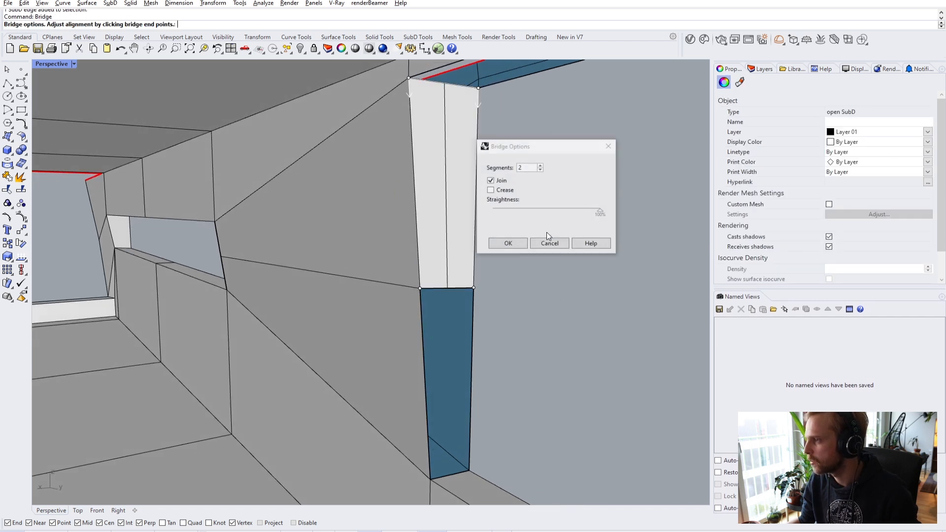
left_click(517, 243)
key("ctrl+z")
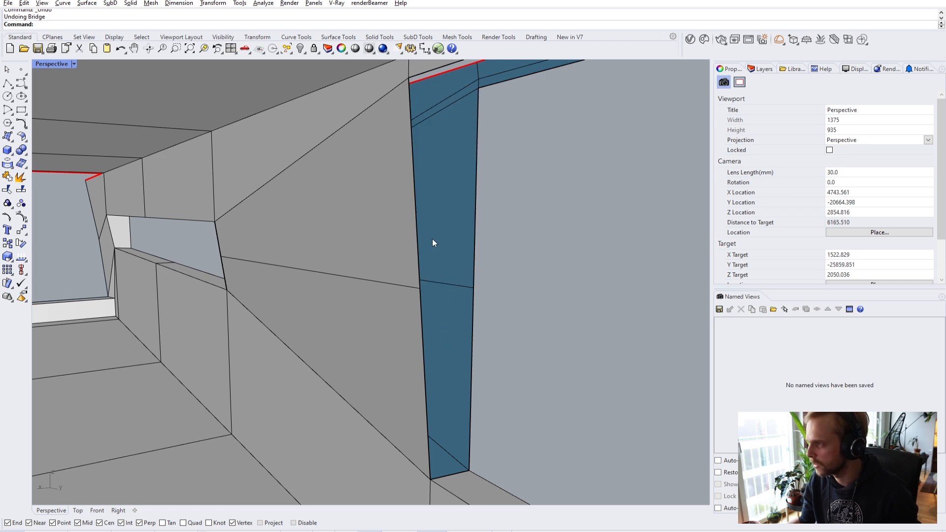
- Bridge the blue face's two side edges with a single-segment bridge
key("Return")
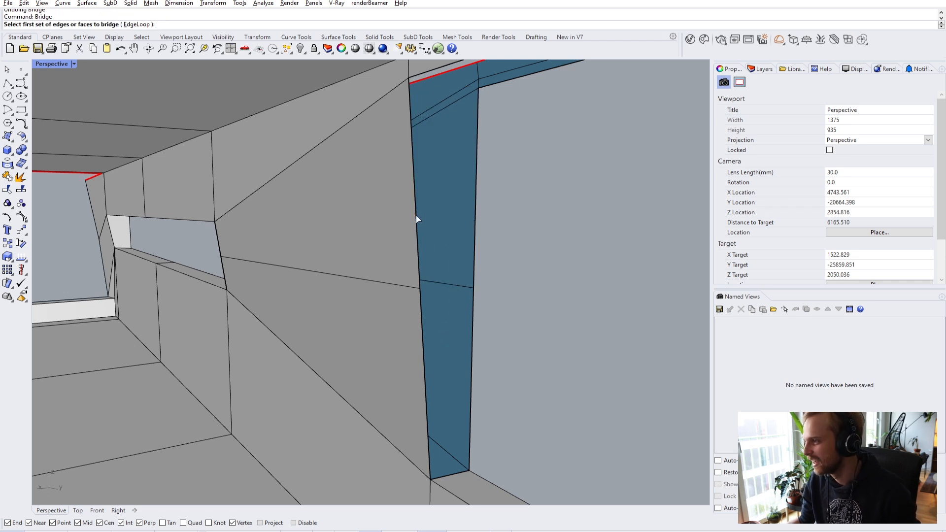
left_click(416, 215)
left_click(474, 212)
key("Escape")
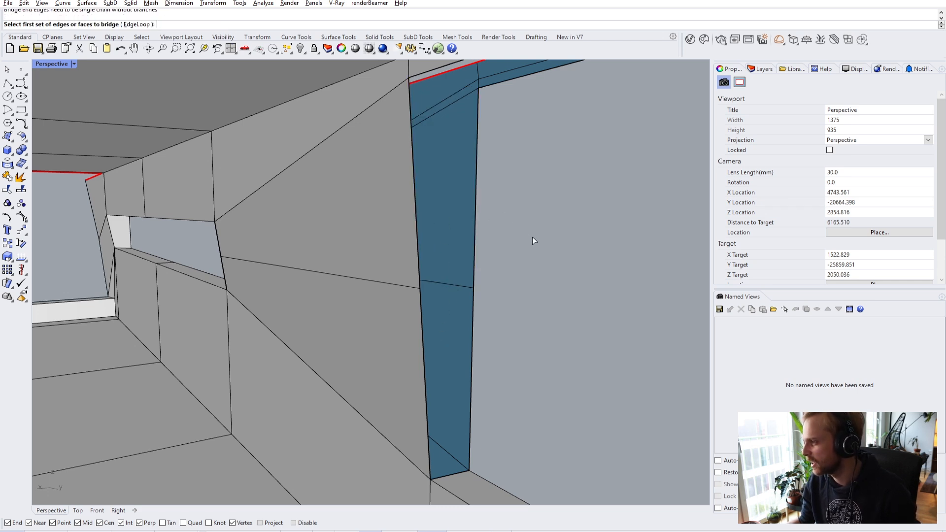
left_click(419, 240)
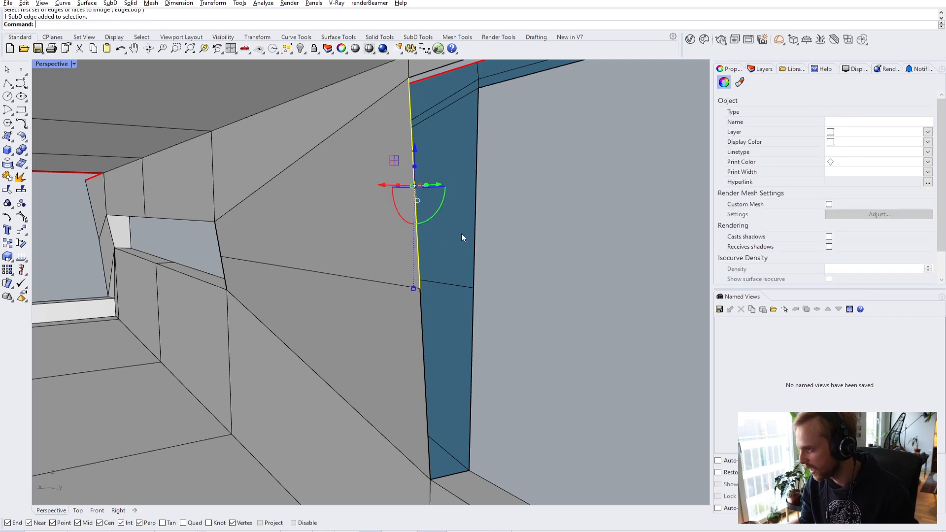
left_click(474, 233)
key("Return")
left_click(541, 170)
left_click(507, 244)
- Bridge the next pair of blue face edges lower down
left_click(426, 345, "ctrl+shift")
left_click(473, 327, "ctrl+shift")
key("Return")
left_click(507, 244)
- Bridge the two lower edges of the blue strip
right_click_drag(507, 244, 362, 288)
scroll(362, 288, "up", 2)
left_click(318, 310, "ctrl+shift")
left_click(359, 300, "ctrl+shift")
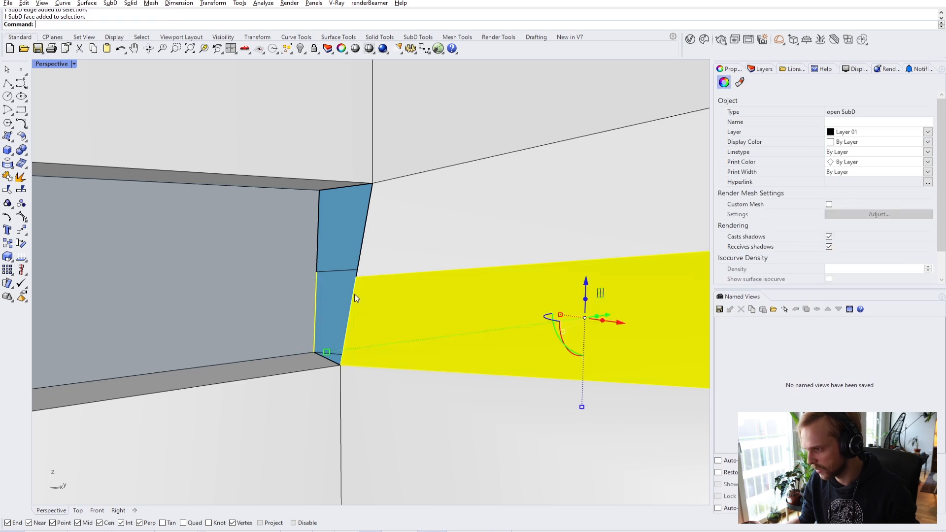
key("Escape")
left_click(352, 301, "ctrl+shift")
left_click(317, 283, "ctrl+shift")
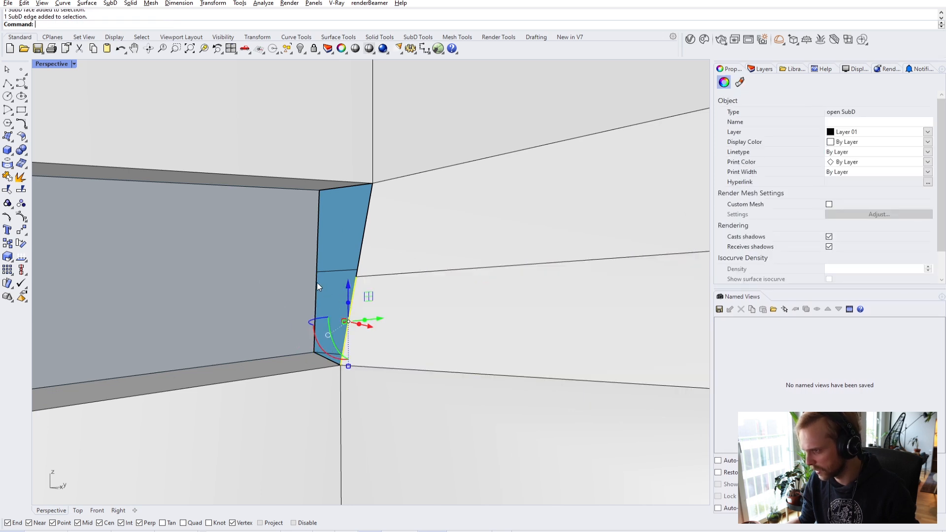
type("Bridge")
key("Return")
left_click(495, 242)
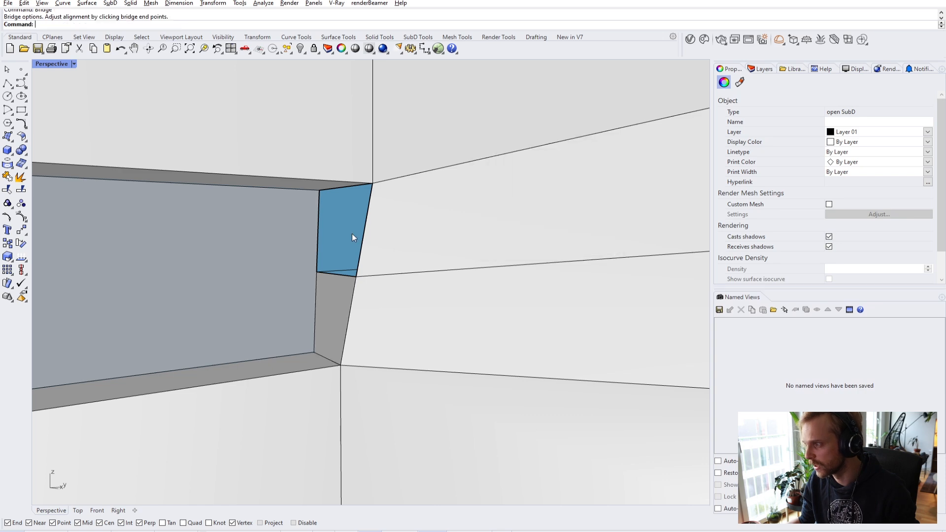
- Bridge the new face's left and right side edges
left_click(365, 228, "ctrl+shift")
left_click(319, 208, "ctrl+shift")
key("Return")
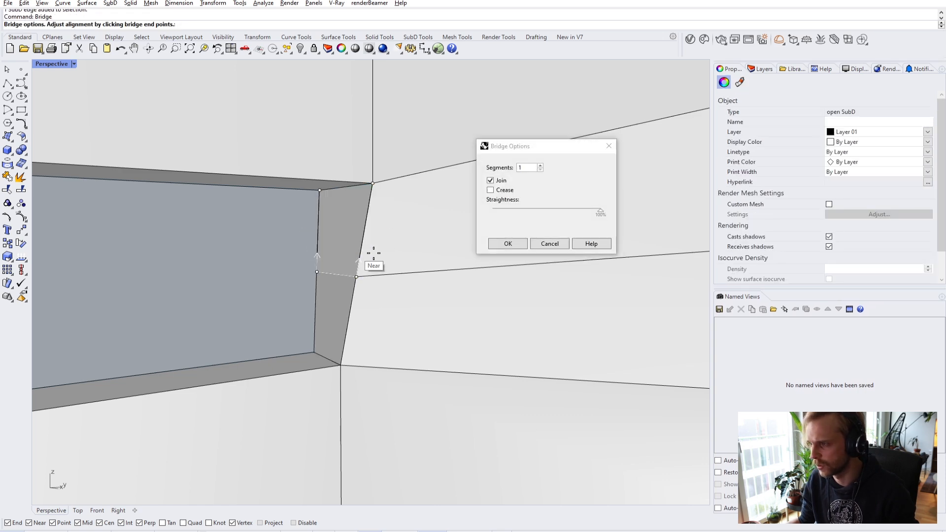
left_click(498, 246)
- Bridge the opposite edges of the roof gap
right_click_drag(435, 258, 324, 251)
left_click(321, 239, "ctrl+shift")
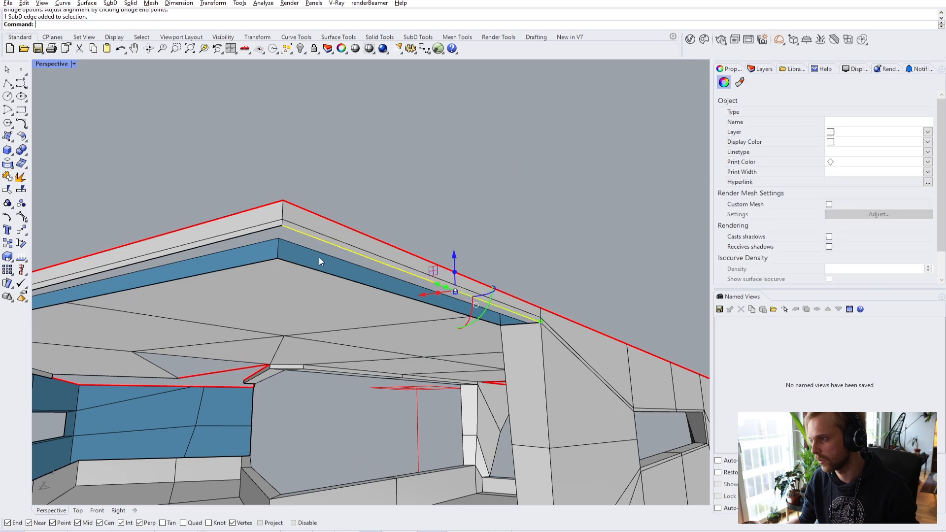
left_click(320, 271, "ctrl+shift")
key("Return")
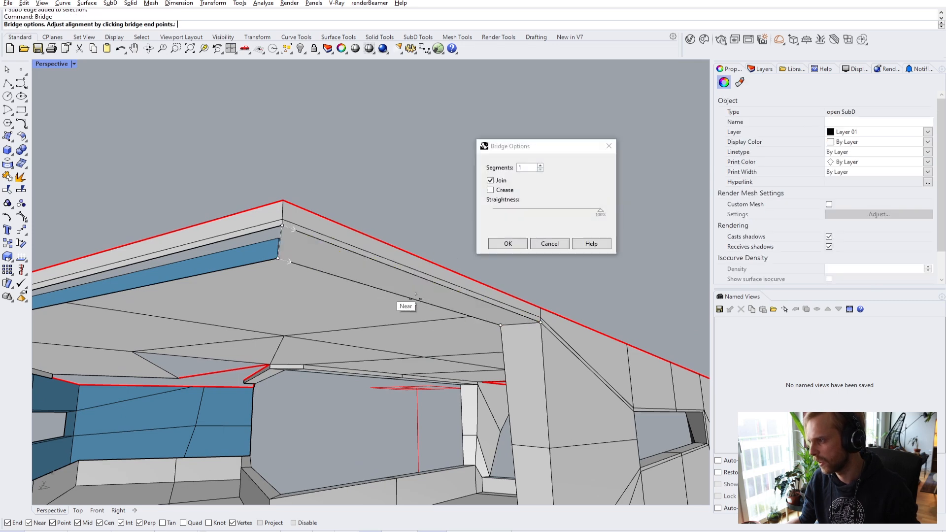
left_click(507, 244)
- Bridge the opposite edges of the next gap in the shell
right_click_drag(283, 241, 247, 240)
left_click(251, 242, "ctrl+shift")
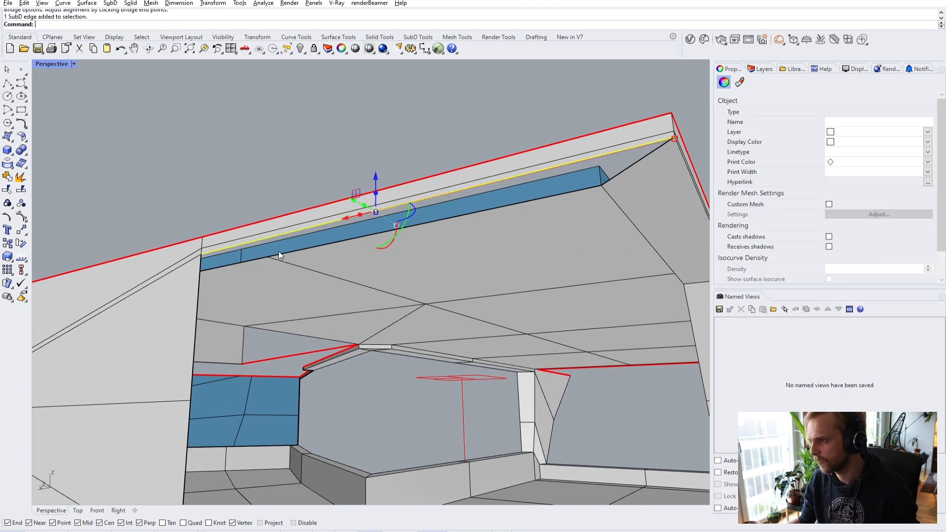
left_click(330, 243, "ctrl+shift")
scroll(333, 242, "down", 3)
right_click_drag(332, 247, 202, 253)
scroll(202, 254, "up", 3)
key("Return")
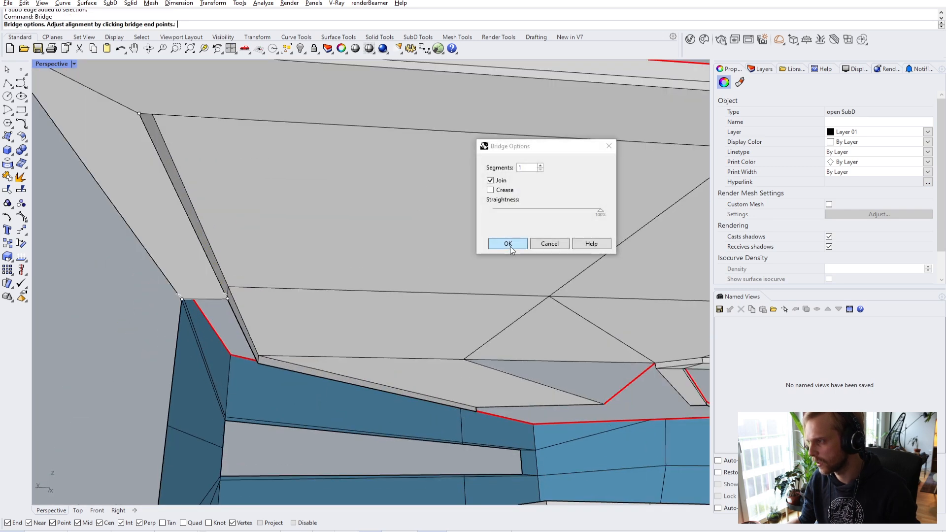
left_click(508, 244)
- Bridge the short corner edge to its opposite edge to close the last corner
right_click_drag(410, 289, 401, 310)
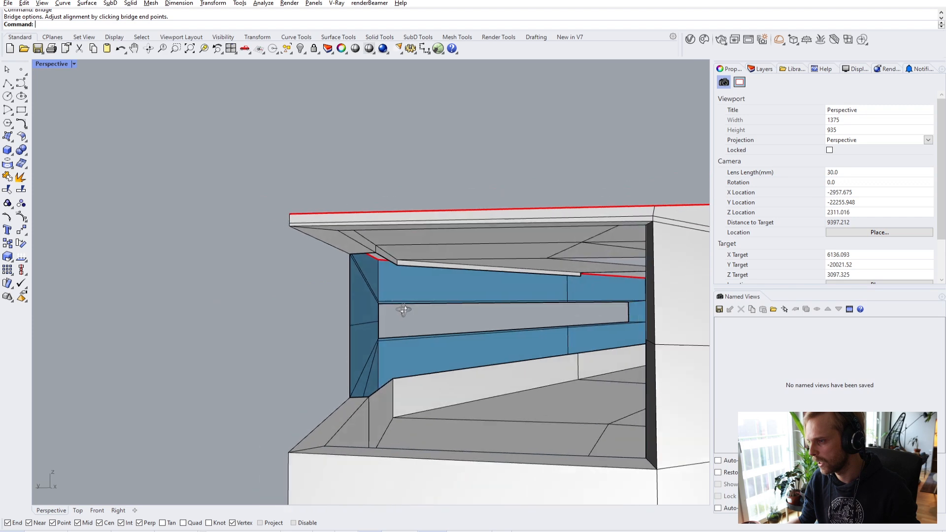
scroll(375, 258, "up", 3)
right_click_drag(375, 259, 364, 297)
left_click(368, 250, "ctrl+shift")
left_click(371, 404, "ctrl+shift")
key("Return")
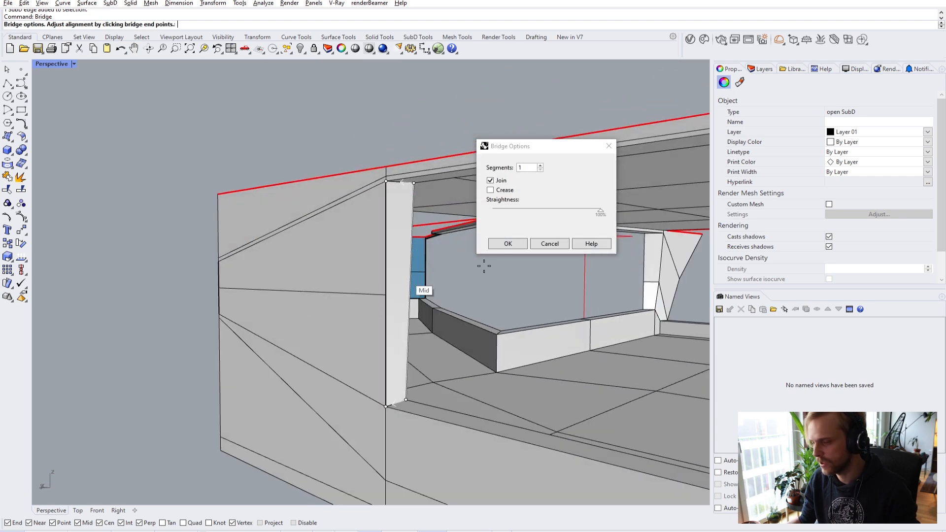
left_click(507, 243)
- Preview the finished SubD shell in smooth display
right_click_drag(295, 327, 397, 259)
scroll(380, 296, "up", 3)
scroll(357, 308, "down", 4)
key("Tab")
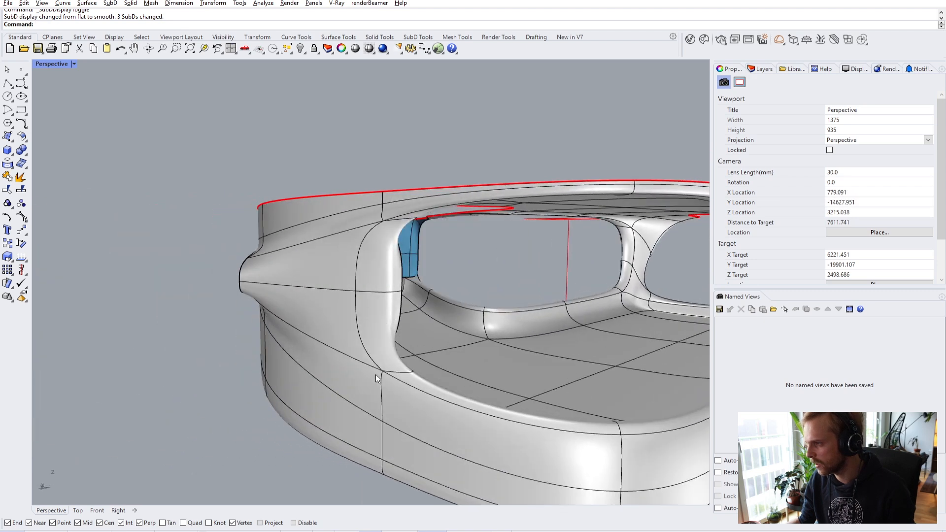
- Toggle the shell between flat and smooth display while orbiting over the deck and inside
key("Tab")
scroll(353, 268, "down", 3)
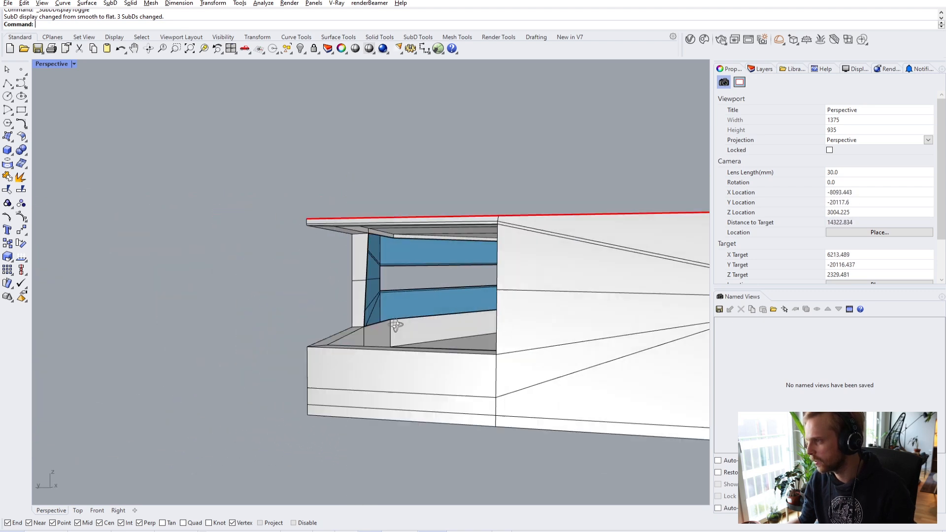
scroll(230, 327, "down", 3)
right_click_drag(390, 335, 482, 345)
key("Tab")
key("Tab")
scroll(477, 317, "up", 5)
right_click_drag(528, 315, 408, 353)
scroll(471, 322, "up", 5)
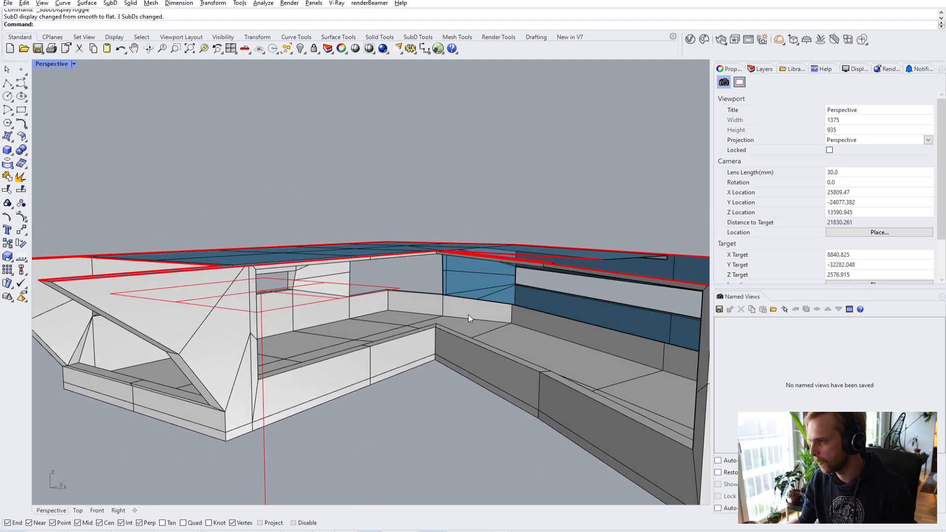
right_click_drag(475, 286, 451, 301)
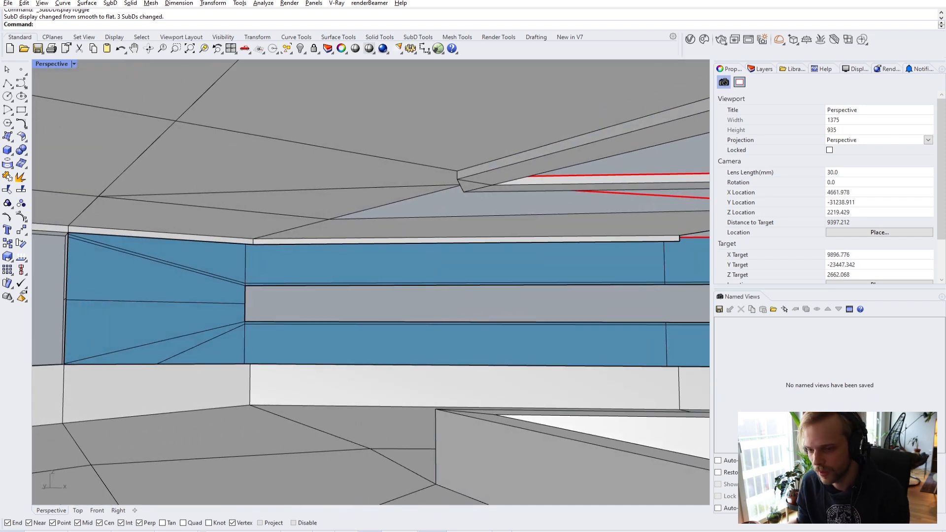
- Orbit around the blue wall to bring its corner into view
right_click_drag(639, 270, 398, 303)
right_click_drag(288, 304, 266, 240)
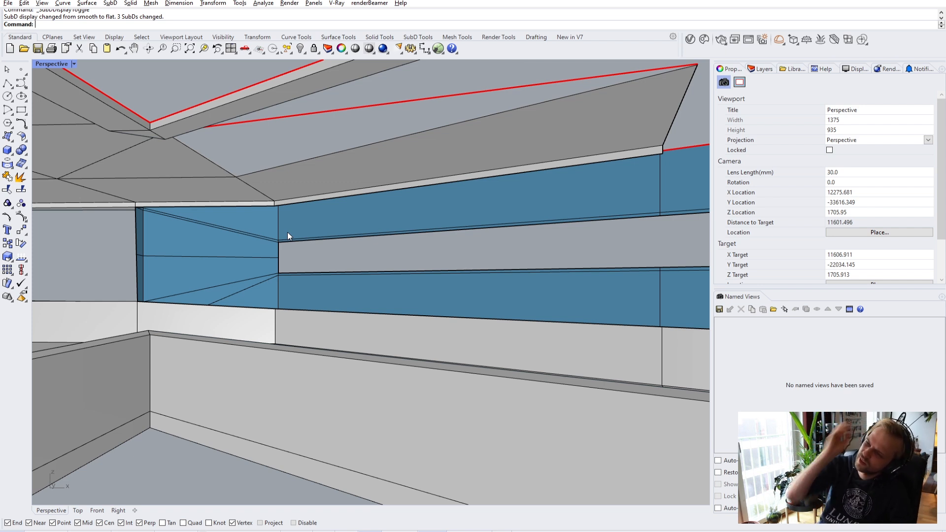
right_click_drag(247, 224, 420, 226)
right_click_drag(372, 228, 155, 234)
scroll(257, 201, "up", 4)
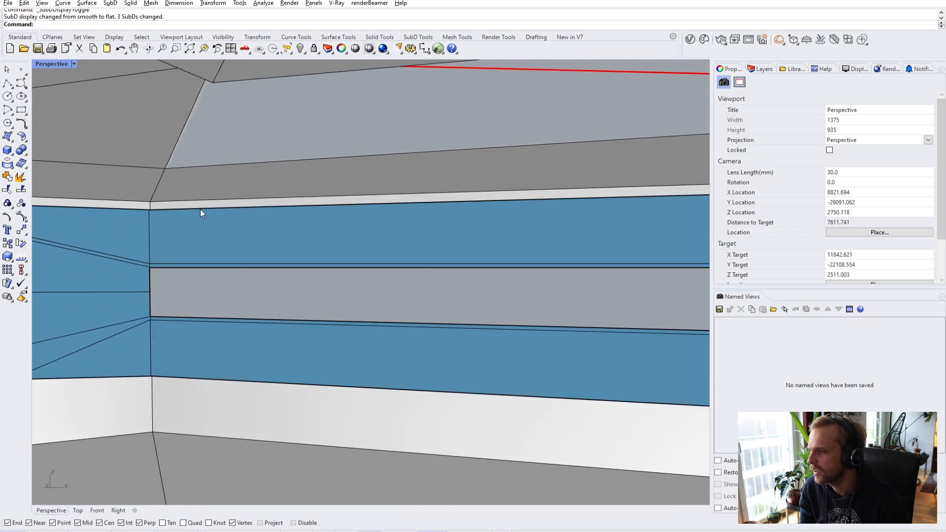
- Select a blue wall edge, inspect along the wall to its end, then clear the selection
left_click(200, 209, "ctrl+shift")
scroll(224, 297, "down", 6)
scroll(297, 293, "up", 2)
right_click_drag(296, 293, 281, 273)
right_click_drag(495, 286, 433, 303, "shift")
scroll(411, 284, "up", 3)
scroll(440, 295, "down", 5)
key("Escape")
scroll(439, 295, "up", 3)
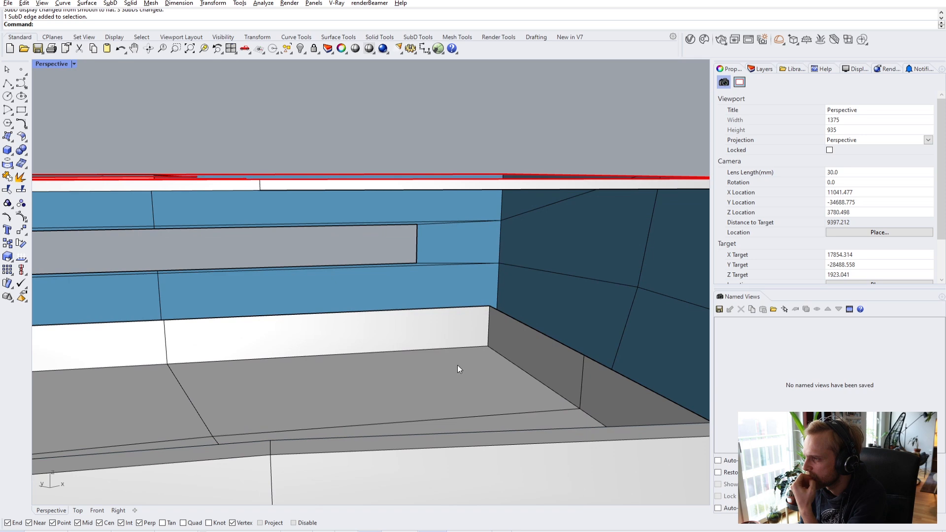
right_click_drag(425, 296, 396, 302)
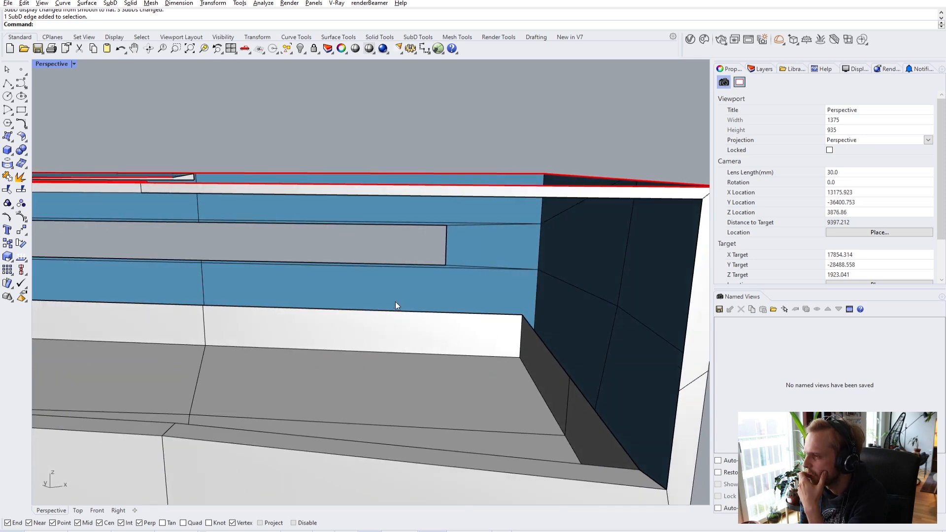
scroll(396, 302, "down", 2)
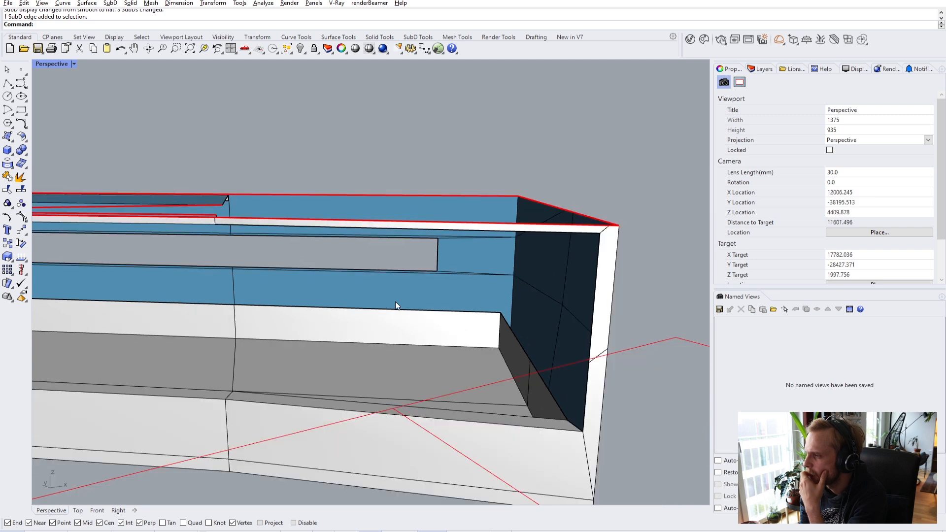
- Move the white strip's top edge onto the snapped wall vertex
left_click(413, 309)
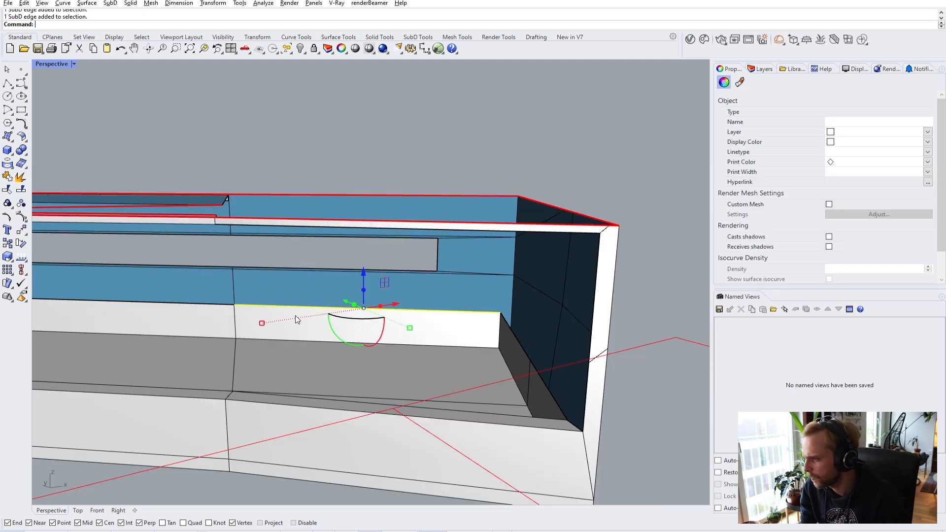
right_click_drag(412, 310, 456, 352)
right_click_drag(335, 330, 250, 291)
type("m")
key("Return")
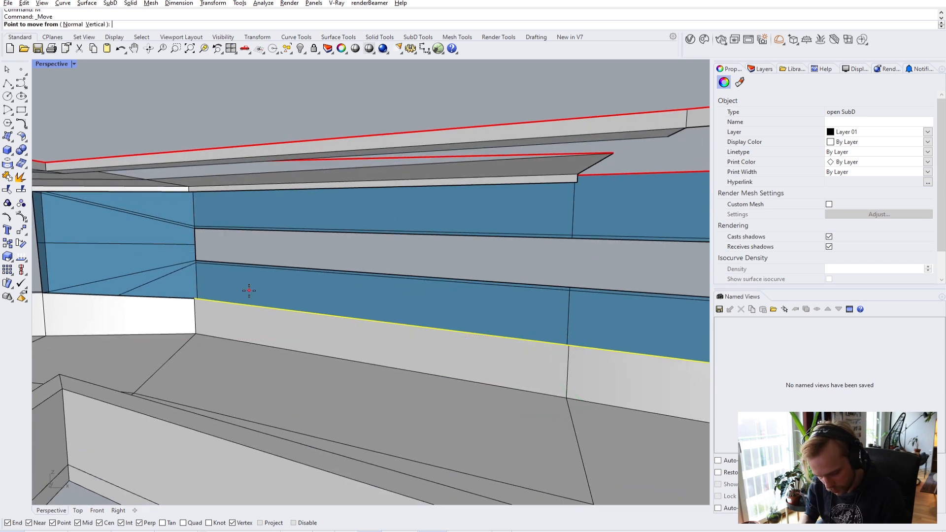
left_click(199, 264)
key("Escape")
- Move the next wall edge from its top corner down onto the lower wall edge
right_click_drag(223, 247, 384, 321)
left_click(260, 294)
scroll(491, 297, "up", 3)
right_click_drag(428, 274, 208, 280)
type("m")
key("Return")
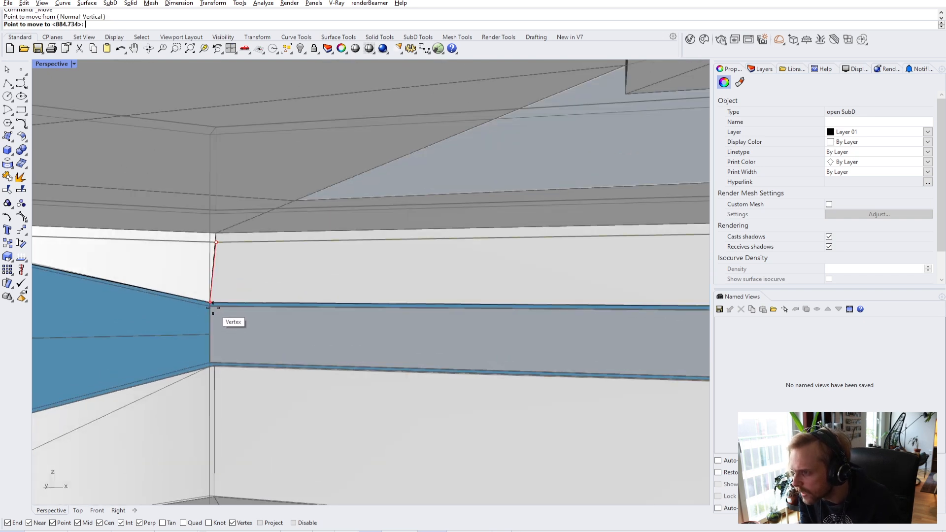
left_click(212, 304)
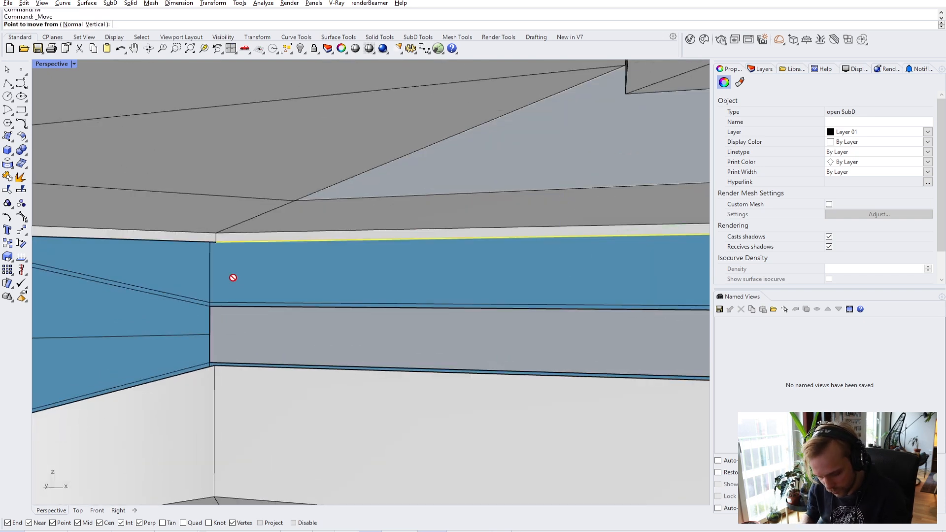
left_click(217, 243)
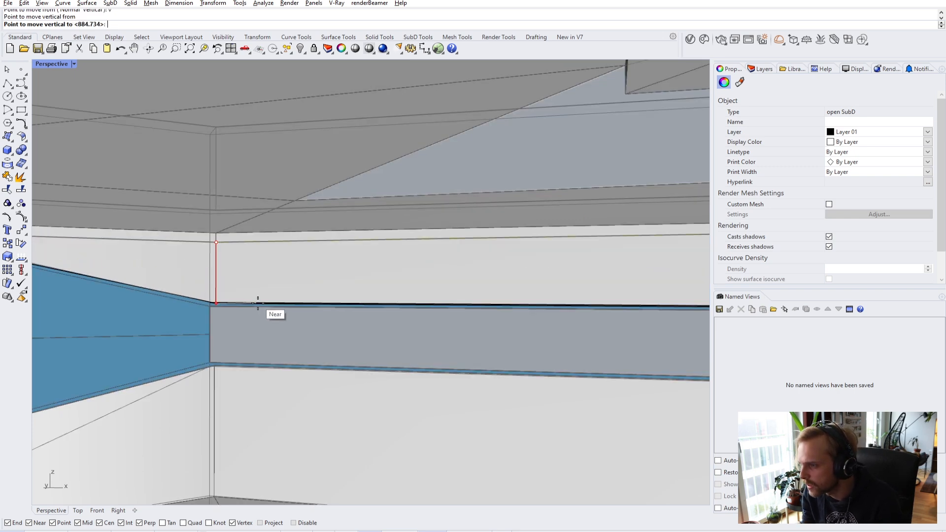
scroll(258, 309, "up", 3)
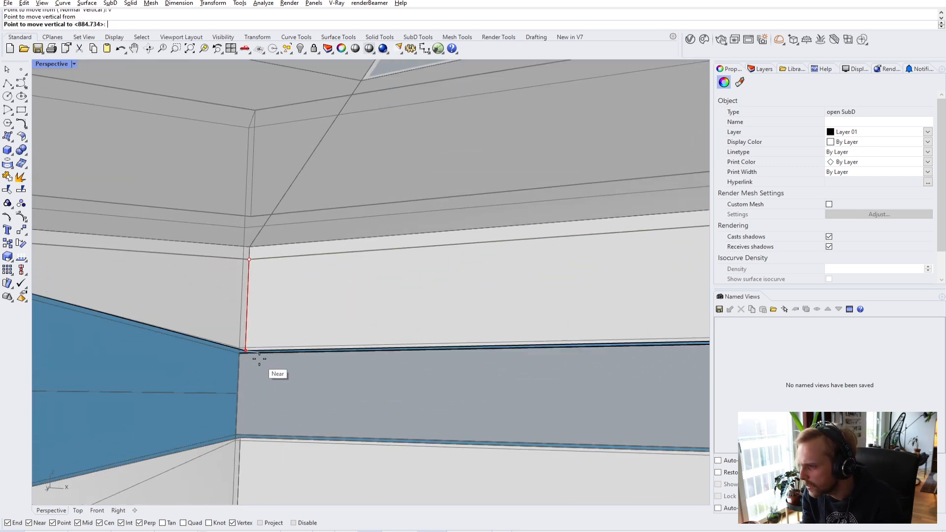
left_click(259, 358)
right_click_drag(309, 382, 387, 274)
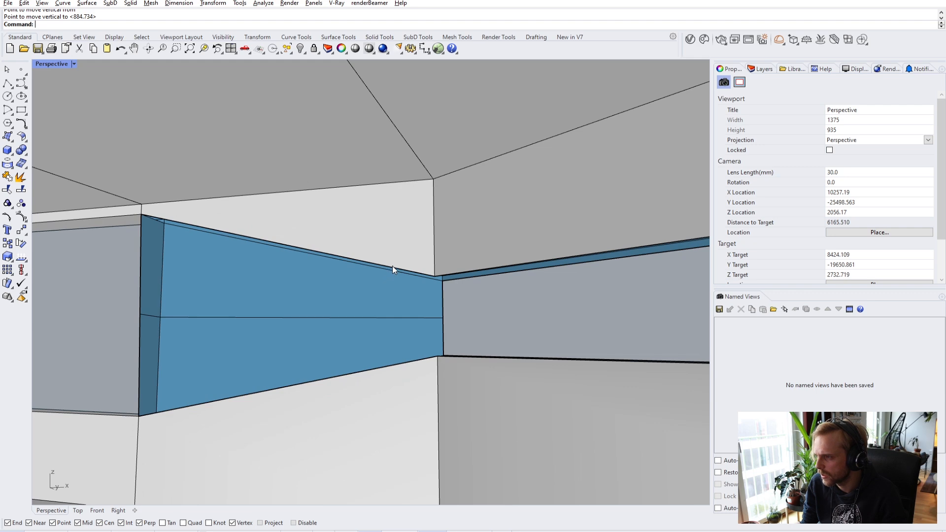
- Bridge the blue piece's top edge to its bottom edge
left_click(393, 267, "ctrl+shift")
left_click(405, 364, "ctrl+shift")
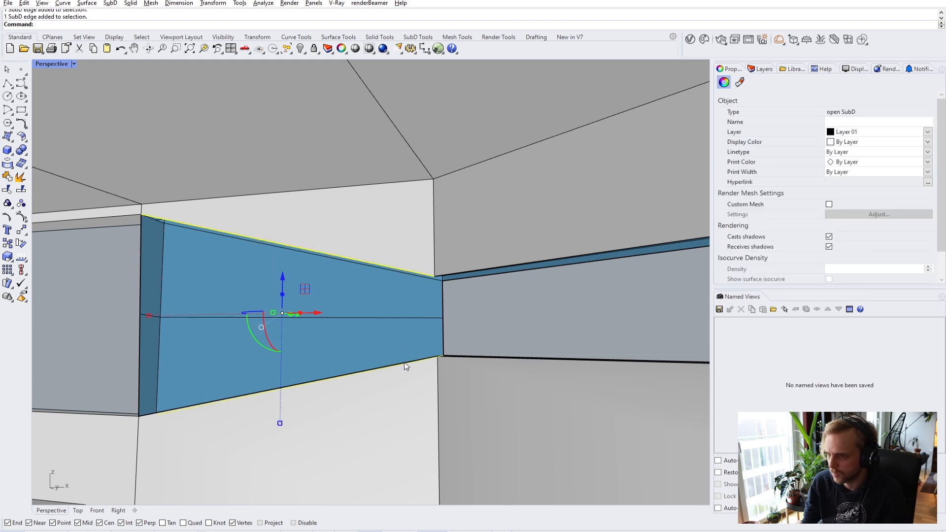
key("Escape")
right_click_drag(405, 367, 417, 436)
left_click(288, 246, "ctrl+shift")
left_click(417, 436, "ctrl+shift")
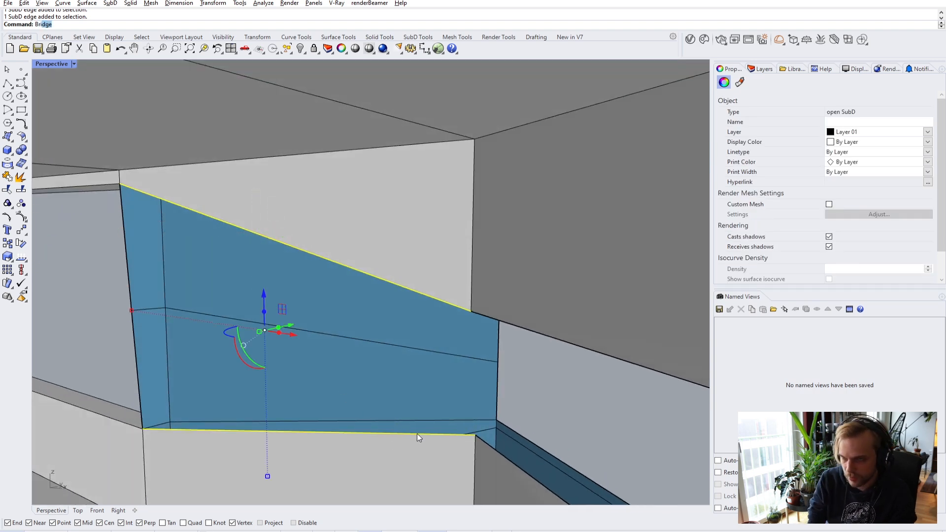
key("Return")
right_click_drag(233, 357, 359, 399)
right_click_drag(478, 336, 500, 254)
left_click(507, 243)
- Bridge the two edges on either side of the gap with a single segment
right_click_drag(519, 308, 328, 297)
left_click(329, 298)
left_click(368, 303)
right_click(368, 303)
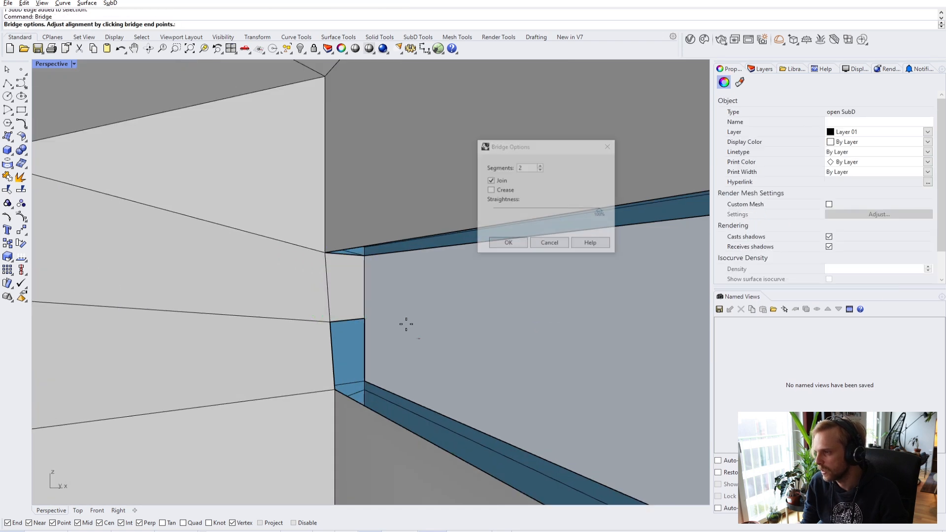
left_click(541, 169)
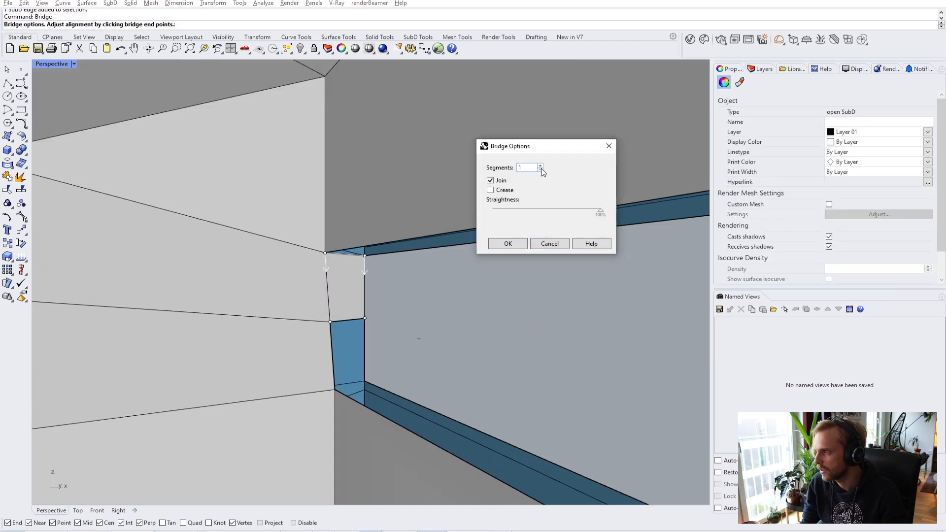
left_click(506, 244)
- Bridge the vertical edges across the next gap, then check the strip's triangular face
left_click(333, 347)
left_click(368, 333)
right_click(416, 339)
left_click(507, 243)
right_click_drag(454, 288, 613, 323)
left_click(314, 329, "ctrl+shift")
left_click(409, 238, "ctrl+shift")
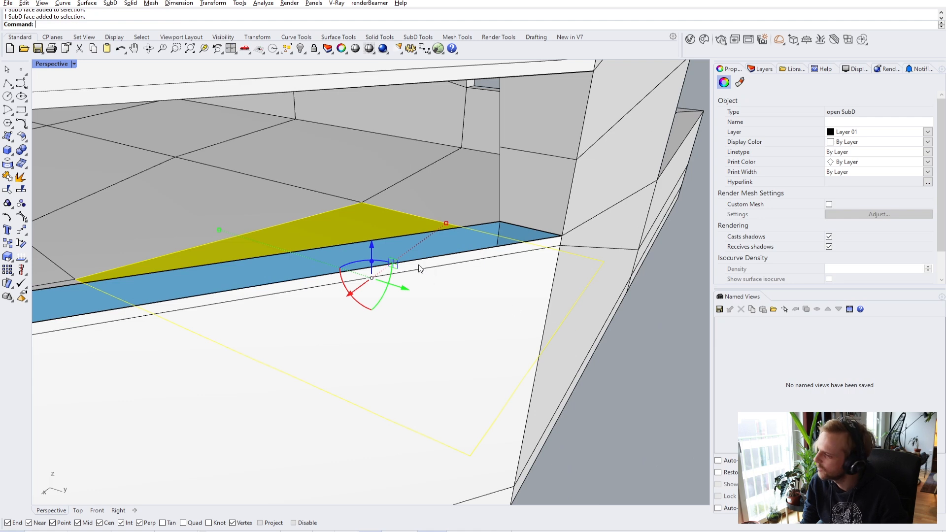
left_click(645, 362)
right_click_drag(645, 362, 422, 242)
left_click(423, 235, "ctrl+shift")
left_click(586, 284)
right_click_drag(586, 284, 386, 253)
- Bridge the two edges along the blue band
left_click(366, 295, "ctrl+shift")
left_click(372, 291, "ctrl+shift")
scroll(372, 291, "down", 3)
scroll(372, 292, "up", 3)
type("bridge")
key("Return")
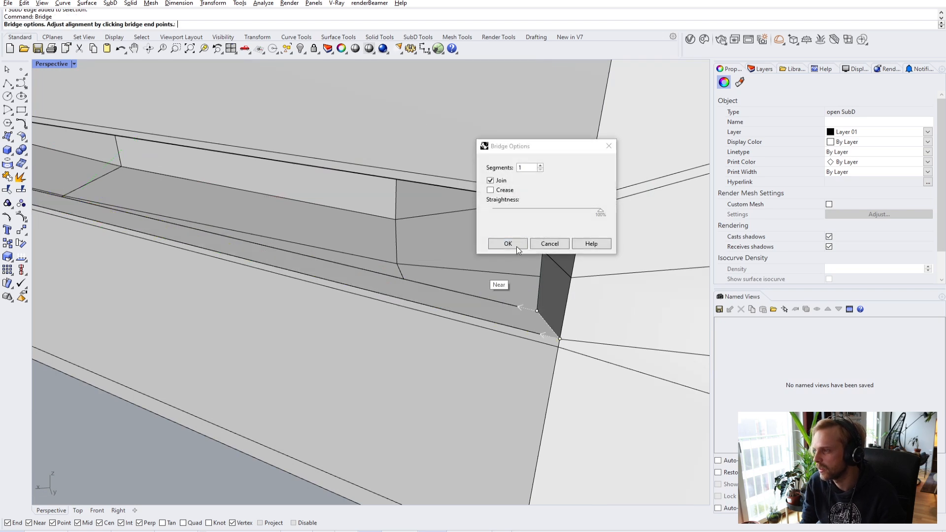
left_click(519, 247)
right_click_drag(519, 247, 333, 287)
- Bridge the last pair of blue strip edges to close the gap along the opening
left_click(372, 302)
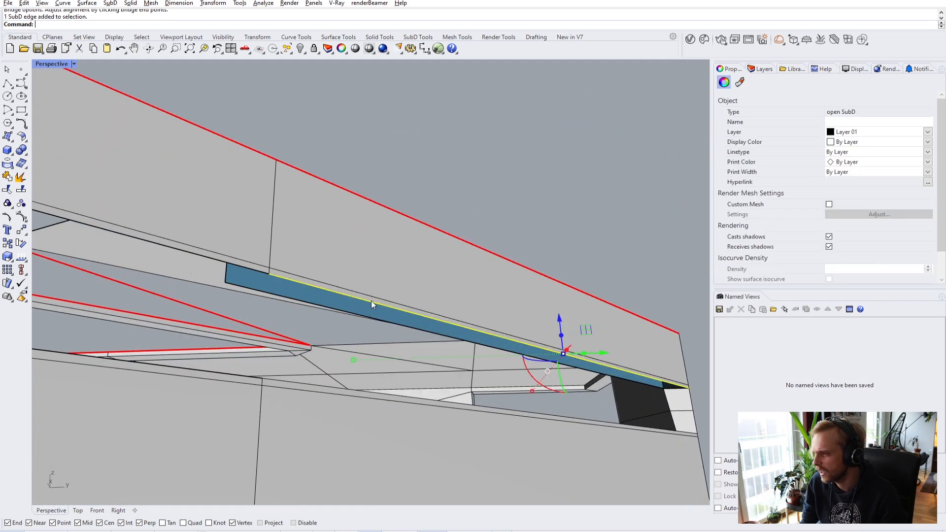
left_click(453, 336)
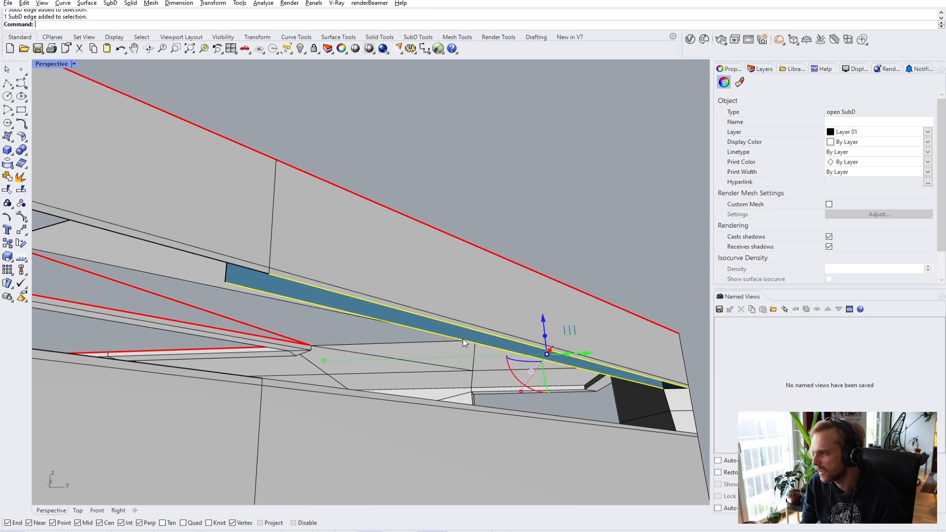
key("Return")
left_click(512, 243)
right_click_drag(513, 242, 358, 326)
right_click_drag(221, 335, 271, 356)
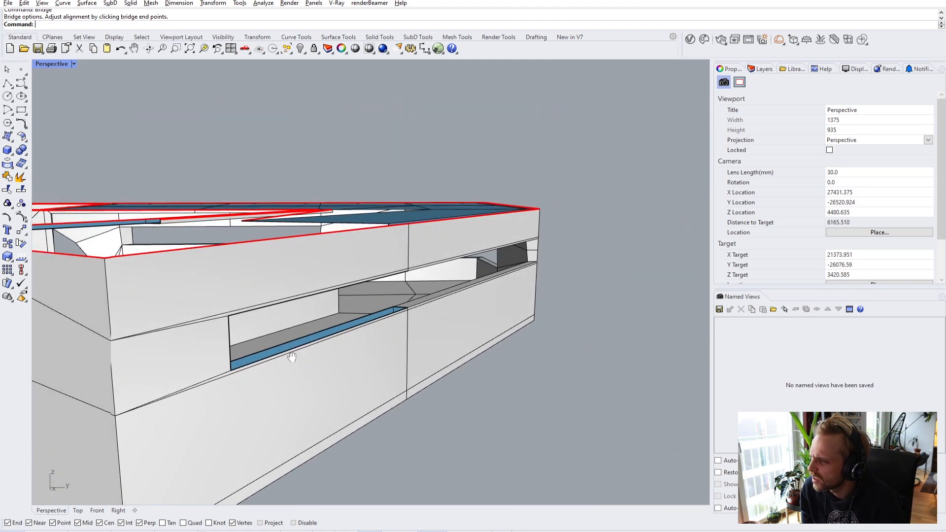
- Drag the clipping plane so it cuts through the building
scroll(271, 356, "down", 5)
right_click_drag(316, 323, 285, 332)
scroll(285, 332, "down", 3)
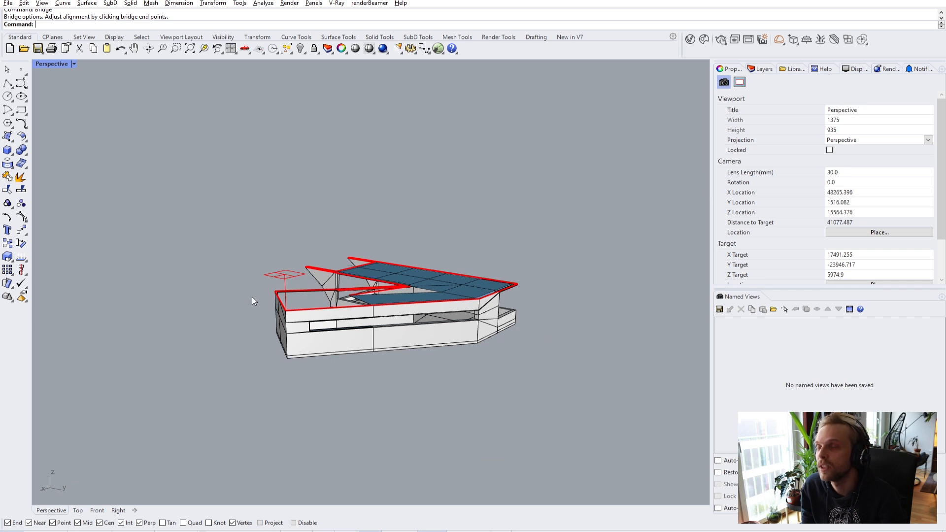
left_click(301, 271)
left_click_drag(288, 243, 313, 250)
left_click(317, 376)
- Move the edge at the wall corner onto the midpoint
scroll(324, 338, "up", 6)
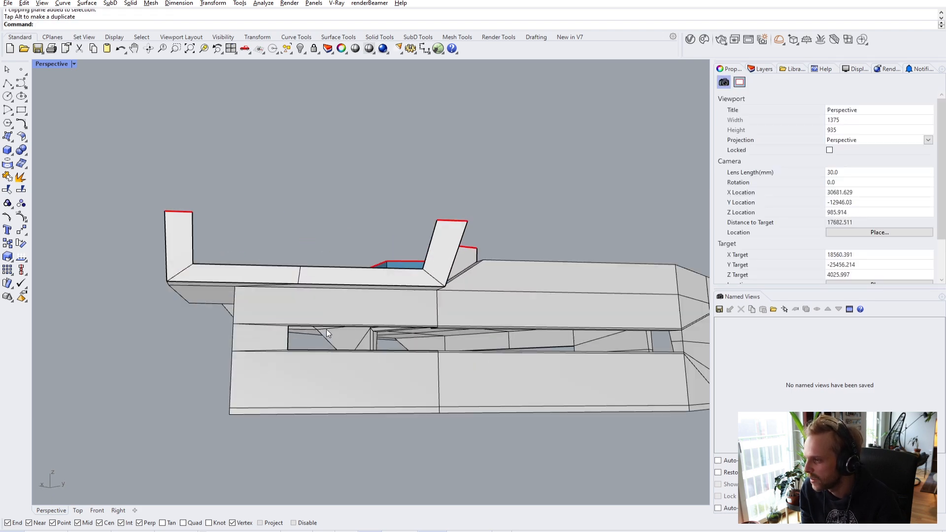
right_click_drag(356, 350, 329, 330)
scroll(359, 330, "up", 4)
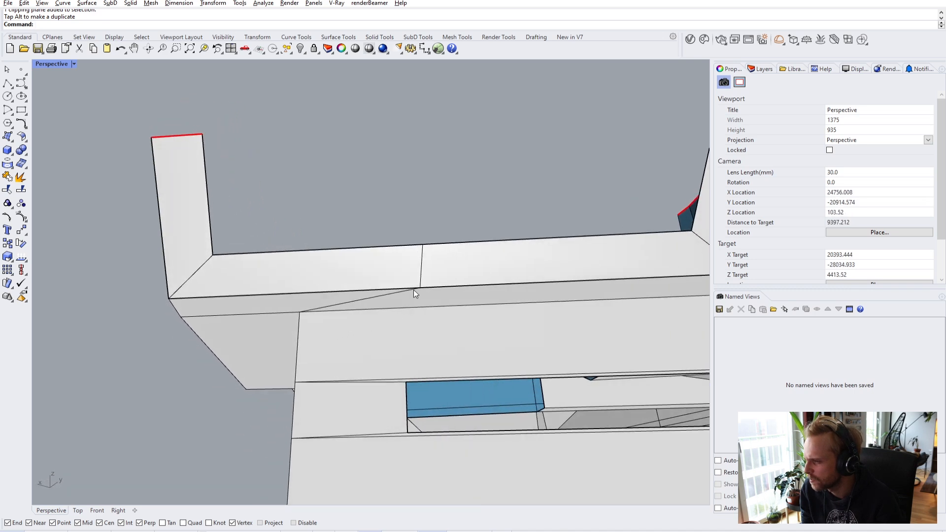
left_click(421, 269, "ctrl+shift")
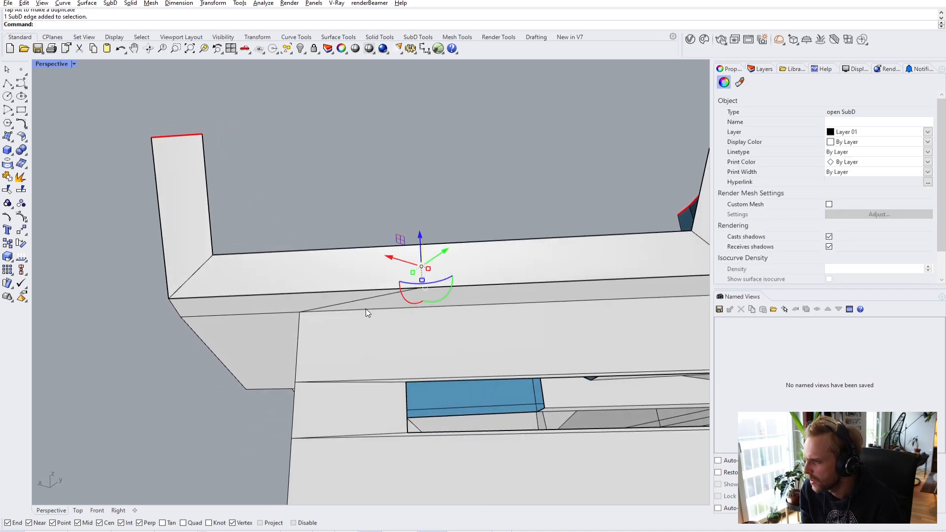
right_click_drag(439, 261, 413, 322)
type("m")
key("Return")
left_click(417, 312)
left_click(293, 308)
right_click_drag(293, 308, 292, 329)
key("Escape")
- Select the vertical corner edge and start inserting an edge into the wall
scroll(318, 362, "up", 2)
scroll(289, 328, "up", 5)
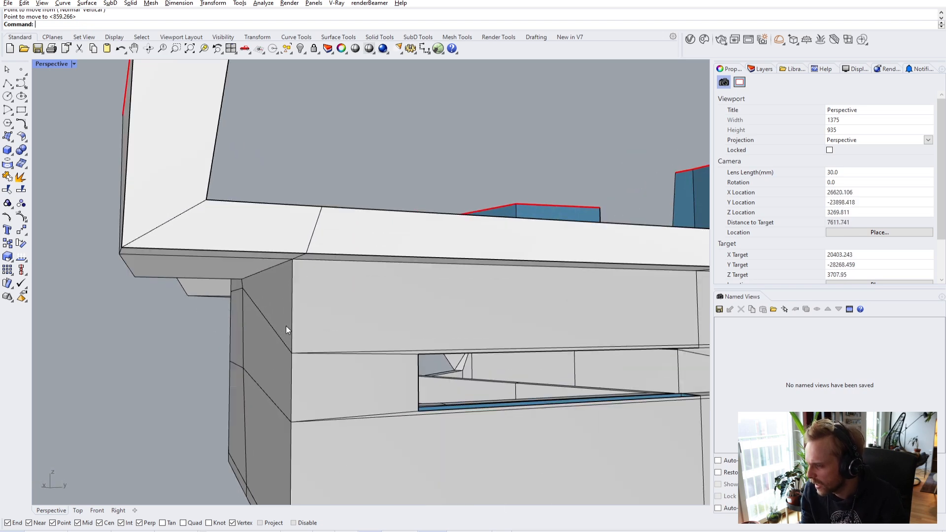
left_click(294, 302, "ctrl+shift")
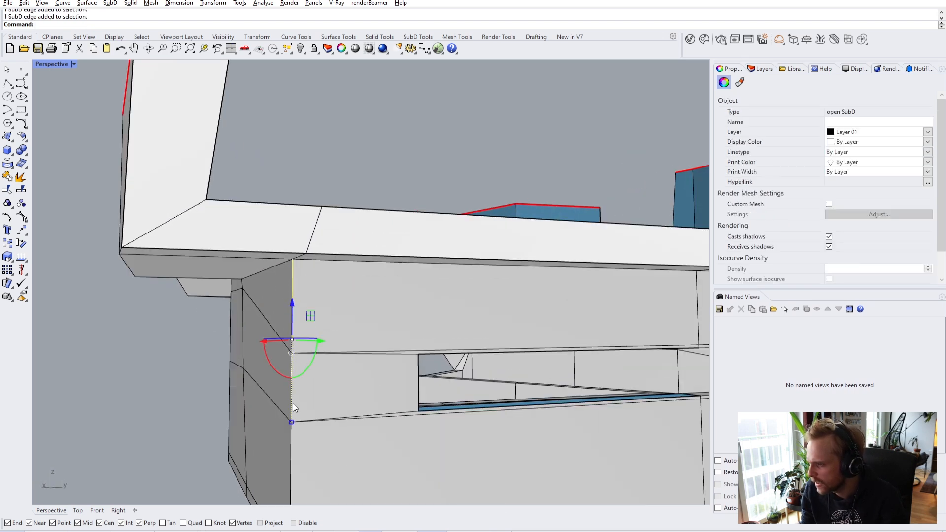
scroll(294, 459, "down", 5)
right_click_drag(294, 459, 288, 367)
scroll(287, 367, "up", 2)
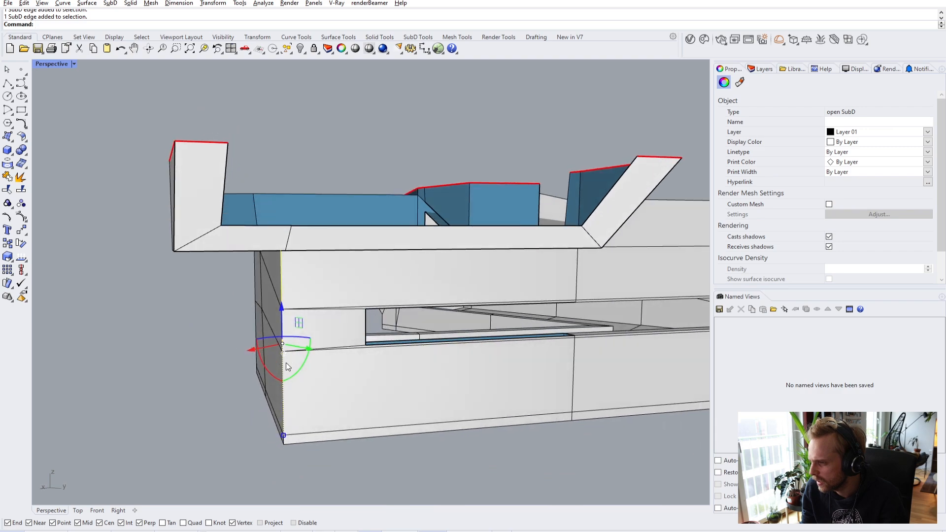
scroll(284, 453, "up", 4)
scroll(299, 408, "down", 3)
right_click_drag(295, 445, 259, 384)
scroll(305, 372, "up", 2)
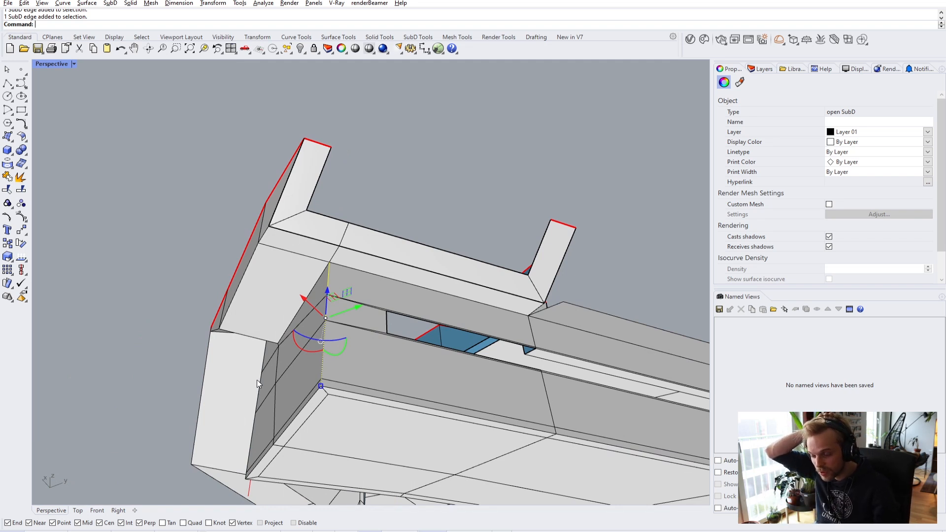
right_click_drag(265, 375, 370, 356)
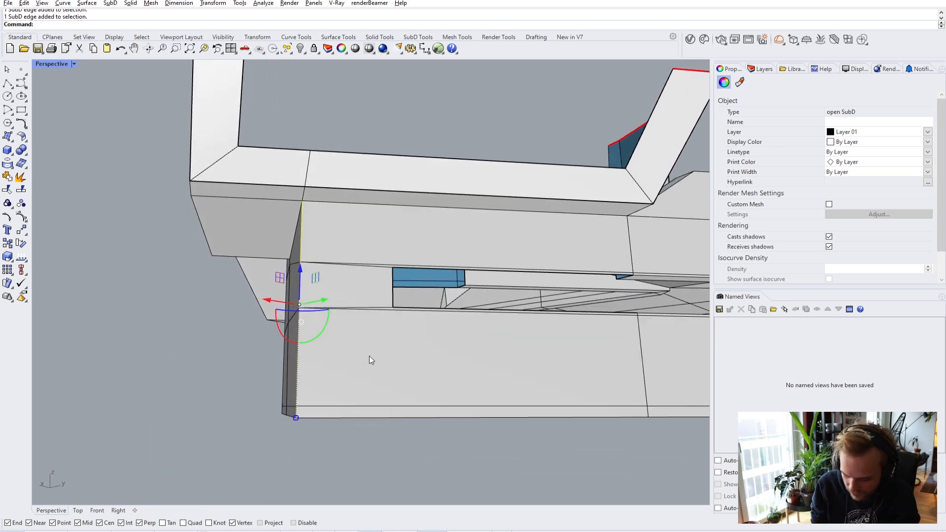
key("Return")
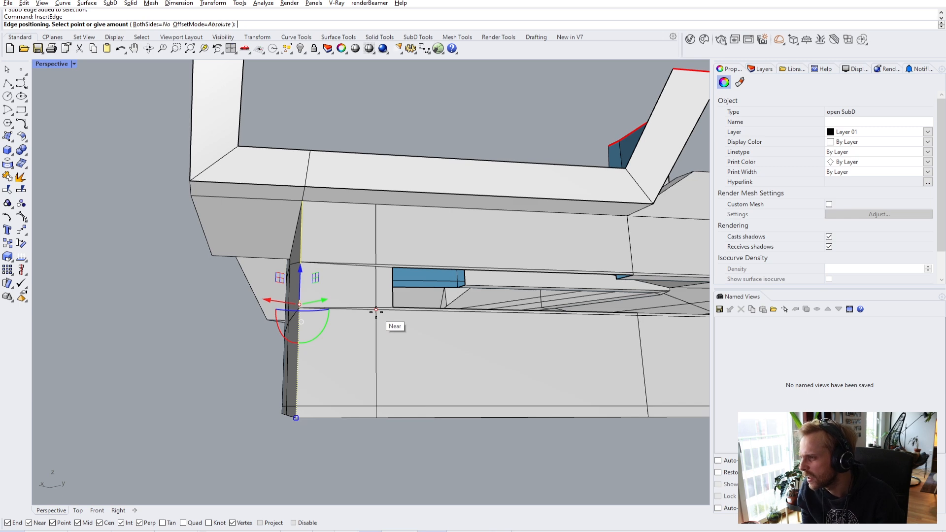
- Place the new inserted edge on the lower wall
scroll(376, 311, "up", 6)
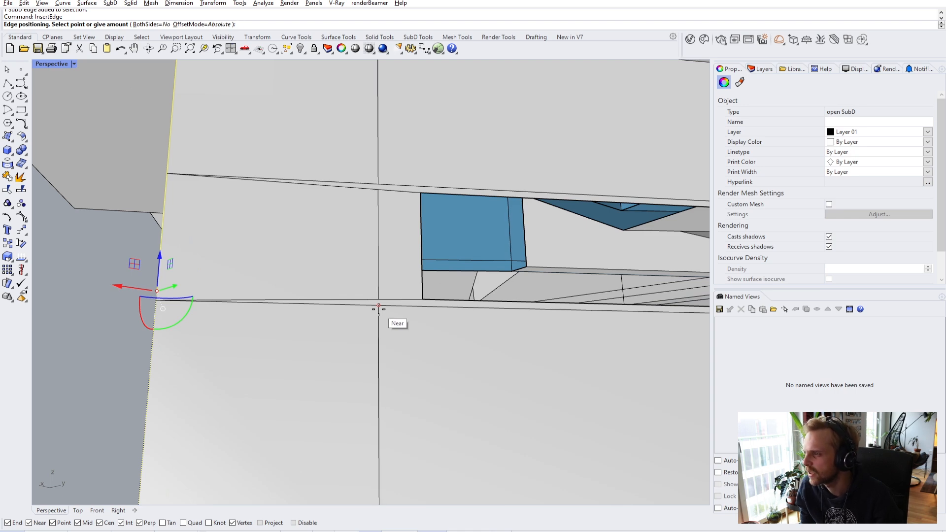
left_click(379, 309)
scroll(389, 315, "down", 4)
right_click_drag(407, 317, 326, 298, "shift")
scroll(275, 282, "up", 2)
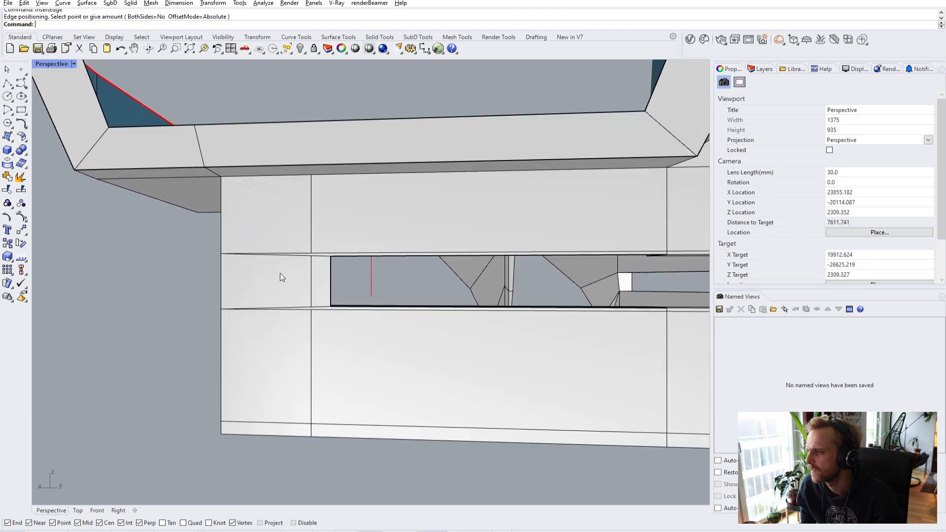
scroll(293, 277, "up", 10)
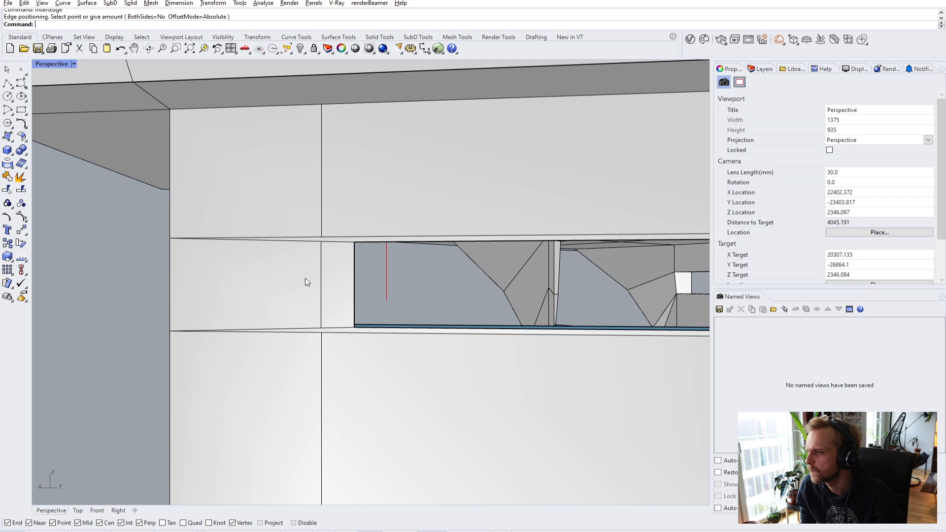
- Move the new vertical edge from its vertex onto the wall's bottom edge
left_click(331, 272, "ctrl+shift")
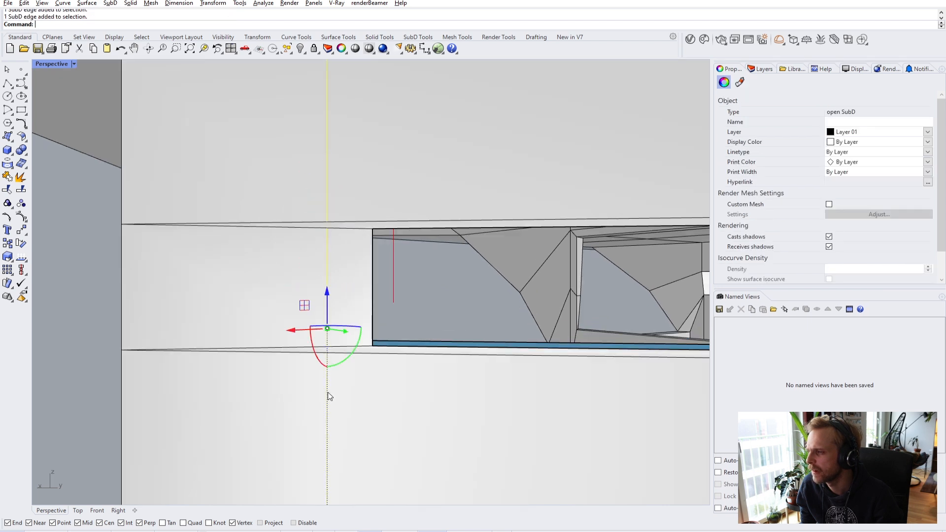
type("m")
key("Return")
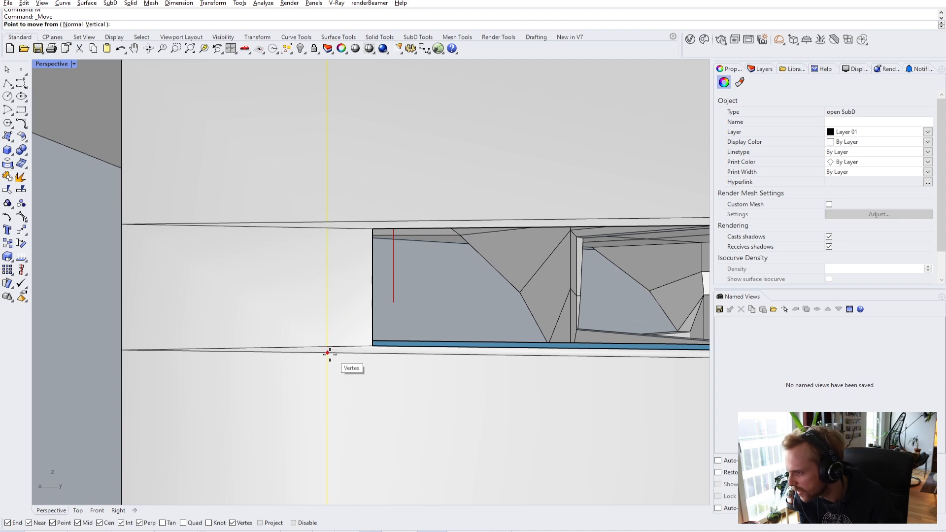
left_click(329, 355)
left_click(385, 365)
scroll(367, 419, "down", 3)
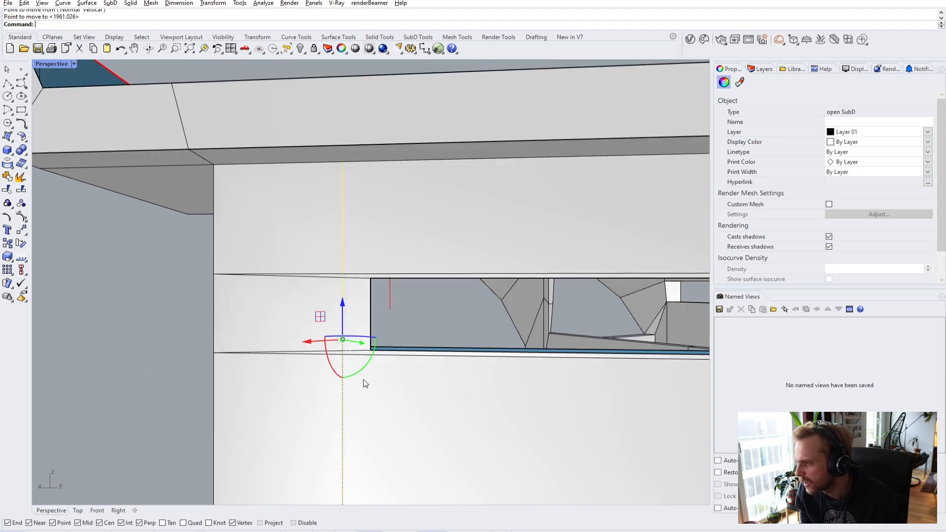
scroll(330, 401, "up", 2)
key("Return")
key("Escape")
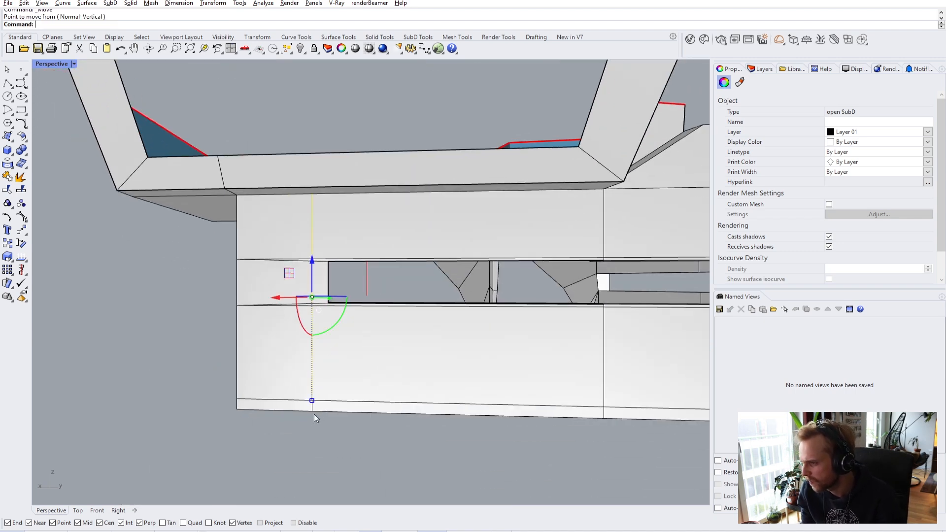
scroll(315, 414, "up", 2)
key("Return")
left_click(313, 409)
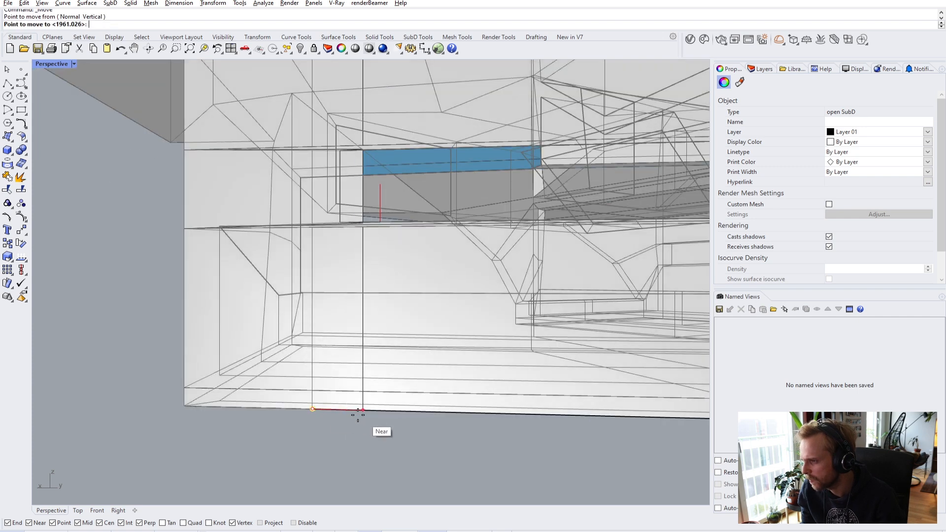
left_click(331, 409)
- Select the lower wall face
key("Escape")
scroll(380, 352, "up", 8)
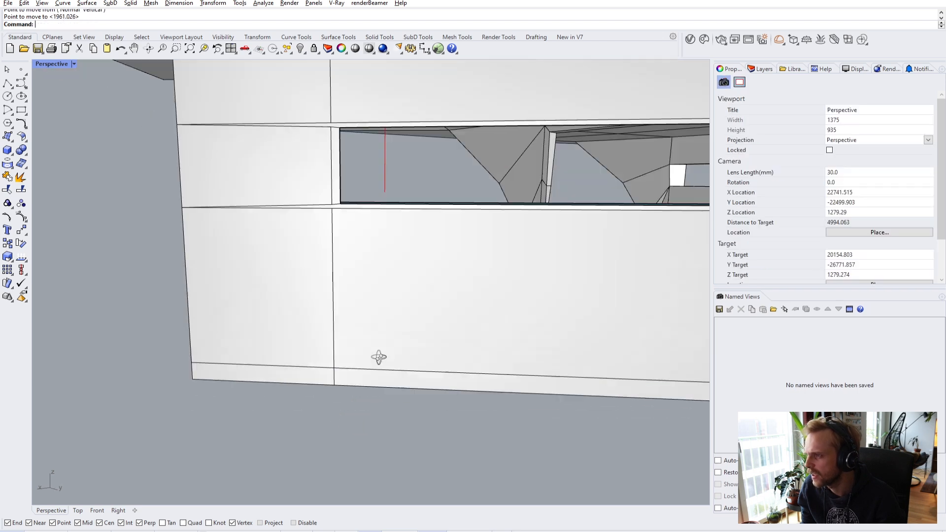
scroll(360, 186, "down", 3)
scroll(348, 292, "up", 3)
left_click(363, 260, "ctrl+shift")
- Delete the selected wall face and the thin strip along the opening's top
key("Delete")
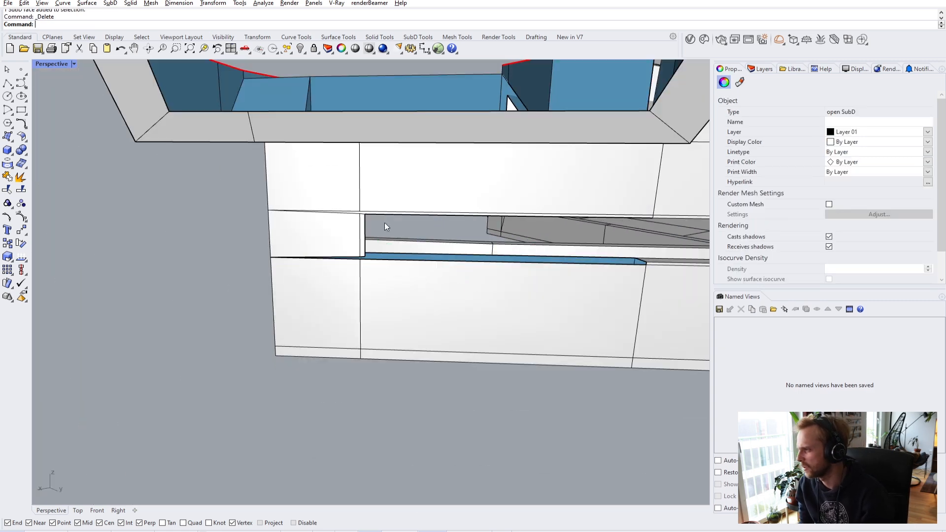
scroll(389, 214, "up", 5)
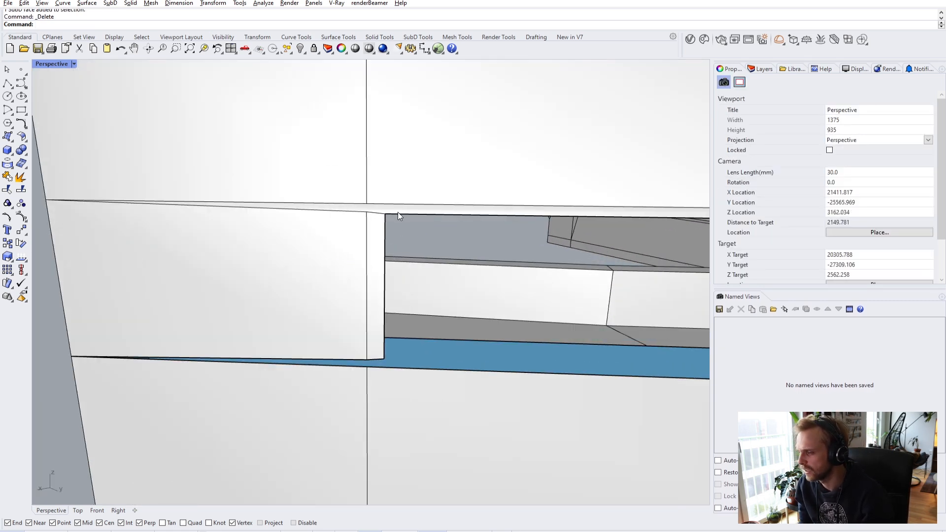
left_click(398, 213)
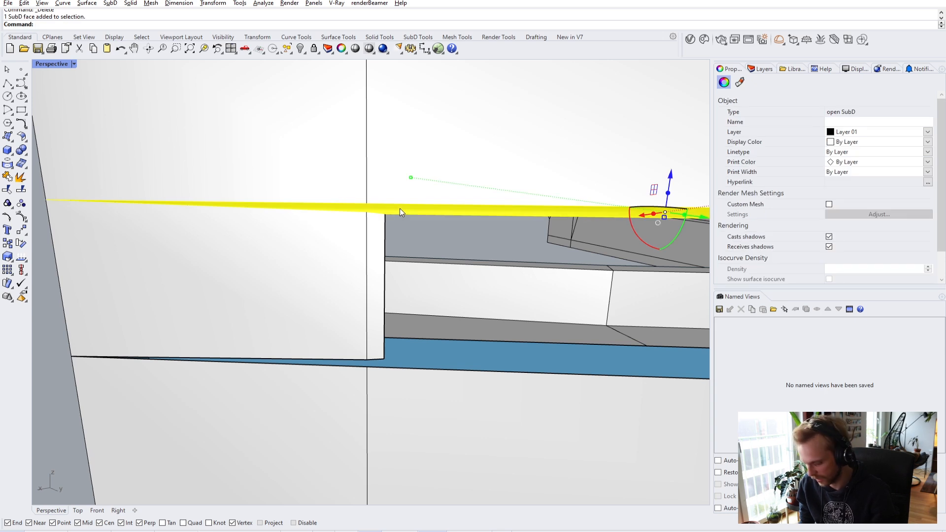
key("Delete")
- Select the box-corner vertex and try a stitch, then undo it
scroll(371, 209, "up", 4)
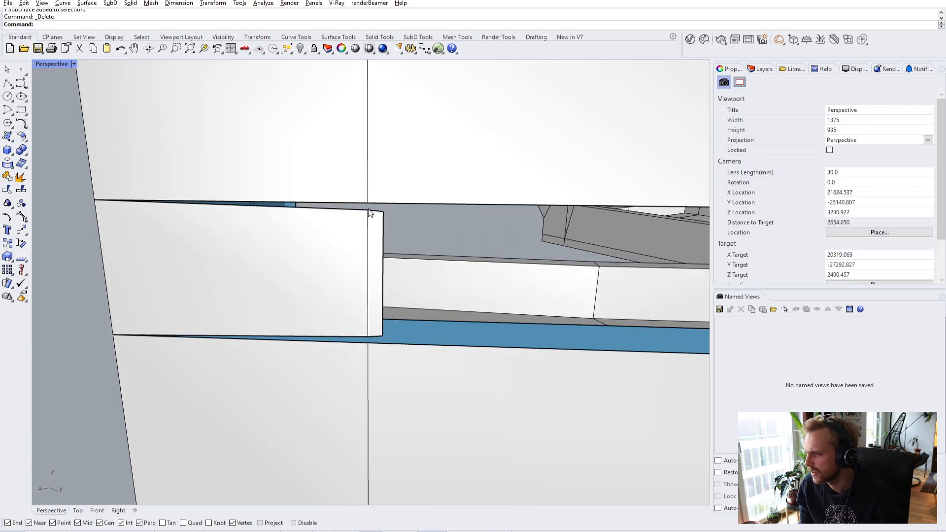
left_click(370, 209)
scroll(371, 200, "up", 4)
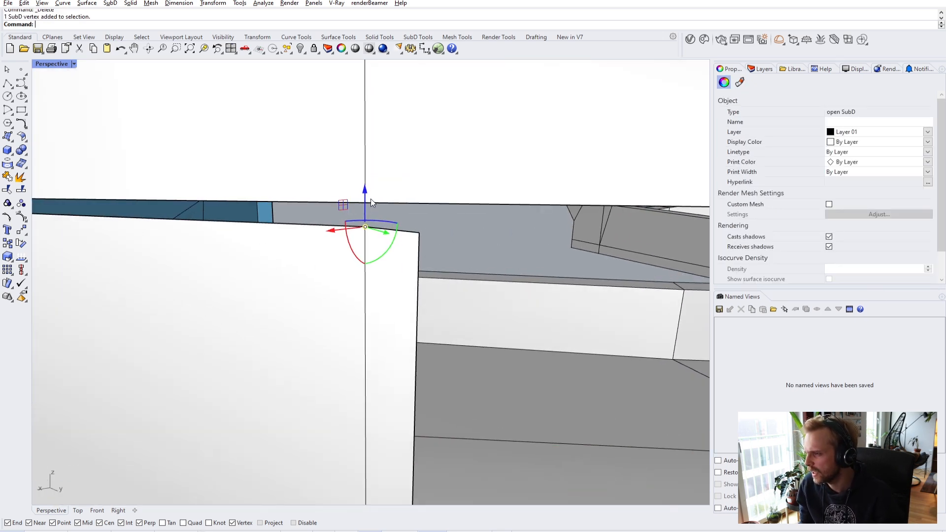
right_click_drag(369, 202, 326, 209)
scroll(326, 209, "down", 6)
scroll(277, 215, "up", 7)
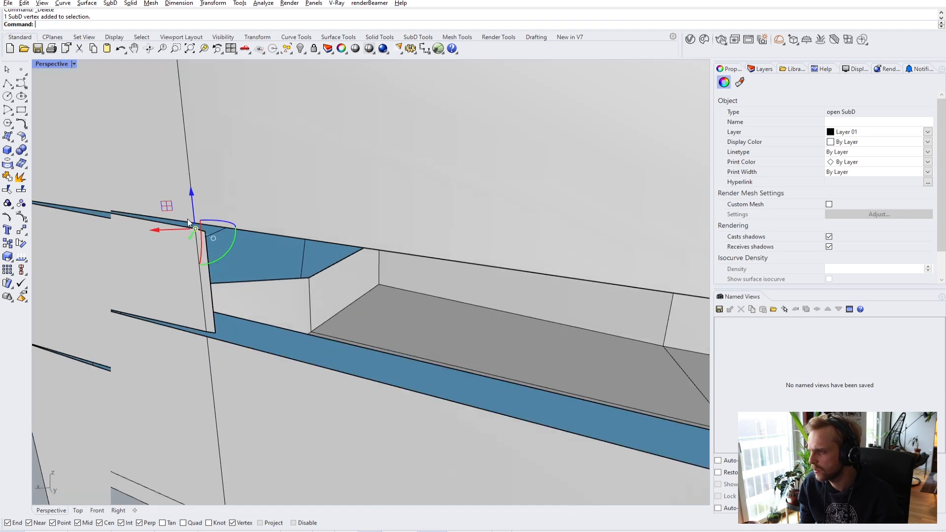
scroll(197, 227, "down", 3)
right_click_drag(213, 227, 321, 197)
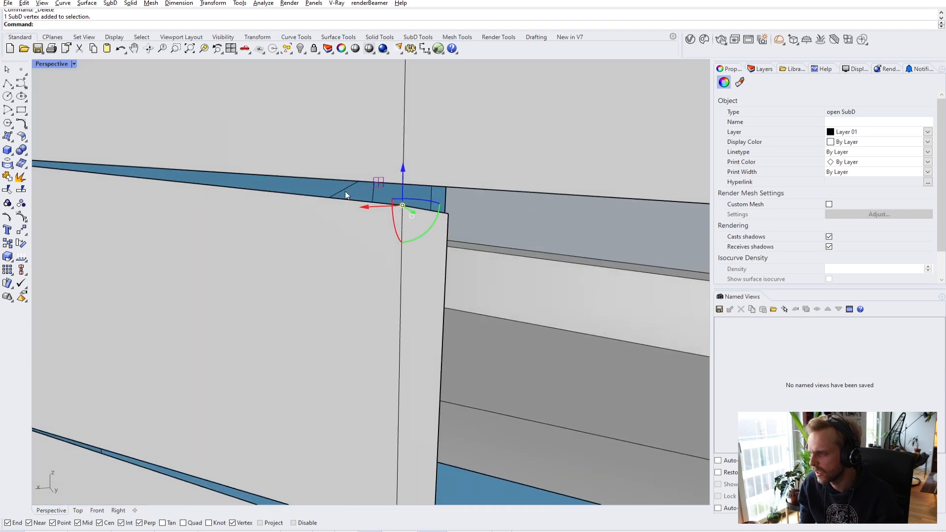
right_click_drag(404, 185, 416, 191)
right_click_drag(486, 200, 456, 202)
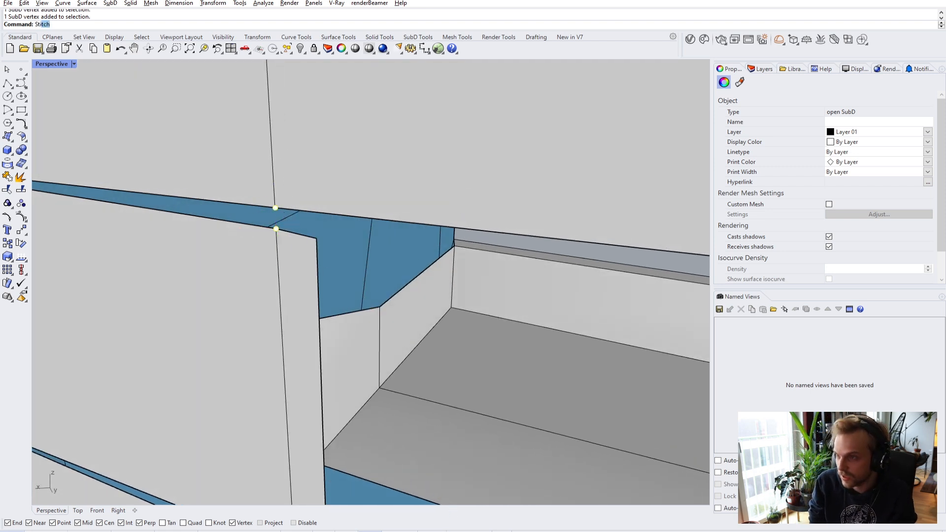
key("Return")
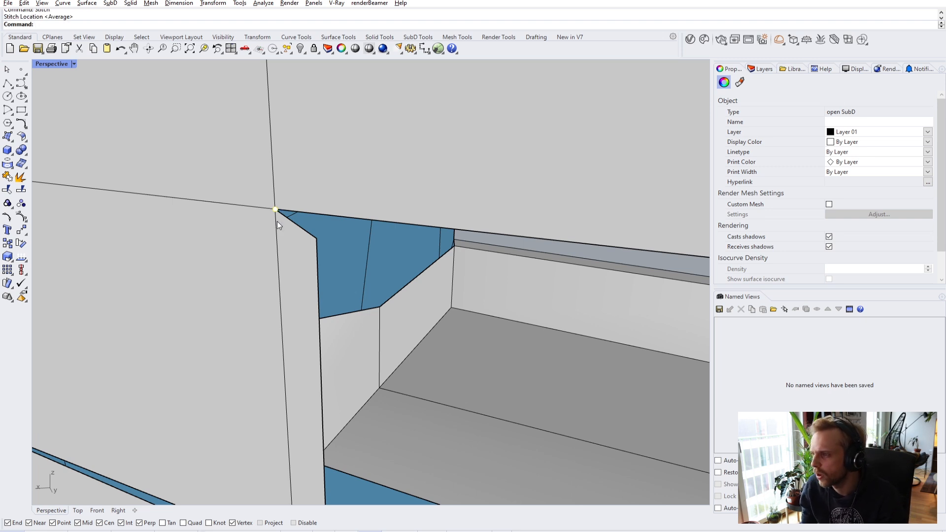
key("ctrl+z")
- Stitch the upper and lower corner vertices together
left_click(276, 228)
left_click(275, 207, "shift")
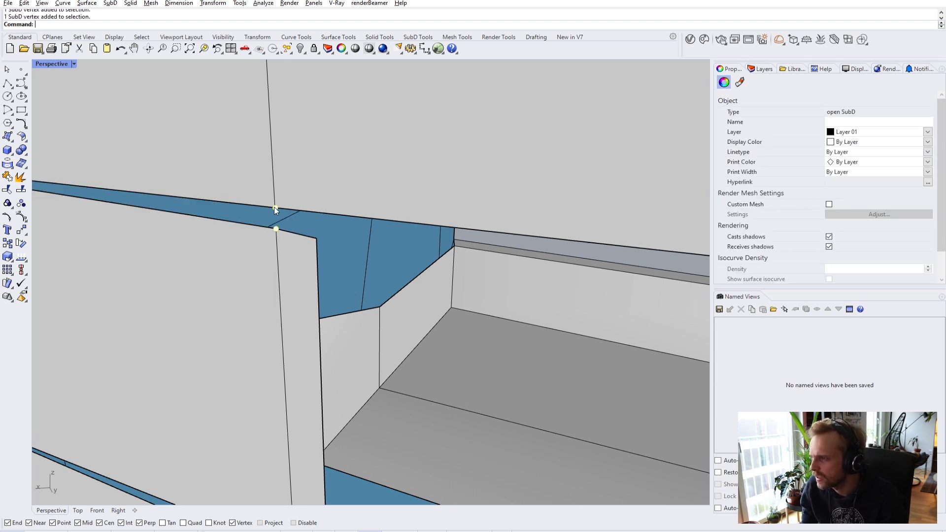
key("Return")
scroll(303, 210, "down", 8)
scroll(306, 249, "up", 15)
key("Escape")
- Stitch the vertex pair at the strip corner into one
left_click(295, 199, "ctrl+shift")
left_click(299, 268, "ctrl+shift")
left_click(299, 271, "ctrl")
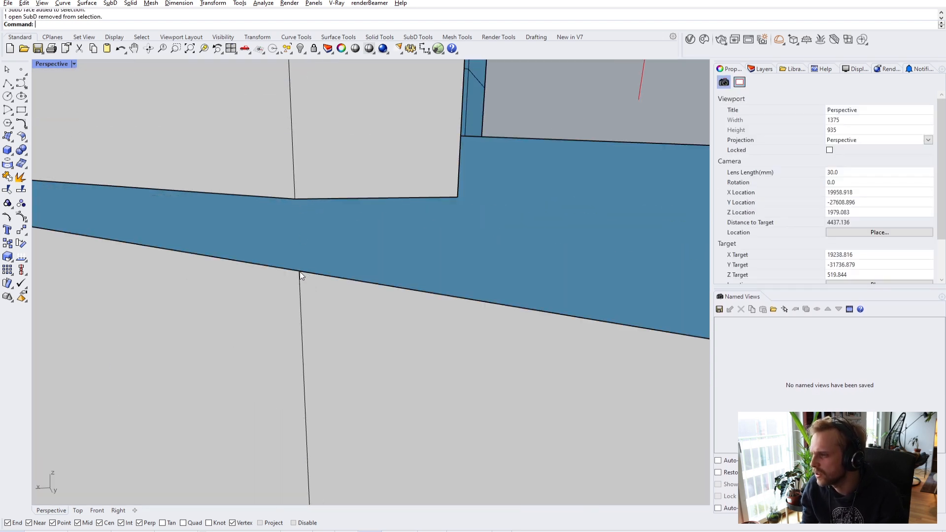
left_click(294, 199, "ctrl+shift")
right_click_drag(296, 274, 299, 270)
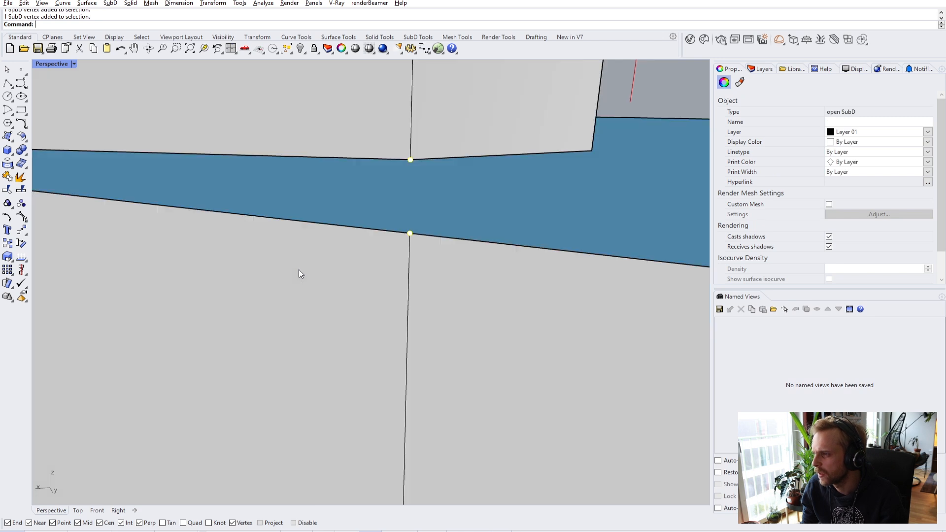
type("stitch")
key("Return")
right_click_drag(407, 229, 370, 252)
key("Escape")
scroll(370, 251, "up", 2)
scroll(359, 220, "up", 2)
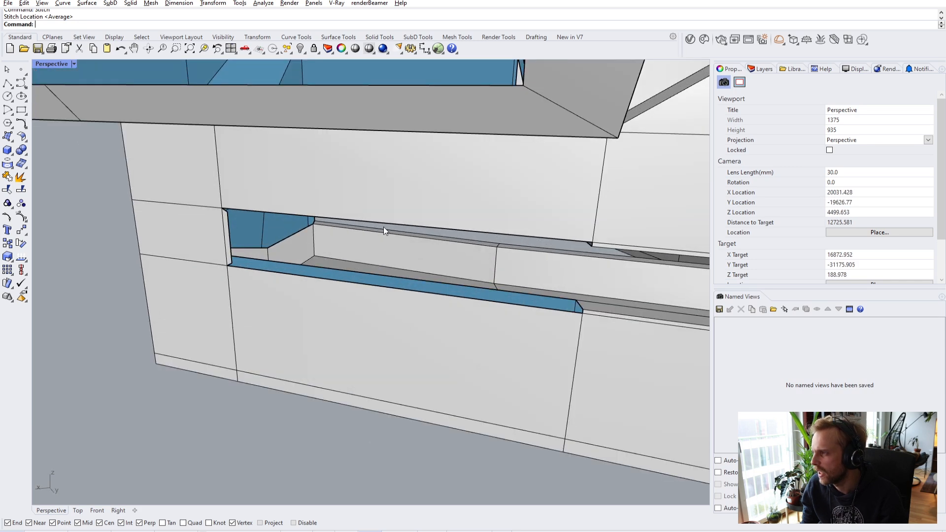
scroll(205, 221, "up", 2)
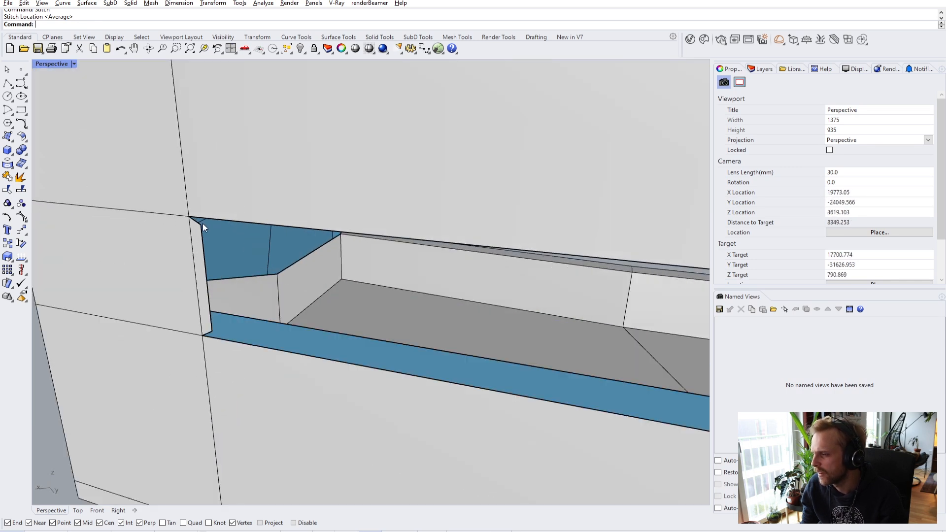
- Try bridging a recess edge to the recess's top edge, then cancel the bridge
left_click(198, 225)
key("Escape")
scroll(163, 235, "down", 2)
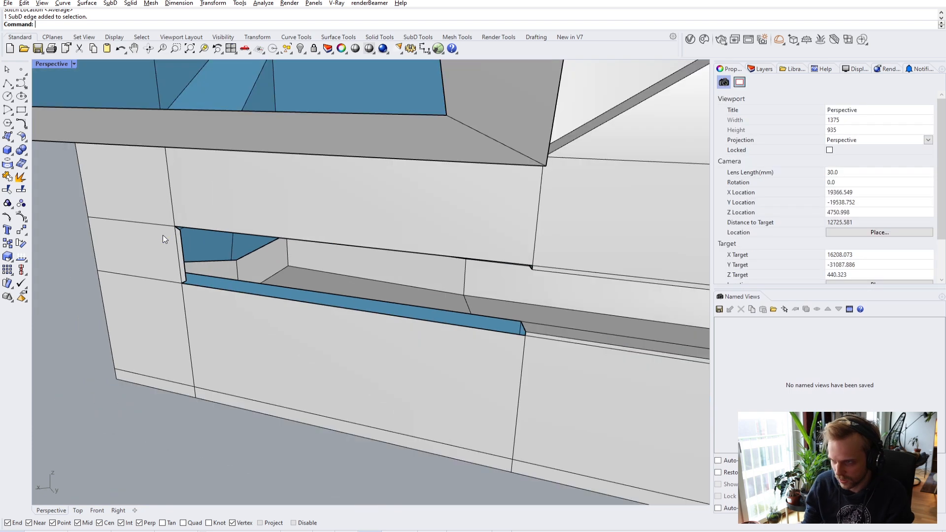
key("Return")
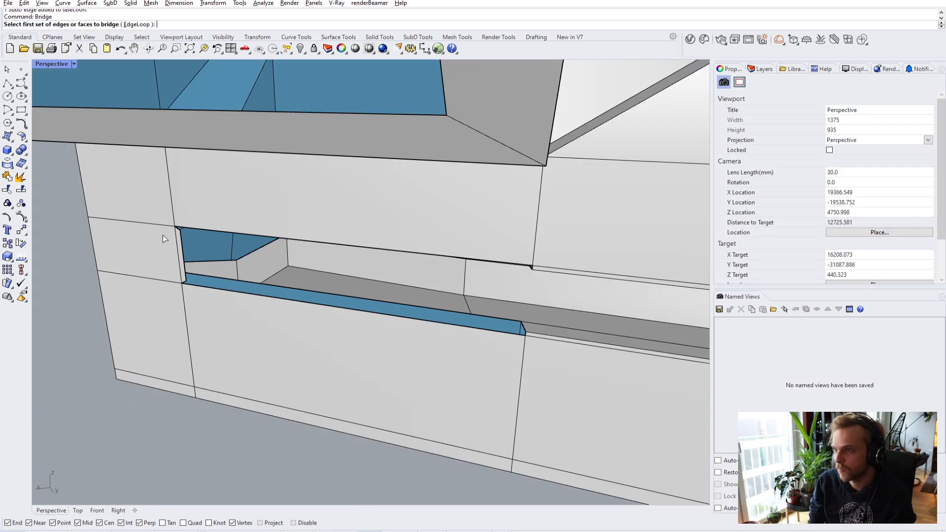
right_click_drag(575, 221, 493, 278)
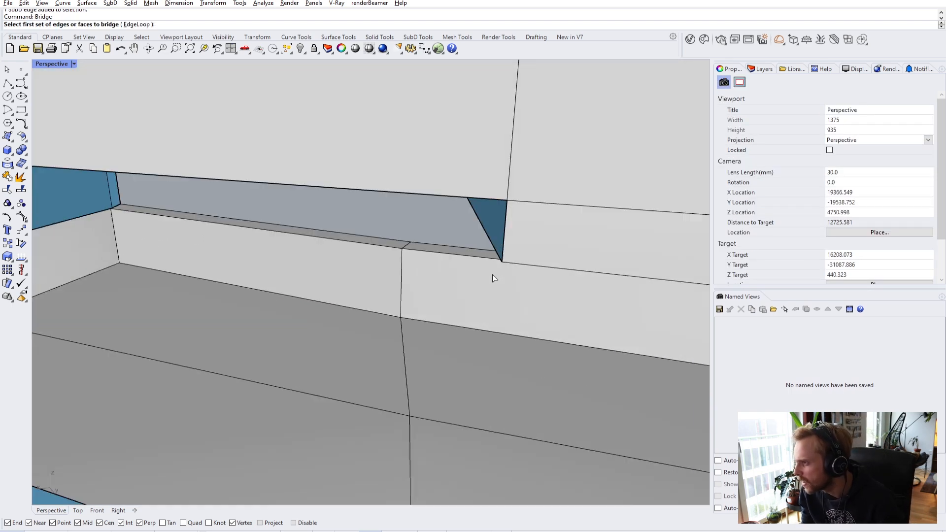
left_click(508, 229)
right_click_drag(508, 228, 320, 228)
scroll(320, 228, "up", 3)
key("Return")
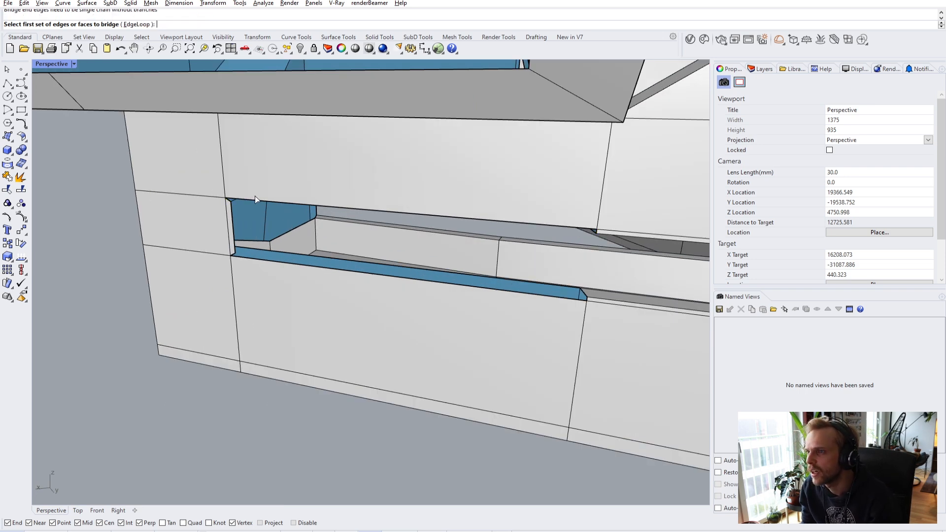
scroll(254, 197, "up", 5)
left_click(197, 203)
key("Escape")
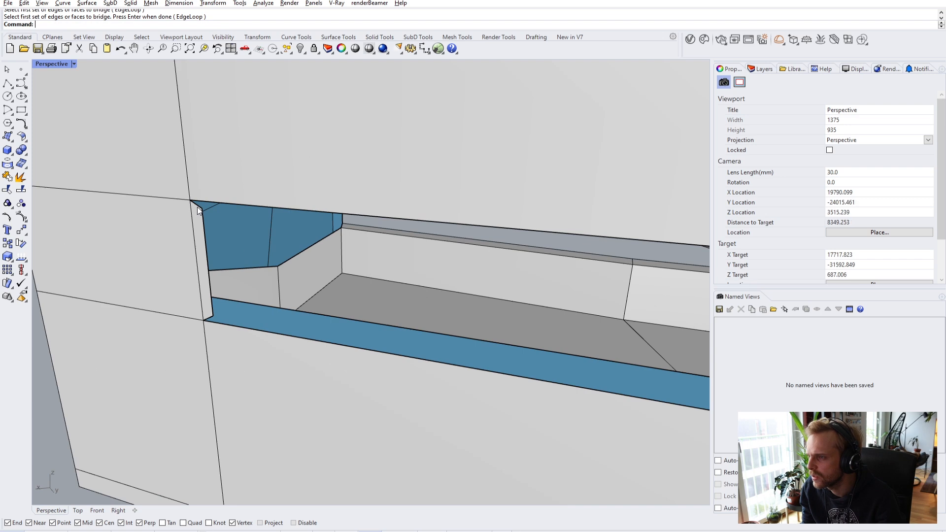
- Retry bridging the recess's short edge to the corner edges, then cancel the picks
left_click(197, 205)
key("Escape")
key("Return")
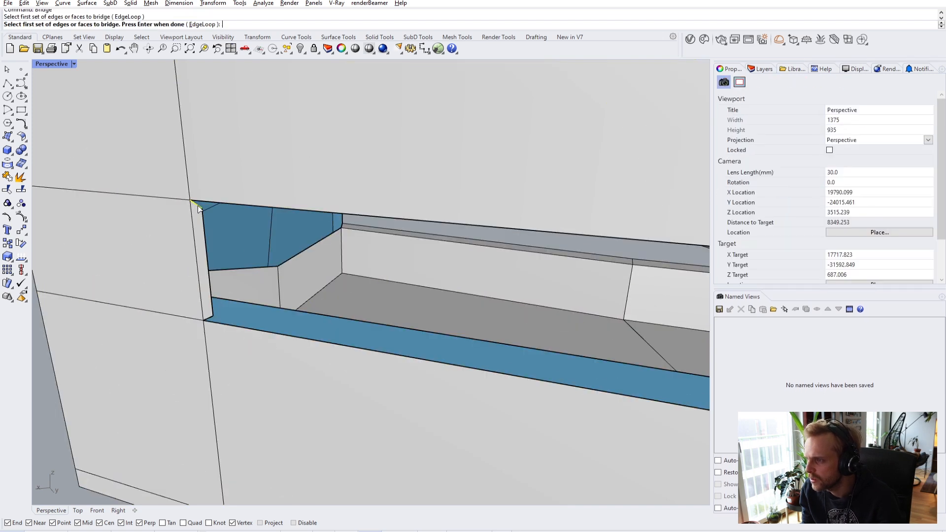
scroll(197, 205, "down", 3)
right_click_drag(487, 257, 541, 235)
scroll(276, 227, "up", 2)
left_click(294, 217)
scroll(294, 217, "down", 4)
right_click_drag(259, 236, 335, 245, "shift")
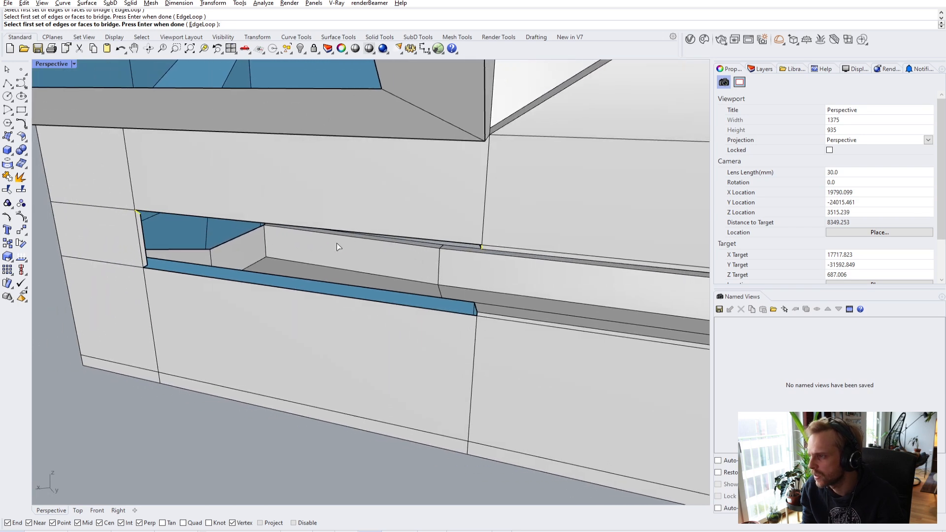
key("Return")
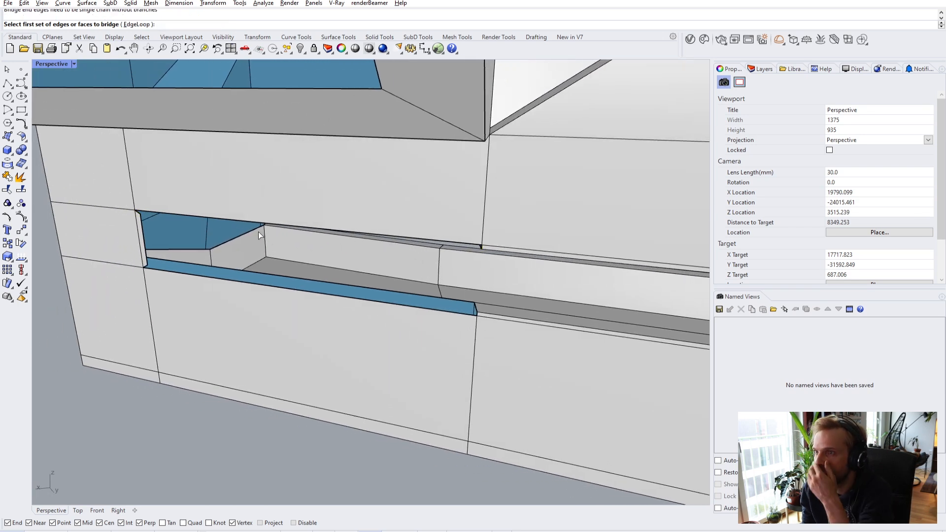
scroll(482, 247, "up", 3)
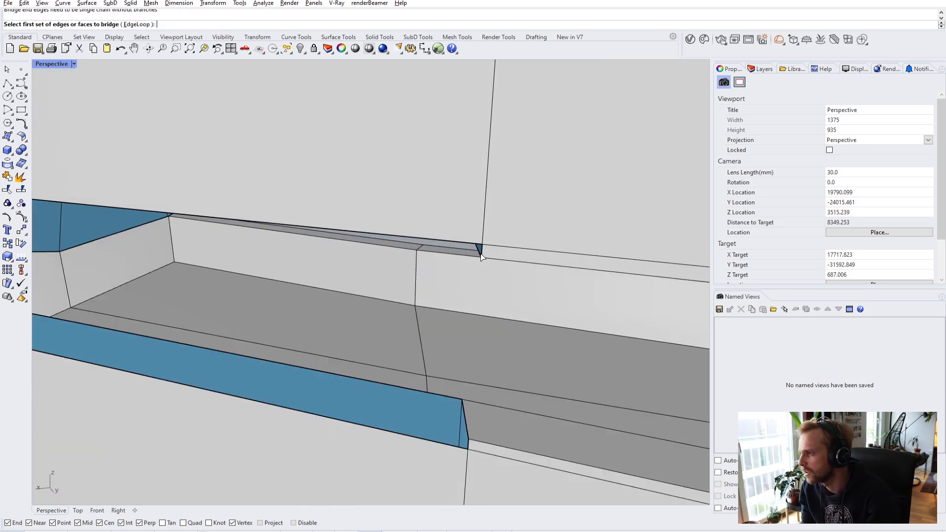
left_click(487, 254)
left_click(488, 252)
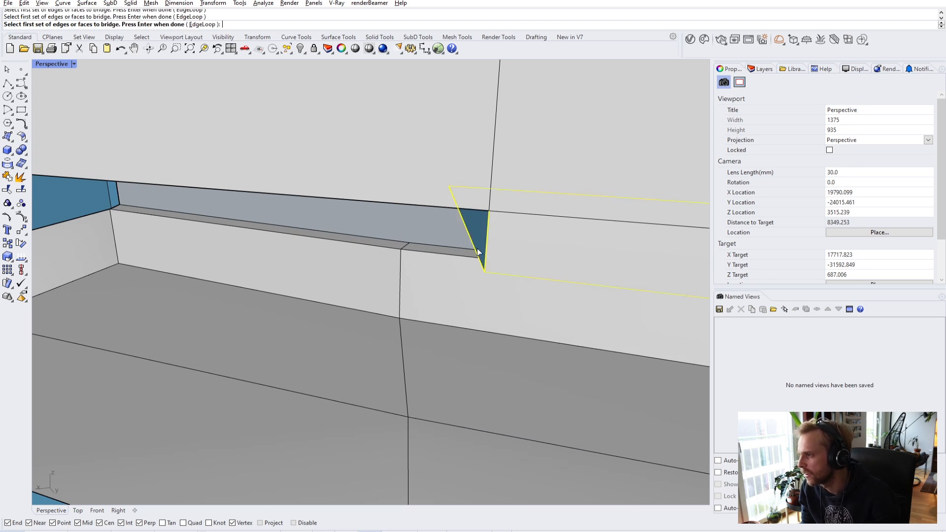
key("Escape")
- Bridge the triangle's right vertical edge to the matching edge at the slot corner
key("Return")
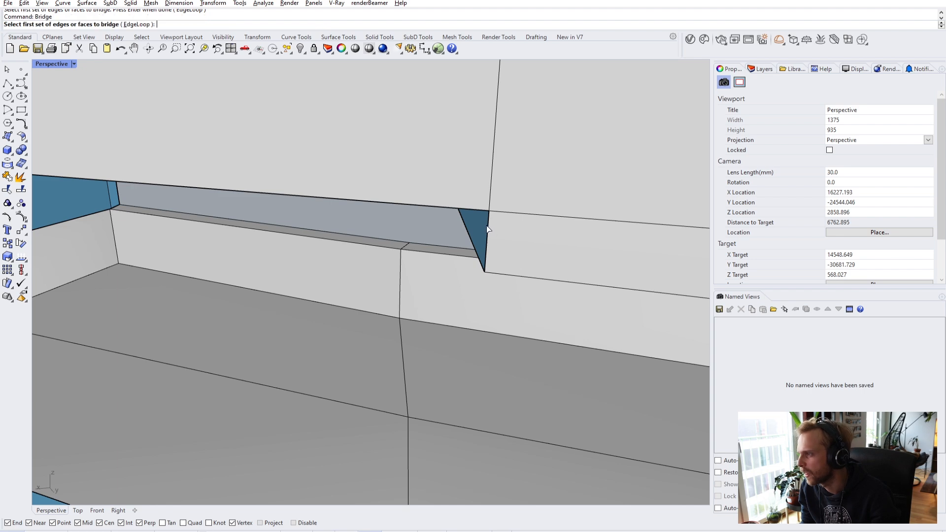
left_click(489, 228)
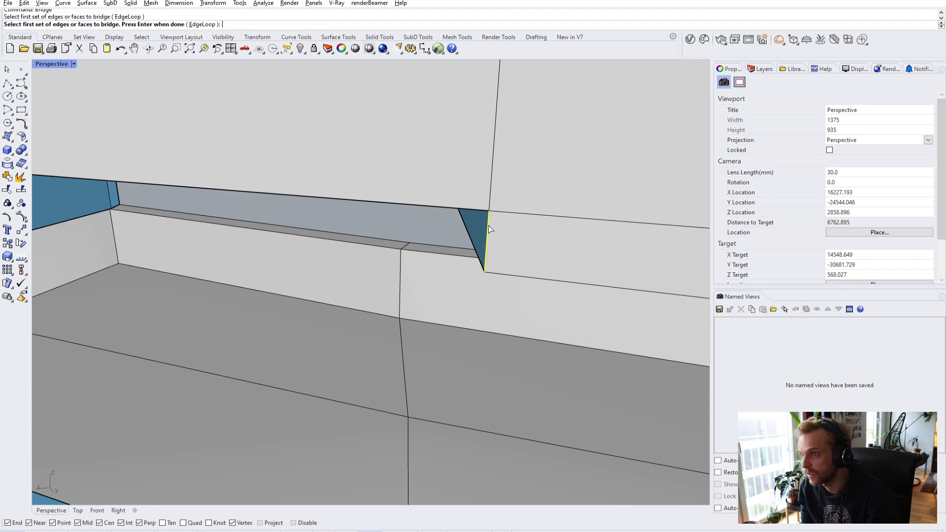
key("Return")
scroll(189, 185, "down", 5)
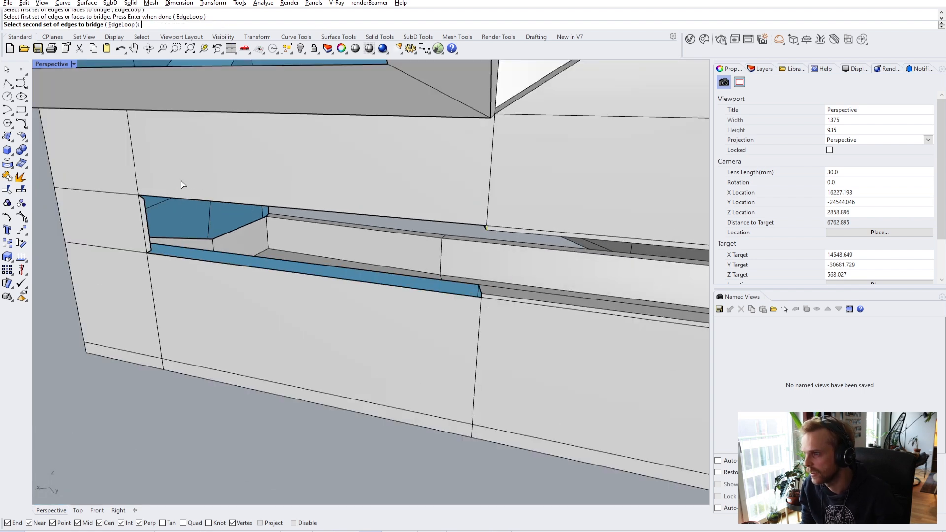
scroll(278, 212, "up", 5)
left_click(270, 228)
key("Return")
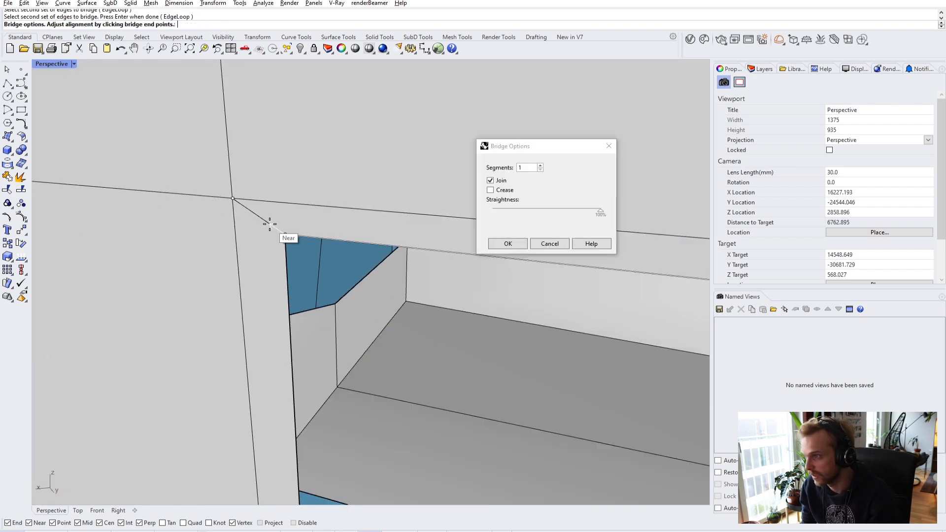
left_click(499, 243)
- Bridge the remaining corner gap from an edge at the slot corner
scroll(508, 277, "down", 5)
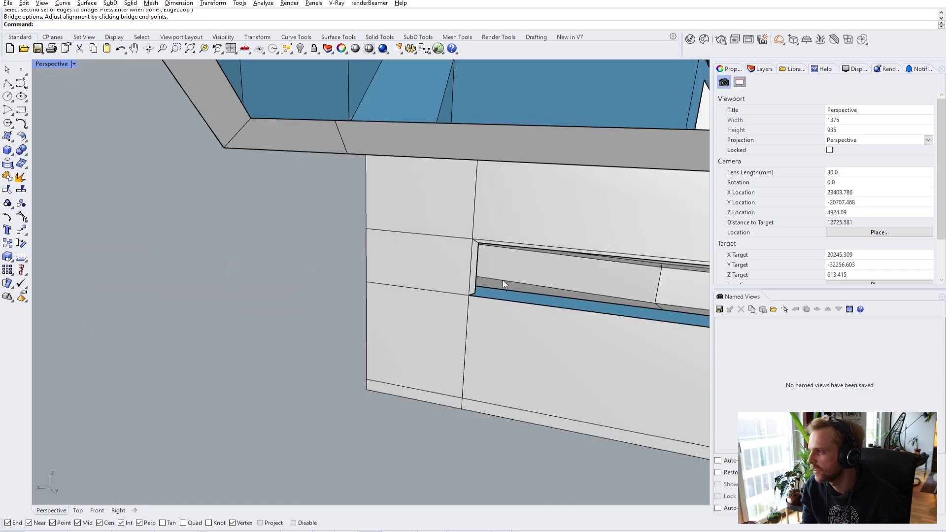
scroll(197, 228, "up", 5)
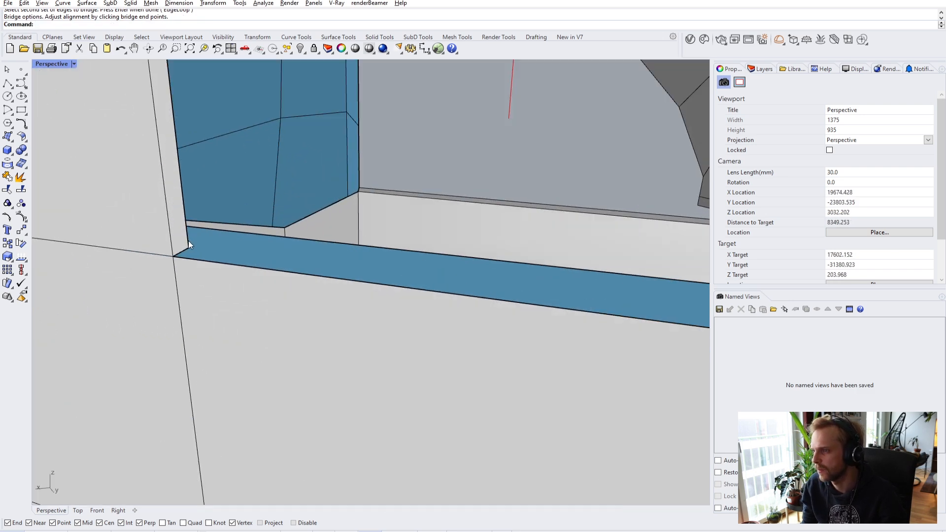
left_click(188, 258, "ctrl+shift")
scroll(203, 260, "down", 5)
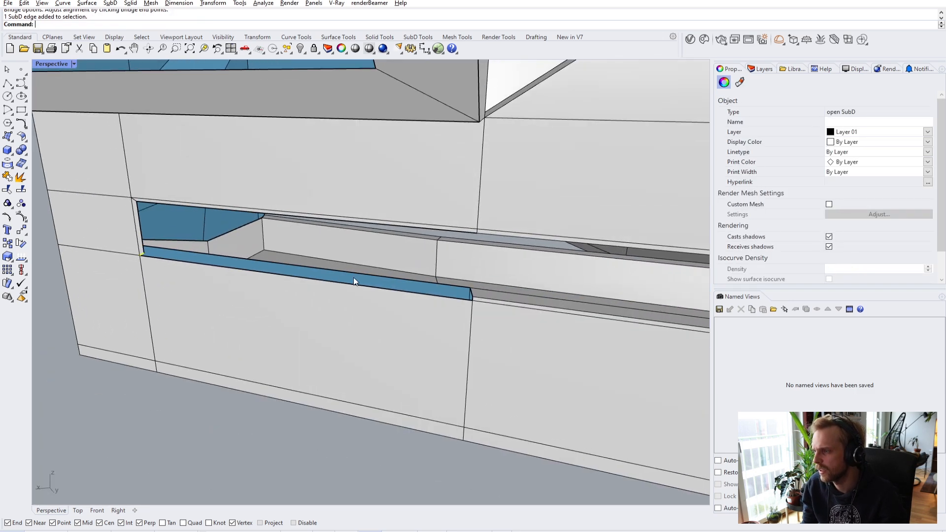
scroll(482, 303, "up", 4)
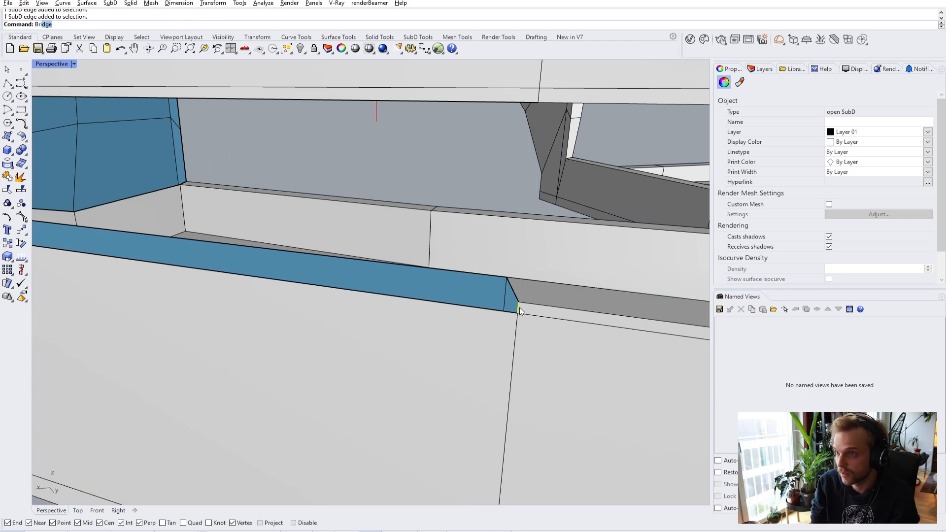
key("Return")
key("Return")
- Toggle the SubD display smooth, then back to flat, viewing the side opening's corner
scroll(507, 305, "down", 5)
right_click_drag(429, 285, 331, 196)
key("Tab")
right_click_drag(423, 228, 366, 232)
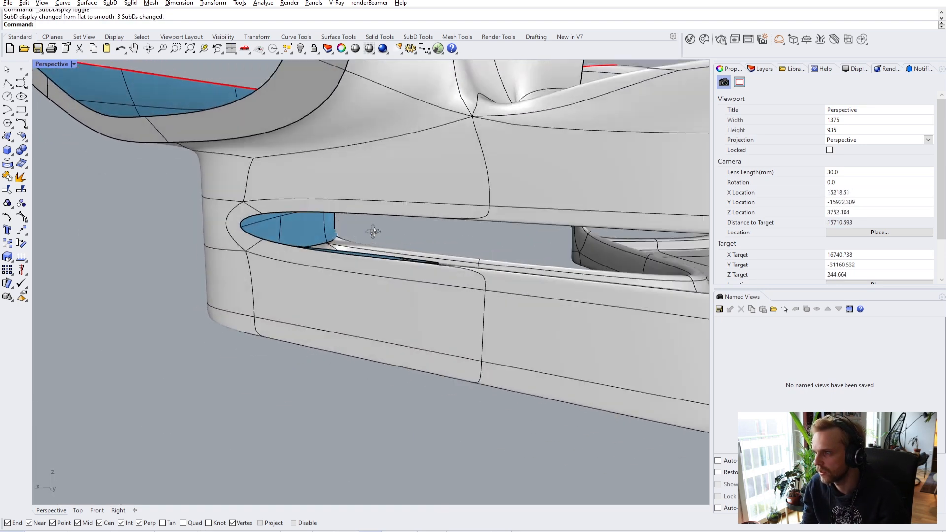
key("Tab")
right_click_drag(289, 276, 291, 186)
key("Tab")
scroll(293, 198, "down", 6)
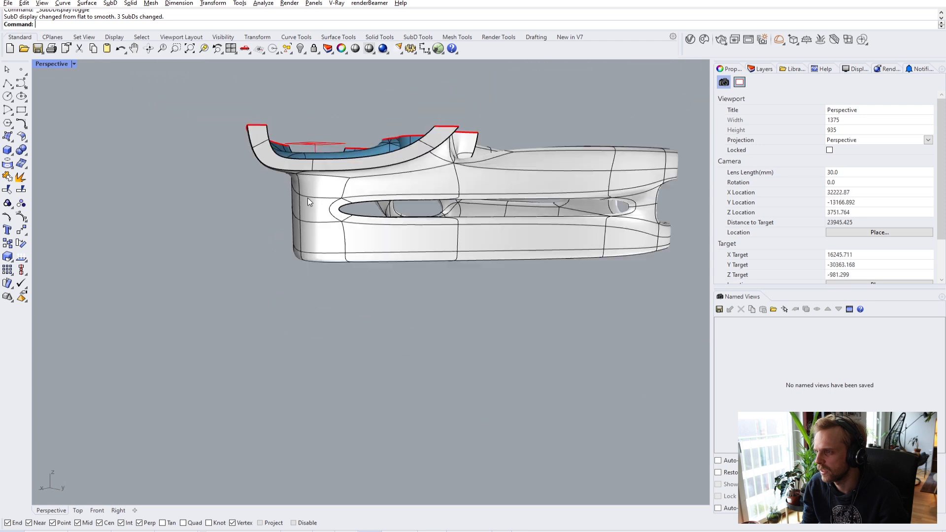
scroll(319, 207, "up", 5)
right_click_drag(319, 207, 216, 300)
key("Tab")
key("Tab")
key("Tab")
scroll(408, 181, "up", 4)
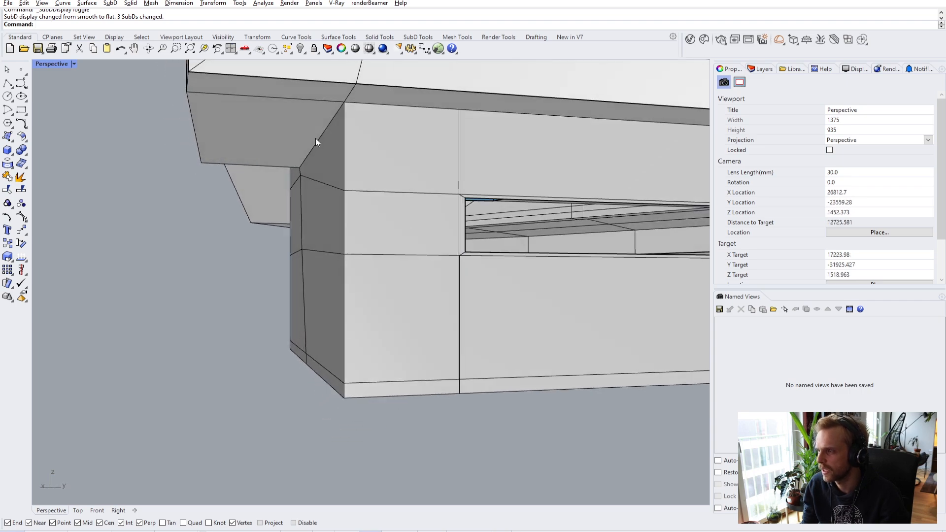
left_click(319, 138, "ctrl+shift")
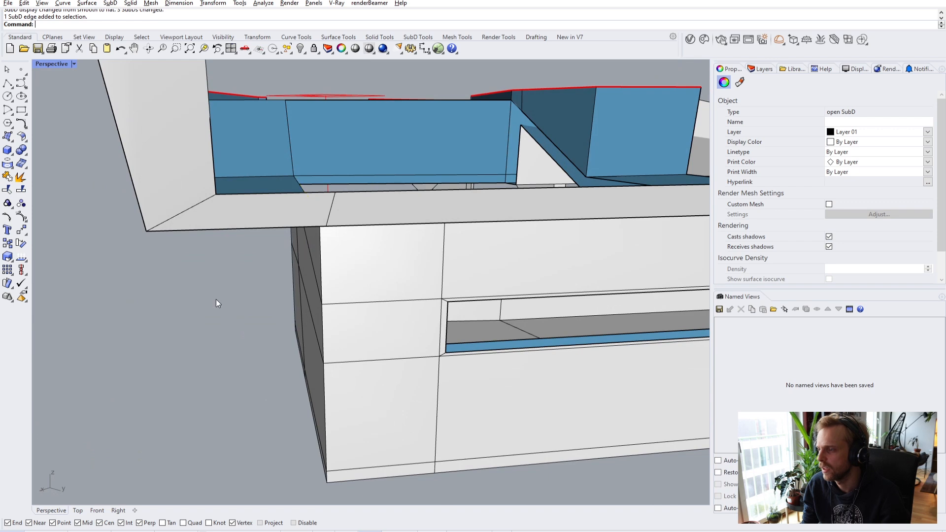
left_click(216, 299)
scroll(216, 300, "up", 5)
scroll(375, 302, "down", 3)
right_click_drag(376, 300, 336, 323)
scroll(377, 236, "up", 4)
scroll(376, 236, "down", 3)
right_click_drag(385, 253, 311, 227)
key("Tab")
scroll(333, 237, "up", 4)
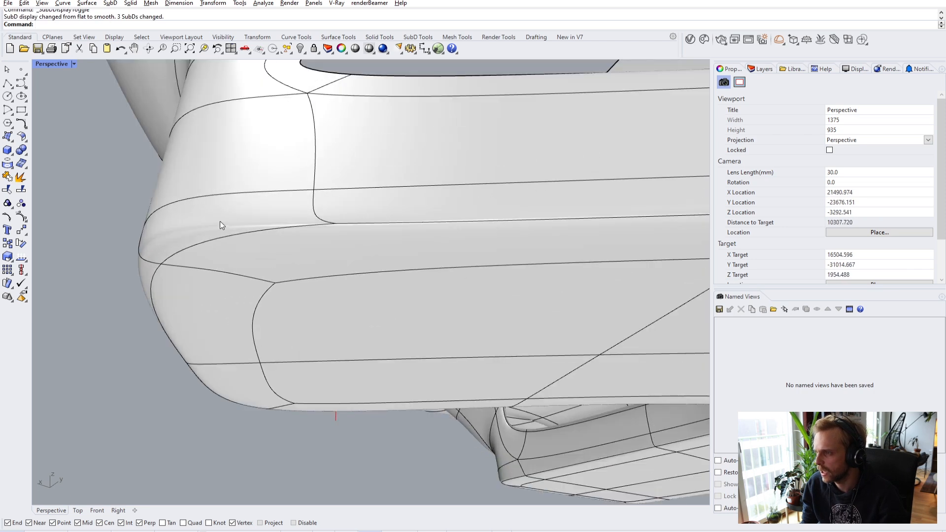
key("Tab")
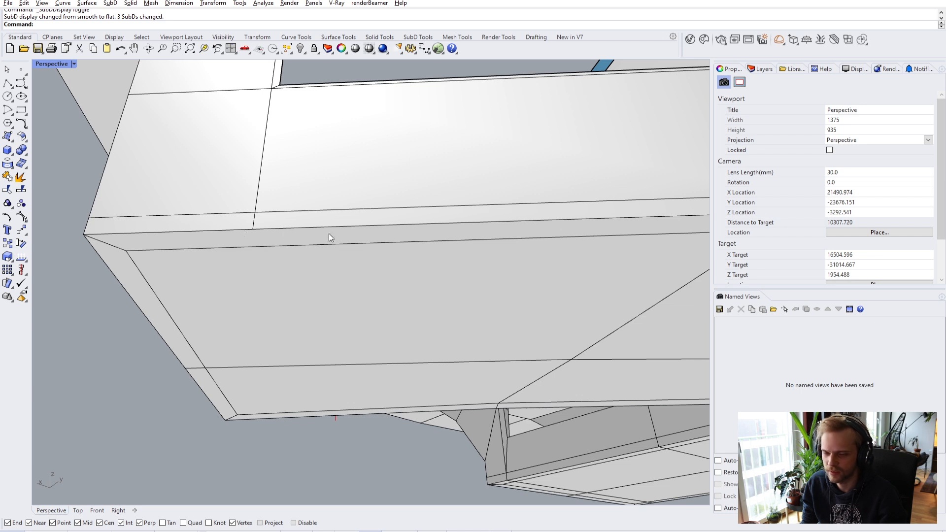
- Use InsertEdge to split two underside rim edges at their neighbouring vertices
scroll(132, 255, "up", 2)
left_click(84, 253, "ctrl+shift")
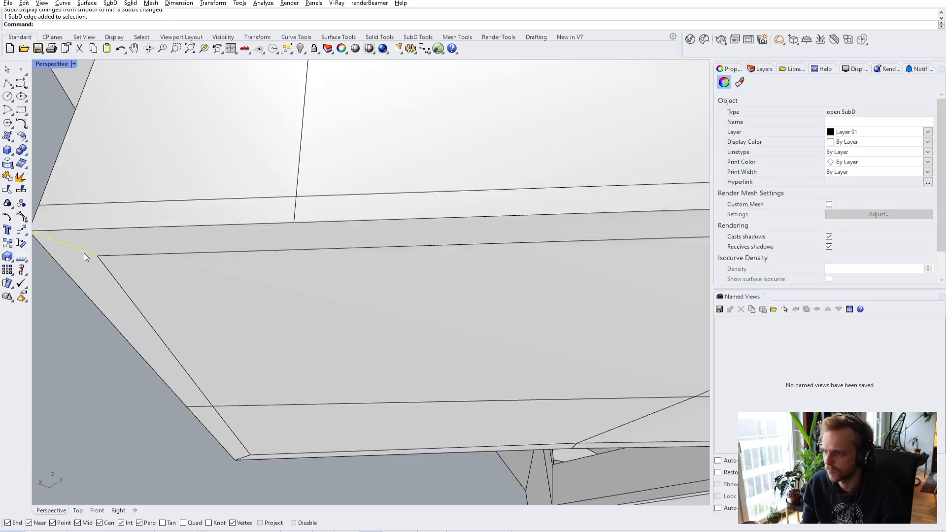
type("InsertEdge")
key("Return")
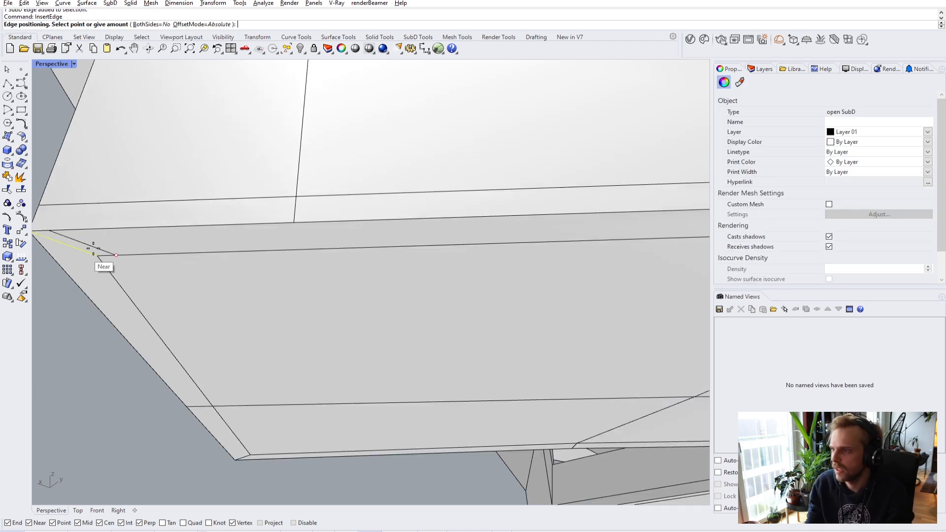
left_click(295, 225)
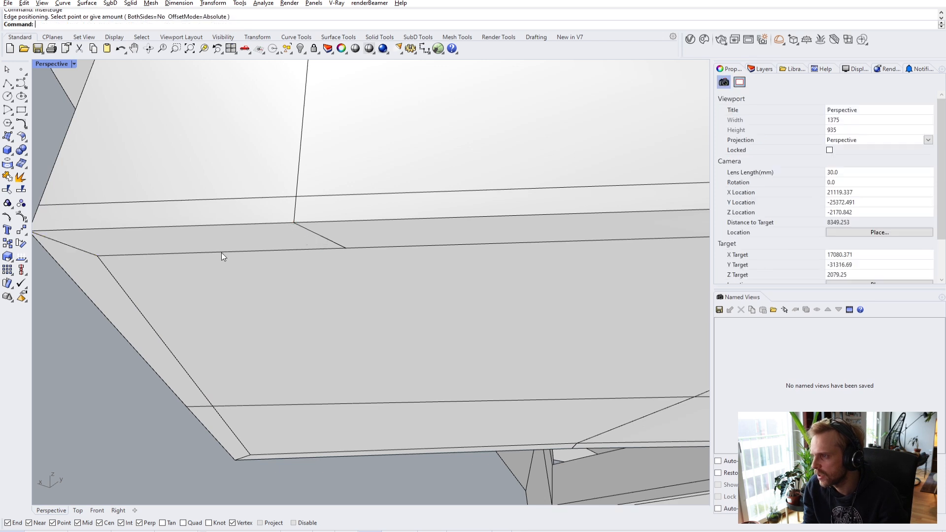
left_click(142, 314, "ctrl+shift")
key("Return")
left_click(353, 251)
- Split the slanted underside corner edge with a new edge snapped to the vertex
right_click_drag(353, 255, 368, 300)
scroll(367, 301, "up", 5)
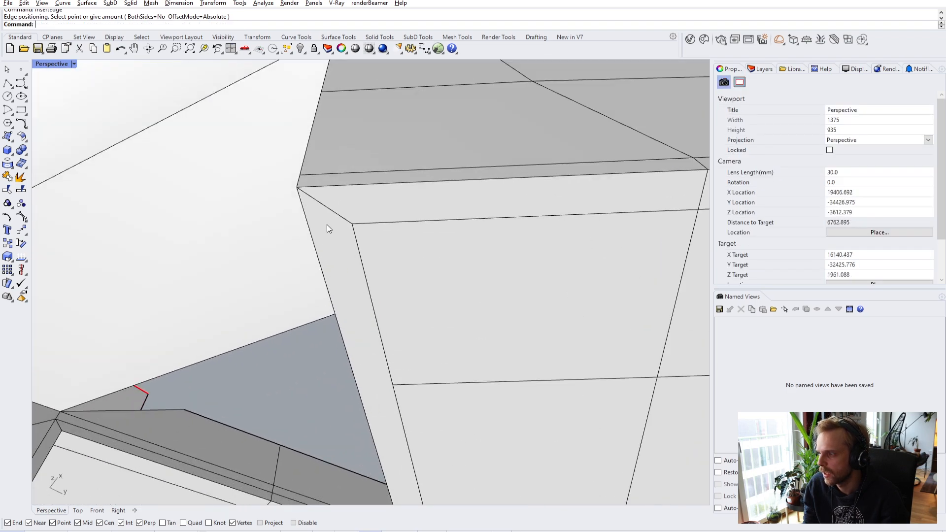
left_click(335, 209, "ctrl+shift")
key("Escape")
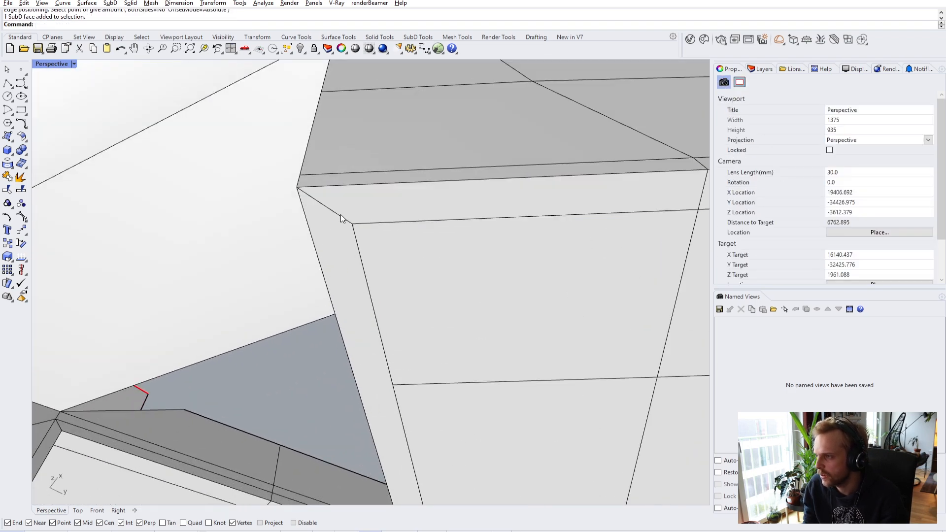
left_click(341, 216, "ctrl+shift")
key("Return")
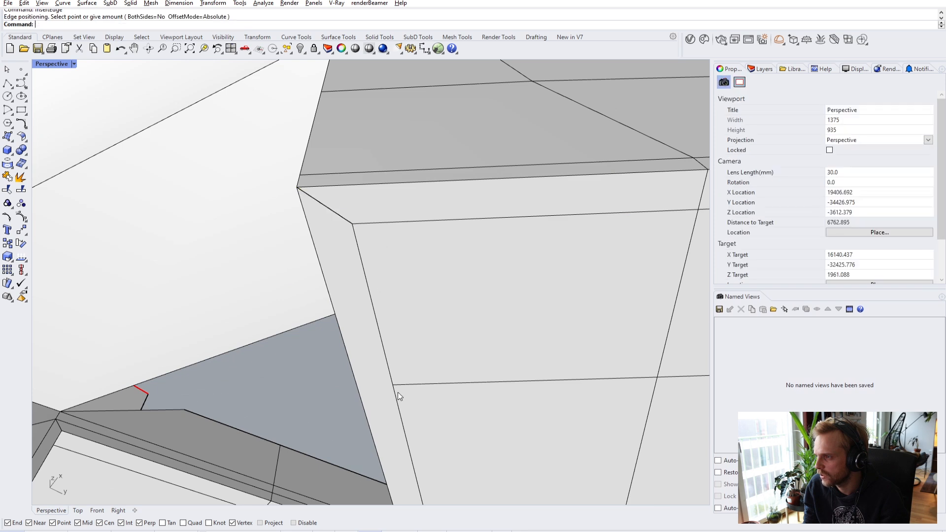
left_click(341, 217, "ctrl+shift")
key("Return")
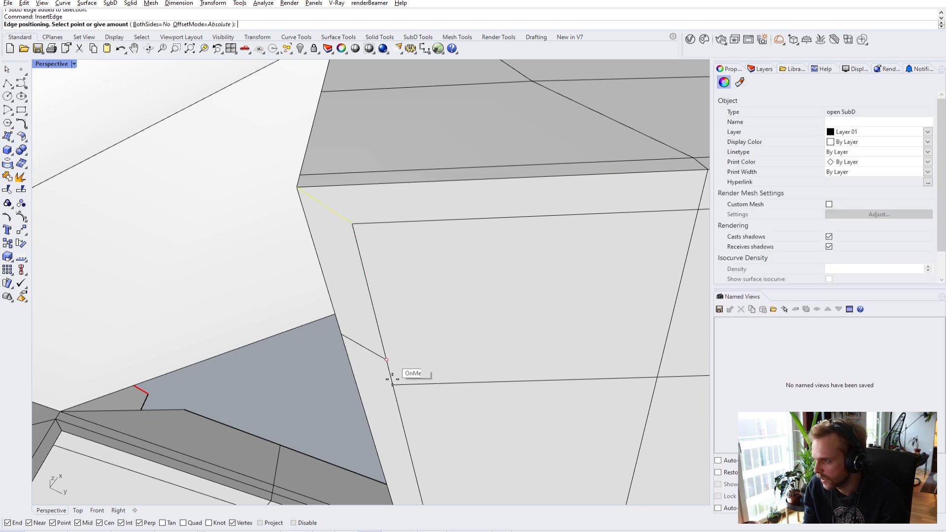
left_click(393, 386)
- Insert edges through the box's outer-corner vertical edge and an adjacent box edge
right_click_drag(319, 361, 460, 379)
left_click(567, 395, "ctrl+shift")
key("space")
right_click_drag(387, 405, 485, 298)
left_click(372, 365)
left_click(482, 294)
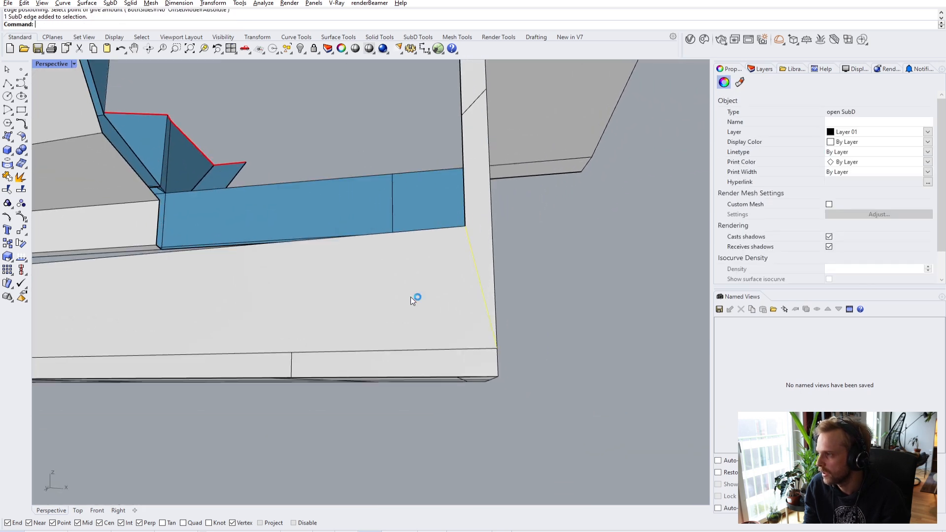
key("space")
left_click(292, 354)
- Split another box edge and a vertical wall edge at the matching vertex
right_click_drag(291, 354, 451, 302)
left_click(453, 298)
key("space")
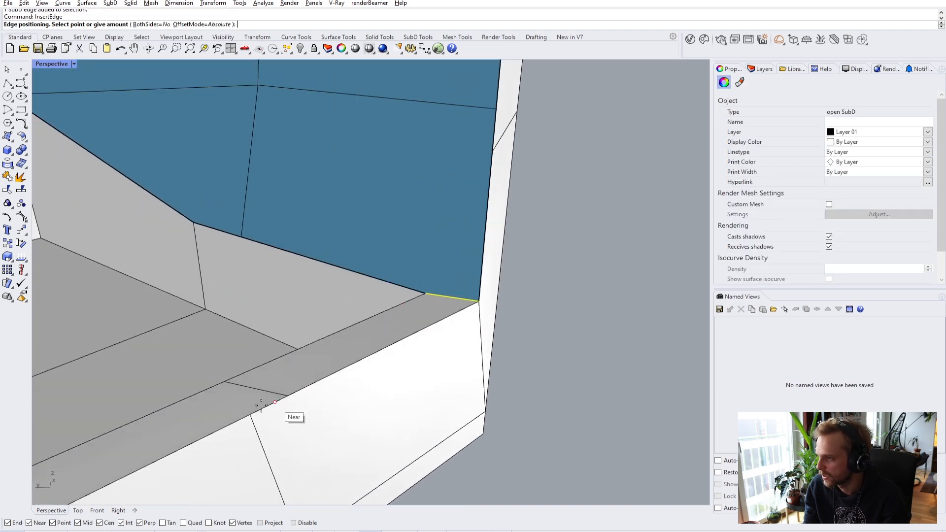
right_click_drag(253, 416, 366, 395)
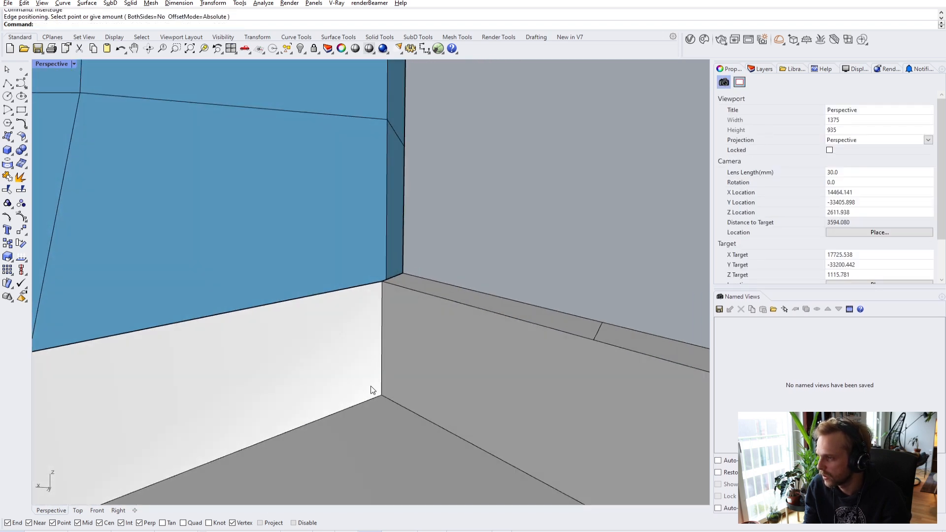
left_click(383, 331, "ctrl+shift")
key("space")
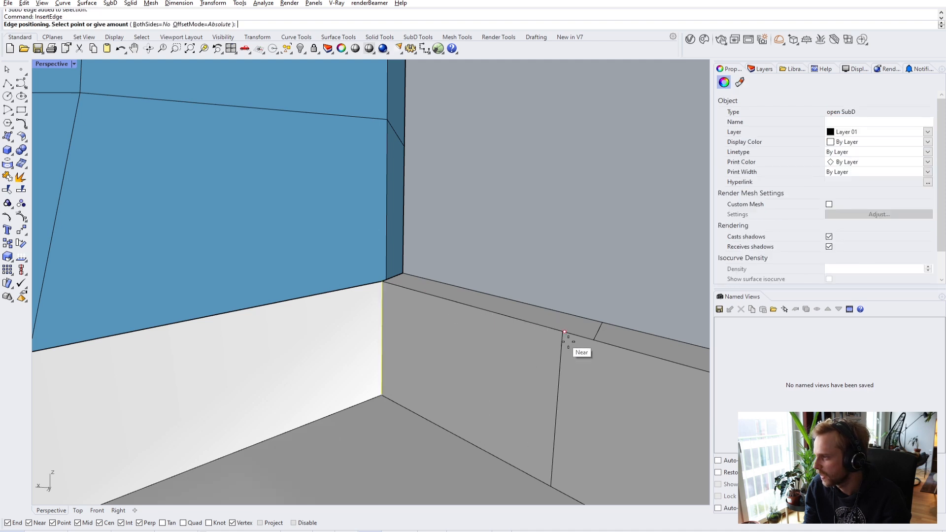
left_click(593, 341)
- Insert edges through two bottom wall edges, snapping to the floor vertices
right_click_drag(581, 348, 424, 348)
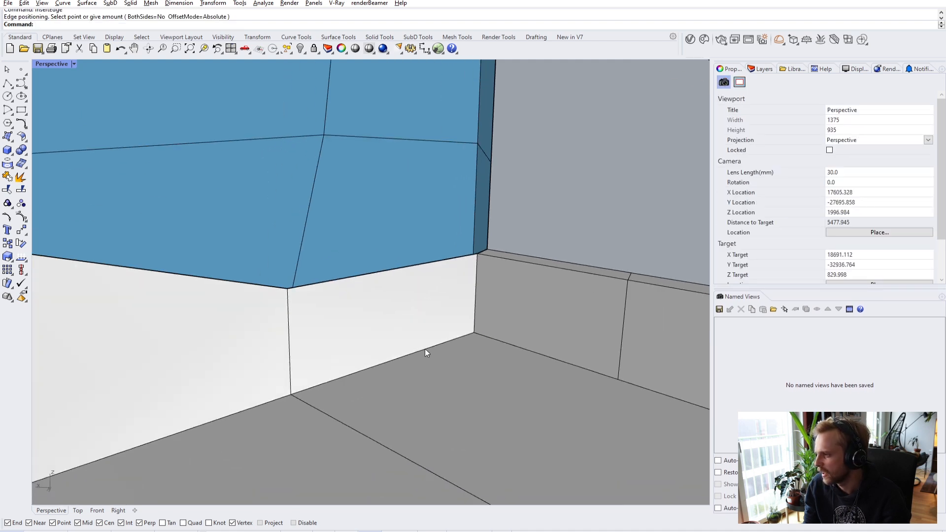
left_click(432, 348, "ctrl+shift")
key("space")
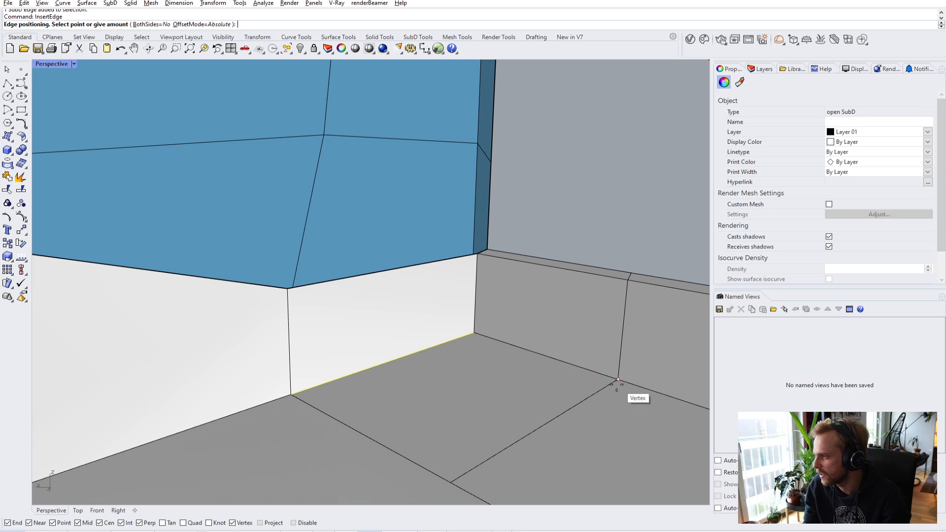
left_click(617, 380)
right_click_drag(615, 385, 457, 366)
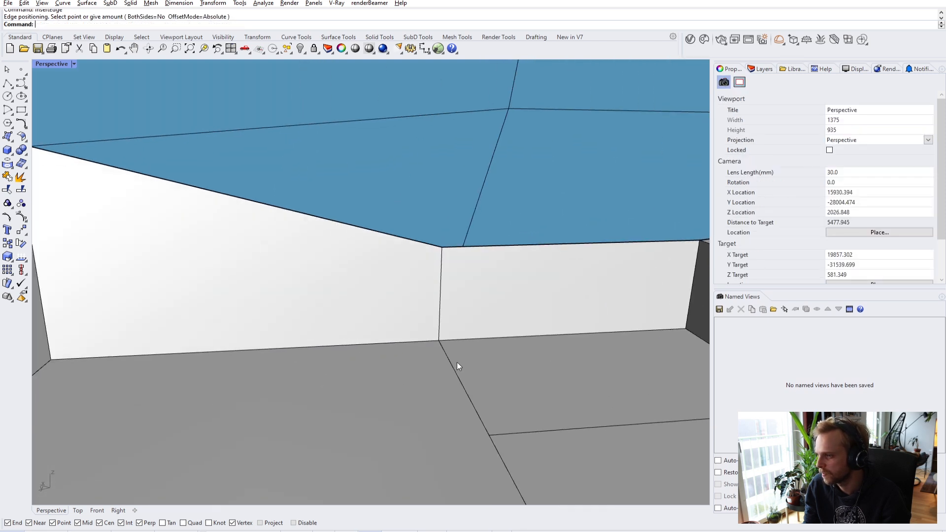
left_click(364, 342, "ctrl+shift")
key("space")
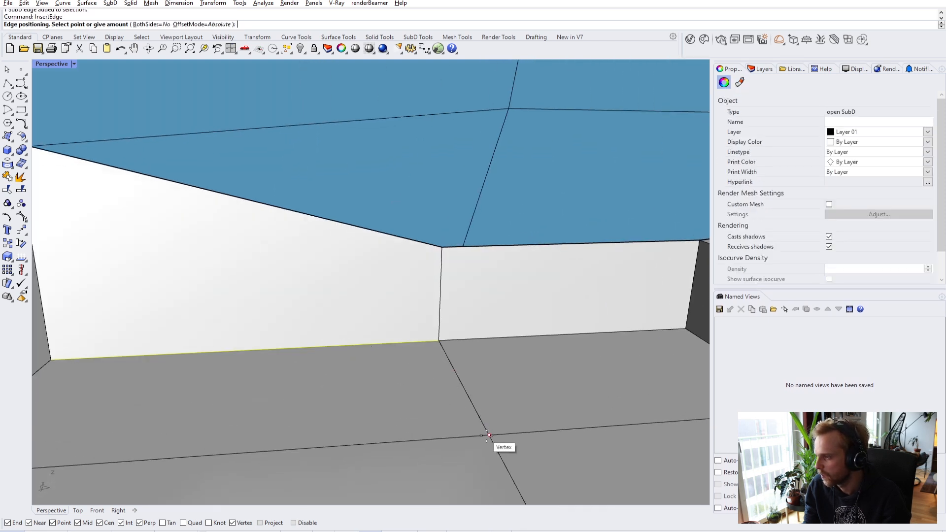
left_click(486, 434)
- Split the two vertical edges at the inner wall corner at their corner vertices
right_click_drag(483, 433, 296, 312)
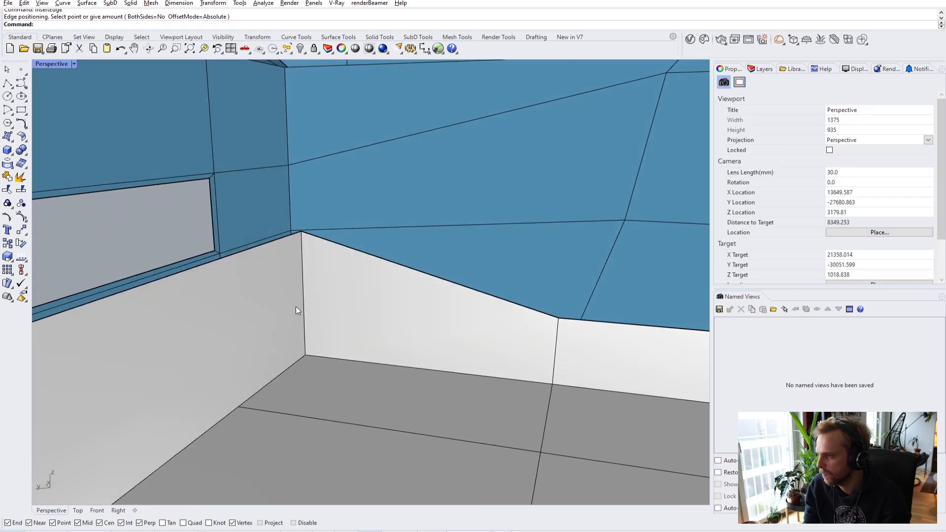
left_click(303, 301, "ctrl+shift")
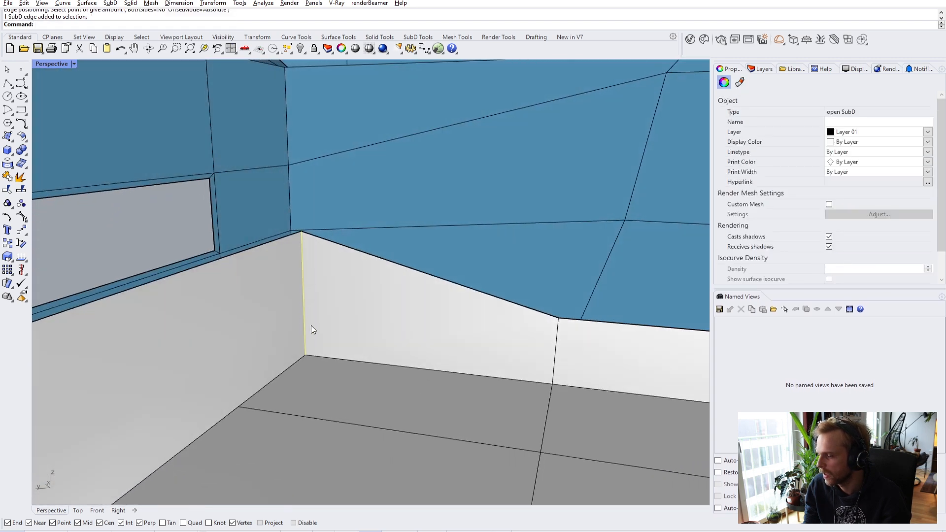
key("space")
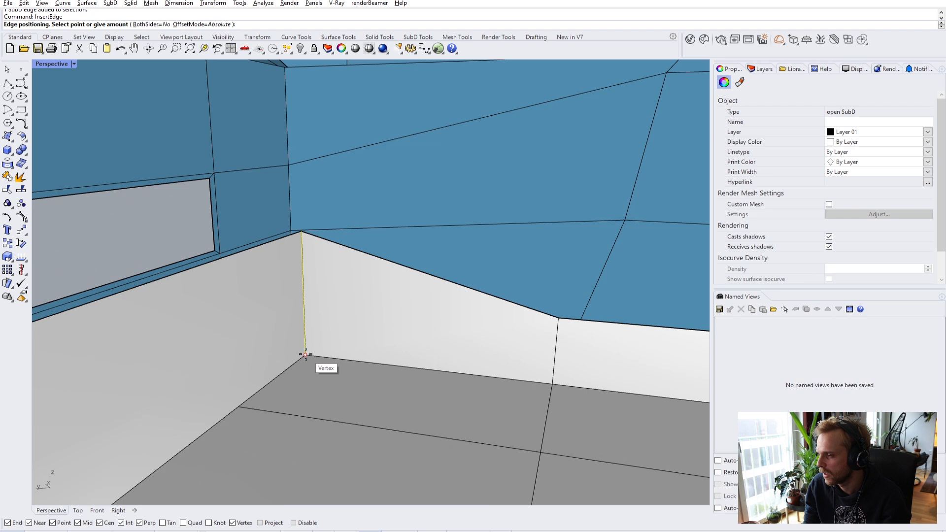
left_click(306, 354)
scroll(268, 378, "up", 3)
right_click_drag(242, 343, 364, 326)
left_click(390, 294)
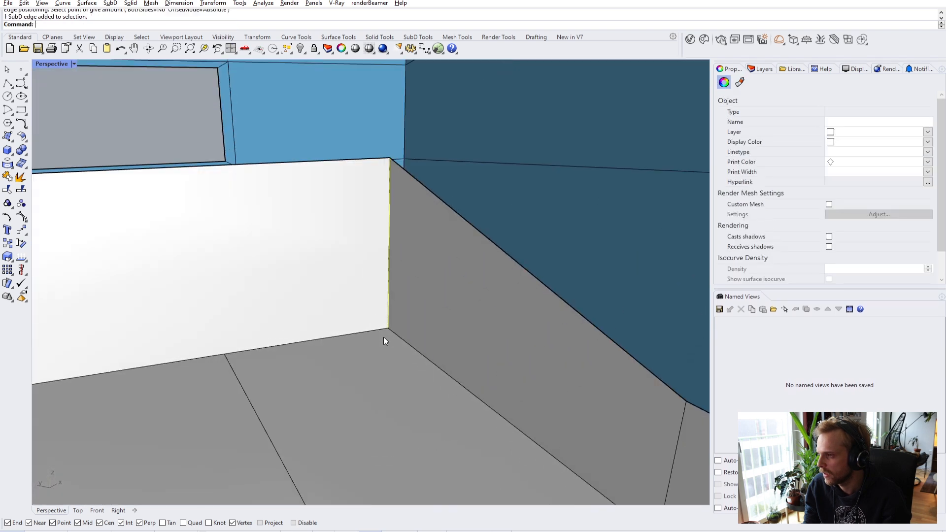
key("space")
left_click(385, 327)
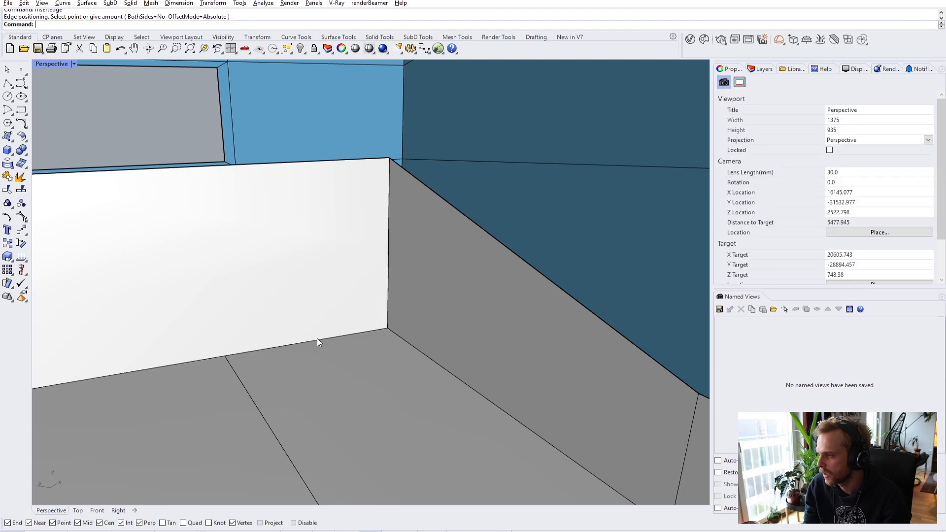
right_click_drag(223, 357, 367, 344)
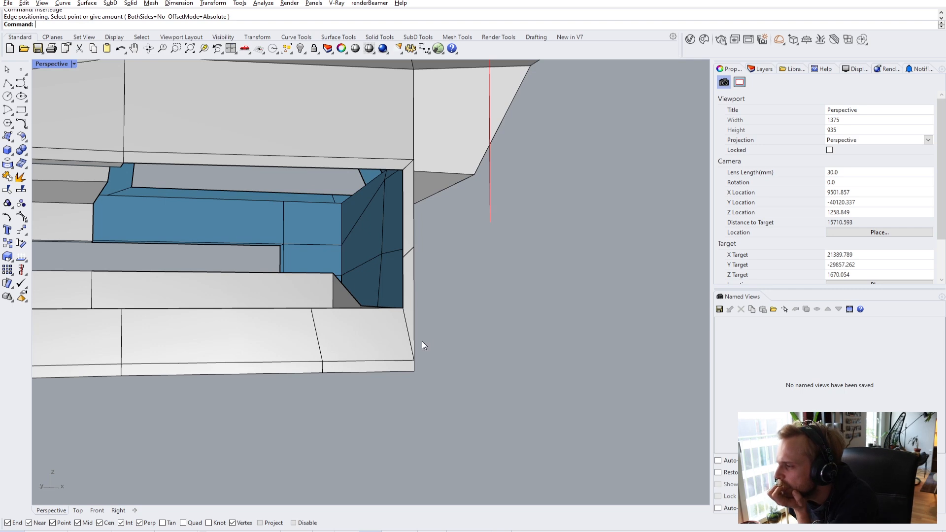
- Orbit below the model to the blue recess and undo the last edge insertion
right_click_drag(430, 332, 288, 268)
right_click_drag(76, 200, 114, 256)
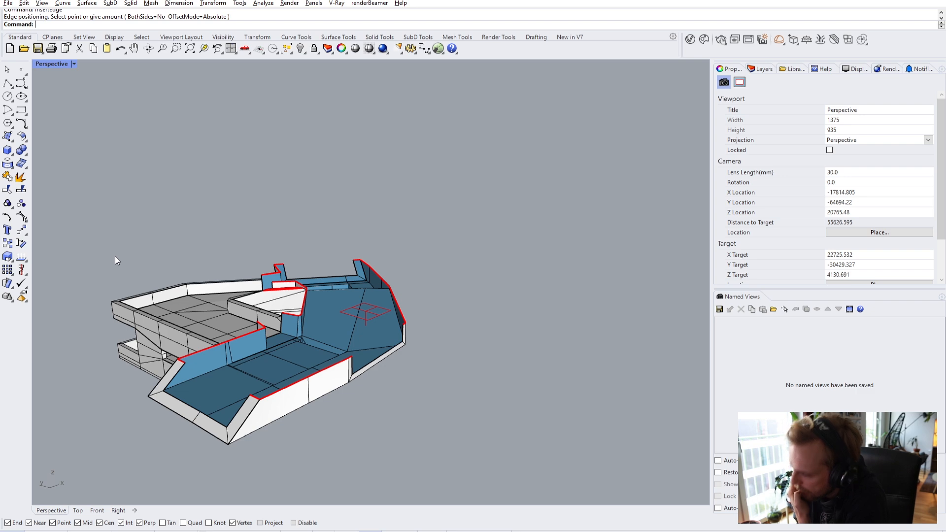
right_click_drag(329, 345, 318, 265)
scroll(330, 279, "up", 12)
right_click_drag(364, 382, 436, 439)
right_click_drag(436, 439, 387, 330, "shift")
scroll(341, 362, "up", 4)
key("ctrl+z")
- Orbit around the recess to review its upper corner and dark blue wall
right_click_drag(261, 299, 264, 302)
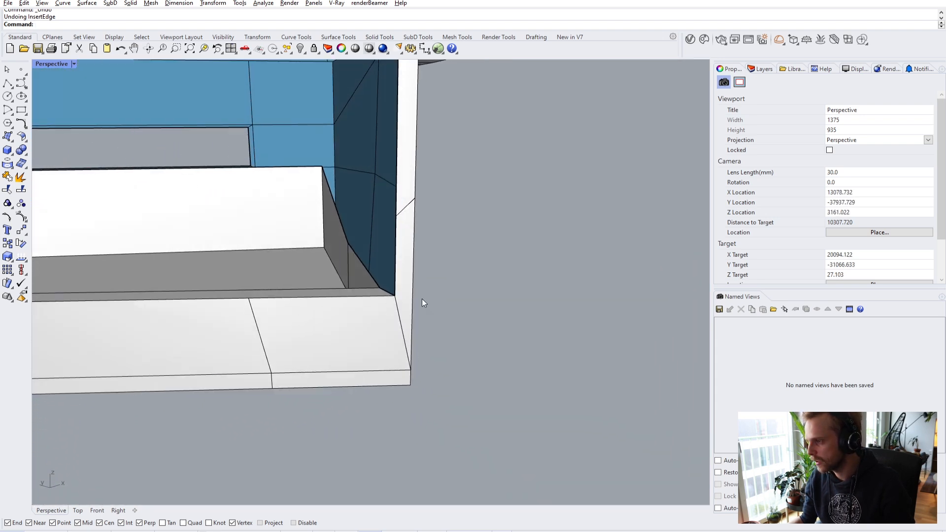
scroll(385, 227, "down", 4)
scroll(400, 221, "up", 2)
right_click_drag(400, 220, 393, 213)
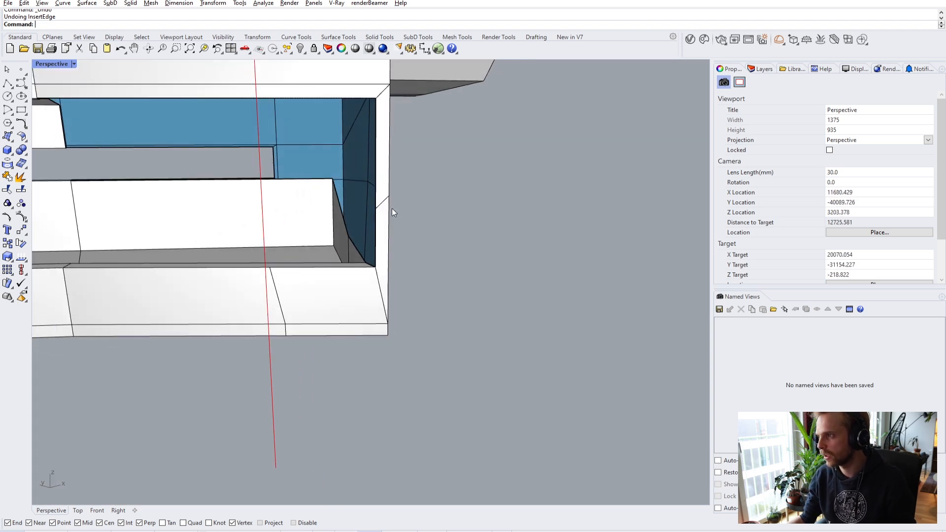
scroll(375, 118, "up", 4)
right_click_drag(375, 117, 452, 142)
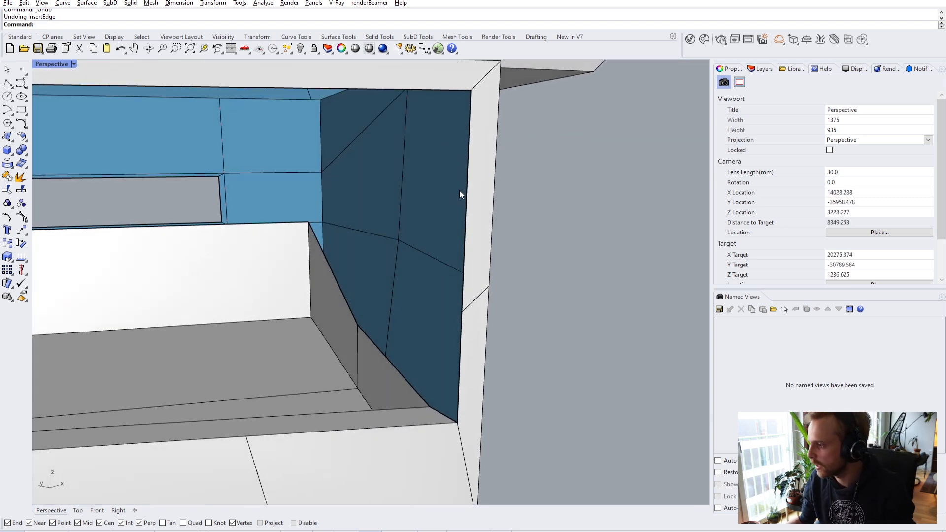
scroll(477, 224, "down", 2)
right_click_drag(465, 202, 486, 193)
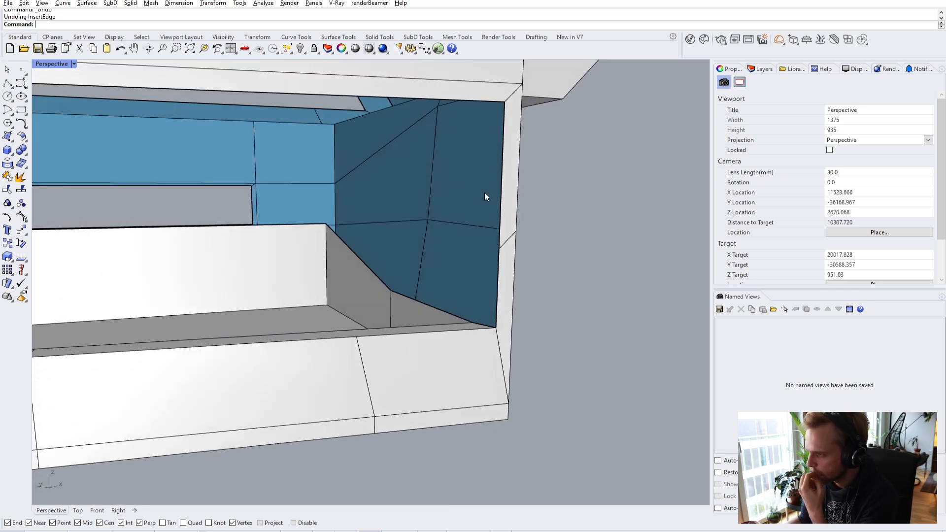
scroll(474, 197, "up", 3)
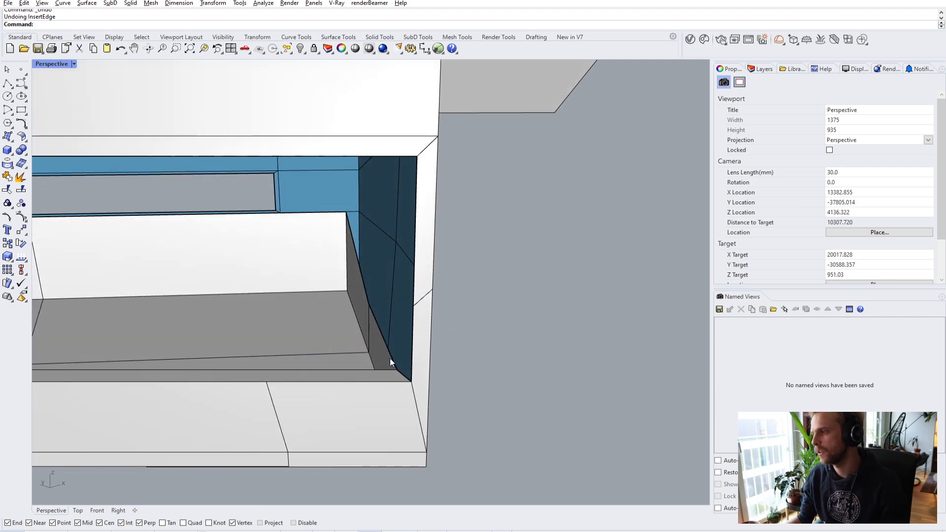
scroll(394, 355, "up", 2)
- Move the opening's lower corner edge 1500 units from its lower end
left_click(427, 399, "ctrl+shift")
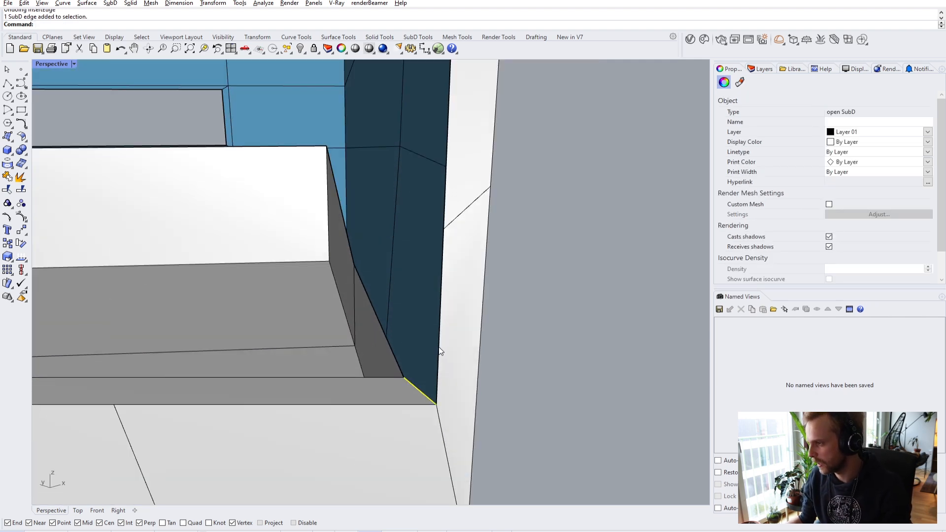
right_click_drag(441, 274, 449, 185)
scroll(444, 177, "down", 2)
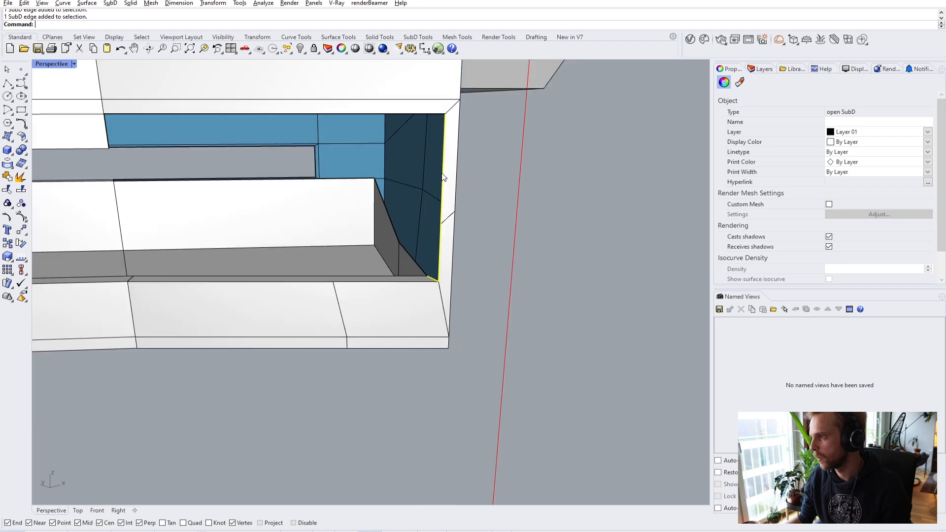
scroll(440, 172, "up", 3)
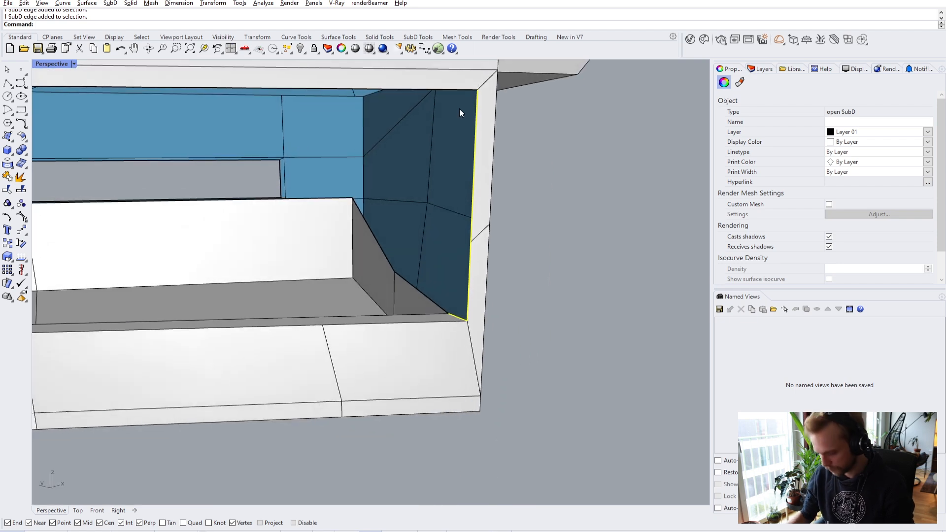
type("m")
key("Return")
left_click(467, 321)
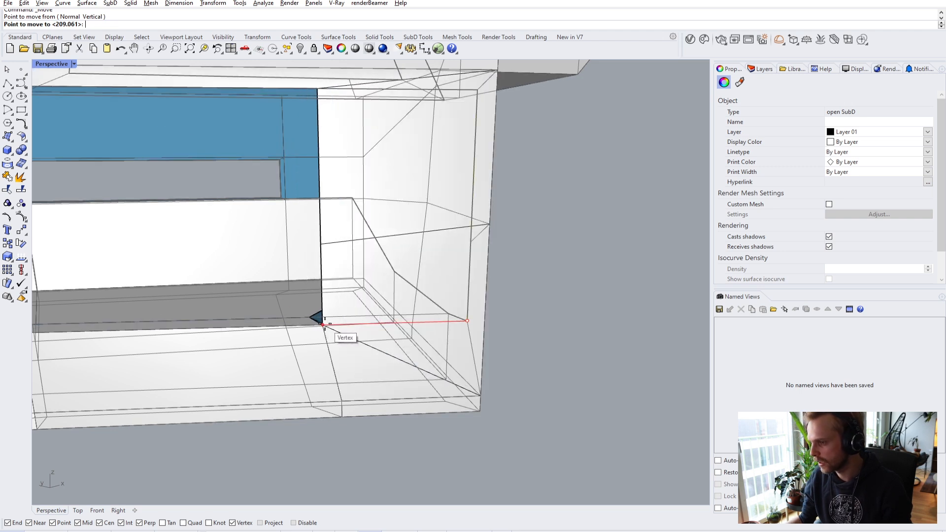
type("1500")
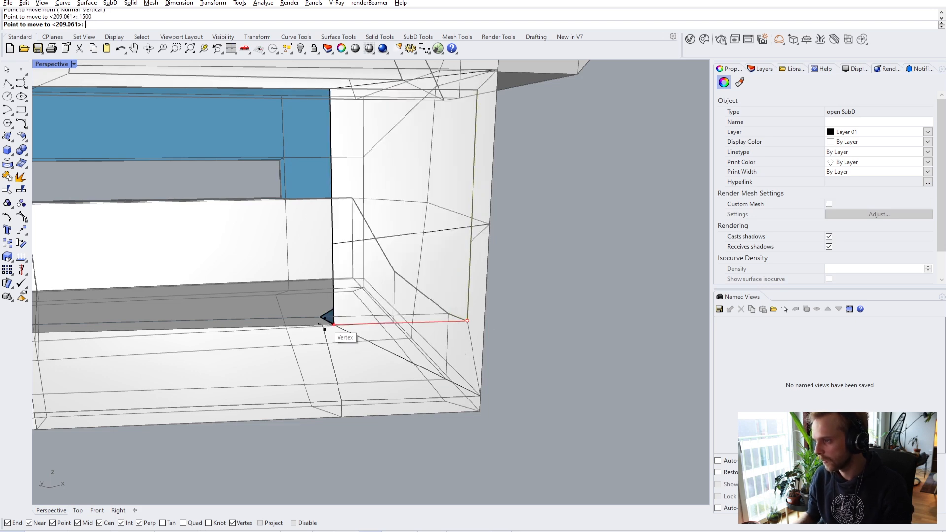
left_click(331, 325)
key("Escape")
- Delete the leftover face at the inner corner
right_click_drag(387, 339, 558, 342)
scroll(557, 272, "up", 5)
right_click_drag(557, 273, 528, 295)
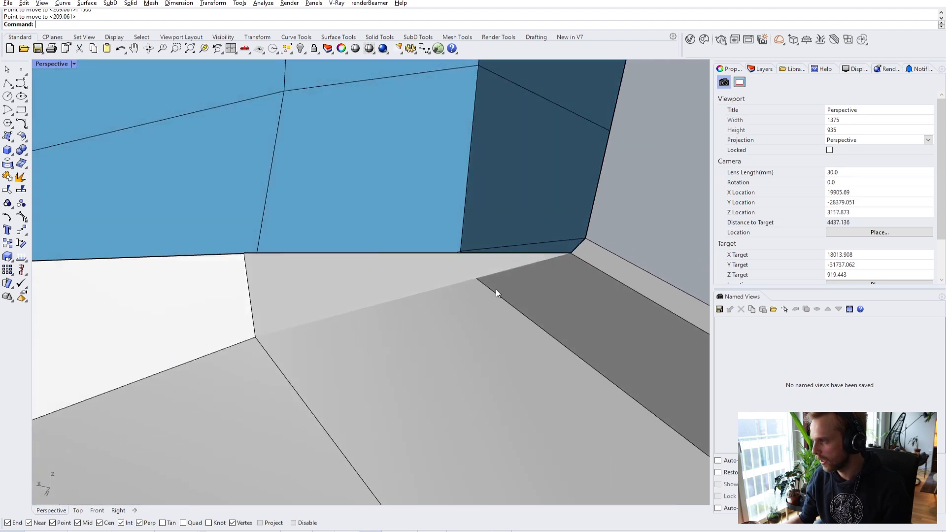
left_click(412, 269, "ctrl+shift")
key("Delete")
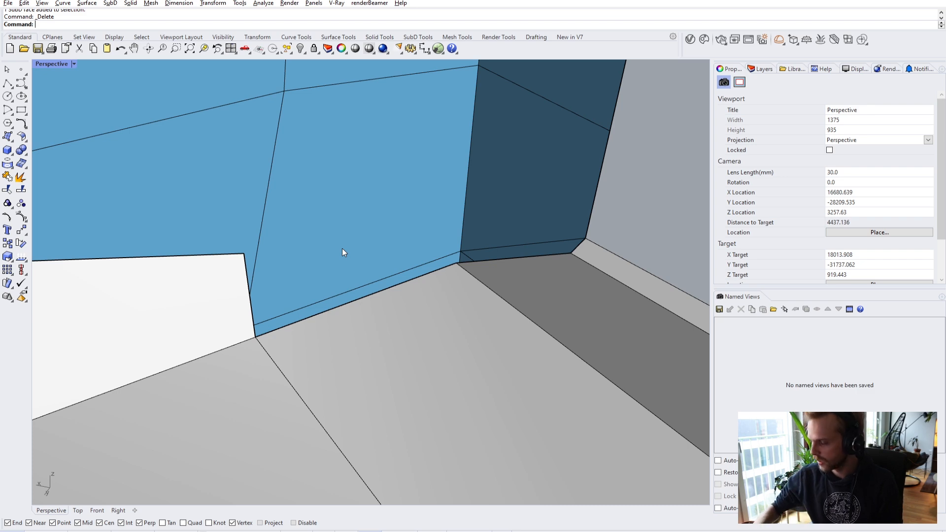
- Move the box's bottom corner vertex onto the diagonal edge with a Near snap
right_click_drag(342, 253, 414, 312)
right_click_drag(498, 368, 399, 365)
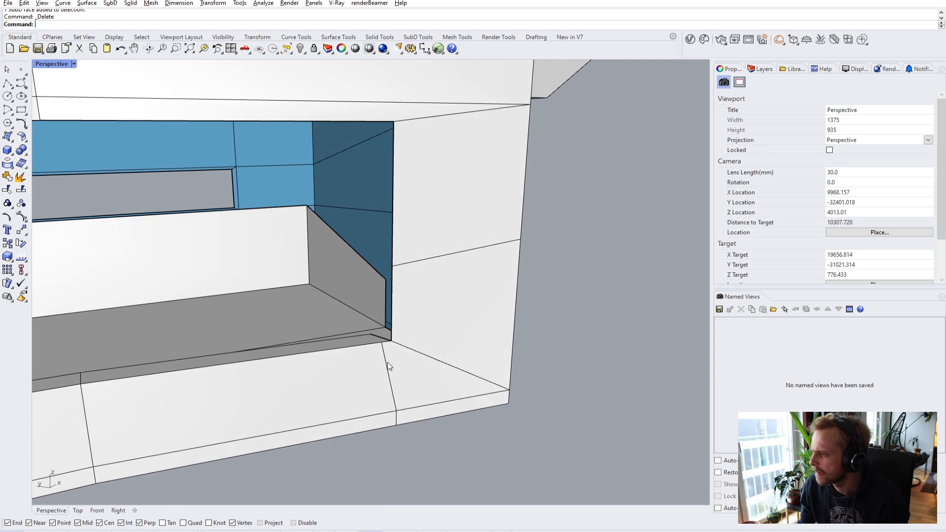
scroll(384, 362, "up", 2)
scroll(387, 360, "up", 2)
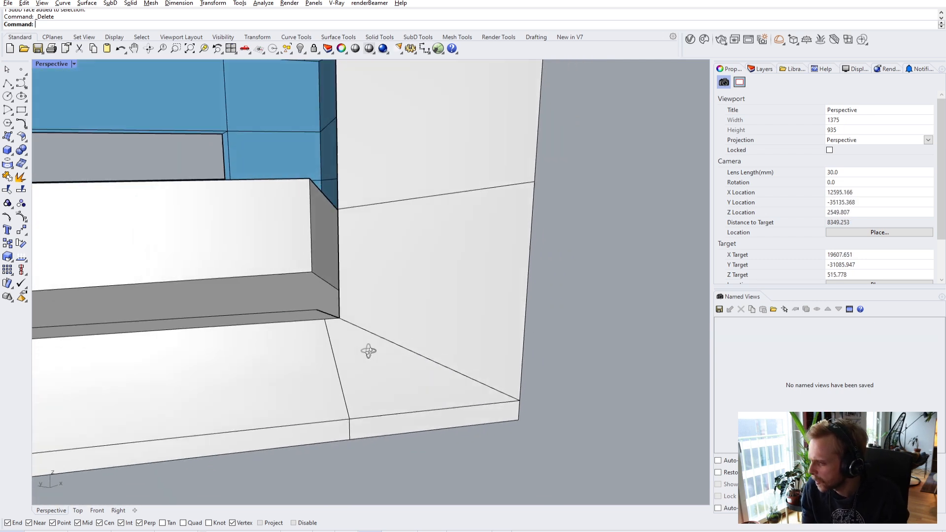
scroll(269, 312, "up", 1)
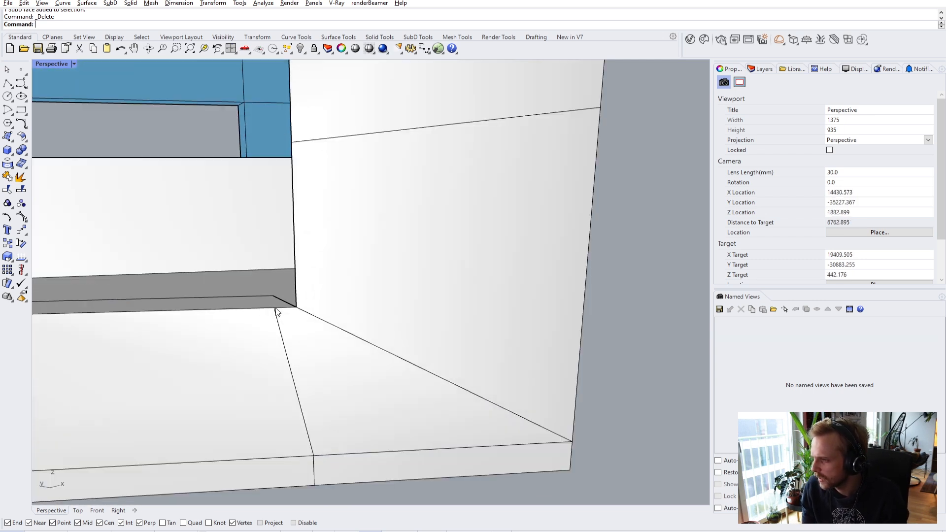
left_click(275, 310, "ctrl+shift")
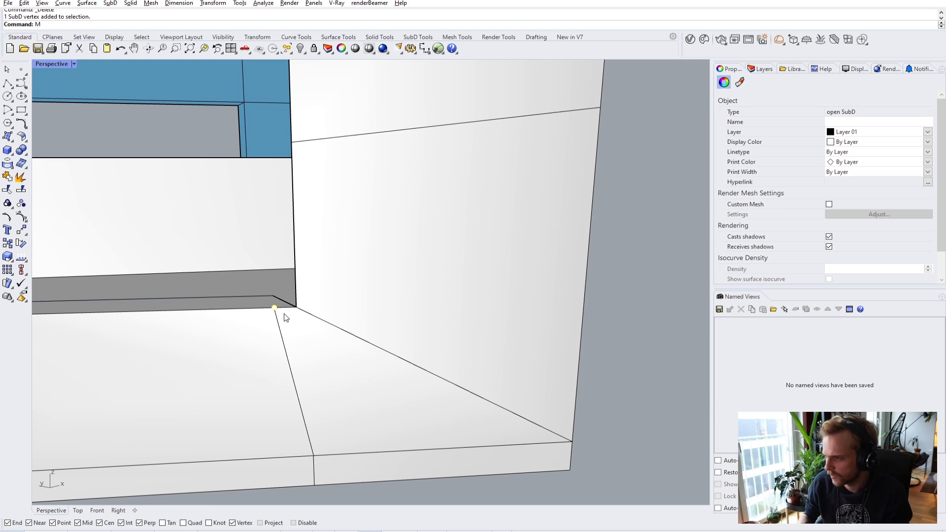
type("M")
key("Return")
left_click(274, 309)
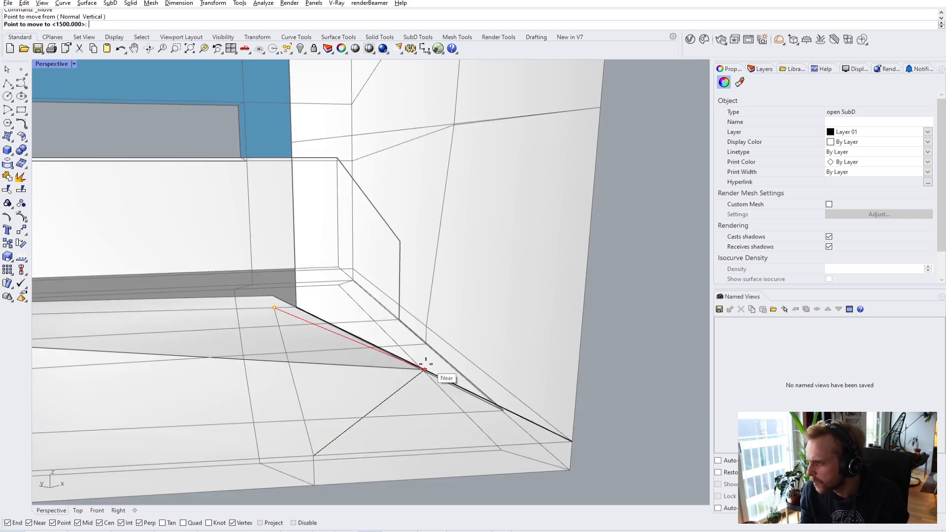
right_click_drag(412, 369, 368, 375)
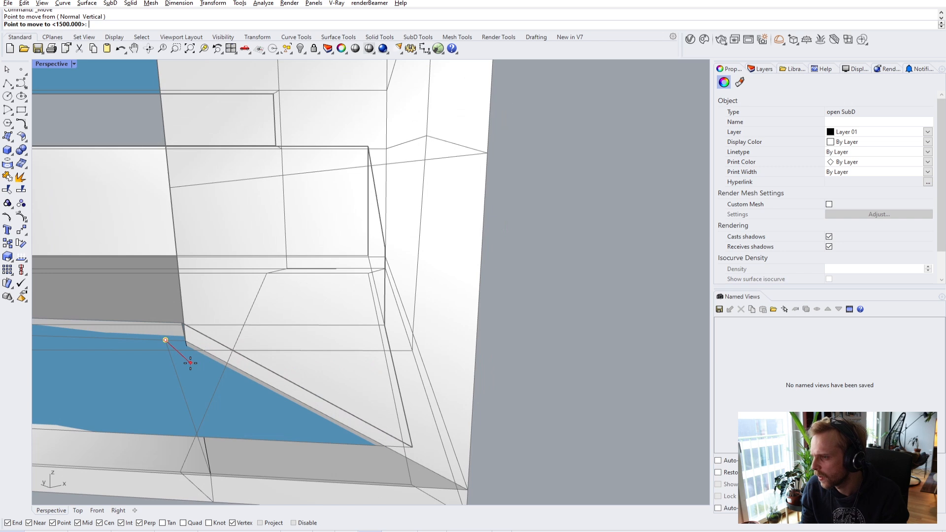
left_click(177, 371)
- Delete the redundant edge on the bottom face, then select the vertical corner edge
key("Escape")
left_click(176, 375)
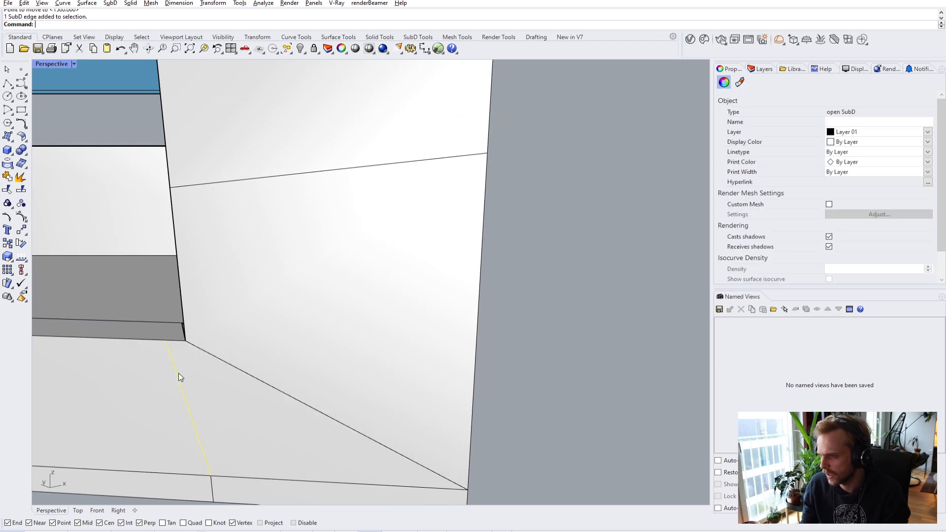
key("Delete")
right_click_drag(178, 373, 337, 366)
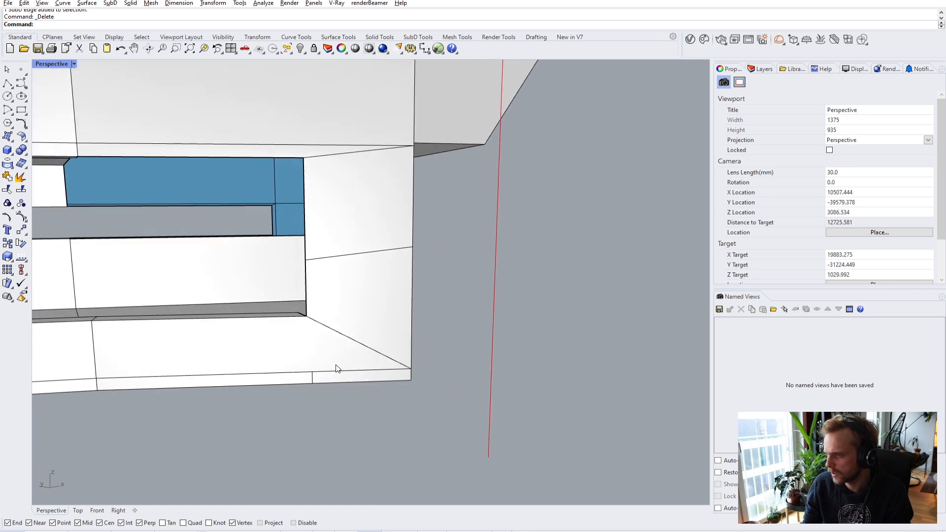
scroll(335, 252, "up", 4)
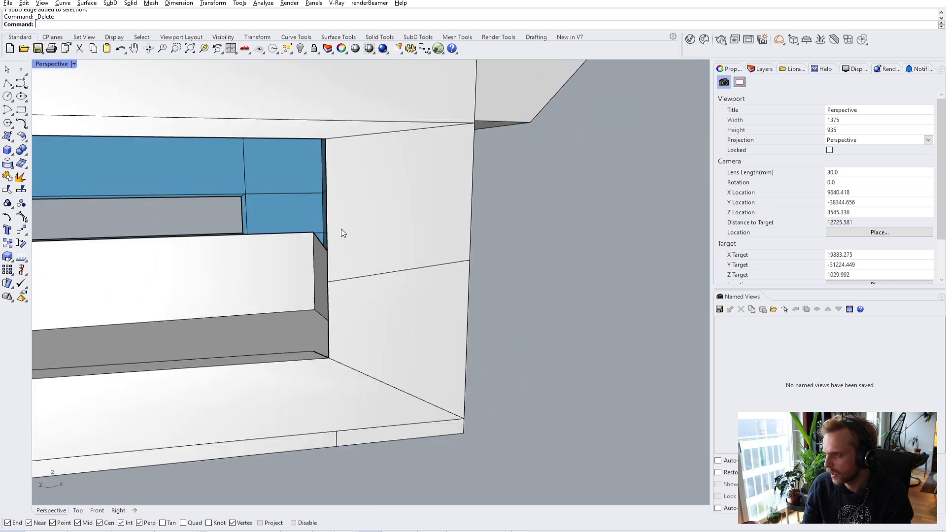
right_click_drag(344, 232, 340, 229)
left_click(360, 204, "ctrl+shift")
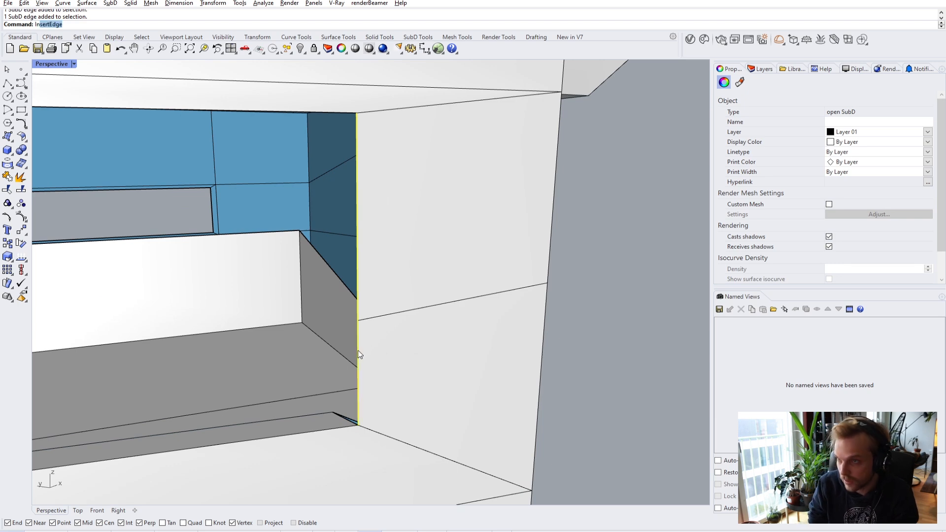
- Insert a new vertical edge across the corner wall face
key("Return")
left_click(441, 317)
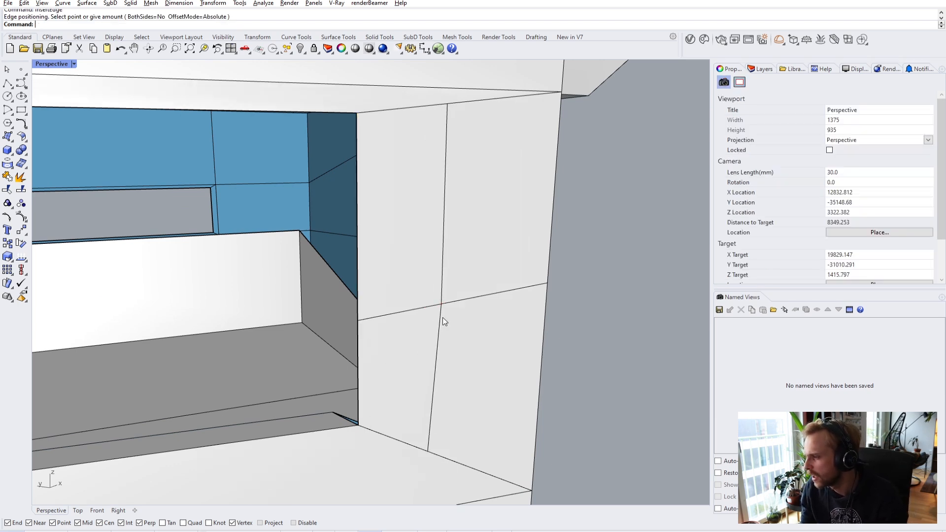
scroll(442, 318, "down", 4)
right_click_drag(443, 317, 425, 322)
scroll(424, 322, "up", 4)
right_click_drag(370, 376, 412, 345)
scroll(392, 349, "down", 2)
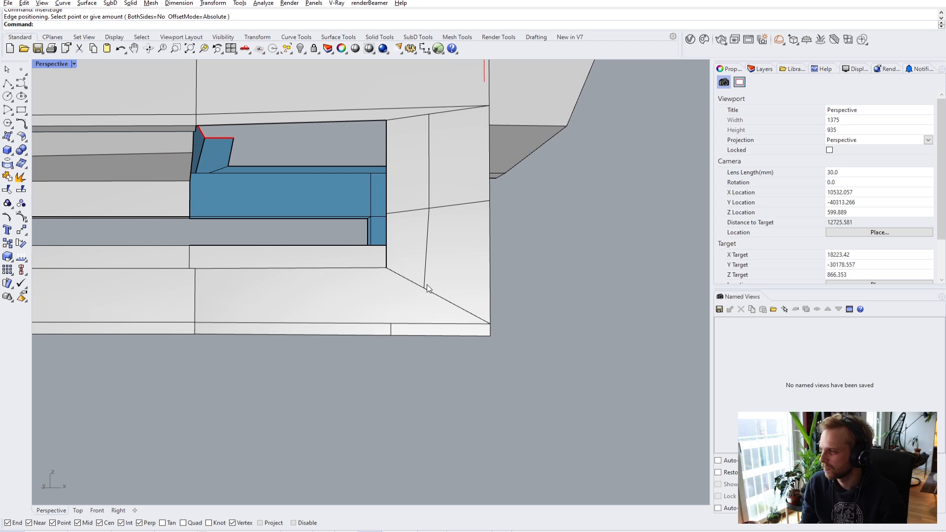
- Select two faces on the building's underside and delete them
right_click_drag(403, 313, 431, 270)
scroll(423, 281, "down", 4)
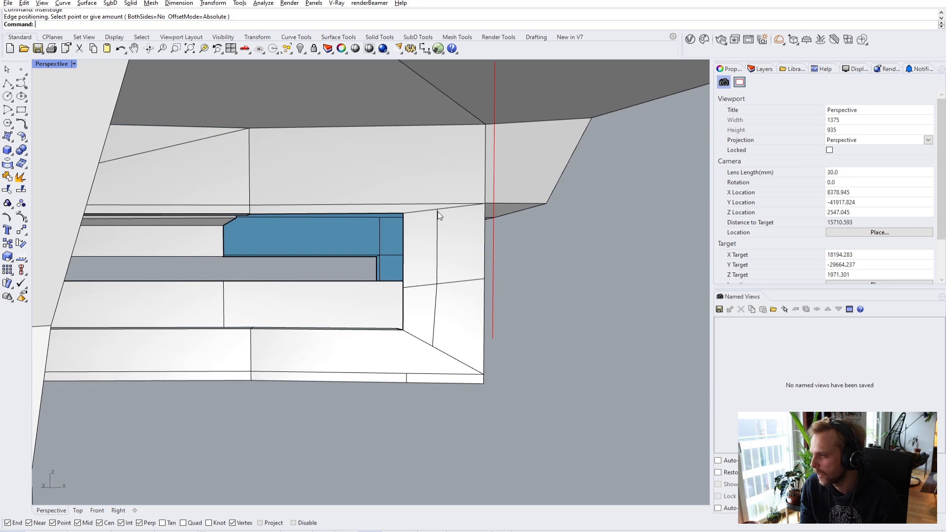
scroll(421, 211, "up", 2)
scroll(421, 211, "up", 2)
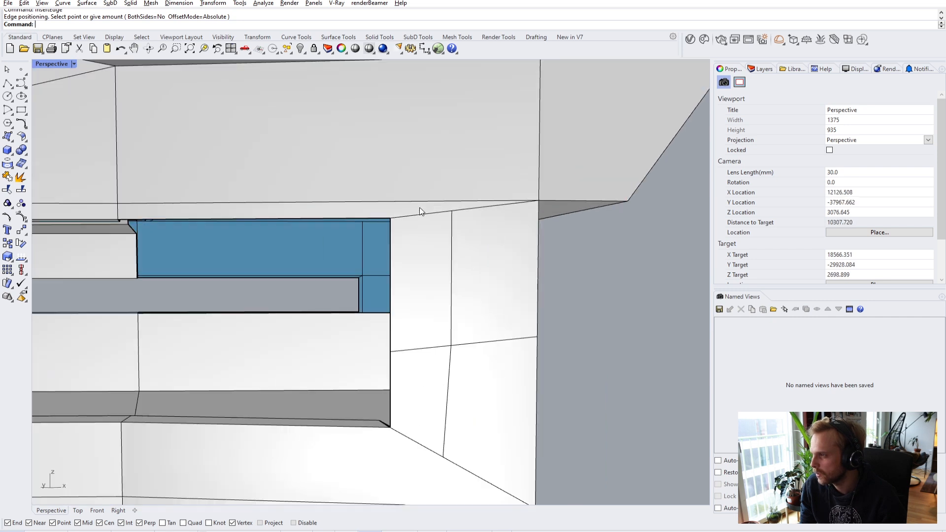
left_click(400, 213, "ctrl+shift")
right_click_drag(400, 213, 452, 325)
left_click(408, 344, "ctrl+shift")
key("Delete")
scroll(370, 327, "up", 4)
- Bridge the upper and bottom edges of the underside opening, then move the end edge into alignment
left_click(358, 321, "ctrl+shift")
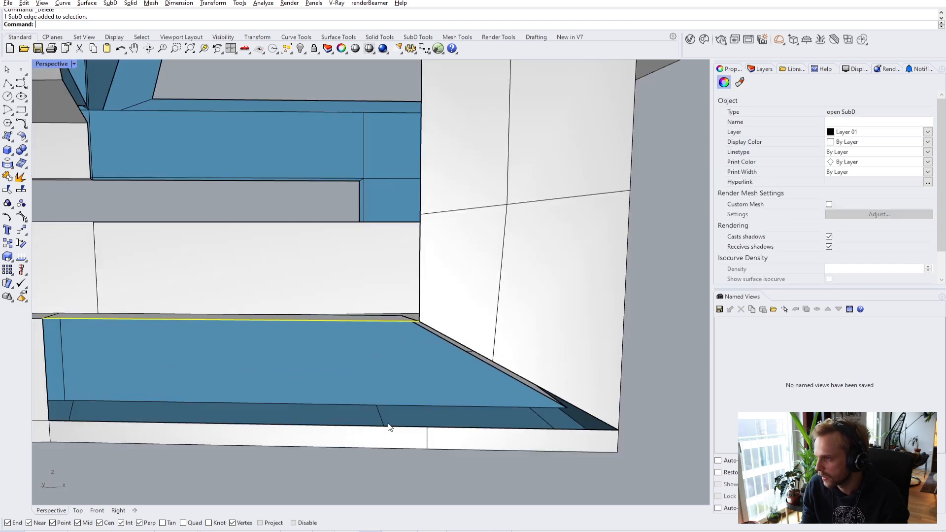
left_click(406, 427, "ctrl+shift")
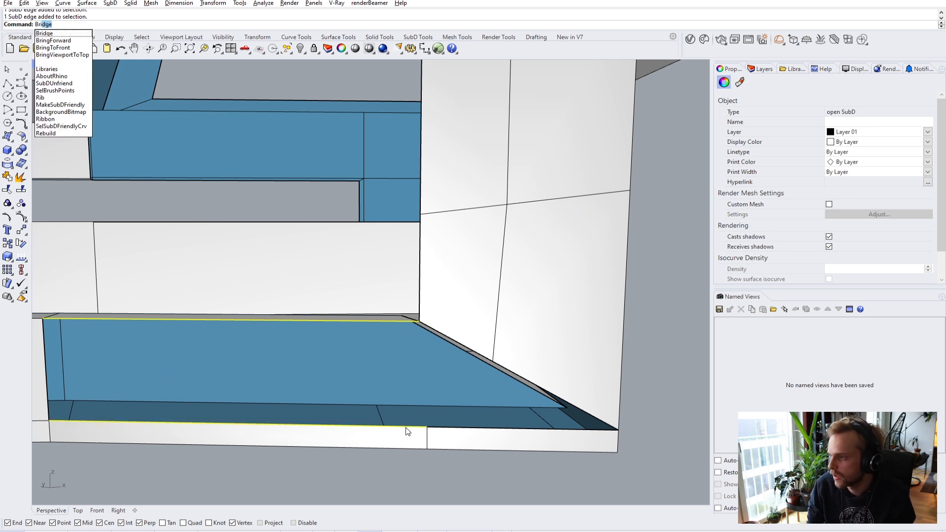
key("Return")
key("Return")
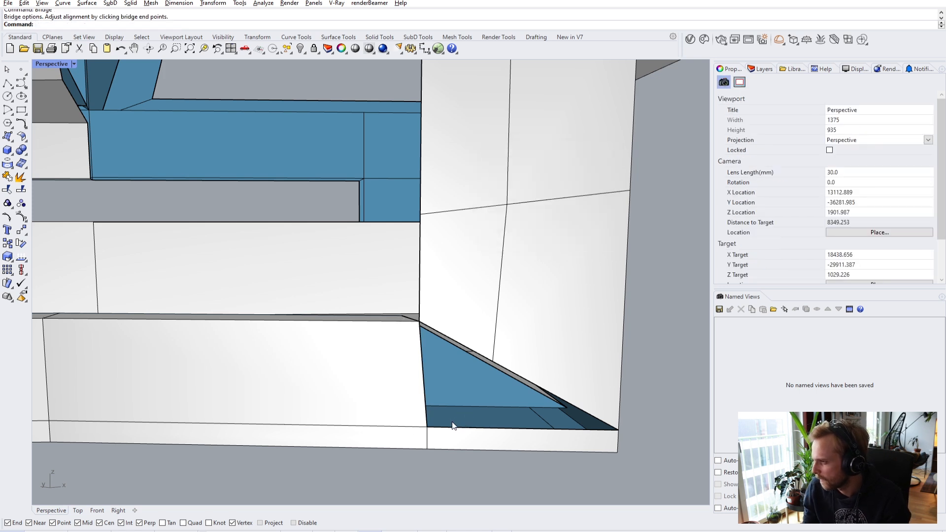
left_click(428, 442, "ctrl+shift")
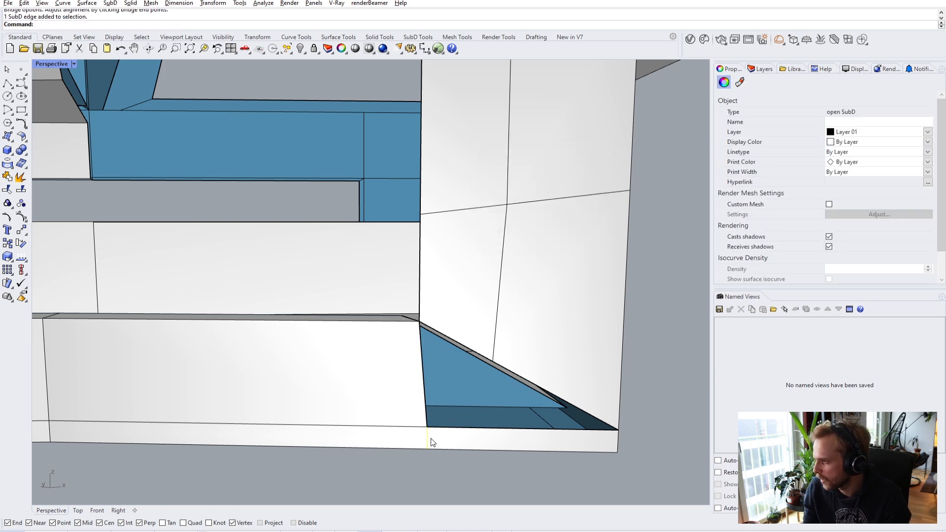
type("m")
key("Return")
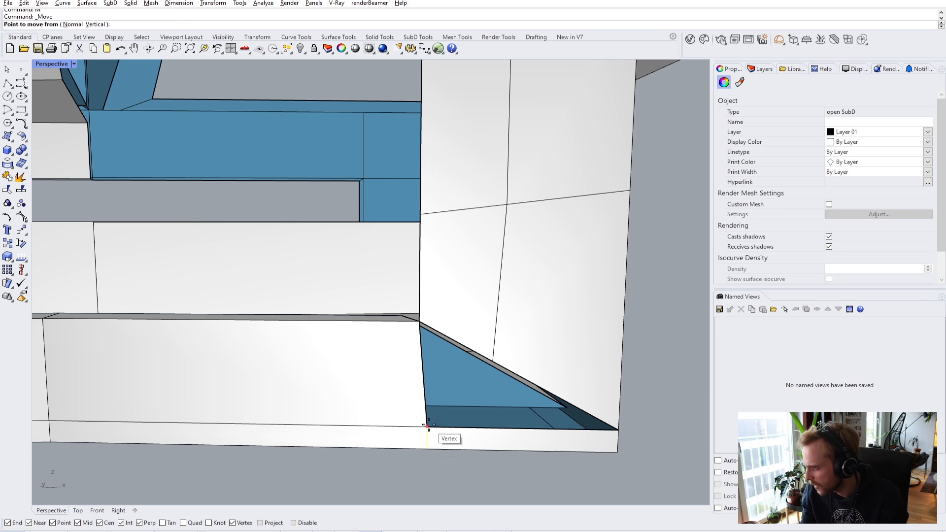
left_click(428, 425)
left_click(480, 430)
key("Escape")
- Move the vertex at the top of the gap onto the nearby wall edge
right_click_drag(495, 384, 469, 274)
left_click(466, 276, "ctrl+shift")
right_click(469, 273)
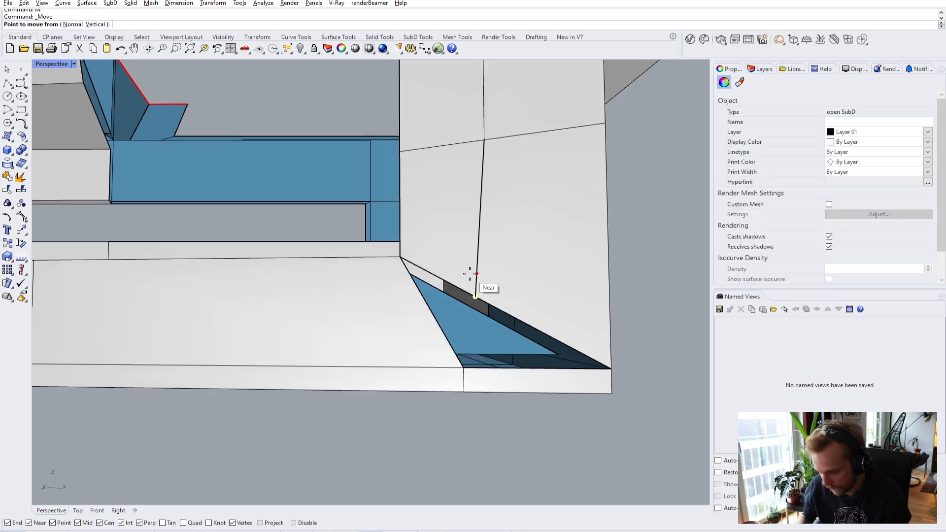
left_click(476, 295)
left_click(478, 269)
right_click_drag(479, 268, 436, 323)
key("Escape")
- Bridge the remaining lower corner gap's two edges with a single-segment face
left_click(479, 310, "ctrl+shift")
left_click(294, 406, "ctrl+shift")
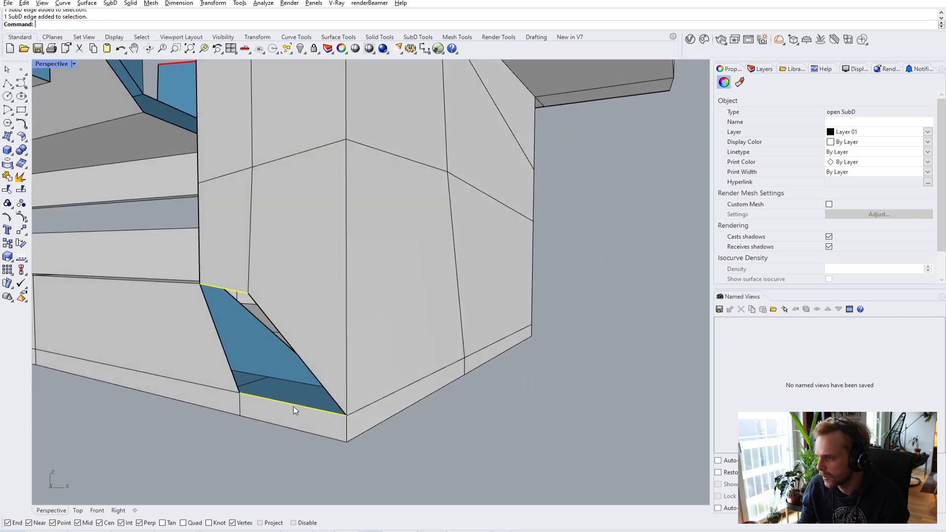
key("Return")
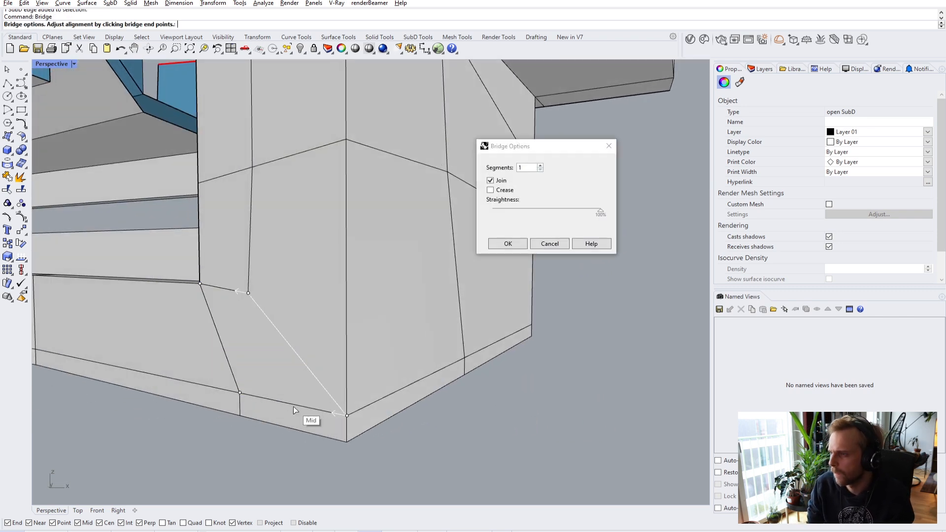
key("Return")
right_click_drag(294, 407, 415, 391)
- Check the shell in smooth display, then return it to flat display
key("Tab")
right_click_drag(474, 371, 492, 265)
key("Tab")
scroll(444, 359, "up", 2)
scroll(457, 205, "up", 2)
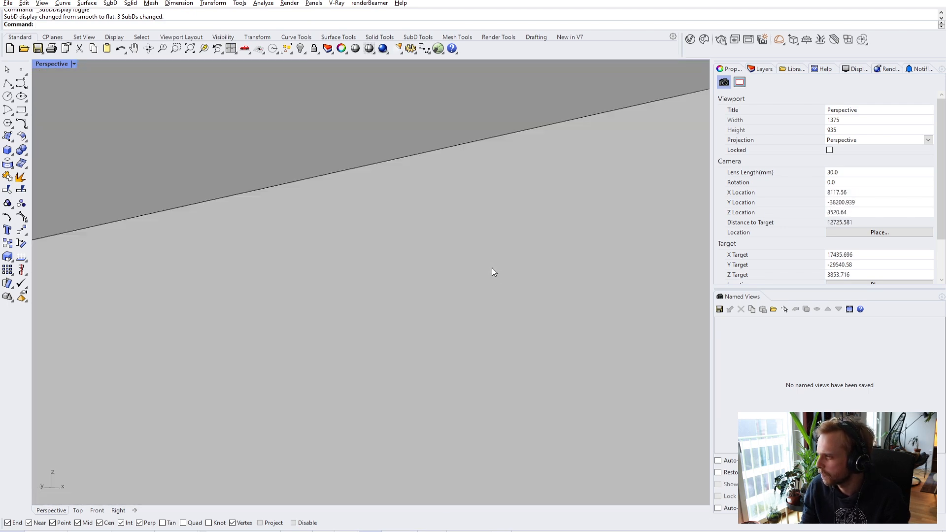
- Select an upper wall edge and try InsertEdge on it
scroll(492, 265, "down", 3)
scroll(492, 266, "up", 2)
scroll(493, 266, "up", 1)
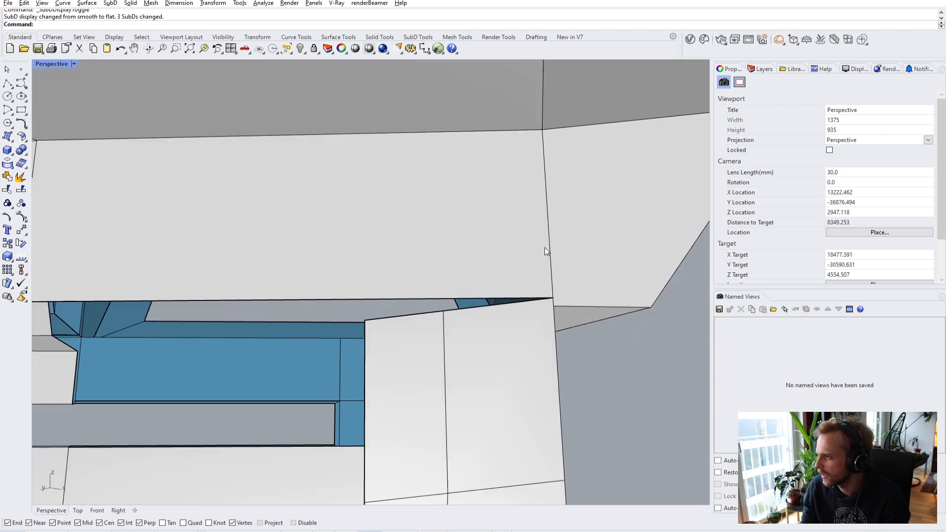
left_click(549, 248)
right_click_drag(549, 249, 560, 326)
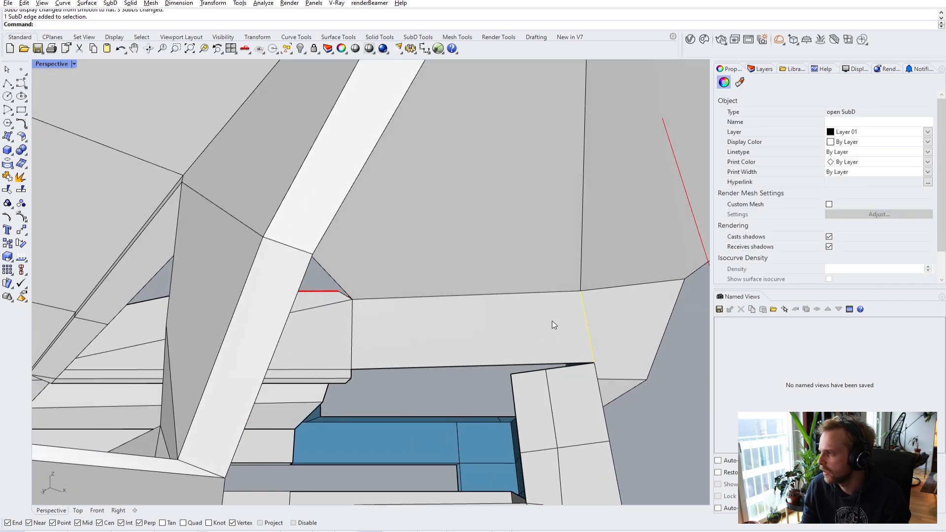
key("BackSpace")
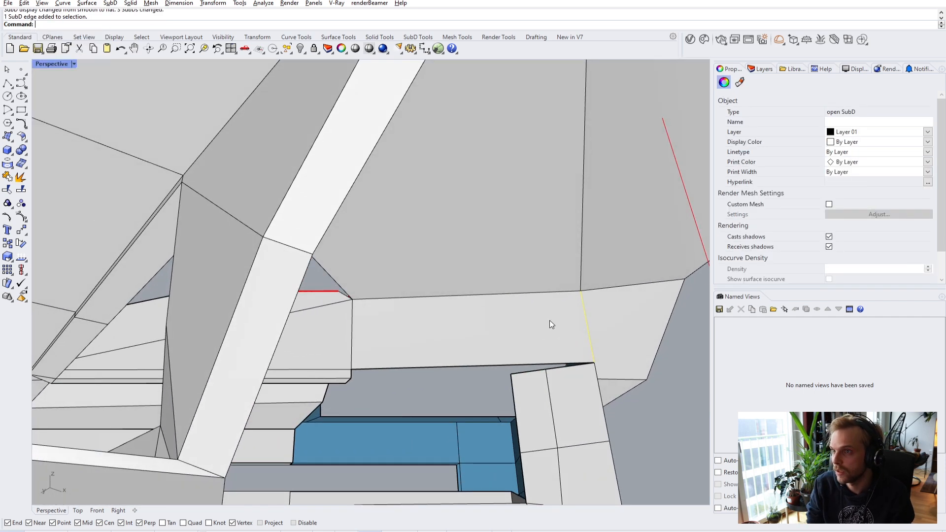
key("Return")
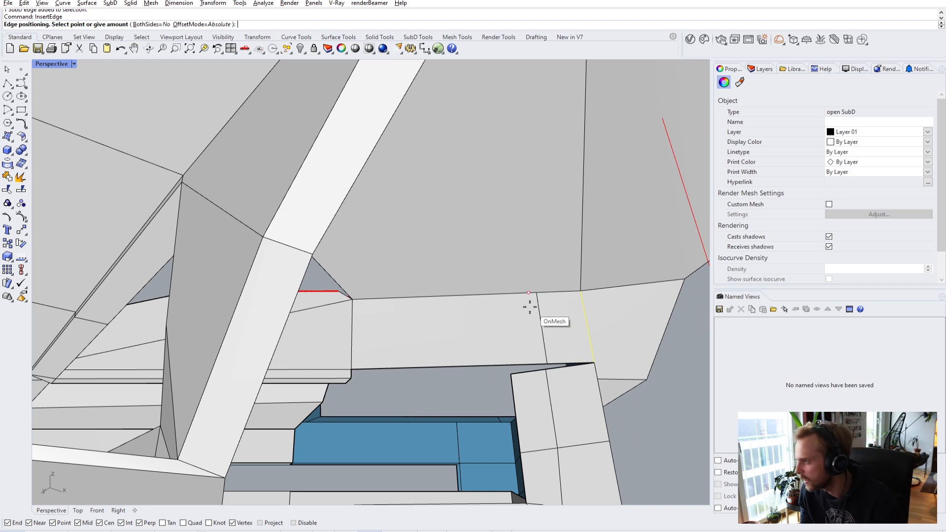
right_click_drag(537, 309, 558, 273)
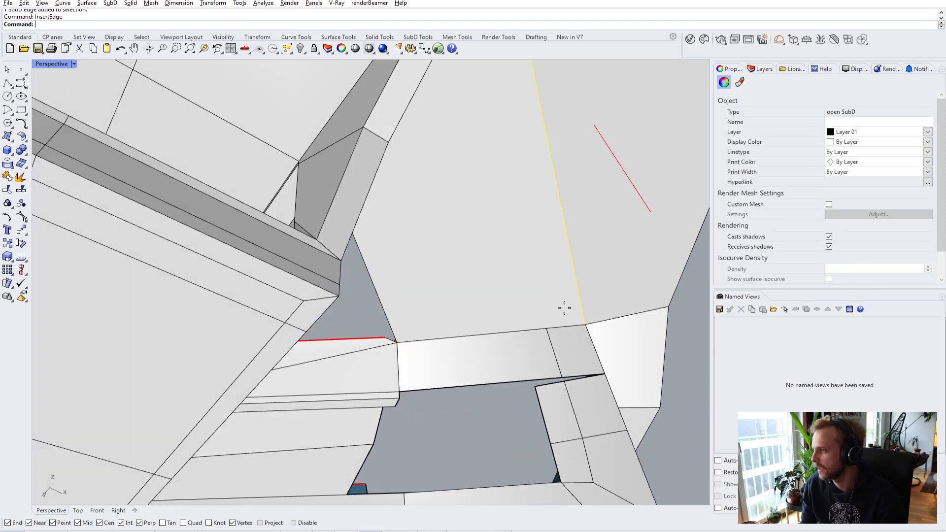
scroll(552, 332, "down", 5)
- Stitch the loose corner vertex at the opening's upper corner to its neighbour
right_click_drag(552, 333, 428, 404)
scroll(304, 320, "up", 2)
scroll(327, 330, "down", 2)
right_click_drag(327, 330, 392, 335)
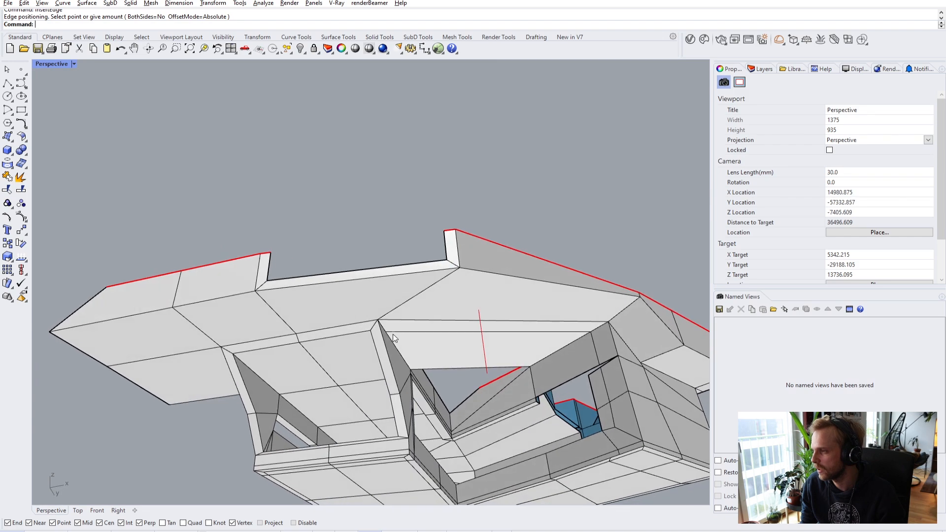
scroll(392, 334, "up", 2)
right_click_drag(472, 347, 428, 347)
right_click_drag(587, 401, 557, 395, "shift")
scroll(557, 395, "up", 2)
right_click_drag(522, 440, 501, 341, "shift")
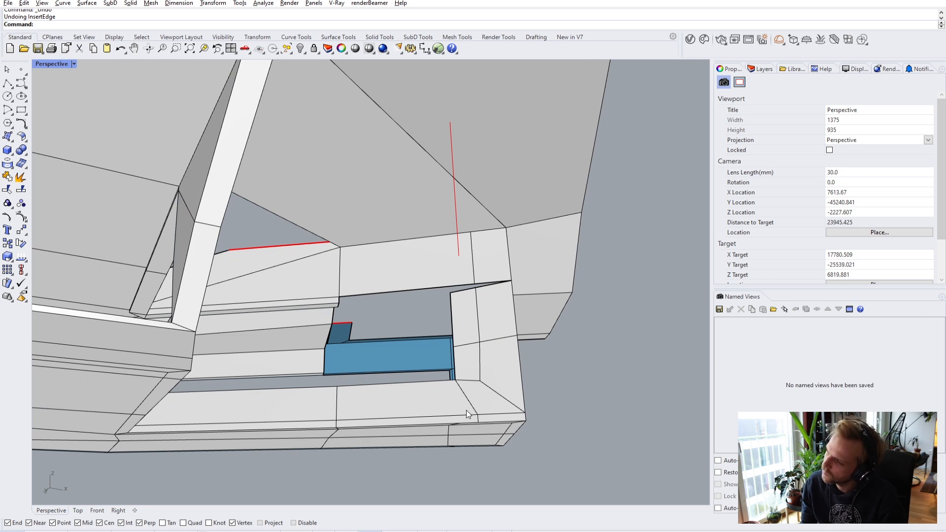
scroll(465, 262, "up", 3)
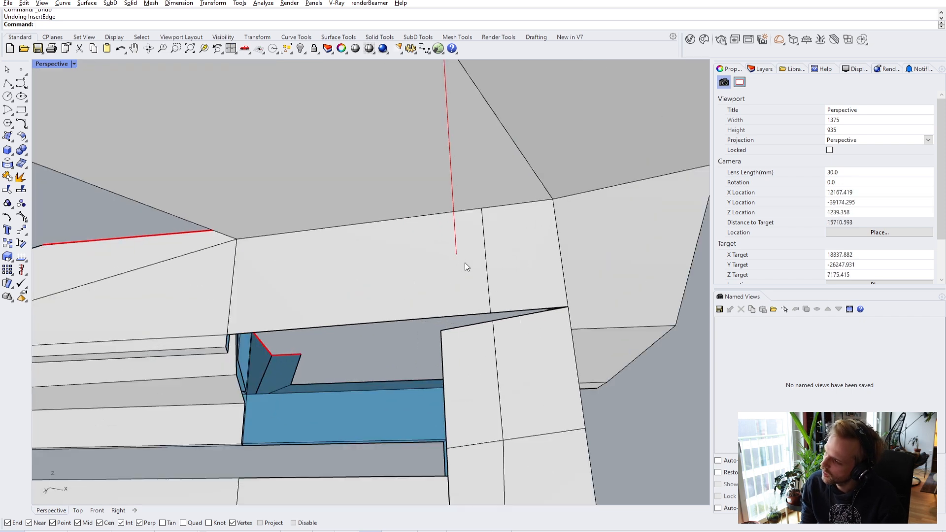
left_click(492, 314, "ctrl+shift")
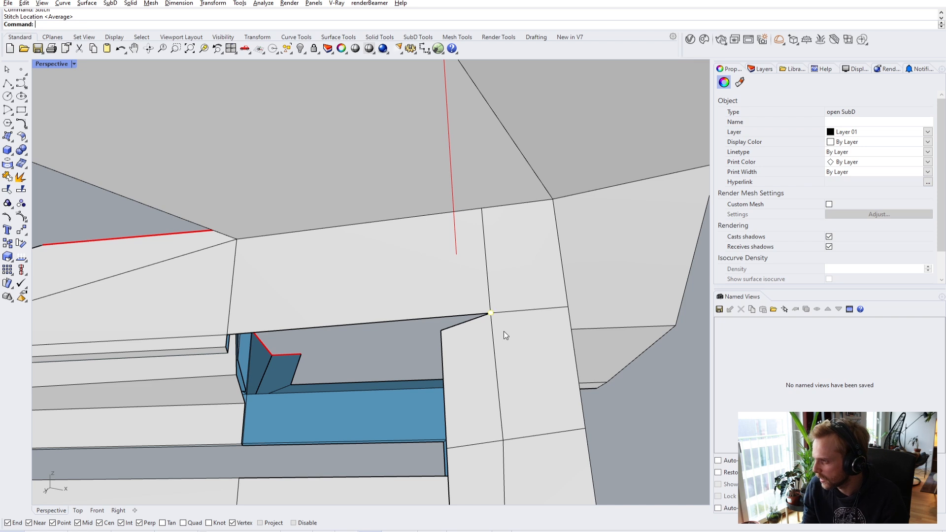
key("Return")
scroll(233, 345, "up", 2)
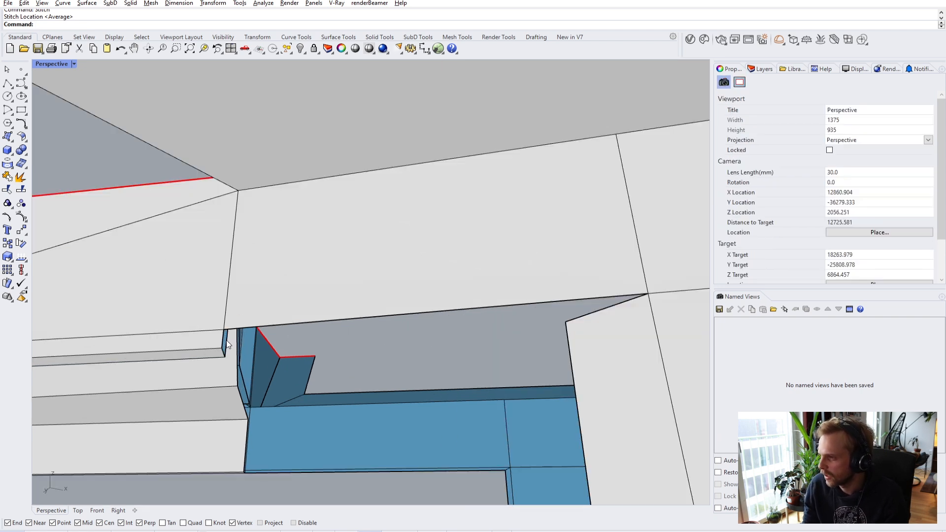
- Bridge the two wall edges beside the opening with a single-segment face
left_click(228, 340, "ctrl+shift")
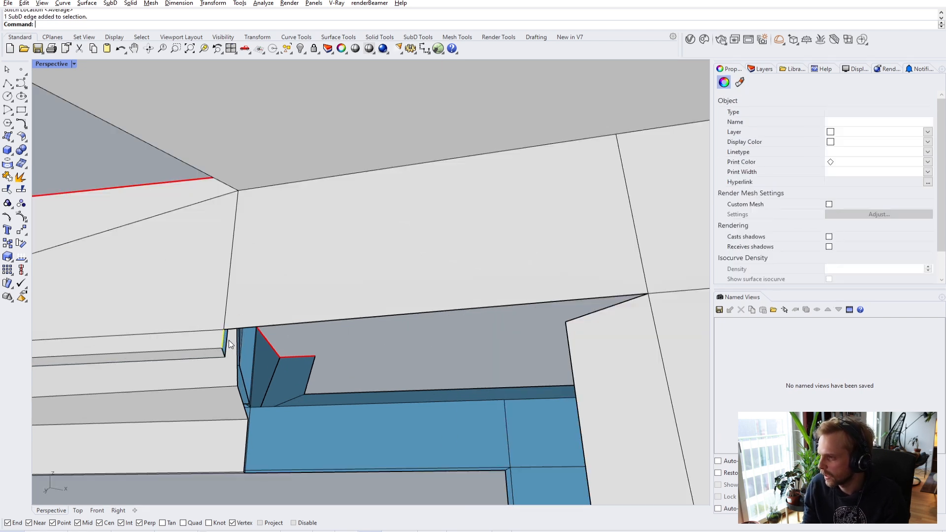
left_click(615, 308)
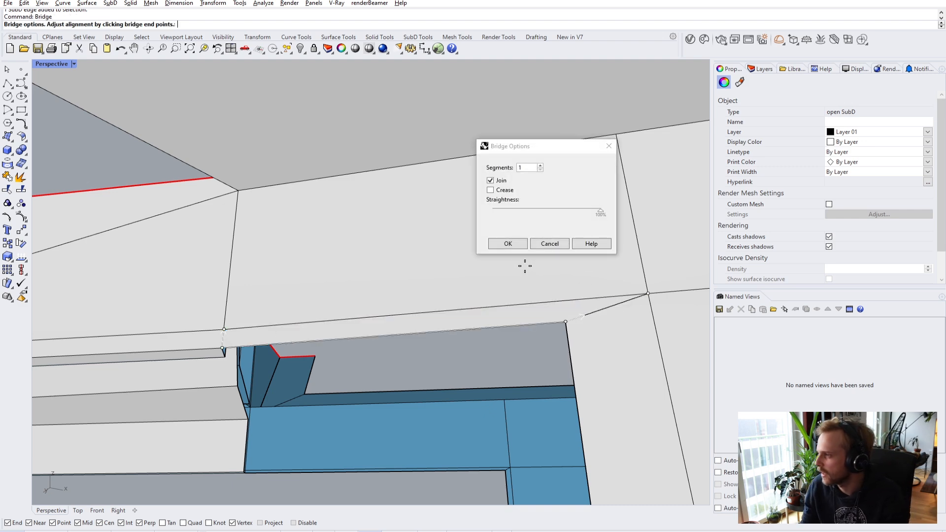
left_click(507, 243)
right_click_drag(514, 244, 507, 276)
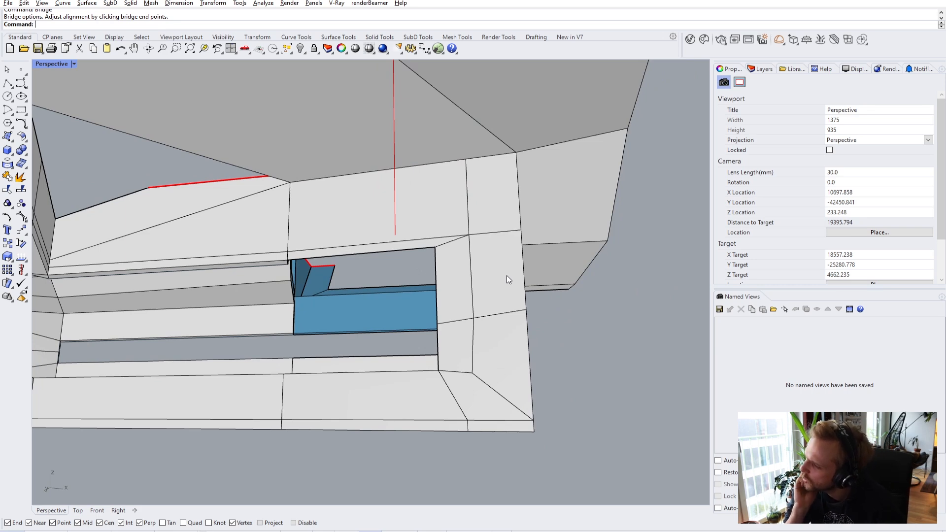
- Stitch the wall's two upper corner vertices into one point
right_click_drag(502, 167, 448, 164)
scroll(408, 162, "up", 3)
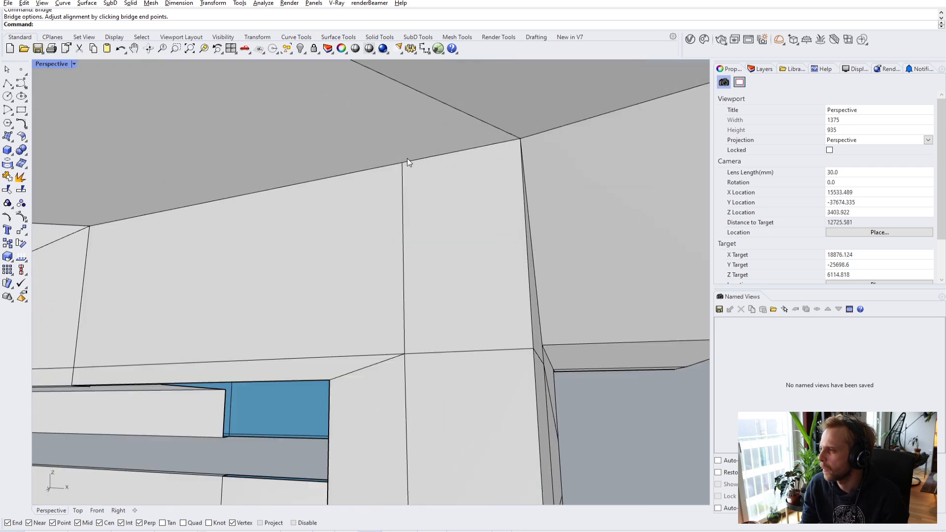
left_click(403, 165)
scroll(487, 205, "down", 4)
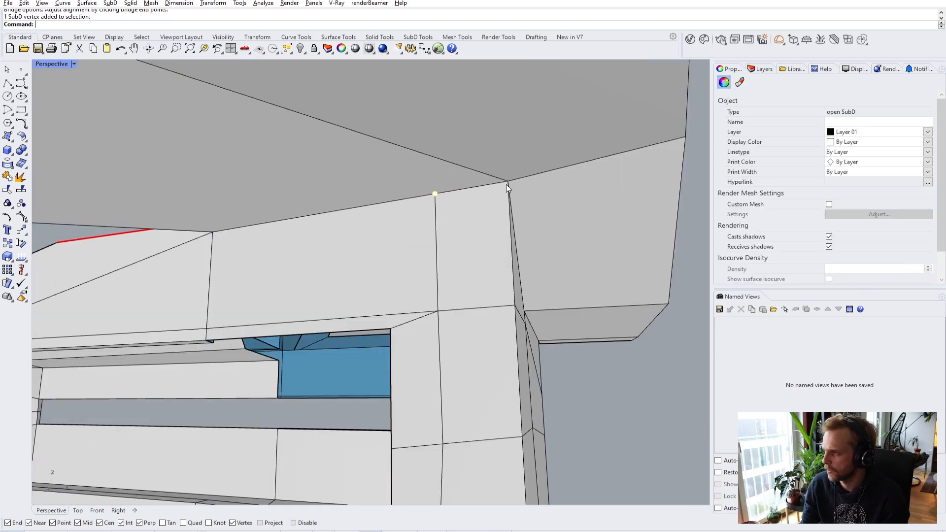
type("stitch")
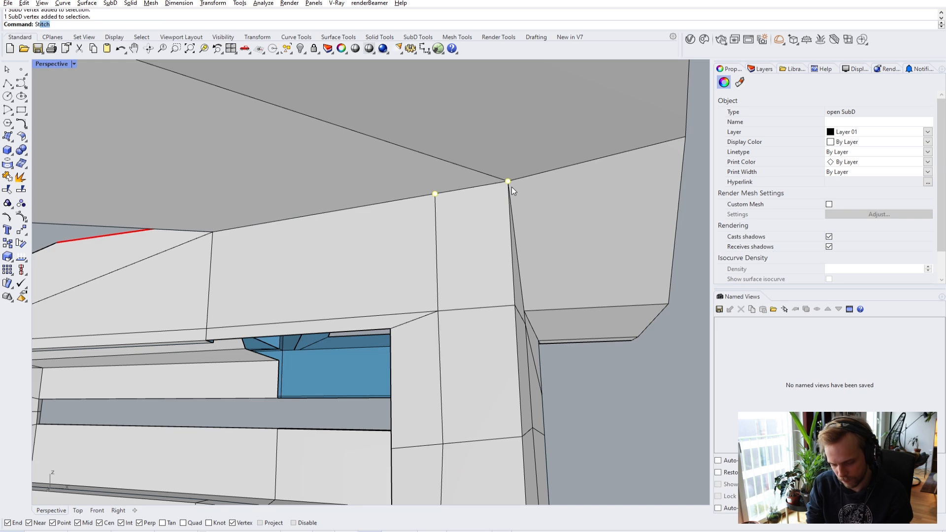
key("Return")
left_click(509, 181)
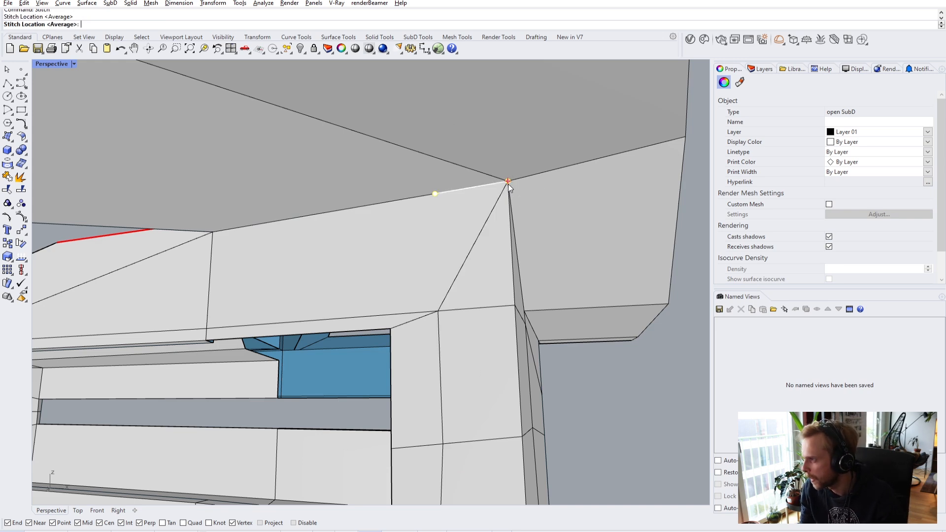
- Preview the shell smoothed, then return to flat display inside the blue recess
key("Escape")
key("Tab")
right_click_drag(617, 433, 602, 365)
scroll(536, 313, "up", 4)
key("Tab")
scroll(542, 413, "up", 6)
right_click_drag(542, 413, 509, 371)
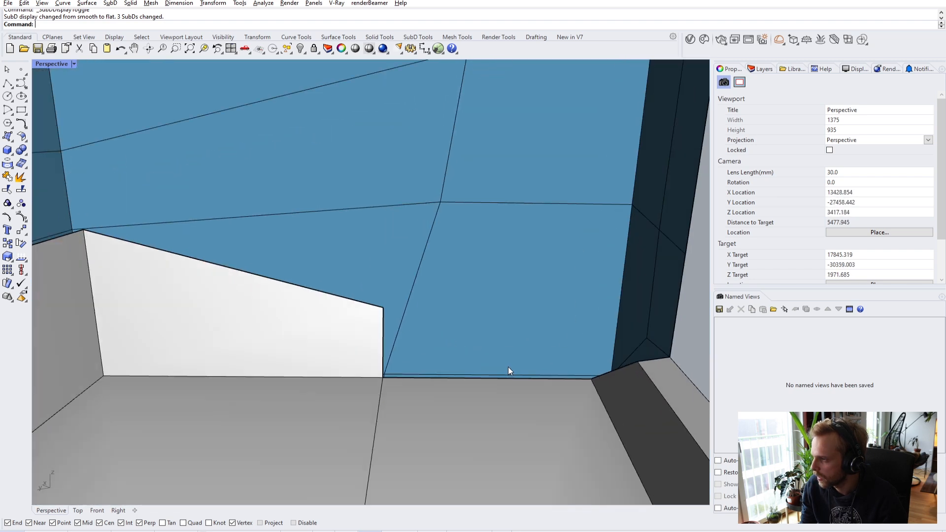
- Extrude the sill edge under the blue face upward into a new white wall face with the gumball
left_click(452, 378, "ctrl+shift")
type("Ext")
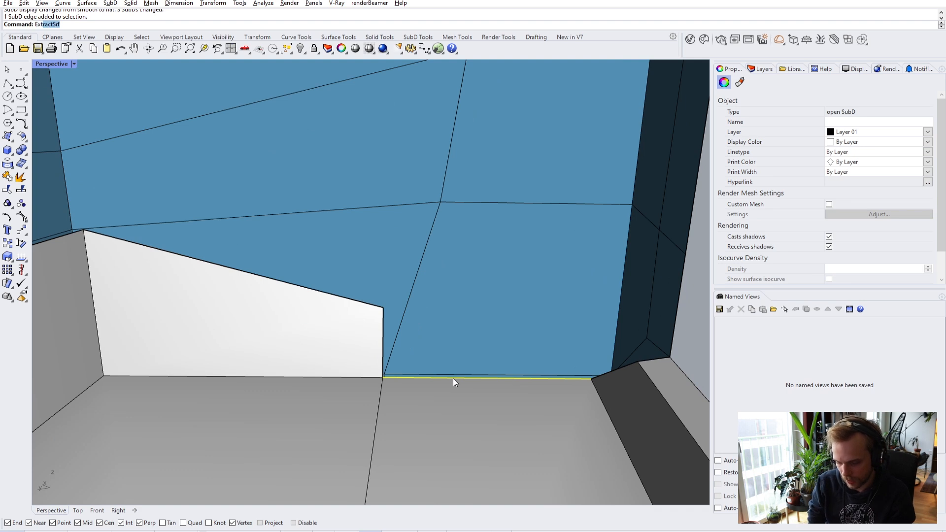
type("ru")
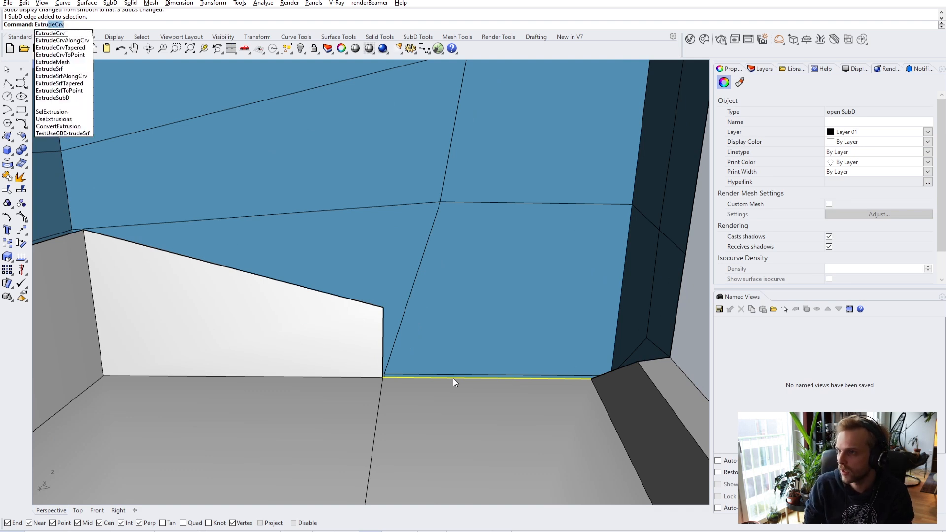
key("BackSpace")
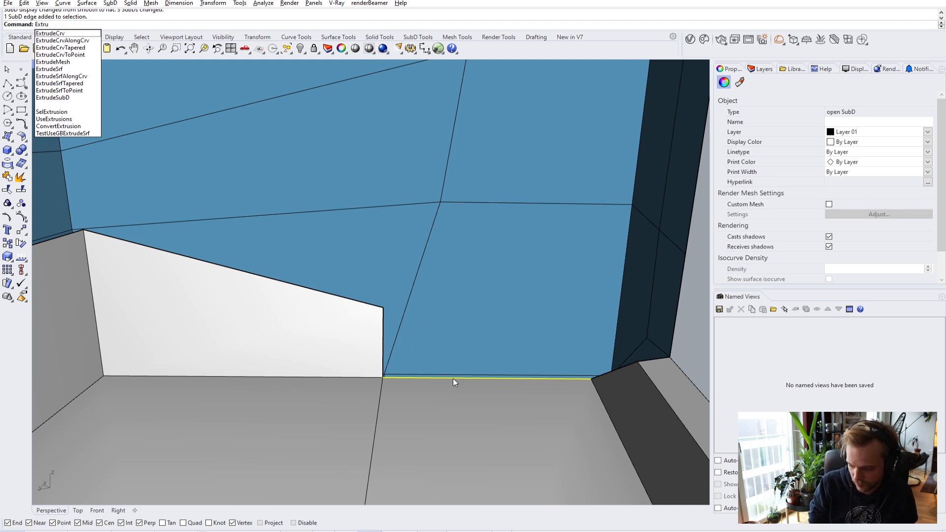
type("deSubD")
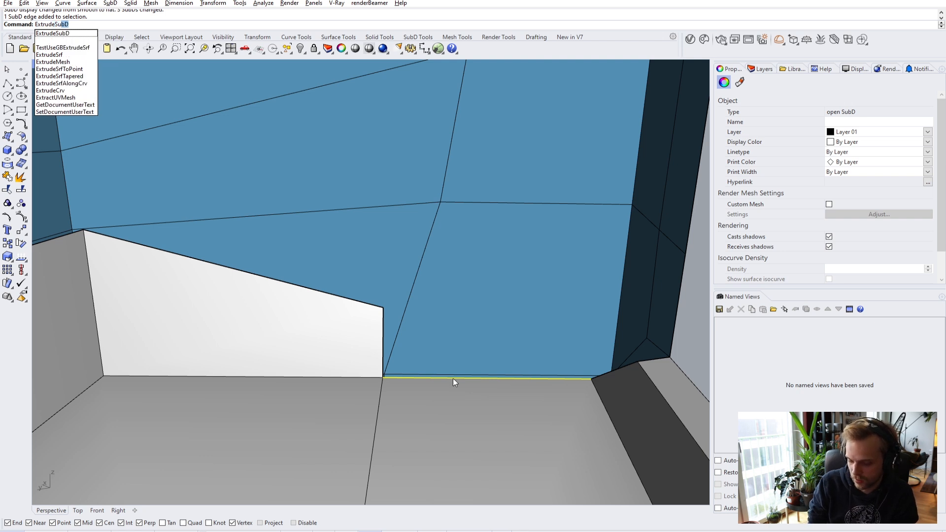
key("Return")
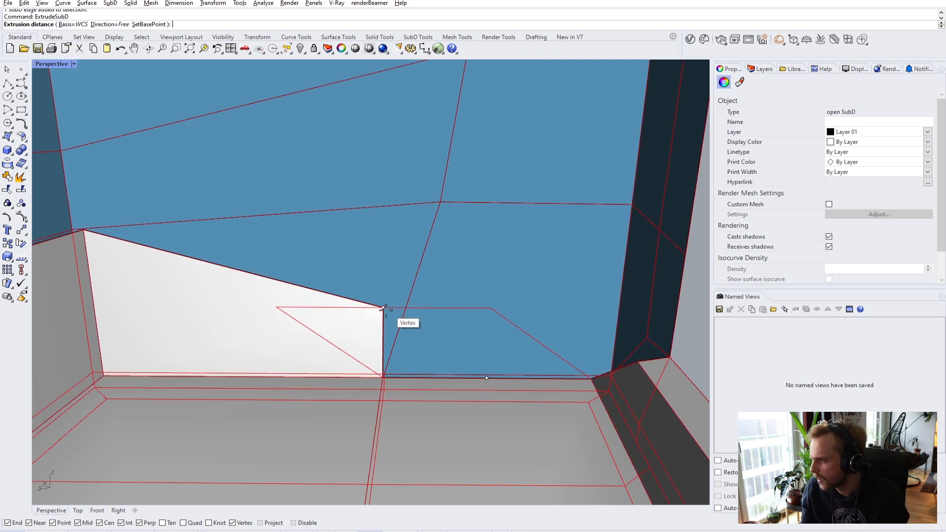
key("Escape")
left_click(461, 380, "ctrl+shift")
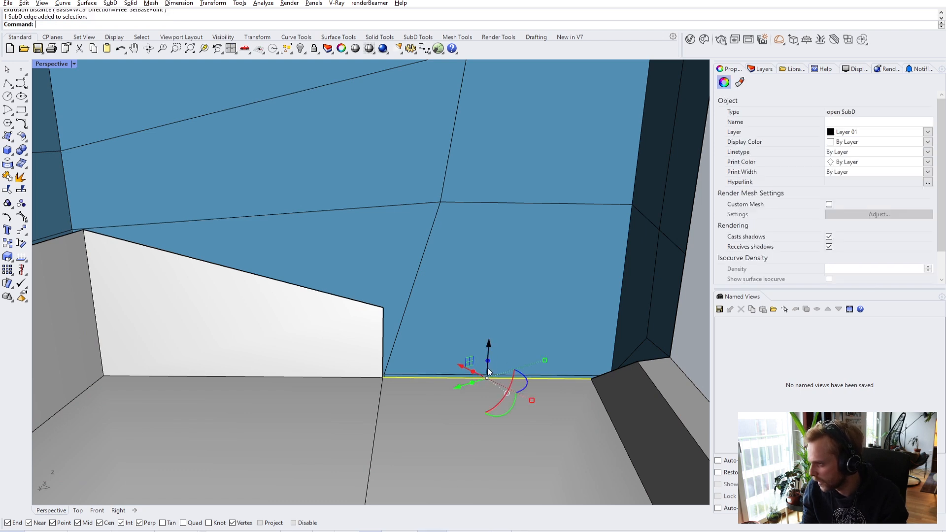
left_click_drag(489, 359, 486, 282)
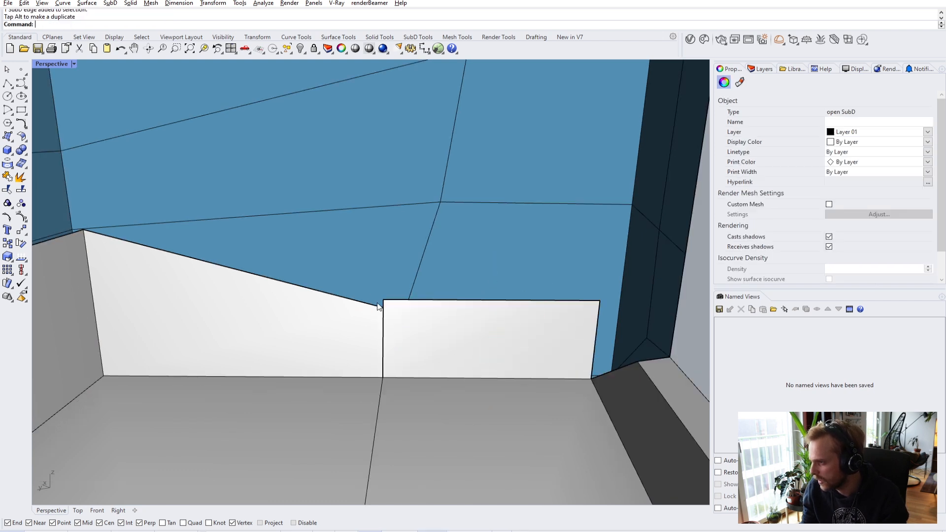
key("Escape")
left_click(385, 306, "ctrl+shift")
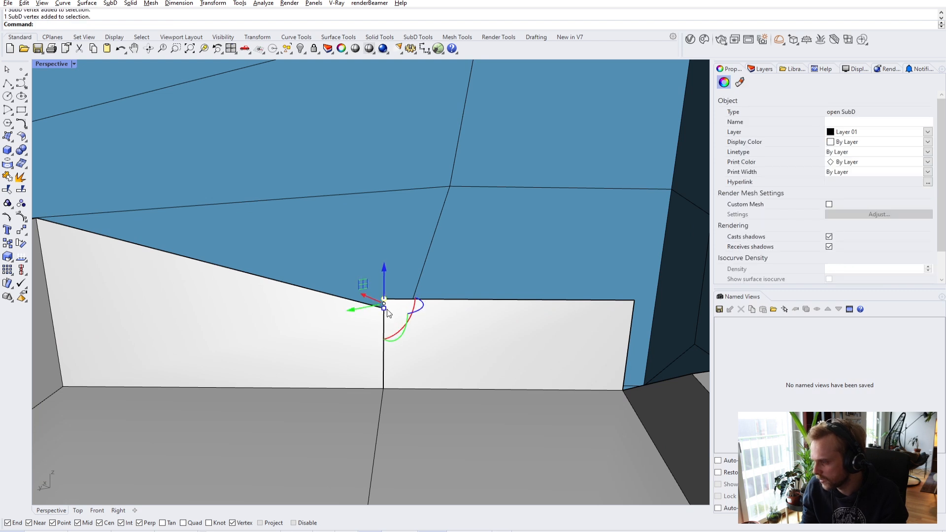
- Stitch the new wall's corner vertex to the sloped wall
key("BackSpace")
key("BackSpace")
key("Return")
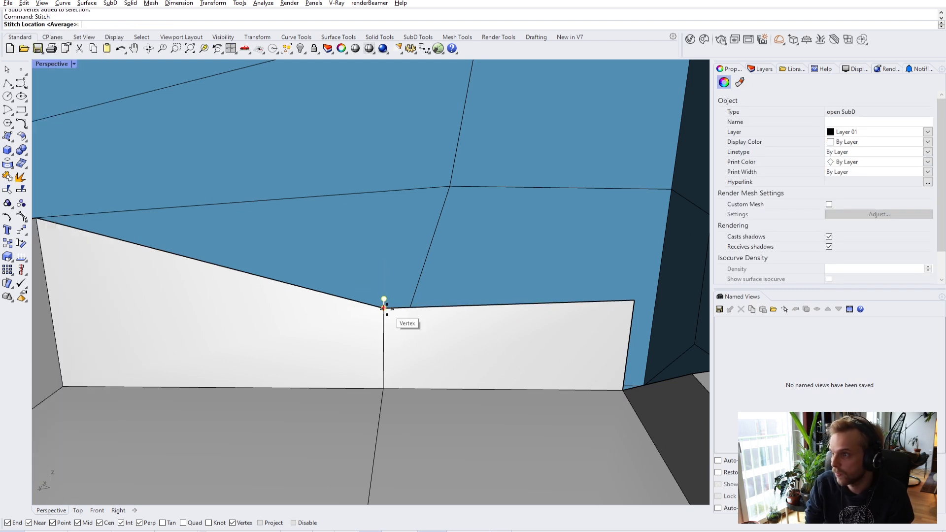
left_click(387, 311)
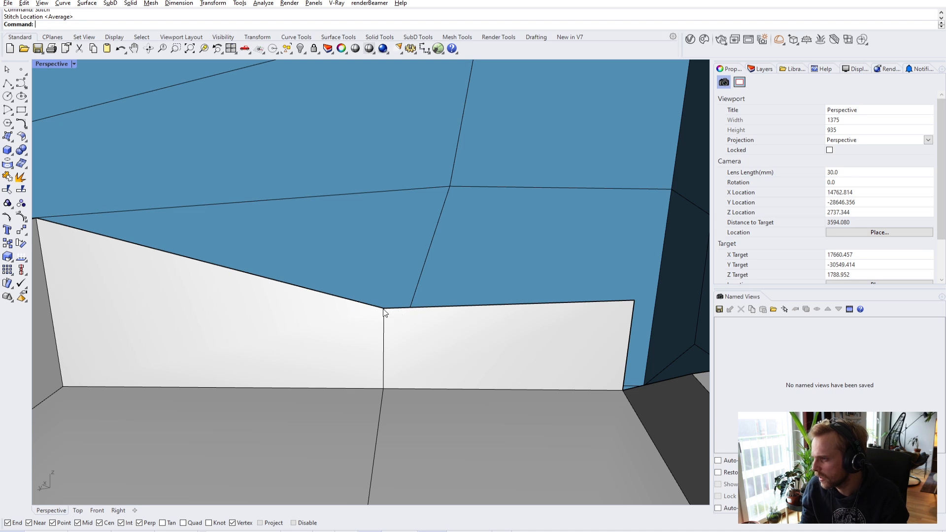
- Move the panel's two top vertices up level with the adjoining wall's top corner
left_click(384, 308, "ctrl+shift")
left_click(636, 302, "ctrl+shift")
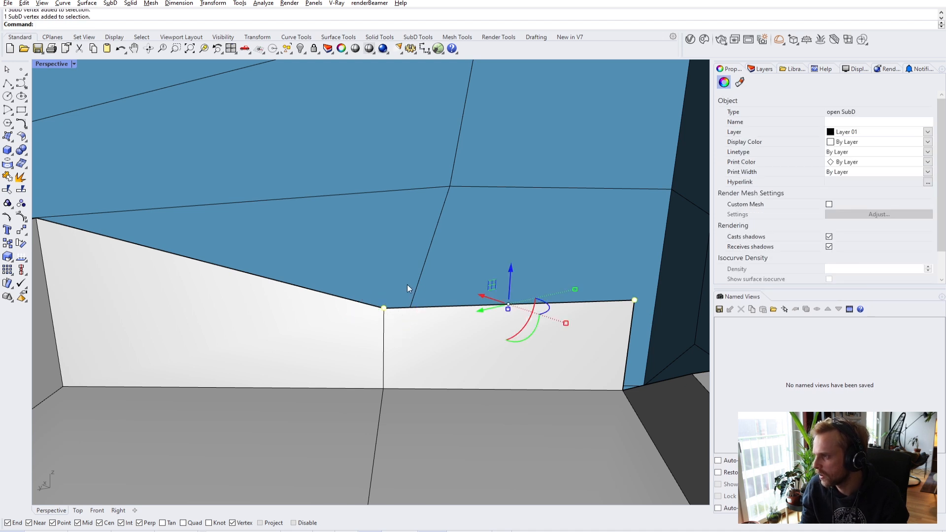
type("m")
key("Return")
left_click(384, 309)
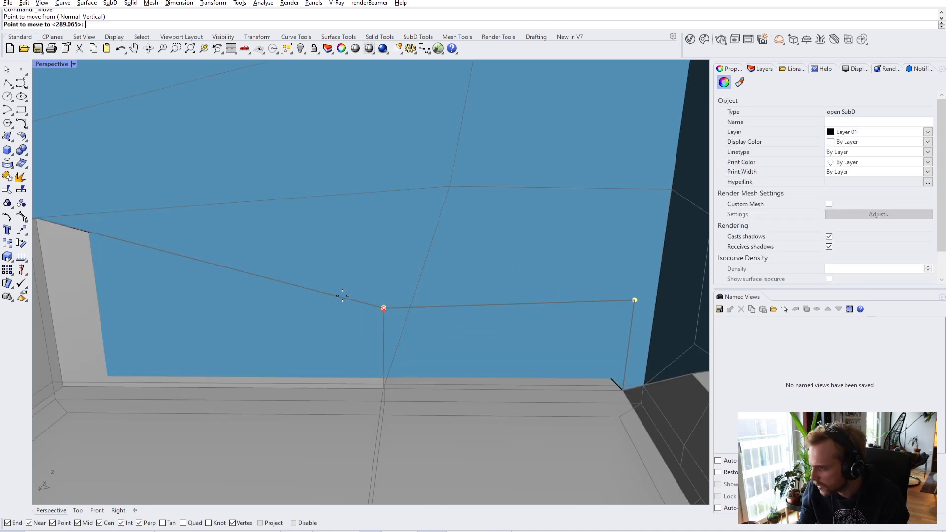
key("Escape")
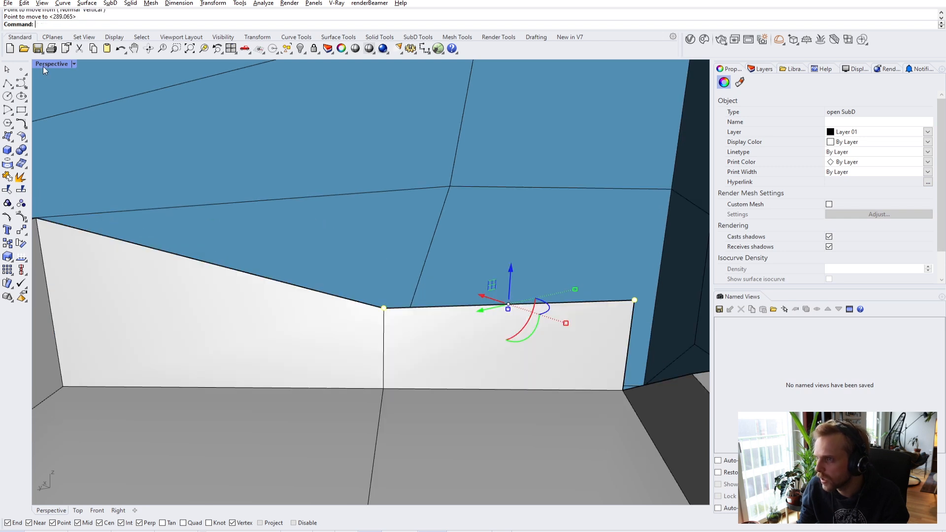
type("m")
key("Return")
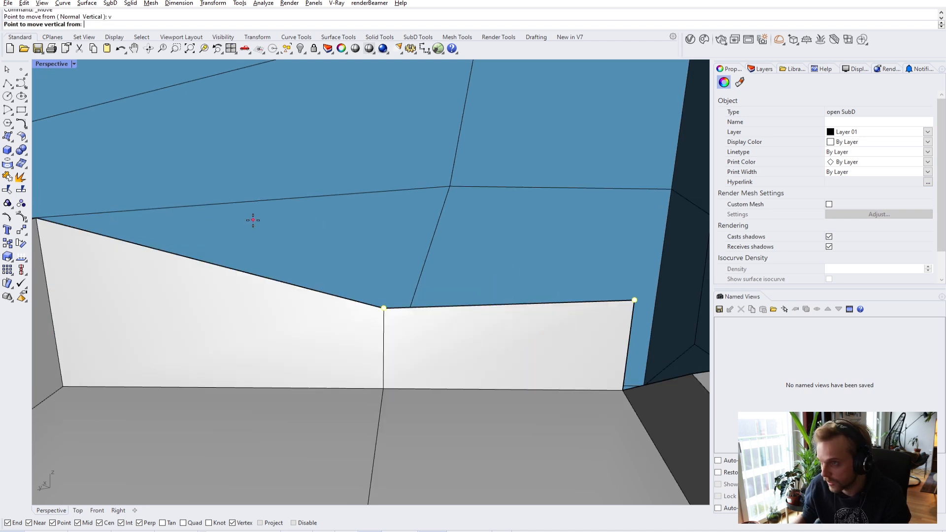
left_click(392, 321)
scroll(159, 236, "down", 3)
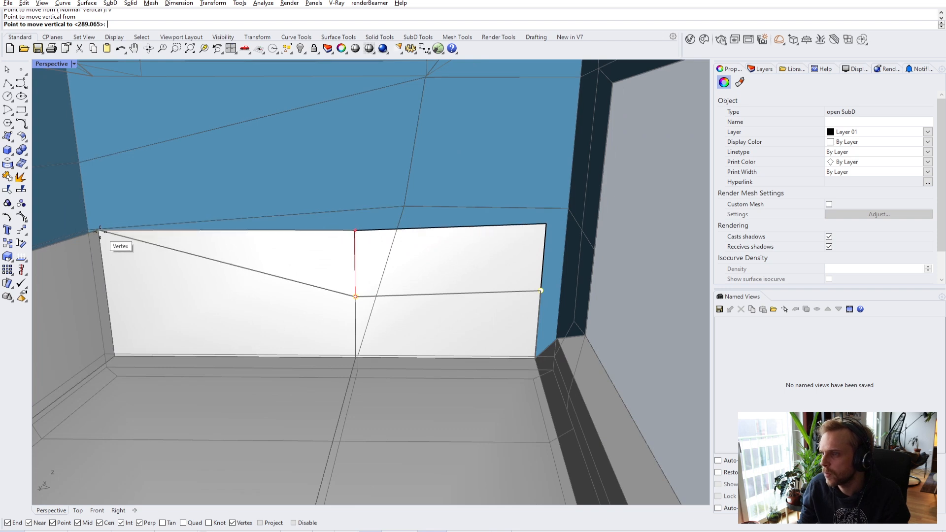
left_click(99, 230)
scroll(565, 226, "up", 1)
key("Escape")
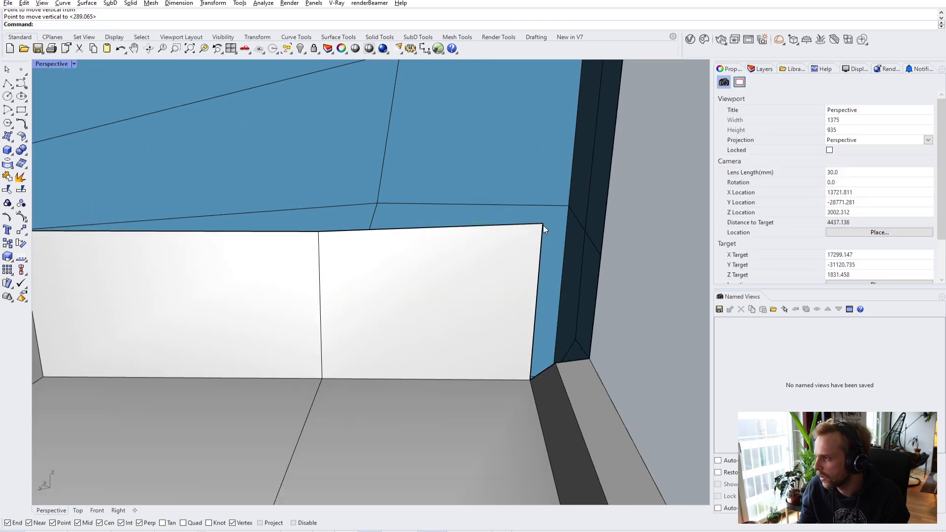
- Start a Vertical-only move of the upper right corner vertex, picking it as the start point
left_click(543, 224, "ctrl+shift")
key("Return")
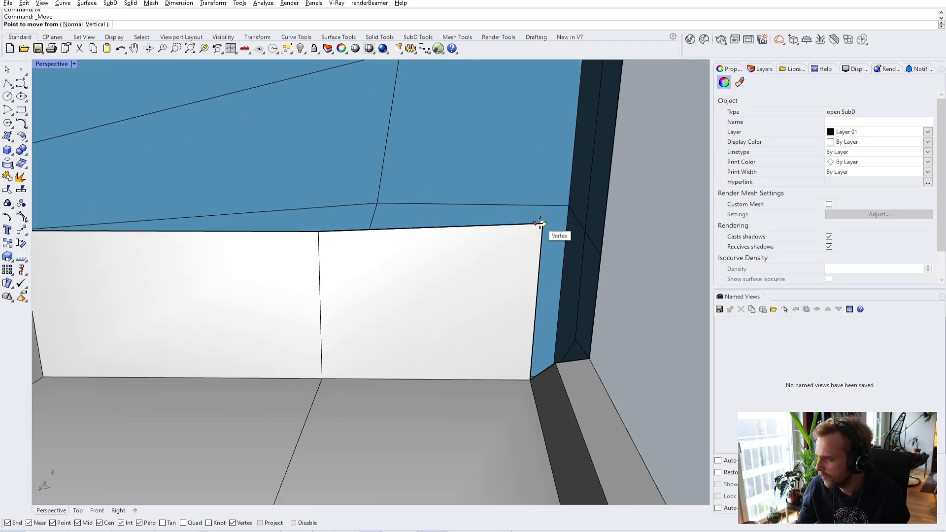
left_click(538, 223)
key("Escape")
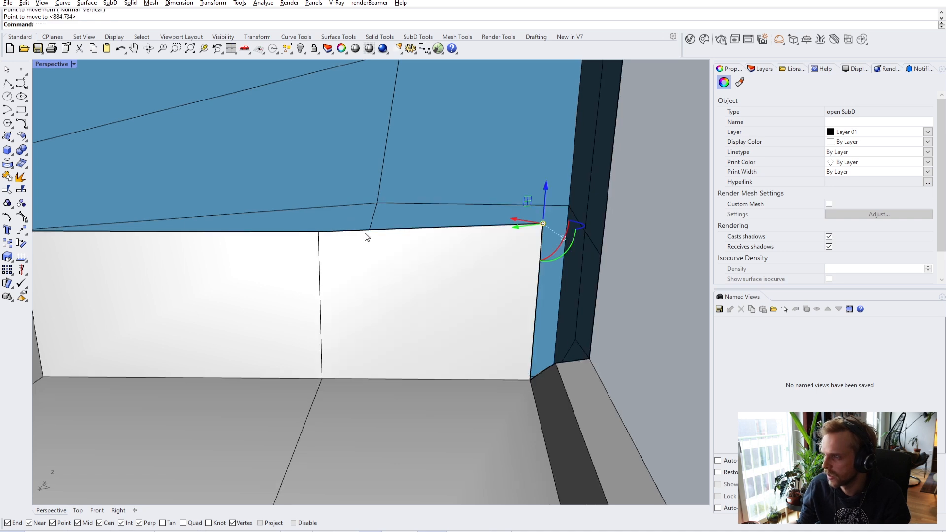
key("Return")
type("v")
key("Return")
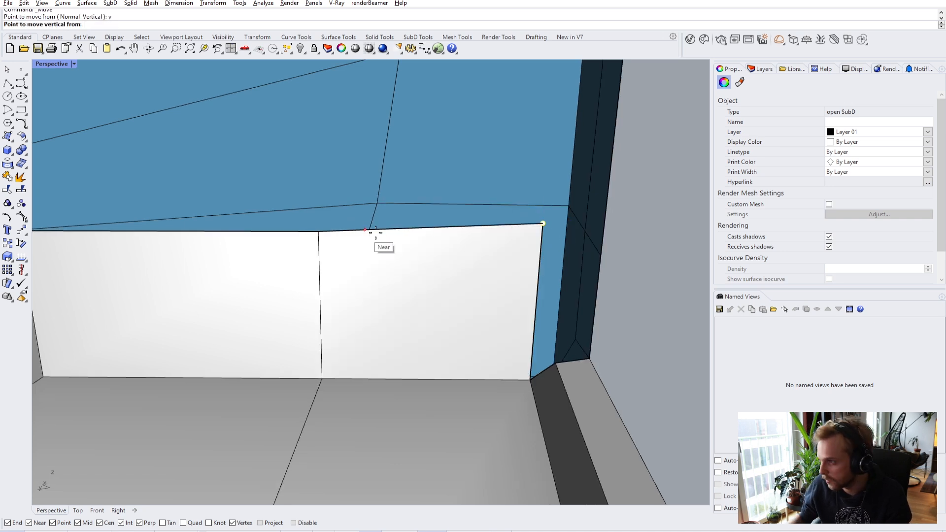
left_click(543, 223)
- Finish the vertical move, then drag the wall's corner edge up
left_click(330, 243)
scroll(328, 243, "down", 1)
key("Escape")
right_click_drag(328, 243, 458, 371)
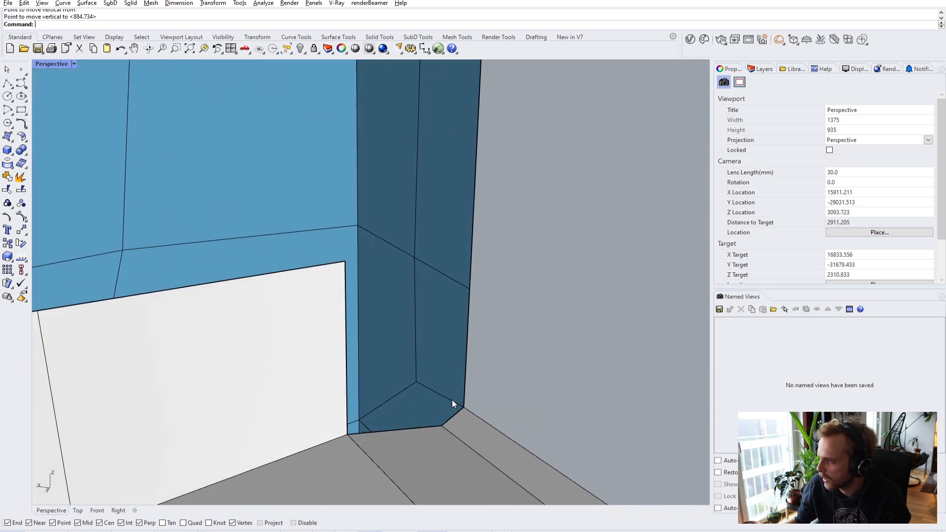
left_click(454, 415, "ctrl+shift")
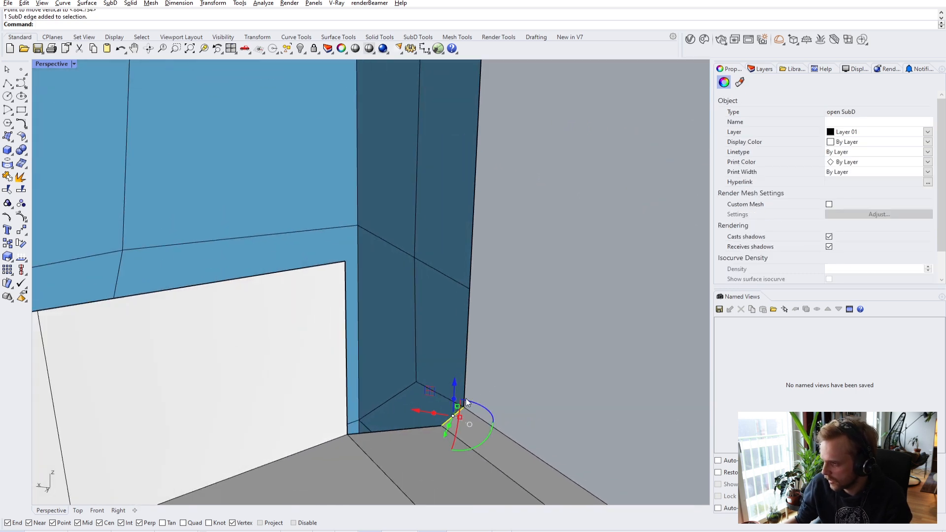
left_click_drag(453, 403, 455, 372)
left_click_drag(458, 295, 458, 292)
- Move the white panel's top edge up to the blue wall with M
key("Escape")
right_click_drag(537, 331, 463, 310)
left_click(454, 311, "ctrl+shift")
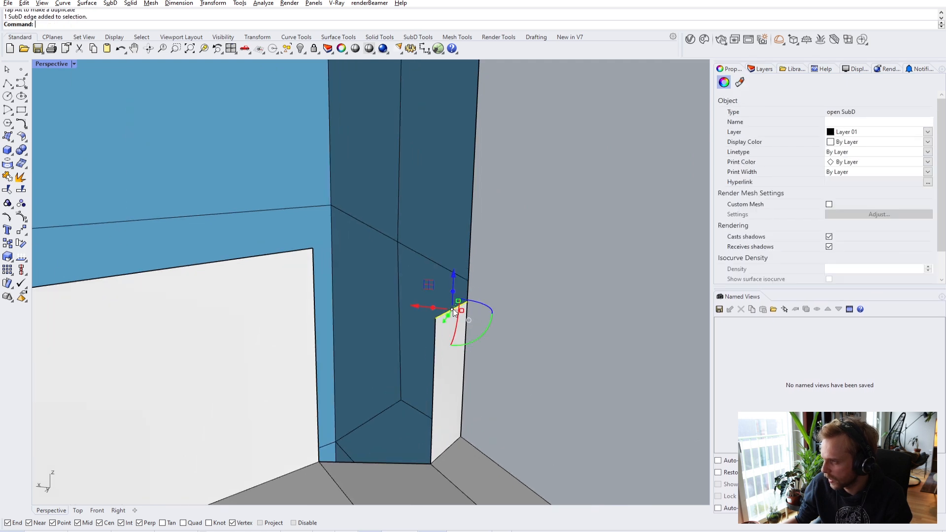
type("m")
key("Return")
left_click(462, 302)
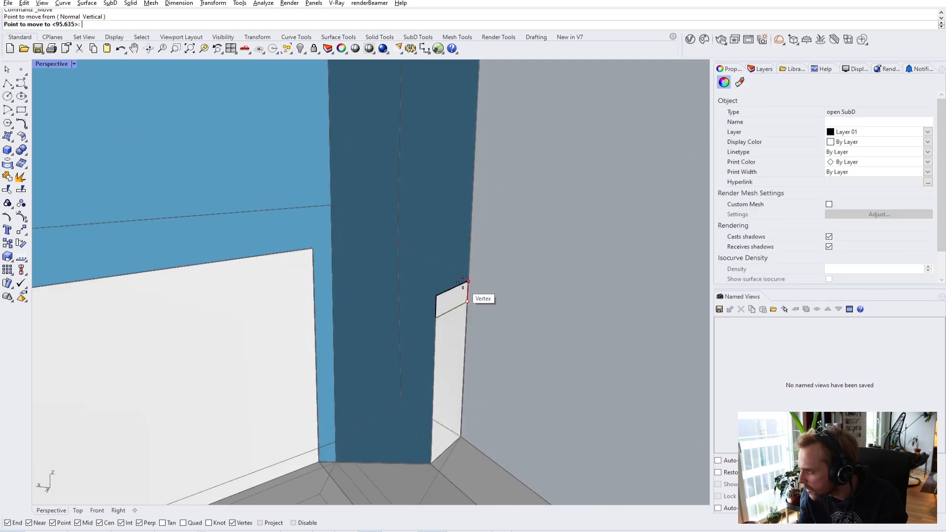
left_click(463, 287)
- In Wireframe, stitch the two overlapping corner vertices into one
scroll(463, 287, "up", 3)
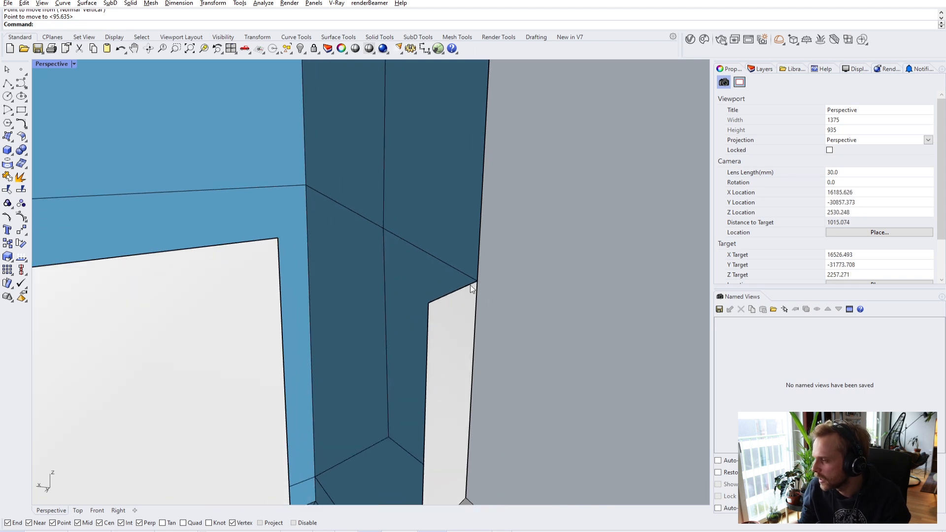
left_click(49, 64)
left_click(69, 85)
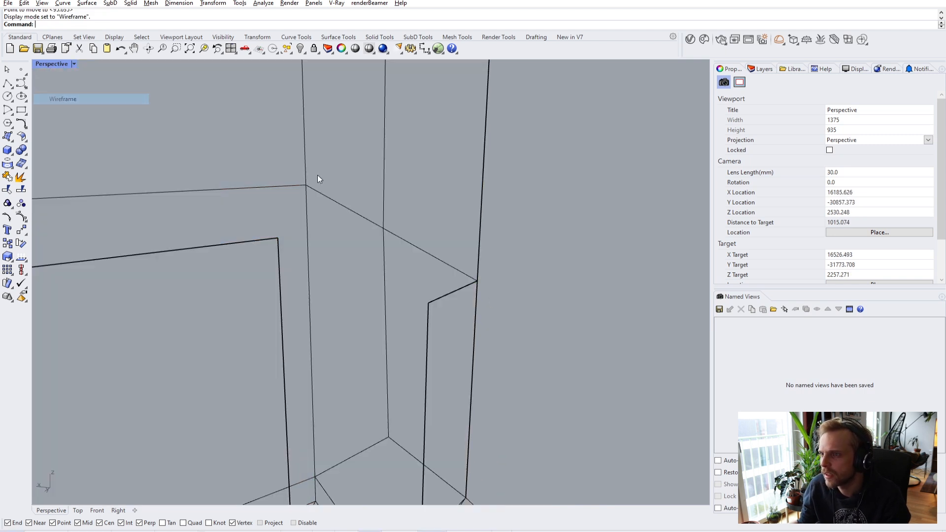
left_click_drag(442, 226, 511, 303, "ctrl+shift")
key("Return")
key("Escape")
left_click_drag(459, 235, 510, 313, "ctrl+shift")
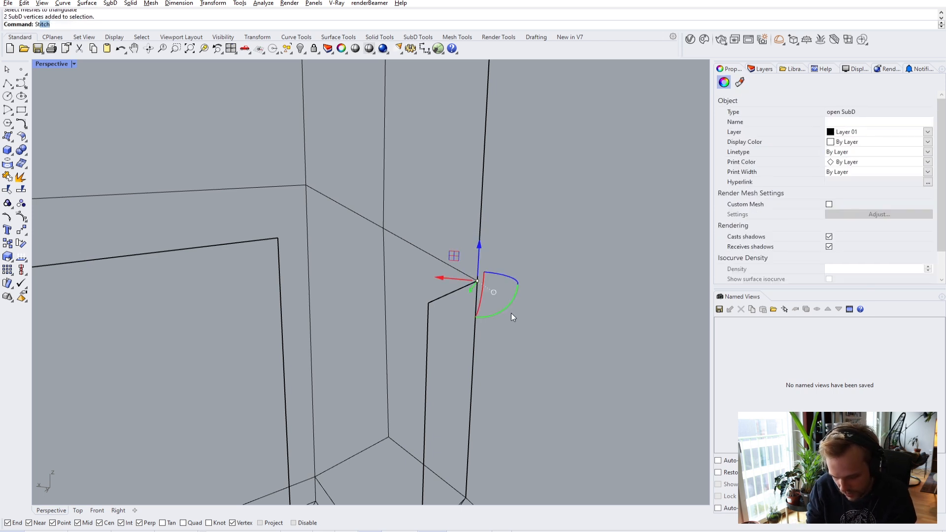
key("Return")
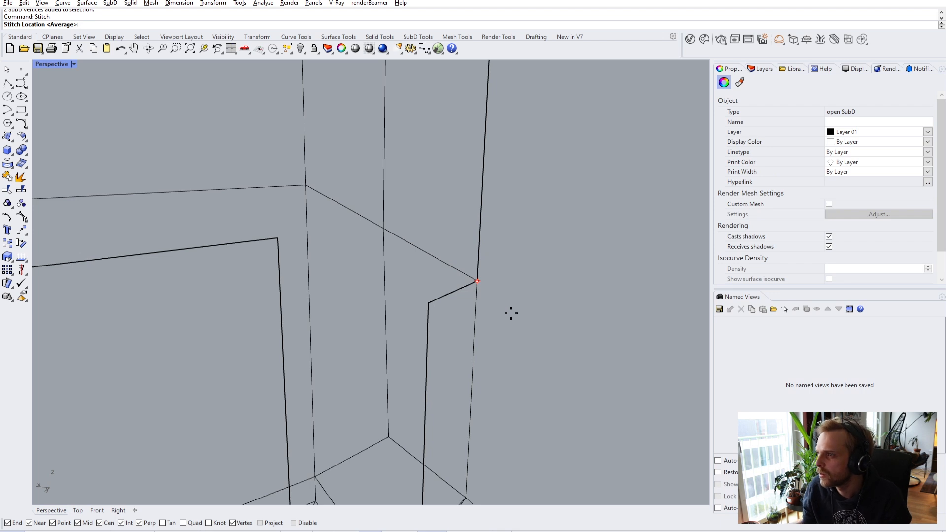
key("Escape")
- Check the stitched corner in smooth shaded view, then select the white wall's vertical end edge
key("Tab")
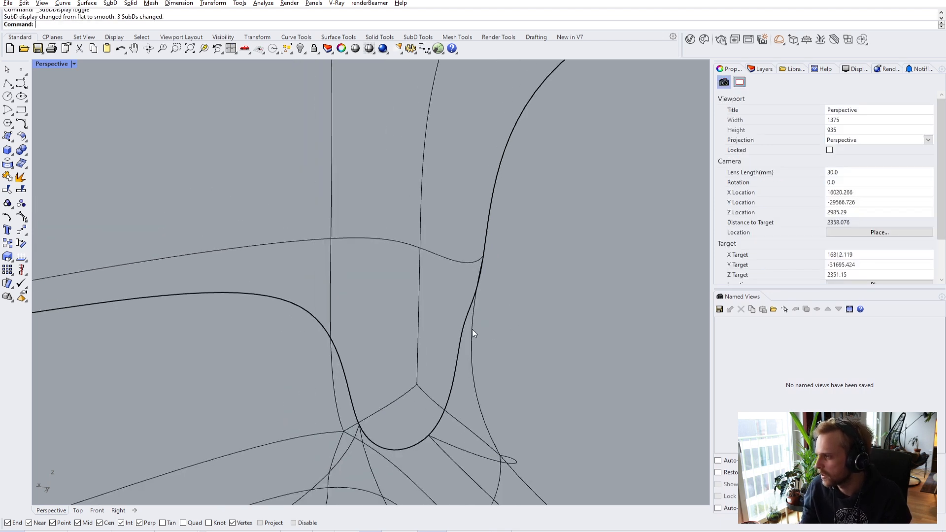
left_click(50, 64)
left_click(66, 109)
right_click_drag(456, 363, 450, 383, "shift")
key("Tab")
right_click_drag(442, 330, 419, 372, "shift")
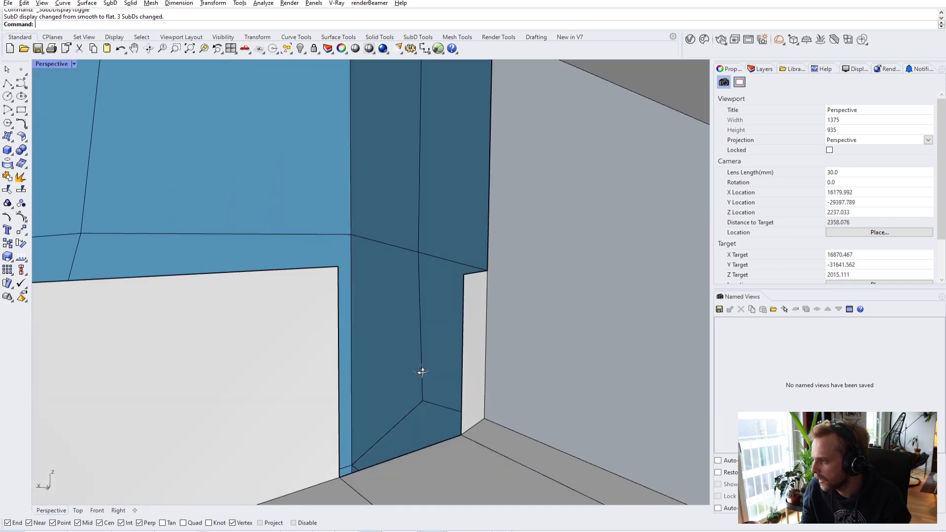
left_click(339, 301, "ctrl+shift")
- Bridge the two vertical wall edges with a new face and check it in smooth and flat display
left_click(463, 324, "ctrl+shift")
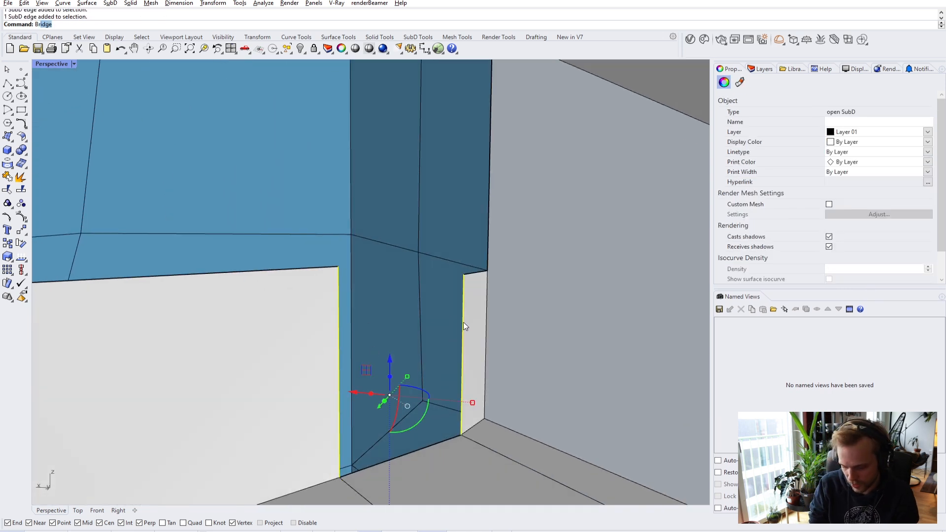
key("Return")
key("Return")
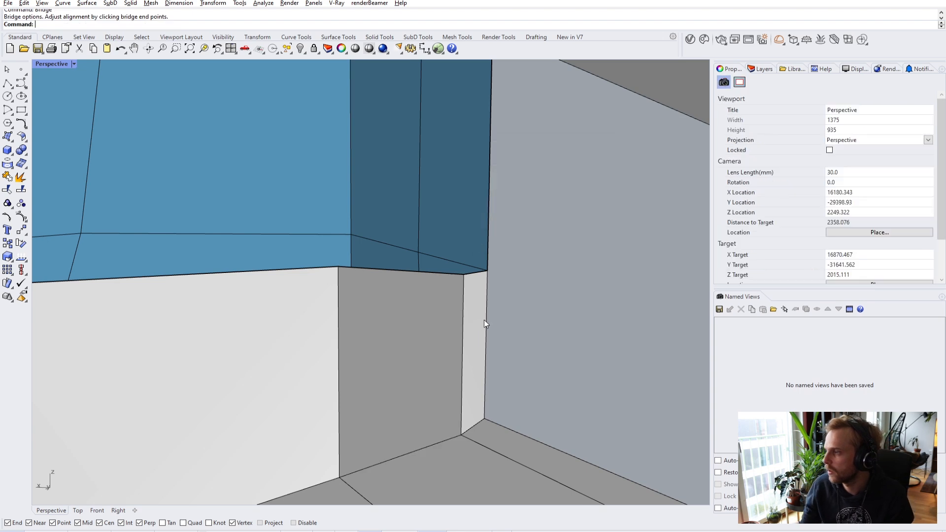
right_click_drag(478, 320, 475, 347)
key("Tab")
right_click_drag(447, 392, 690, 374)
right_click_drag(305, 320, 444, 298)
key("Tab")
right_click_drag(372, 244, 345, 237)
right_click_drag(377, 211, 483, 229)
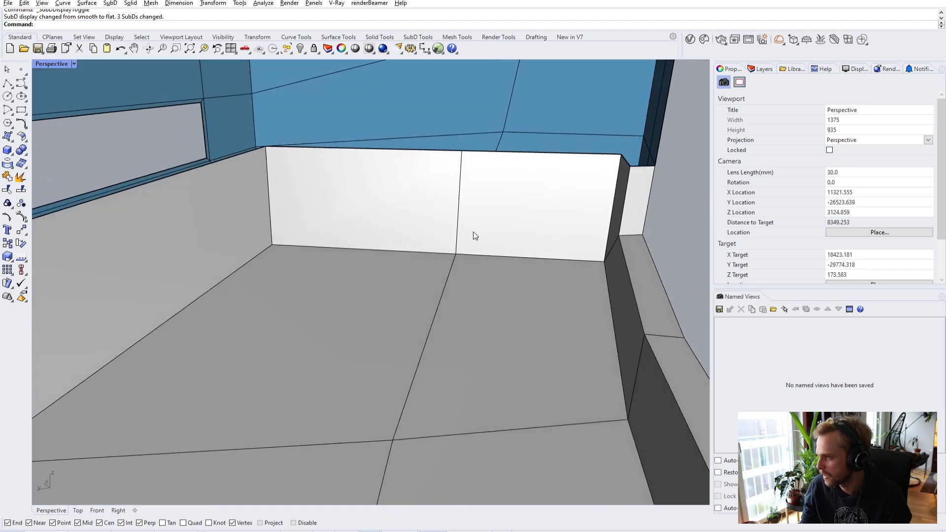
- Insert a vertical edge beside the corner edge, snapped to the white wall's top vertex
scroll(334, 233, "up", 8)
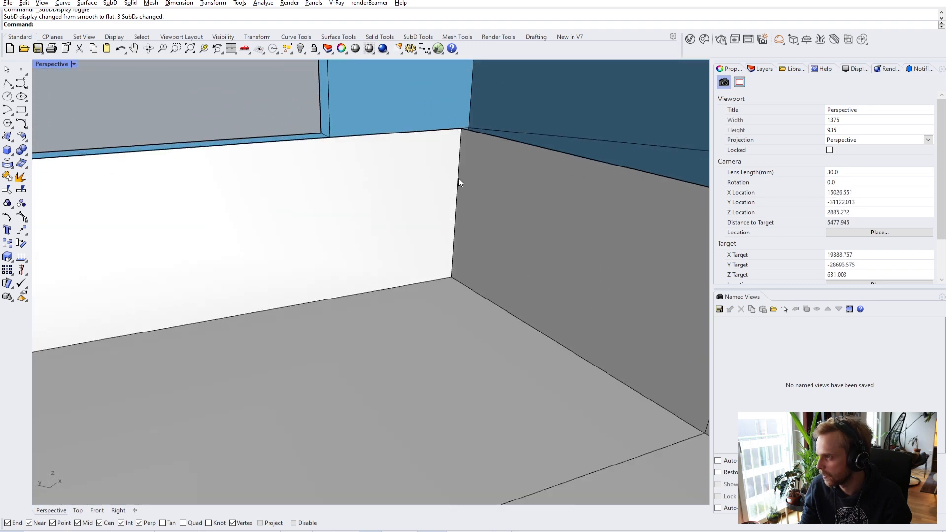
left_click(458, 180, "ctrl+shift")
key("Escape")
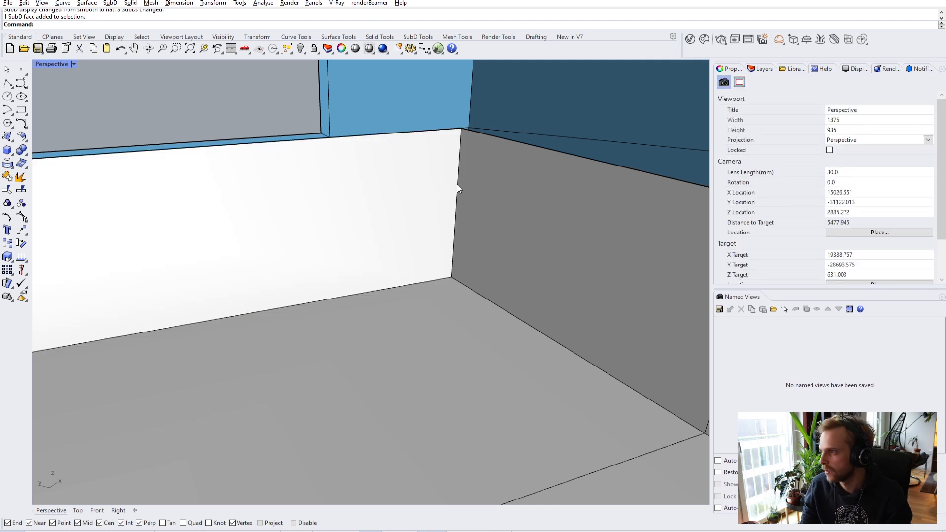
left_click(457, 185, "ctrl+shift")
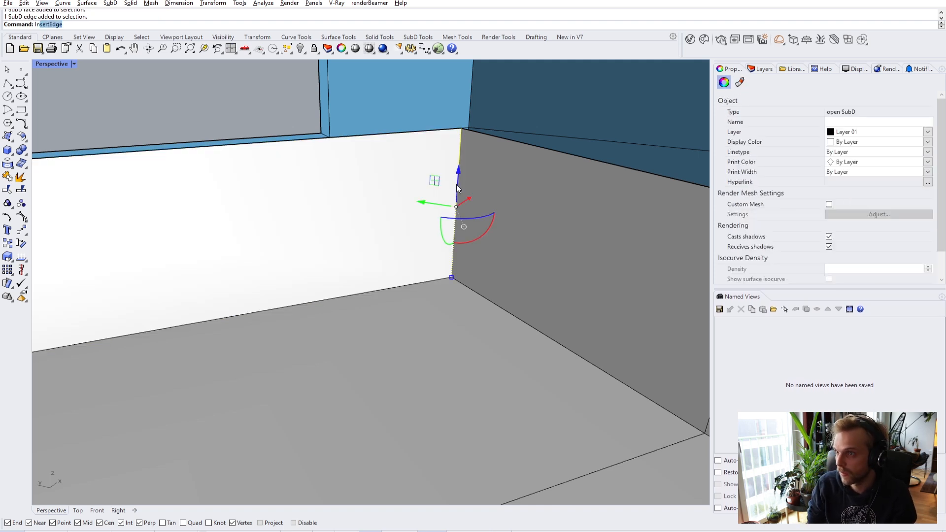
key("Return")
right_click_drag(324, 143, 341, 140)
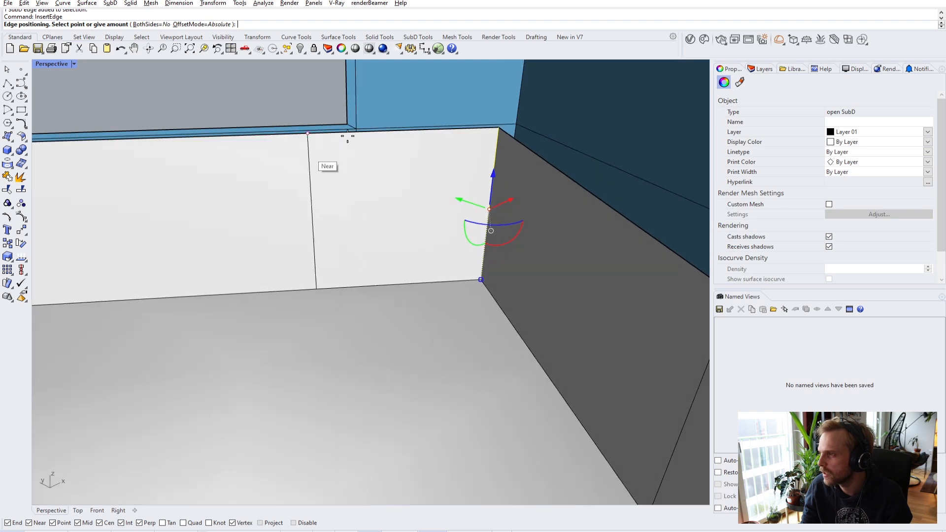
left_click(347, 123)
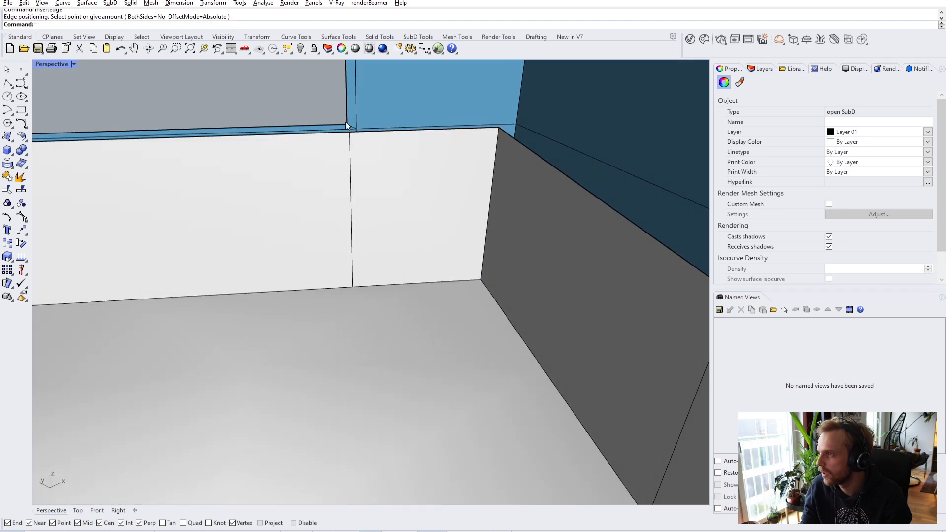
right_click_drag(391, 222, 365, 207)
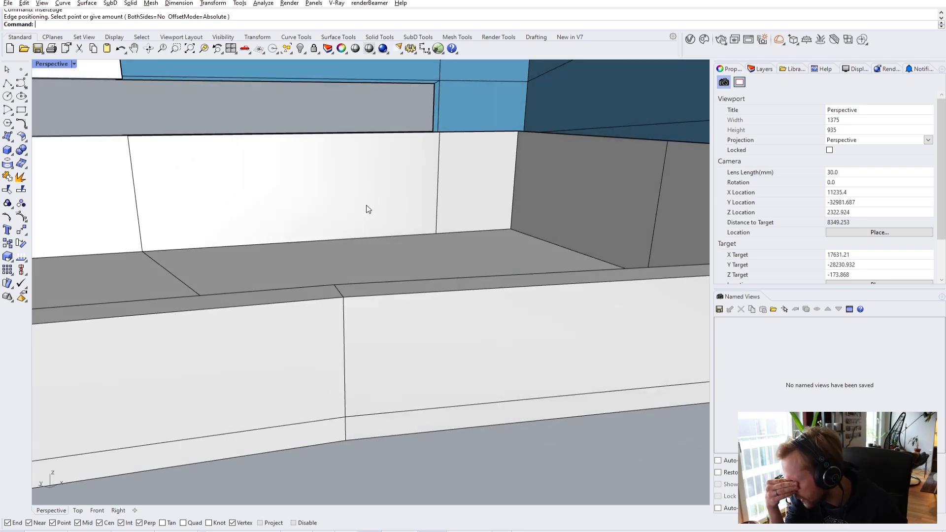
right_click_drag(410, 205, 513, 179)
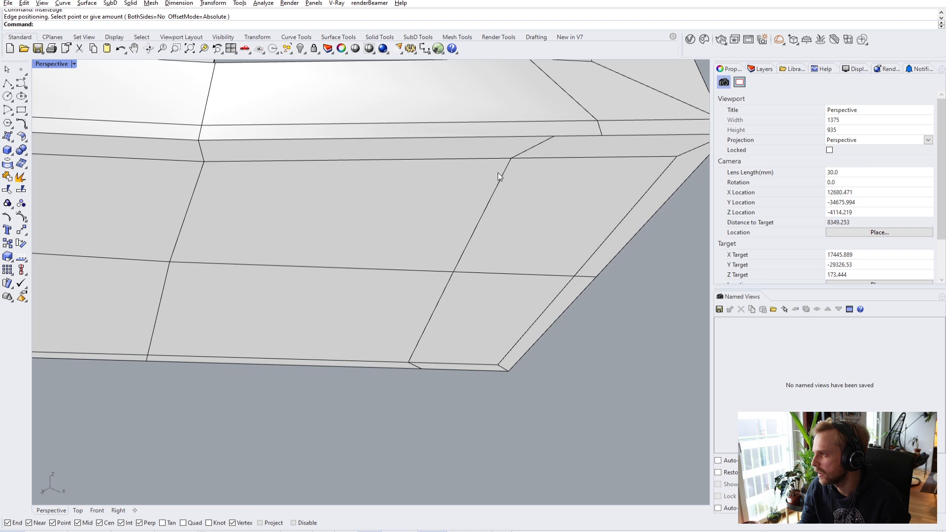
- Stitch the two underside vertices together at the second vertex's position
scroll(554, 176, "up", 4)
left_click(560, 182, "ctrl+shift")
left_click(458, 184, "ctrl+shift")
type("Stitch")
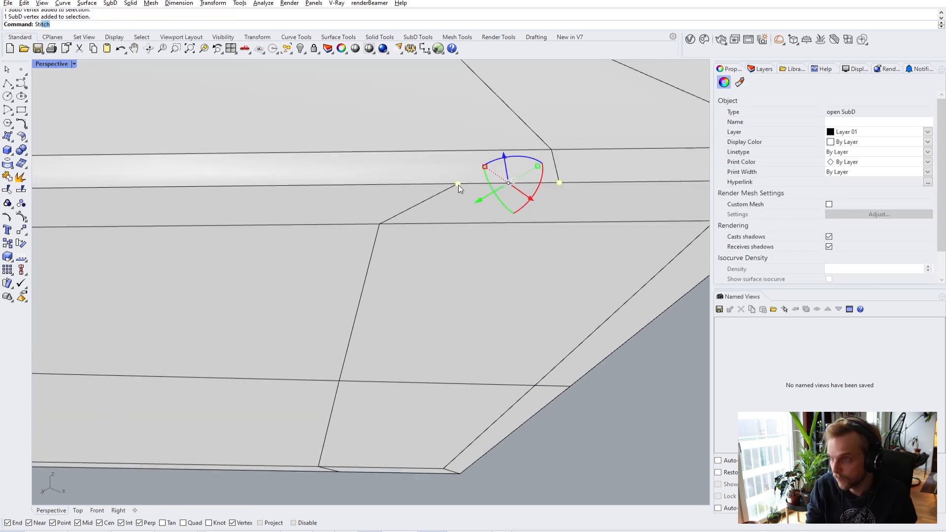
key("Return")
left_click(458, 184)
scroll(434, 217, "down", 5)
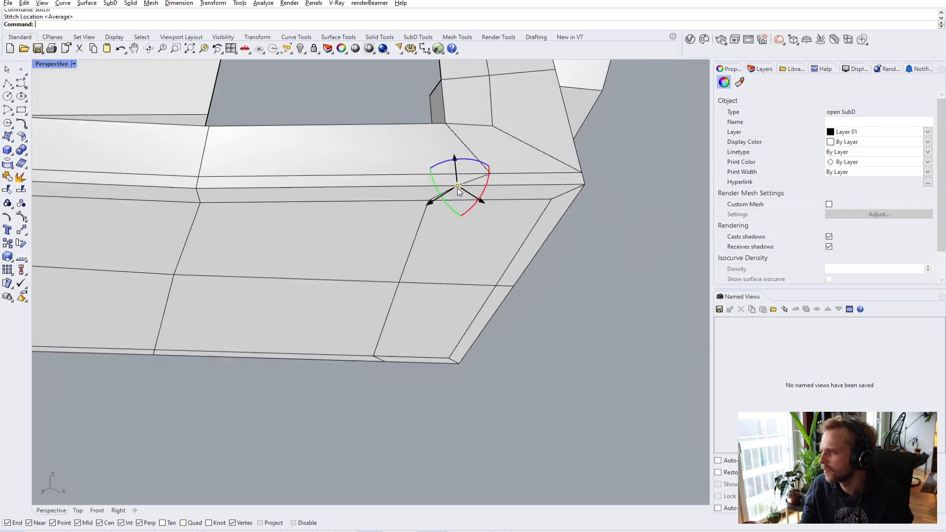
scroll(416, 237, "up", 2)
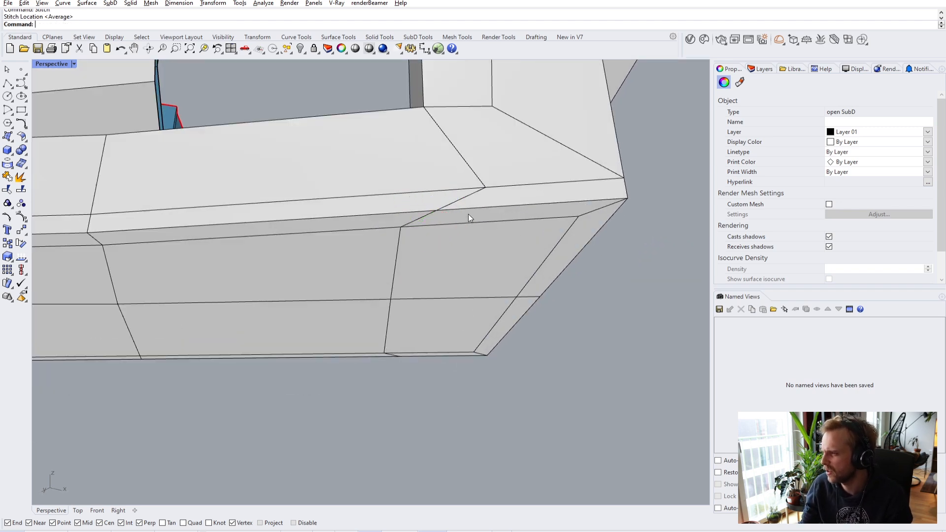
scroll(444, 217, "up", 2)
- Start a polyline from the merged slab corner toward the neighbouring edge's midpoint
left_click(373, 259, "ctrl+shift")
left_click(407, 223, "ctrl+shift")
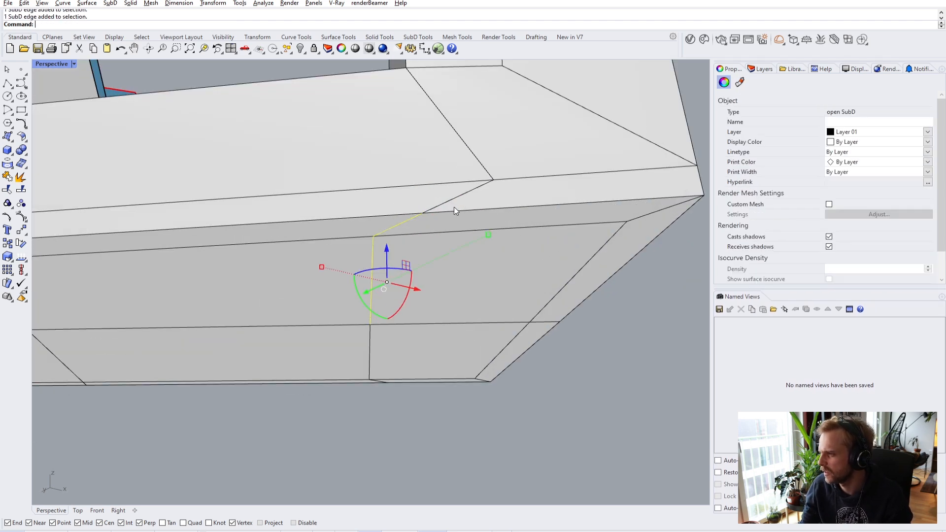
left_click(450, 199, "ctrl+shift")
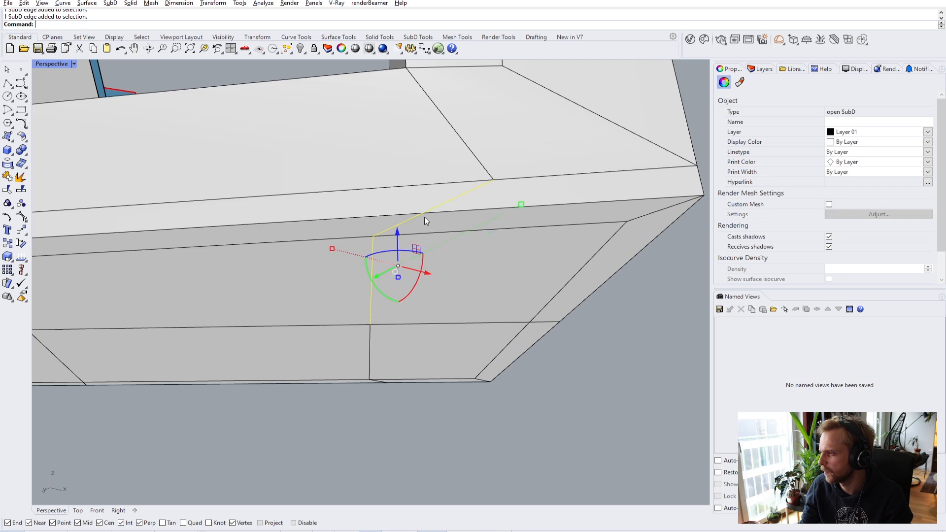
key("Escape")
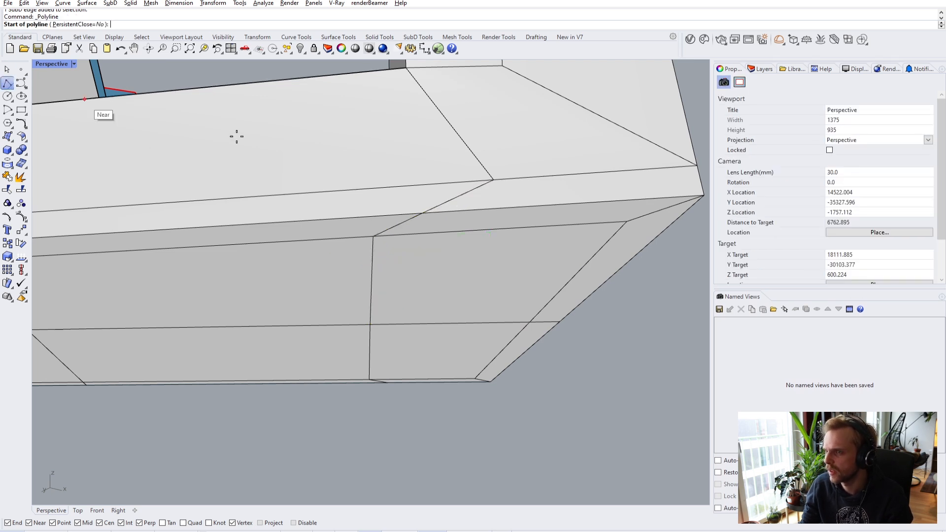
left_click(493, 183)
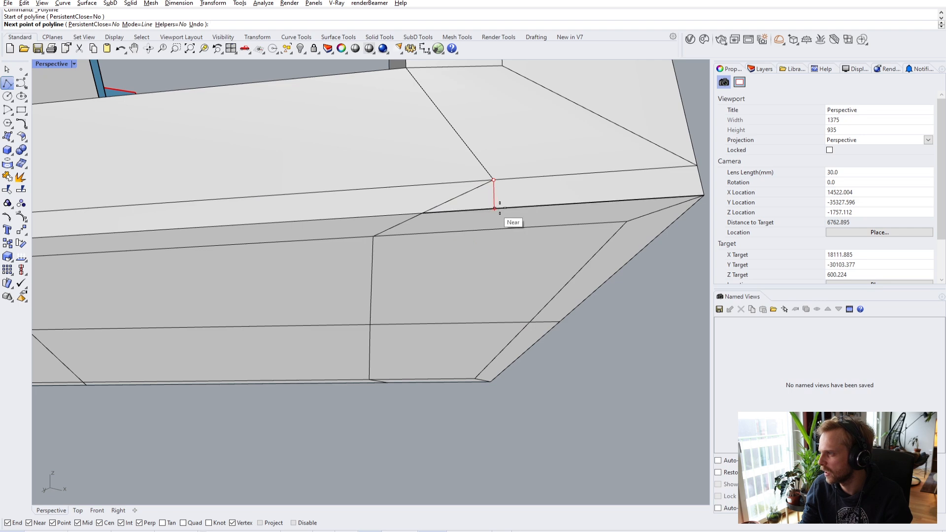
right_click_drag(479, 223, 532, 150)
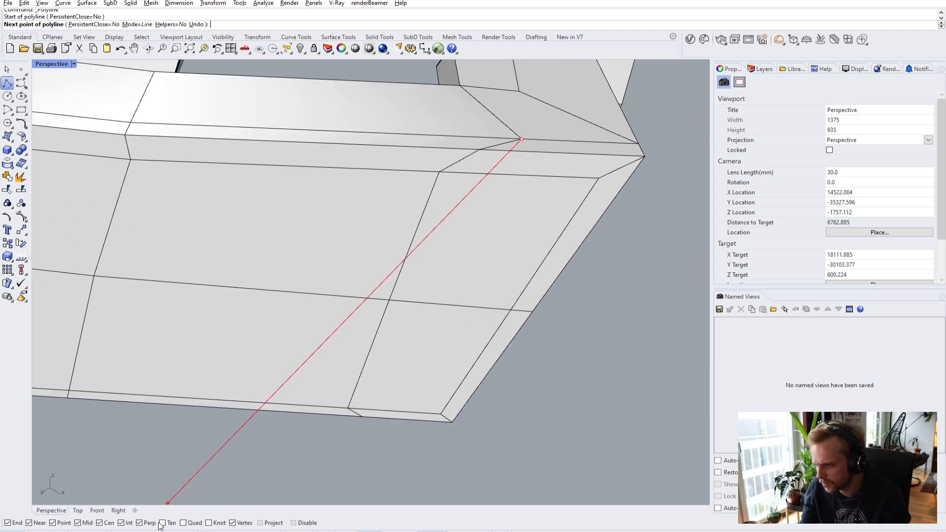
key("Escape")
key("Return")
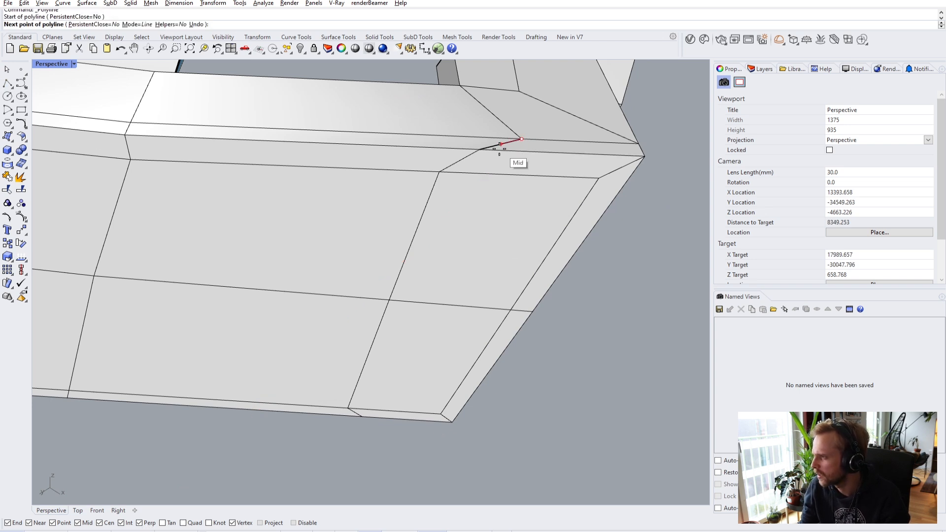
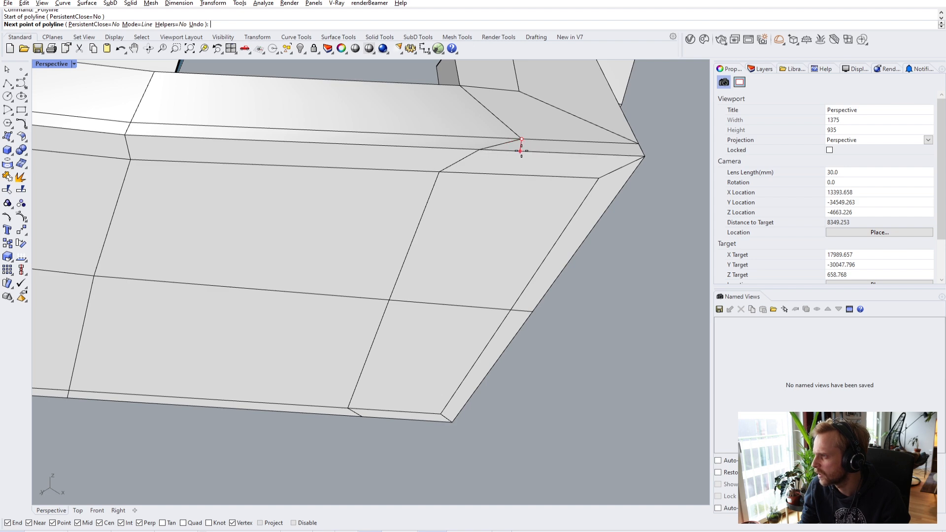
- End the reference polyline and view the window opening's underside from below the ledge
key("Return")
right_click_drag(507, 197, 499, 257)
scroll(487, 306, "down", 4)
right_click_drag(487, 307, 283, 253)
scroll(283, 253, "up", 3)
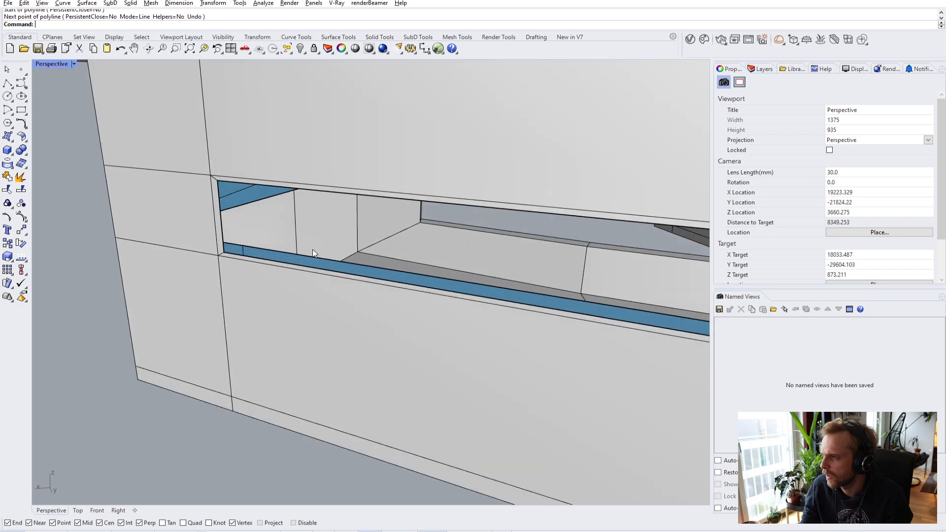
scroll(313, 249, "down", 3)
right_click_drag(376, 277, 473, 243)
- Select two floor edges at the ledge corner to check them, then clear the selection
left_click(473, 252, "ctrl+shift")
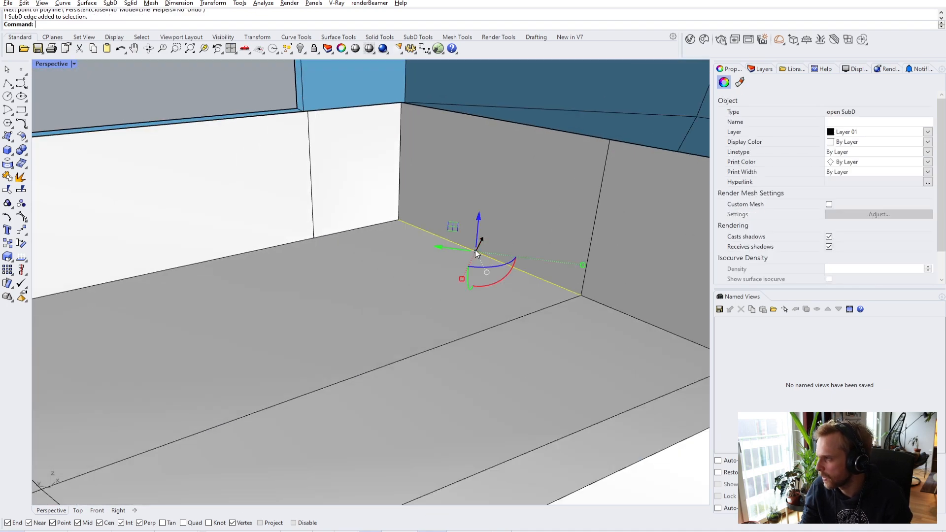
left_click(616, 309, "ctrl+shift")
scroll(618, 309, "down", 3)
right_click_drag(474, 283, 433, 285)
scroll(498, 286, "up", 2)
key("Escape")
scroll(477, 282, "down", 5)
scroll(471, 322, "down", 2)
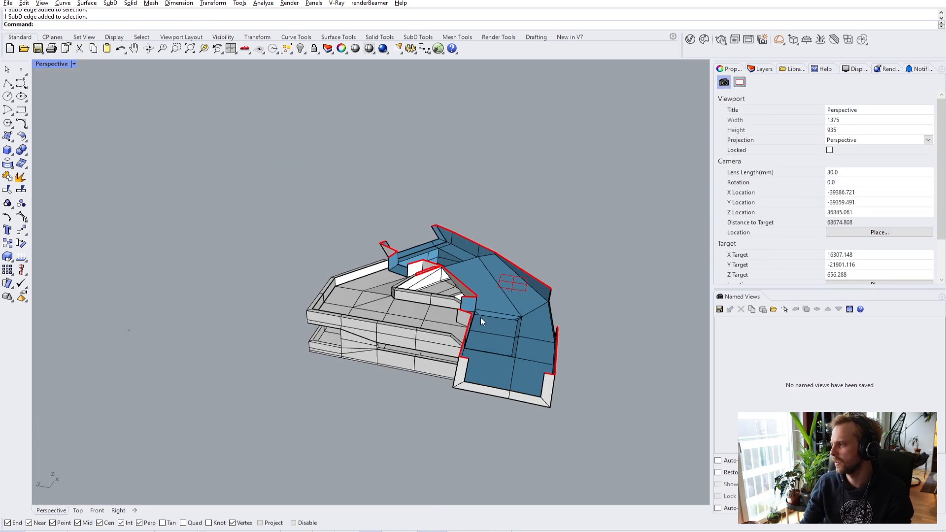
scroll(519, 288, "up", 3)
- Lower the clipping plane so it cuts through the window box
left_click(518, 288)
left_click_drag(516, 256, 514, 285)
key("Escape")
right_click_drag(306, 241, 415, 232)
scroll(394, 278, "up", 4)
scroll(415, 232, "up", 3)
- Insert a new edge across the window box floor at the corner vertex
left_click(422, 233, "ctrl+shift")
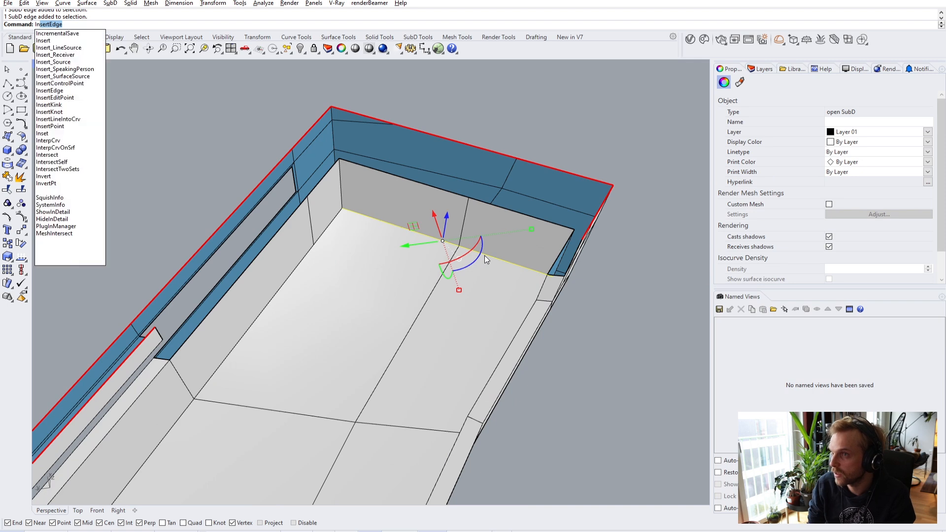
key("Return")
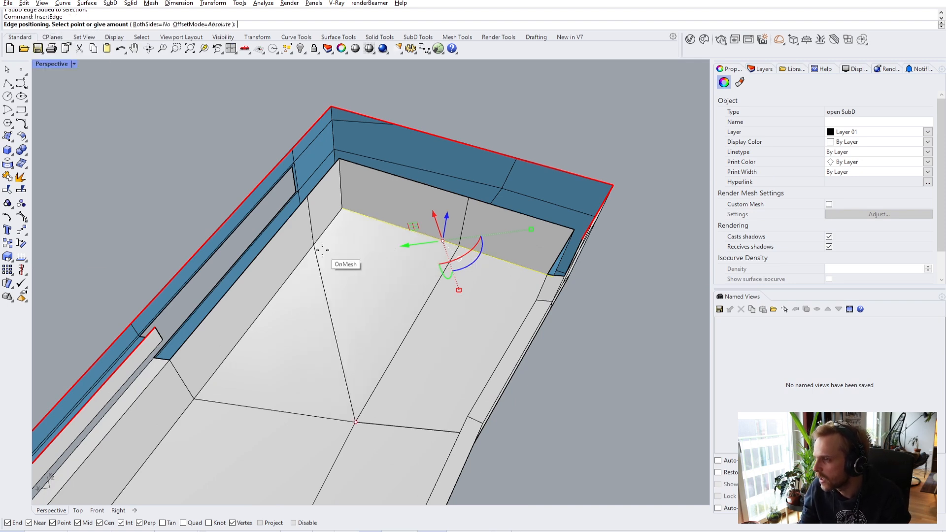
scroll(319, 249, "up", 5)
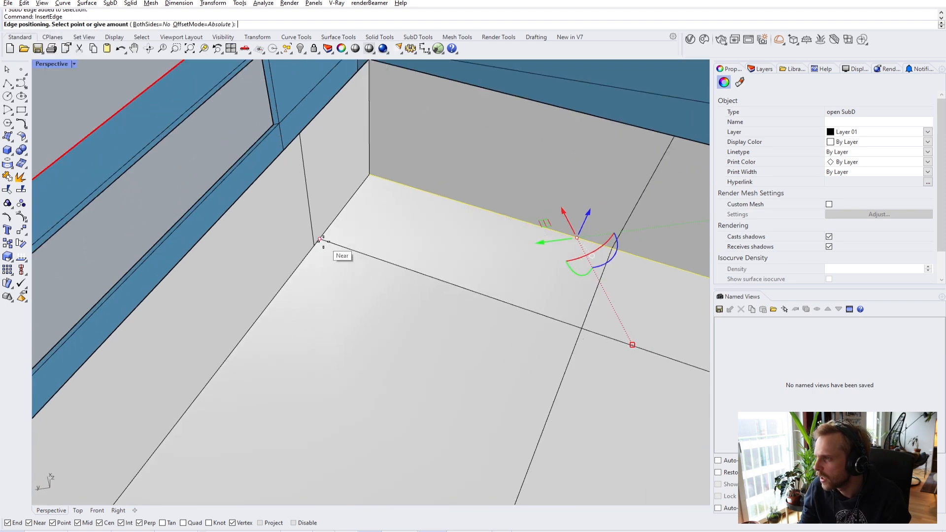
left_click(316, 246)
scroll(317, 249, "down", 8)
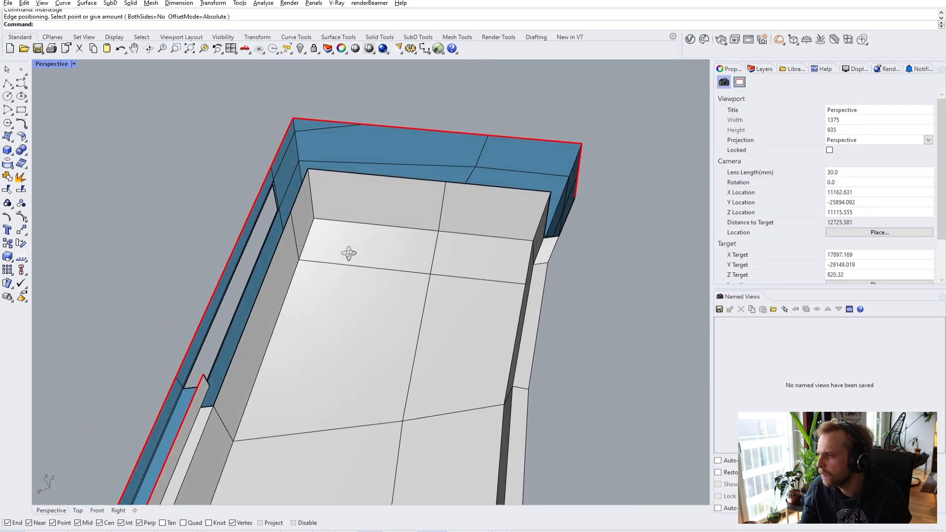
right_click_drag(271, 208, 430, 155)
right_click_drag(345, 254, 494, 174)
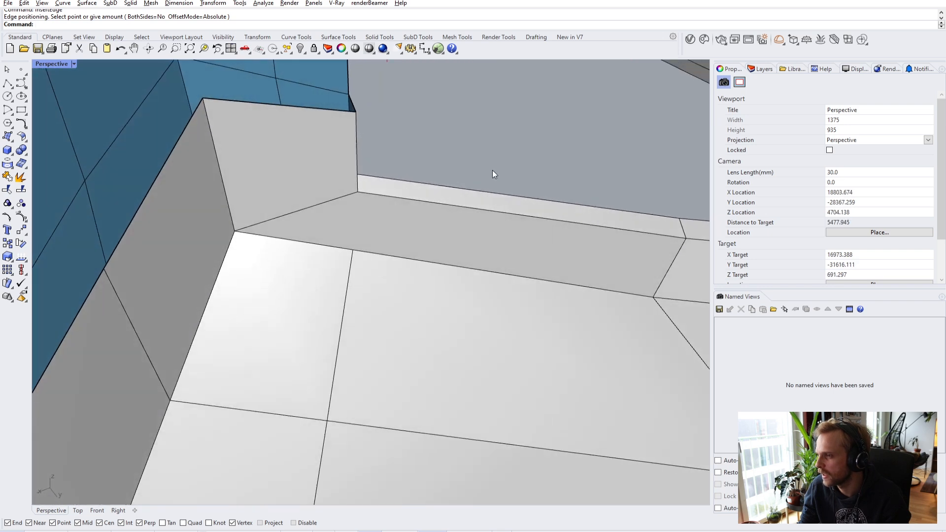
right_click_drag(361, 206, 395, 274)
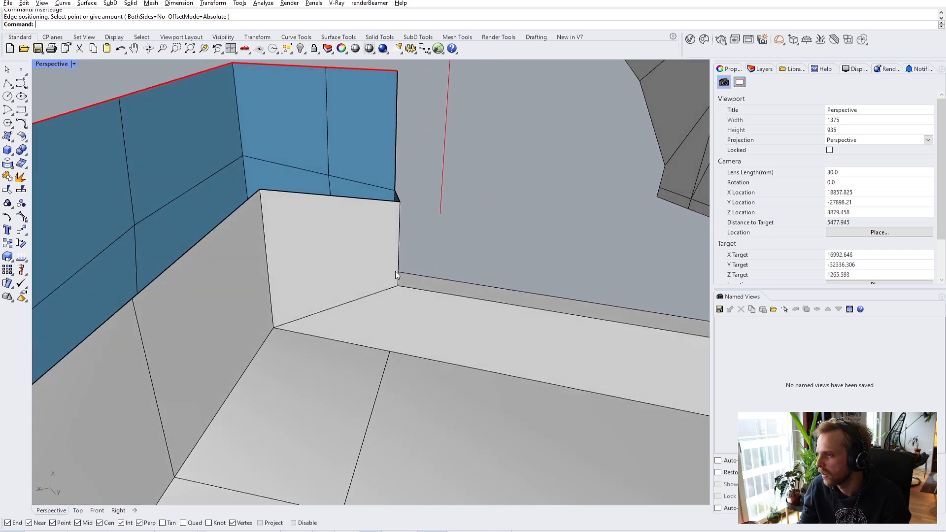
- Insert a second edge at the floor corner with InsertEdge
left_click(319, 311, "ctrl+shift")
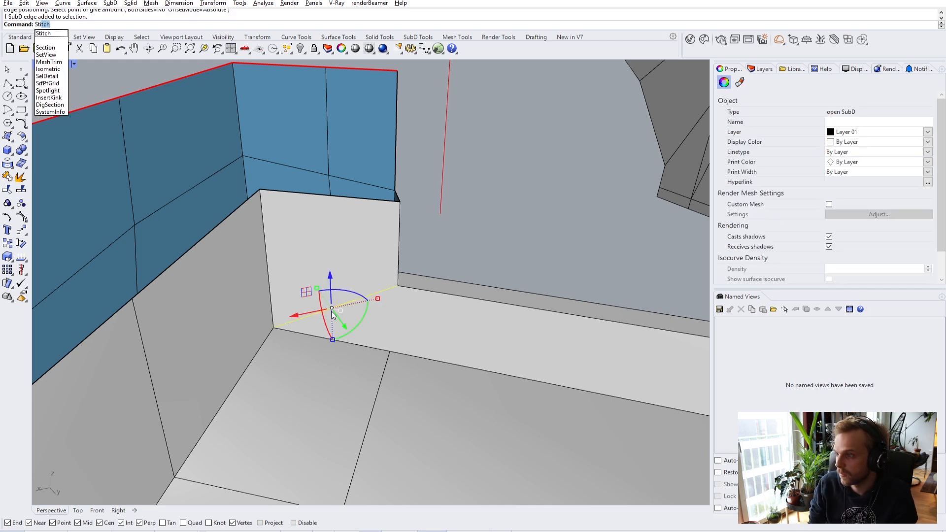
key("Escape")
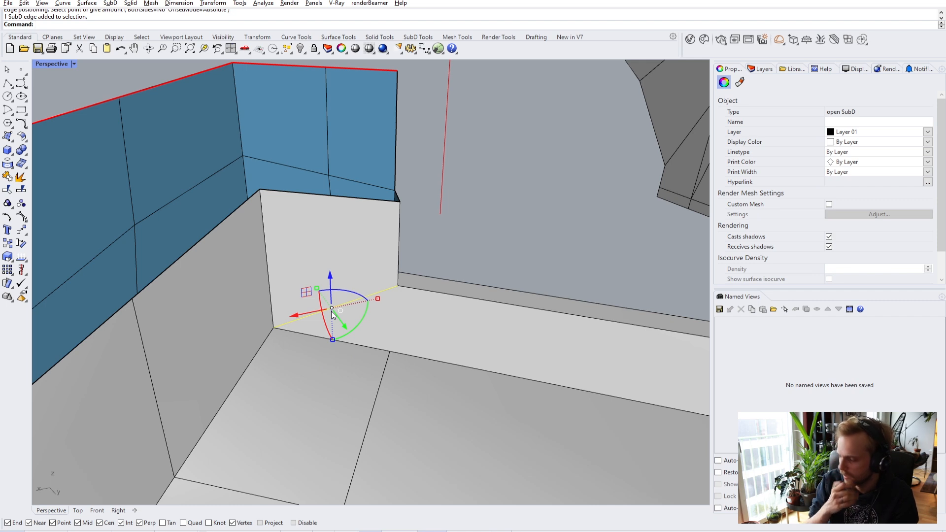
type("In")
key("Return")
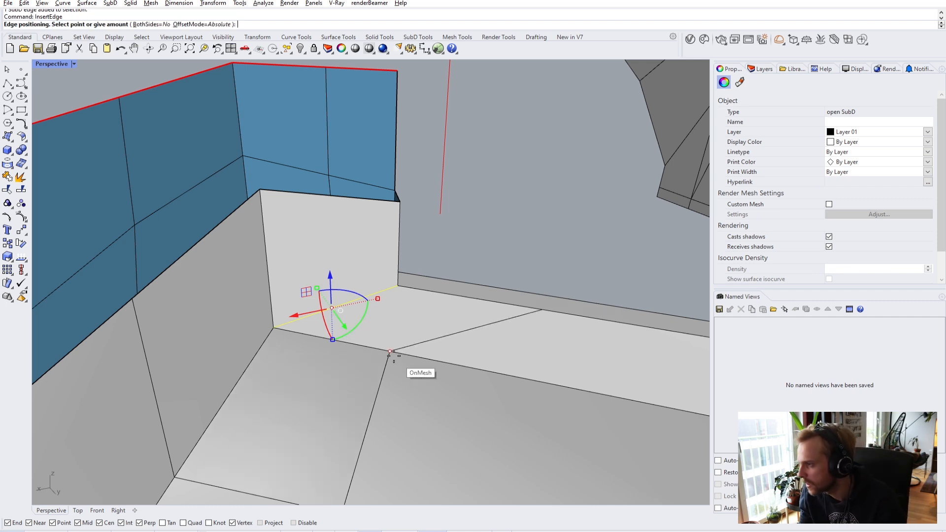
left_click(394, 355)
- Stitch the two corner vertices together at their average location
left_click(543, 309, "ctrl+shift")
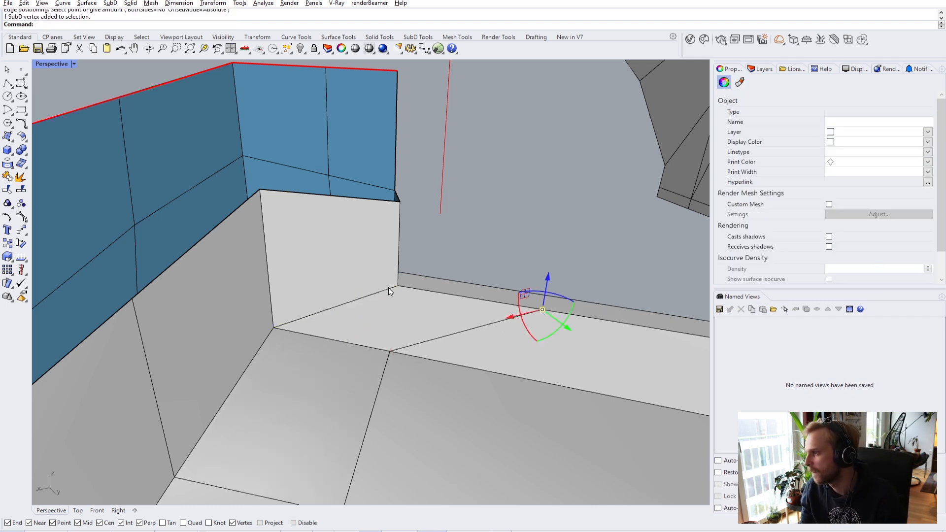
left_click(398, 285, "ctrl+shift")
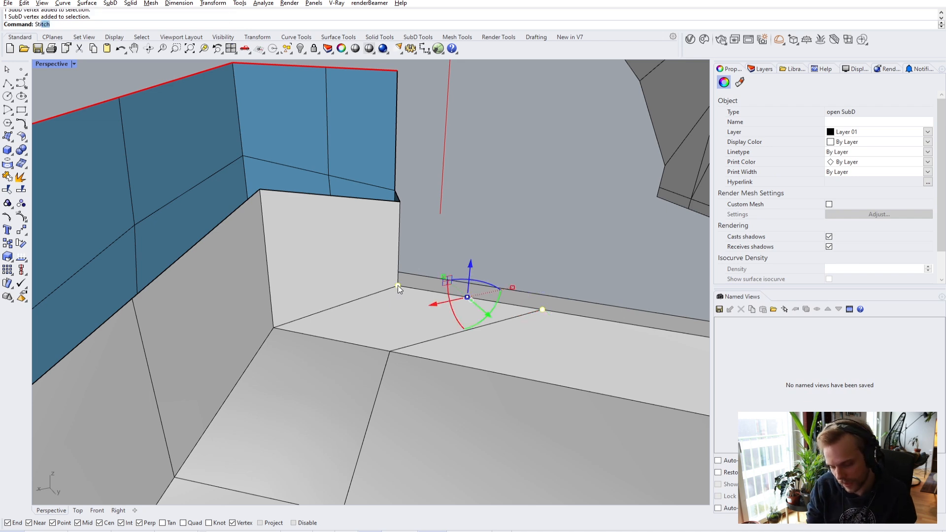
key("Escape")
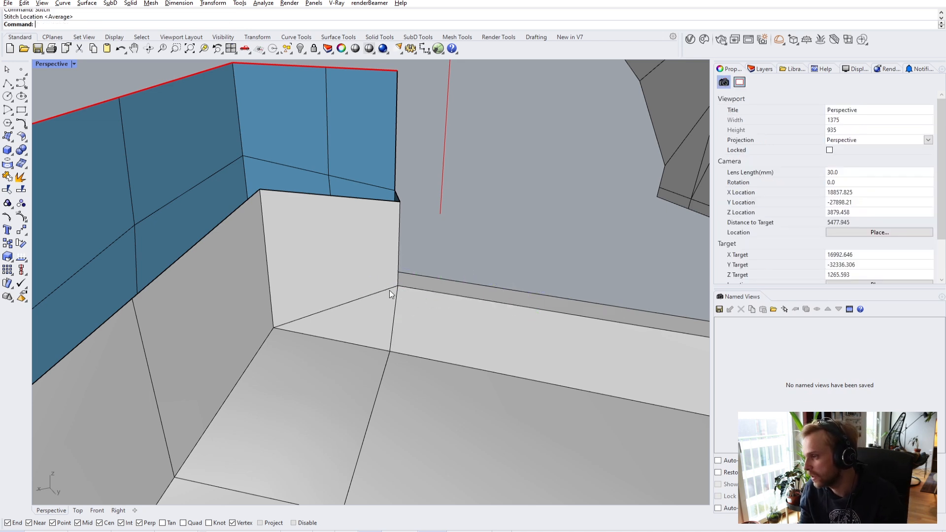
- Bridge the two open wall-band edges to close the gap, in flat SubD display
right_click_drag(393, 321, 400, 297)
key("Tab")
scroll(362, 312, "down", 4)
scroll(361, 312, "up", 6)
scroll(490, 255, "up", 5)
left_click(513, 256, "ctrl+shift")
left_click(513, 284, "ctrl+shift")
type("Bridge")
key("Return")
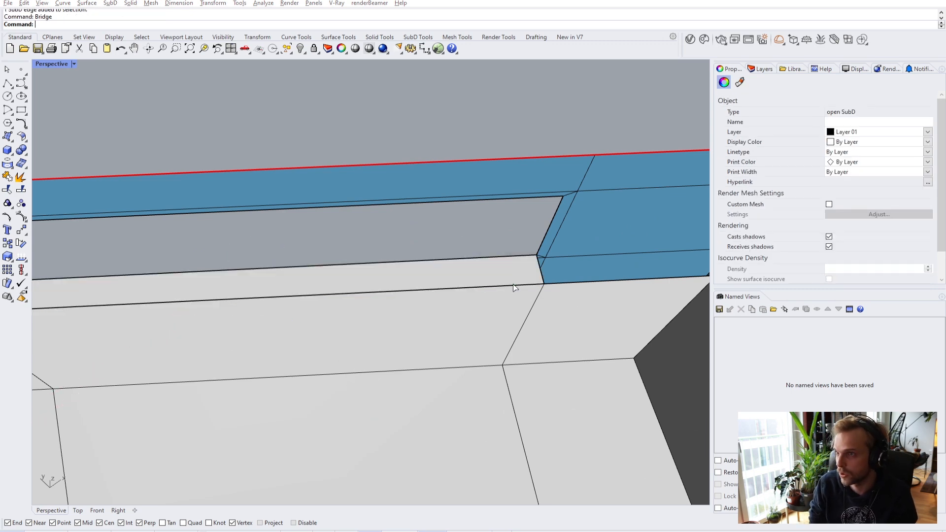
key("Return")
- Pull the selected wall-corner edges out into a new face with the gumball
right_click_drag(513, 284, 427, 256)
left_click(350, 264, "ctrl+shift")
left_click(332, 242, "ctrl+shift")
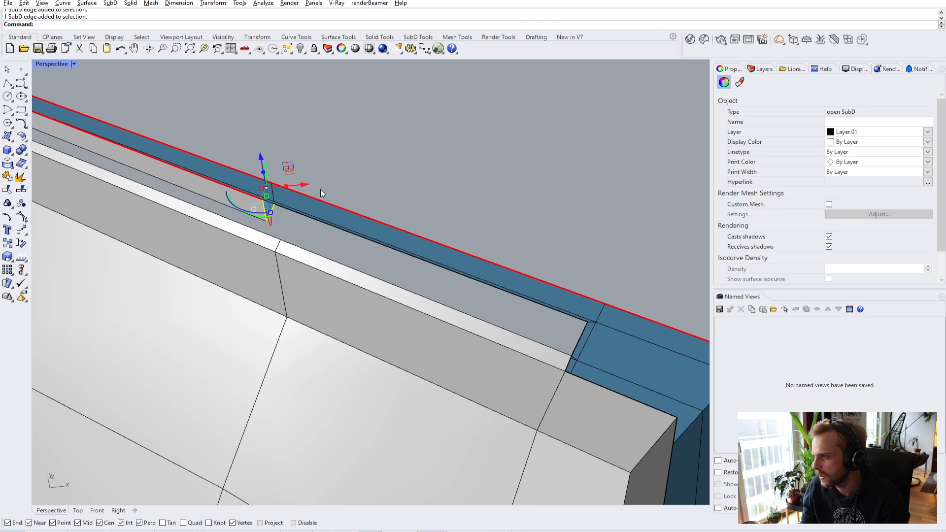
left_click_drag(286, 187, 555, 217)
right_click_drag(555, 218, 323, 205)
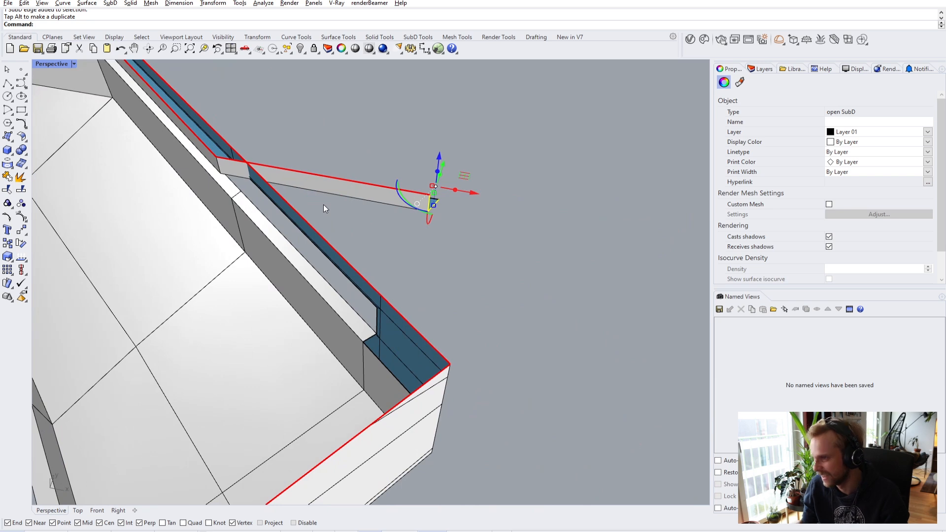
- Move the new face so its end vertex snaps onto the wall's corner vertex
type("m")
key("Return")
left_click(439, 200)
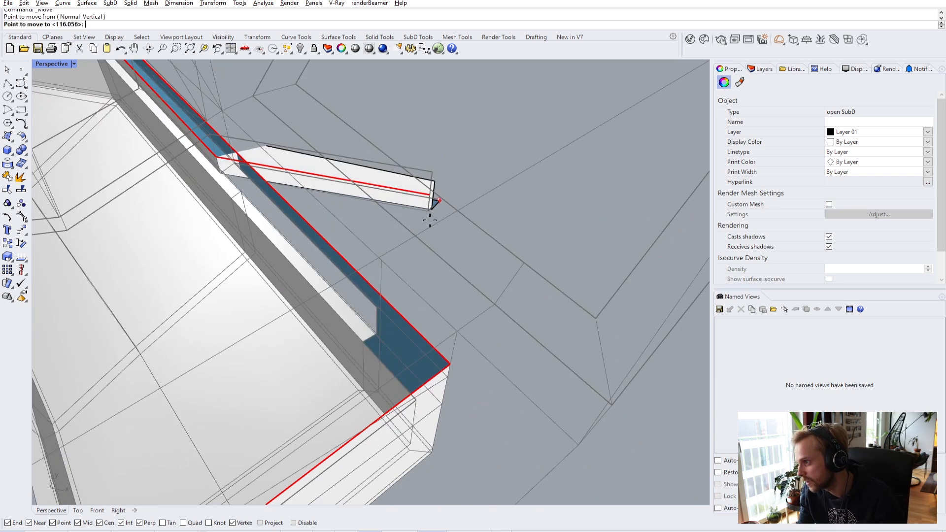
left_click(380, 309)
scroll(380, 309, "up", 5)
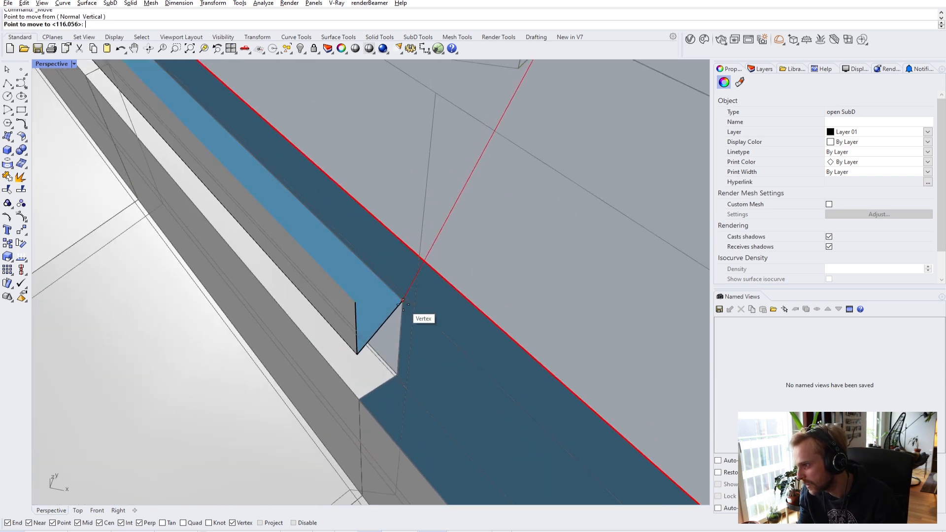
left_click(555, 234)
scroll(433, 258, "down", 5)
right_click_drag(433, 259, 345, 269)
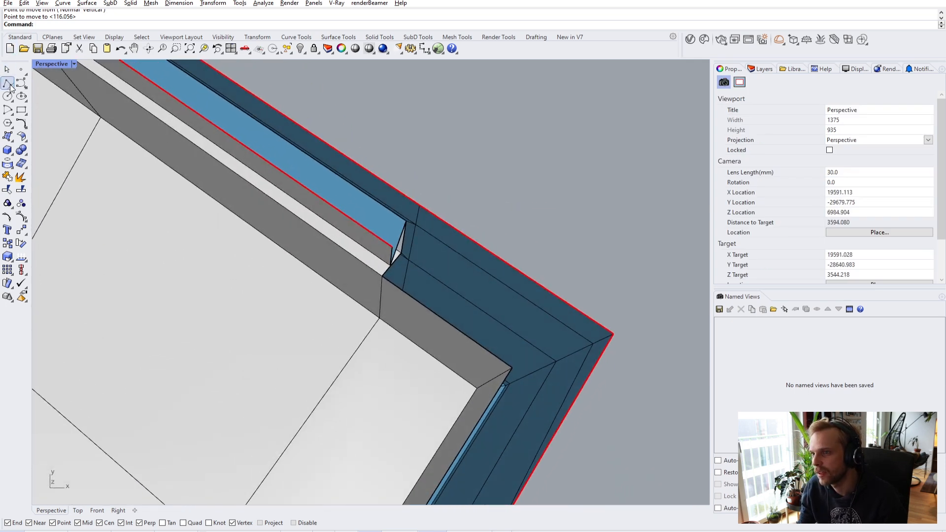
- Draw two helper reference lines from the wall's corner vertex
left_click(406, 220)
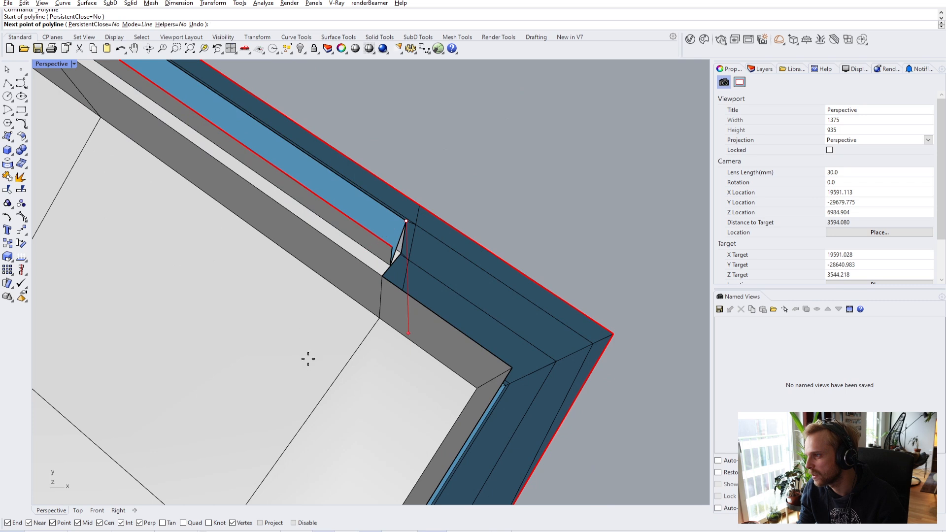
scroll(340, 317, "down", 2)
scroll(366, 270, "up", 2)
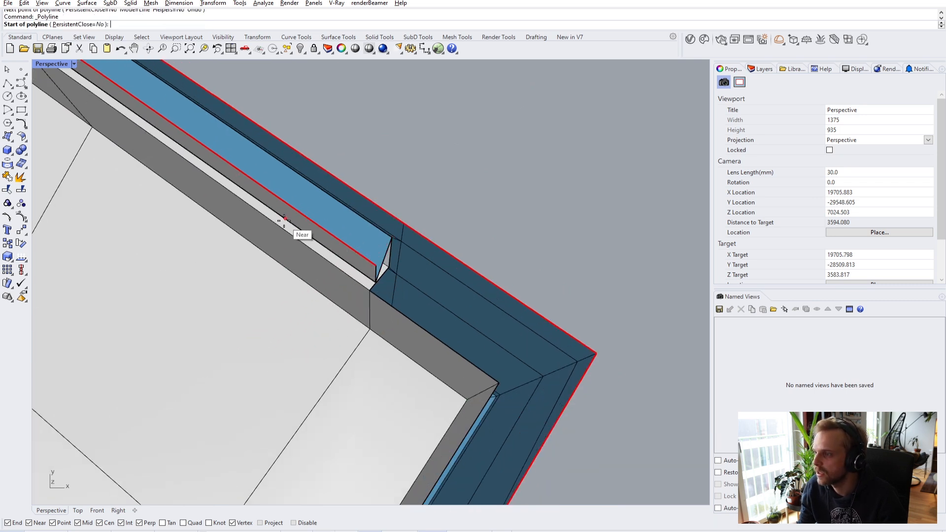
left_click(376, 281)
key("Return")
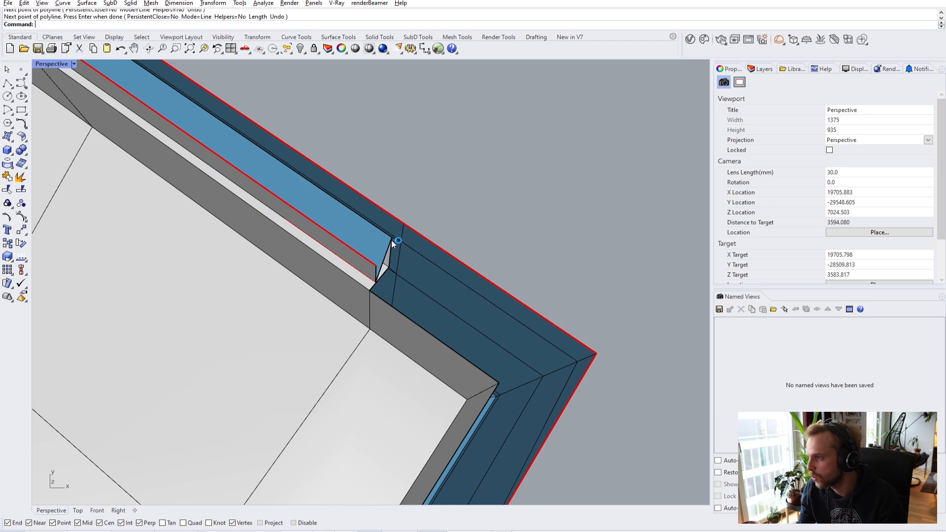
key("Return")
left_click(361, 271)
key("Return")
scroll(380, 279, "up", 5)
- Select the corner SubD vertex and the vertical edge, then clear the selection
left_click(374, 286)
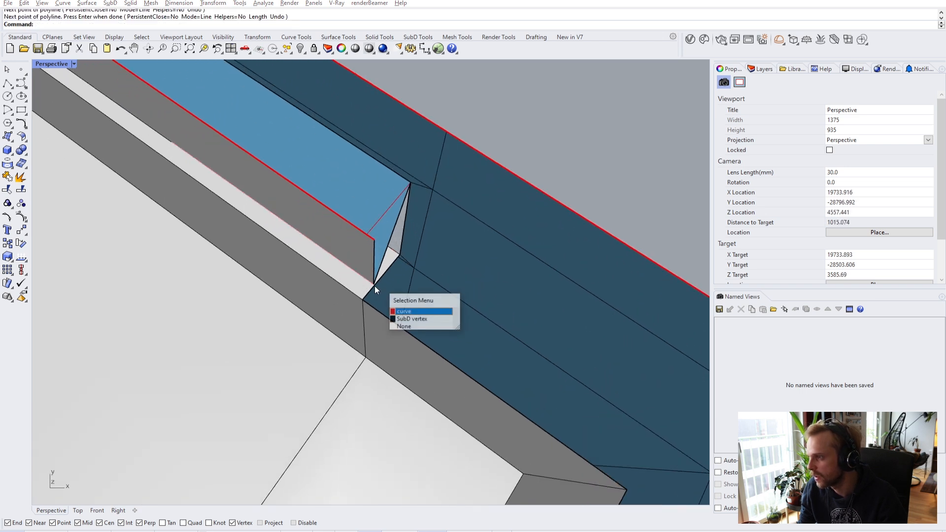
left_click(411, 318)
left_click(375, 244)
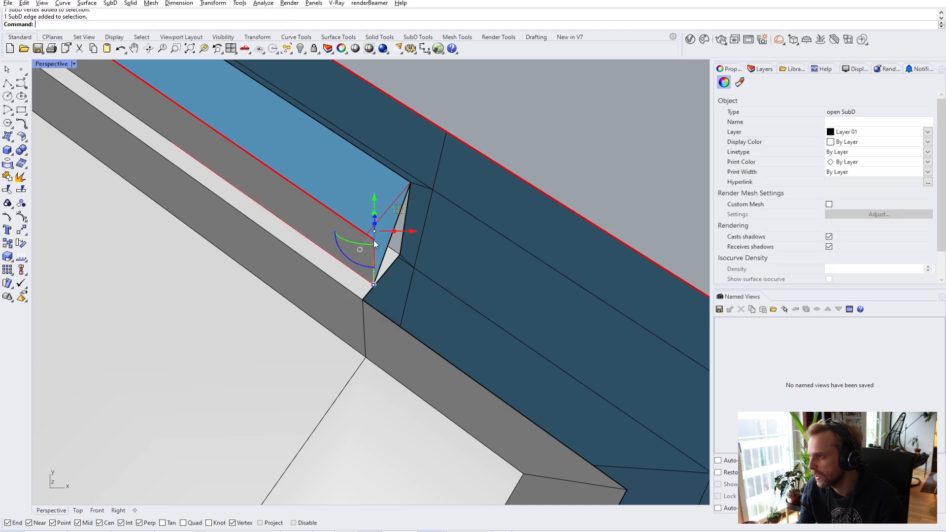
key("Escape")
right_click_drag(377, 253, 368, 351)
- Delete the helper curve at the corner and raise the clipping plane higher
left_click(372, 354)
left_click(403, 380)
key("Delete")
left_click(396, 272)
key("Escape")
right_click_drag(395, 276, 212, 301)
scroll(306, 293, "down", 5)
scroll(482, 316, "down", 8)
left_click(429, 386)
left_click_drag(438, 373, 444, 353)
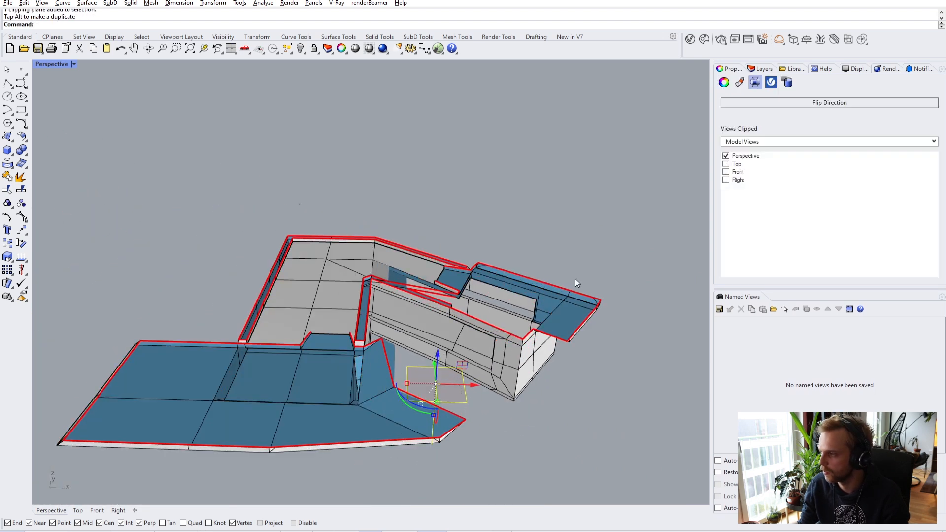
- Move a wall edge from its vertex to a new point
scroll(510, 321, "up", 8)
scroll(521, 311, "up", 3)
mouse_move(521, 311)
right_mouse_down()
mouse_move(486, 310)
mouse_move(528, 308)
right_mouse_up()
left_click(532, 308, "ctrl+shift")
type("m")
key("Return")
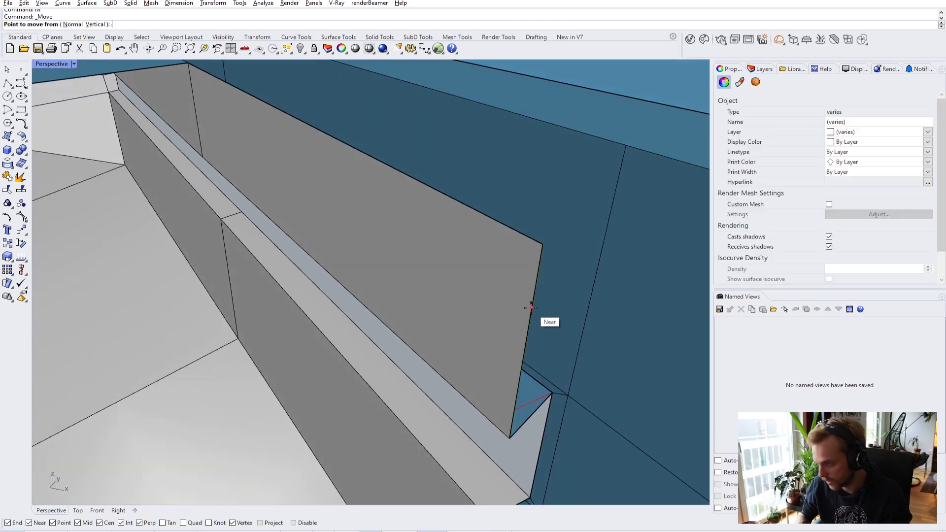
left_click(509, 438)
scroll(508, 428, "down", 3)
left_click(495, 419)
scroll(468, 424, "down", 3)
scroll(463, 432, "up", 3)
- Delete the helper curve on the top edge and bridge the selected top edges
right_click_drag(463, 431, 376, 327)
scroll(413, 340, "up", 3)
scroll(370, 305, "up", 4)
left_click(369, 237)
left_click(390, 259)
key("Delete")
left_click(366, 242)
right_click_drag(366, 242, 378, 419)
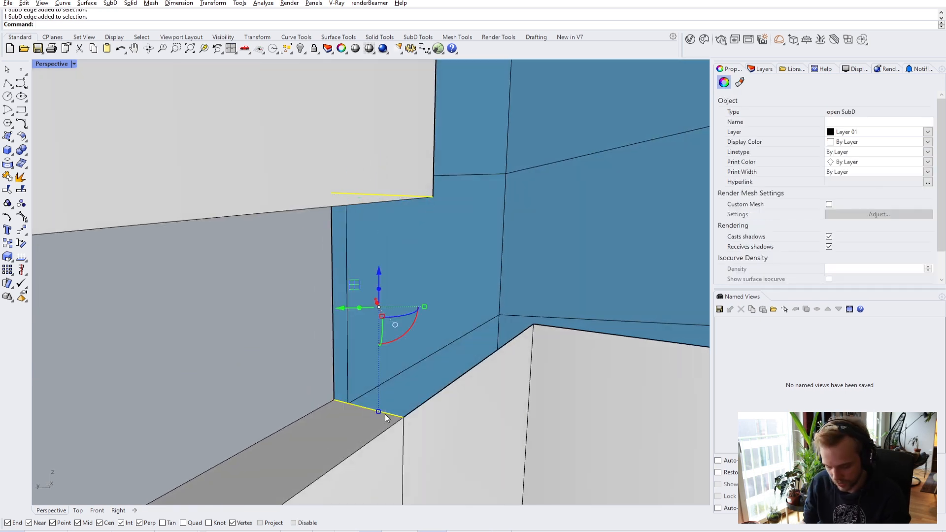
key("Return")
key("Return")
right_click_drag(386, 414, 446, 364)
right_click_drag(315, 277, 308, 440)
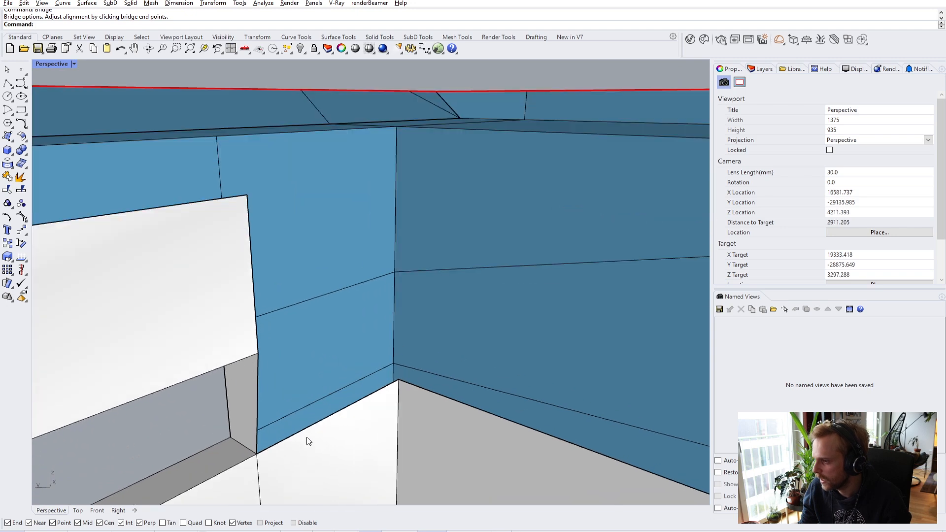
- Raise the edge along the white box's top to reshape the wall
left_click(306, 430, "ctrl+shift")
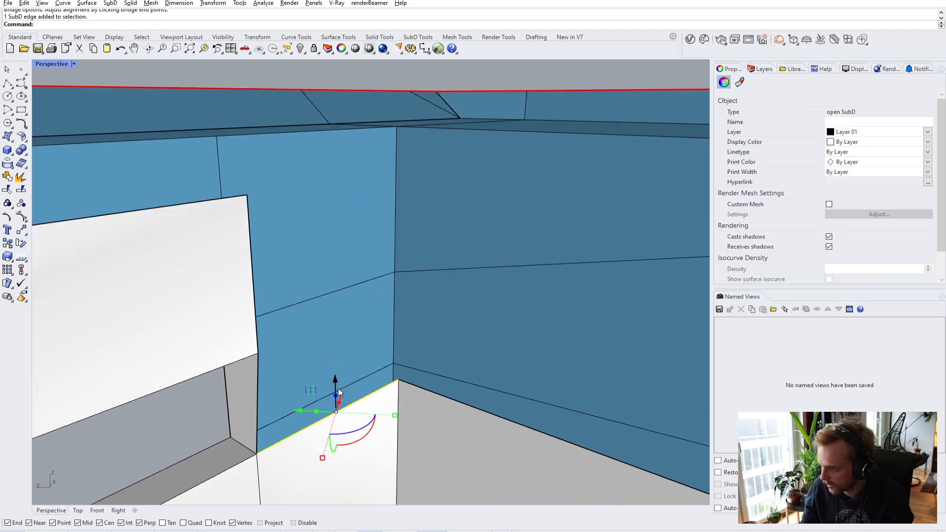
left_click_drag(337, 398, 337, 327)
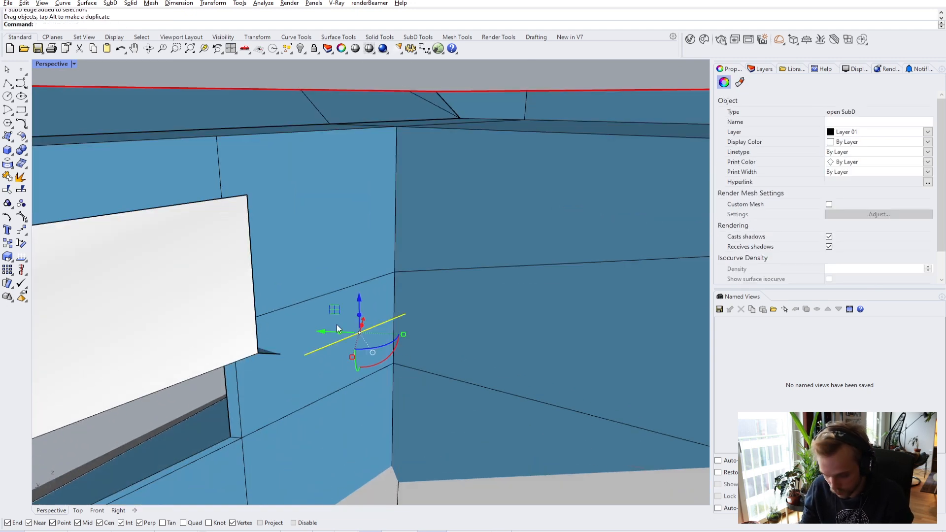
key("ctrl+z")
left_click_drag(333, 398, 342, 306)
right_click_drag(342, 306, 202, 361)
type("m")
key("Return")
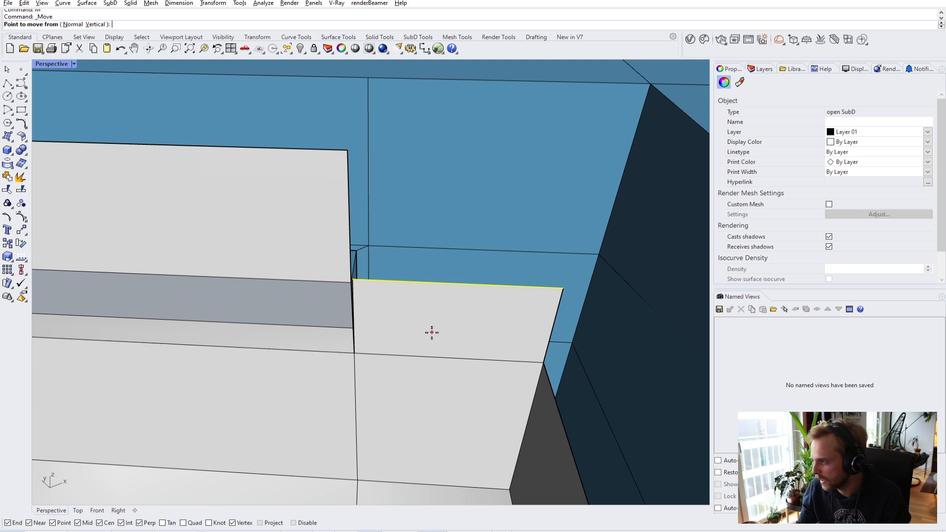
key("Escape")
key("Escape")
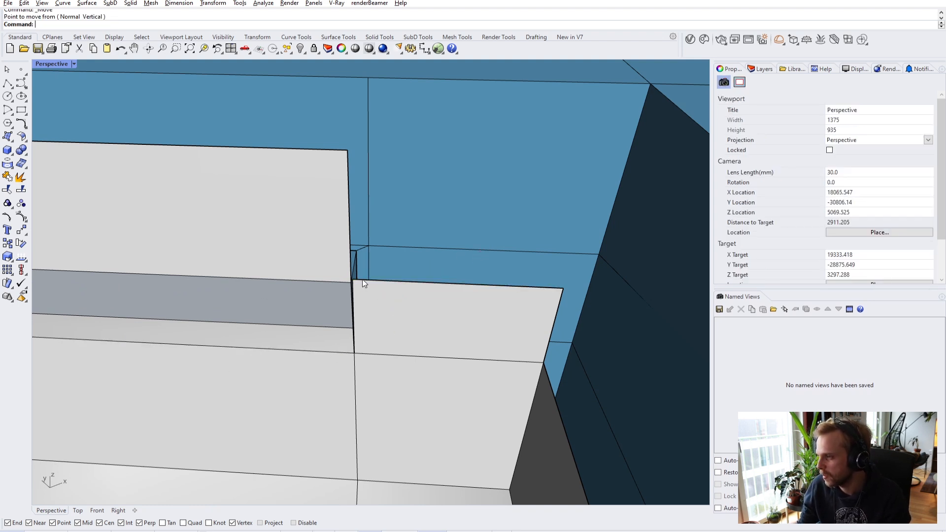
- Stitch the two corner vertices together onto the corner point
left_click(351, 279, "ctrl+shift")
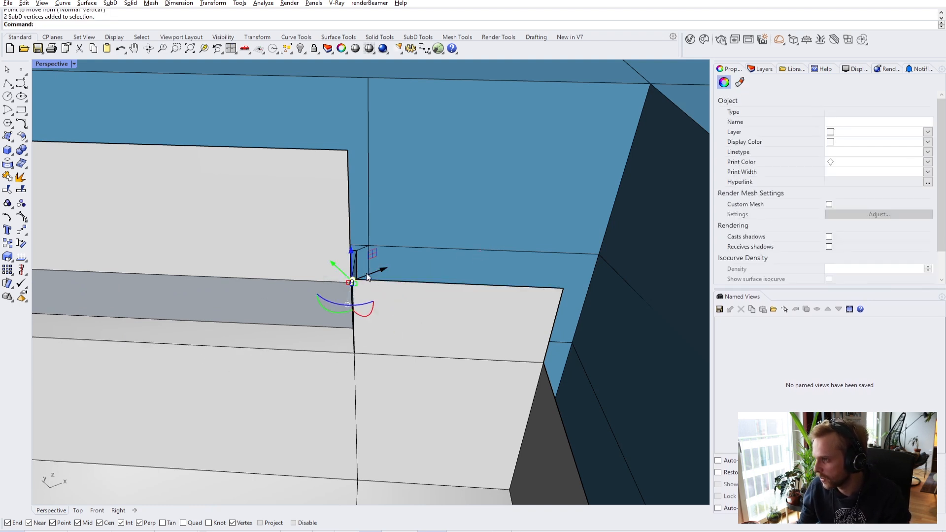
scroll(360, 277, "up", 4)
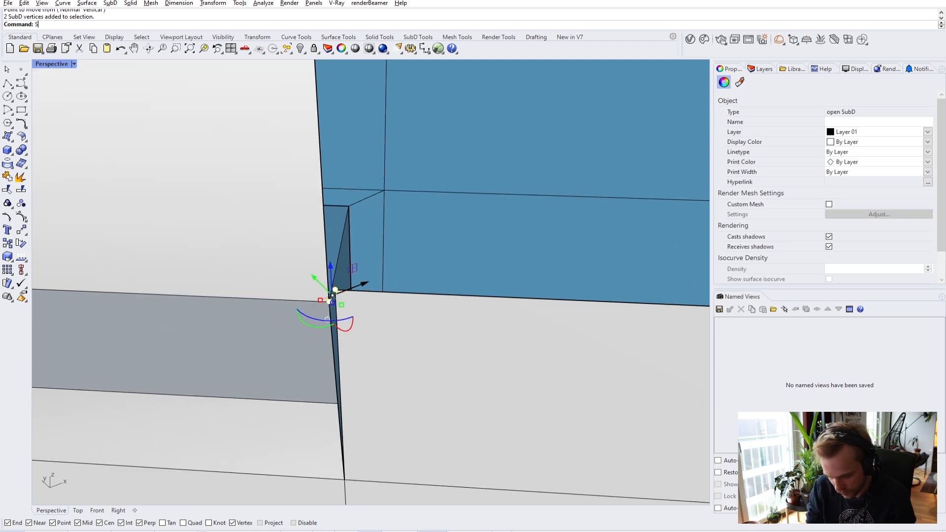
key("Return")
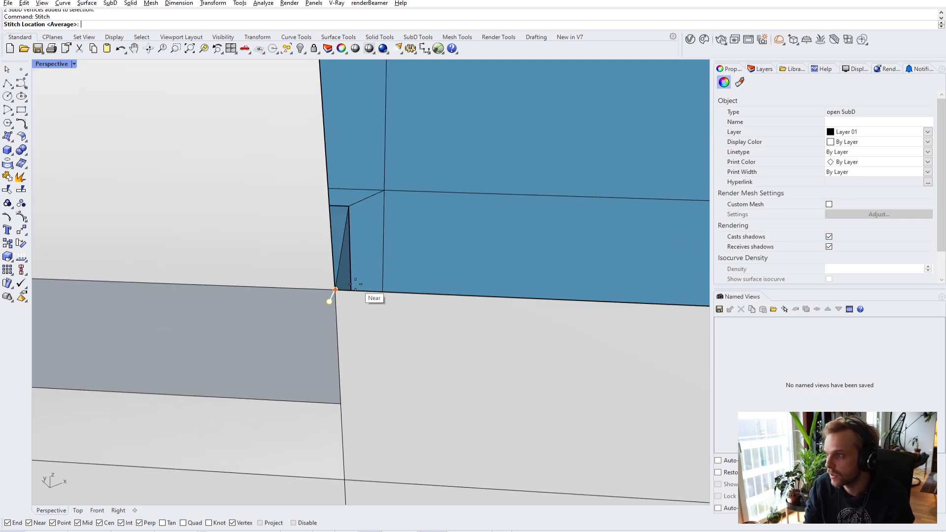
left_click(330, 300)
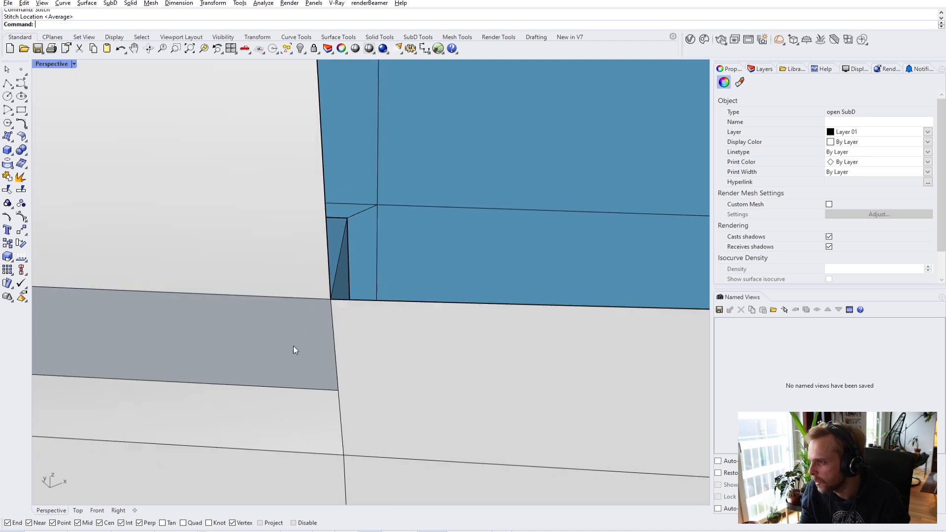
key("Escape")
scroll(289, 344, "down", 2)
right_click_drag(308, 341, 330, 329)
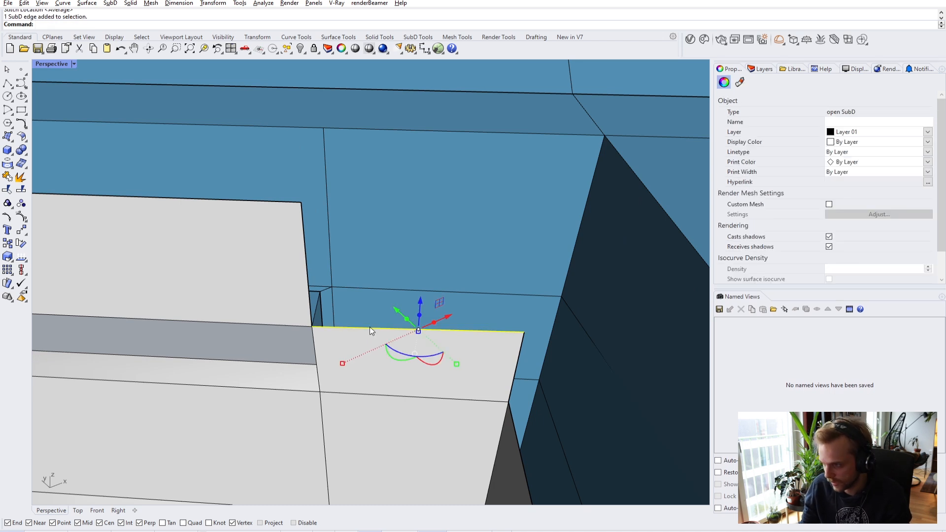
- Move the window's top edge vertically up to its new height
left_click_drag(424, 310, 429, 207)
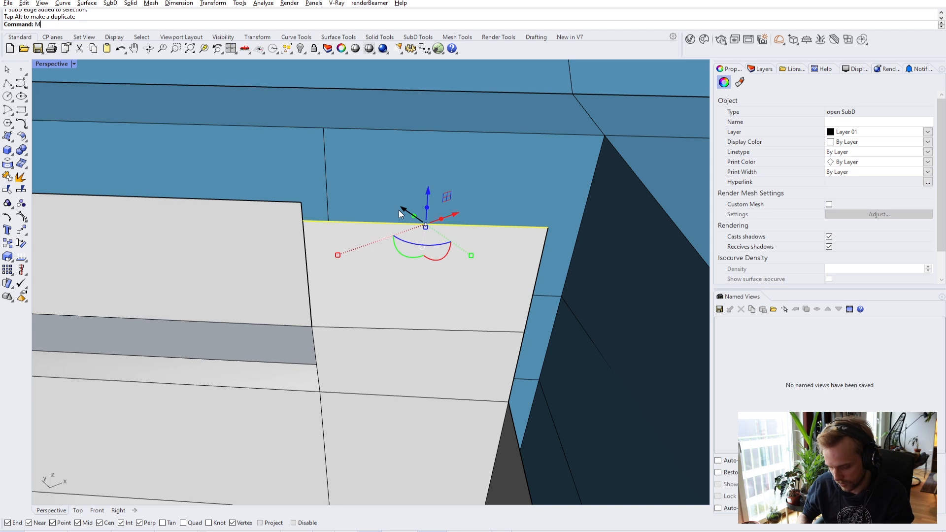
type("m")
key("Return")
type("v")
key("Return")
left_click(303, 220)
left_click(305, 199)
key("Escape")
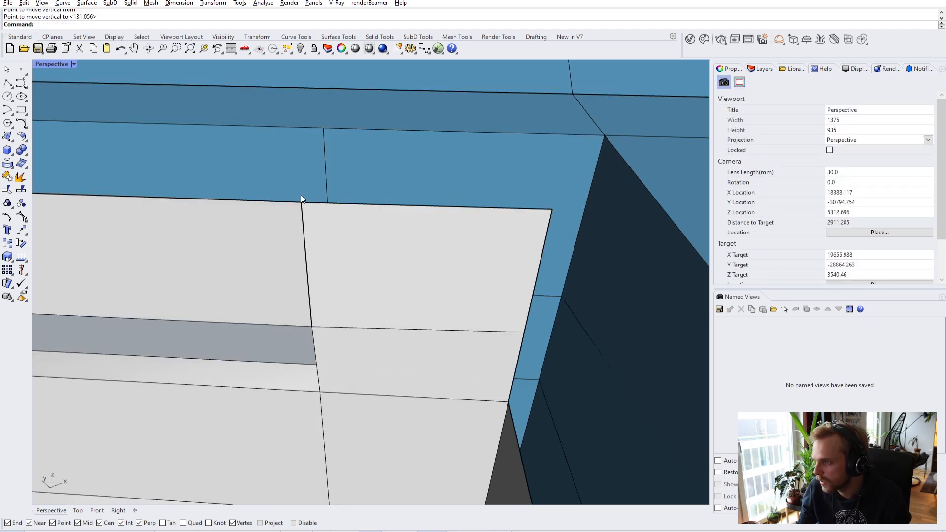
- In wireframe view, stitch the two overlapping ledge-corner vertices at their average position
left_click(66, 64)
left_click(79, 99)
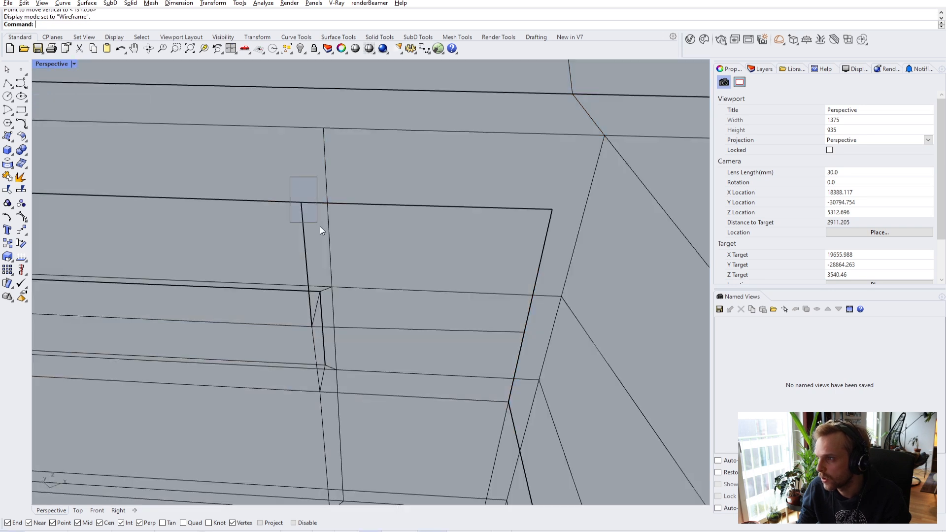
left_click_drag(318, 224, 285, 181)
key("Return")
key("Return")
key("Escape")
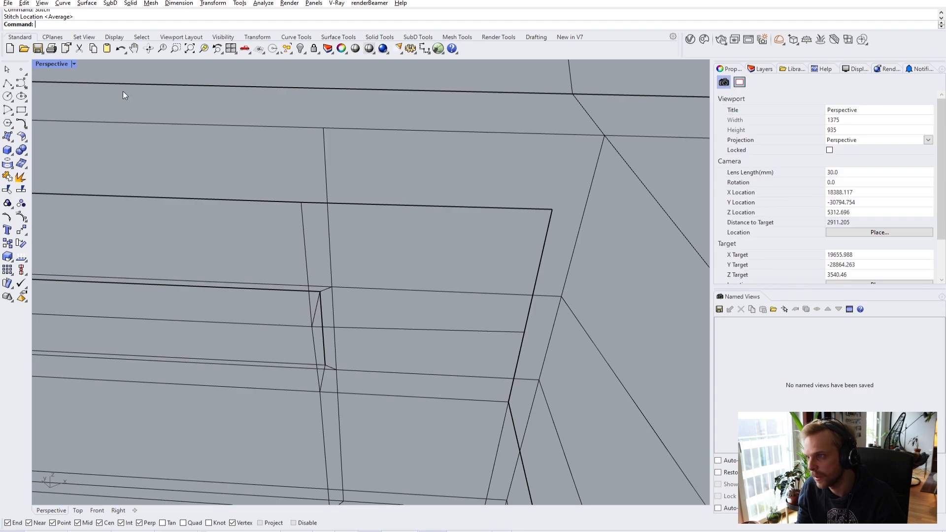
left_click(51, 64)
left_click(66, 108)
- Orbit and zoom around the opening to bring the well's inner corner into close view
scroll(234, 286, "down", 5)
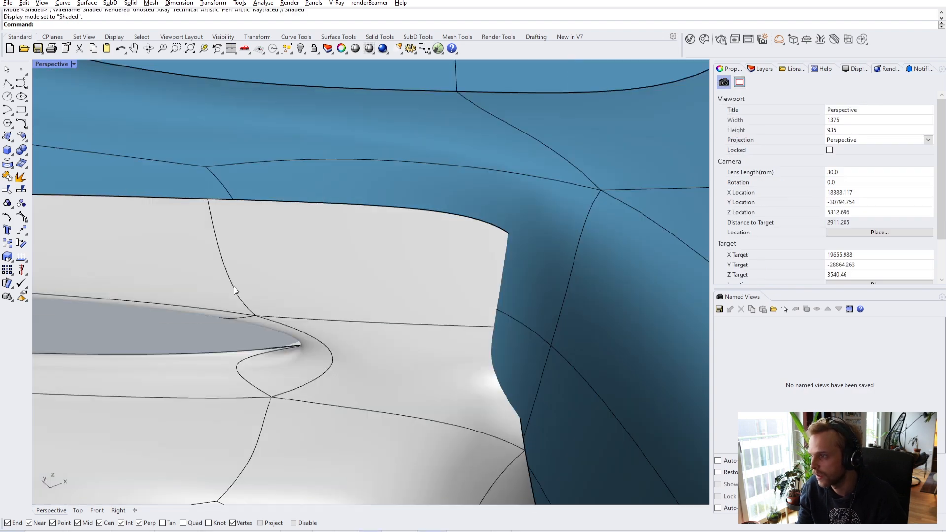
right_click_drag(231, 295, 369, 320)
scroll(370, 320, "down", 4)
right_click_drag(370, 320, 333, 252, "shift")
right_click_drag(332, 252, 223, 297)
scroll(310, 254, "up", 8)
right_click_drag(310, 255, 610, 308)
scroll(487, 266, "down", 6)
scroll(473, 311, "down", 15)
right_click_drag(609, 308, 503, 274, "shift")
scroll(519, 280, "up", 4)
mouse_move(320, 279)
right_mouse_down("shift")
mouse_move(431, 291)
mouse_move(333, 291)
right_mouse_up("shift")
scroll(332, 196, "up", 4)
scroll(333, 196, "up", 10)
right_click_drag(318, 228, 301, 291, "shift")
scroll(280, 182, "up", 6)
scroll(361, 213, "down", 5)
- Switch the SubD to flat display and select two short edges at the well corner
key("Tab")
right_click_drag(374, 255, 511, 214)
scroll(384, 262, "up", 8)
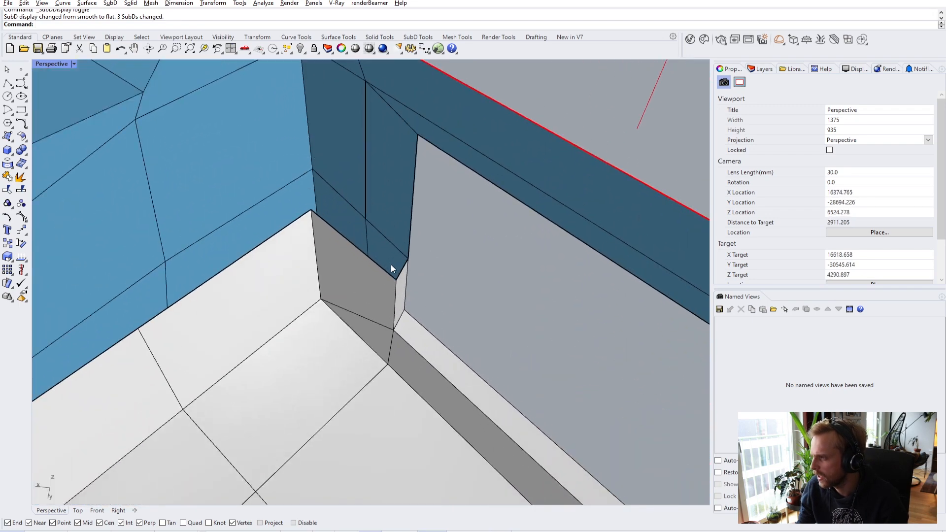
left_click(401, 271, "ctrl+shift")
left_click(341, 235, "ctrl+shift")
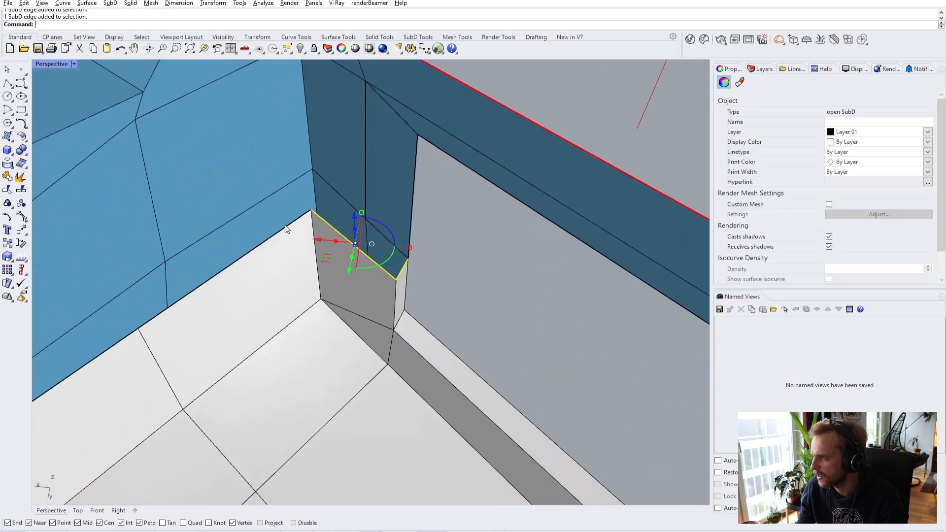
scroll(341, 236, "down", 3)
scroll(385, 238, "up", 3)
scroll(266, 299, "down", 5)
right_click_drag(508, 247, 502, 219)
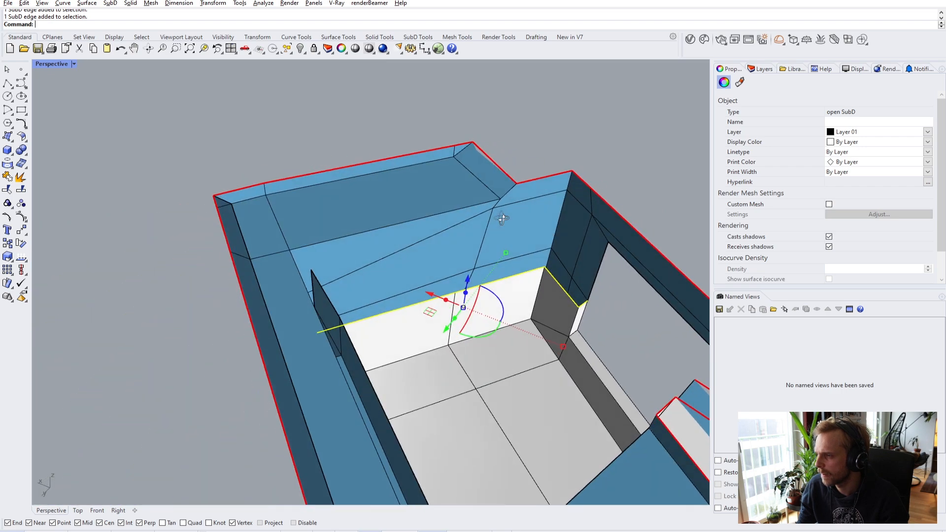
- Drag the selected edge upward with the gumball Z arrow
scroll(401, 270, "up", 4)
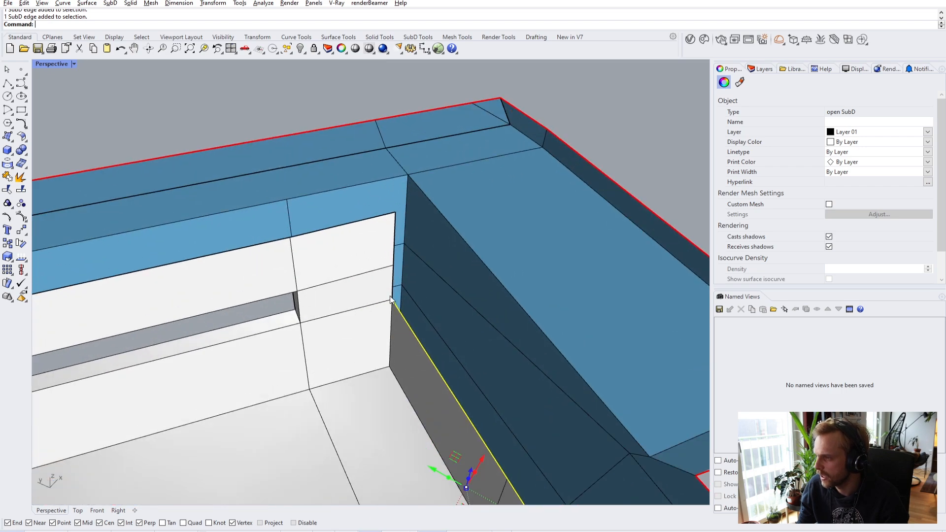
scroll(420, 250, "down", 3)
right_click_drag(395, 292, 444, 334)
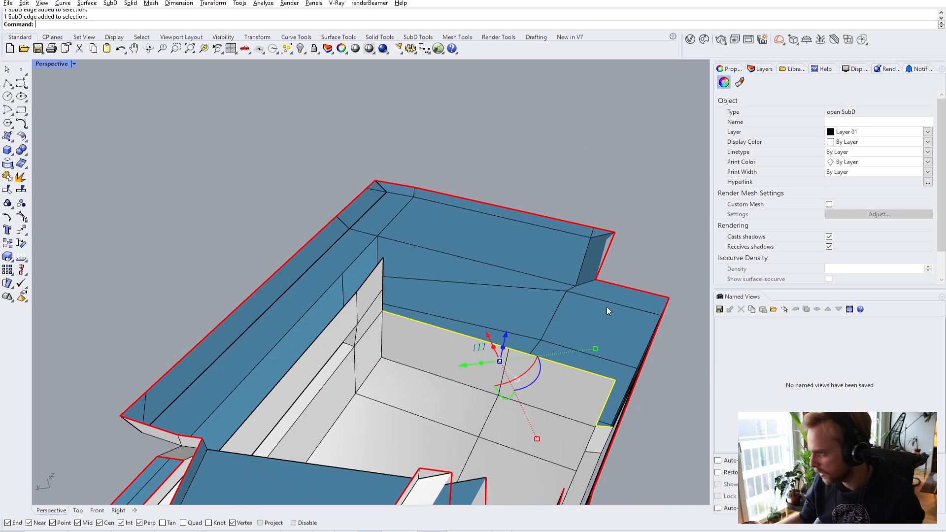
scroll(505, 327, "up", 3)
left_click_drag(507, 379, 344, 285)
- Move the edge to its new height with the M command
type("M")
key("Return")
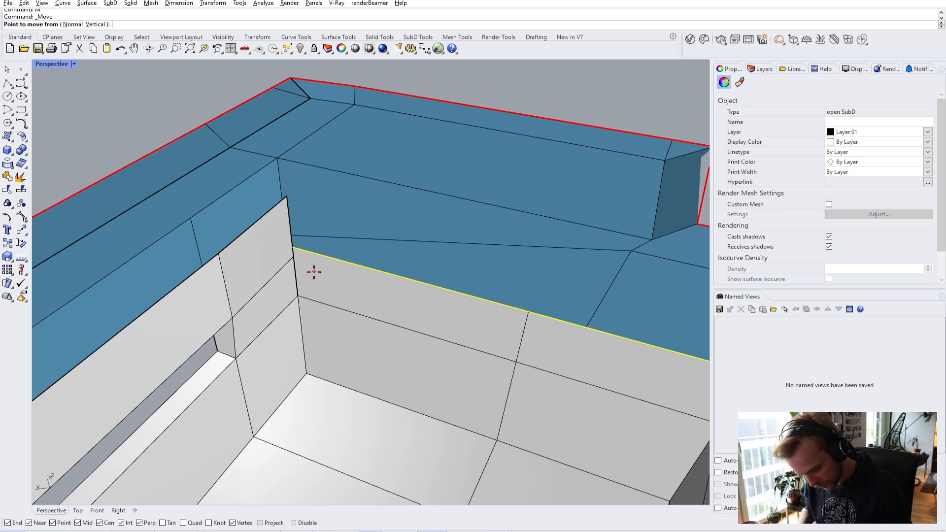
left_click(293, 248)
left_click(301, 258)
key("Escape")
- Switch the Perspective viewport to Wireframe display
scroll(316, 263, "up", 6)
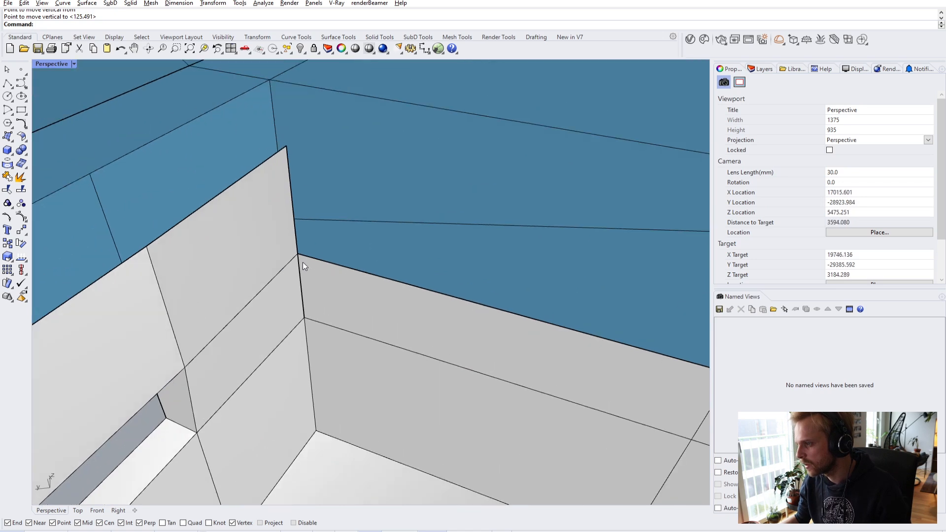
left_click(51, 65)
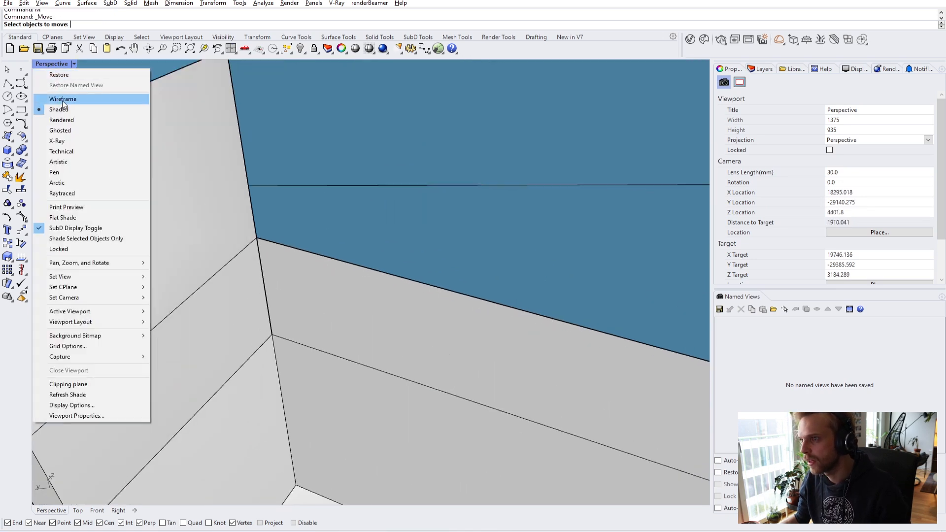
left_click(55, 97)
- Select the single corner vertex, undoing an accidental deletion of the corner vertices
left_click(265, 242)
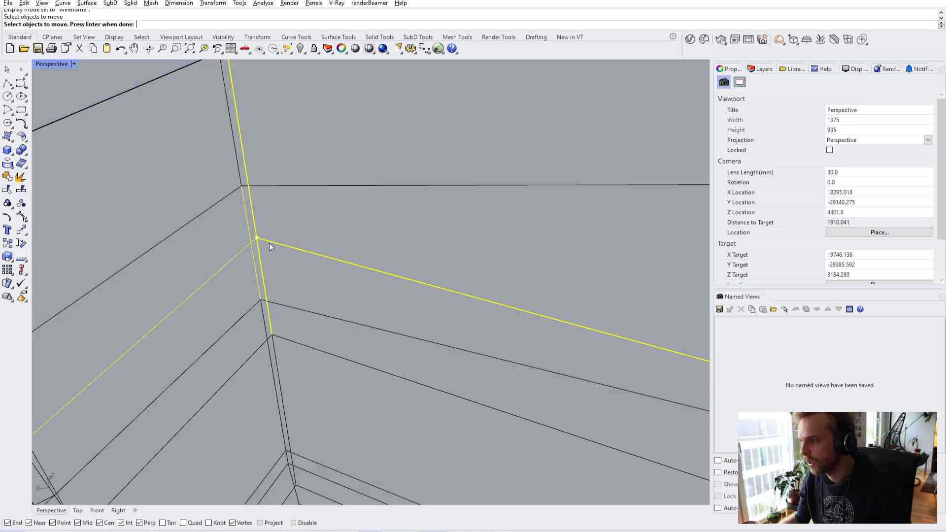
key("Escape")
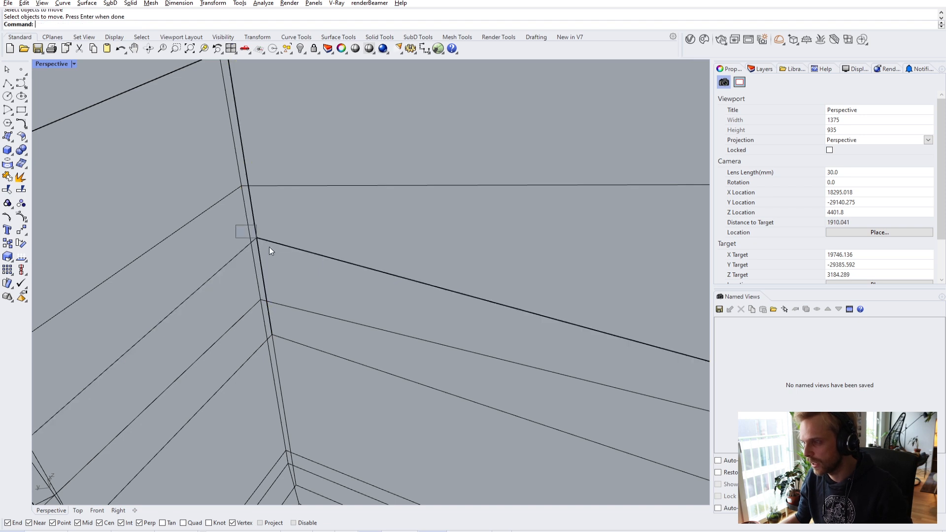
left_click(258, 239, "ctrl+shift")
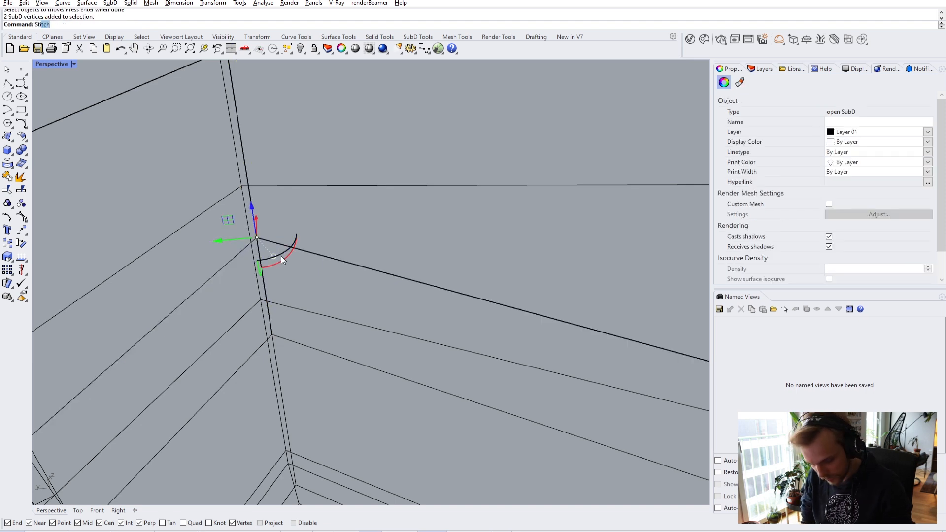
key("Delete")
key("ctrl+z")
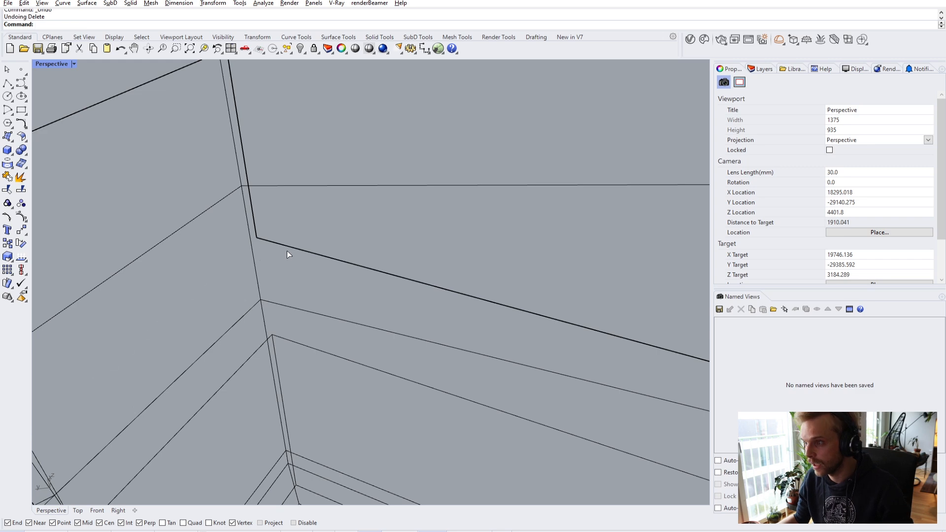
left_click_drag(289, 263, 289, 264, "ctrl+shift")
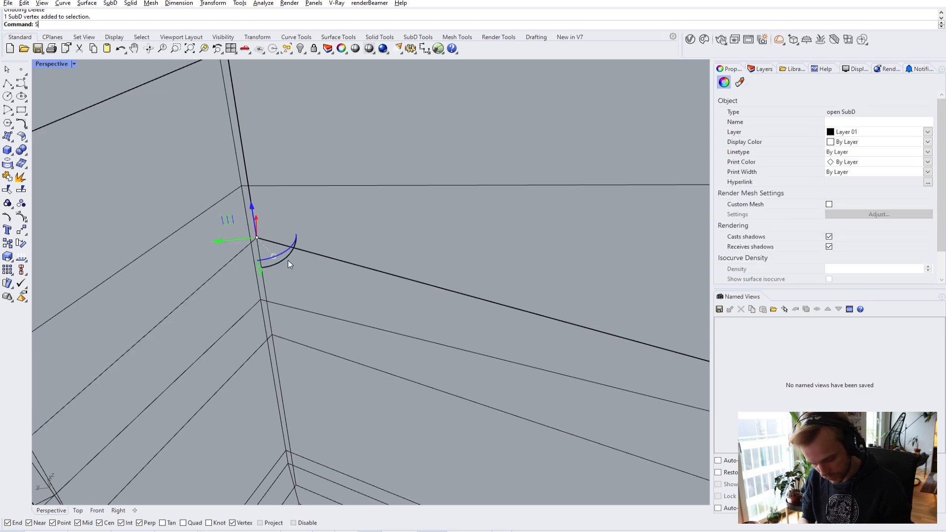
key("Escape")
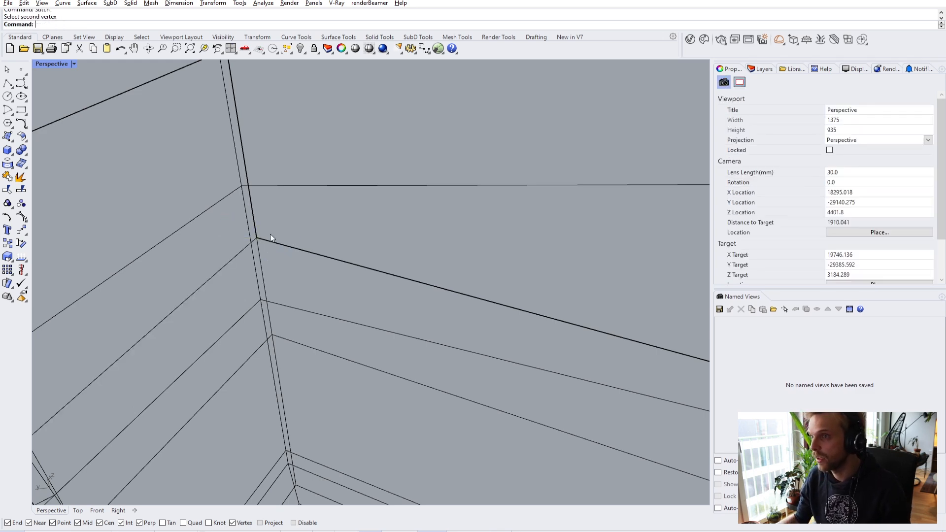
- Return the SubD to smooth display in the Shaded viewport mode
key("Tab")
left_click(51, 64)
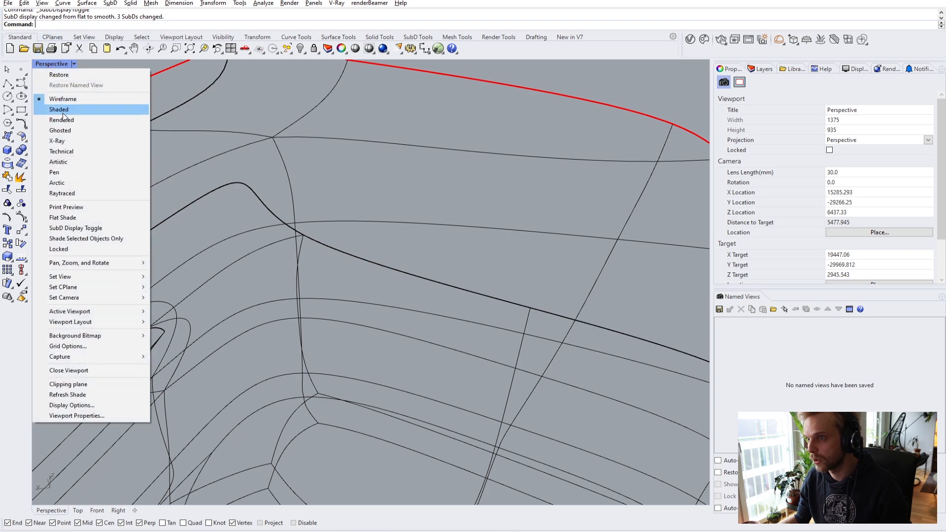
left_click(63, 113)
- Reorient onto the corner in flat SubD display and select an edge at the notch corner
right_click_drag(313, 254, 473, 250)
scroll(502, 221, "up", 4)
right_click_drag(502, 221, 359, 340, "shift")
key("Tab")
scroll(358, 340, "up", 3)
left_click(384, 325, "ctrl+shift")
- Move the two selected corner edges straight up with Move Vertical
left_click(316, 270, "ctrl+shift")
right_click_drag(317, 269, 392, 310)
type("m")
key("Return")
type("v")
key("Return")
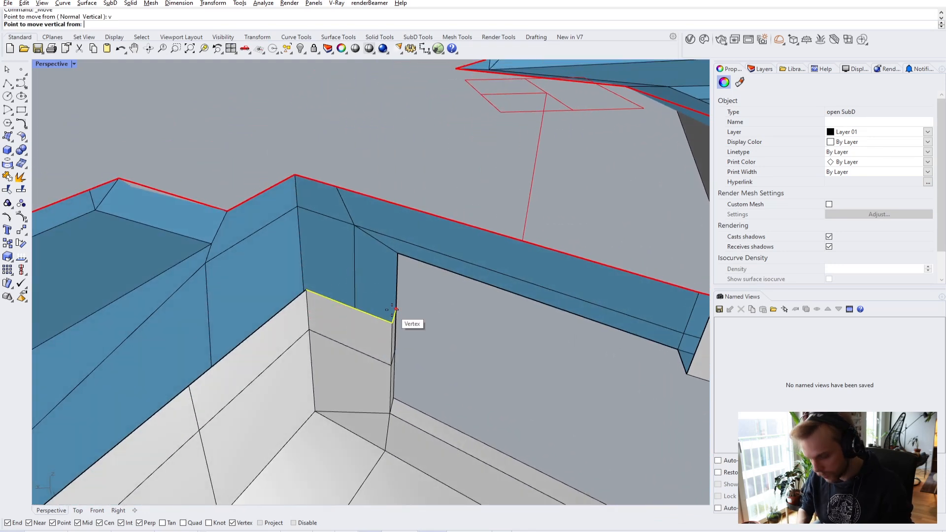
left_click(392, 311)
left_click(415, 285)
key("Escape")
- Orbit to a flatter angle on the corner and switch to Wireframe display
right_click_drag(450, 359, 362, 350)
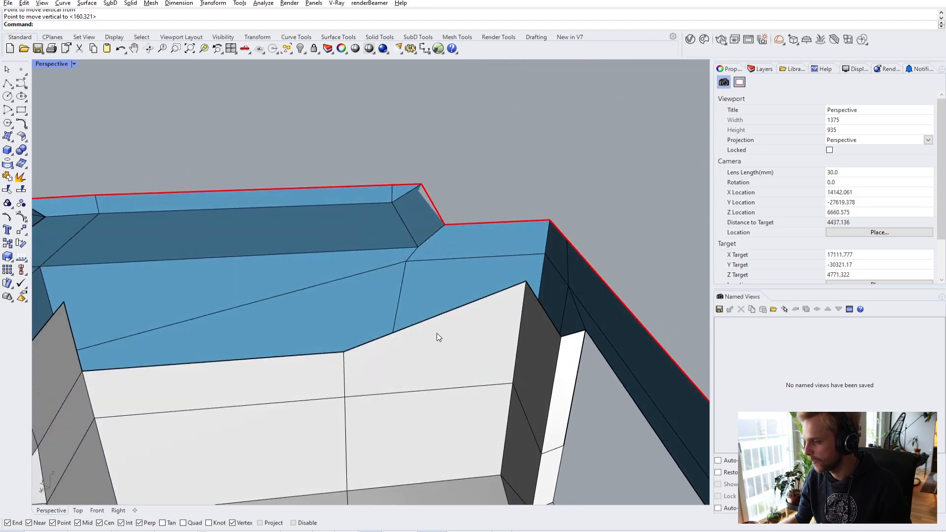
scroll(530, 306, "up", 3)
right_click_drag(518, 308, 571, 324)
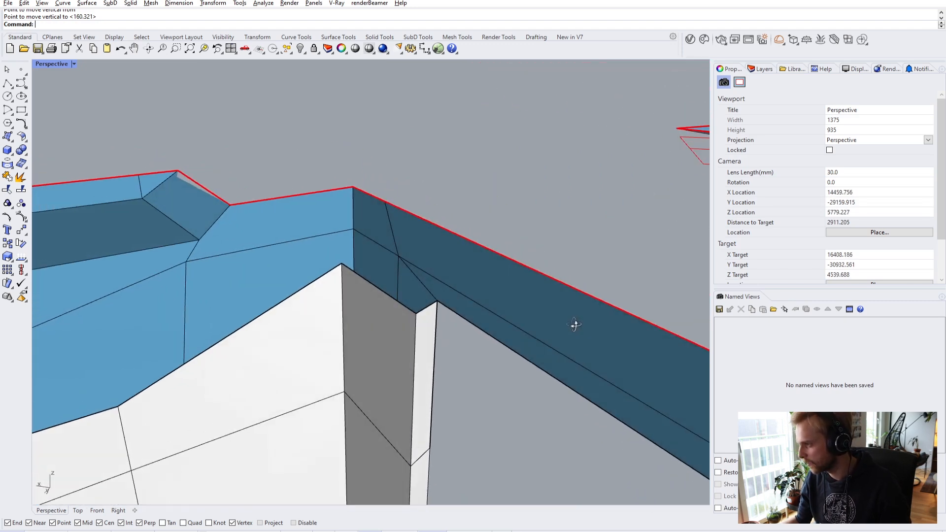
left_click(61, 64)
left_click(63, 99)
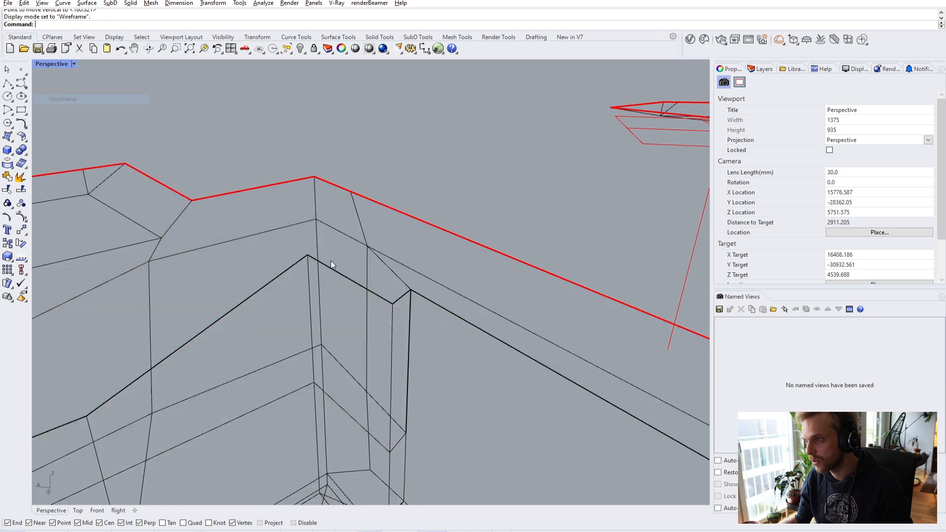
- Select the corner vertices and stitch them together
left_click_drag(400, 286, 438, 321)
left_click(457, 404)
scroll(403, 268, "up", 5)
key("Return")
left_click(466, 384)
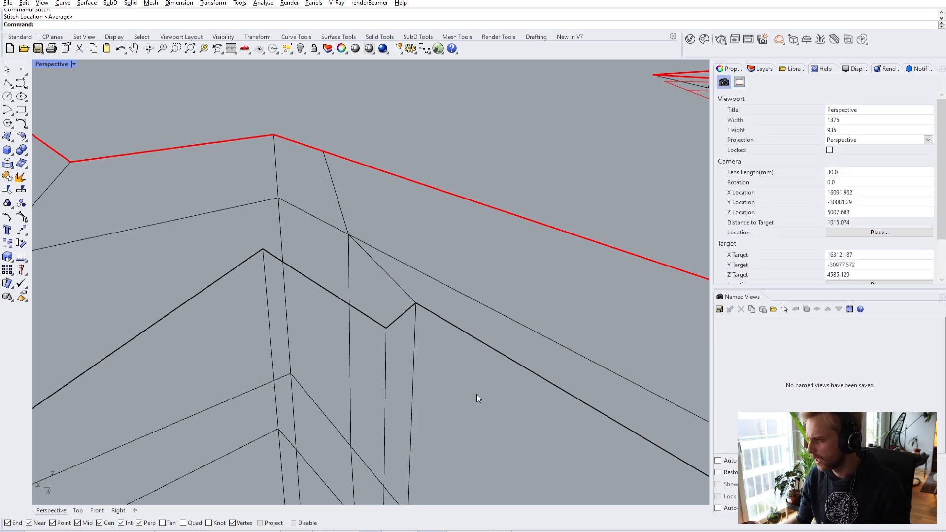
- Show the SubD smooth again with the viewport set to Shaded
key("Tab")
left_click(54, 66)
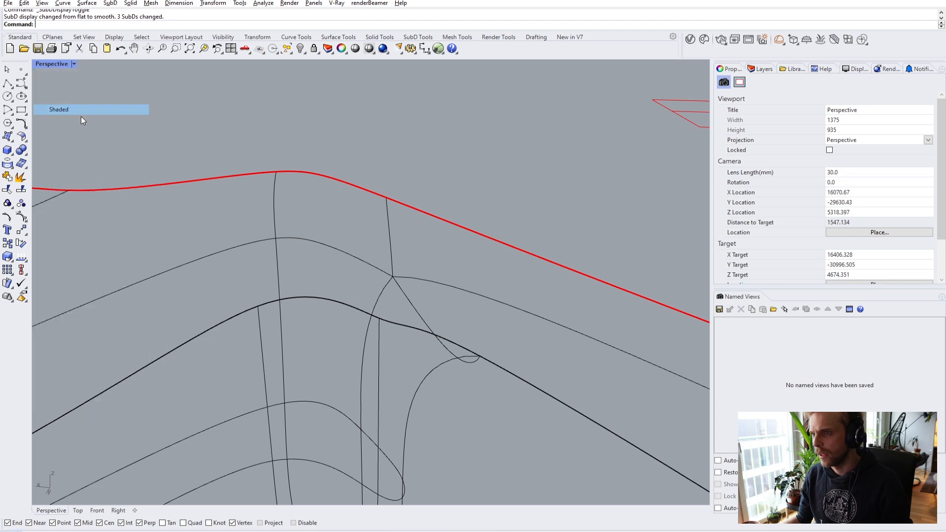
left_click(72, 110)
scroll(411, 294, "down", 3)
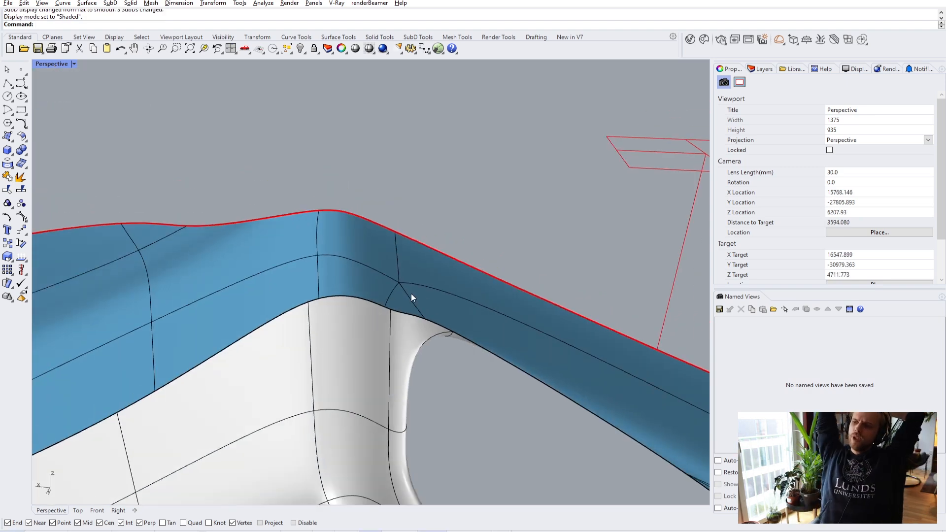
- Bridge the two facing SubD edges across the window-frame gap
key("Tab")
right_click_drag(391, 276, 284, 215)
left_click(286, 161, "ctrl+shift")
left_click(289, 219, "ctrl+shift")
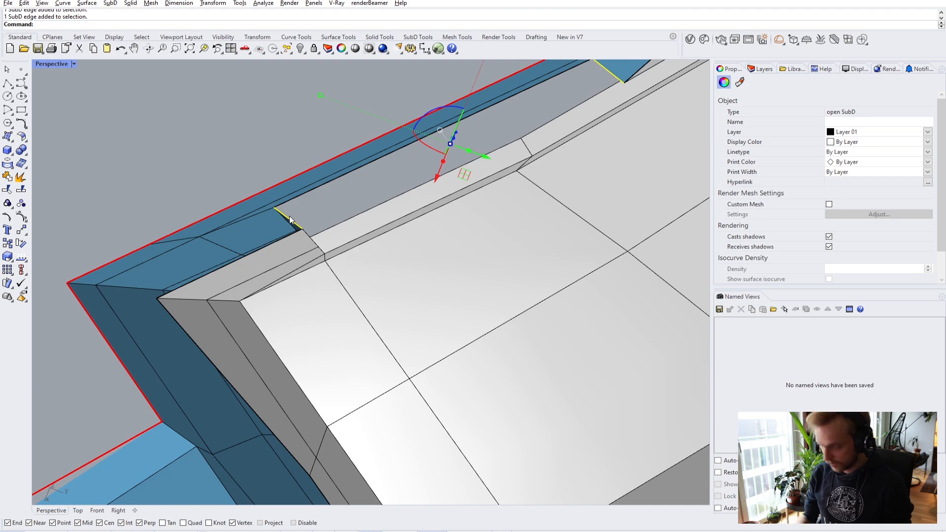
type("Brid")
key("Return")
key("Return")
- Check the new bridge in smooth preview and try selecting edges along the blue ledge
right_click_drag(289, 215, 483, 303)
key("Tab")
key("Tab")
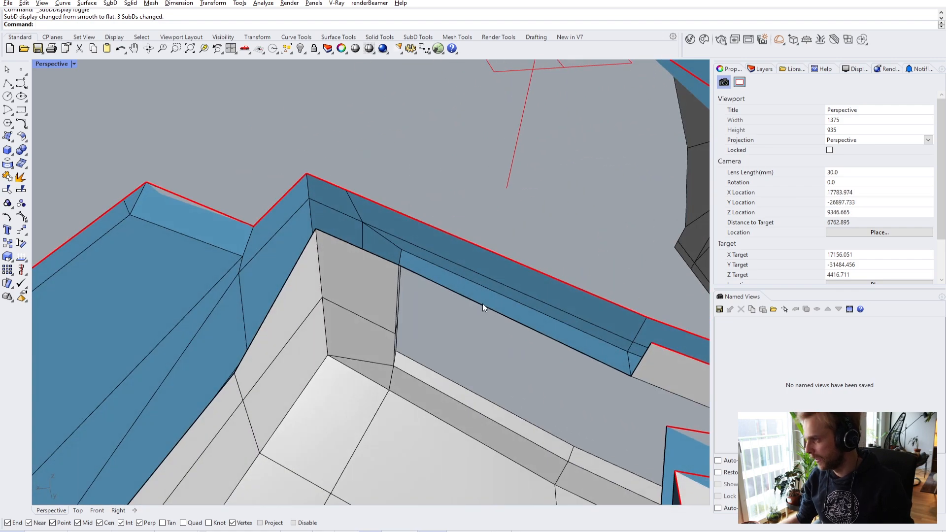
left_click(483, 304, "ctrl+shift")
left_click(351, 245, "ctrl+shift")
right_click_drag(304, 249, 233, 297)
left_click(246, 271, "ctrl+shift")
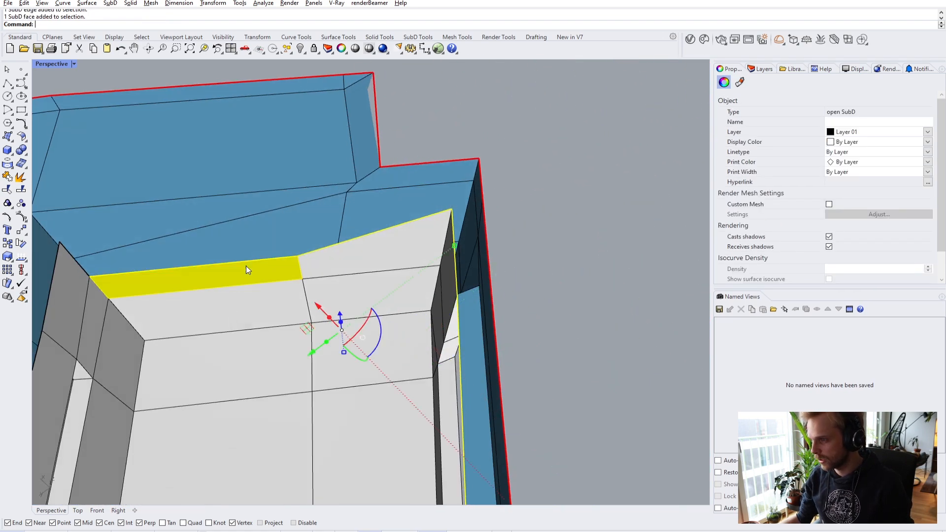
left_click(564, 269)
- Raise the inner wall's two top edges upward with the gumball
left_click(196, 272, "ctrl+shift")
left_click(338, 245, "ctrl+shift")
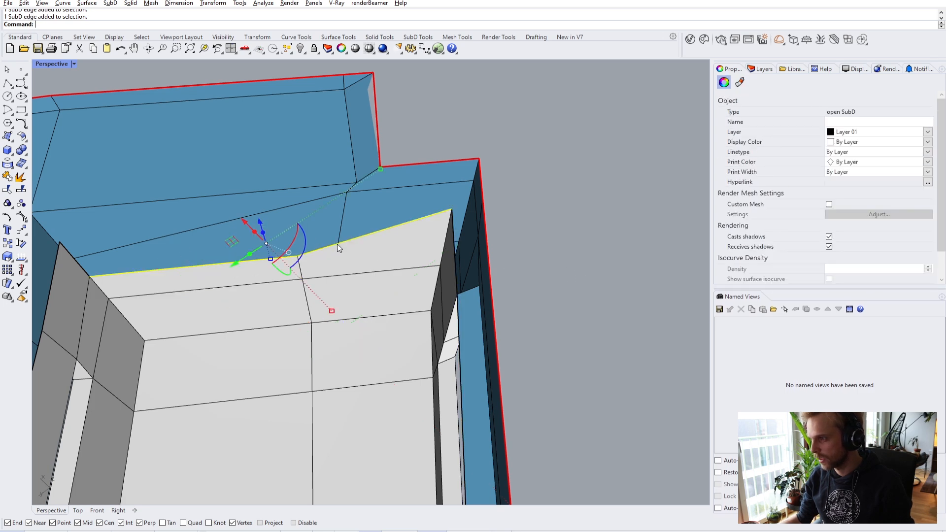
right_click_drag(384, 283, 496, 282)
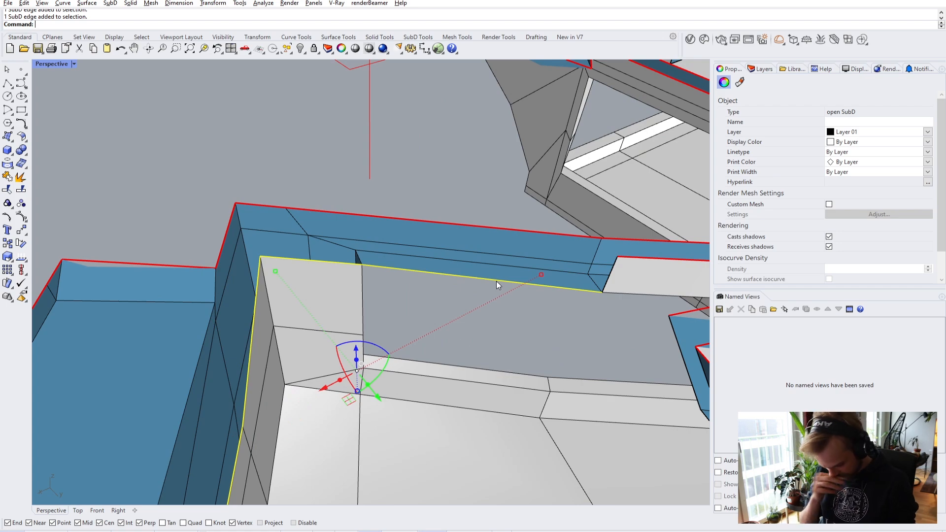
scroll(495, 281, "down", 5)
right_click_drag(508, 278, 449, 288)
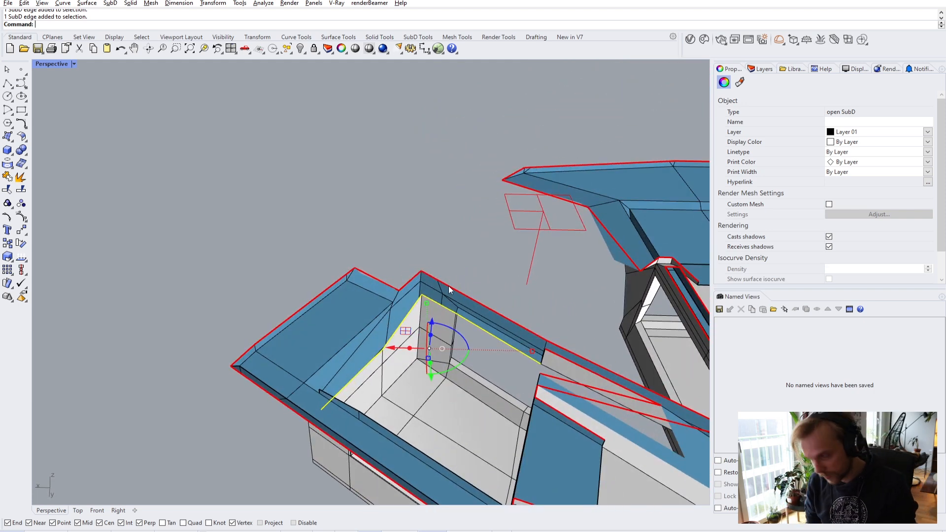
scroll(449, 286, "up", 4)
left_click_drag(454, 326, 463, 302)
scroll(460, 276, "down", 3)
right_click_drag(461, 276, 457, 244)
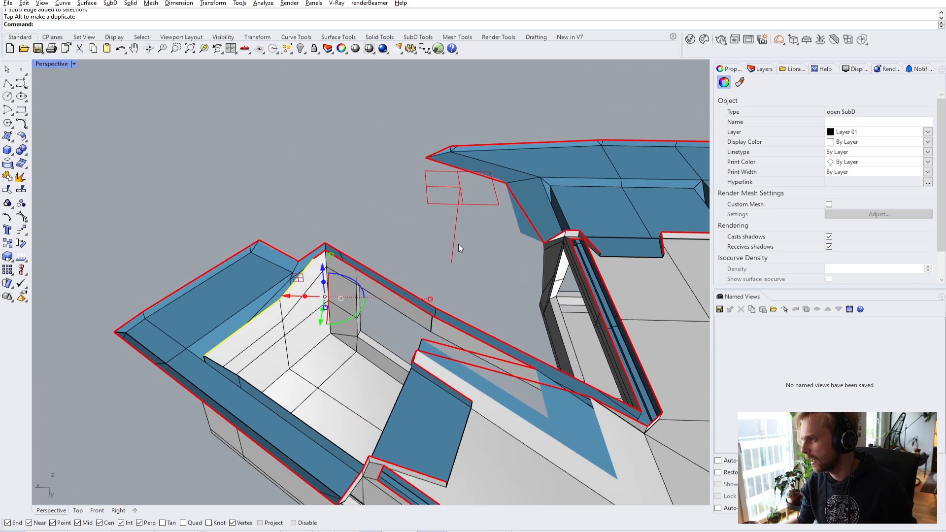
key("Escape")
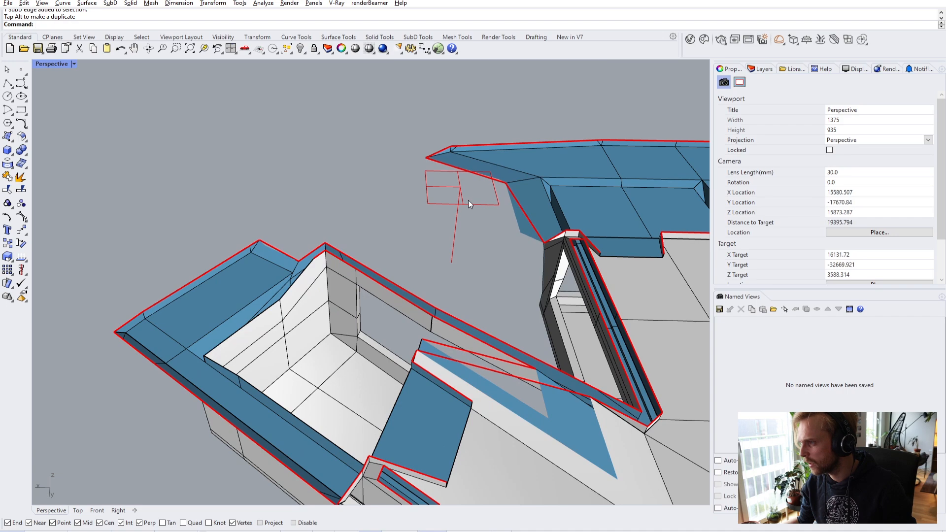
- Try selecting the clipping plane and several inner-wall edges and faces, then clear the selection
left_click(469, 203)
right_click_drag(467, 168, 395, 253)
left_click(387, 262, "ctrl+shift")
left_click(219, 364, "ctrl+shift")
right_click_drag(214, 361, 343, 241)
left_click(247, 271, "ctrl+shift")
scroll(217, 306, "down", 3)
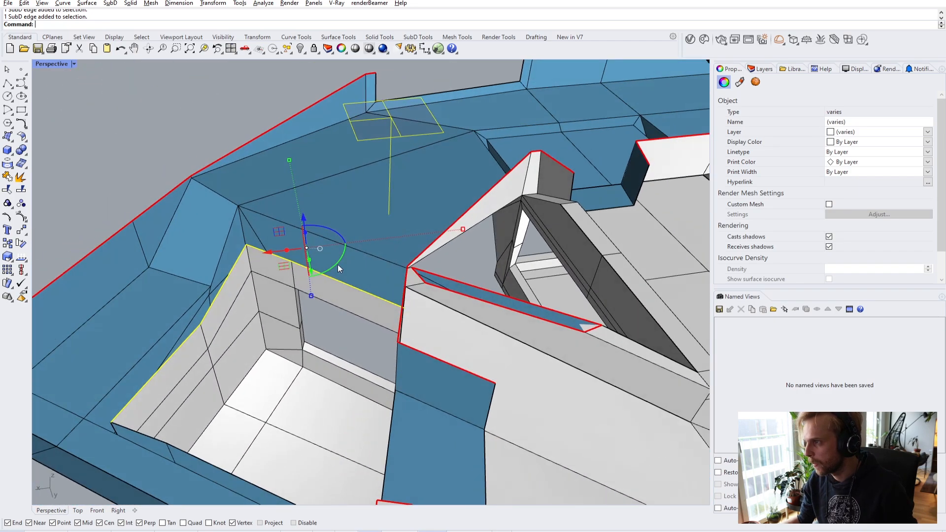
left_click(377, 136, "ctrl+shift")
left_click(228, 112)
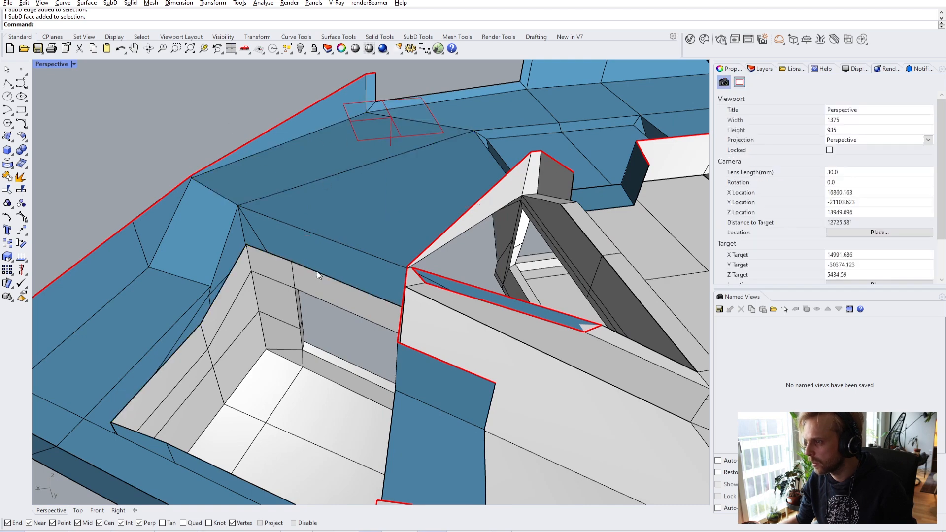
- Select the inner wall's top edge at the corner and view it from above
left_click(331, 277, "ctrl+shift")
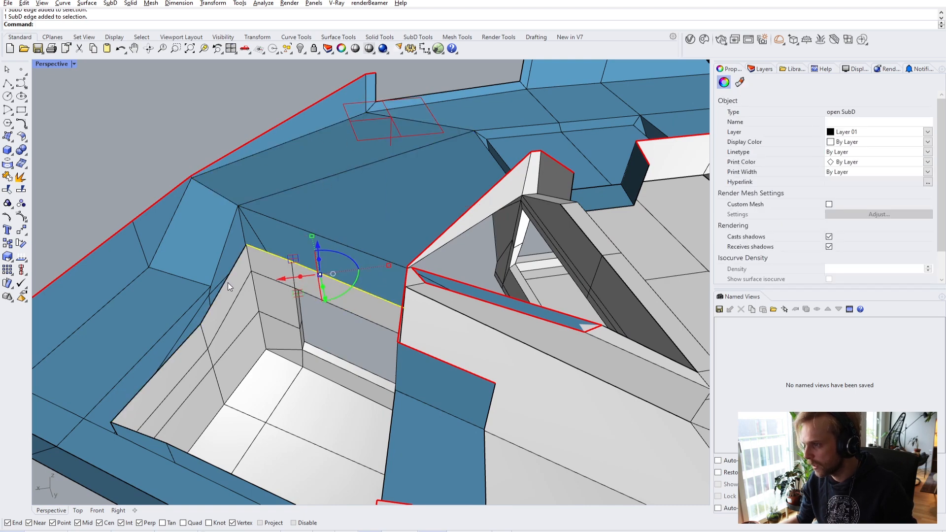
right_click_drag(229, 282, 205, 311)
scroll(339, 206, "down", 3)
scroll(259, 282, "up", 4)
scroll(266, 278, "down", 2)
scroll(211, 288, "up", 4)
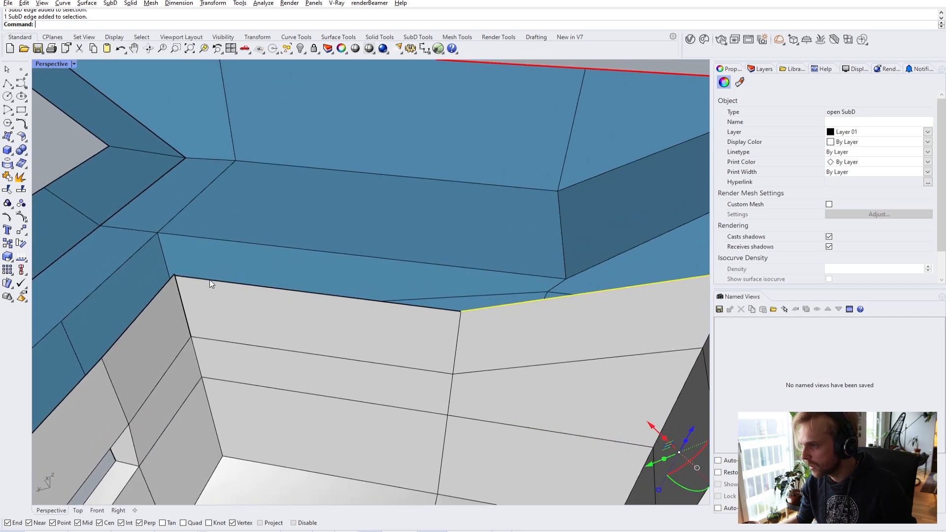
scroll(210, 284, "down", 3)
right_click_drag(210, 284, 439, 283)
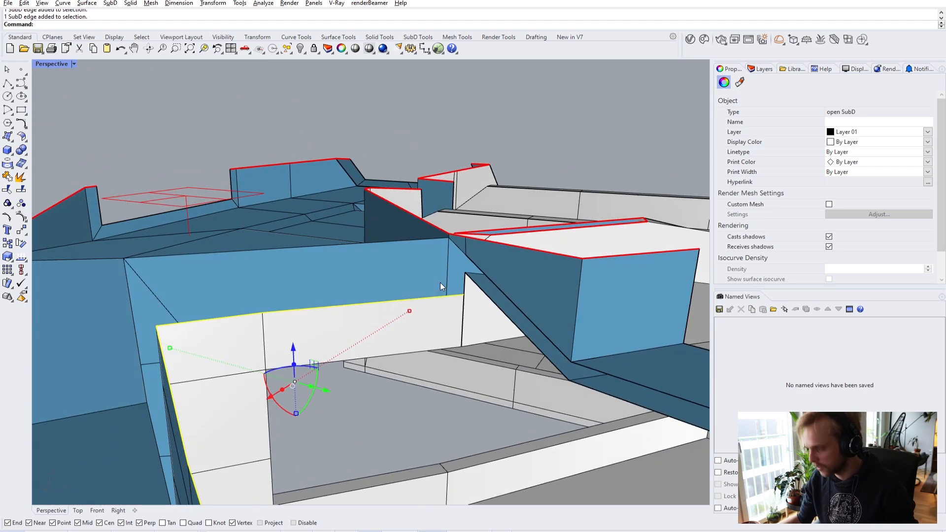
- Move the wall edge vertically up to the blue ledge's corner vertex height
type("m")
key("Return")
type("v")
left_click(466, 274)
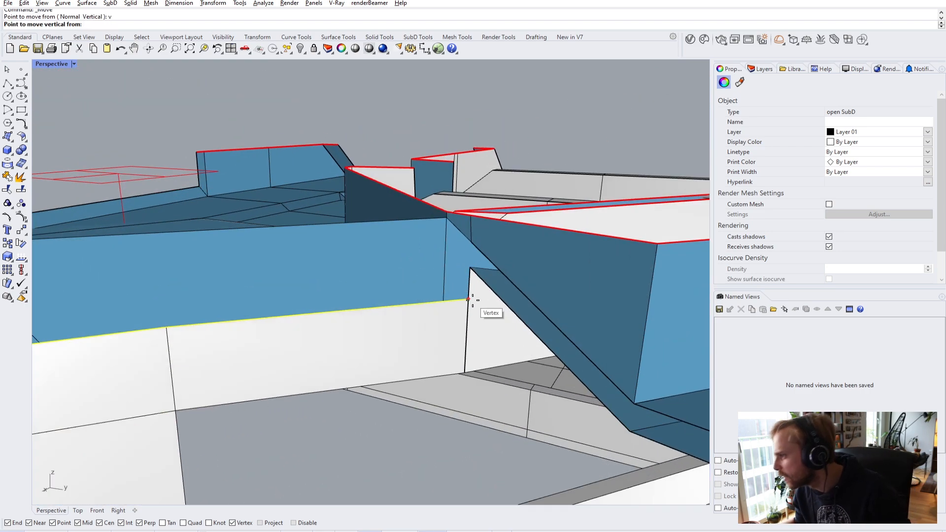
scroll(468, 274, "up", 2)
left_click(472, 270)
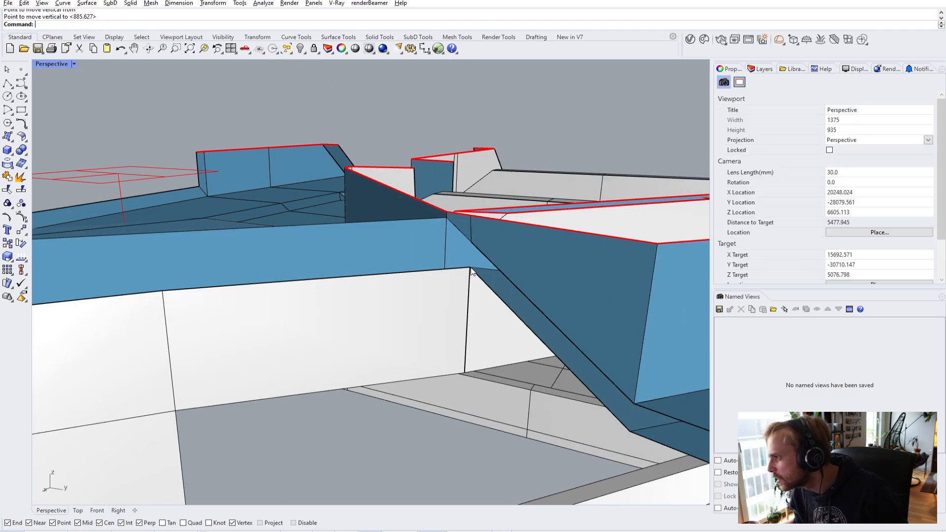
left_click(56, 64)
- In Wireframe, window-select the two overlapping corner vertices and Stitch them together
left_click(62, 99)
scroll(498, 249, "up", 3)
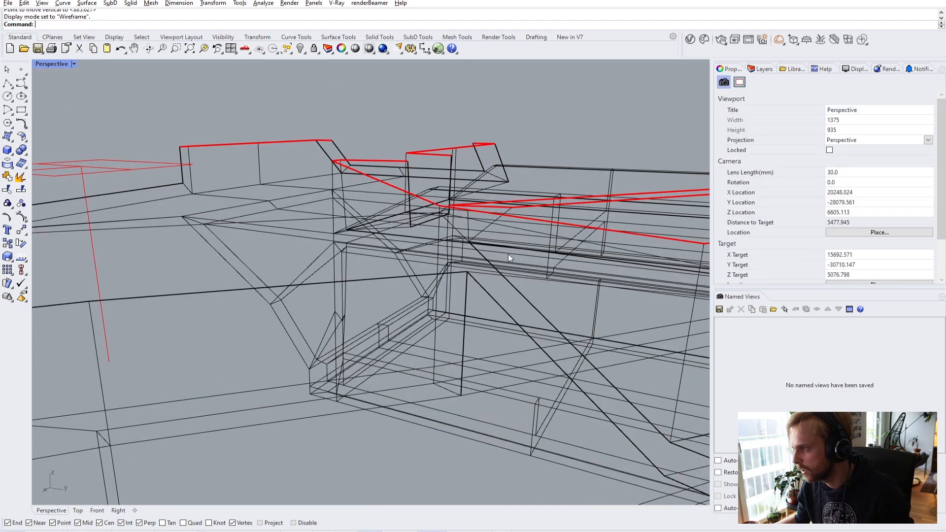
right_click_drag(451, 279, 399, 229)
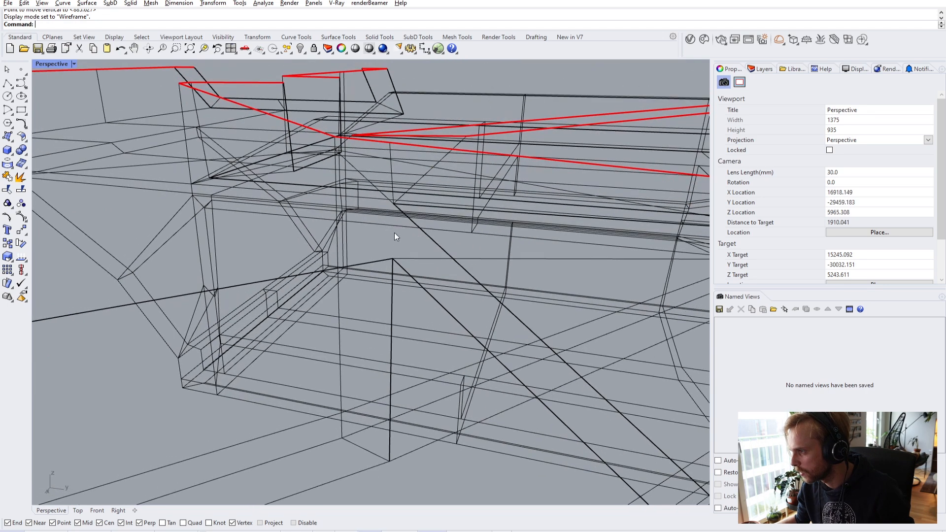
left_click_drag(395, 266, 399, 266)
type("Stitch")
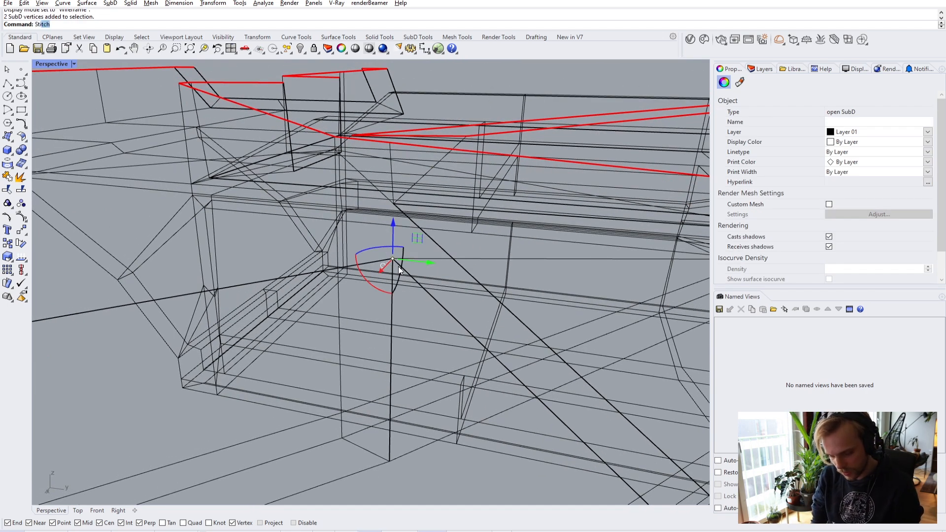
key("Return")
key("Return")
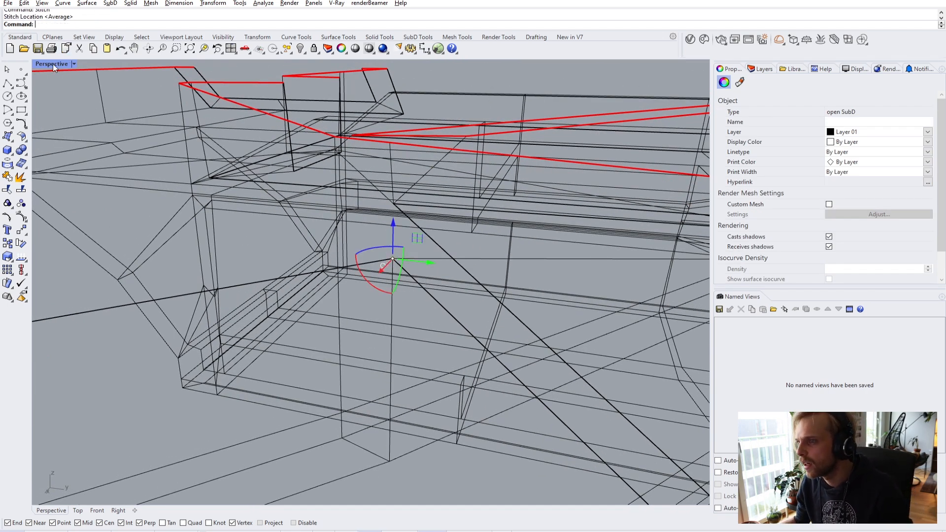
- Back in Shaded, stitch the inner corner vertex to its matching rim vertex
left_click(53, 64)
left_click(50, 98)
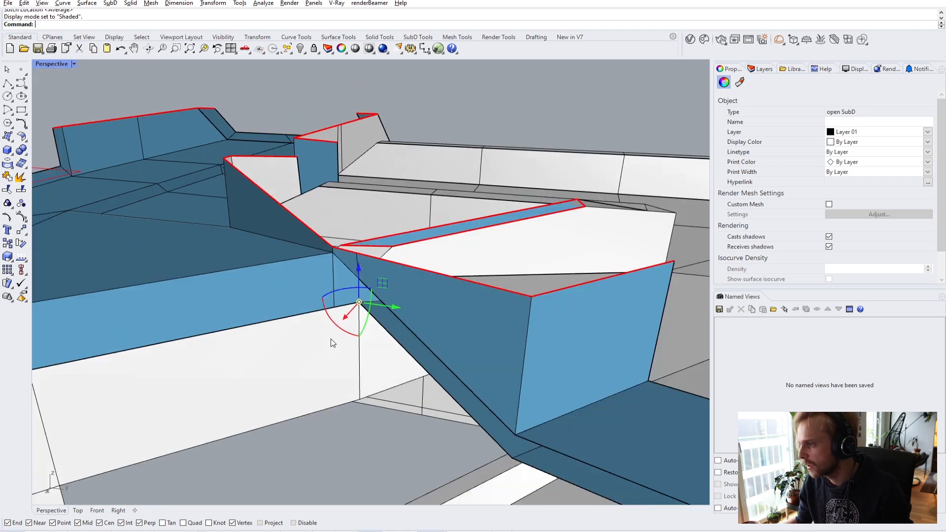
right_click_drag(333, 344, 412, 136)
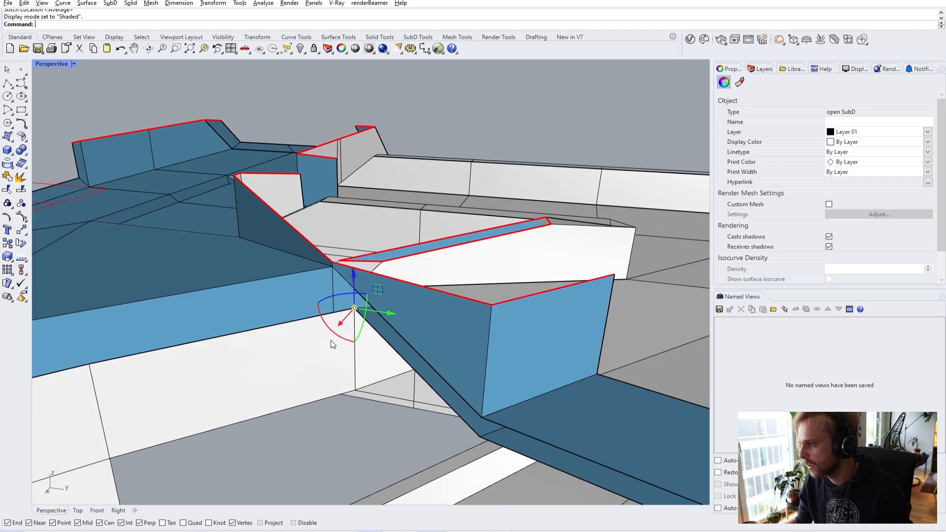
key("Escape")
right_click_drag(230, 229, 323, 251)
scroll(315, 222, "up", 5)
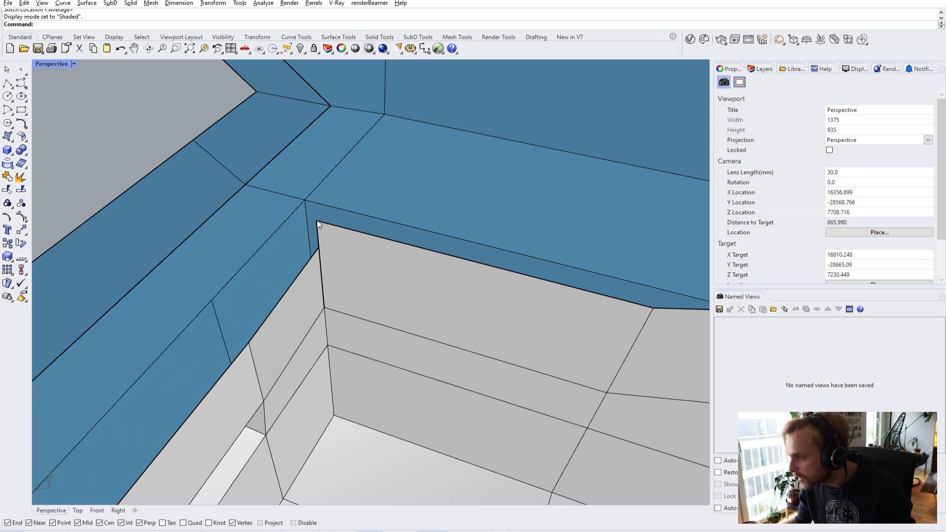
left_click(318, 221, "ctrl+shift")
right_click_drag(345, 251, 462, 288)
scroll(505, 303, "down", 2)
scroll(504, 303, "up", 3)
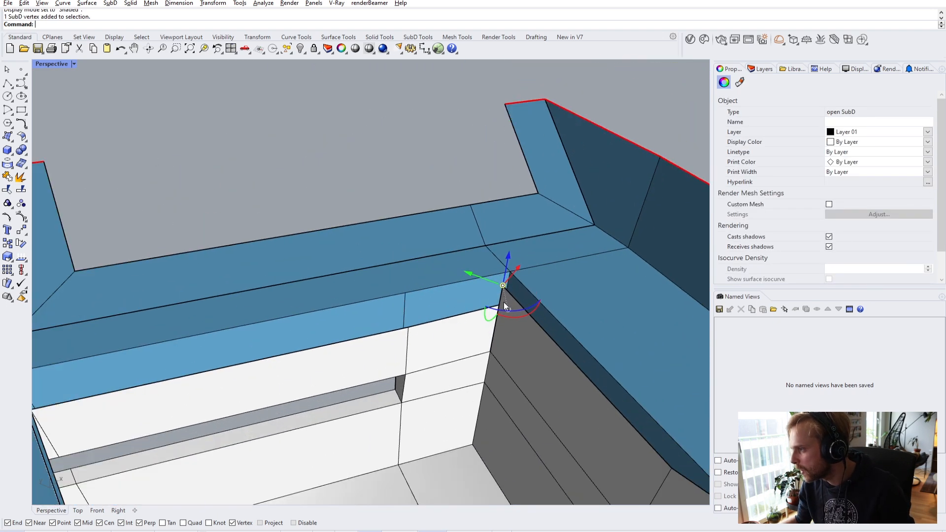
left_click(499, 306, "ctrl+shift")
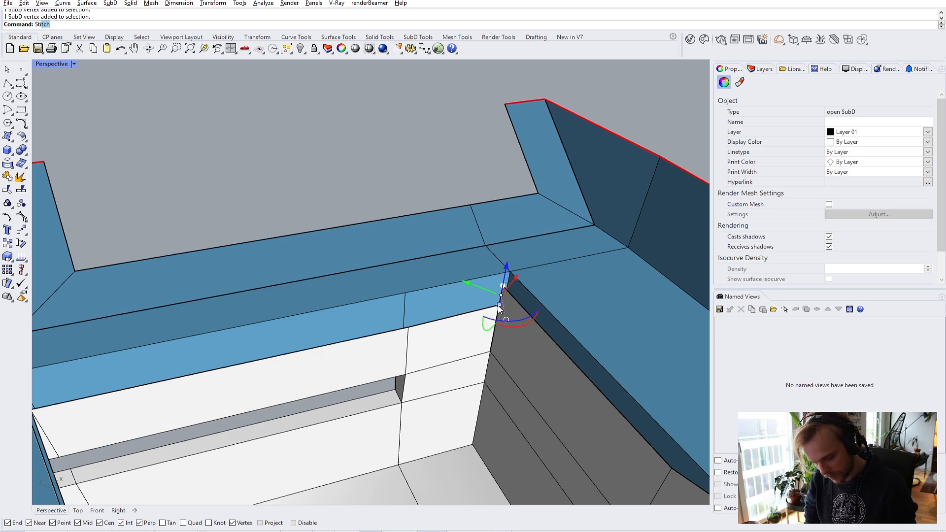
key("Return")
- Move the rim vertex vertically to its new height, then preview the SubD smoothed
right_click_drag(369, 229, 421, 280)
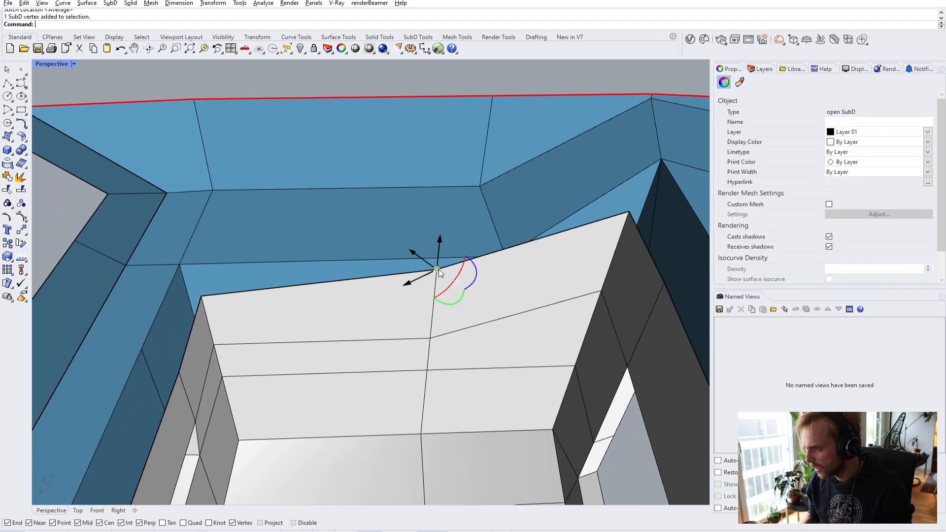
type("m")
key("Return")
type("v")
key("Return")
left_click(438, 269)
left_click(203, 300)
scroll(280, 286, "down", 3)
key("Escape")
right_click_drag(84, 283, 299, 353)
key("Tab")
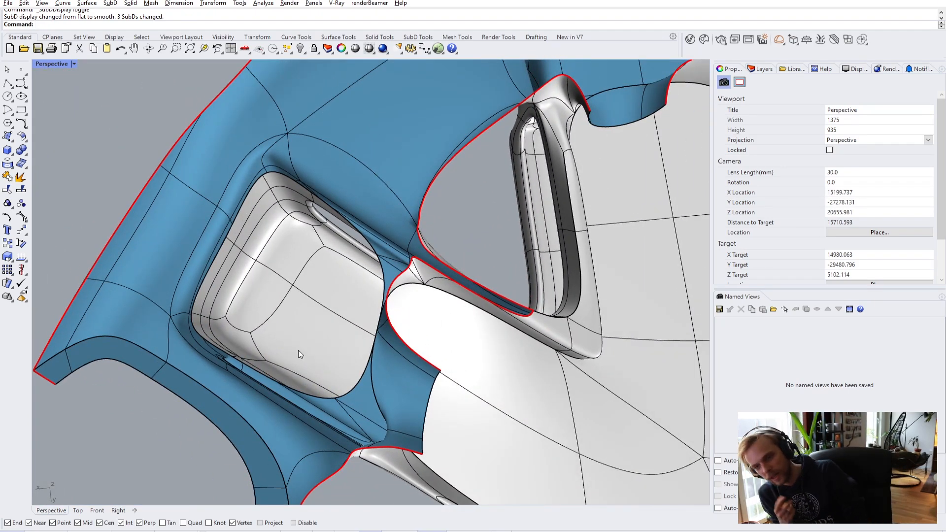
- Select the clipping plane and reposition it further inward to re-cut the hull, undoing a stray rotation
scroll(342, 380, "down", 5)
right_click_drag(342, 380, 412, 187)
left_click(379, 257)
left_click_drag(386, 212, 177, 342)
right_click_drag(178, 343, 171, 359)
key("ctrl+z")
key("ctrl+z")
right_click_drag(204, 290, 228, 225)
left_click_drag(183, 323, 265, 213)
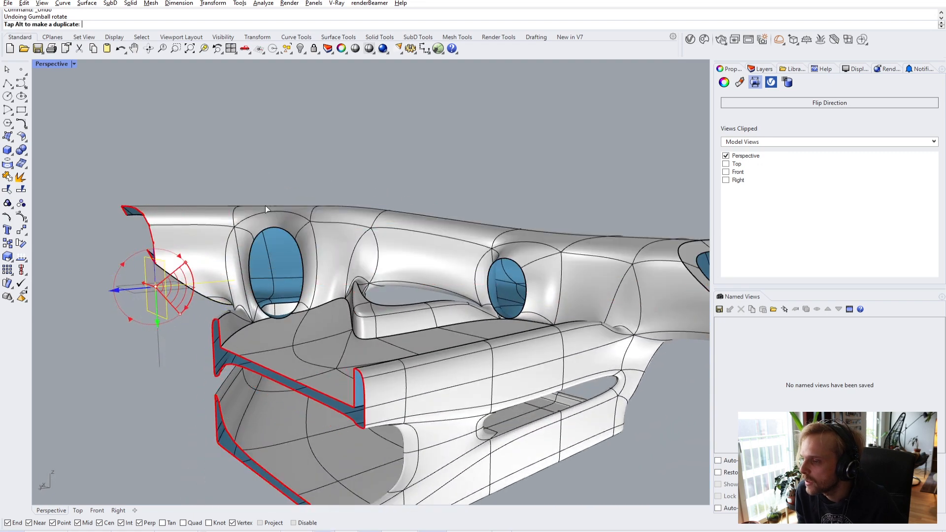
right_click_drag(210, 258, 139, 318)
left_click_drag(131, 288, 368, 451)
right_click_drag(276, 419, 593, 337)
left_click(563, 337)
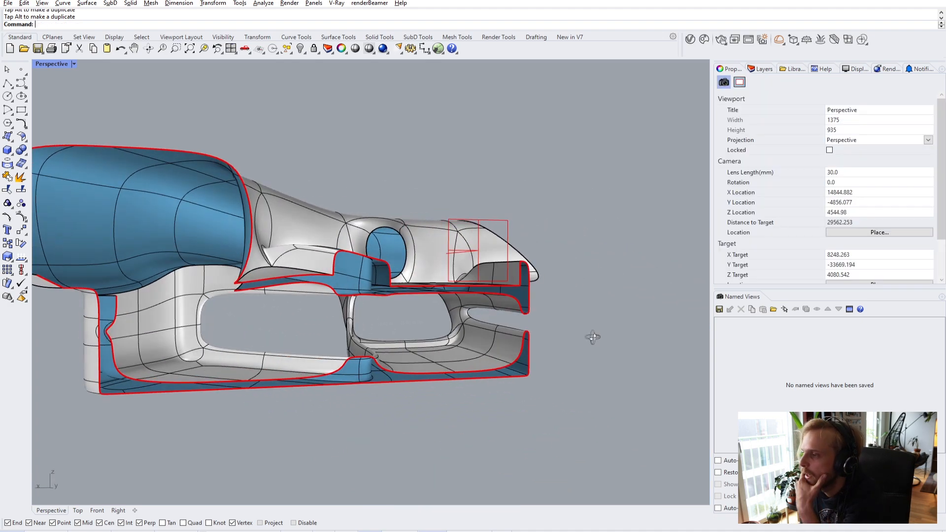
- Reselect the clipping plane and slide it through the model to expose new sections
scroll(365, 250, "up", 5)
right_click_drag(366, 249, 295, 251)
scroll(295, 251, "down", 3)
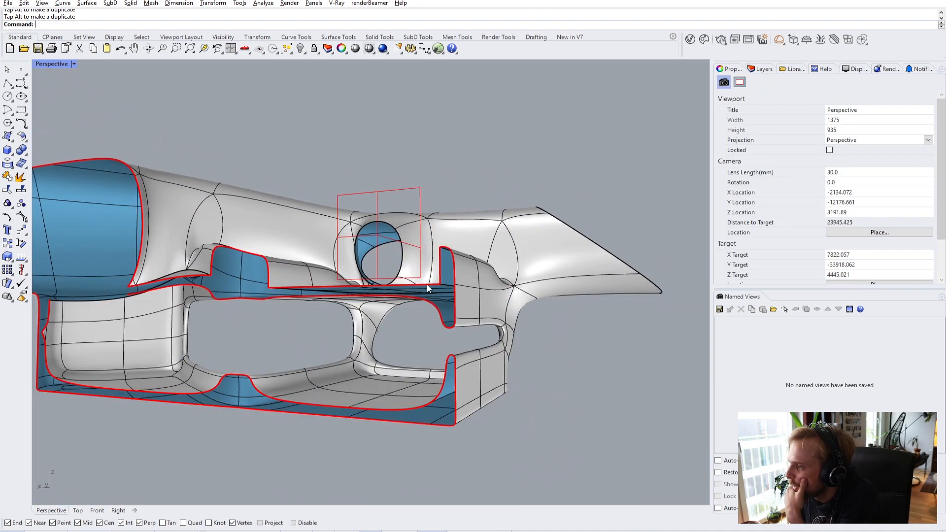
right_click_drag(421, 283, 374, 247)
left_click(373, 238)
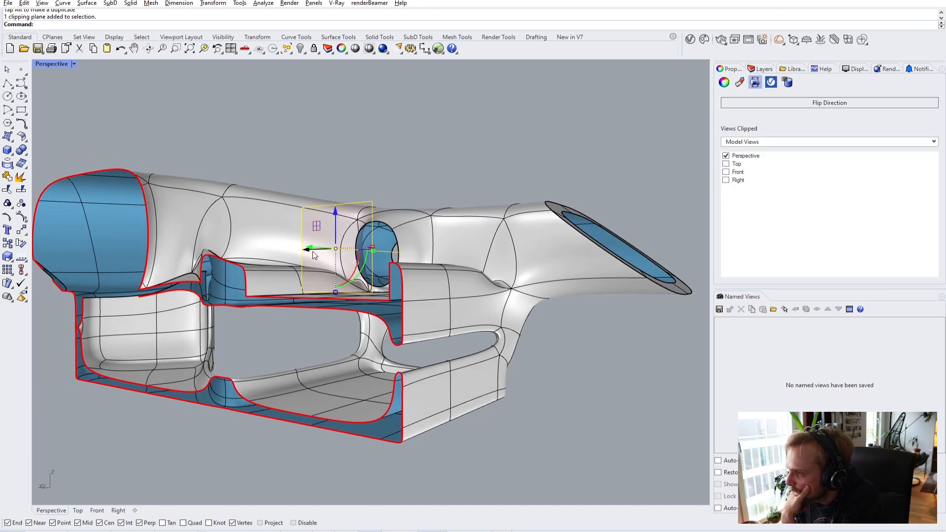
left_click_drag(316, 251, 472, 287)
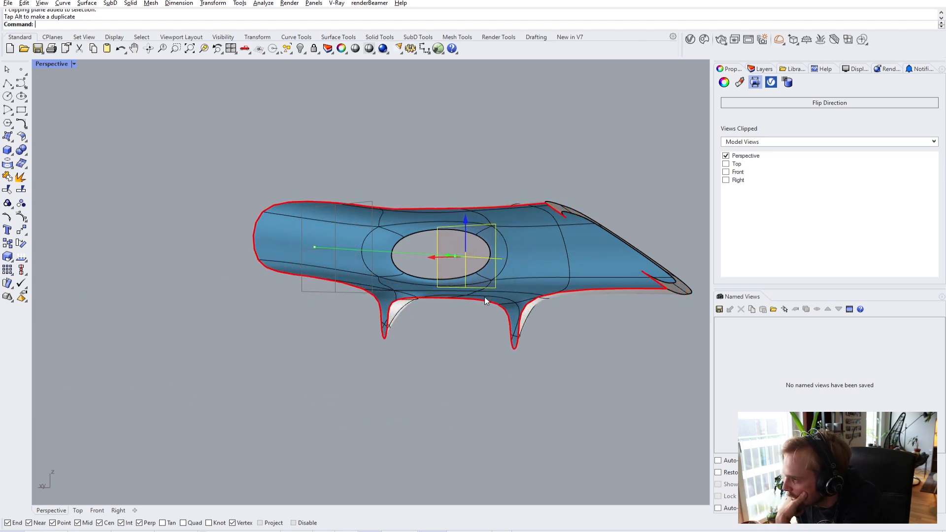
scroll(512, 314, "up", 3)
left_click_drag(424, 223, 404, 229)
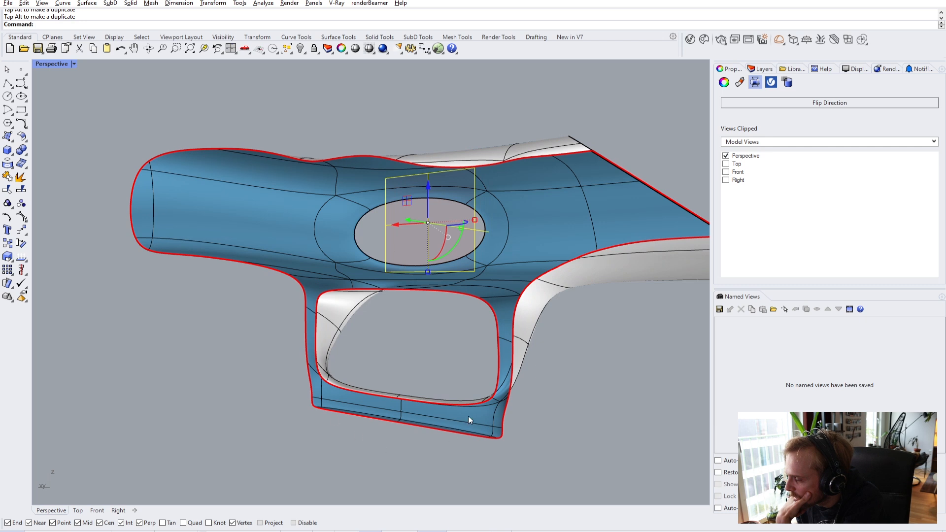
scroll(461, 238, "down", 2)
mouse_move(453, 277)
right_mouse_down()
mouse_move(470, 282)
mouse_move(458, 271)
right_mouse_up()
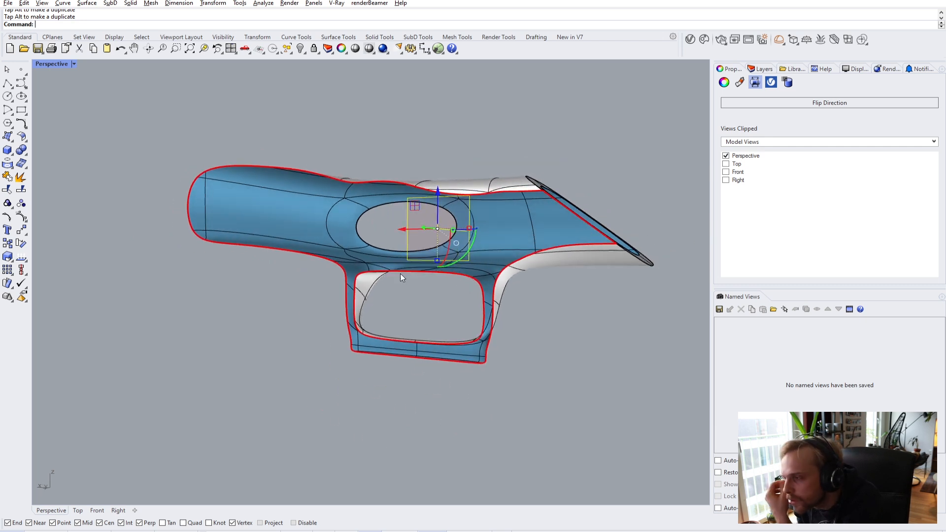
scroll(404, 236, "up", 2)
right_click_drag(418, 224, 430, 235)
- Slide the clipping plane back and forth to expose more of the shell's interior
left_click_drag(430, 236, 243, 340)
right_click_drag(243, 339, 322, 303)
right_click_drag(381, 282, 282, 291)
left_click_drag(267, 294, 143, 359)
right_click_drag(143, 359, 247, 299)
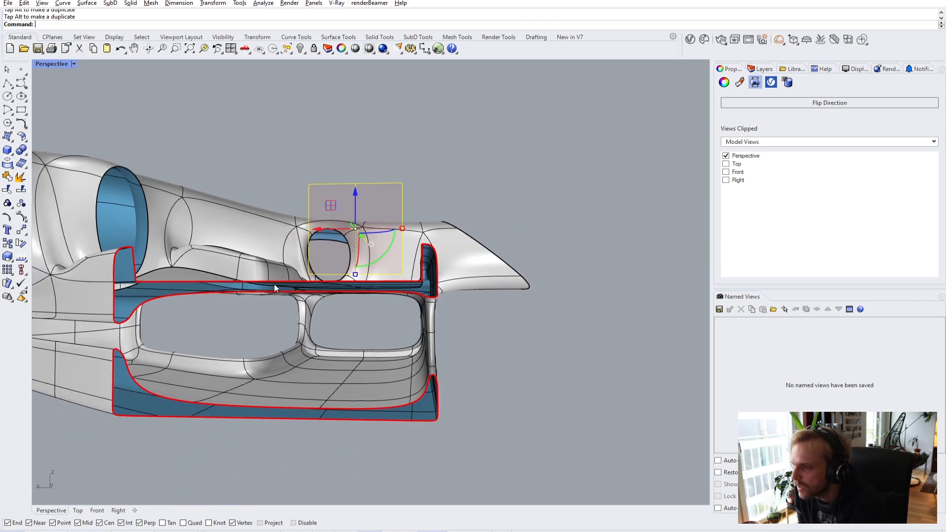
right_click_drag(291, 343, 413, 277)
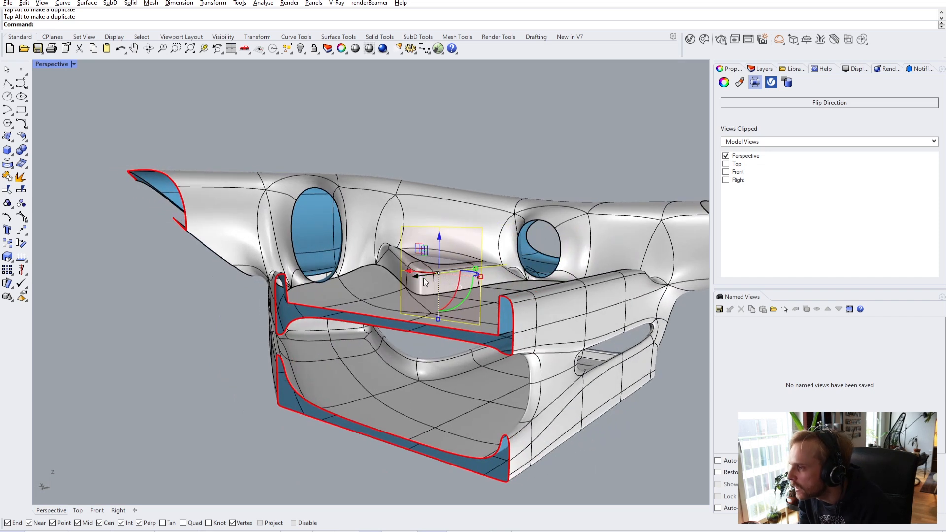
left_click_drag(428, 282, 494, 275)
scroll(285, 268, "up", 6)
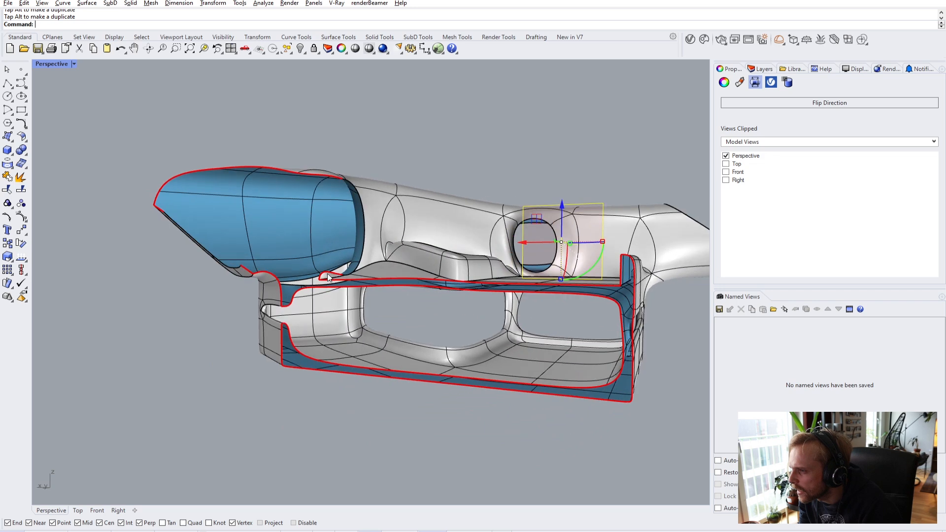
- Move the clipping plane toward the nose past the window hole, checking further sections
right_click_drag(340, 288, 563, 239)
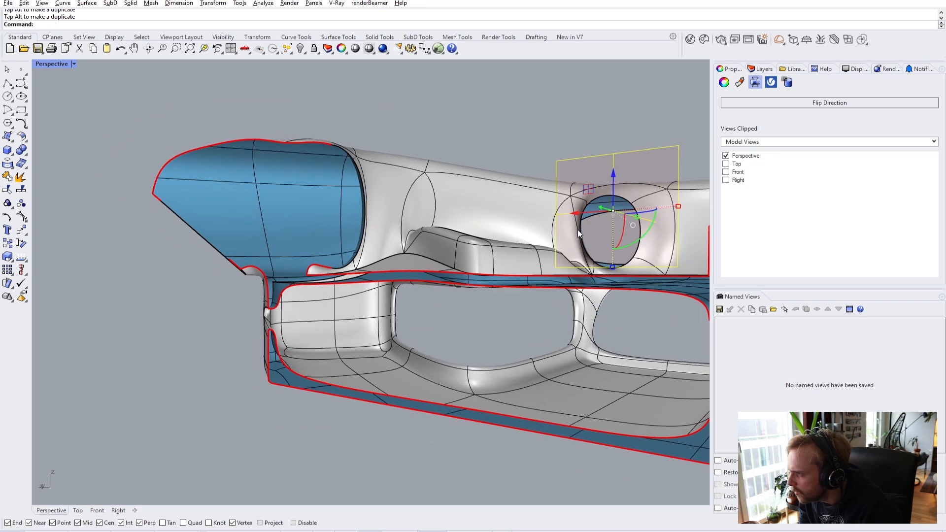
left_click_drag(602, 216, 257, 332)
right_click_drag(257, 332, 410, 276)
scroll(409, 274, "up", 3)
left_click_drag(386, 270, 458, 278)
right_click_drag(404, 261, 441, 262)
left_click_drag(492, 229, 482, 276)
- Reselect the clipping plane, raise it, then lower it to cut horizontally through the floor
left_click(540, 322)
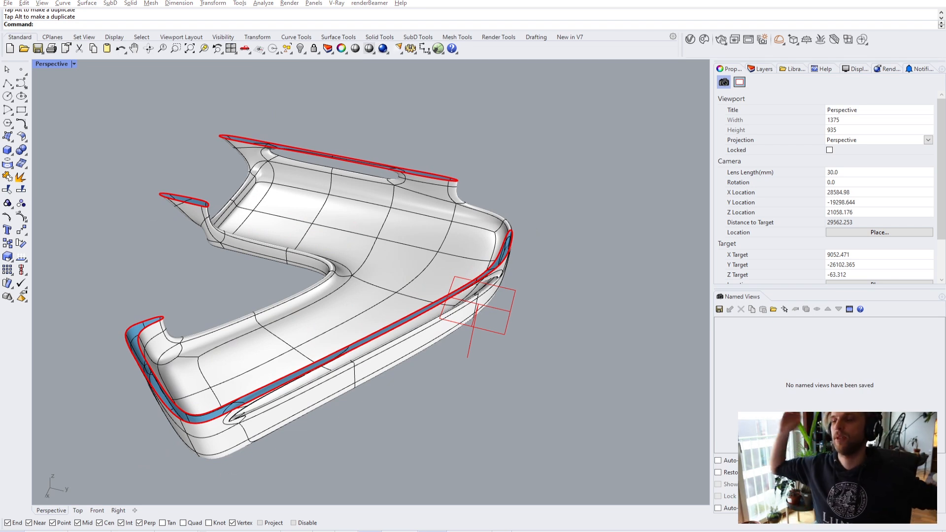
left_click(505, 337)
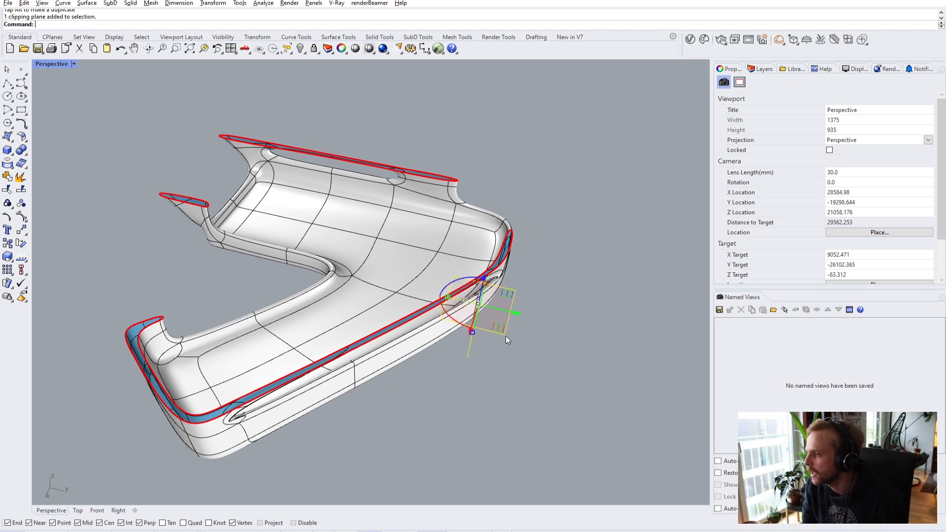
right_click_drag(593, 302, 336, 302)
left_click_drag(398, 299, 436, 187)
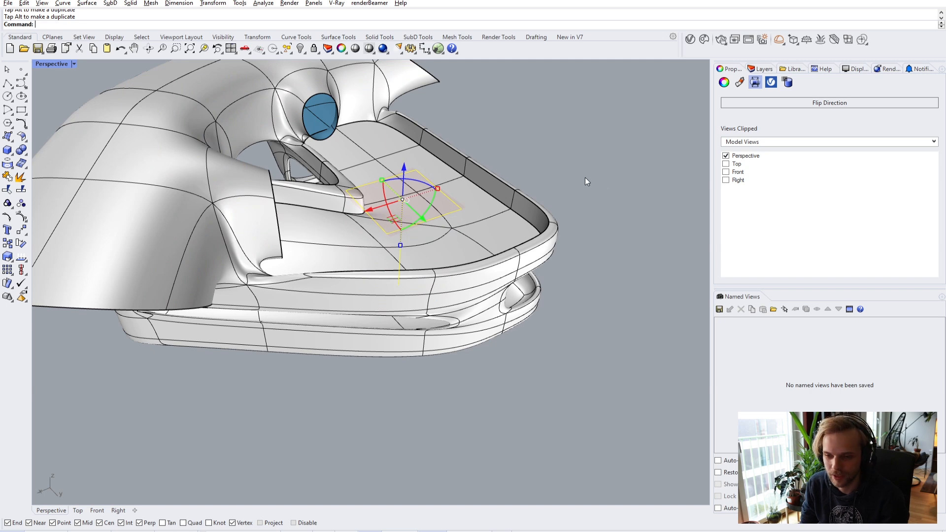
right_click_drag(531, 169, 428, 188)
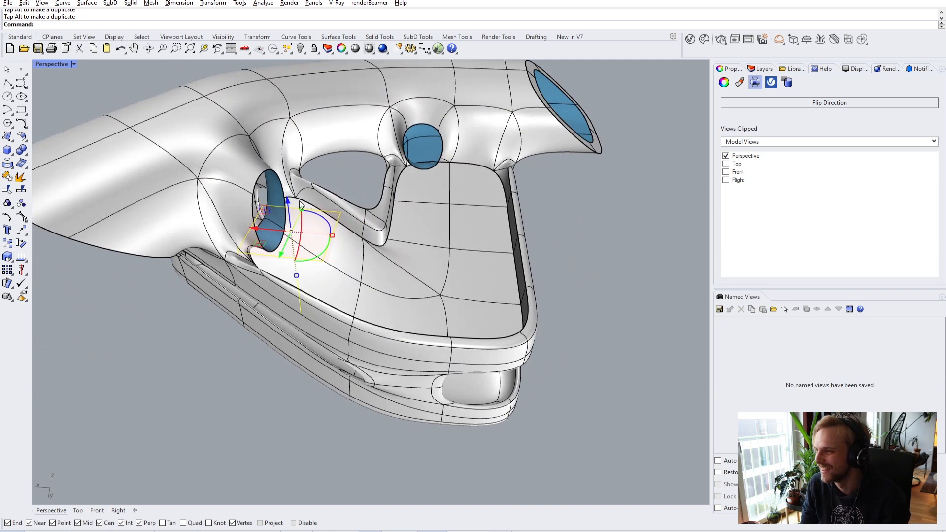
left_click_drag(285, 201, 298, 311)
right_click_drag(298, 311, 485, 295)
- Switch the SubD display from smooth to flat and view the blue floor
key("Tab")
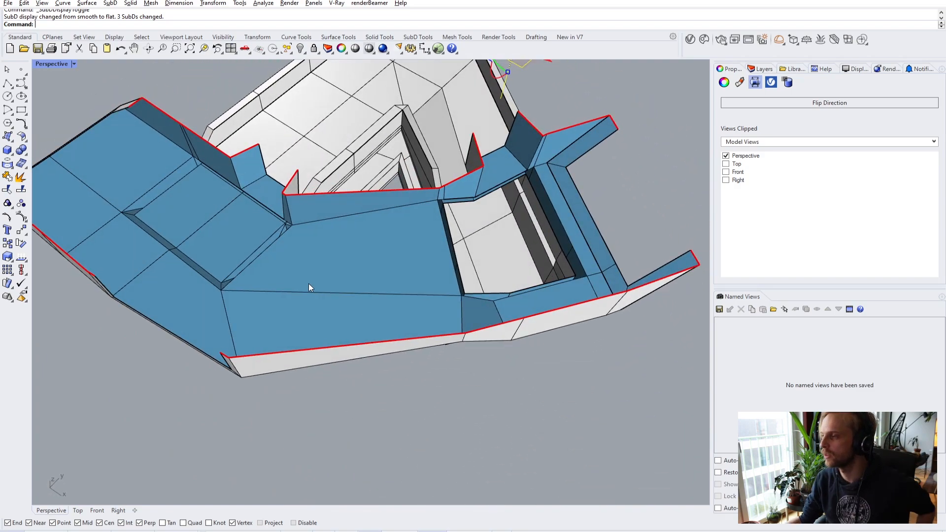
right_click_drag(298, 281, 274, 235)
scroll(352, 260, "down", 3)
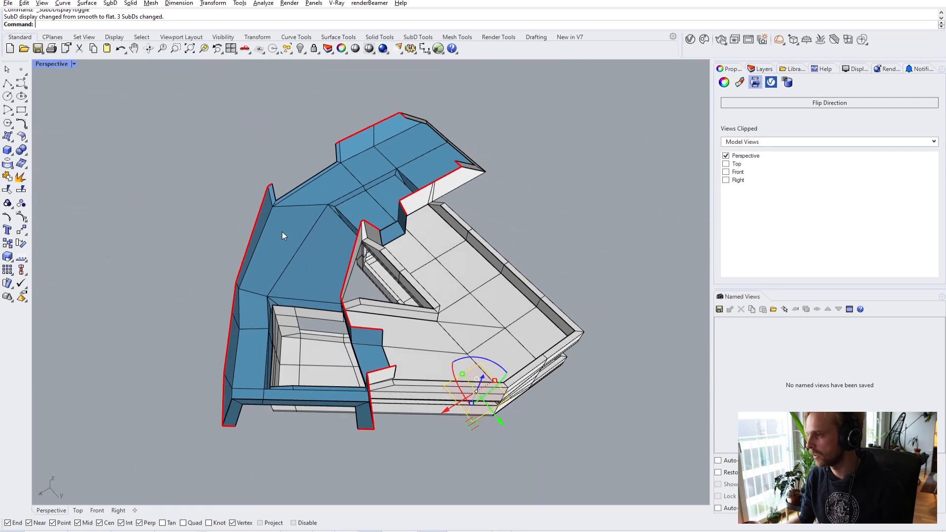
scroll(294, 243, "up", 2)
- Deselect the clipping plane and pick a single face of the SubD floor
key("Escape")
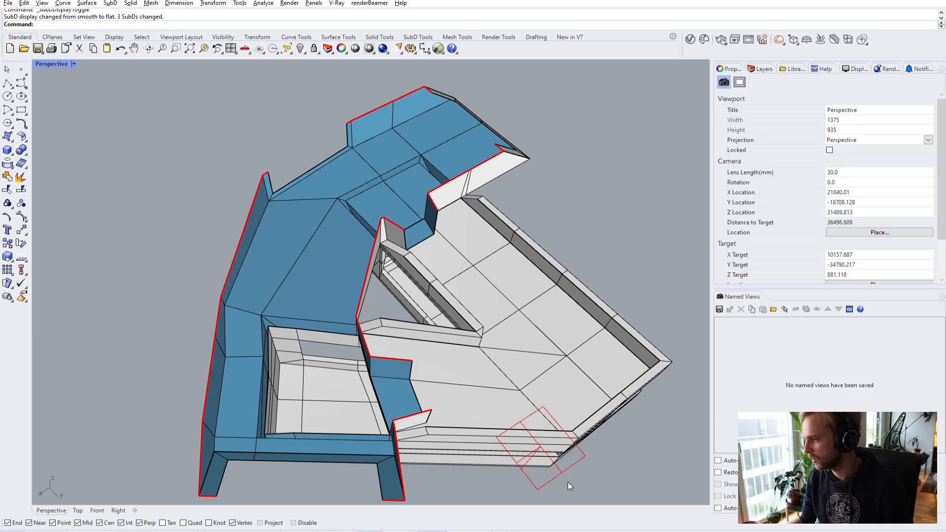
left_click(306, 266, "ctrl+shift")
right_click_drag(306, 266, 414, 221)
scroll(491, 237, "up", 3)
right_click_drag(491, 237, 220, 274)
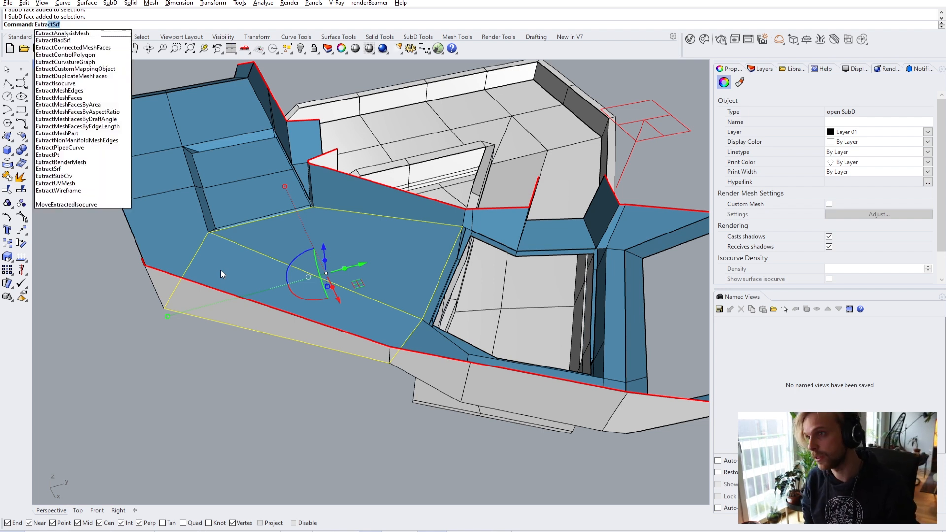
- Extract the picked floor face and raise it 300 units along Z
key("Return")
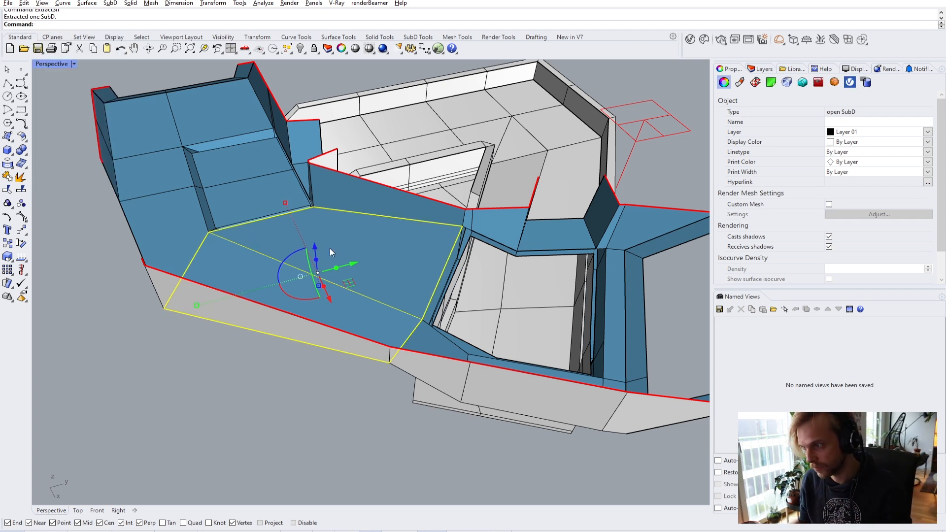
right_click_drag(318, 245, 294, 234)
left_click(307, 215)
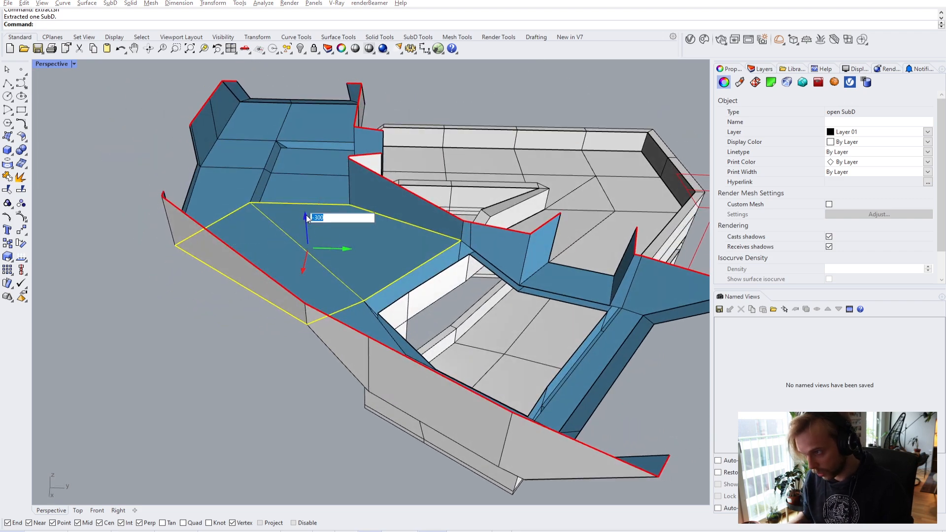
type("300")
key("Return")
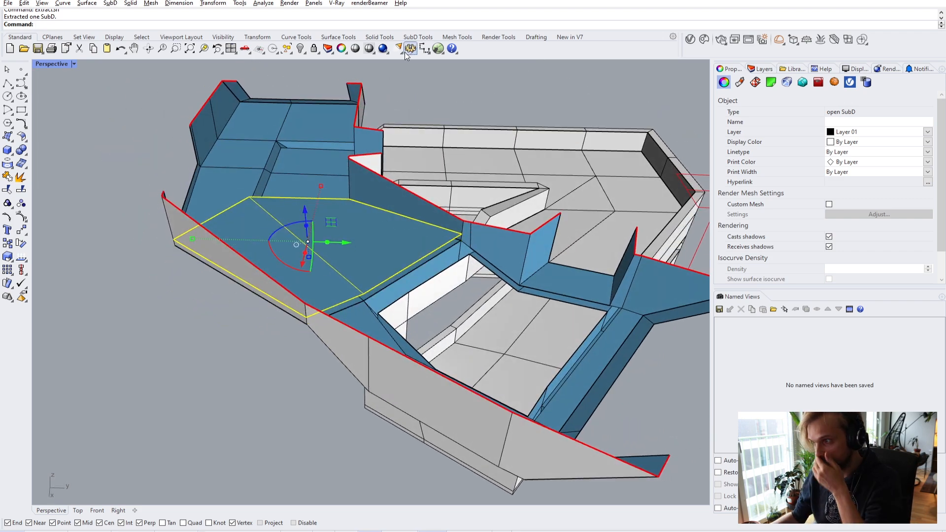
scroll(142, 169, "up", 5)
key("Escape")
- Select the upper and lower SubD pieces and join them into one
scroll(296, 320, "up", 5)
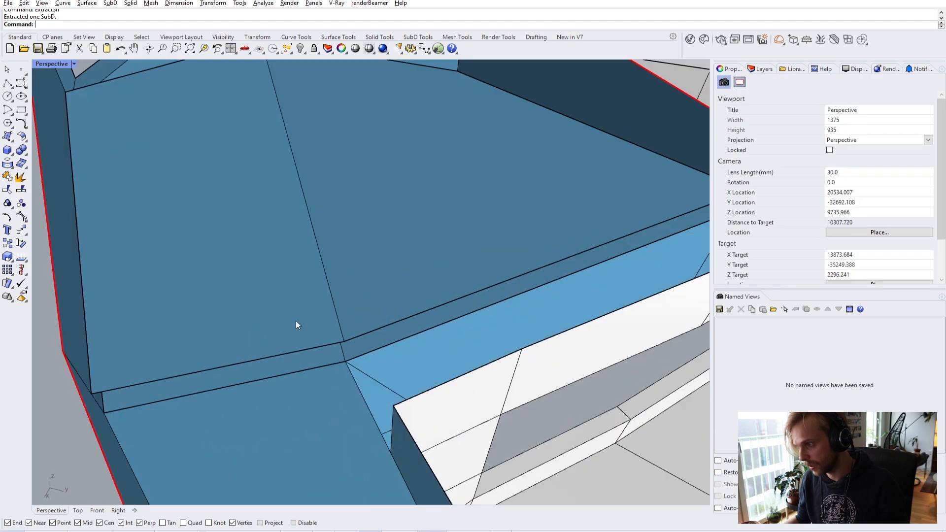
left_click(315, 367)
left_click(335, 415, "shift")
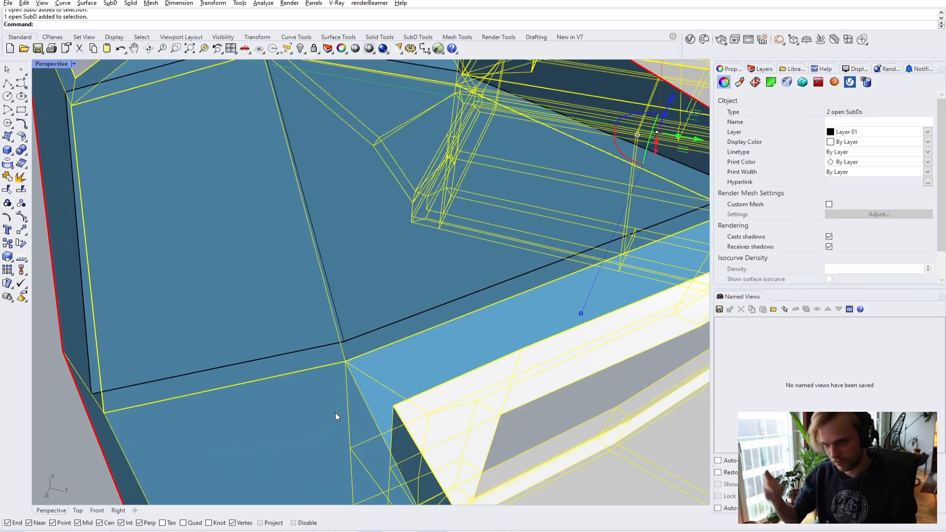
scroll(341, 411, "down", 10)
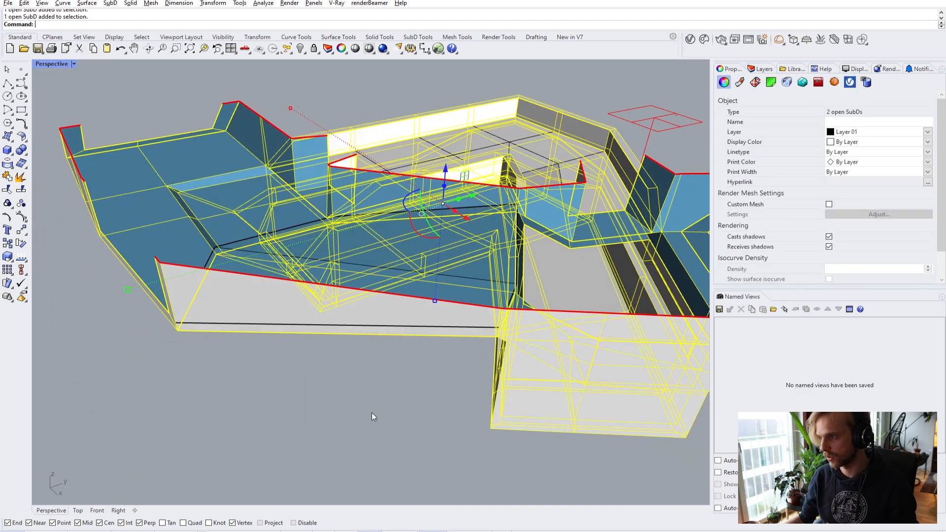
key("Return")
- Select the joined SubD and flip its direction
key("Return")
key("Escape")
scroll(385, 405, "up", 5)
scroll(365, 405, "up", 2)
left_click(385, 281)
key("Return")
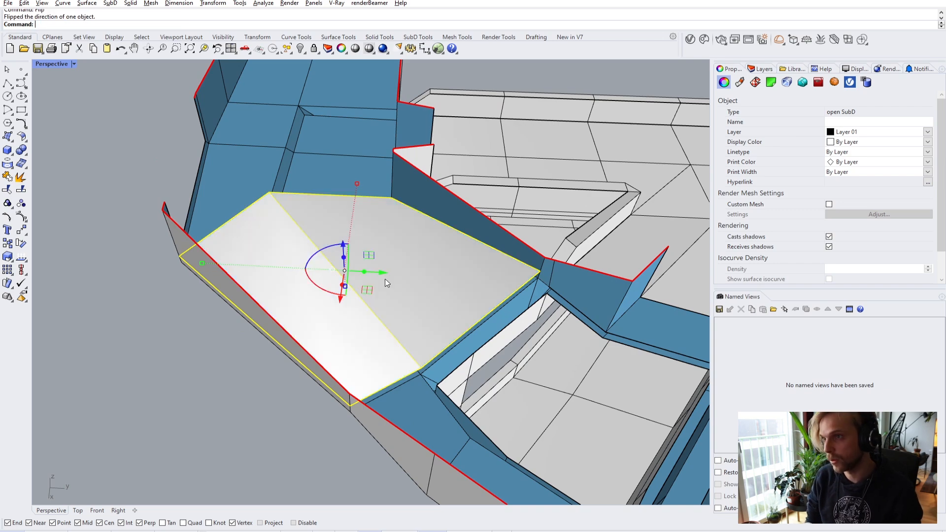
key("Escape")
right_click_drag(161, 370, 206, 289)
scroll(206, 288, "up", 4)
scroll(179, 302, "up", 2)
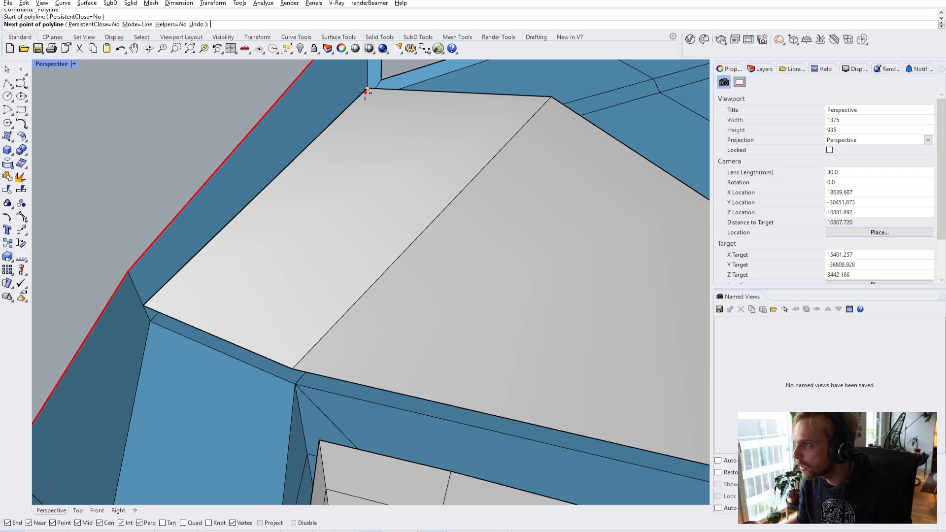
- Draw a line to the corner vertex, trial-offset it, then delete the offset curve
left_click(144, 305)
key("Return")
left_click(157, 295)
left_click(193, 318)
type("offset")
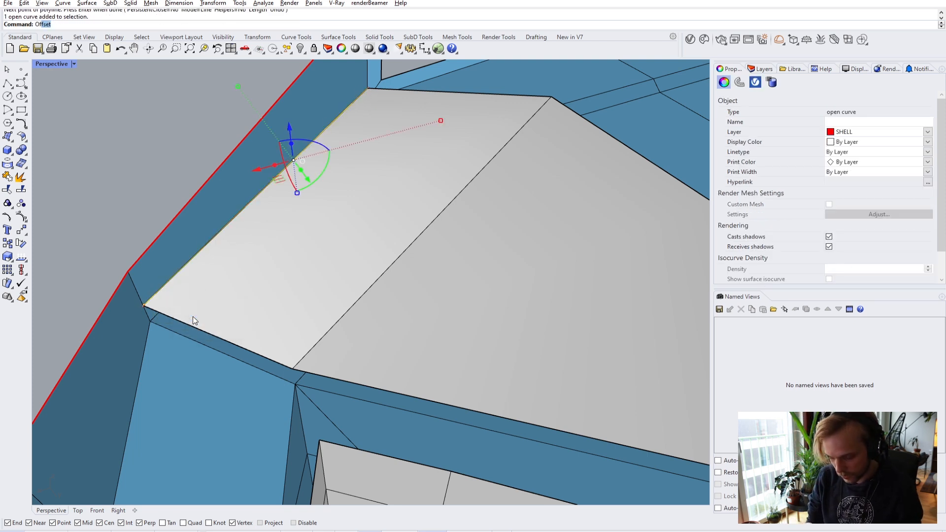
key("Return")
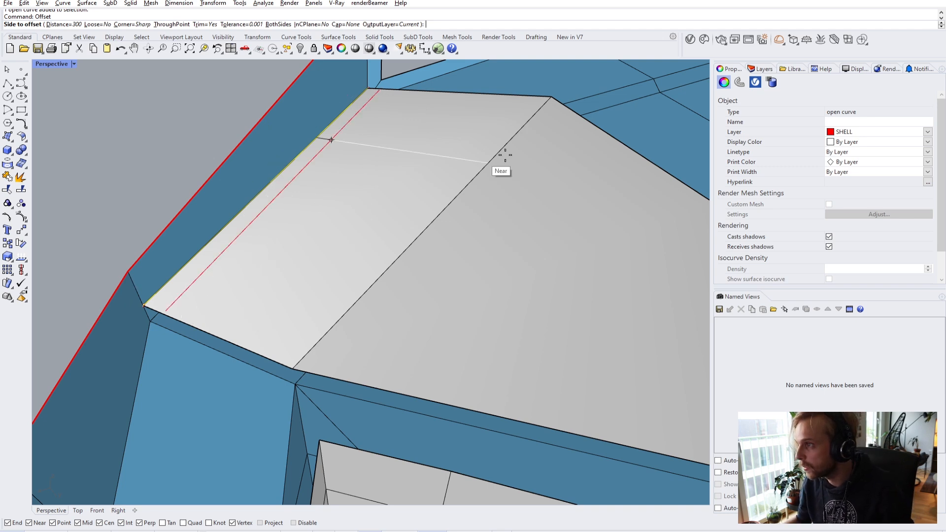
left_click(532, 162)
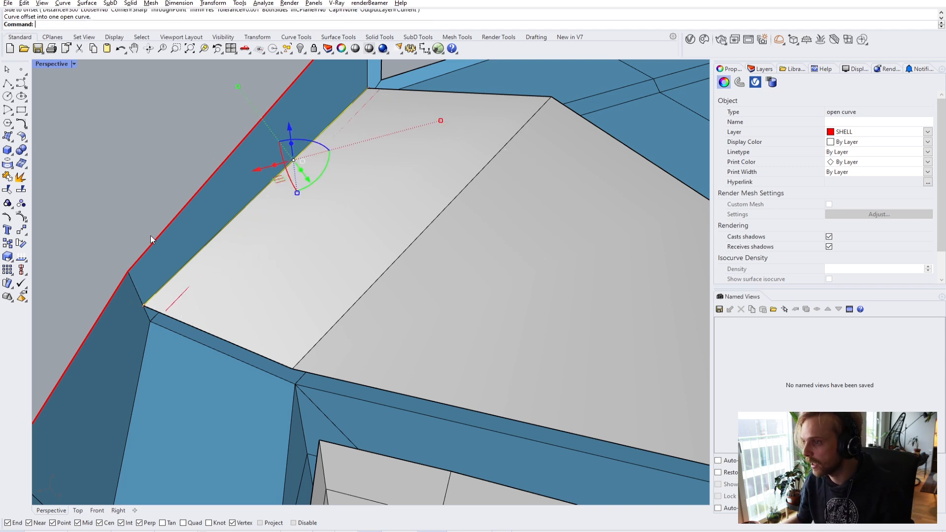
key("Delete")
- Draw a second line along the far corner edge, trial-offset it, and delete the offset copy
right_click_drag(150, 236, 174, 123)
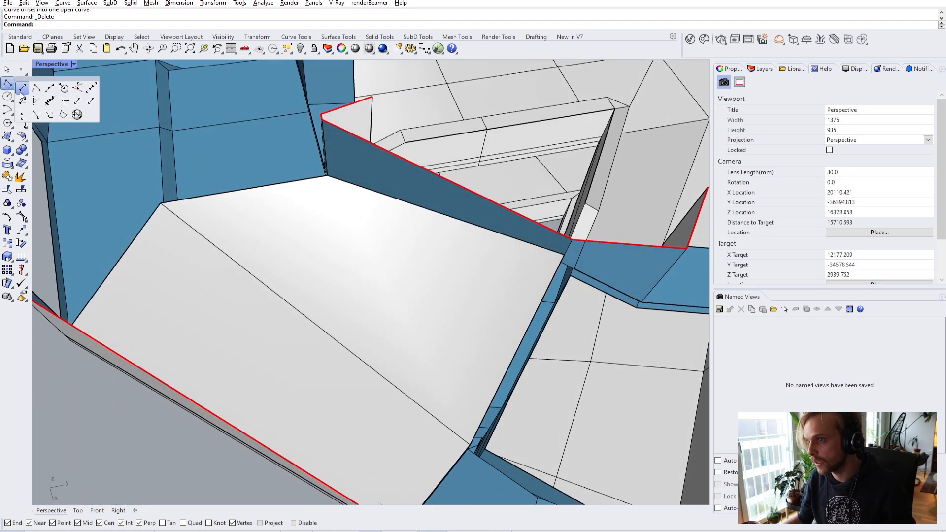
scroll(345, 189, "up", 3)
left_click(326, 172)
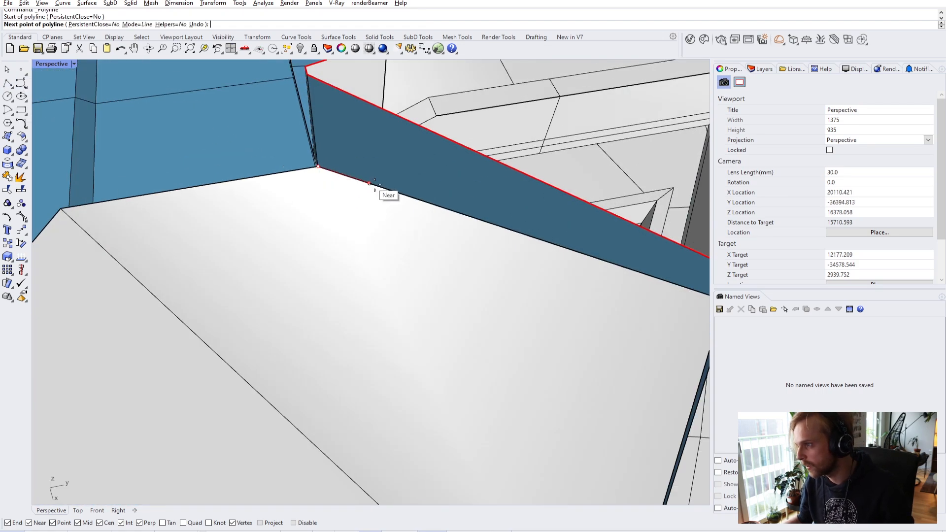
scroll(493, 222, "down", 1)
left_click(531, 238)
key("Return")
left_click(500, 228)
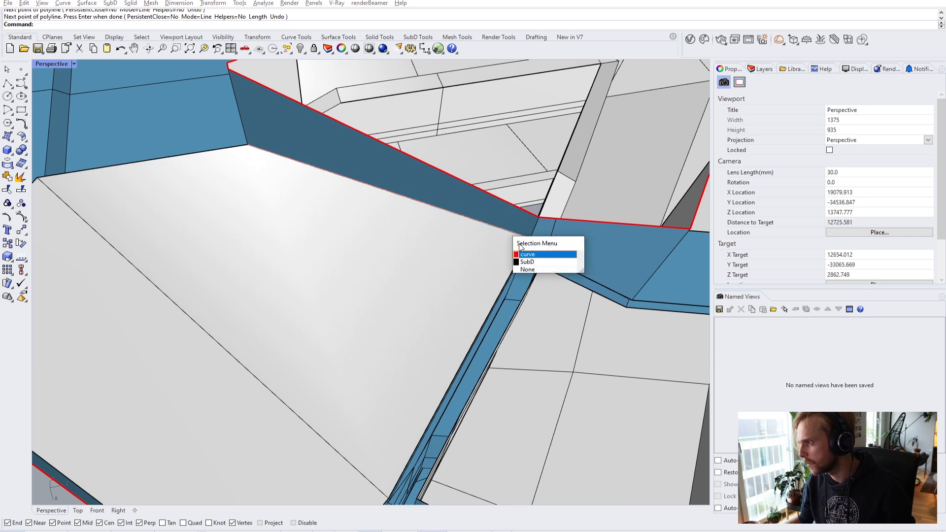
left_click(529, 253)
type("Offset")
key("Return")
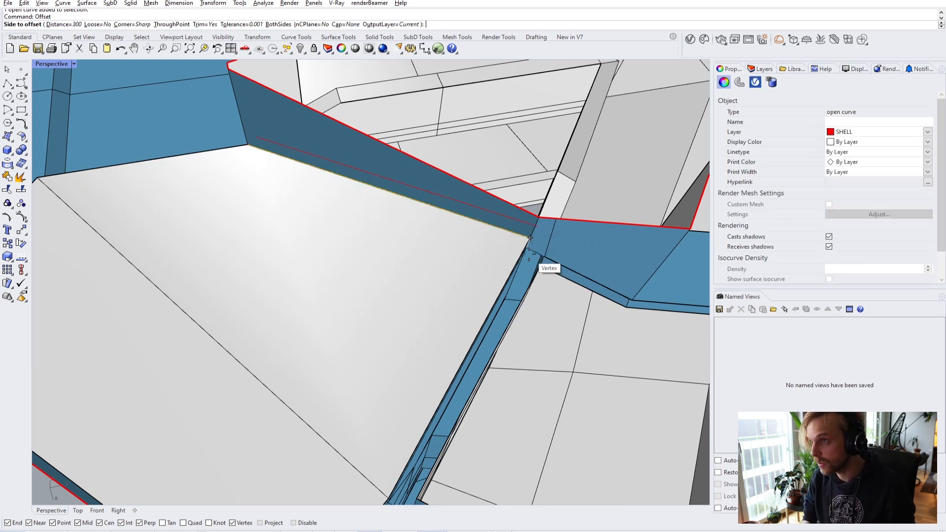
left_click(499, 312)
right_click_drag(510, 247, 489, 284)
key("Delete")
- Move the blue wall's vertex down onto its new corner position
scroll(489, 285, "up", 2)
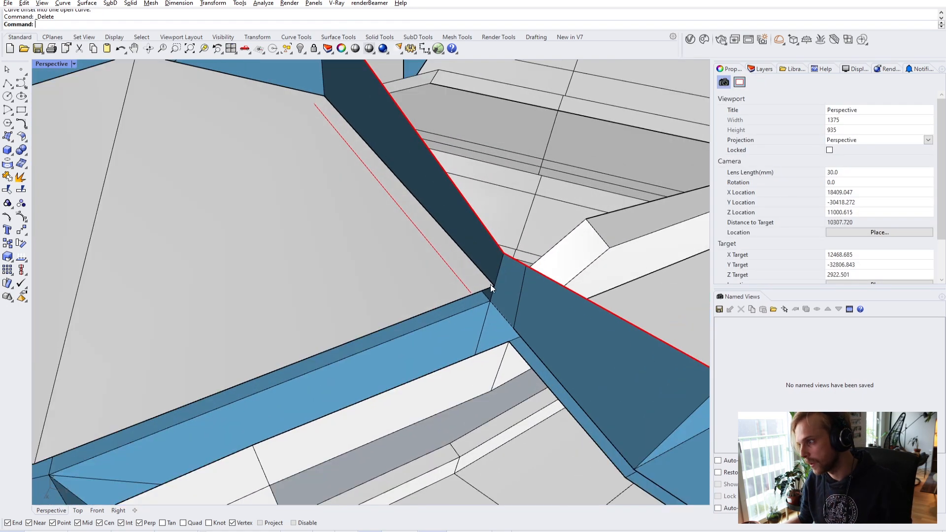
left_click(484, 277)
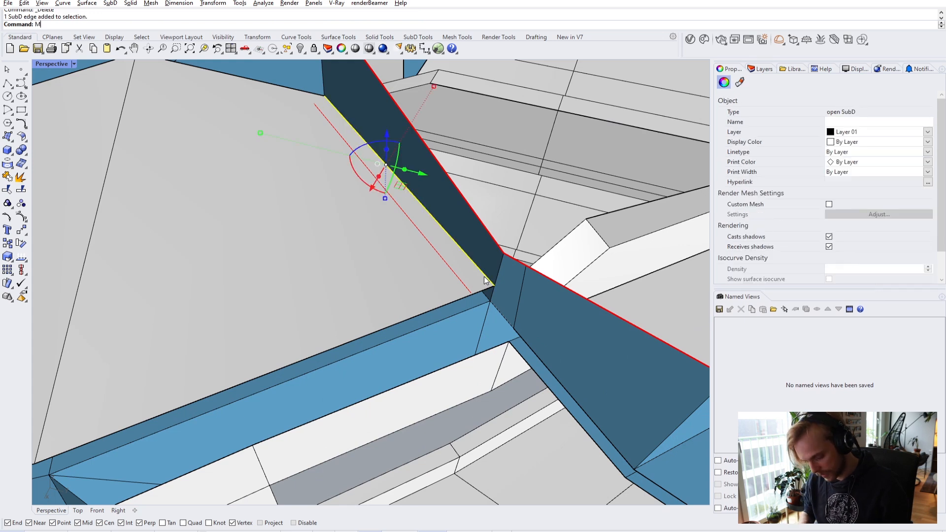
type("m")
key("Return")
left_click(493, 284)
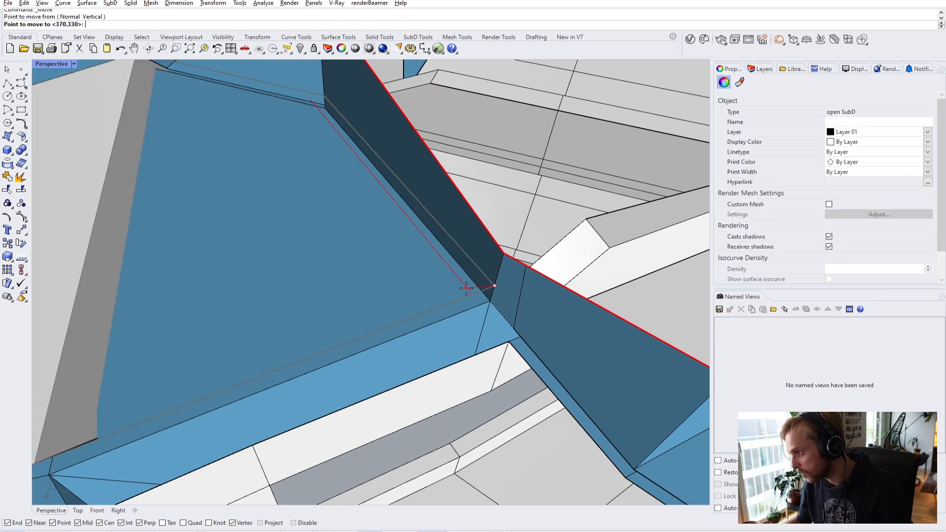
scroll(475, 295, "up", 3)
left_click(491, 304)
scroll(490, 303, "down", 8)
key("Escape")
- Snap the diagonal SubD edge from its corner onto the grey face's corner, closing the gap
right_click_drag(348, 298, 296, 297)
scroll(296, 297, "up", 4)
left_click(94, 271, "ctrl+shift")
scroll(49, 338, "up", 6)
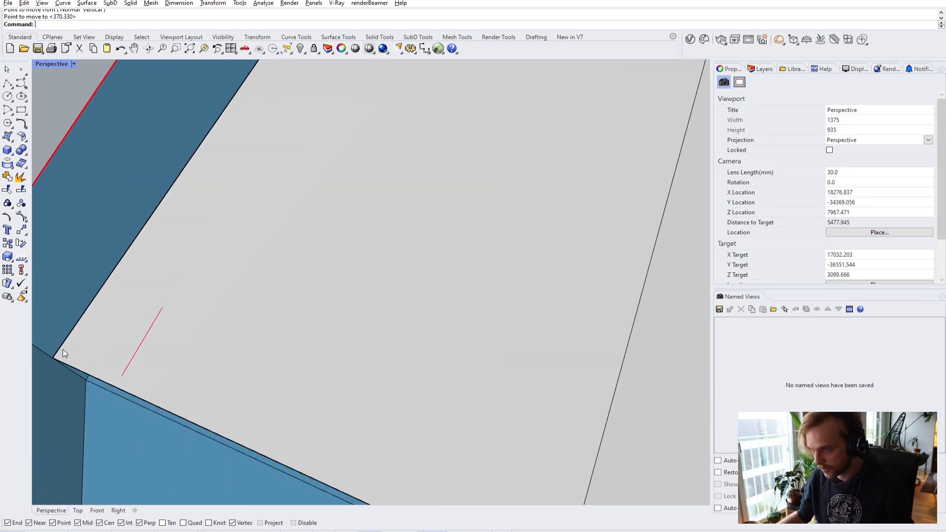
left_click(62, 352, "ctrl+shift")
type("m")
key("Return")
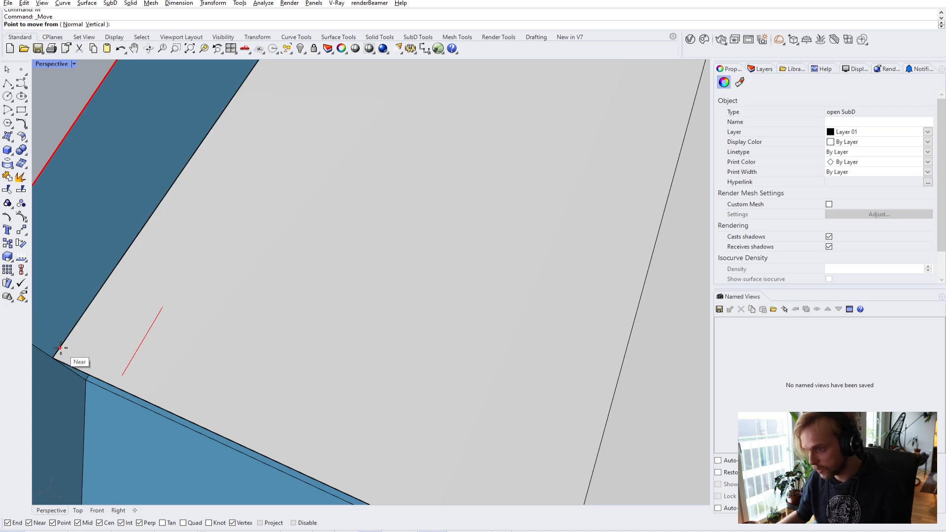
left_click(53, 358)
left_click(127, 373)
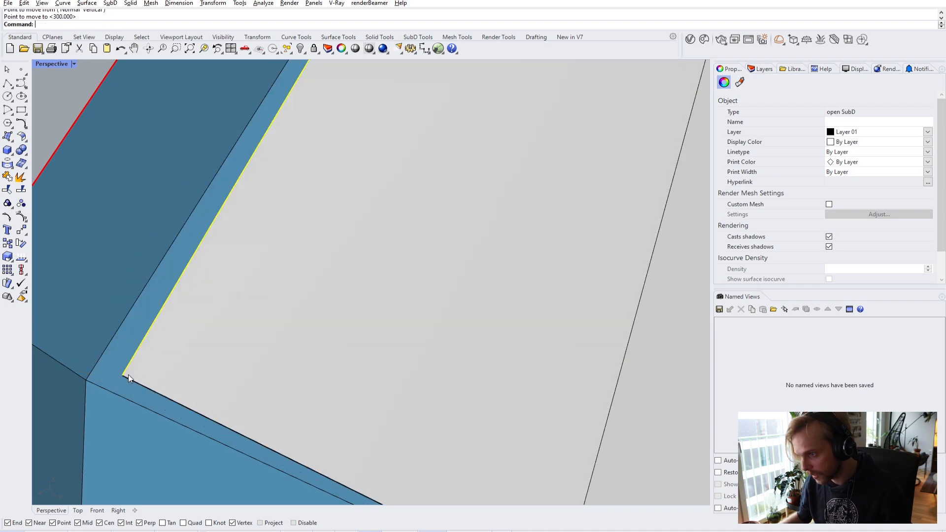
key("Escape")
scroll(150, 346, "down", 8)
scroll(154, 338, "down", 4)
right_click_drag(154, 339, 205, 276)
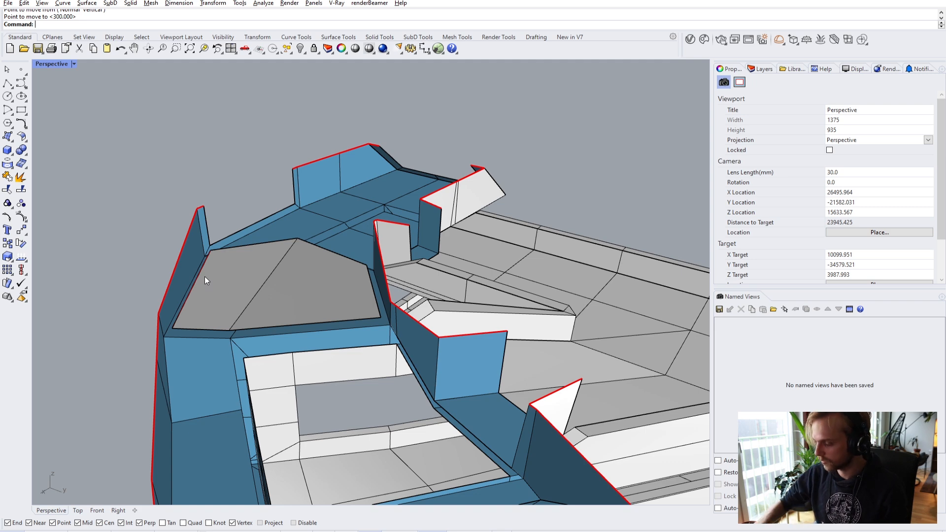
- Select and remove the stray open curve from the shell
right_click_drag(226, 280, 275, 301)
scroll(274, 297, "up", 5)
left_click(202, 286)
key("Escape")
- Orbit and zoom around the shell to inspect the remaining openings from several angles
right_click_drag(317, 268, 308, 289)
scroll(395, 363, "down", 3)
scroll(320, 329, "up", 3)
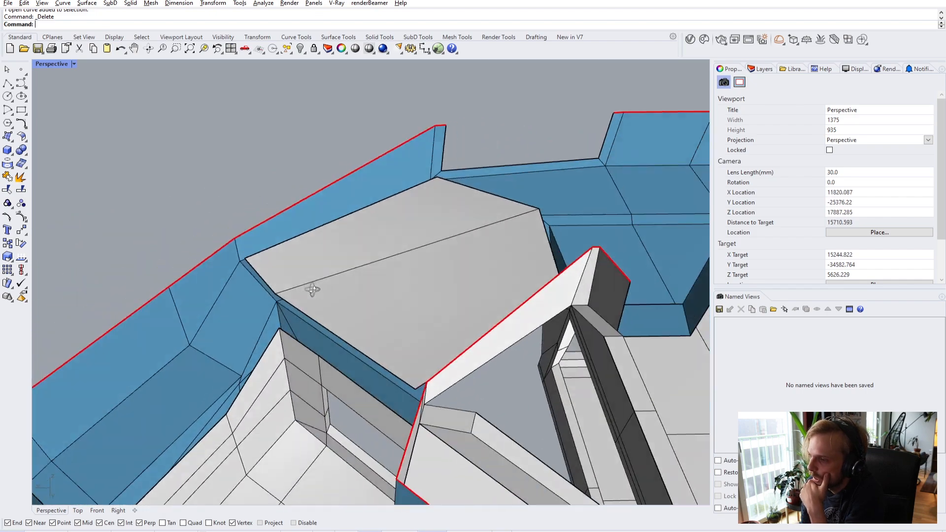
scroll(341, 278, "up", 2)
right_click_drag(315, 386, 370, 388)
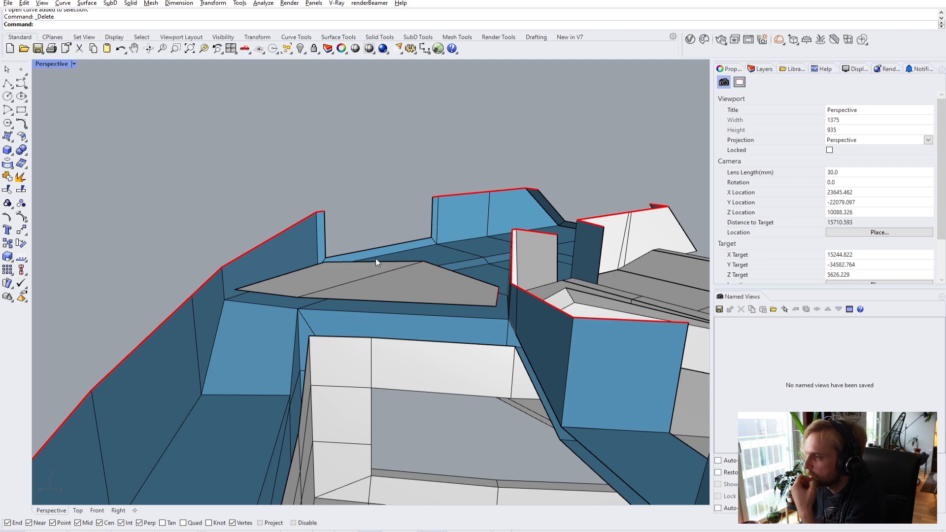
right_click_drag(417, 305, 498, 355)
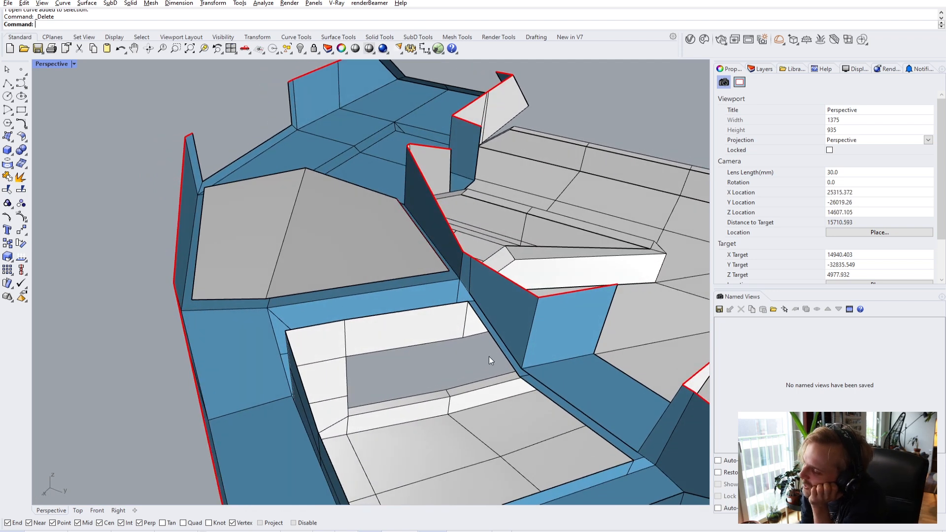
right_click_drag(497, 348, 463, 335)
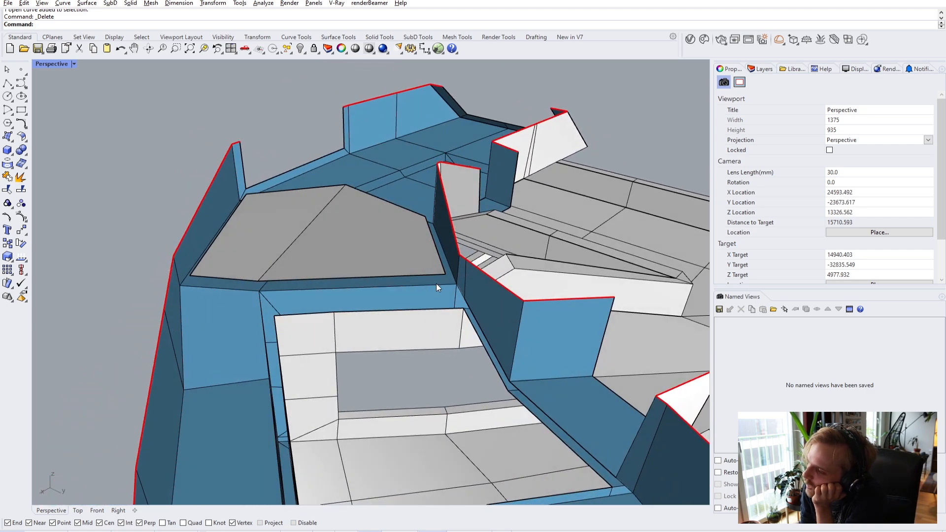
right_click_drag(436, 283, 566, 396)
scroll(508, 282, "up", 10)
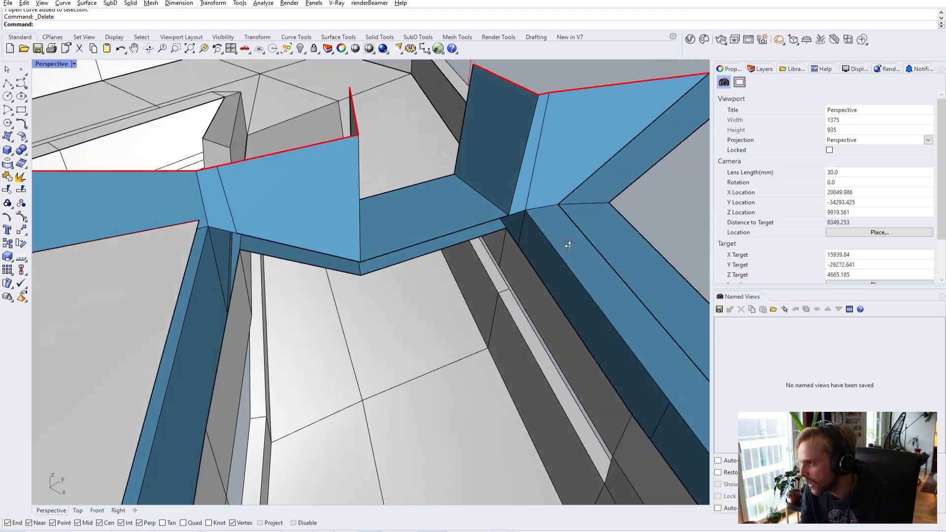
- Extrude a blue strip from two window-frame corner edges and pull its new edge to the inner corner
right_click_drag(569, 245, 497, 275)
left_click(496, 285, "ctrl+shift")
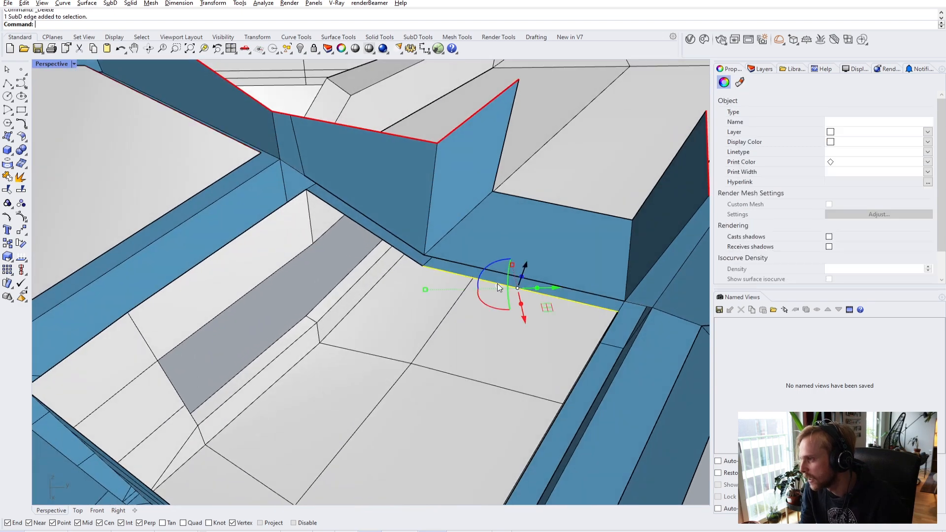
left_click(380, 238, "ctrl+shift")
scroll(389, 244, "down", 3)
right_click_drag(400, 249, 430, 256)
scroll(430, 256, "up", 3)
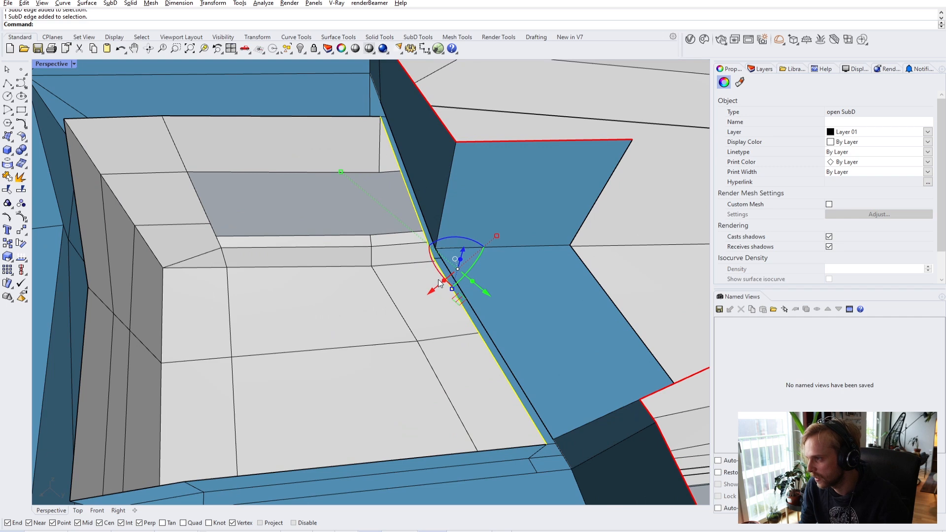
left_click_drag(444, 283, 421, 300)
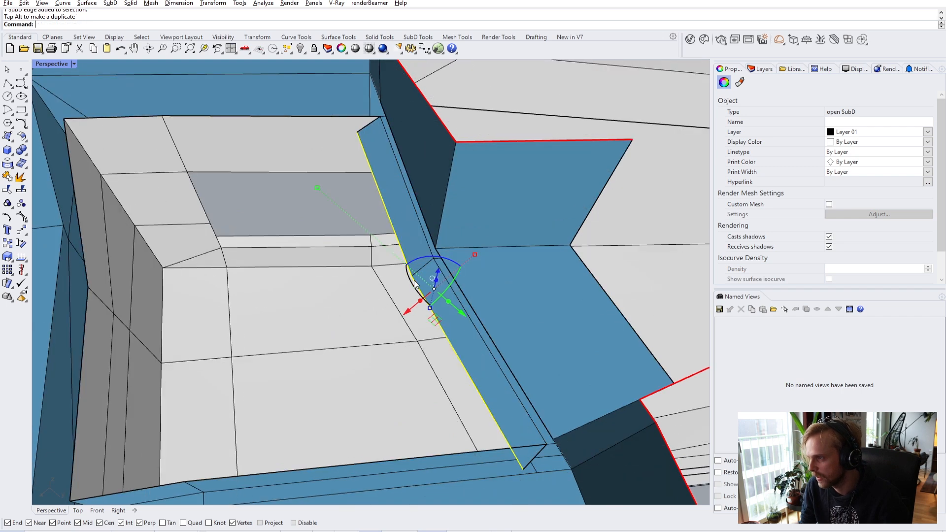
right_click_drag(454, 292, 454, 320)
left_click_drag(434, 331, 415, 311)
right_click_drag(415, 311, 494, 313)
scroll(564, 408, "up", 3)
key("Escape")
- Orbit around the corner wall and check the blue face's bottom edge
right_click_drag(564, 407, 503, 266)
scroll(443, 225, "down", 3)
right_click_drag(442, 225, 335, 260)
scroll(332, 188, "down", 3)
scroll(460, 262, "up", 3)
right_click_drag(477, 255, 428, 223)
left_click(426, 342, "ctrl+shift")
scroll(477, 342, "down", 3)
left_click(119, 324)
scroll(119, 323, "down", 3)
- Select the clipping plane, then the blue window-frame faces, viewing the full window box
left_click(334, 328)
left_click(228, 270)
scroll(466, 254, "up", 3)
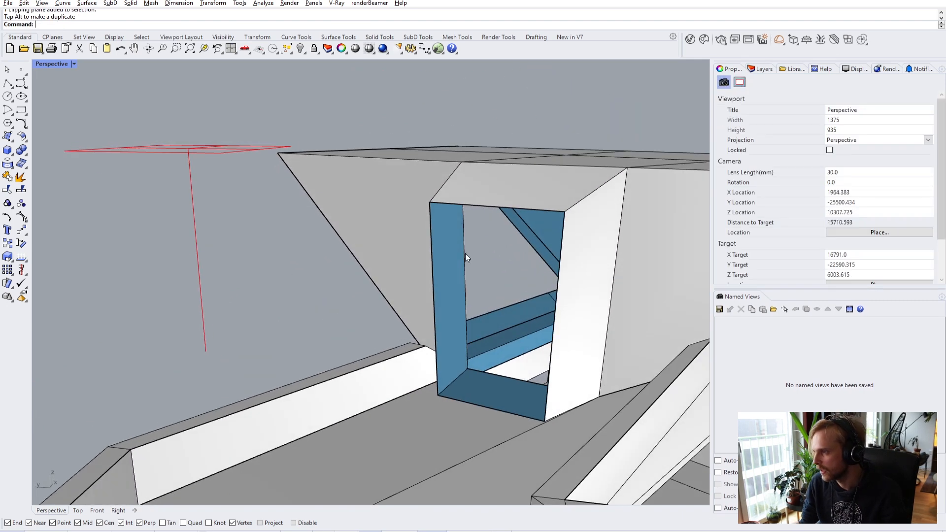
left_click(456, 271, "ctrl+shift")
right_click_drag(456, 271, 483, 155)
scroll(486, 156, "up", 5)
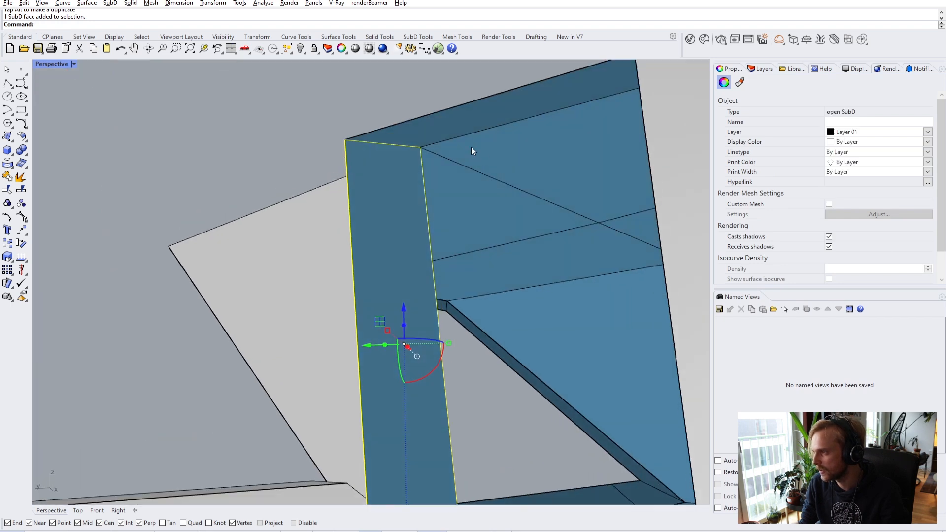
scroll(463, 152, "down", 5)
right_click_drag(657, 244, 481, 250)
scroll(481, 250, "up", 2)
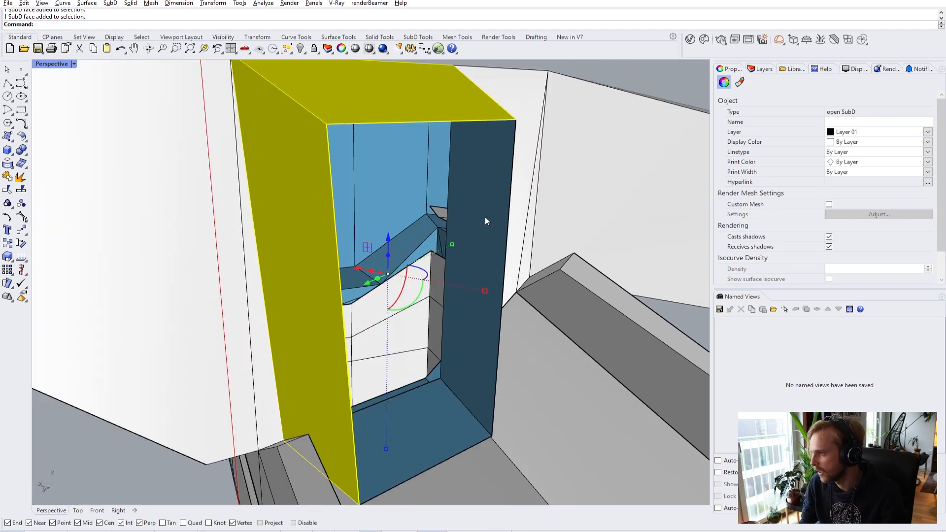
scroll(403, 445, "down", 3)
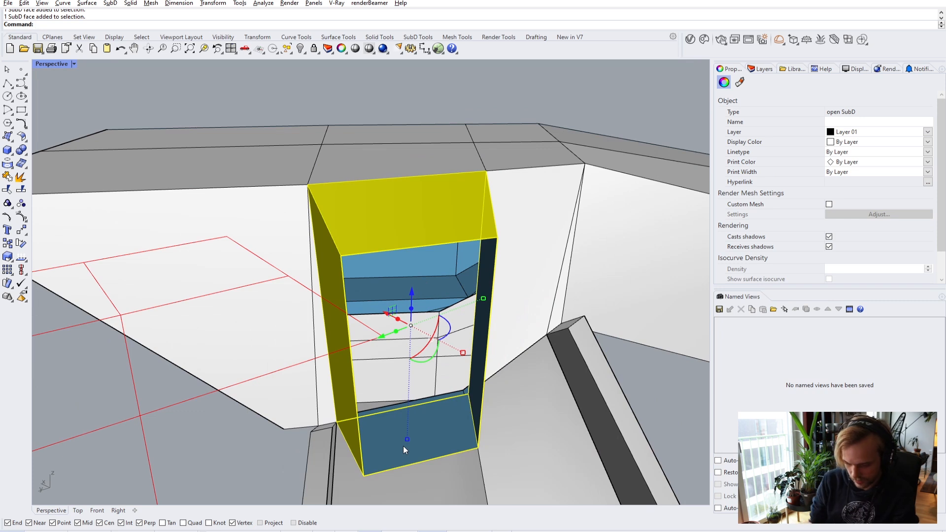
- Extract the frame faces and offset them 300 units inward, redoing it with flipped direction and Solid=No
key("Return")
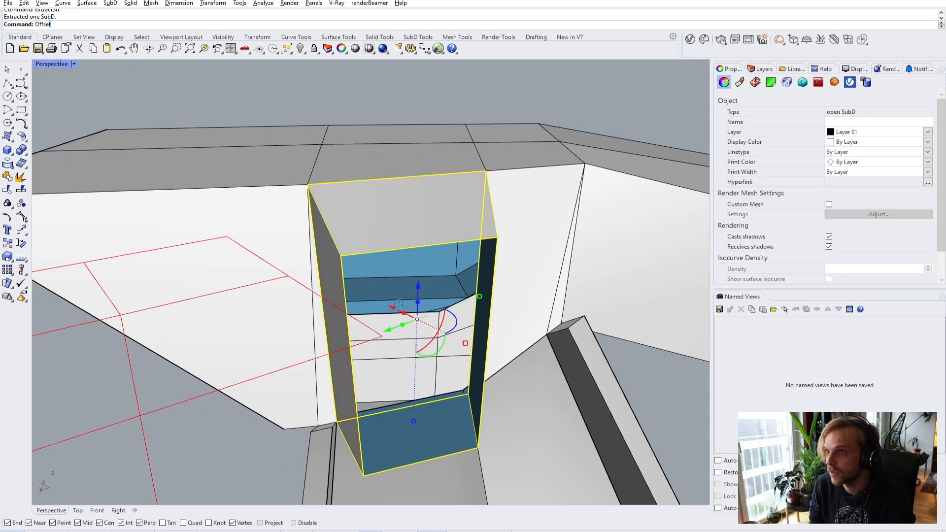
type("Offset")
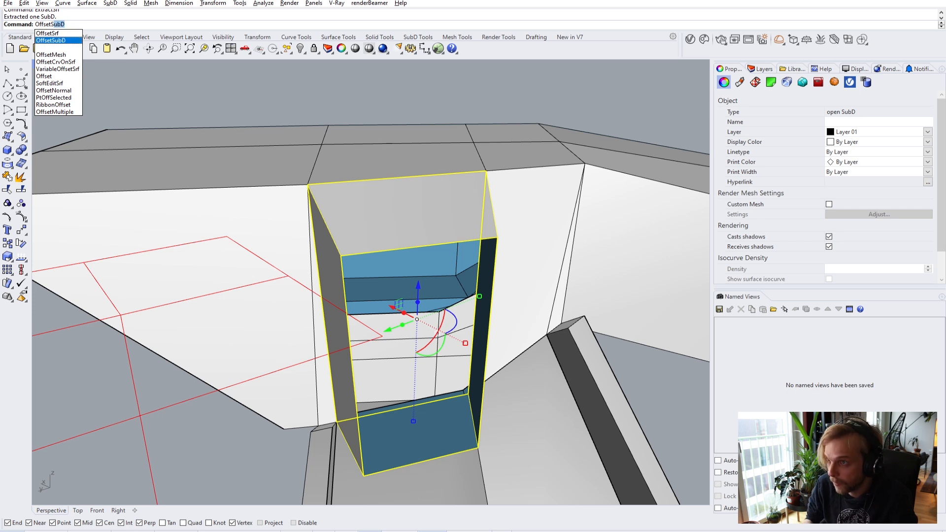
key("Return")
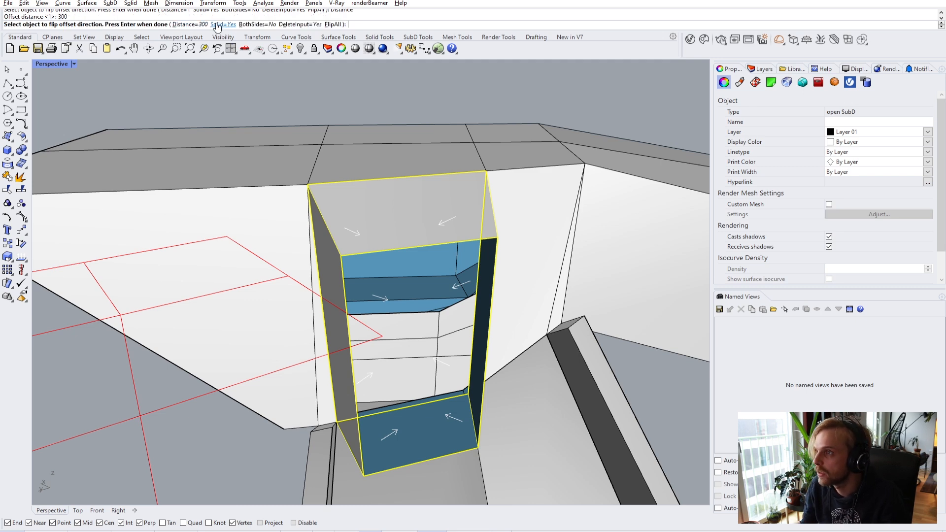
key("Return")
right_click_drag(313, 215, 306, 244)
key("ctrl+z")
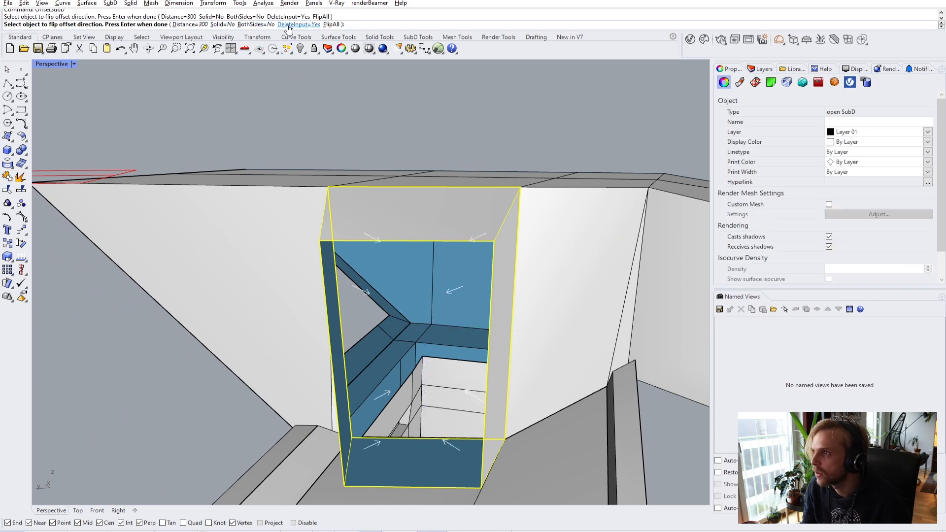
key("Return")
- Orbit around and above the window to check the offset frame's wall thickness
right_click_drag(148, 399, 238, 311)
scroll(342, 415, "up", 6)
right_click_drag(342, 415, 269, 430)
scroll(268, 430, "down", 6)
scroll(272, 394, "up", 2)
right_click_drag(273, 394, 263, 232)
scroll(371, 318, "up", 3)
right_click_drag(111, 333, 290, 286)
scroll(290, 286, "down", 3)
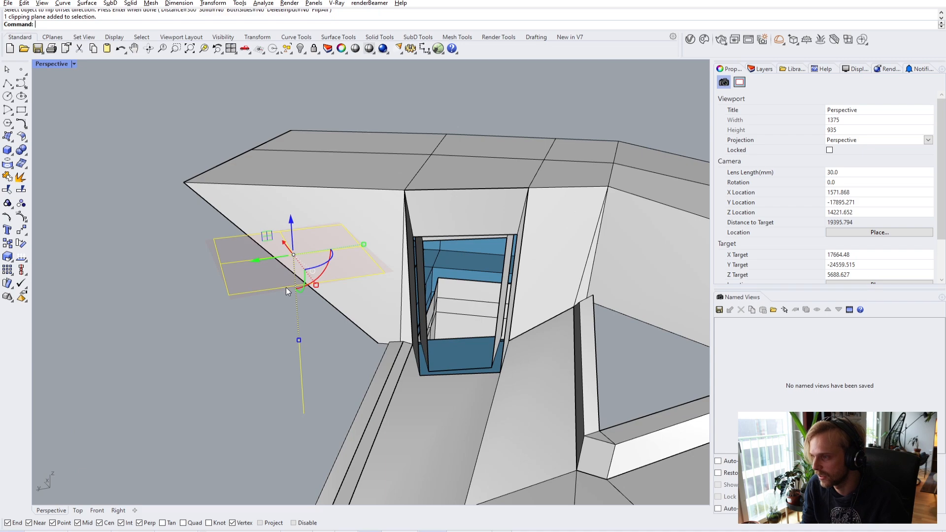
- Lower the clipping plane's section cut and orbit in over the fin
left_click_drag(289, 244, 280, 423)
right_click_drag(280, 423, 450, 370)
scroll(289, 279, "up", 5)
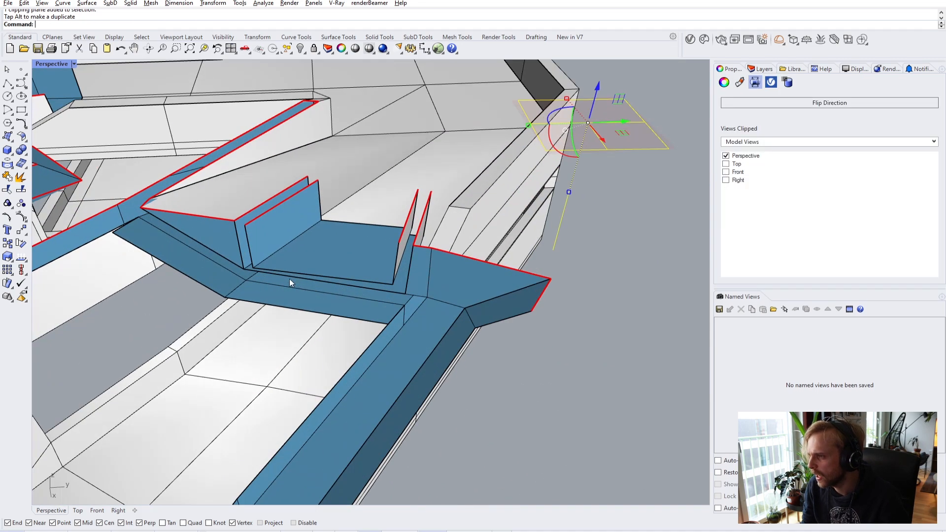
left_click(310, 257)
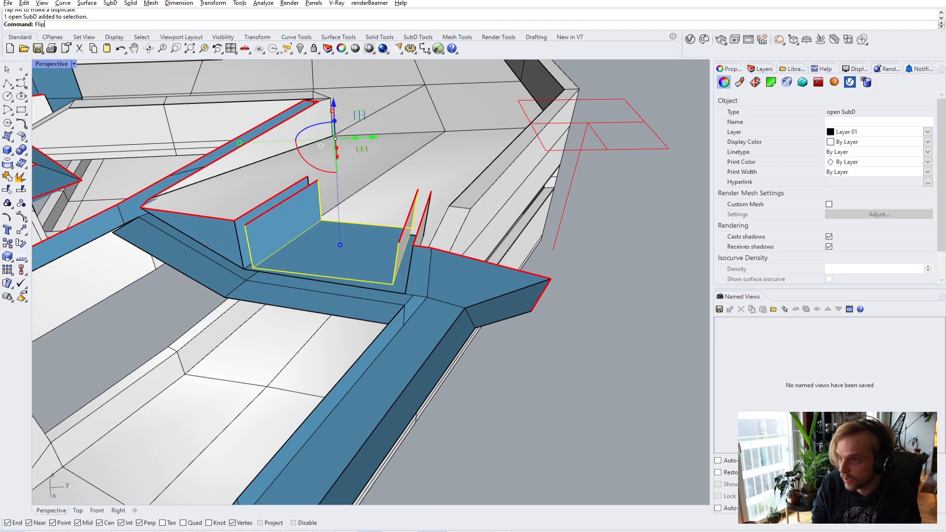
key("Escape")
right_click_drag(310, 256, 348, 271)
scroll(327, 226, "up", 3)
right_click_drag(328, 226, 444, 295)
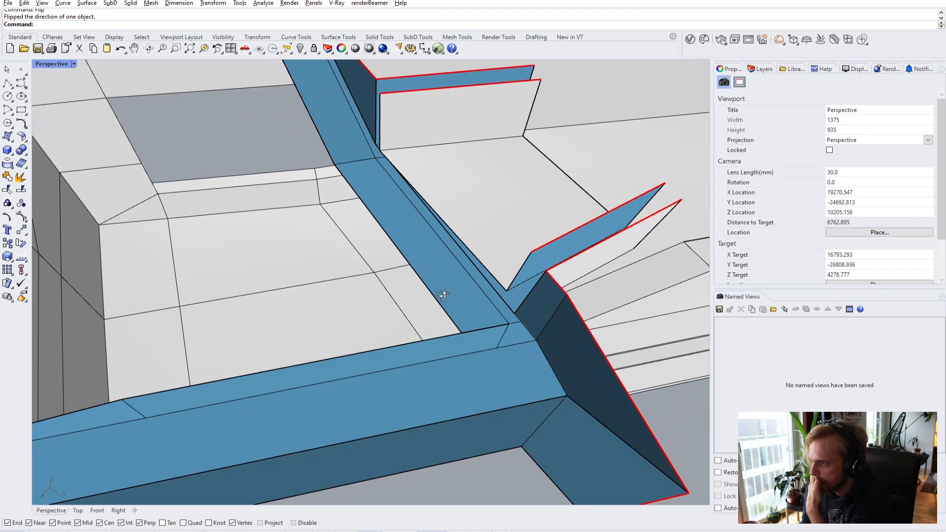
scroll(420, 241, "down", 3)
right_click_drag(419, 240, 466, 227)
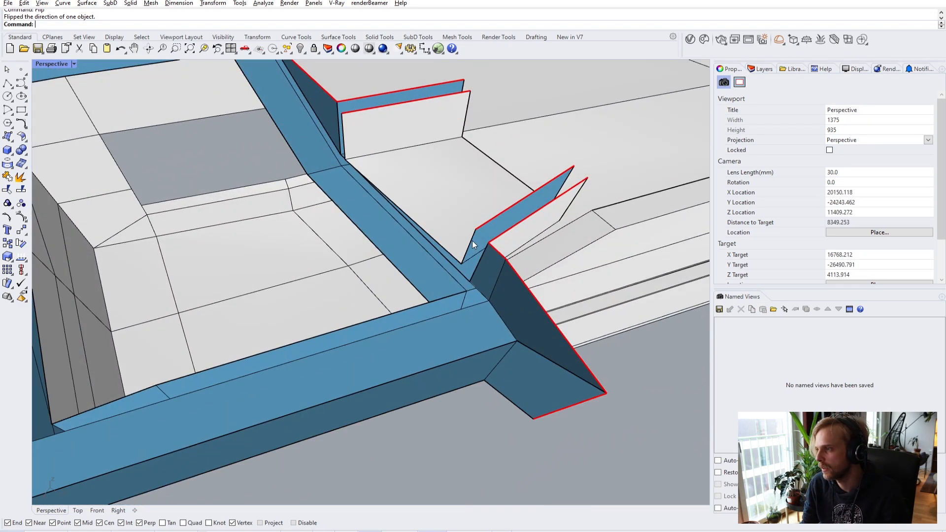
- Select the fin's edges, then raise the clipping plane's section cut back up
left_click(472, 242, "ctrl+shift")
left_click(428, 233, "ctrl+shift")
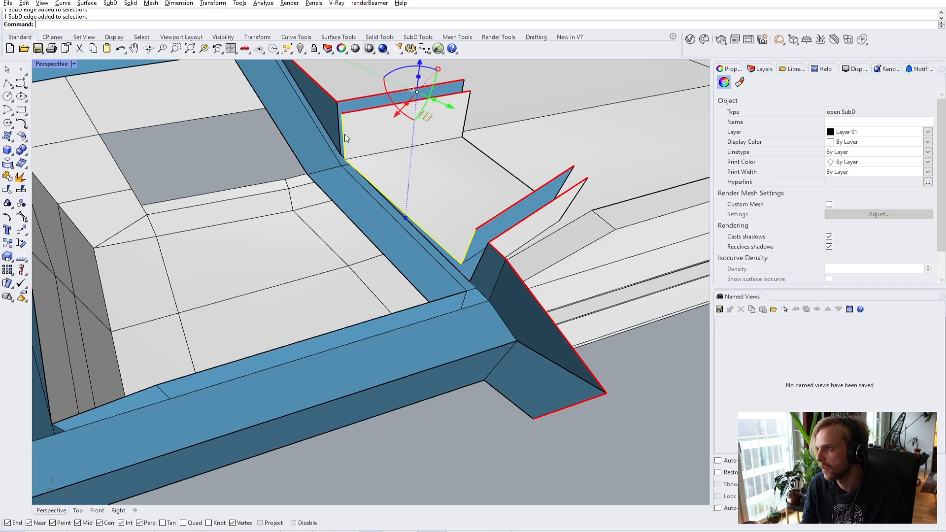
scroll(381, 128, "down", 2)
scroll(381, 128, "down", 2)
right_click_drag(380, 128, 404, 207)
scroll(404, 222, "down", 5)
key("Escape")
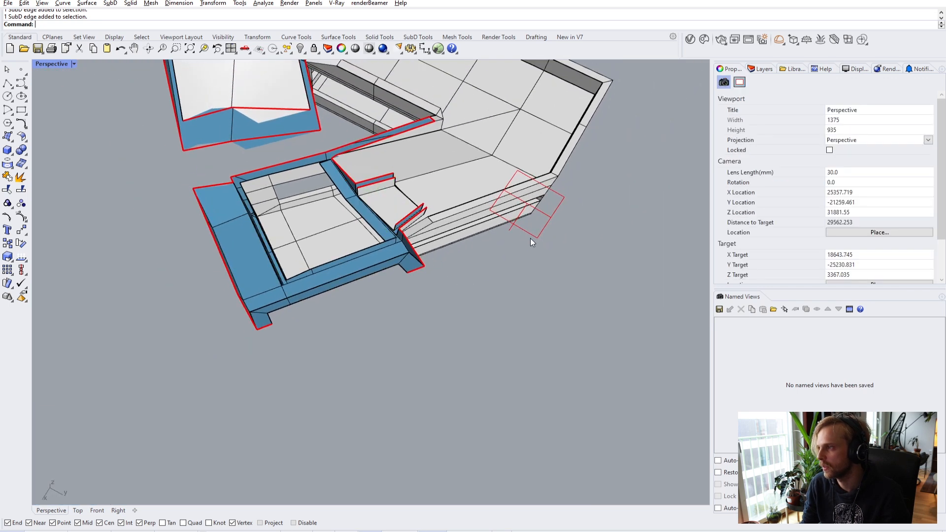
left_click(531, 238)
right_click_drag(532, 240, 519, 183)
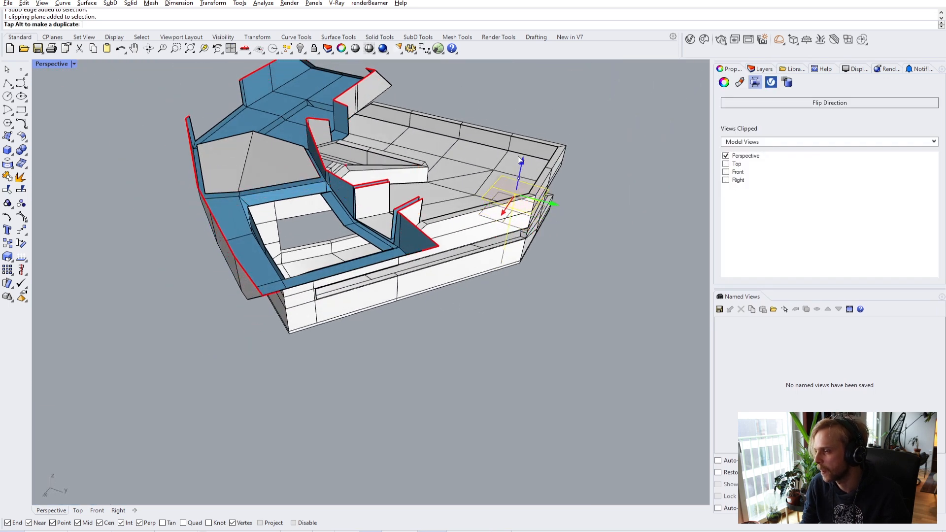
left_click_drag(526, 130, 538, 105)
right_click_drag(538, 105, 394, 140)
scroll(318, 188, "up", 10)
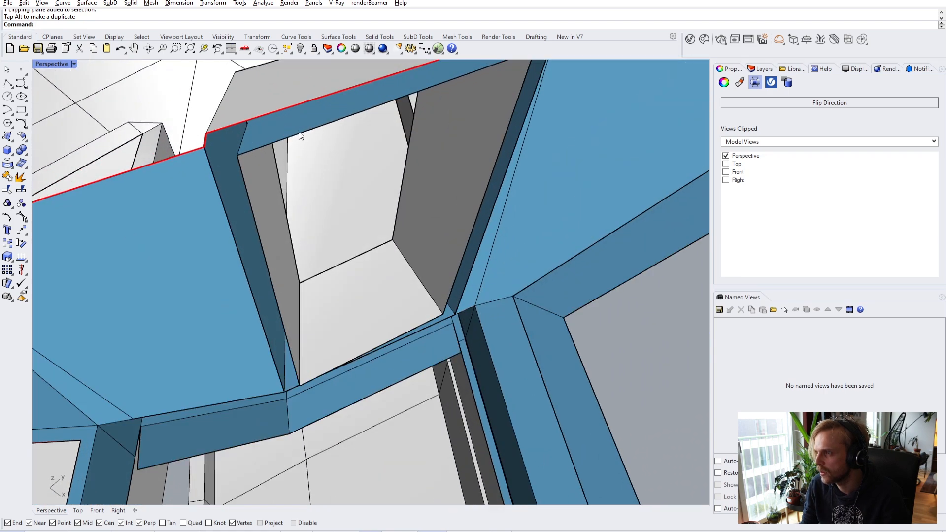
- Select the window opening's edge loop and drag it down and forward under the roof edge
left_click(300, 133)
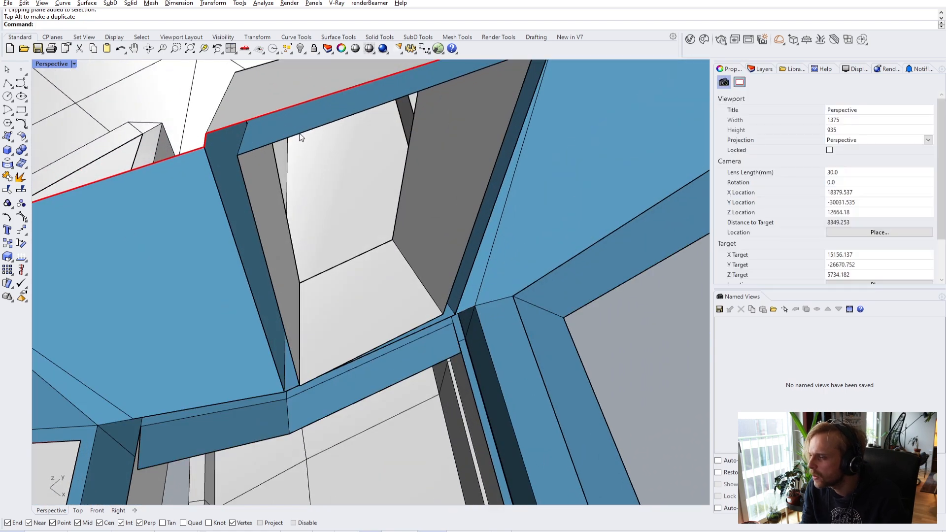
double_click(300, 133)
right_click_drag(300, 133, 383, 217)
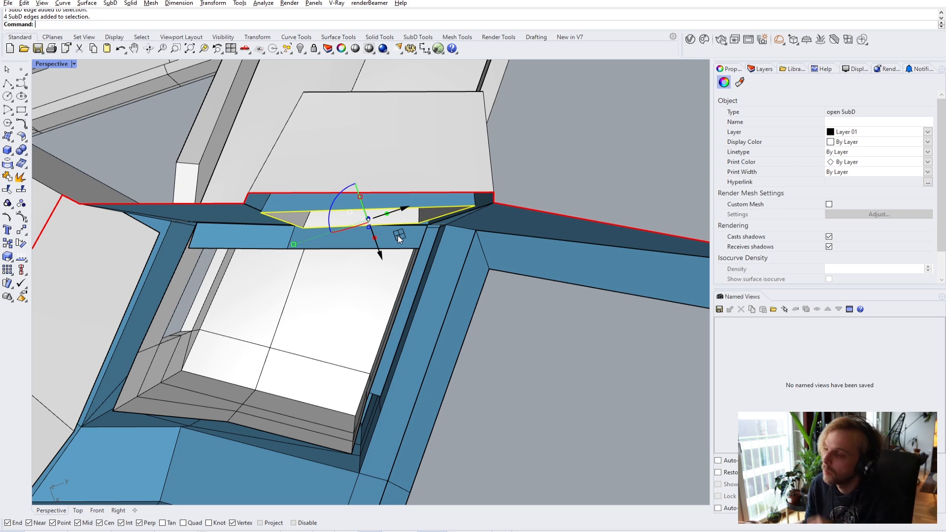
scroll(367, 224, "up", 5)
scroll(372, 213, "down", 2)
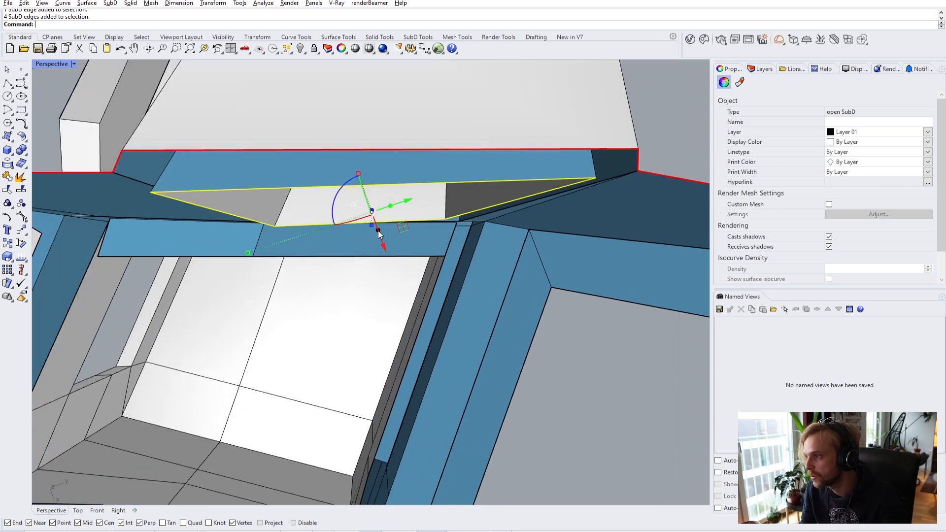
left_click_drag(378, 230, 403, 274)
right_click_drag(402, 274, 582, 406)
key("Escape")
right_click_drag(545, 359, 497, 303)
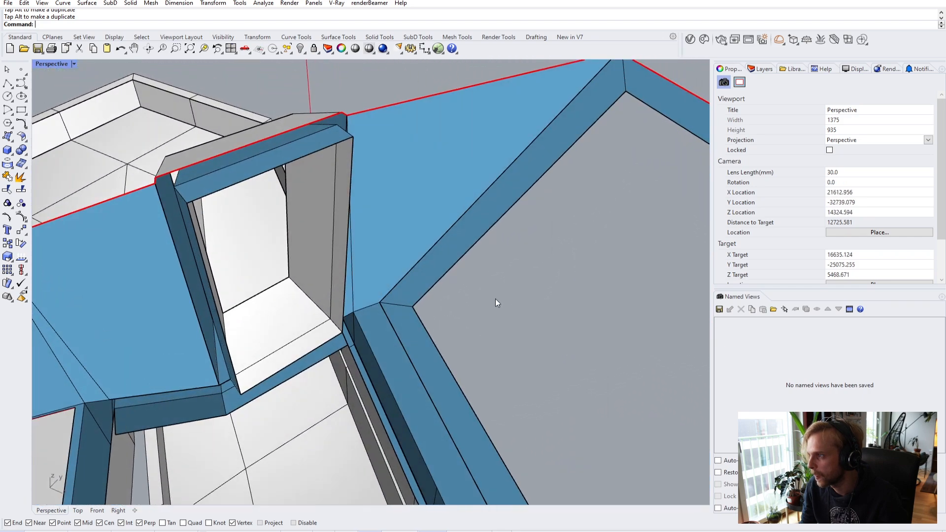
- Bridge the roof's inner edge to the window frame's vertical edge
left_click(507, 210, "ctrl+shift")
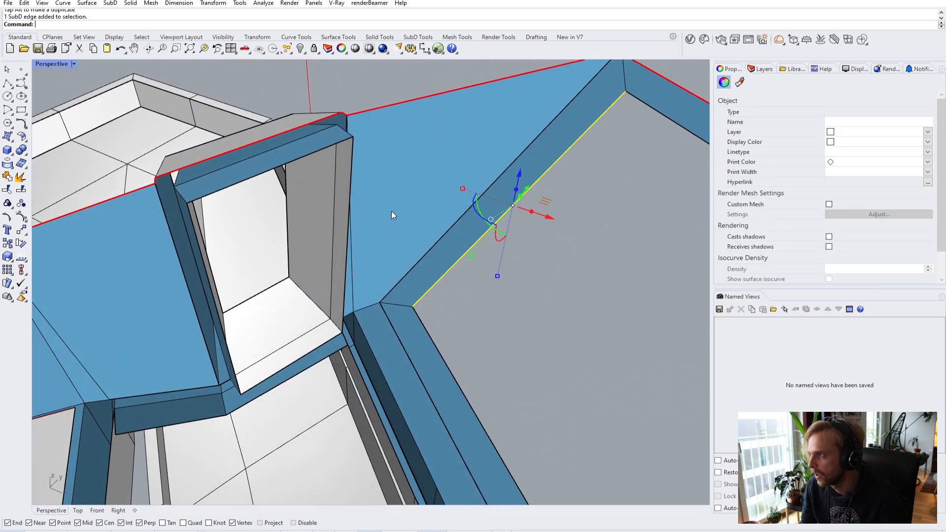
left_click(351, 194, "ctrl+shift")
right_click_drag(351, 195, 383, 208)
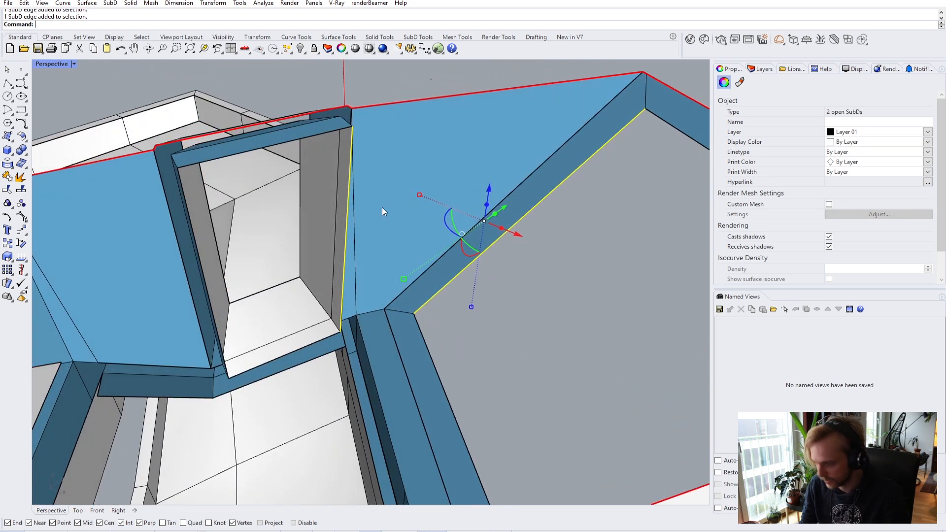
type("Bridge")
key("Return")
key("Return")
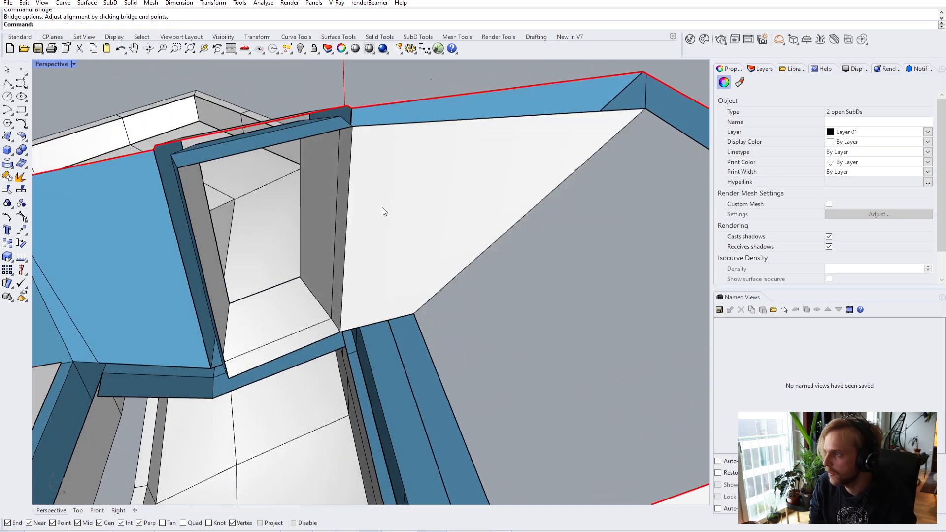
- Zoom into the frame's inner corner and select its thin face
right_click_drag(475, 255, 605, 252)
scroll(605, 252, "up", 5)
right_click_drag(483, 317, 284, 280)
left_click(345, 277)
mouse_move(346, 276)
right_mouse_down()
mouse_move(363, 299)
mouse_move(329, 317)
mouse_move(359, 277)
mouse_move(338, 284)
right_mouse_up()
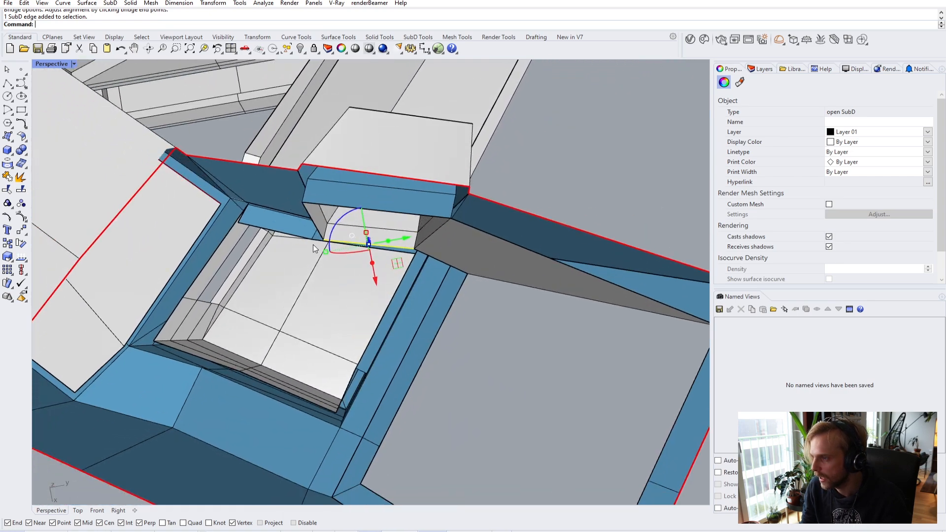
scroll(312, 251, "up", 3)
key("Escape")
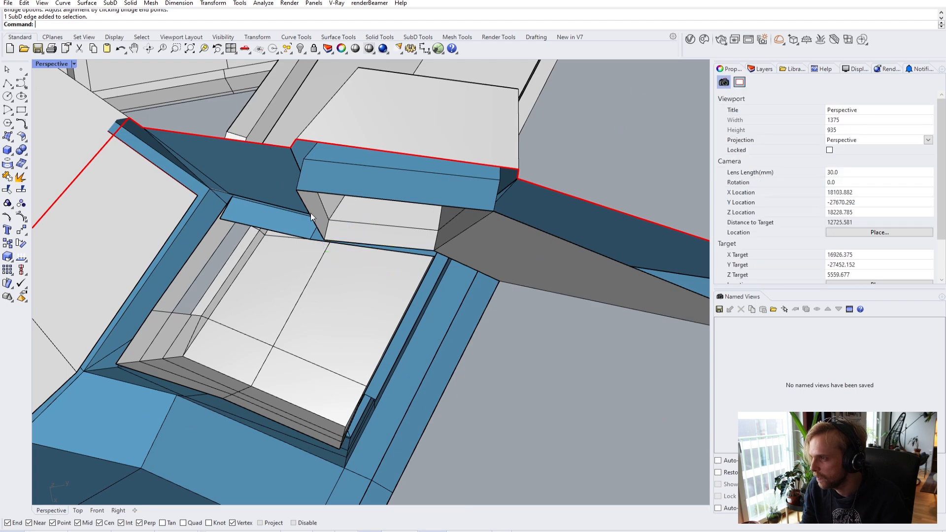
scroll(308, 209, "up", 5)
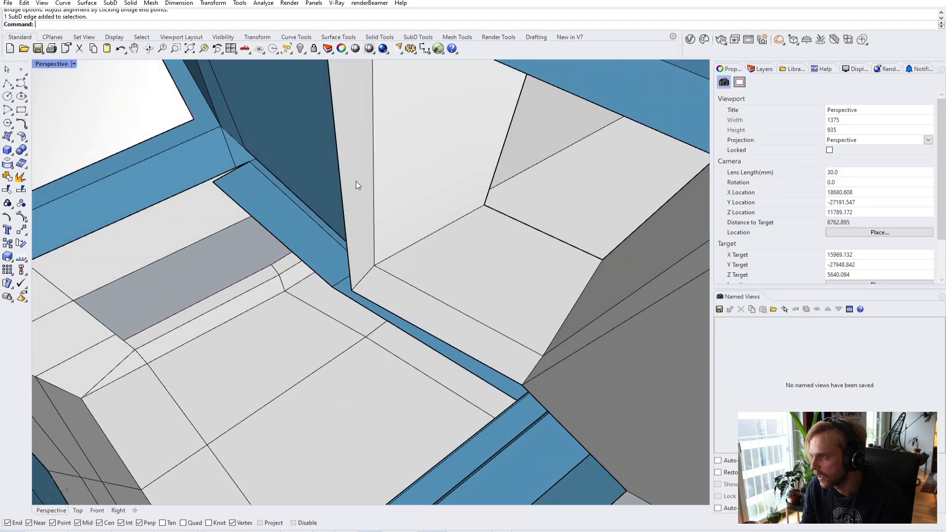
left_click(358, 185, "ctrl+shift")
right_click_drag(358, 185, 437, 215)
- Start a Move on the thin face, then cancel and return to earlier views of the opening
type("m")
key("Return")
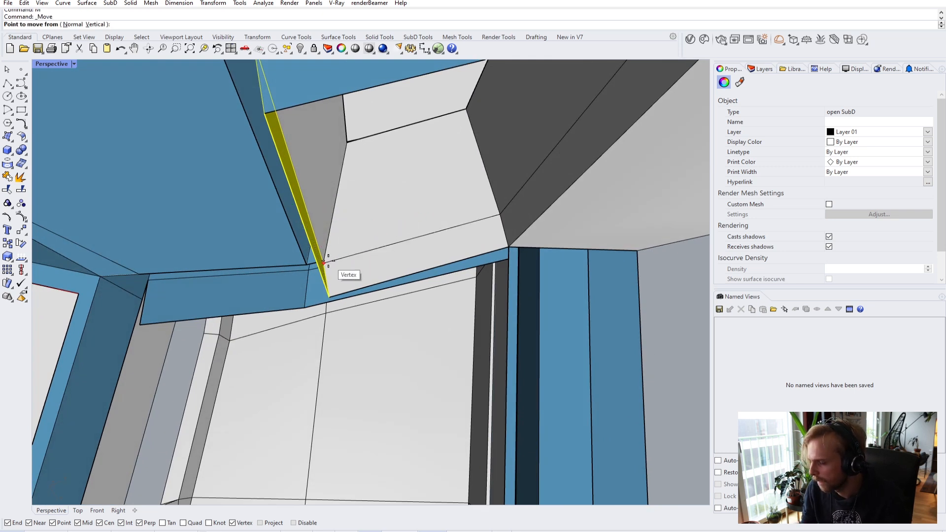
key("Escape")
key("Home")
key("Home")
key("Home")
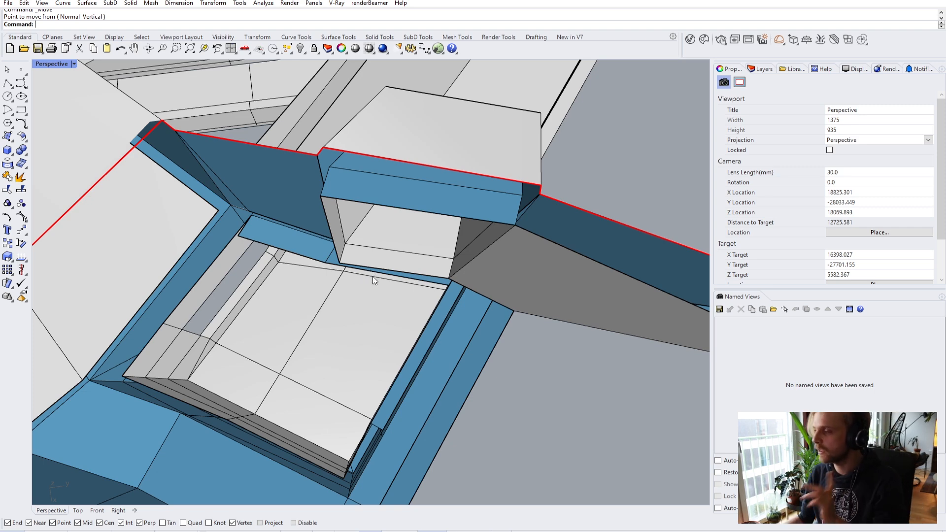
key("Home")
key("Home")
key("Home")
key("Home")
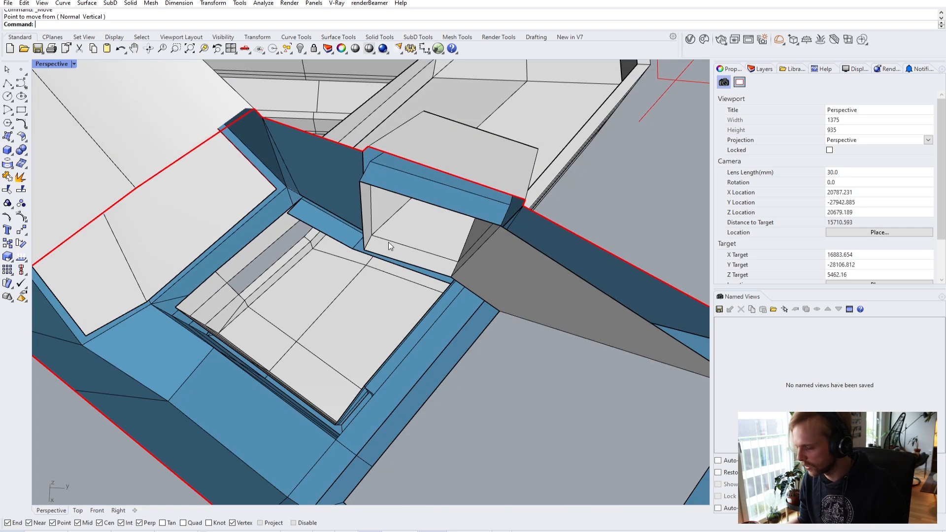
key("Home")
key("Home")
key("Home")
key("Home")
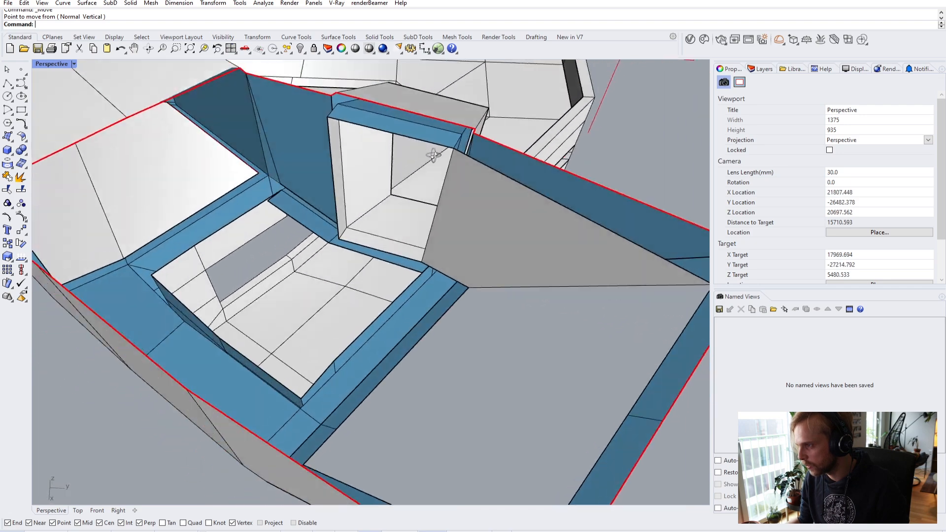
key("Home")
key("Home")
right_click_drag(363, 193, 228, 255)
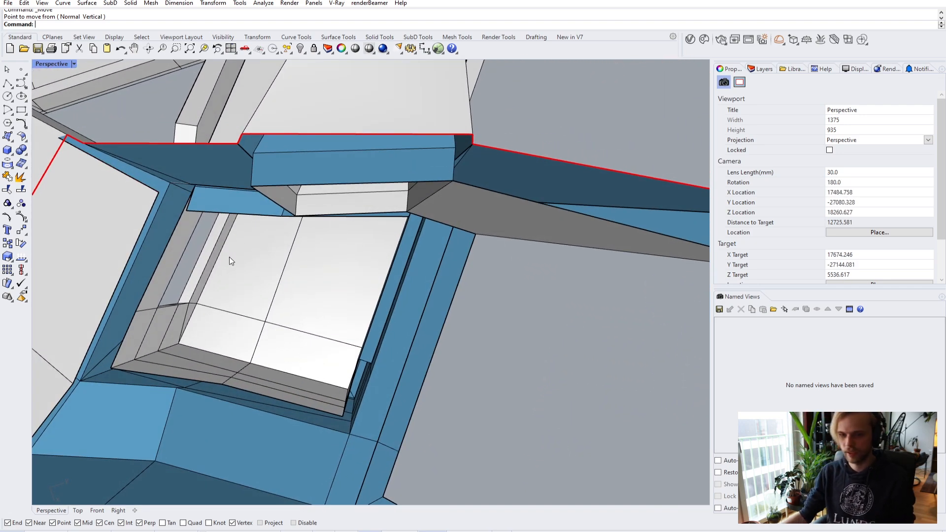
right_click_drag(243, 253, 443, 194)
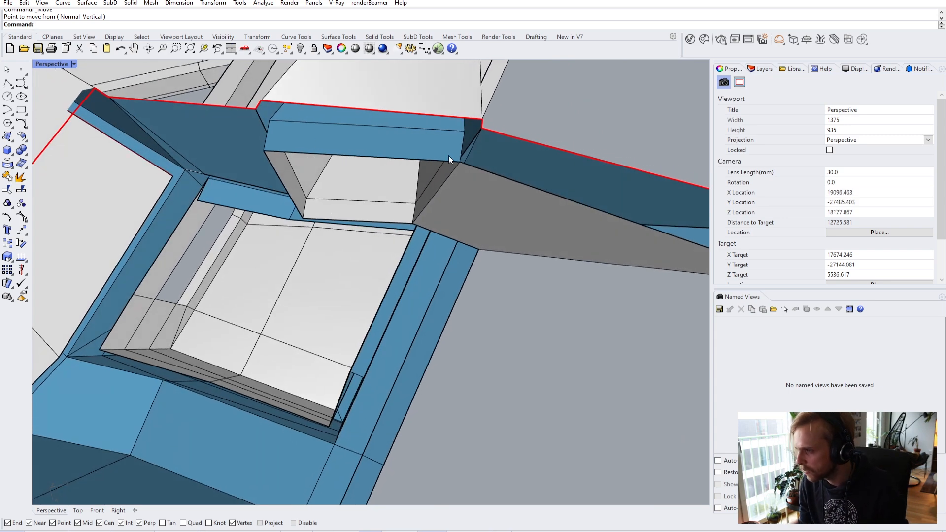
right_click_drag(377, 215, 334, 153)
- Drag the panel's edge down with the gumball to extend it into the opening
left_click(351, 155, "ctrl+shift")
left_click_drag(340, 166, 325, 282)
right_click_drag(326, 282, 340, 294)
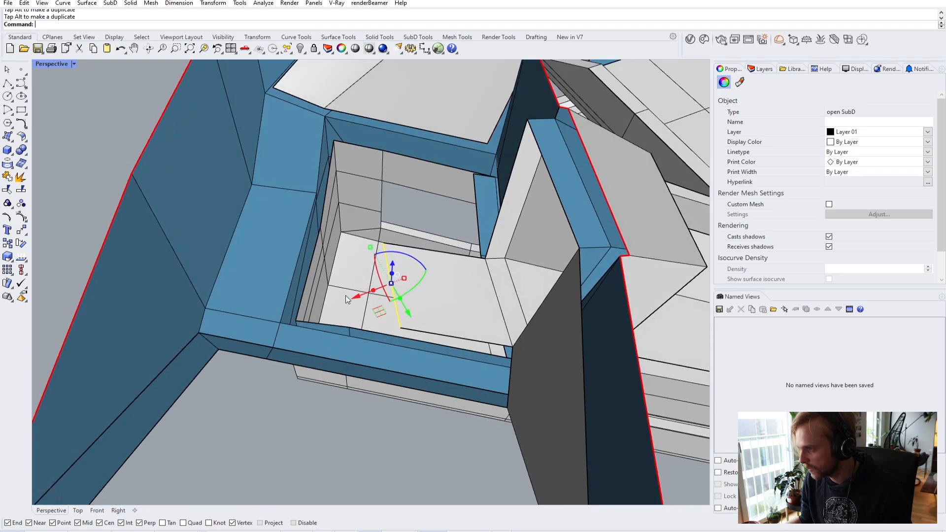
left_click_drag(379, 312, 283, 302)
right_click_drag(283, 302, 321, 315)
scroll(269, 260, "up", 5)
scroll(290, 263, "down", 5)
key("Escape")
- Snap the panel's two corner vertices onto the roof-edge point and the frame corner
scroll(295, 290, "up", 8)
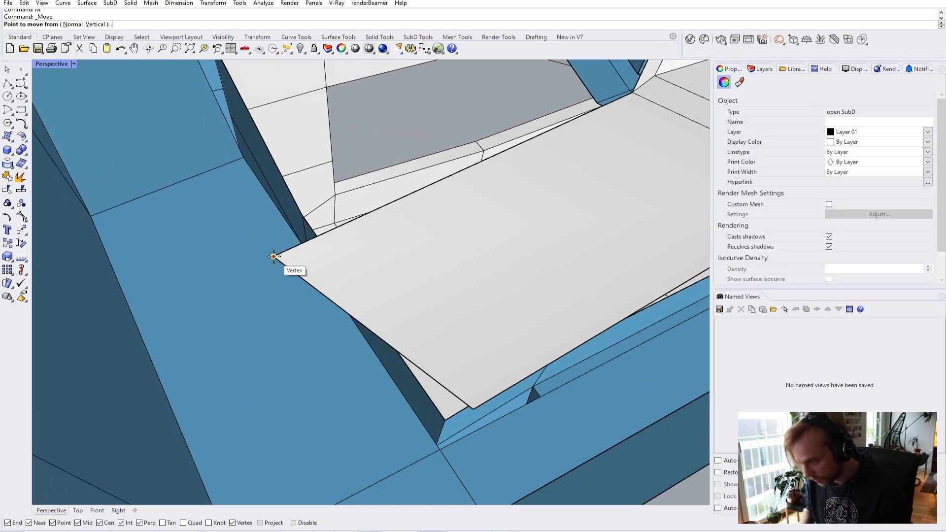
left_click(274, 256)
right_click_drag(313, 250, 945, 271)
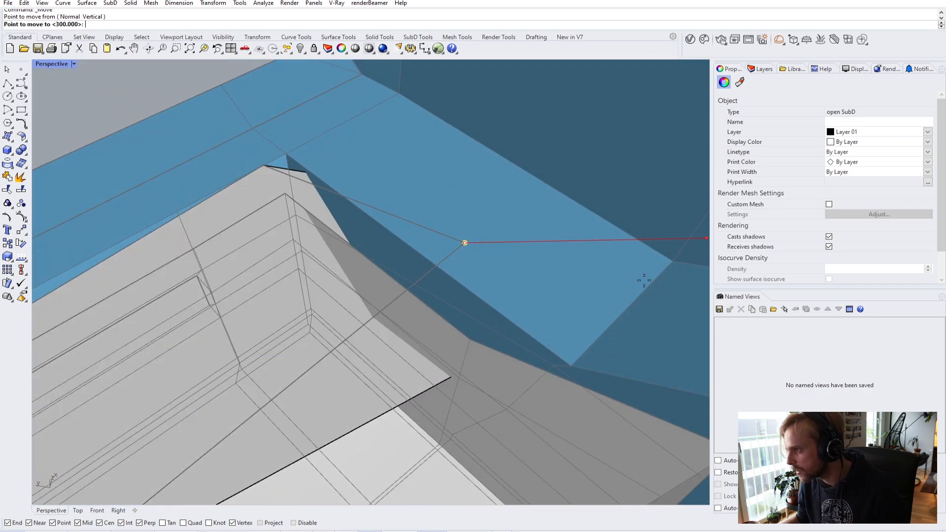
left_click(461, 284)
key("Escape")
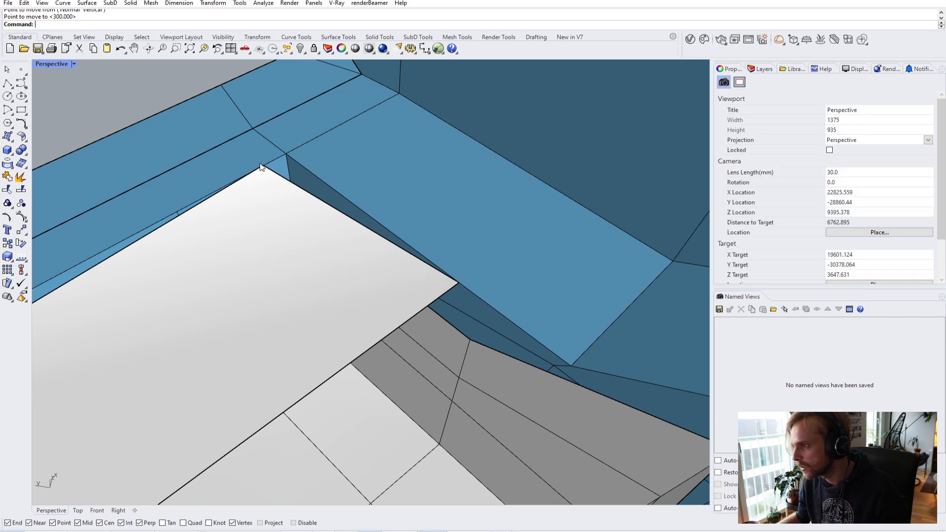
left_click(264, 167)
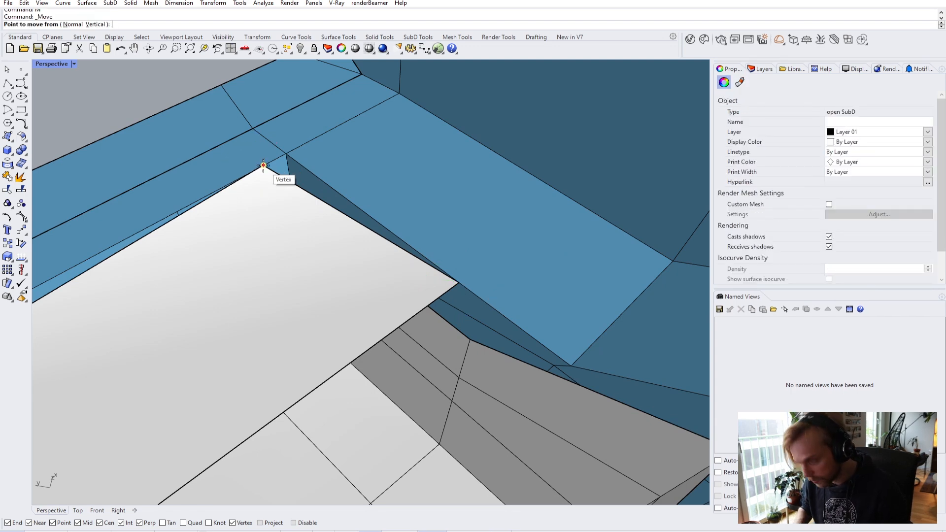
left_click_drag(264, 165, 286, 154)
key("Escape")
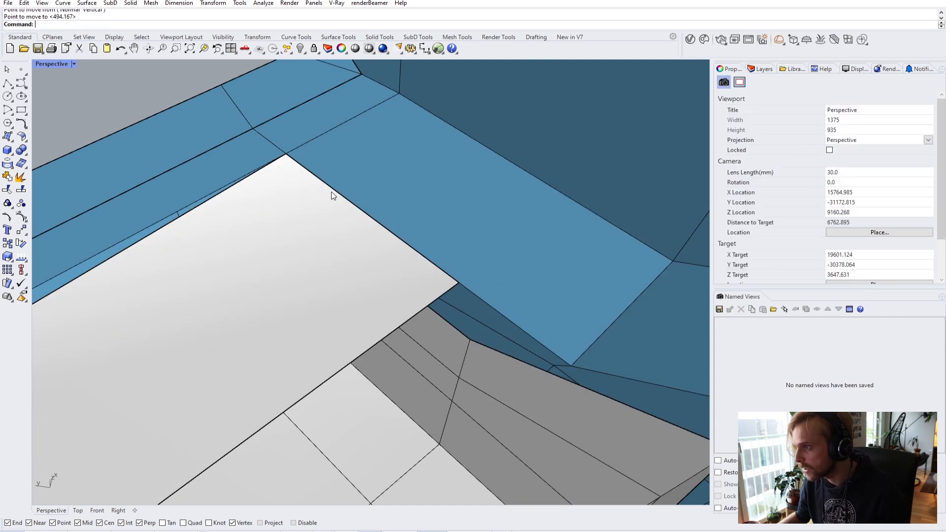
- Move the panel's top edge by the typed gumball distance
left_click(345, 196)
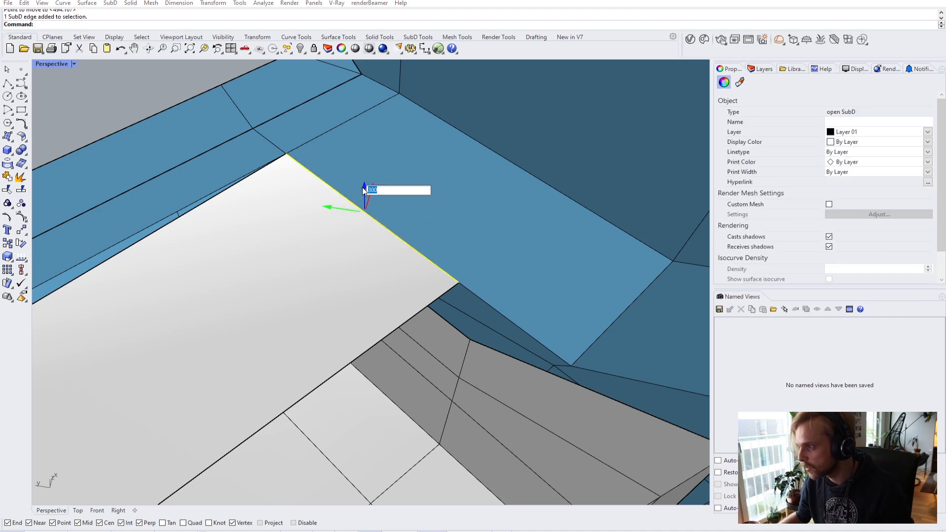
key("Return")
key("Escape")
right_click_drag(363, 187, 403, 253)
scroll(459, 191, "up", 2)
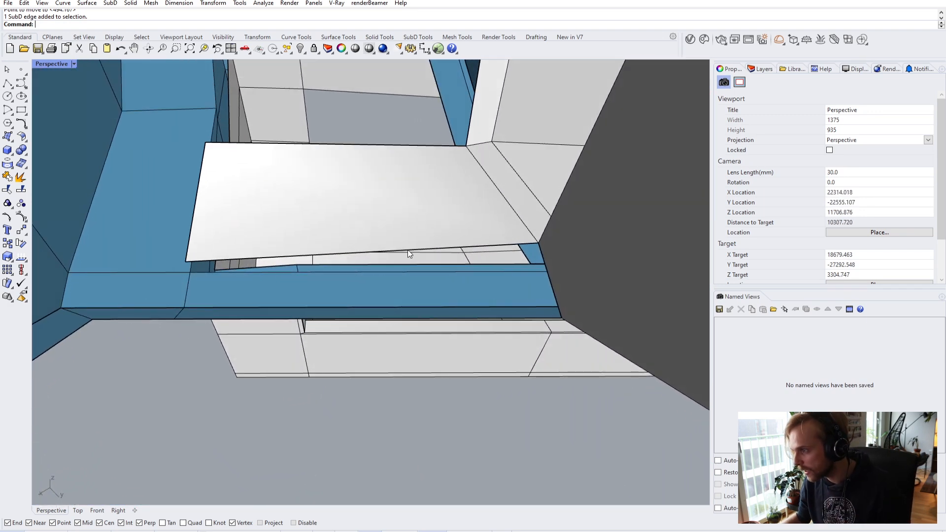
right_click_drag(445, 323, 465, 270)
- Bridge the gap below the white panel and accept the bridge options
left_click(468, 273, "ctrl+shift")
key("Return")
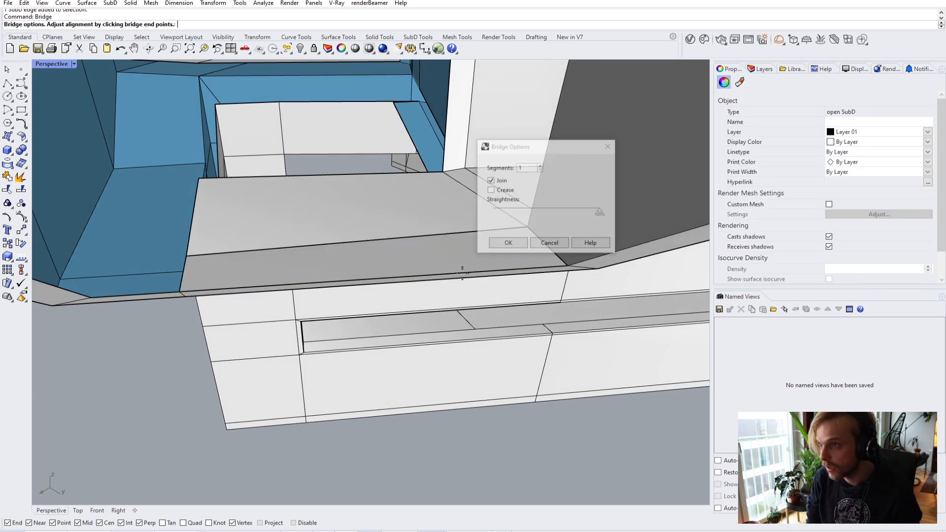
left_click(538, 242)
right_click_drag(372, 251, 352, 299)
scroll(300, 257, "down", 4)
- Select the white block's top edge and its adjacent edge
left_click(296, 302, "ctrl+shift")
left_click(215, 309, "ctrl+shift")
right_click_drag(217, 308, 334, 321)
scroll(401, 282, "down", 5)
scroll(255, 349, "up", 3)
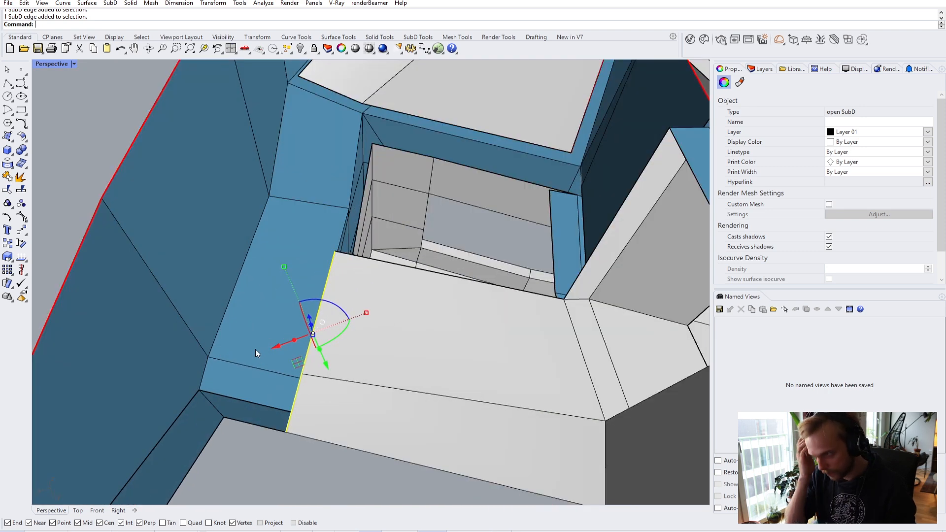
key("Escape")
key("Escape")
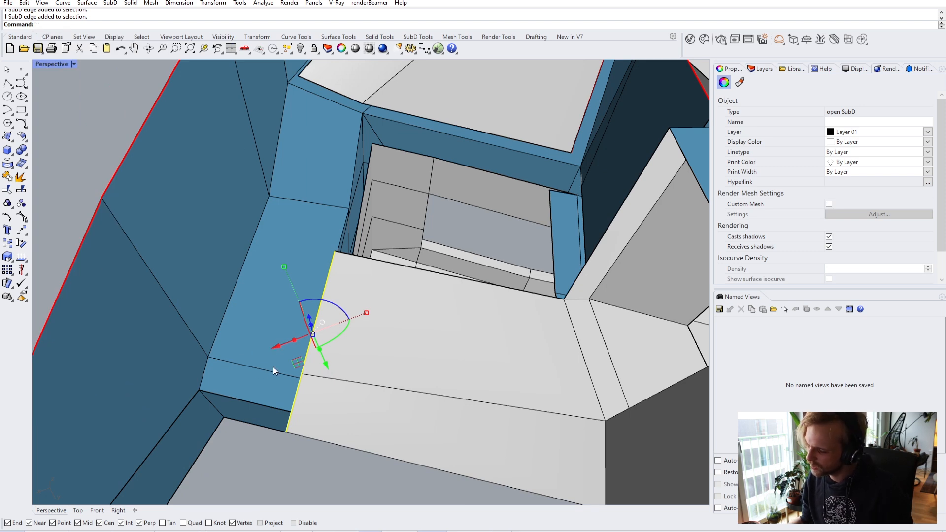
- Move the block's side edge from its vertex onto the blue frame edge's midpoint
left_click_drag(293, 343, 206, 357)
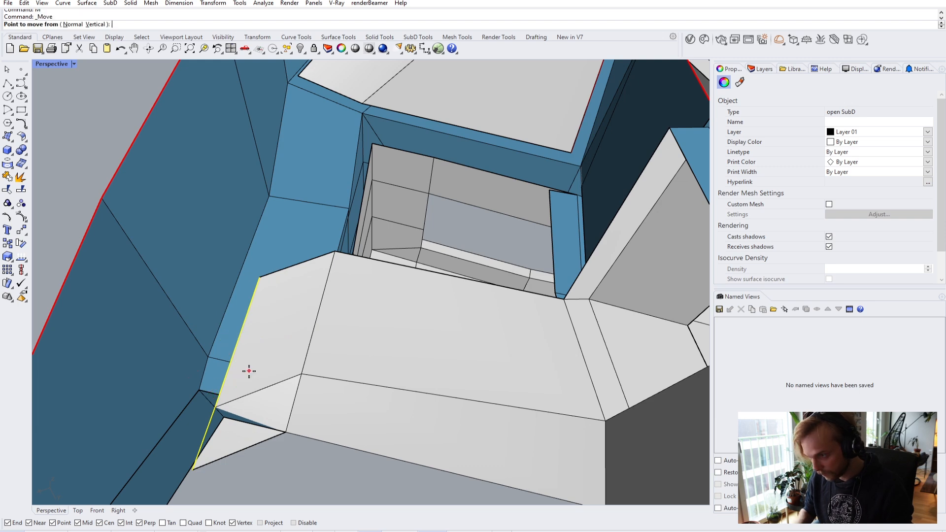
left_click(194, 469)
scroll(192, 458, "up", 5)
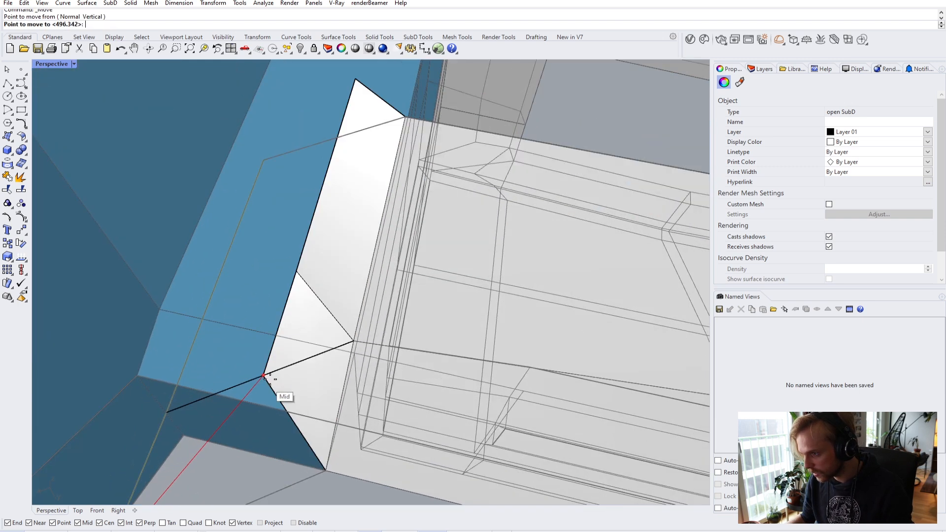
left_click(183, 436)
scroll(203, 424, "down", 5)
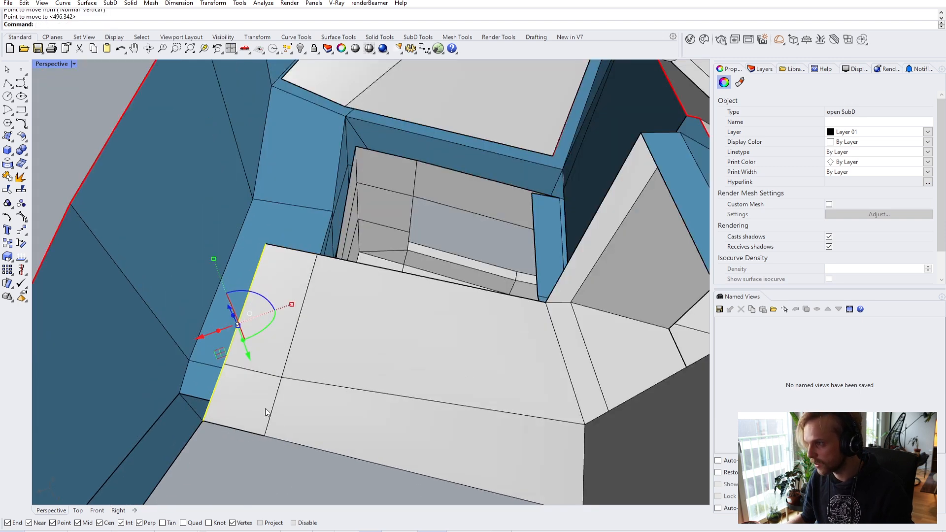
right_click_drag(236, 458, 138, 437)
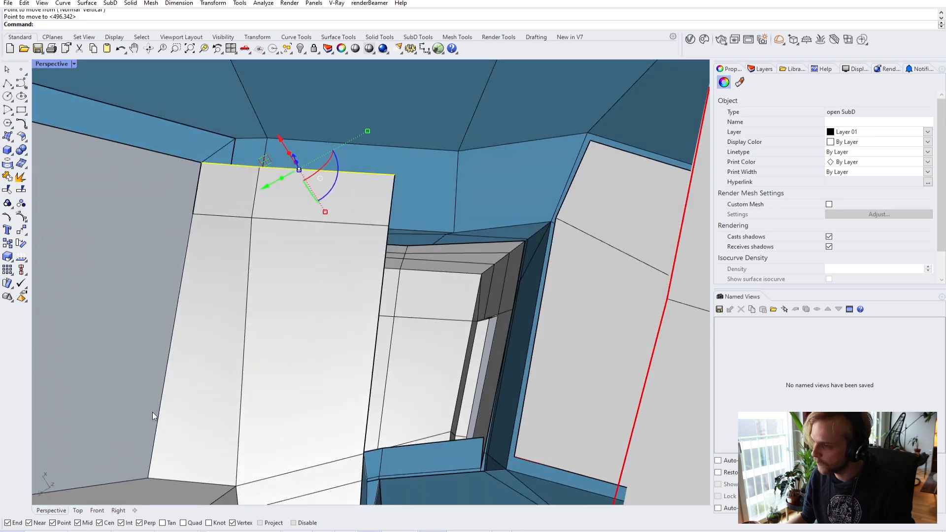
left_click(158, 300)
right_click_drag(163, 294, 279, 280)
- Measure a distance along the frame with the Distance command
right_click_drag(175, 286, 297, 312, "shift")
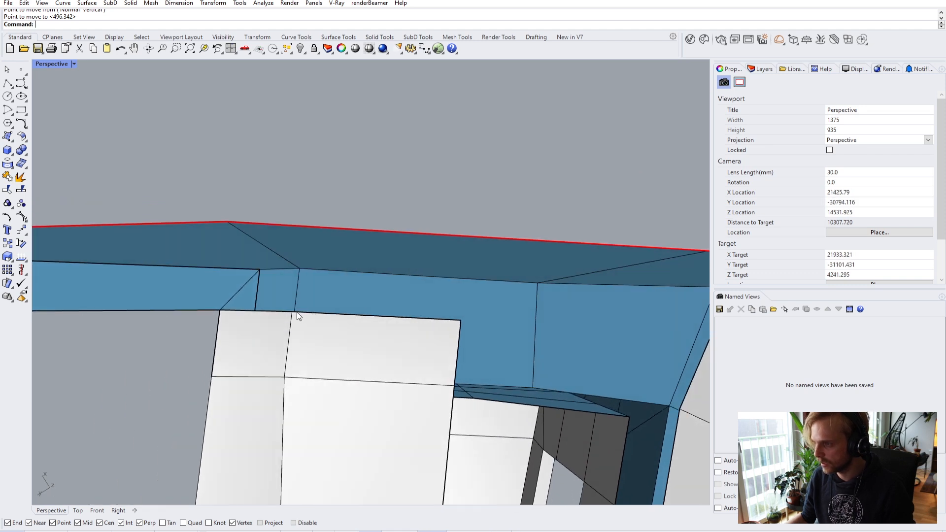
type("Distance")
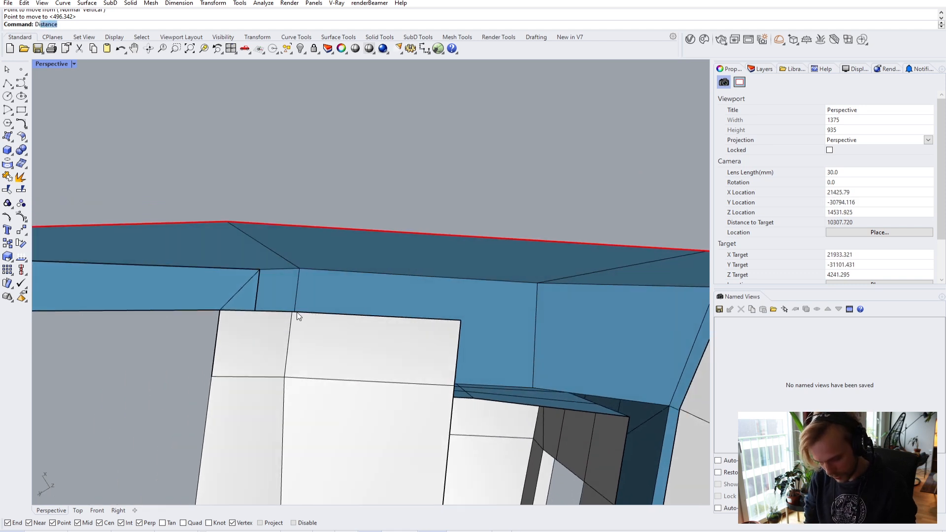
key("Return")
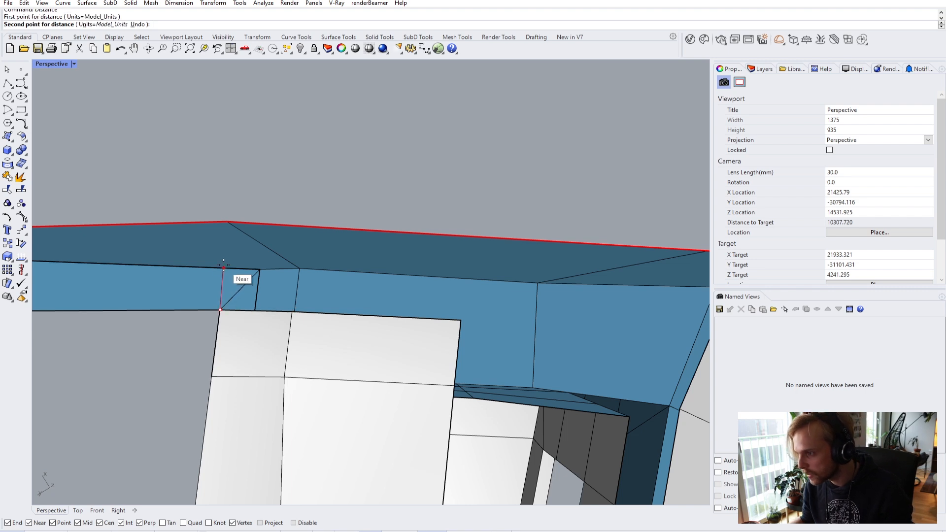
right_click_drag(225, 268, 330, 339)
scroll(329, 339, "up", 3)
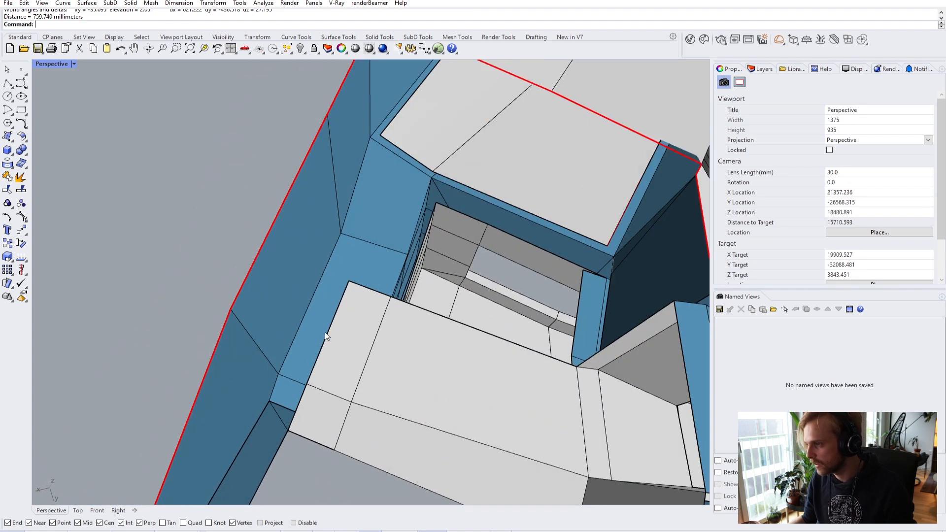
- Move the white block's edge from one vertex onto the target wall vertex
left_click(326, 336, "ctrl+shift")
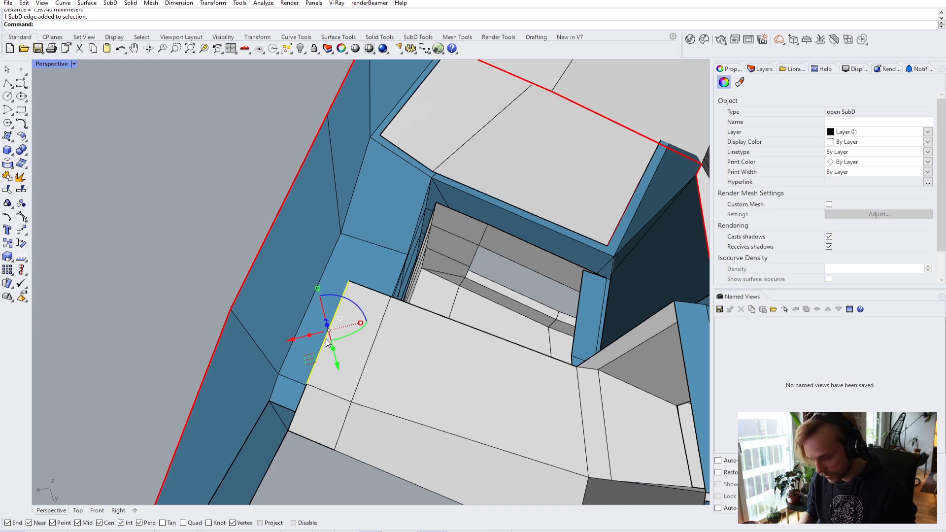
type("m")
key("Return")
left_click(301, 384)
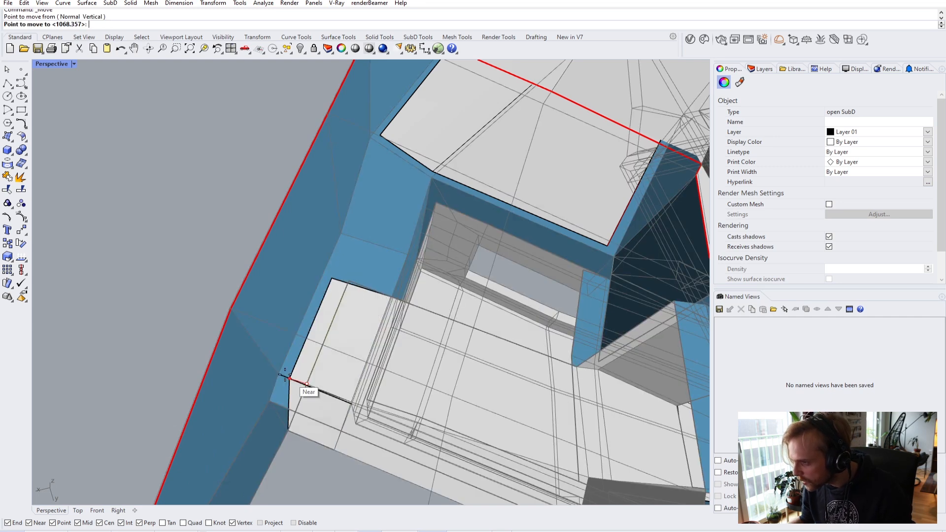
left_click(285, 376)
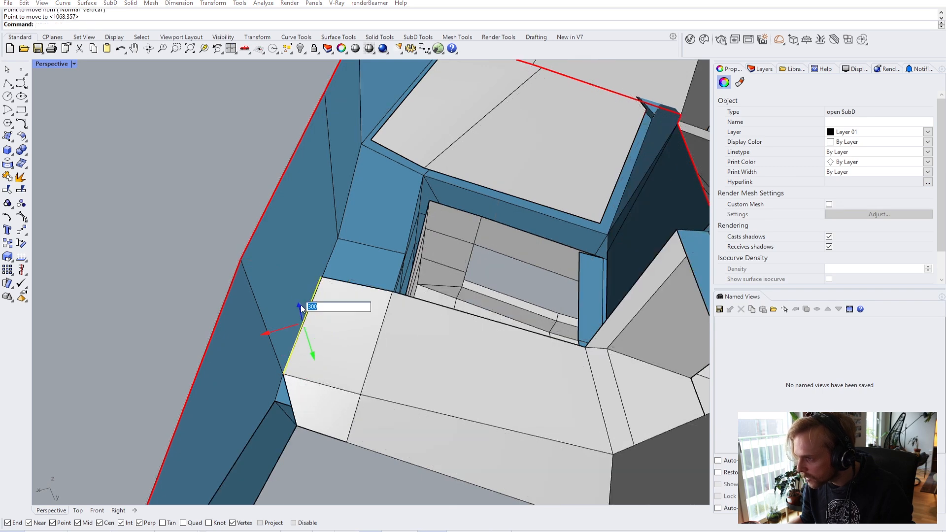
key("Escape")
- Move the second edge a further 300 units toward the blue wall from its corner vertex
right_click_drag(302, 310, 336, 265)
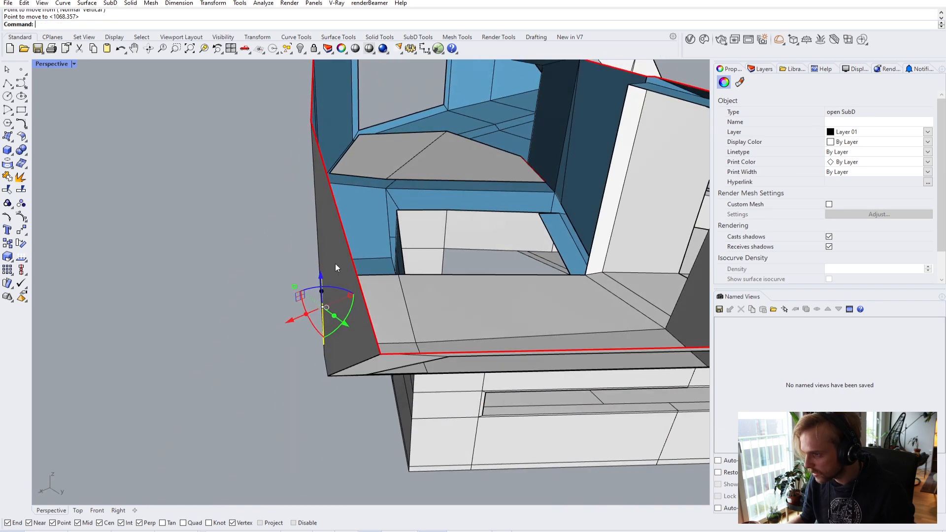
scroll(330, 361, "up", 5)
right_click_drag(330, 361, 294, 320)
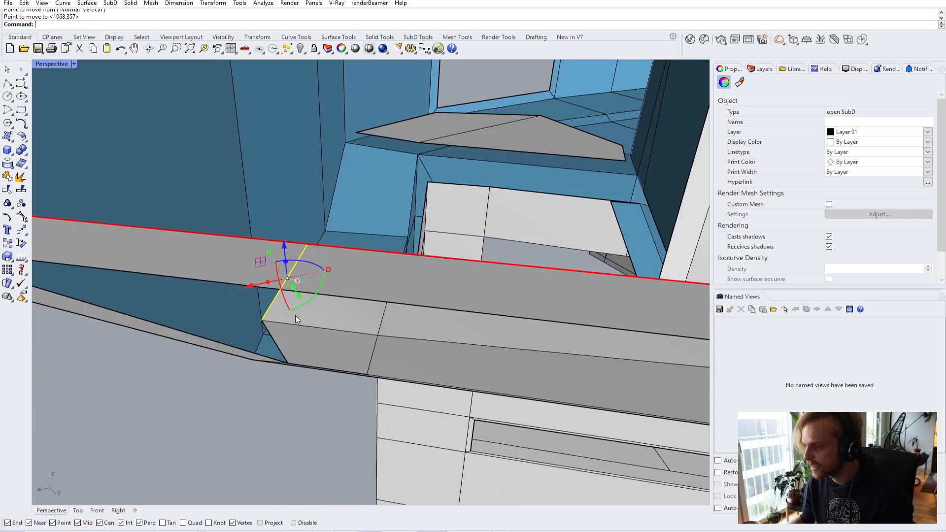
right_click_drag(343, 261, 291, 345)
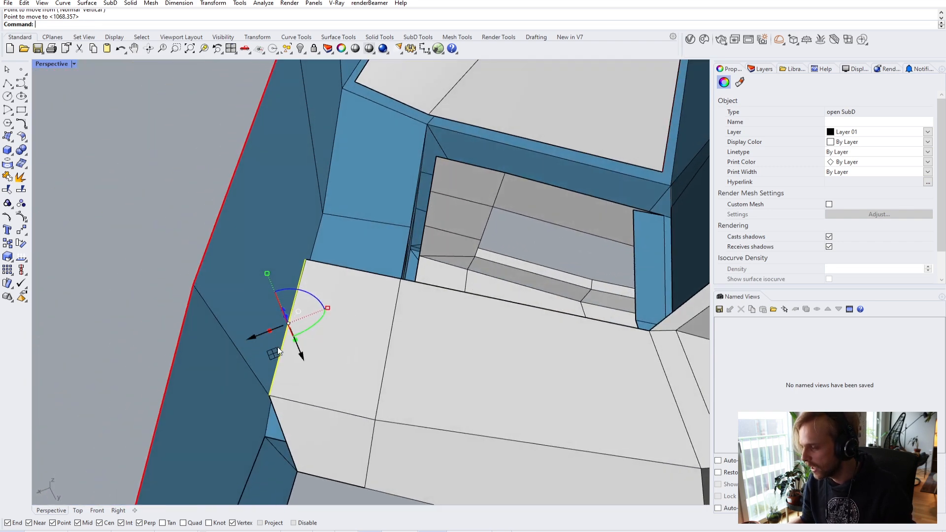
left_click(270, 396)
right_click_drag(374, 420, 332, 404)
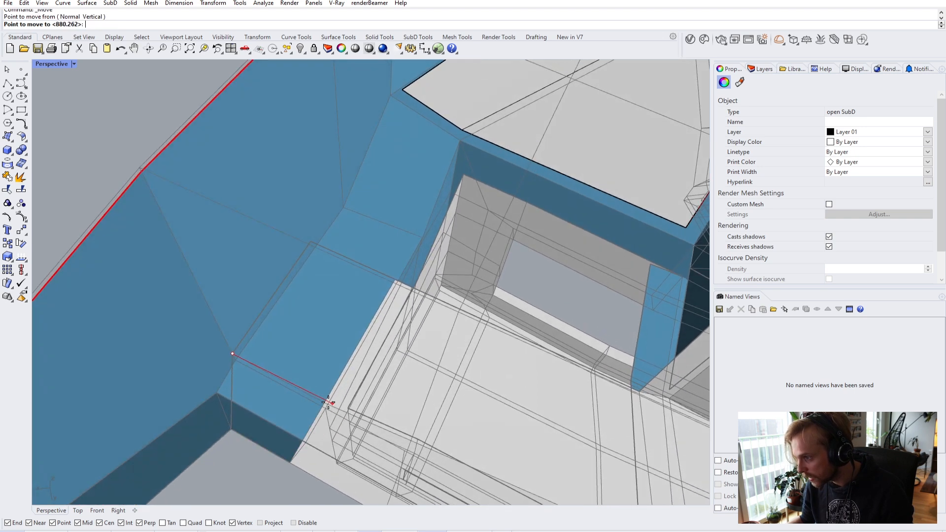
type("300")
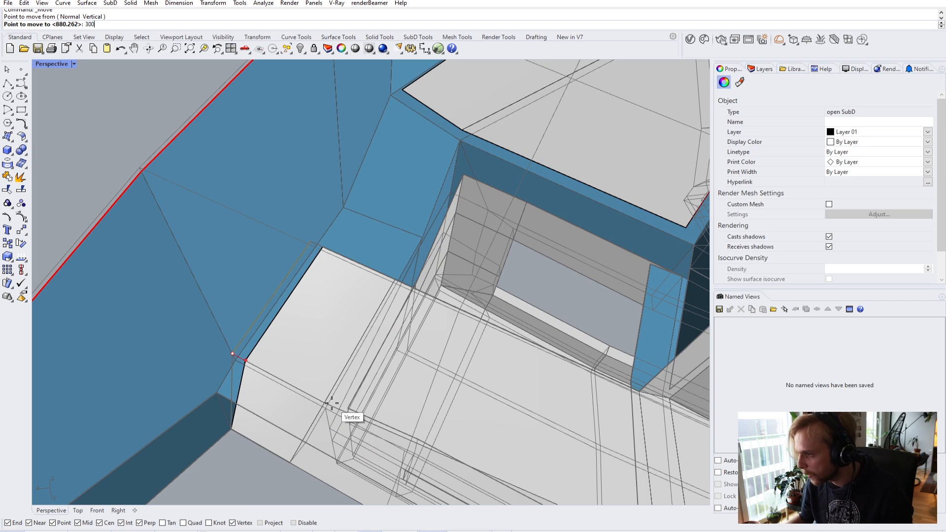
key("Return")
right_click_drag(291, 297, 389, 189)
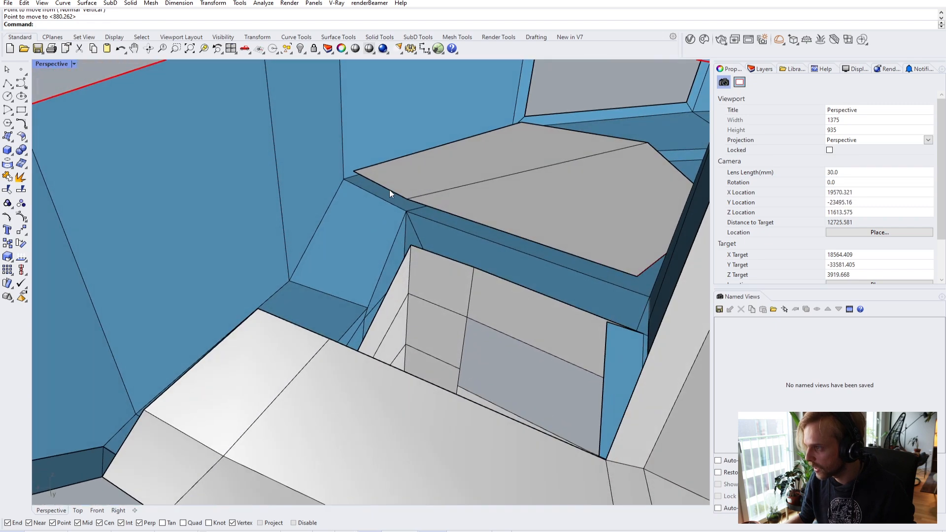
- Bridge the two open SubD edges with a one-segment joined face, then show SubDs flat
left_click(390, 189, "ctrl+shift")
right_click_drag(317, 301, 245, 367)
left_click(259, 273, "ctrl+shift")
right_click_drag(260, 273, 303, 274)
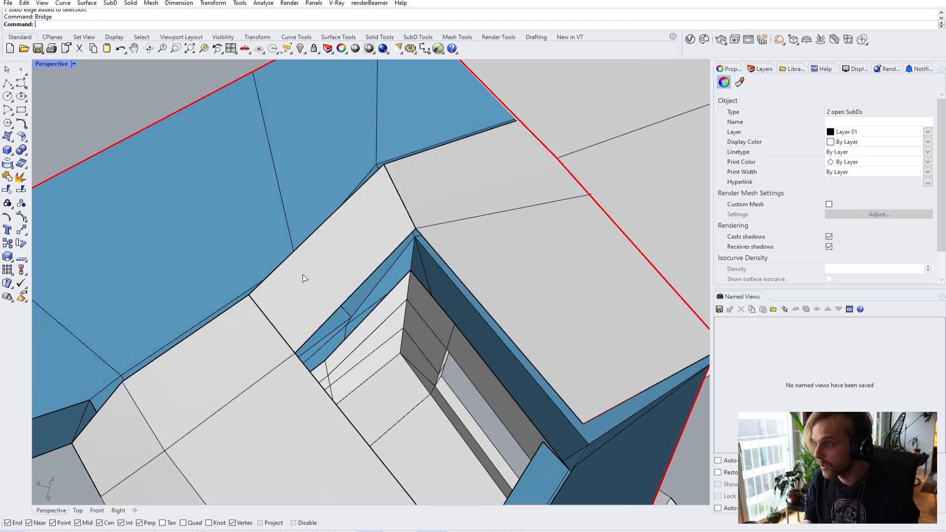
right_click_drag(359, 252, 326, 268)
scroll(322, 270, "up", 5)
right_click_drag(369, 325, 343, 297)
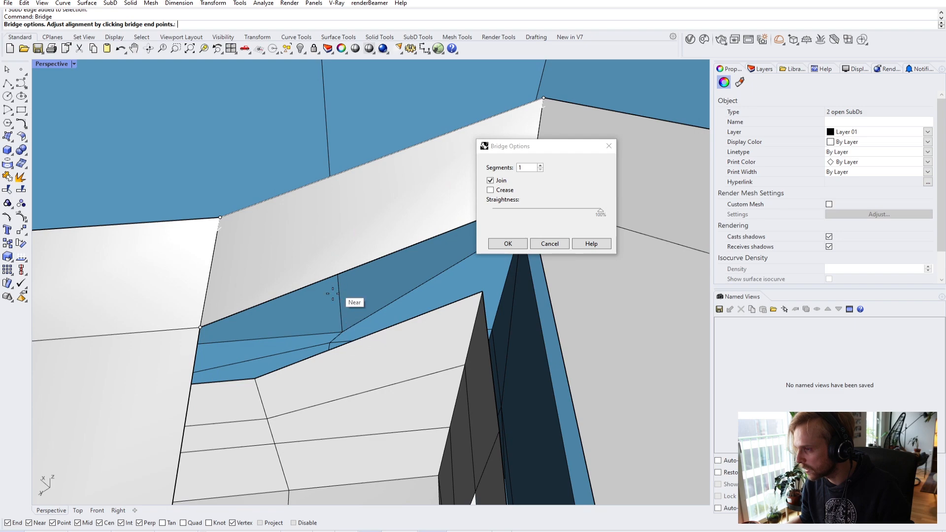
left_click(501, 243)
right_click_drag(488, 254, 476, 215)
key("Tab")
key("Tab")
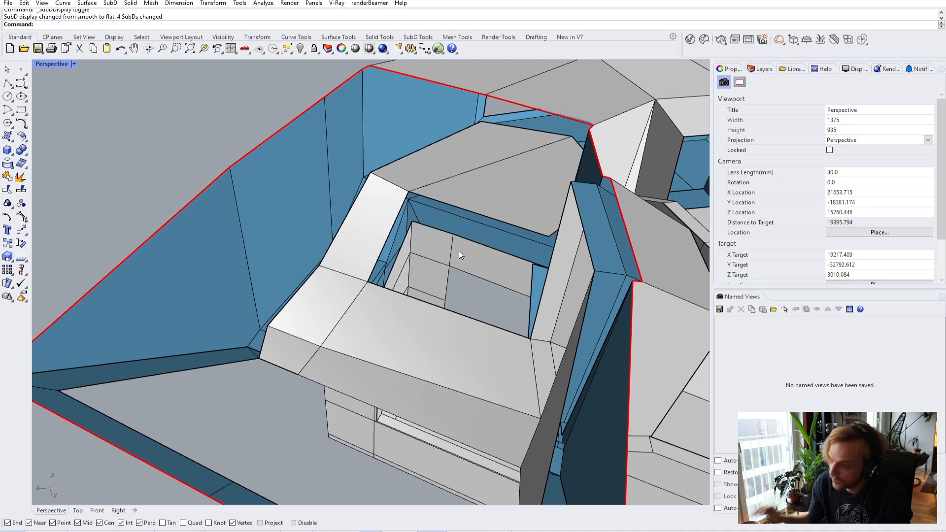
- Orbit and zoom in on the blue beam's lower rim corner
right_click_drag(430, 252, 357, 296)
scroll(263, 199, "up", 5)
right_click_drag(262, 199, 452, 258)
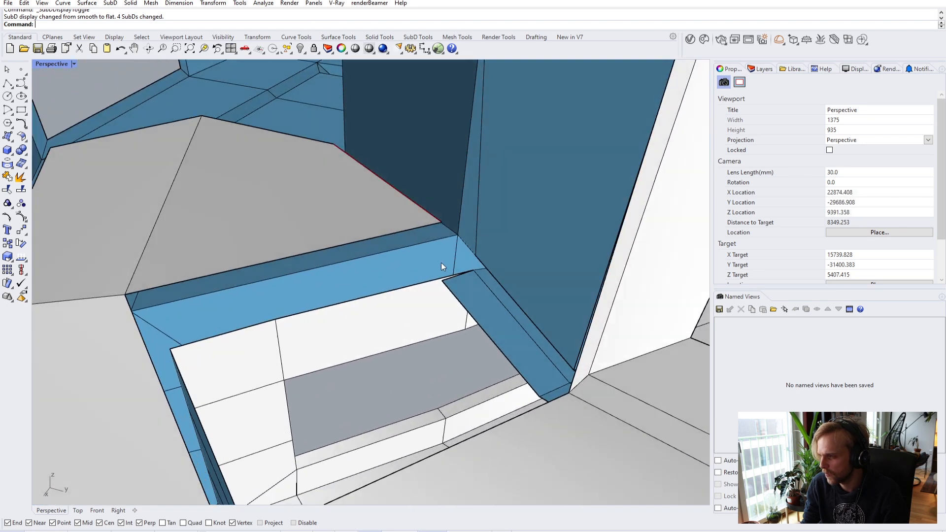
scroll(457, 300, "up", 3)
right_click_drag(452, 295, 459, 330)
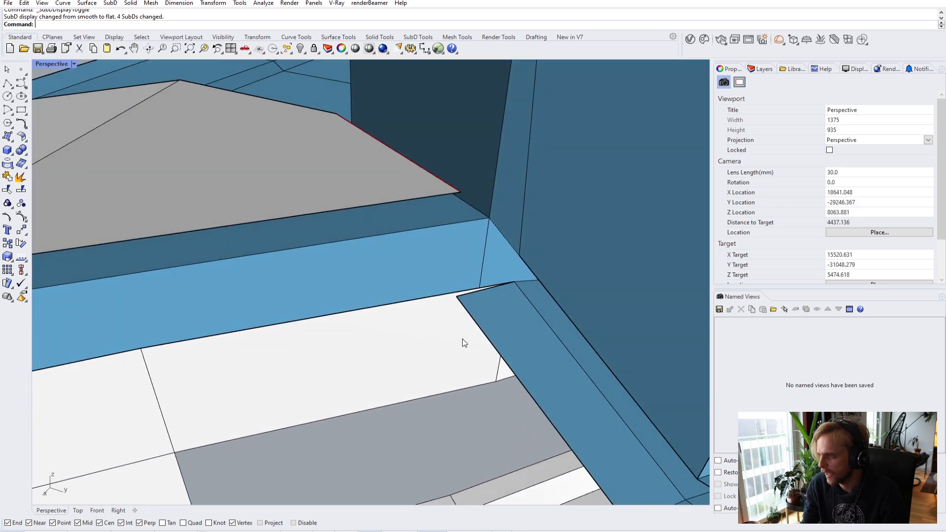
scroll(468, 315, "down", 5)
scroll(483, 339, "up", 3)
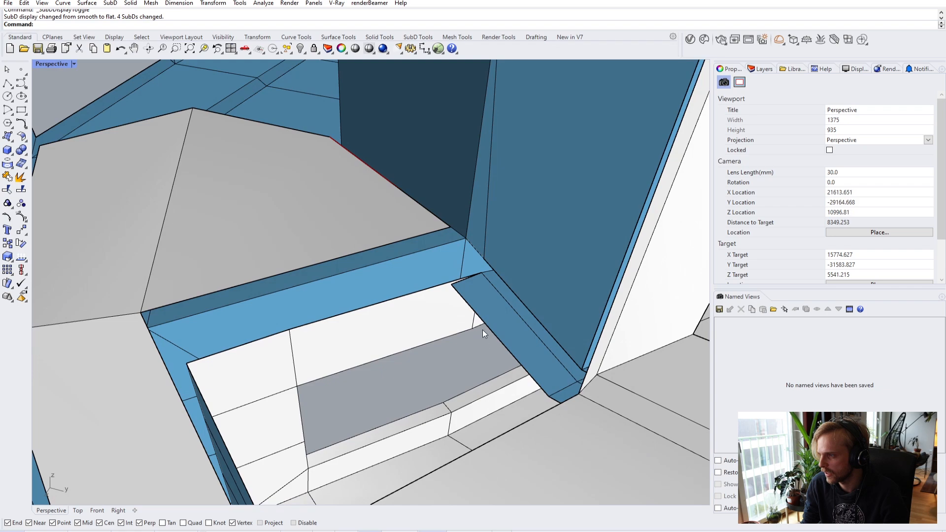
right_click_drag(458, 294, 353, 297)
scroll(351, 280, "up", 2)
scroll(350, 280, "up", 8)
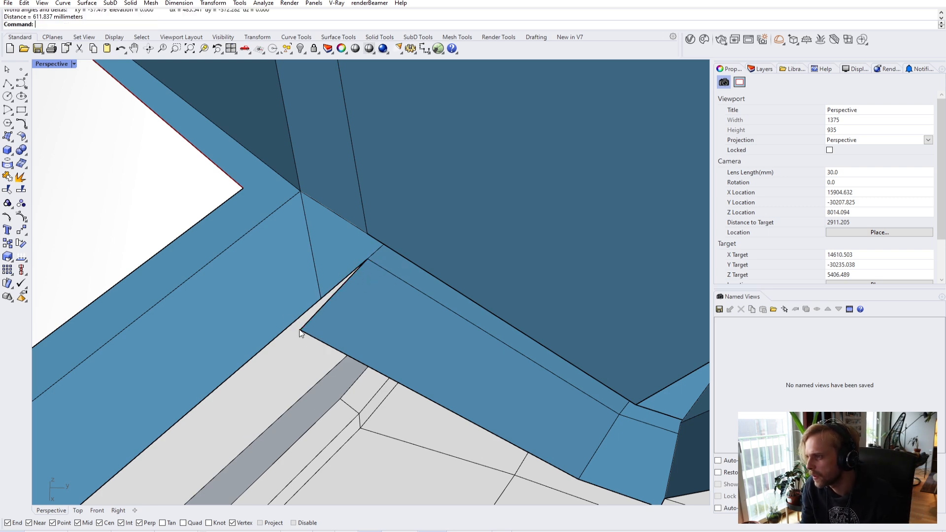
scroll(299, 329, "down", 8)
right_click_drag(300, 329, 581, 265)
scroll(410, 265, "up", 4)
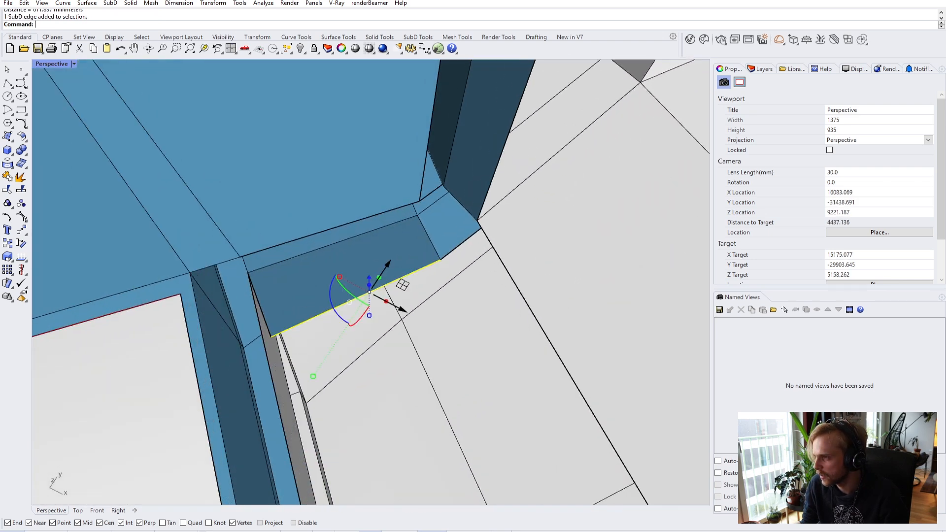
- Move the blue beam's lower edge 300 mm from its vertex to meet the corner
left_click(426, 266, "ctrl+shift")
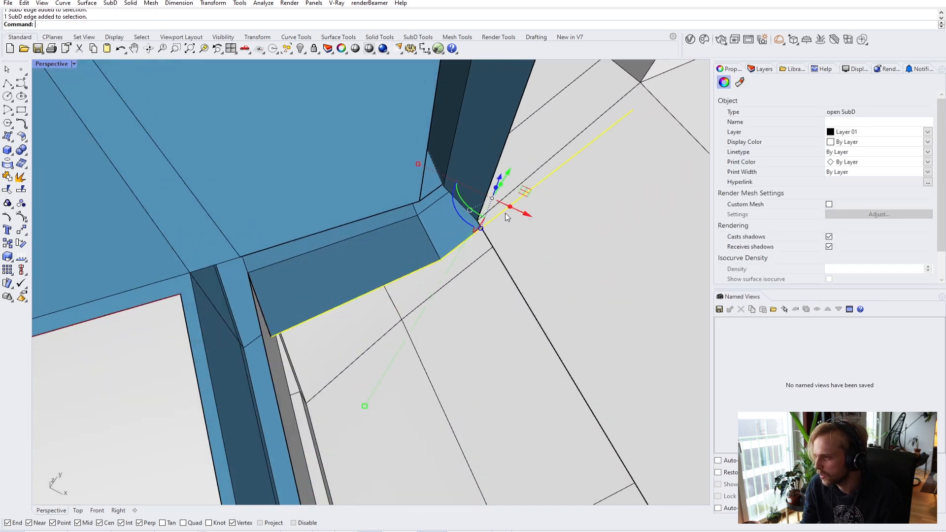
type("m")
key("Return")
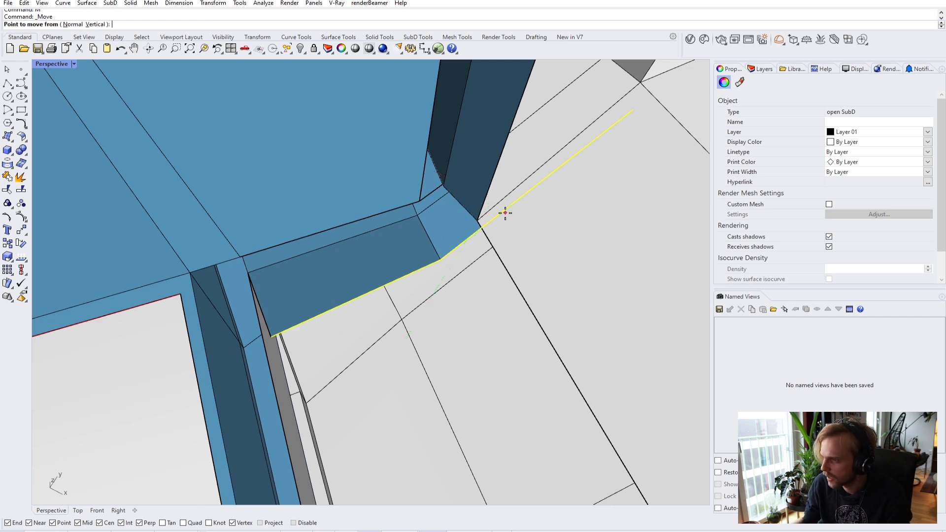
left_click(438, 260)
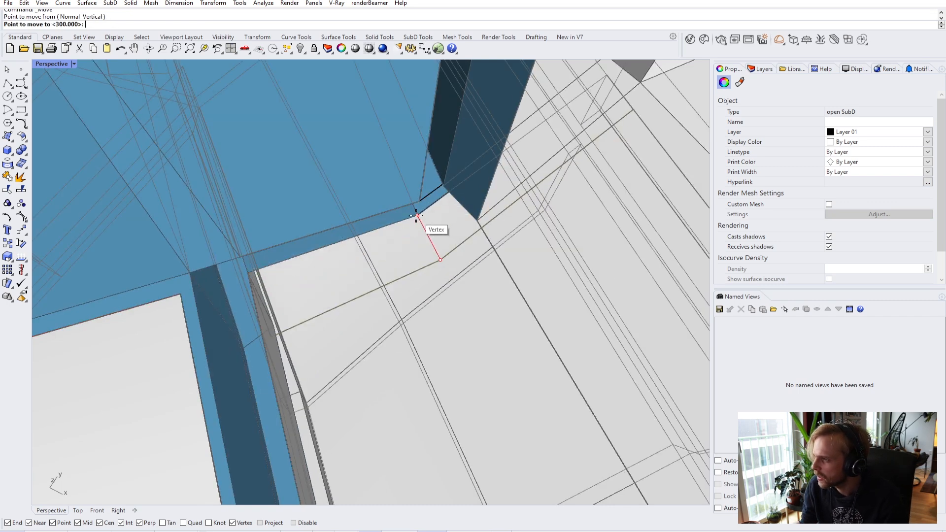
type("300")
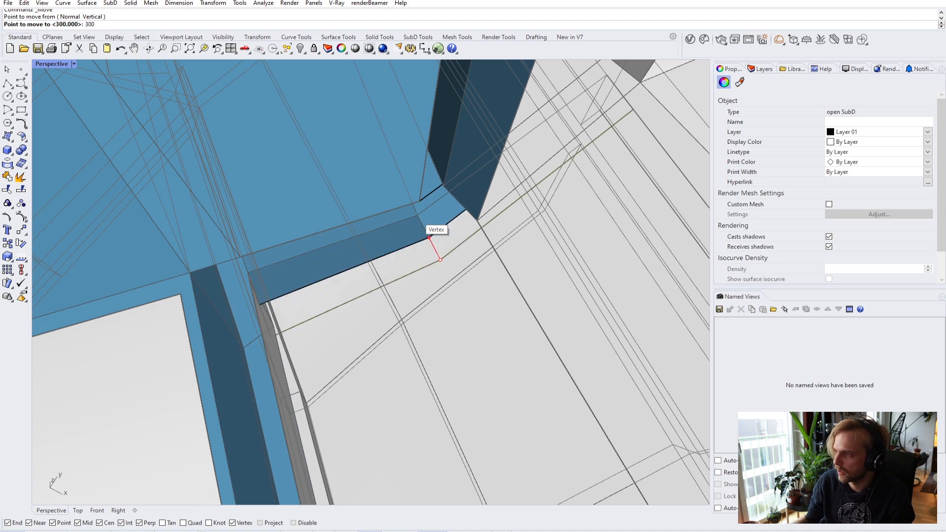
key("Return")
right_click_drag(419, 214, 480, 294)
key("Escape")
scroll(389, 210, "down", 10)
right_click_drag(388, 210, 506, 248, "shift")
- Tilt, rotate and slide the clipping plane to re-cut the model toward its front
right_click_drag(582, 209, 561, 226)
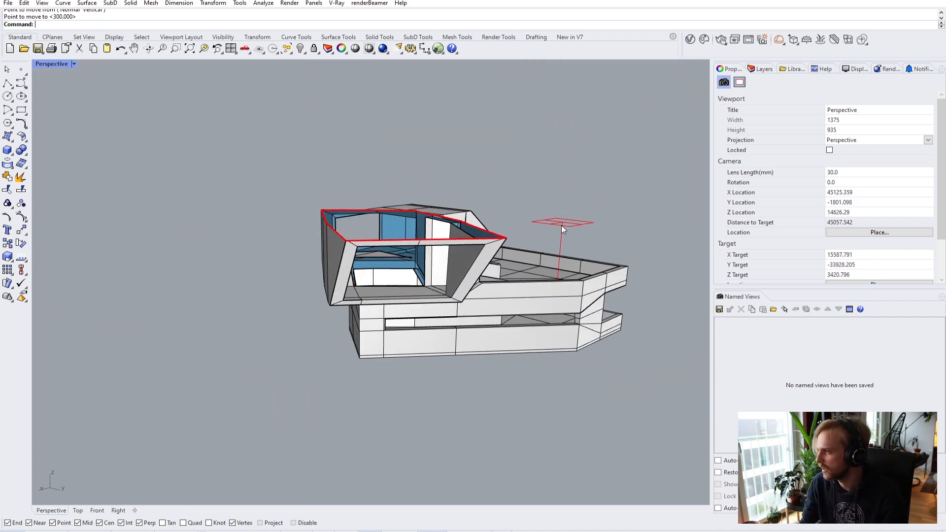
left_click(561, 225)
left_click_drag(579, 236, 617, 170)
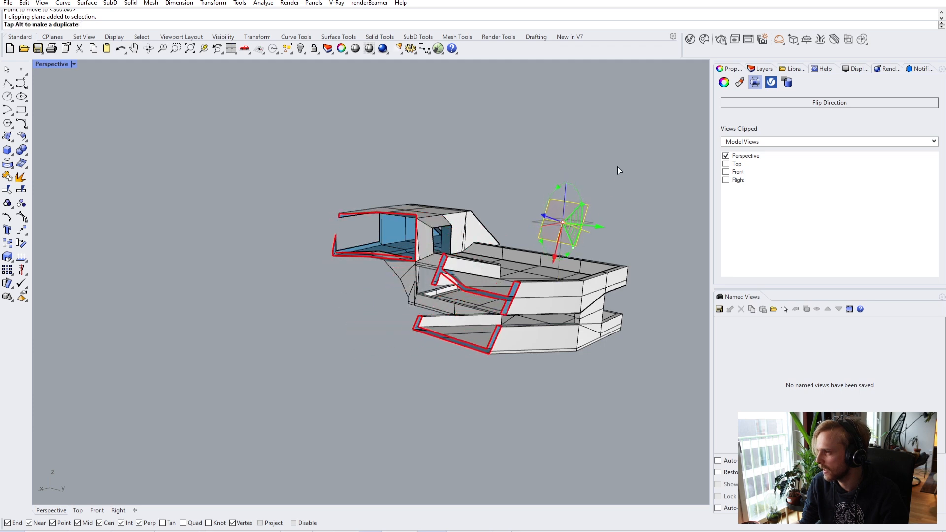
left_click_drag(620, 122, 600, 134)
right_click_drag(601, 218, 518, 291)
left_click_drag(521, 289, 417, 340)
right_click_drag(417, 340, 478, 307)
key("Escape")
- Orbit and zoom around the clipped interior to inspect the blue soffit
scroll(434, 279, "up", 8)
scroll(421, 281, "down", 5)
scroll(370, 297, "up", 6)
right_click_drag(310, 302, 368, 303)
scroll(400, 356, "up", 6)
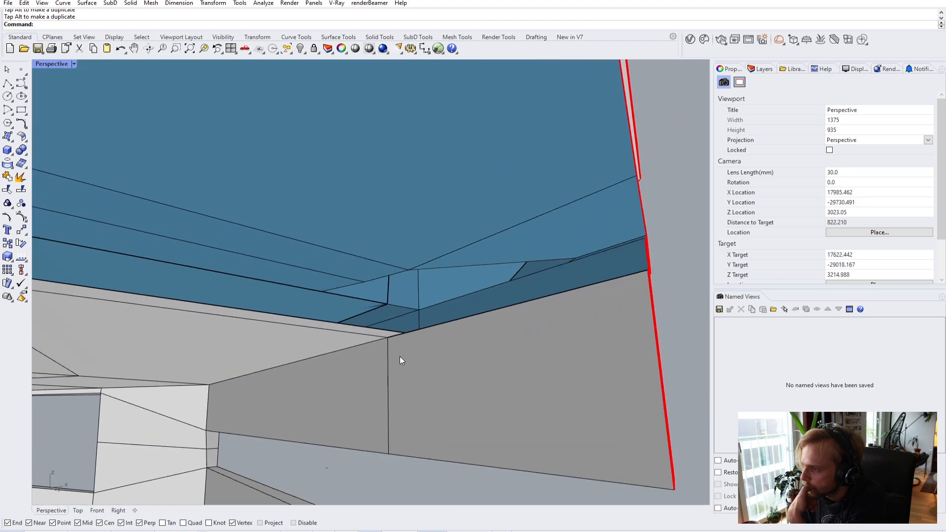
scroll(383, 333, "down", 5)
right_click_drag(241, 318, 243, 241)
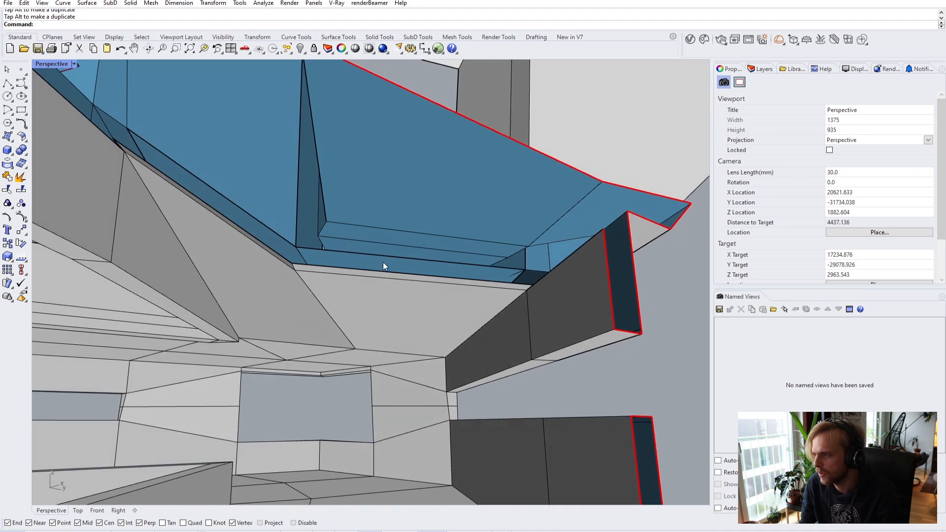
right_click_drag(395, 271, 427, 238)
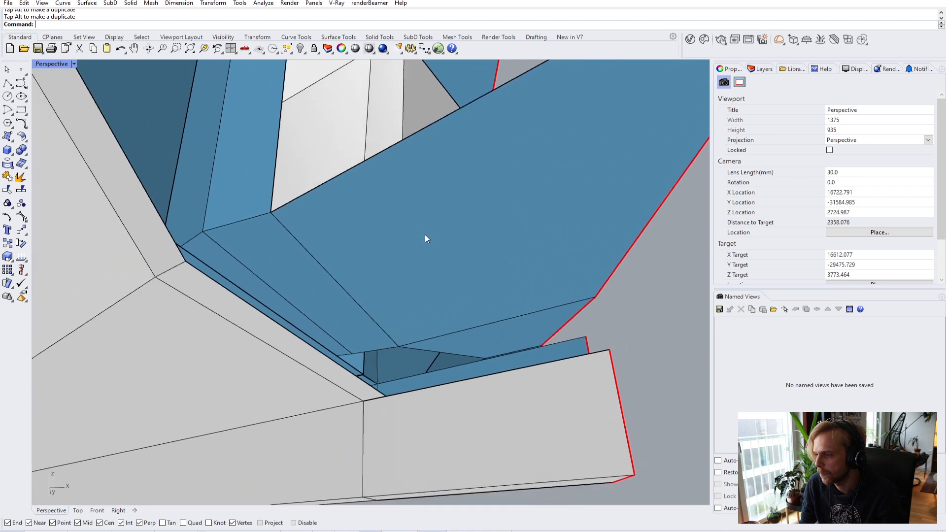
scroll(382, 411, "up", 4)
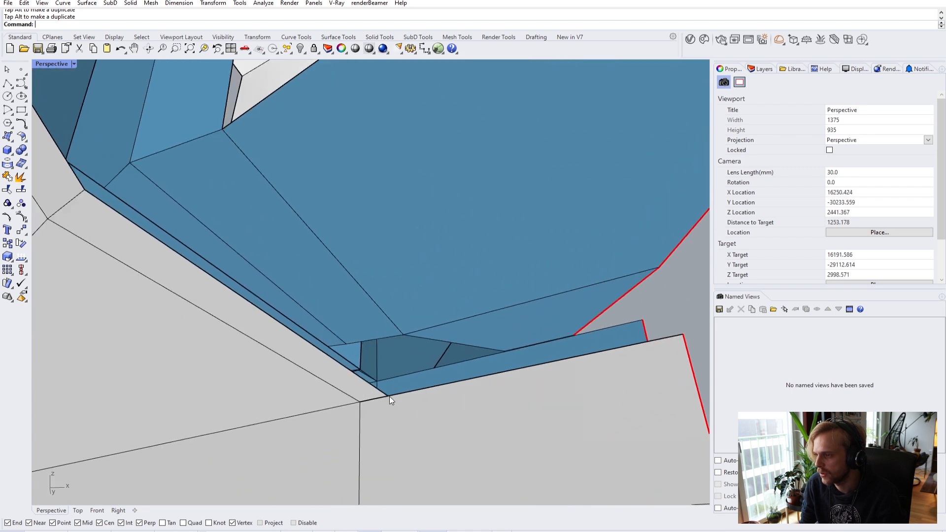
- Stitch the two soffit-corner vertices into one at their average location
left_click(389, 396, "ctrl+shift")
key("Escape")
scroll(385, 395, "up", 2)
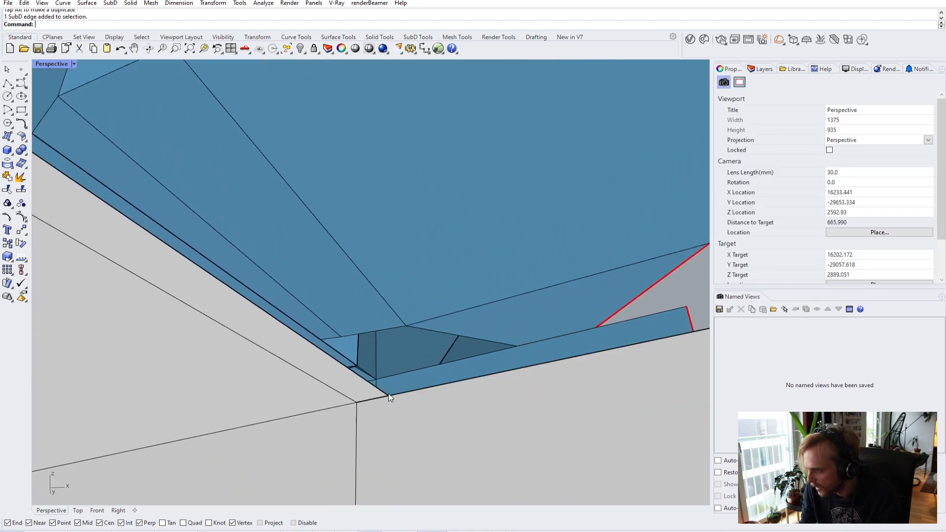
left_click(389, 396, "ctrl+shift")
left_click(356, 402, "ctrl+shift")
type("stitch")
key("Return")
key("Return")
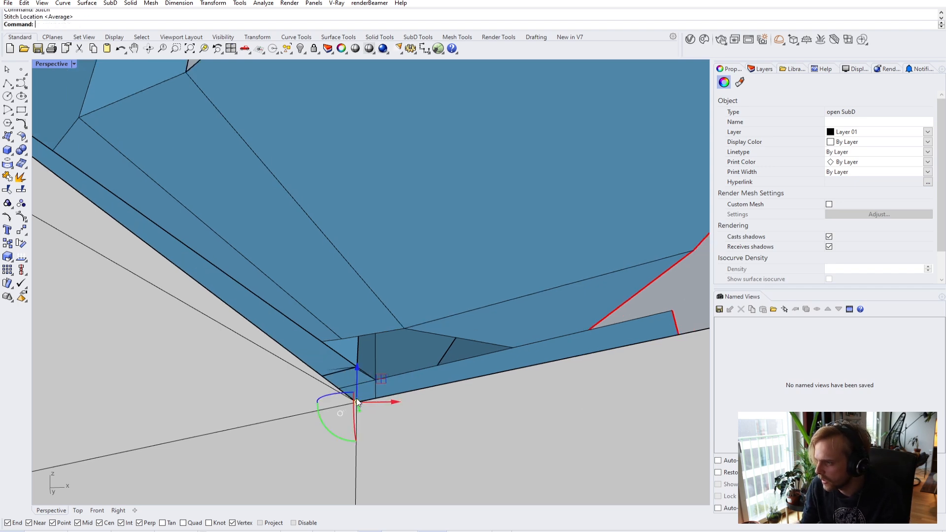
scroll(354, 398, "down", 10)
scroll(442, 383, "up", 3)
right_click_drag(442, 383, 401, 312)
scroll(401, 312, "down", 5)
right_click_drag(314, 349, 407, 266)
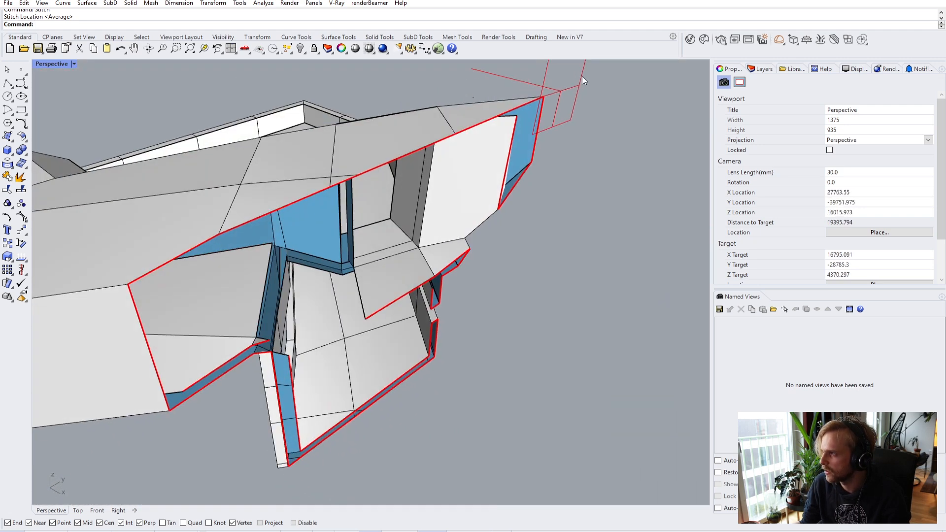
- Rotate the clipping plane and lower it through the model to a new cut
left_click(569, 85)
scroll(531, 157, "up", 3)
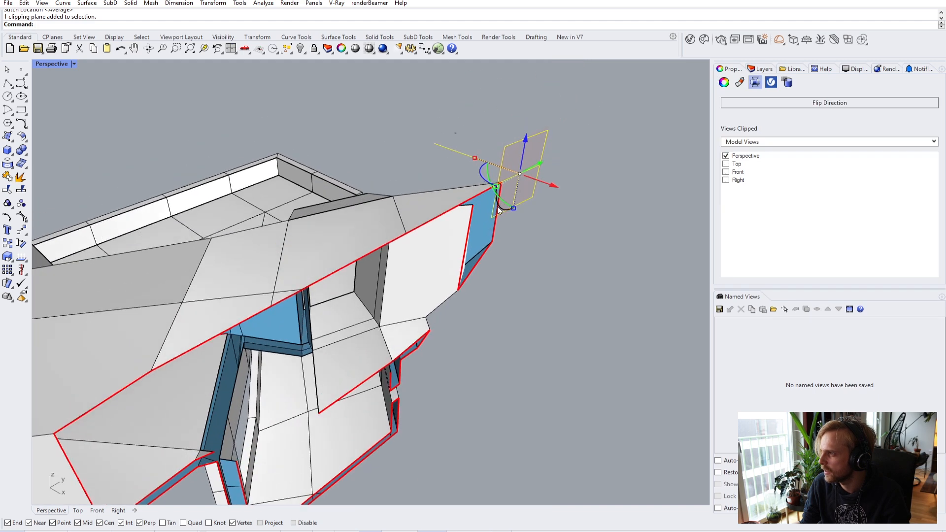
right_click_drag(510, 201, 463, 202)
left_click_drag(441, 214, 510, 200)
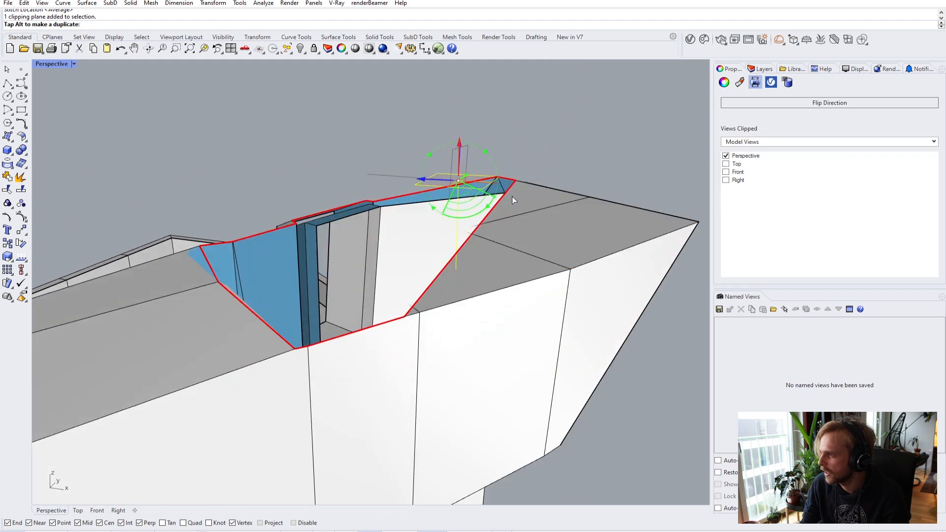
left_click_drag(461, 143, 462, 265)
right_click_drag(463, 266, 369, 301)
right_click_drag(393, 147, 385, 163)
left_click_drag(369, 153, 382, 142)
right_click_drag(382, 141, 274, 353)
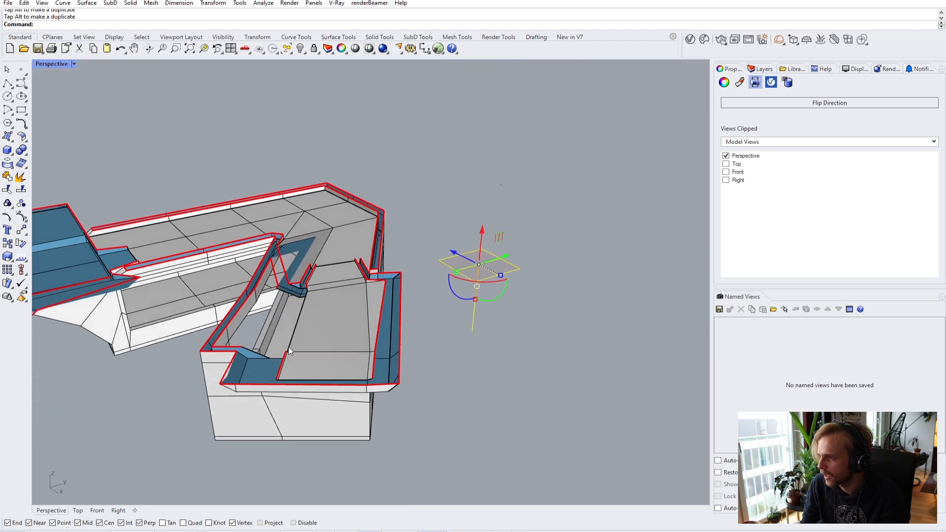
- Re-angle the clipping plane and slide it to reveal more of the building
left_click(494, 326)
left_click(491, 276)
left_click_drag(491, 282, 493, 294)
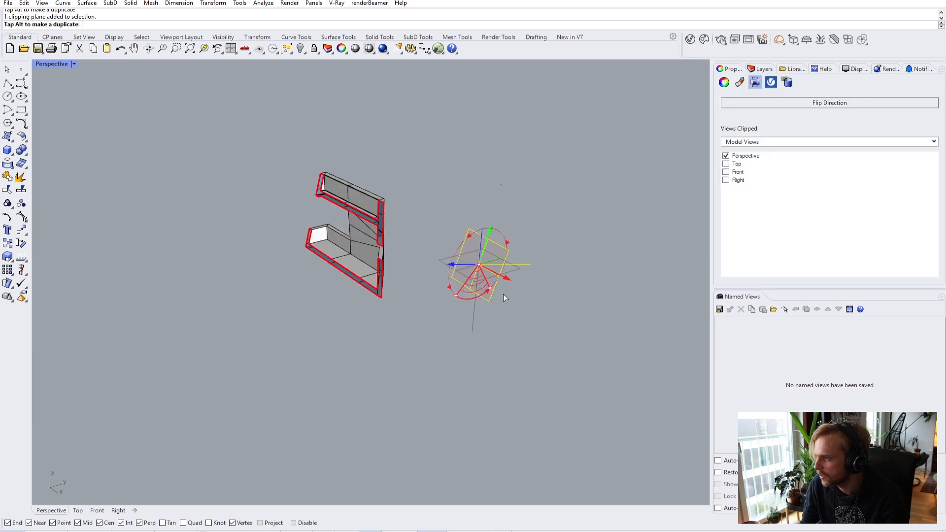
left_click_drag(446, 272, 260, 360)
right_click_drag(243, 366, 451, 374)
left_click(457, 374)
- Orbit and zoom in to view the section from below, close up
scroll(316, 331, "up", 7)
right_click_drag(371, 327, 384, 337)
scroll(507, 164, "down", 5)
right_click_drag(493, 247, 490, 382)
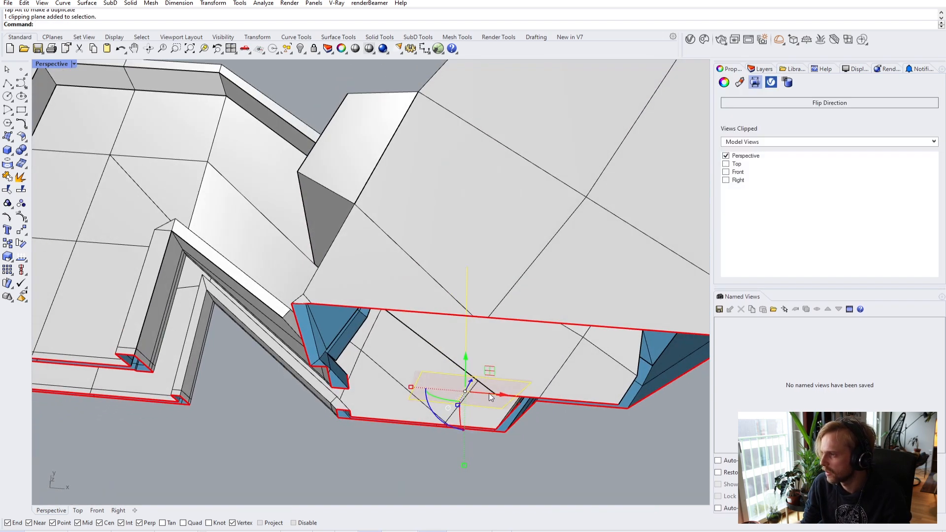
scroll(474, 327, "up", 10)
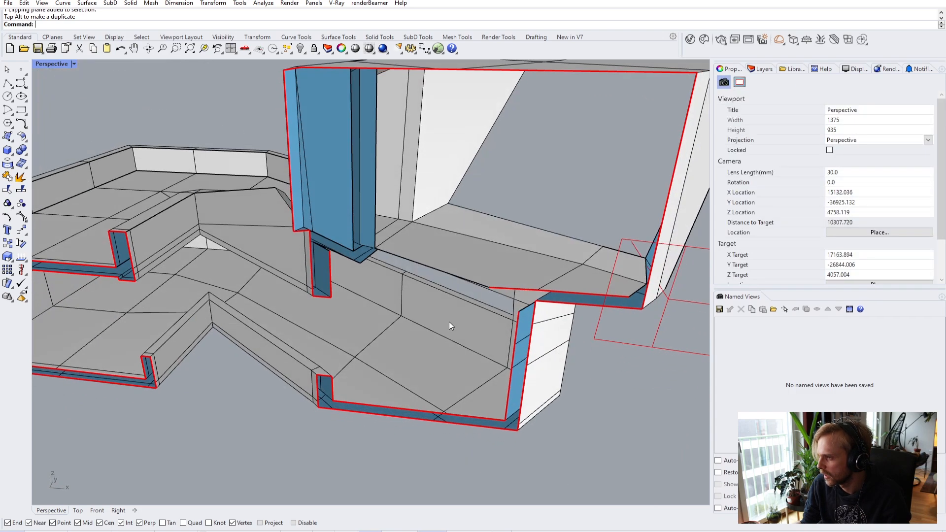
right_click_drag(419, 296, 471, 240)
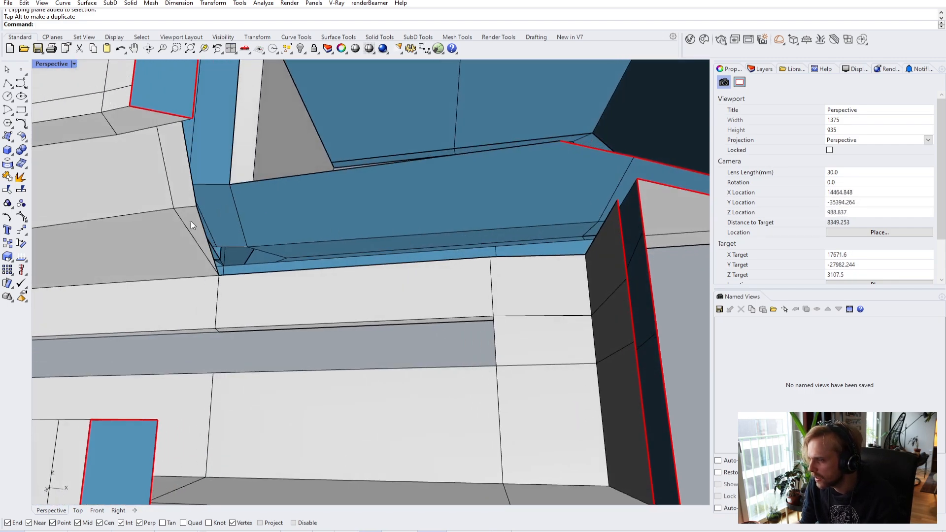
- Bridge the two open edges beneath the soffit with a single joined face
left_click(602, 226, "ctrl+shift")
mouse_move(601, 226)
right_mouse_down()
mouse_move(586, 231)
mouse_move(603, 224)
right_mouse_up()
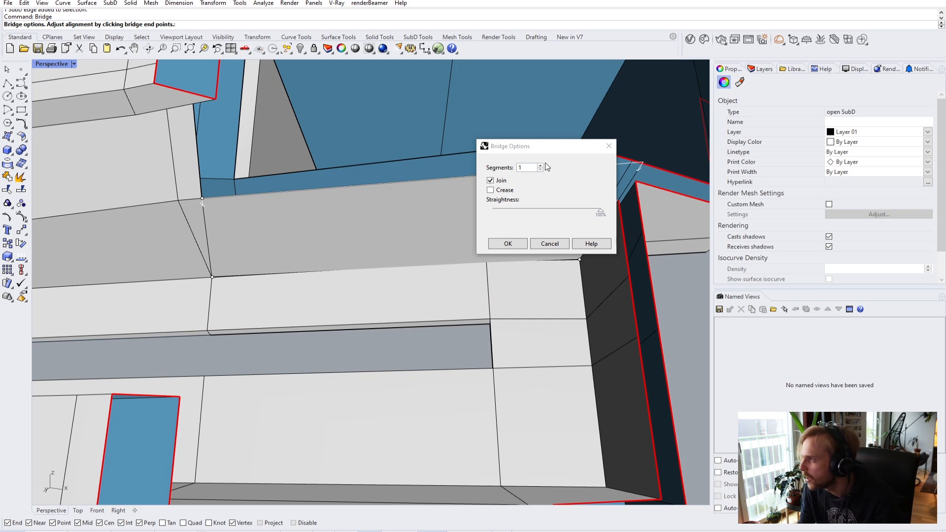
left_click(506, 243)
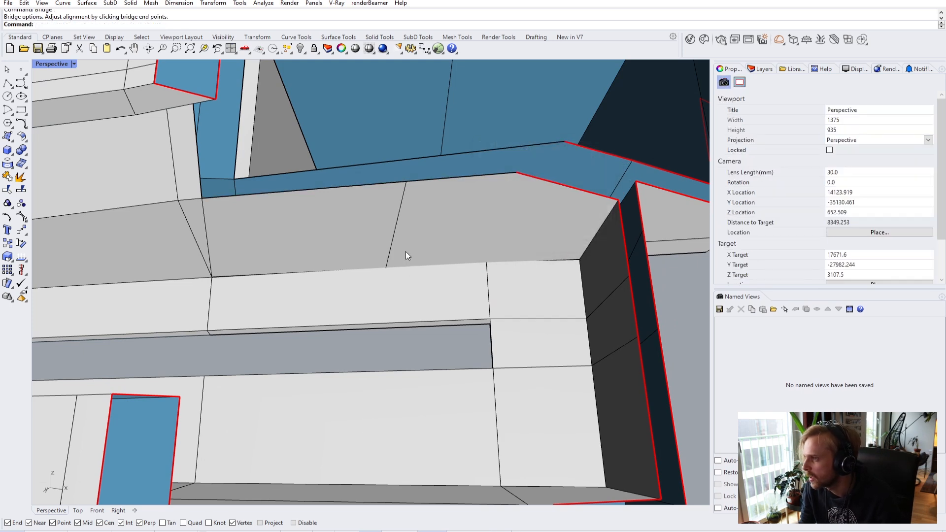
scroll(406, 251, "up", 3)
right_click_drag(400, 253, 517, 296)
- Move the clipping plane to a new position to expose the blue underside seam
left_click(520, 288)
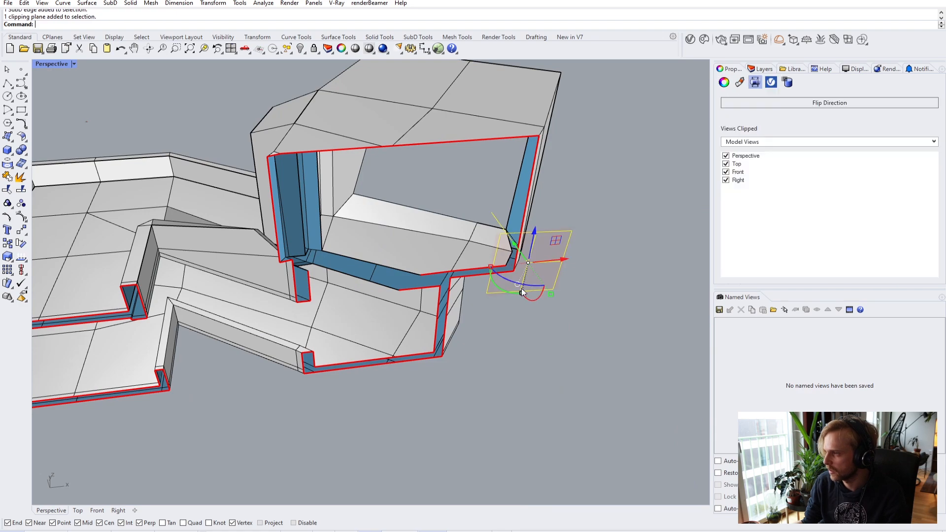
left_click_drag(517, 249, 526, 269)
key("Escape")
scroll(450, 260, "up", 10)
mouse_move(449, 260)
right_mouse_down()
mouse_move(452, 182)
mouse_move(416, 281)
mouse_move(478, 259)
mouse_move(471, 279)
mouse_move(424, 288)
mouse_move(382, 334)
mouse_move(422, 286)
mouse_move(432, 256)
right_mouse_up()
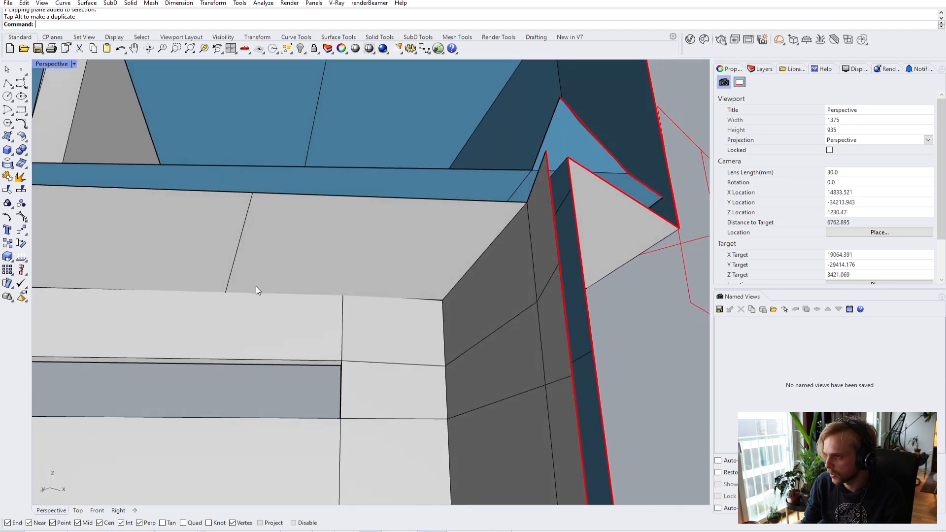
scroll(211, 289, "up", 4)
right_click_drag(211, 289, 329, 288, "shift")
- Switch the viewport to Wireframe and begin moving a vertex at the soffit seam
left_click(49, 67)
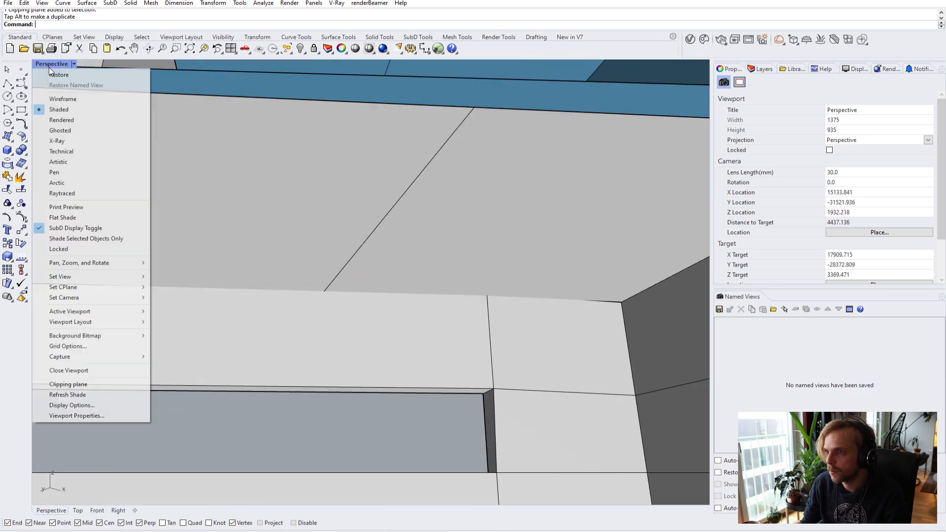
left_click(70, 99)
scroll(319, 296, "up", 4)
scroll(318, 282, "down", 2)
left_click(322, 282, "ctrl+shift")
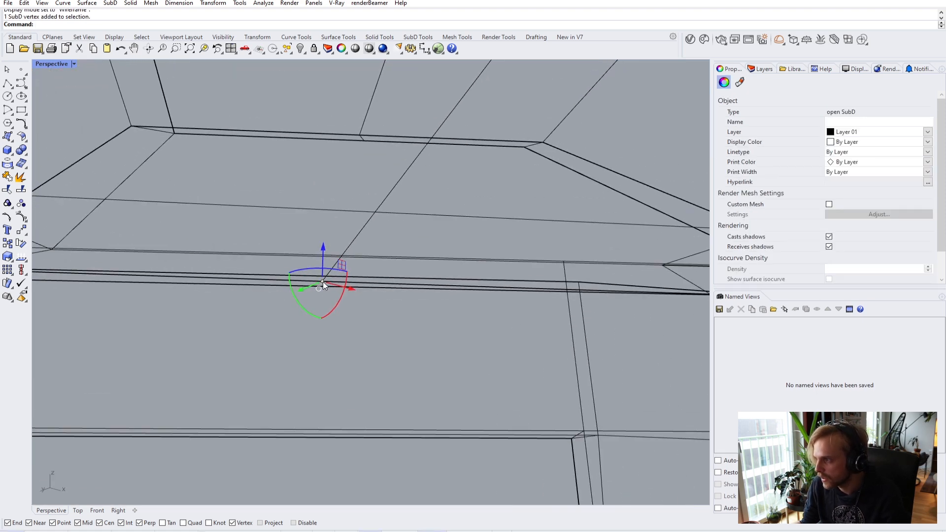
type("M")
key("Return")
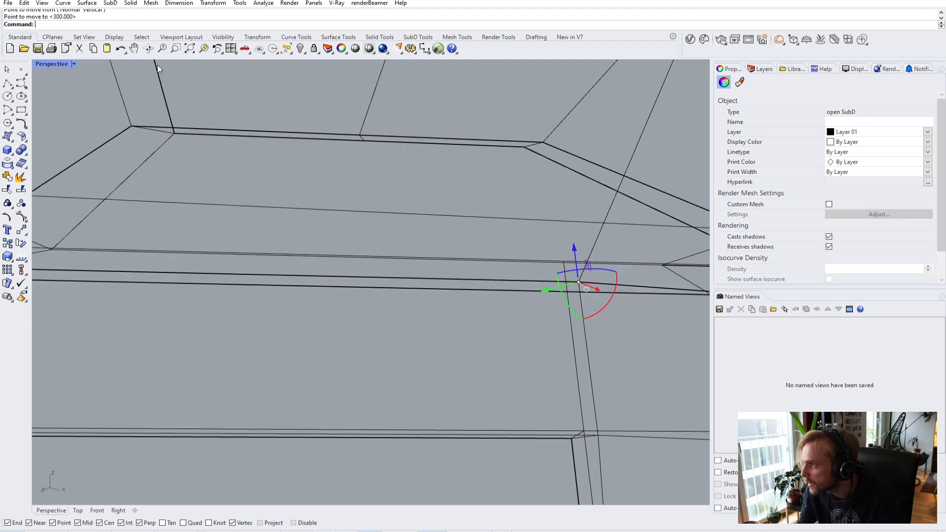
- Switch the display to Shaded, then back to Wireframe, framing the seam junction
left_click(55, 64)
left_click(77, 110)
right_click_drag(384, 232, 433, 272)
right_click_drag(398, 345, 225, 355, "shift")
left_click(73, 64)
left_click(94, 99)
right_click_drag(355, 268, 409, 244)
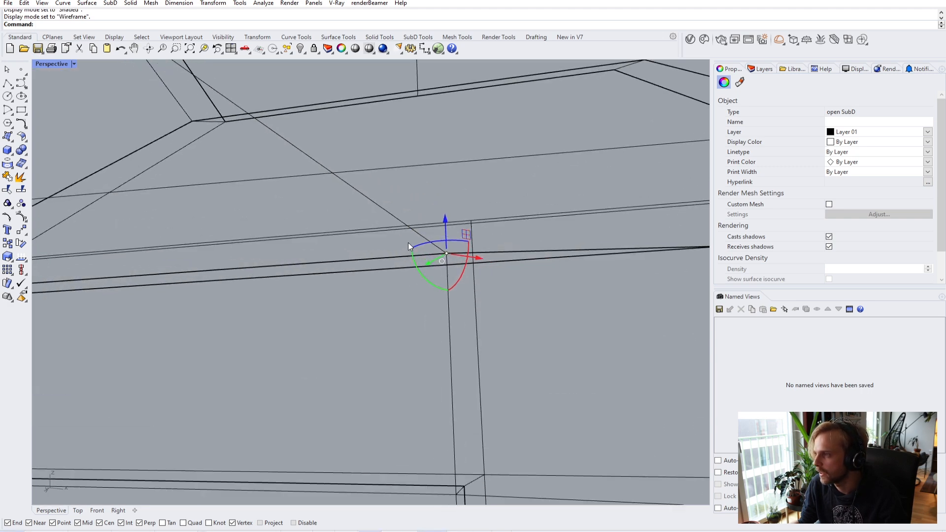
left_click(393, 240)
- Stitch the two vertices at the seam junction into one
left_click_drag(470, 268, 460, 256)
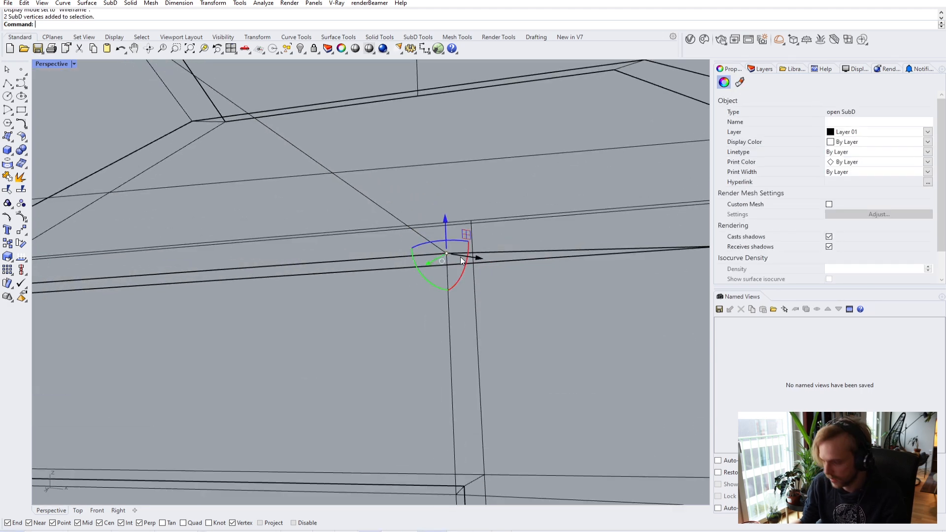
type("stitch")
key("Return")
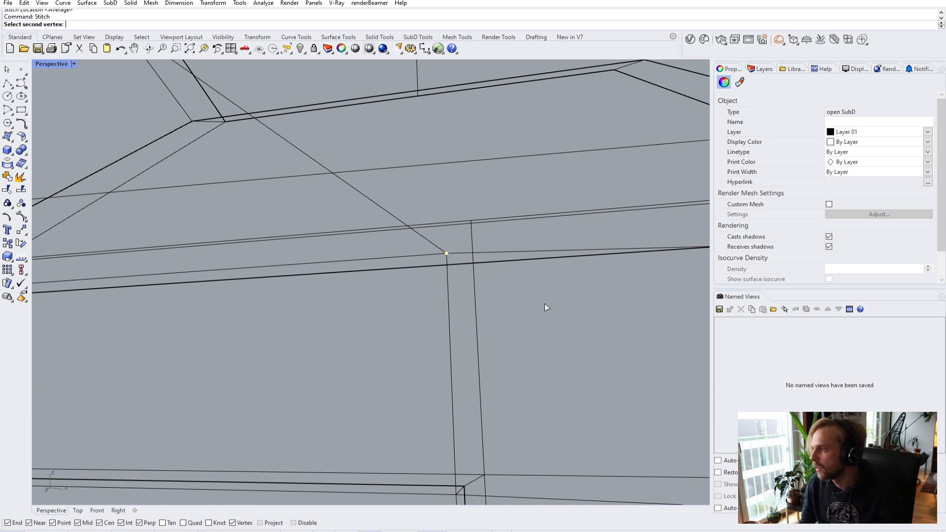
scroll(507, 284, "down", 2)
- Return the viewport to Shaded display with the SubD shown smooth
key("Tab")
key("Tab")
left_click(62, 65)
left_click(67, 107)
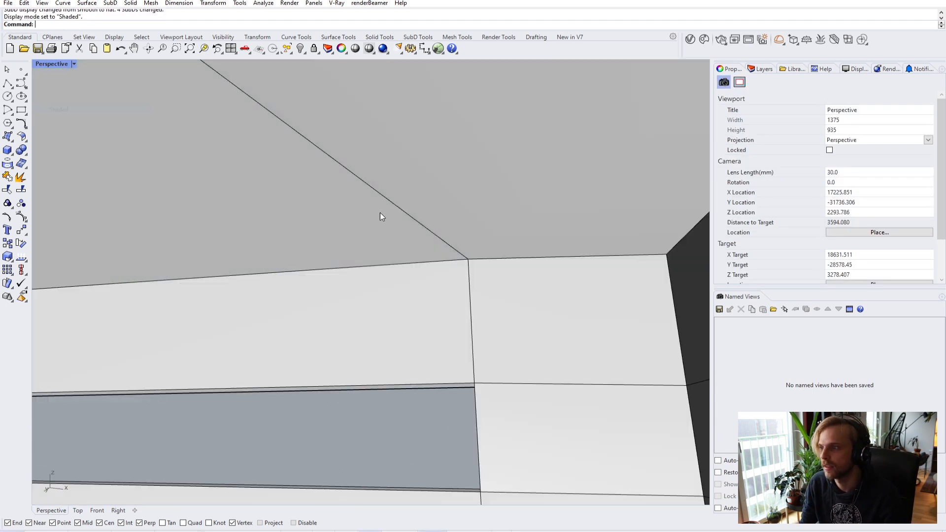
scroll(380, 212, "down", 4)
key("Tab")
scroll(426, 255, "down", 2)
right_click_drag(426, 255, 534, 235)
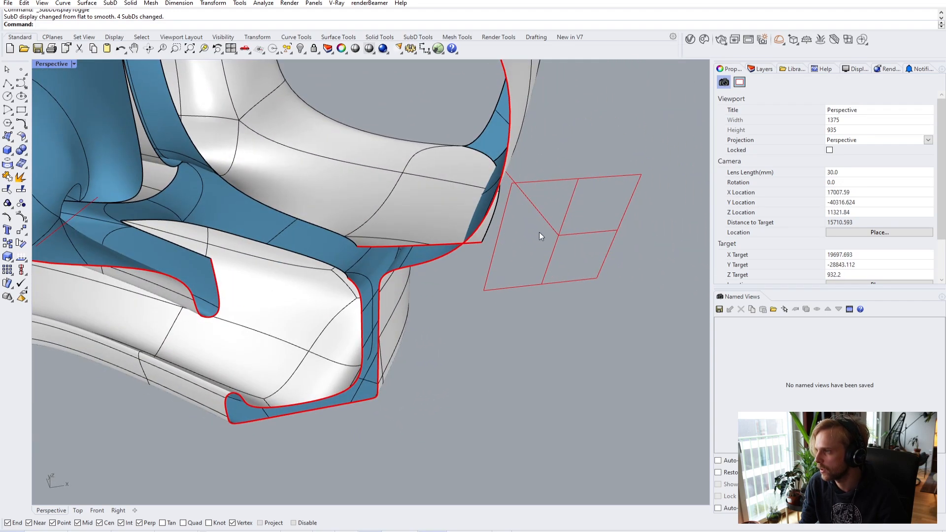
- Slide the clipping plane to a new section and show the SubD with flat faces
left_click(566, 235)
left_click_drag(549, 208, 560, 236)
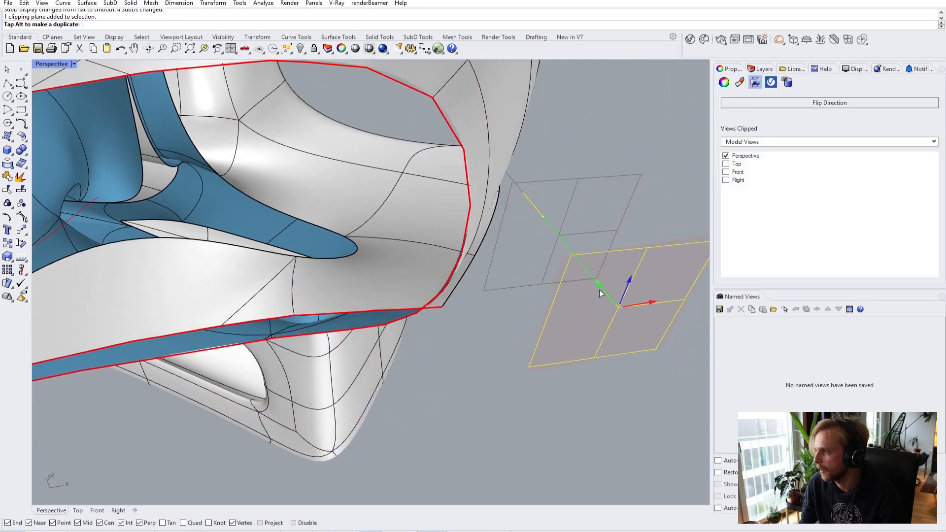
right_click_drag(555, 275, 463, 275)
key("Tab")
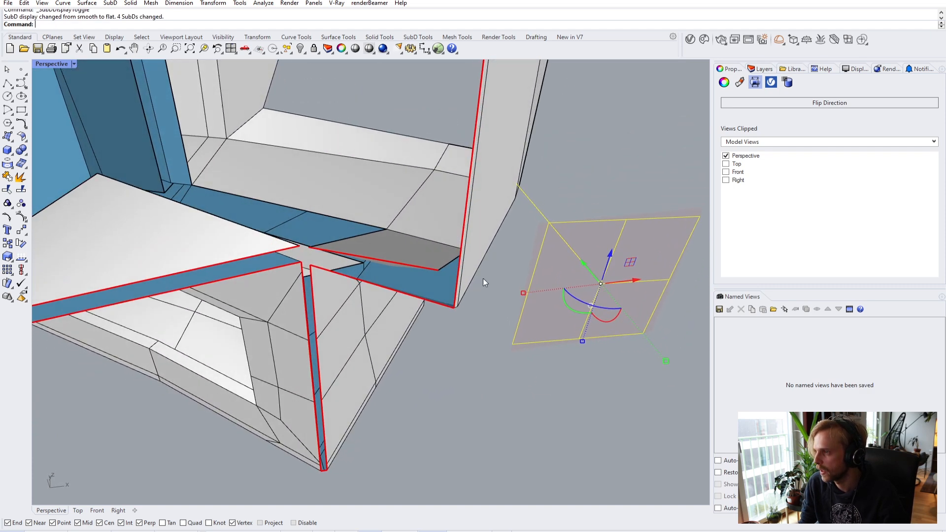
left_click_drag(587, 271, 488, 217)
scroll(488, 217, "up", 6)
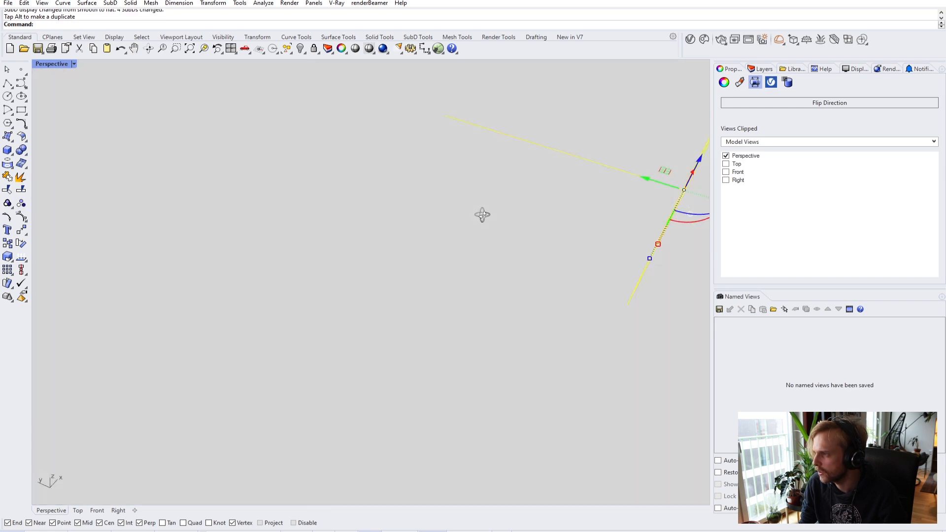
scroll(492, 218, "down", 2)
- Keep the SubD in flat display and select a vertex at the beam corner
key("Tab")
right_click_drag(445, 214, 355, 238)
key("Tab")
right_click_drag(344, 283, 483, 348)
left_click(338, 319, "ctrl+shift")
scroll(338, 319, "down", 3)
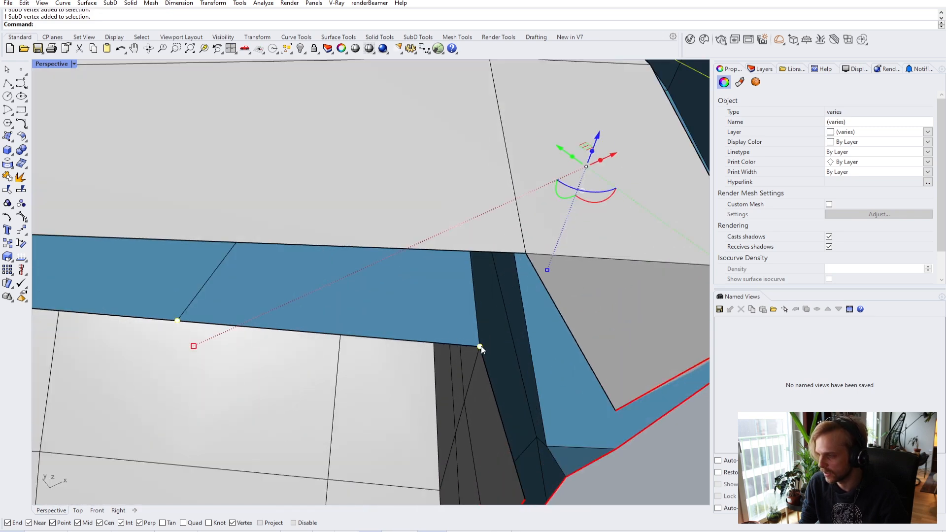
- Stitch the selected beam-corner vertices, inspect the blue beam, then undo the stitch
type("Stitch")
key("Return")
key("Escape")
right_click_drag(481, 347, 340, 307)
left_click(390, 272, "ctrl+shift")
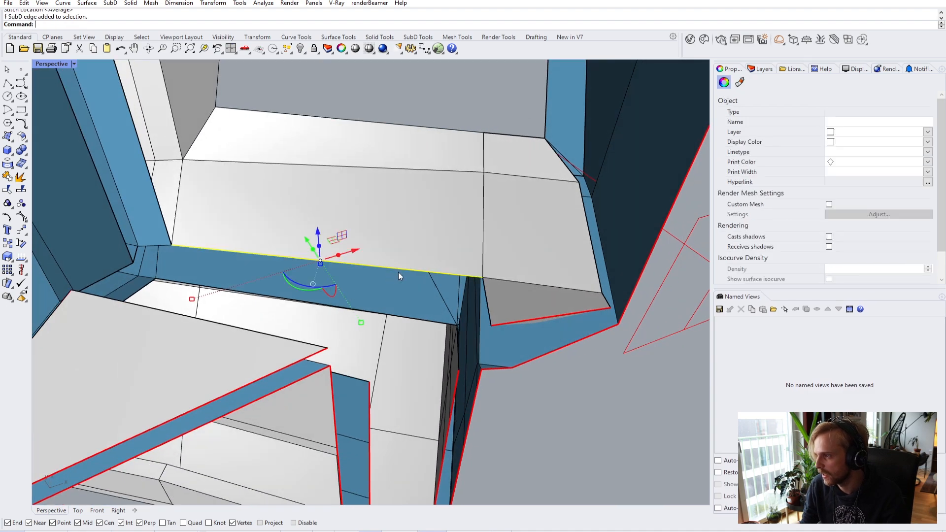
left_click(400, 313, "ctrl+shift")
scroll(409, 318, "up", 5)
scroll(476, 340, "down", 5)
right_click_drag(477, 340, 465, 200)
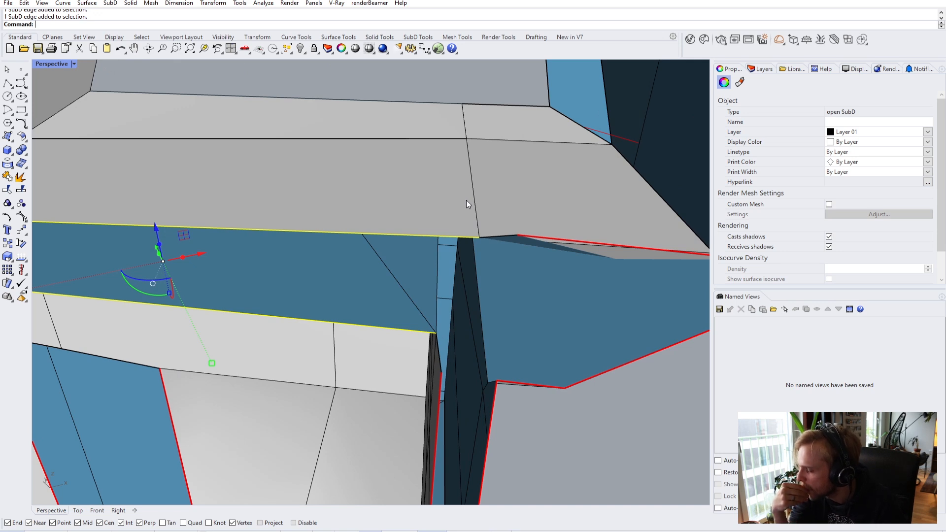
key("ctrl+z")
right_click_drag(467, 200, 492, 254)
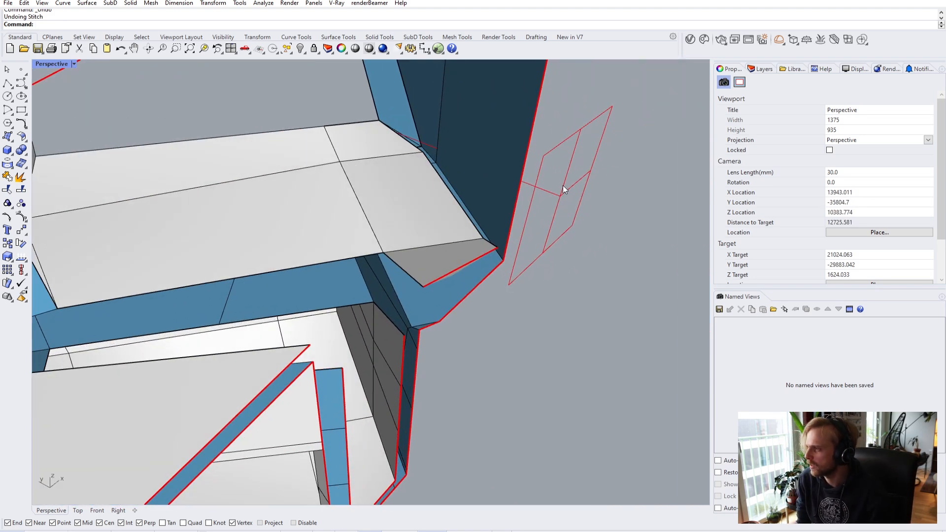
- Rotate the clipping plane about 90 degrees
left_click(564, 190)
left_click_drag(575, 228, 597, 164)
right_click_drag(555, 220, 494, 251)
- Try extruding two inner edges of the window opening, then undo it
left_click(493, 256, "ctrl+shift")
mouse_move(352, 216)
right_mouse_down()
mouse_move(288, 211)
mouse_move(349, 212)
right_mouse_up()
left_click(296, 204, "ctrl+shift")
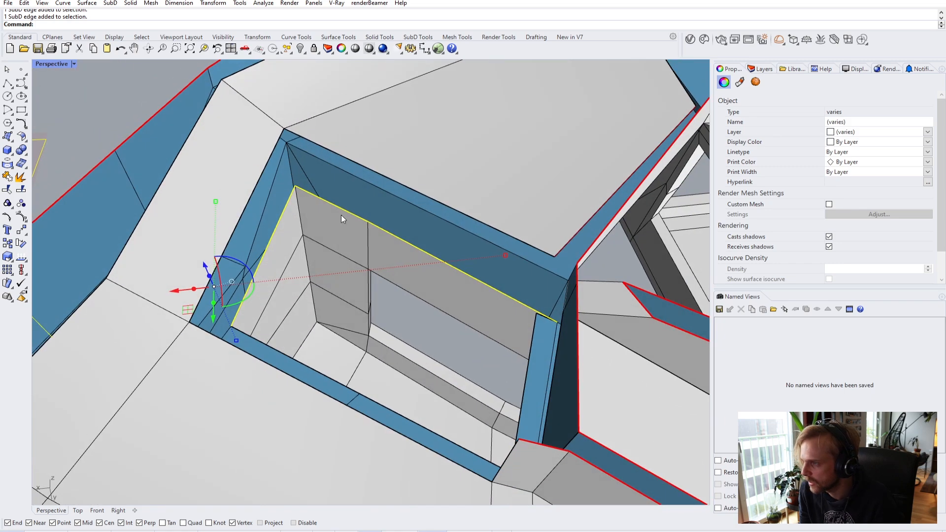
left_click_drag(203, 264, 206, 213)
key("ctrl+z")
right_click_drag(206, 214, 339, 238)
scroll(330, 253, "down", 3)
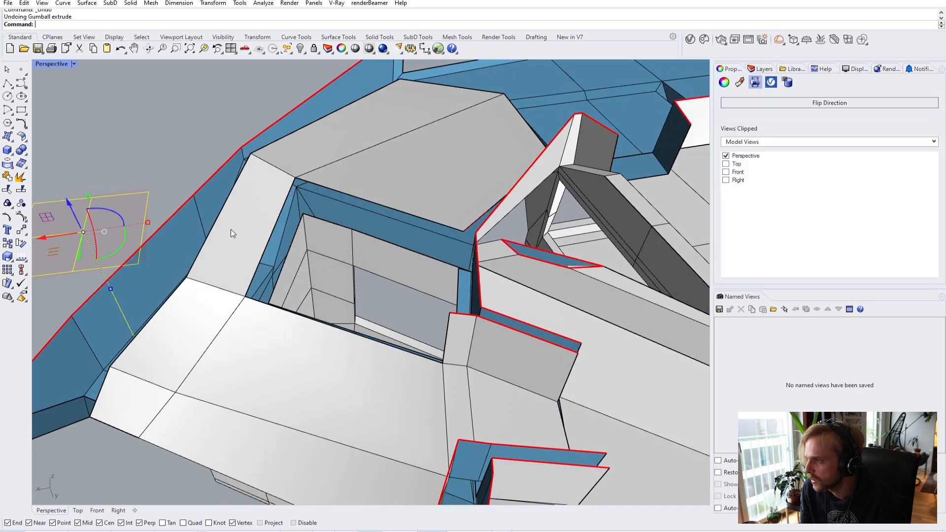
scroll(248, 235, "down", 3)
- Raise the top edge of the grey inner wall upward along Z
left_click(194, 112)
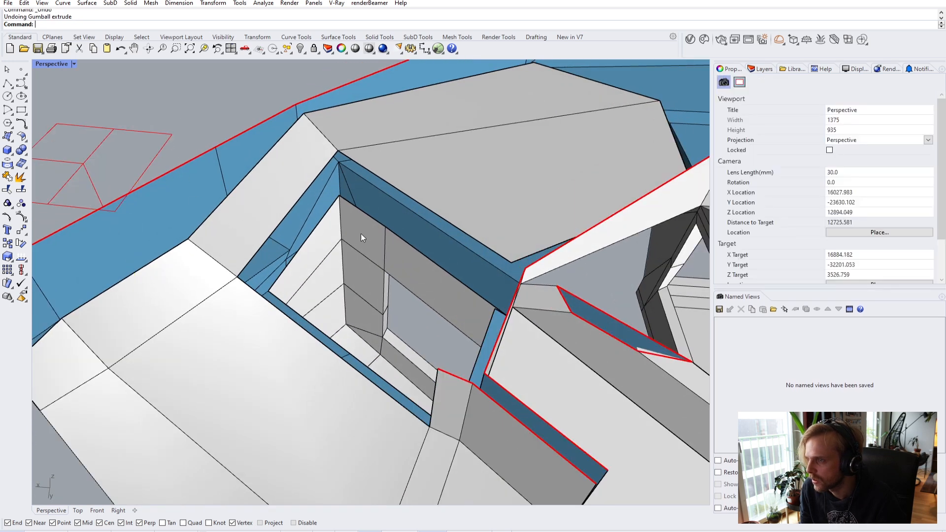
scroll(431, 261, "up", 3)
left_click(429, 260, "ctrl+shift")
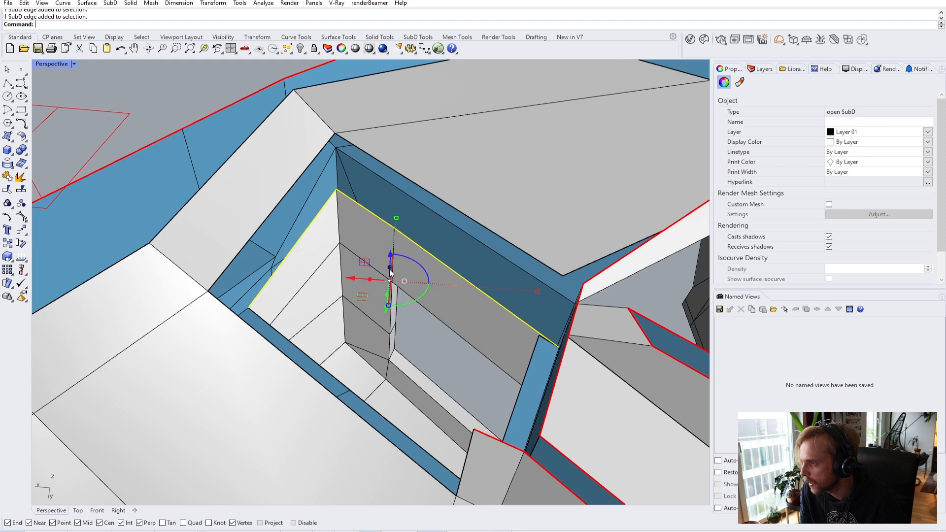
left_click_drag(391, 271, 387, 236)
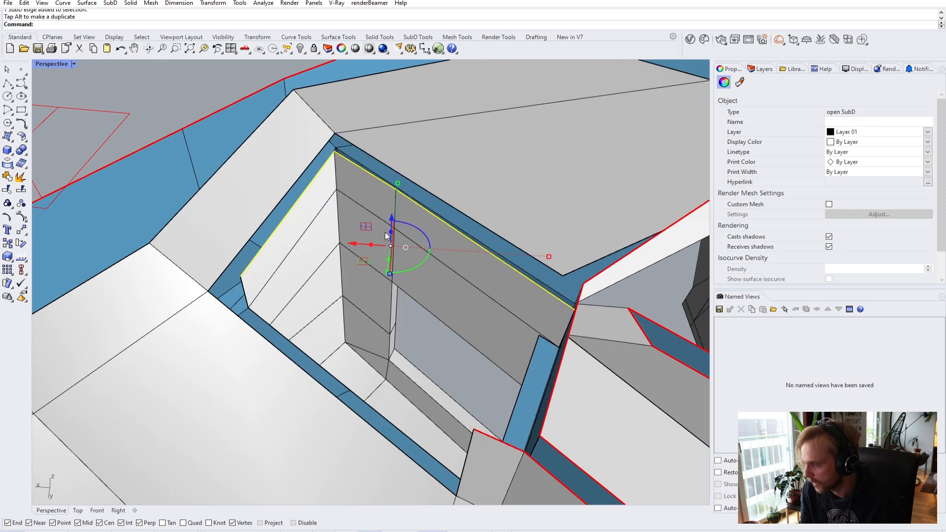
- Finish the vertical move of the selected frame points to the target height
left_click(335, 150)
left_click(335, 137)
right_click_drag(334, 137, 221, 225)
key("Escape")
scroll(279, 270, "up", 3)
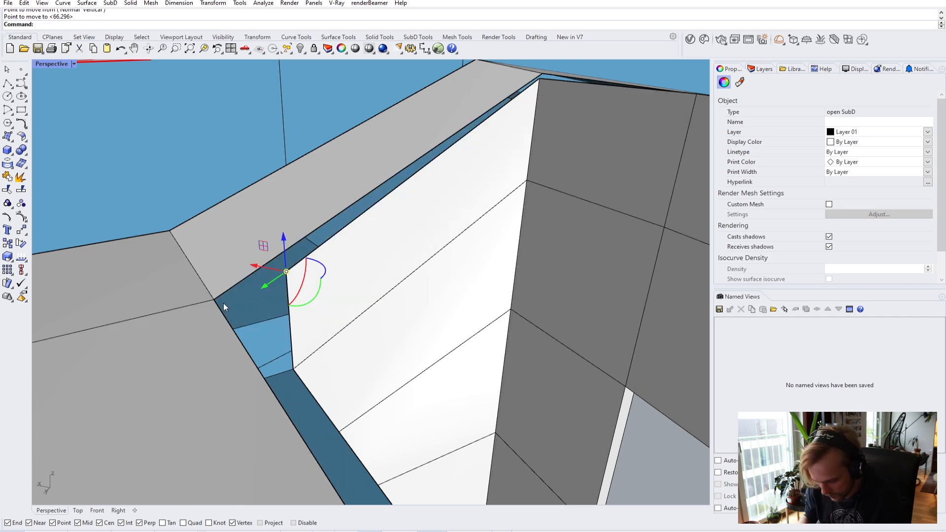
- Start a vertically constrained Move on the selection, then cancel it
key("space")
type("v")
key("Return")
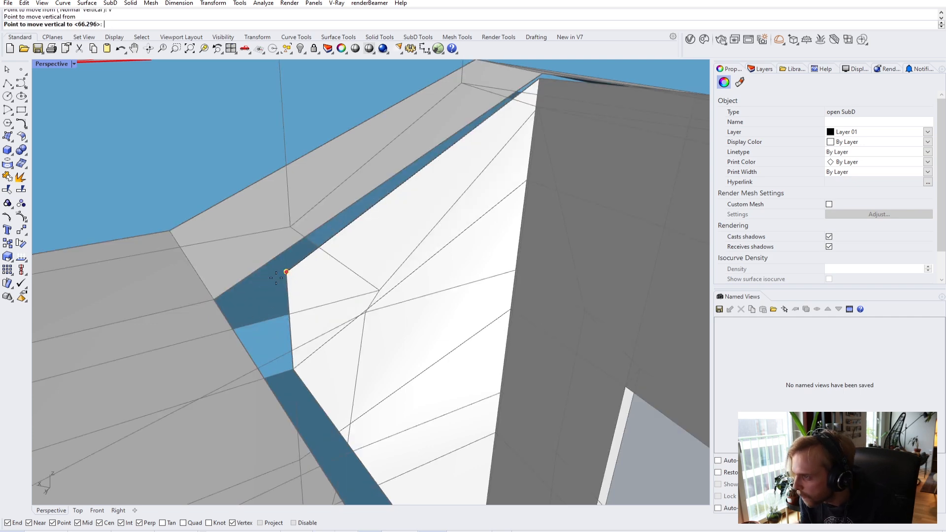
right_click_drag(309, 271, 471, 312)
key("Escape")
- Stitch the two corner vertices together
left_click(259, 326, "ctrl+shift")
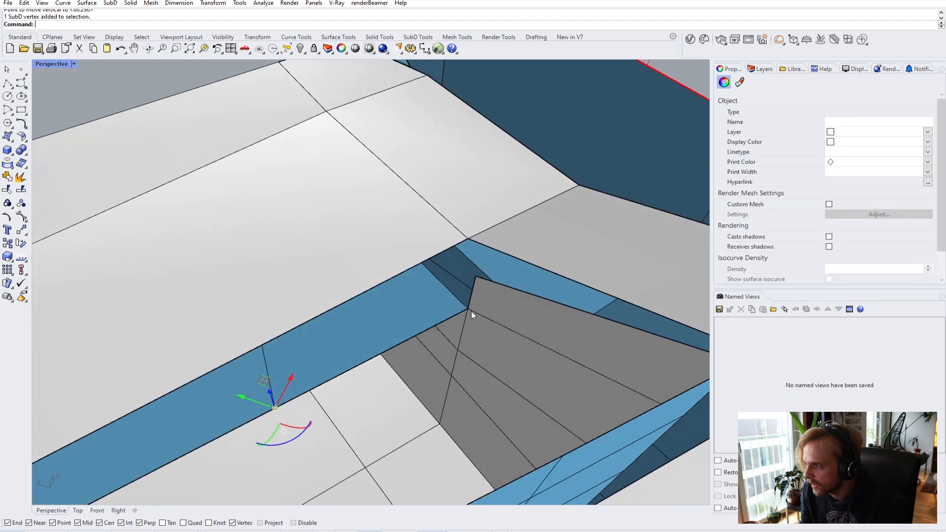
left_click(468, 308, "ctrl+shift")
type("stitch")
key("Return")
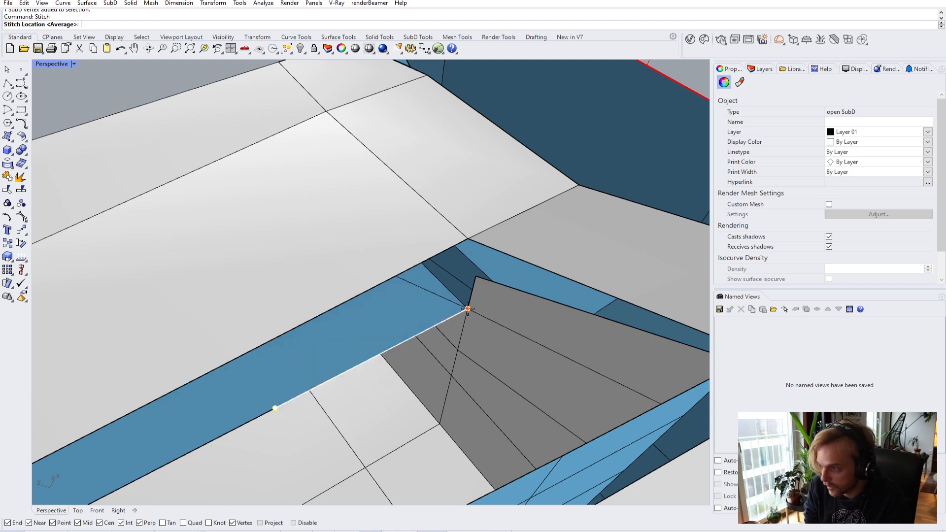
right_click_drag(468, 309, 102, 279)
key("Escape")
- Zoom and orbit in close to the window frame corner
scroll(409, 341, "down", 3)
left_click(423, 340, "ctrl+shift")
key("Escape")
right_click_drag(225, 229, 378, 176)
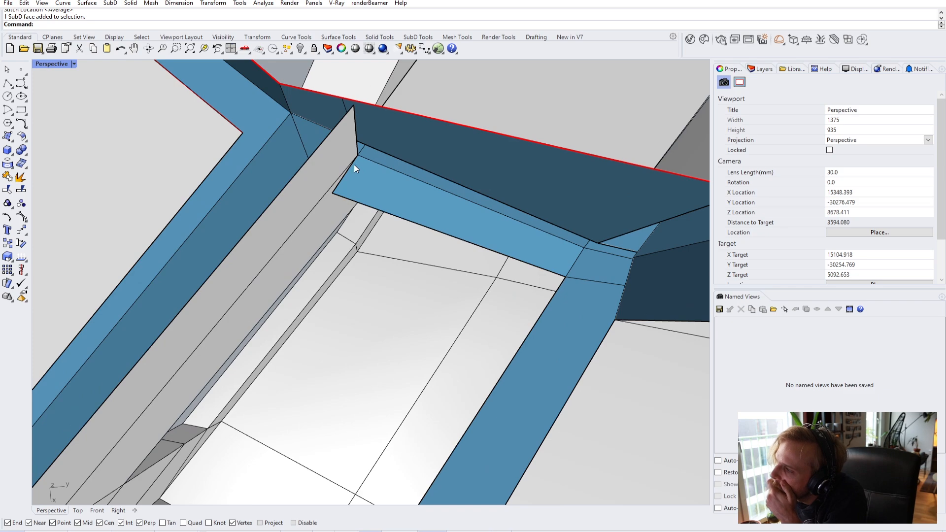
right_click_drag(372, 165, 345, 227)
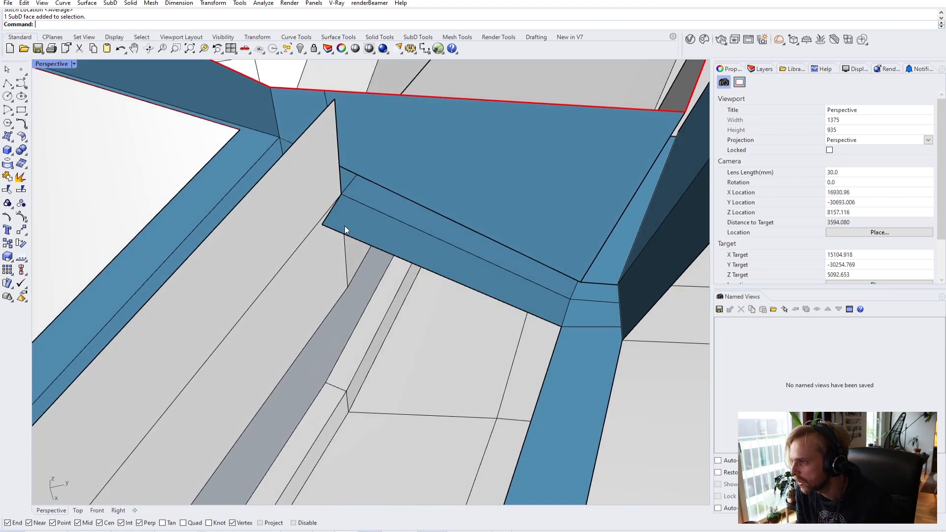
- Move the frame edge from its vertex onto the adjoining edge, then display SubDs flat
left_click(345, 249, "ctrl+shift")
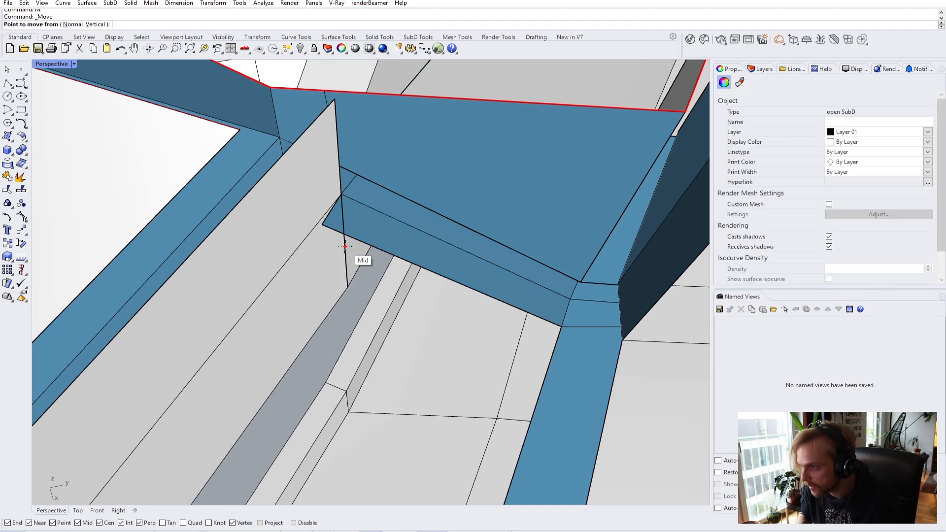
left_click(341, 194)
left_click(321, 231)
right_click_drag(345, 228, 371, 269)
key("Tab")
key("Tab")
scroll(371, 268, "up", 10)
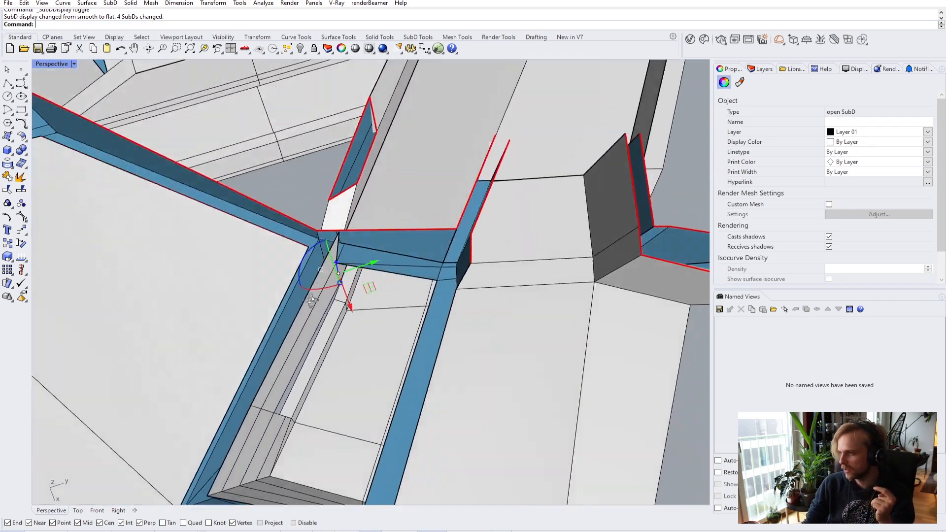
- Move the frame's corner vertex onto the wall edge with a Near snap
right_click_drag(311, 301, 211, 222)
scroll(335, 253, "up", 8)
scroll(381, 239, "up", 2)
key("Escape")
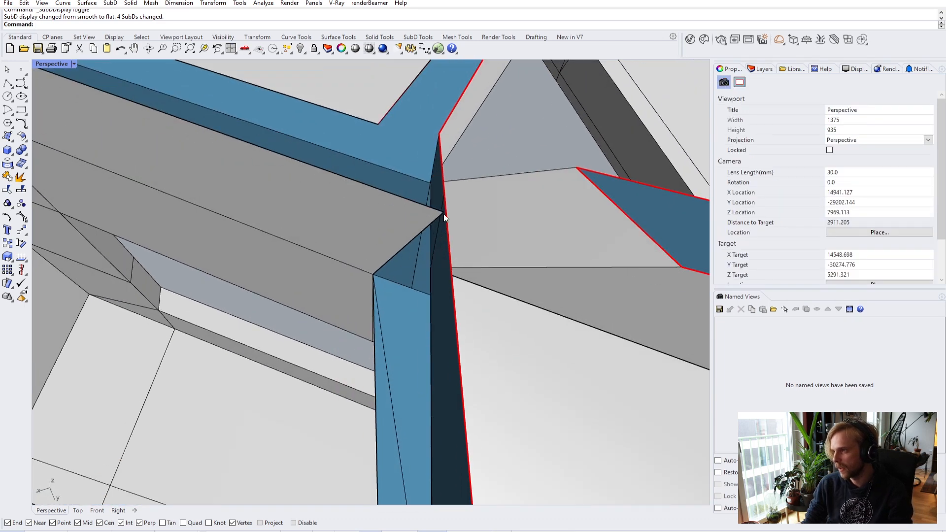
left_click(444, 214, "ctrl+shift")
right_click_drag(444, 214, 435, 230)
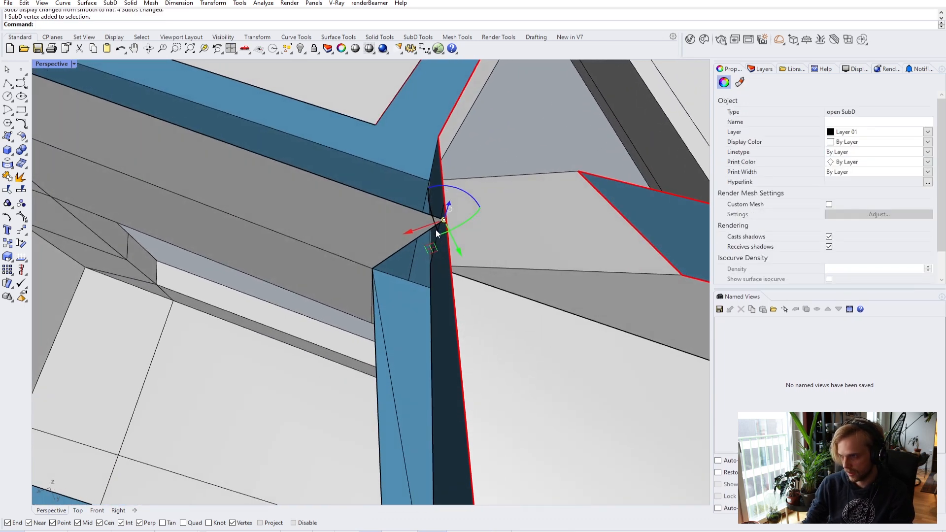
type("m")
key("Return")
left_click(444, 220)
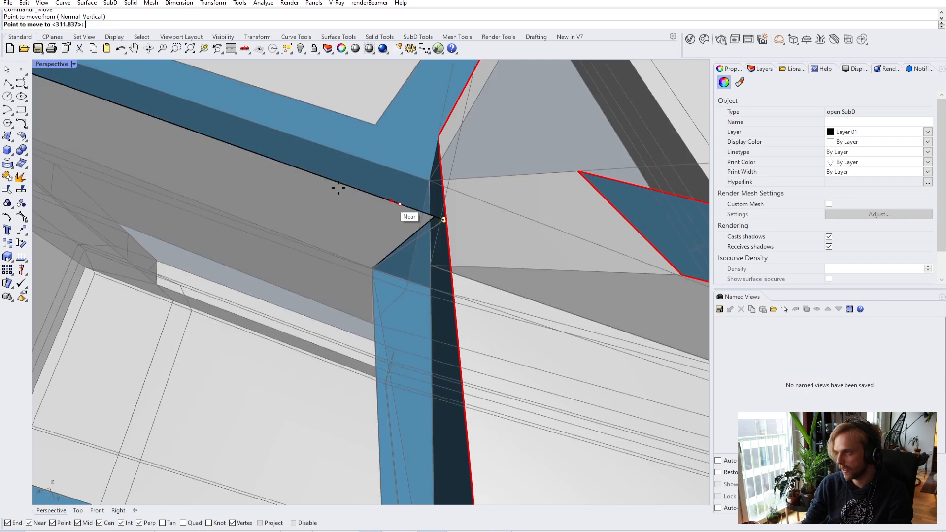
left_click(344, 185)
- Orbit out to an overview and place the clipping plane in the window opening
scroll(345, 187, "down", 7)
key("Escape")
right_click_drag(347, 199, 458, 167)
scroll(457, 171, "down", 12)
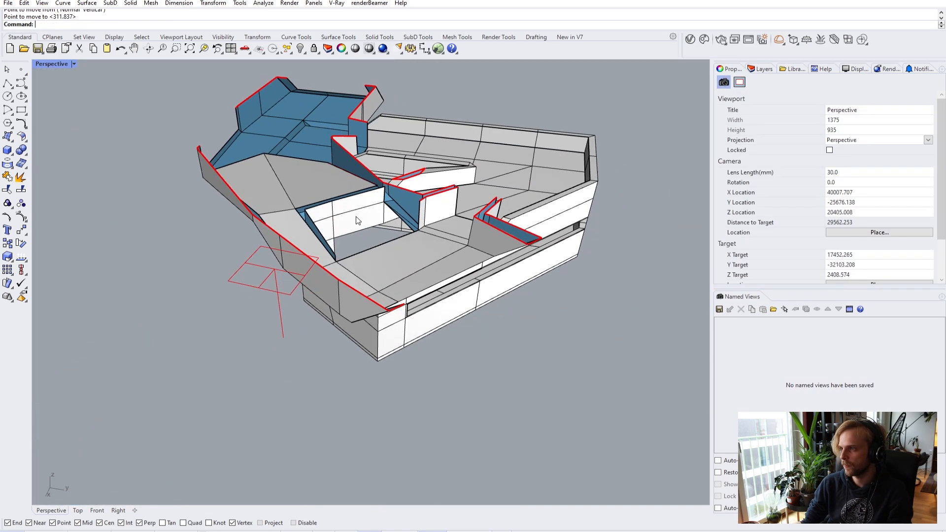
right_click_drag(380, 214, 235, 268)
scroll(255, 271, "up", 5)
left_click_drag(217, 290, 531, 176)
- Slide the clipping plane to adjust the section through the window opening
right_click_drag(531, 176, 556, 205)
scroll(296, 182, "up", 5)
right_click_drag(296, 182, 398, 305)
scroll(348, 203, "up", 3)
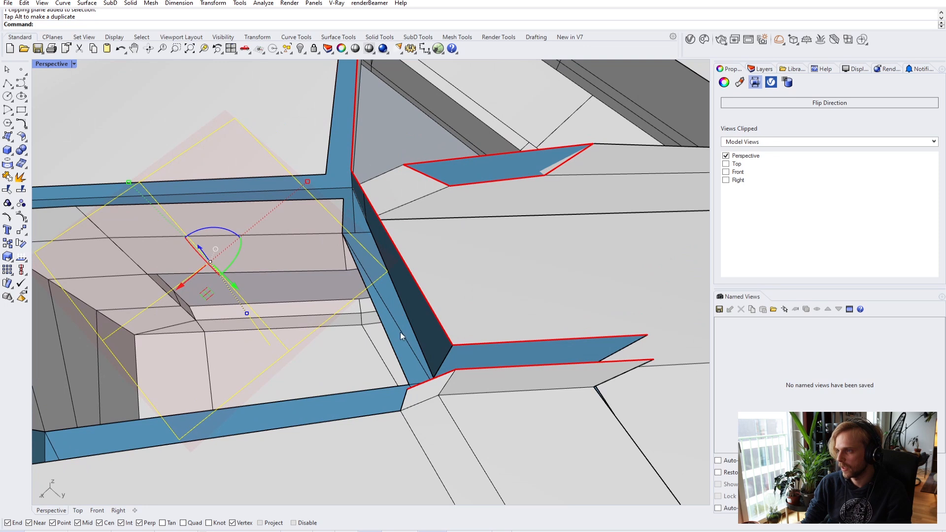
left_click_drag(203, 252, 259, 146)
right_click_drag(262, 150, 329, 223)
key("Escape")
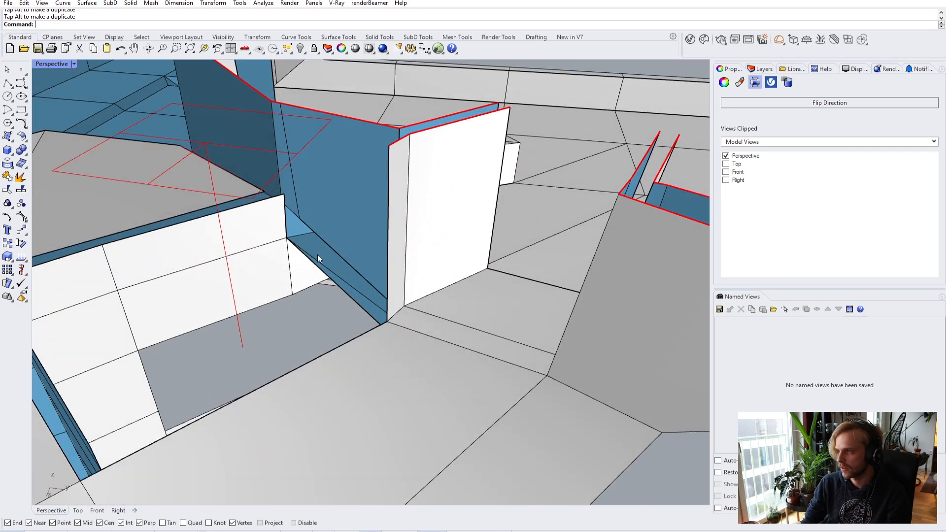
scroll(335, 276, "up", 5)
- Gumball-extrude the blue frame edge upward into a new wall face and move its top edge
left_click(338, 317, "ctrl+shift")
right_click_drag(339, 317, 380, 296)
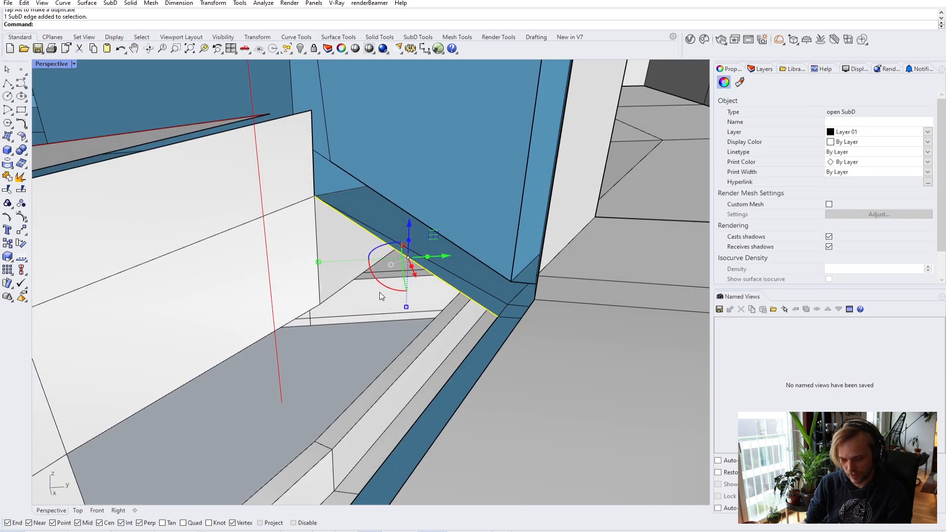
left_click_drag(409, 244, 410, 184)
type("m")
key("Return")
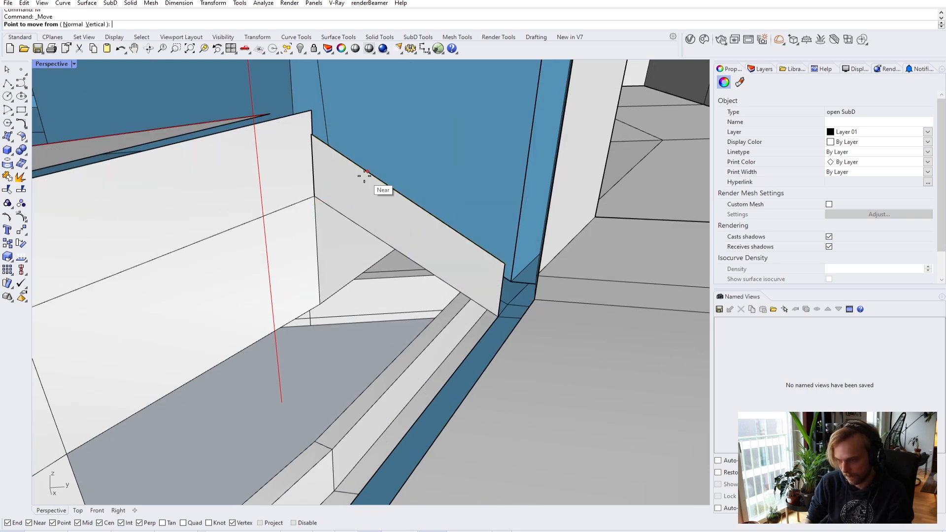
left_click(310, 134)
left_click(318, 111)
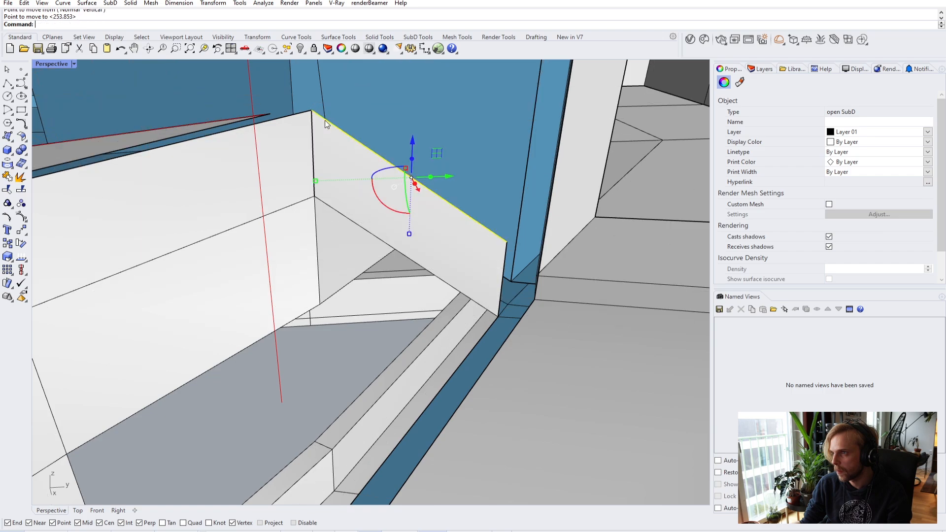
key("Escape")
right_click_drag(366, 155, 120, 169)
- Switch Perspective to Wireframe and Stitch the edges around the corner vertex
left_click(51, 63)
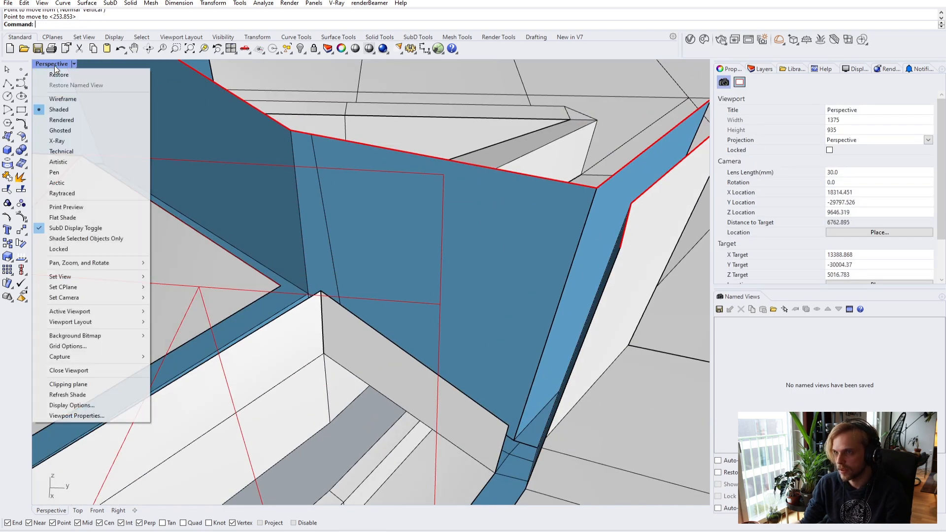
left_click(59, 97)
scroll(321, 282, "up", 5)
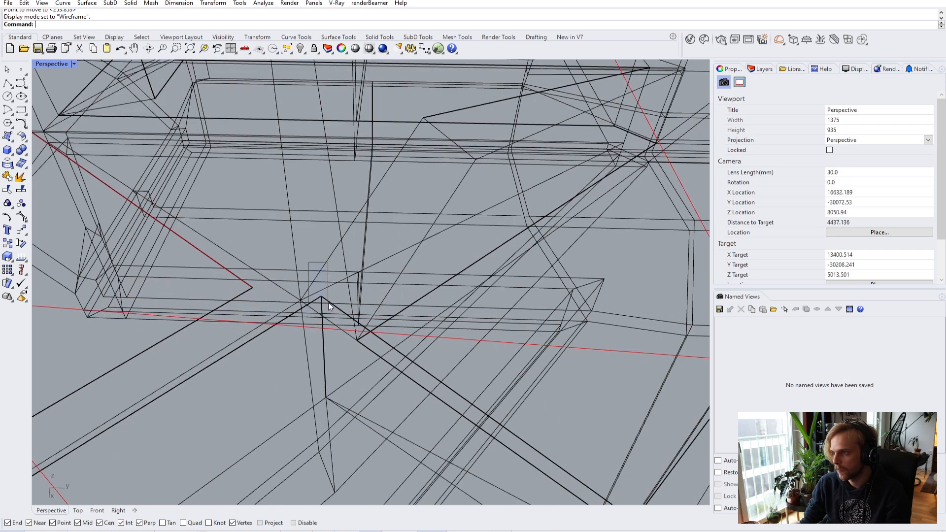
left_click_drag(329, 303, 329, 302)
type("Stitch")
key("Return")
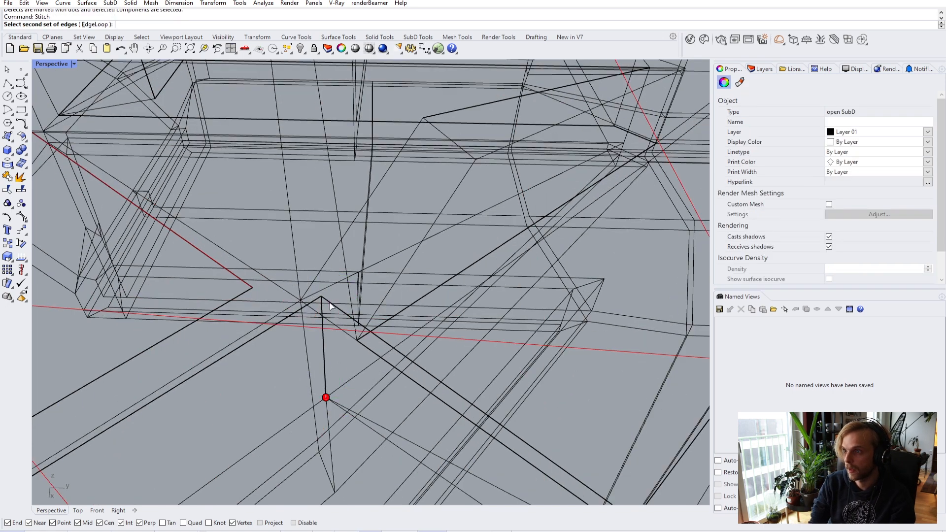
key("Return")
- Return to shaded display, inspect the corner, and undo the stitch
scroll(355, 428, "up", 3)
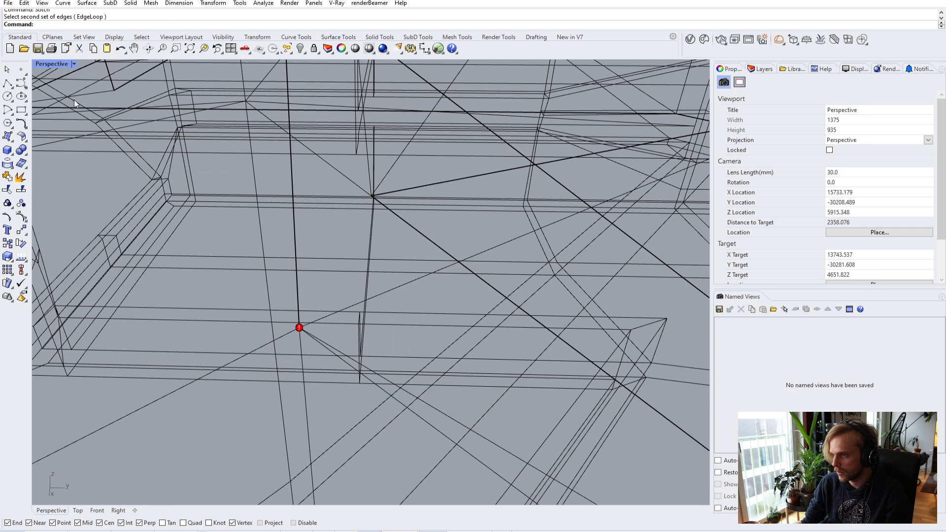
left_click(52, 64)
left_click(67, 104)
scroll(256, 306, "down", 3)
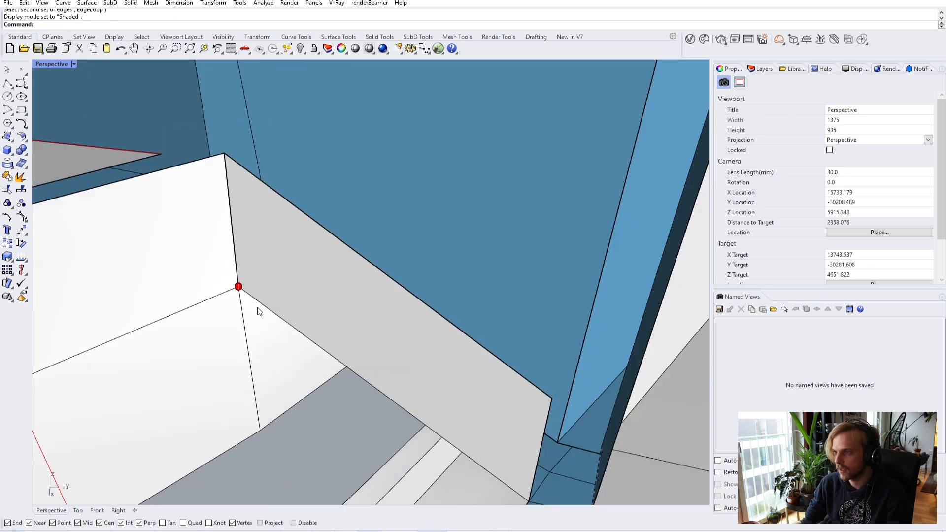
scroll(261, 259, "up", 3)
mouse_move(262, 258)
right_mouse_down()
mouse_move(241, 209)
mouse_move(253, 207)
mouse_move(331, 300)
mouse_move(353, 347)
mouse_move(397, 391)
mouse_move(280, 309)
mouse_move(311, 320)
mouse_move(394, 312)
mouse_move(300, 298)
mouse_move(249, 266)
mouse_move(359, 401)
mouse_move(294, 364)
right_mouse_up()
scroll(422, 301, "up", 3)
key("ctrl+z")
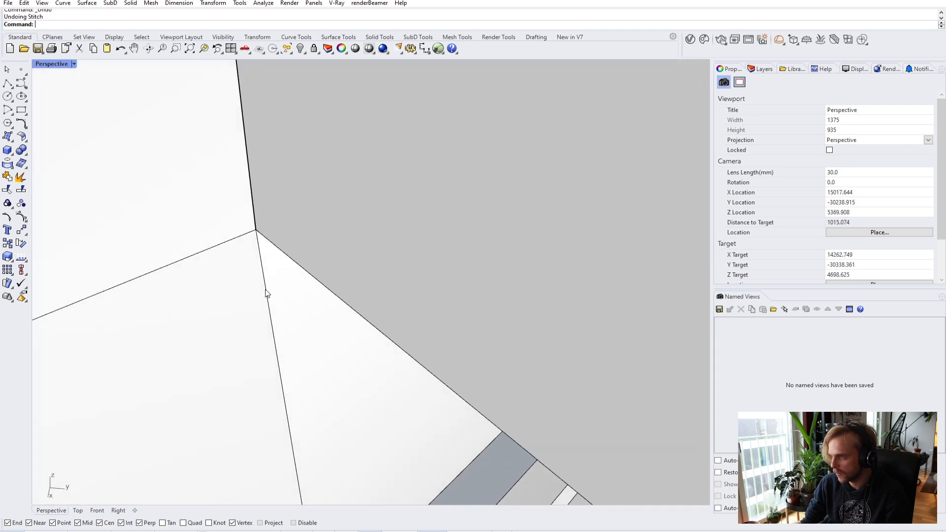
- Show wireframe again and window-select the two overlapping corner vertices
left_click(49, 62)
left_click(72, 98)
scroll(253, 233, "up", 2)
left_click_drag(216, 194, 291, 246, "ctrl+shift")
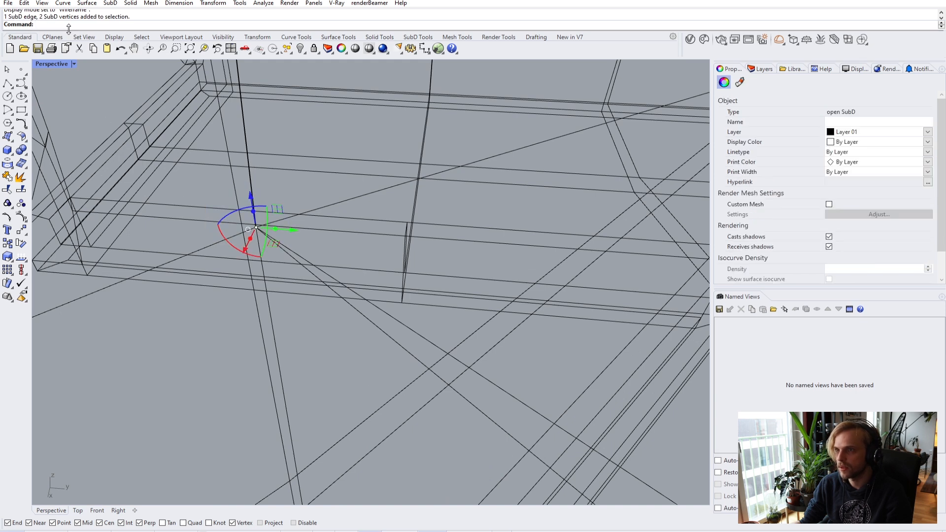
left_click(306, 186)
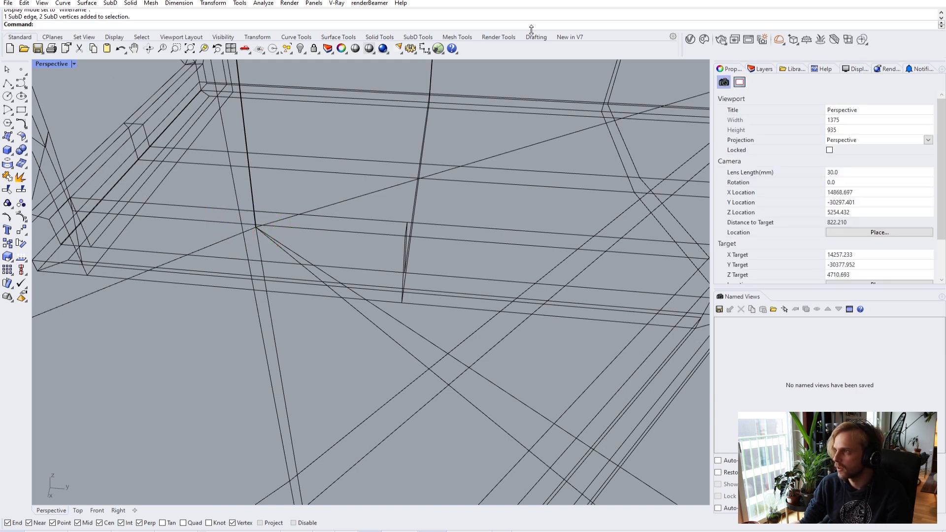
scroll(253, 219, "up", 6)
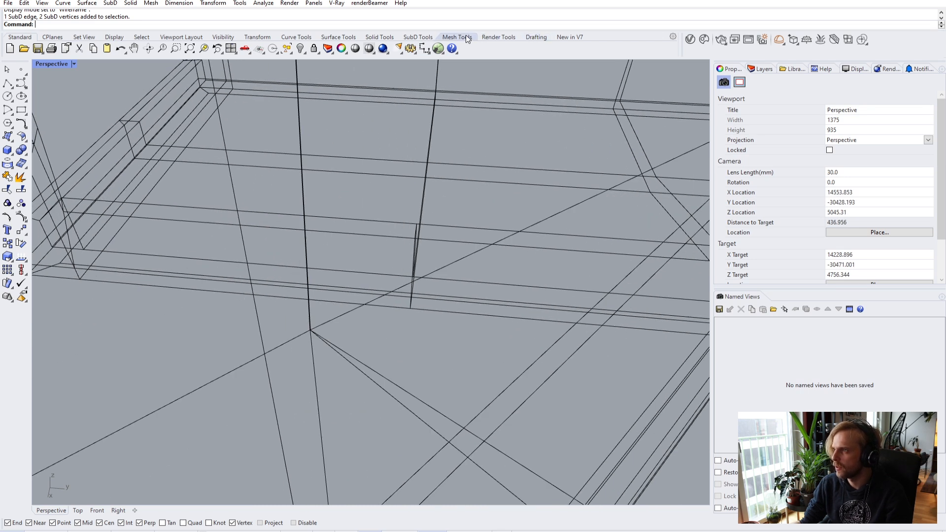
left_click(418, 37)
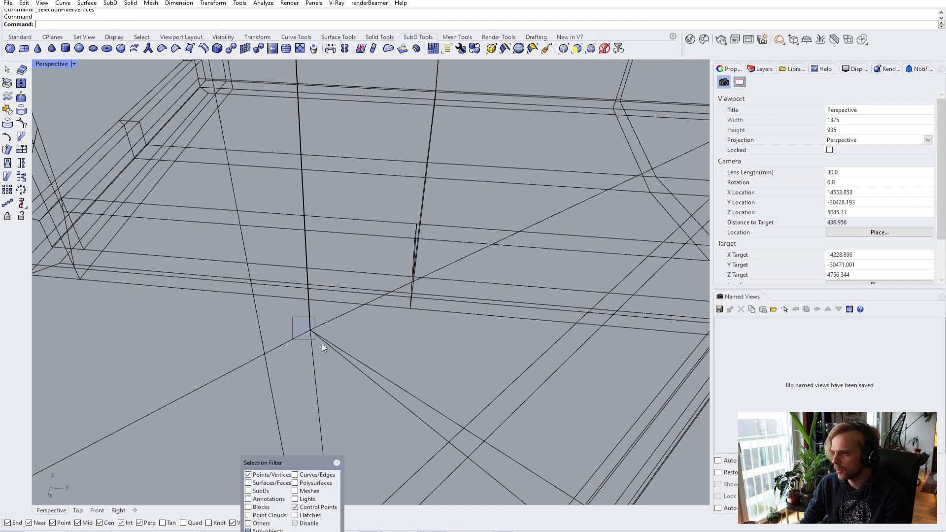
left_click_drag(316, 340, 327, 348)
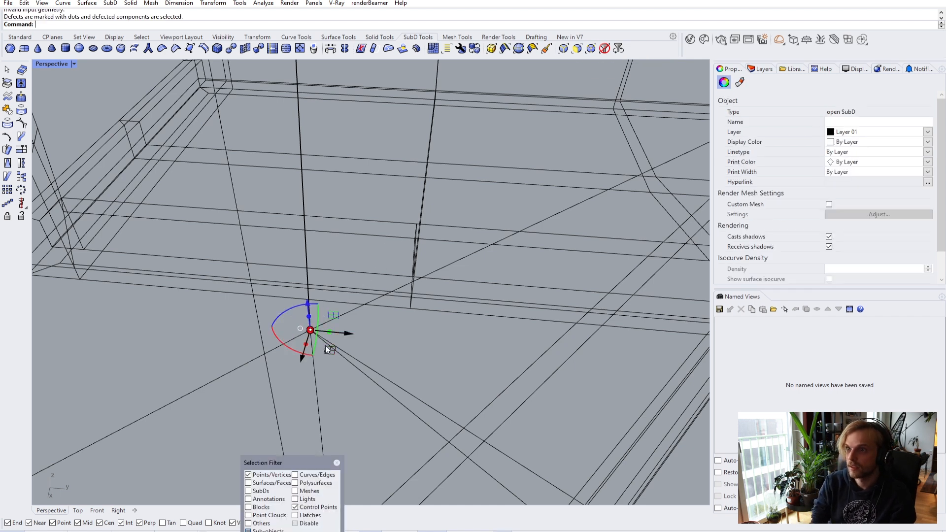
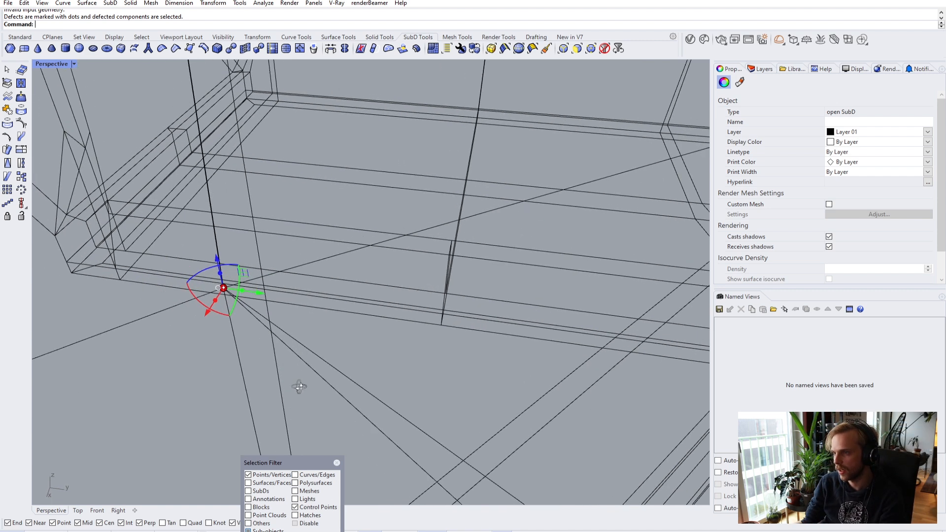
- Undo the accidental corner vertex deletion and clear the vertex selection
key("Delete")
left_click_drag(306, 321, 307, 323)
key("Escape")
key("ctrl+z")
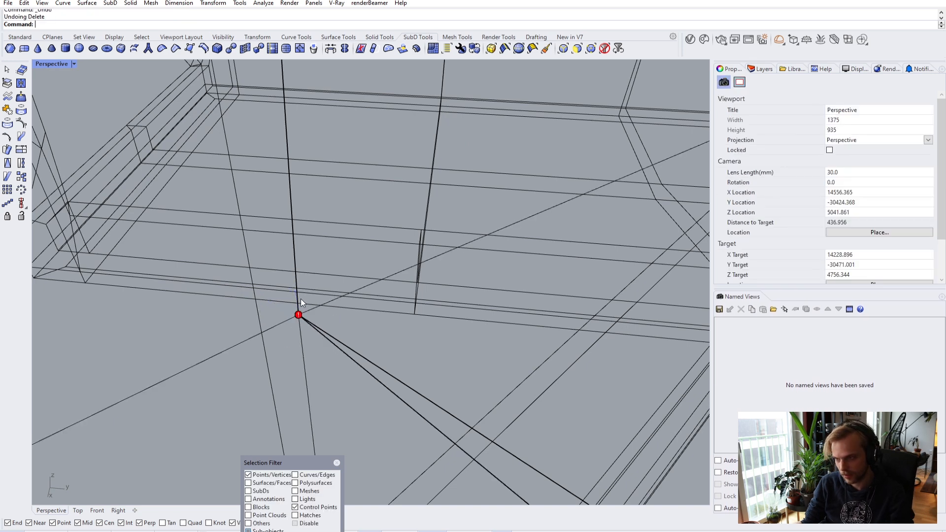
left_click(298, 318)
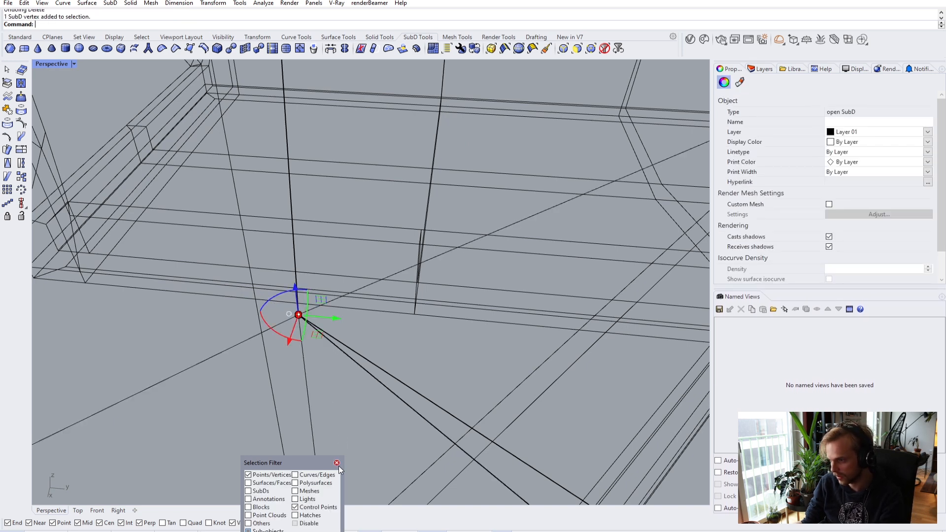
left_click(337, 463)
key("Escape")
- Delete the stray text dot at the corner and return the viewport to shaded display
left_click(298, 318)
left_click(325, 339)
key("Delete")
left_click(54, 64)
left_click(54, 108)
- Stitch the first pair of loose corner vertices together at their average location
mouse_move(92, 127)
right_mouse_down()
mouse_move(347, 264)
mouse_move(322, 338)
mouse_move(310, 219)
mouse_move(321, 139)
mouse_move(311, 117)
mouse_move(421, 252)
mouse_move(260, 195)
mouse_move(350, 203)
mouse_move(503, 253)
mouse_move(417, 211)
mouse_move(483, 238)
mouse_move(401, 243)
mouse_move(371, 264)
mouse_move(360, 275)
mouse_move(437, 287)
mouse_move(382, 315)
right_mouse_up()
left_click(371, 312, "ctrl+shift")
left_click(443, 301, "ctrl+shift")
key("Return")
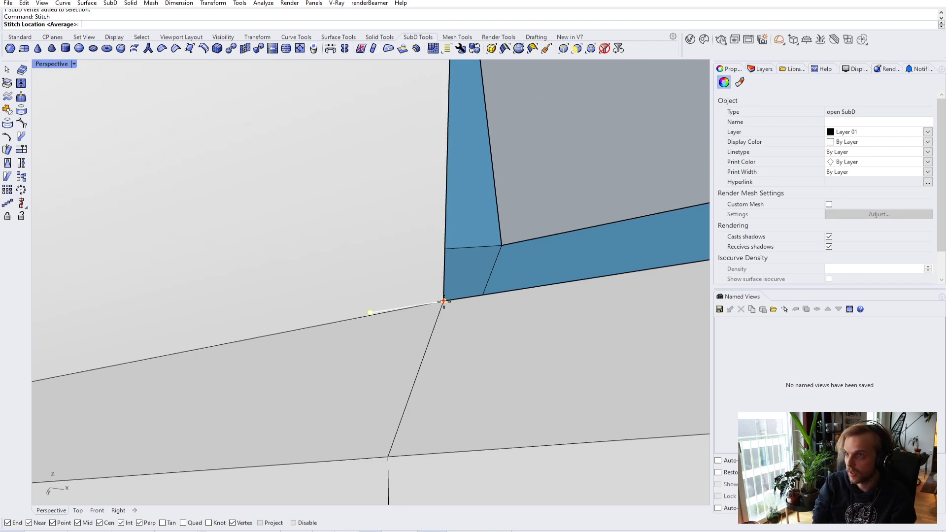
key("Escape")
scroll(433, 301, "down", 3)
- In wireframe, window-select the next corner's two overlapping vertices and stitch them together
right_click_drag(422, 301, 363, 342)
scroll(332, 272, "up", 3)
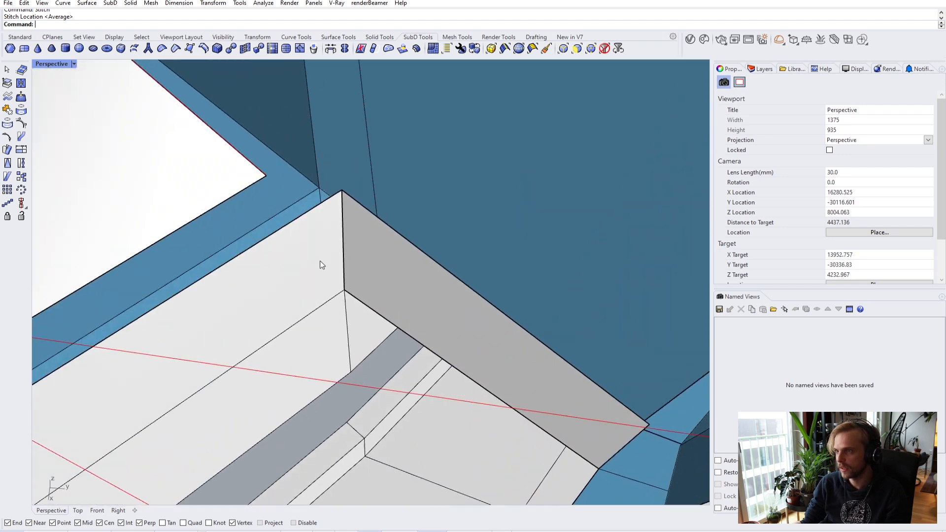
right_click_drag(332, 273, 340, 190)
left_click(59, 68)
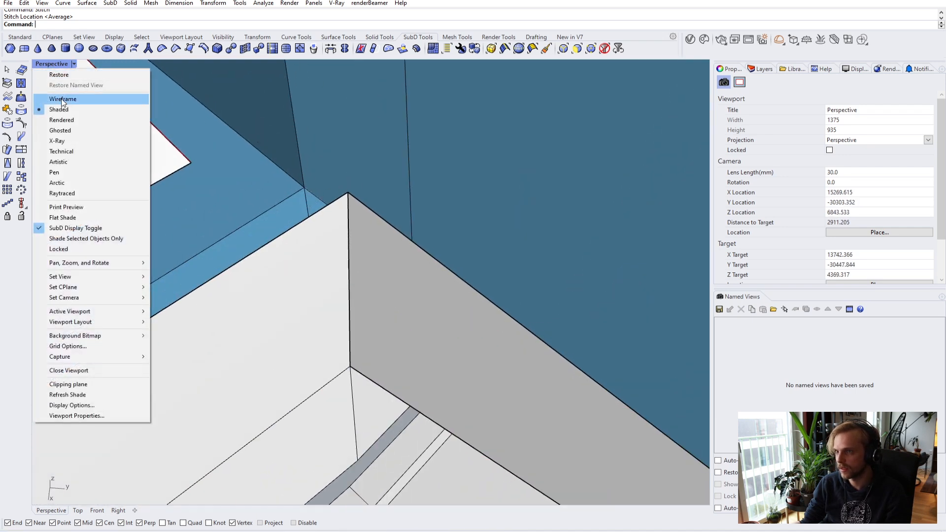
left_click(63, 99)
right_click_drag(406, 208, 371, 213)
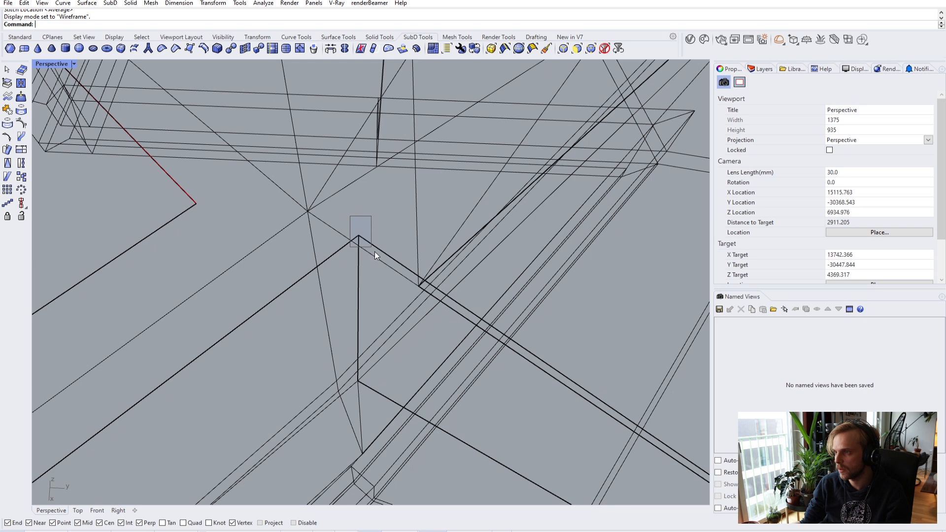
left_click_drag(371, 250, 377, 257)
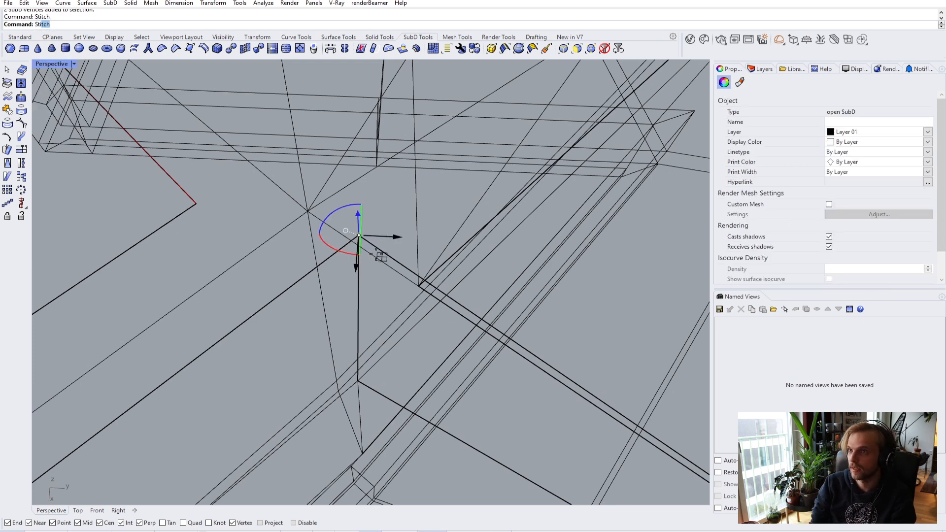
right_click_drag(347, 331, 315, 282)
left_click_drag(309, 267, 332, 294)
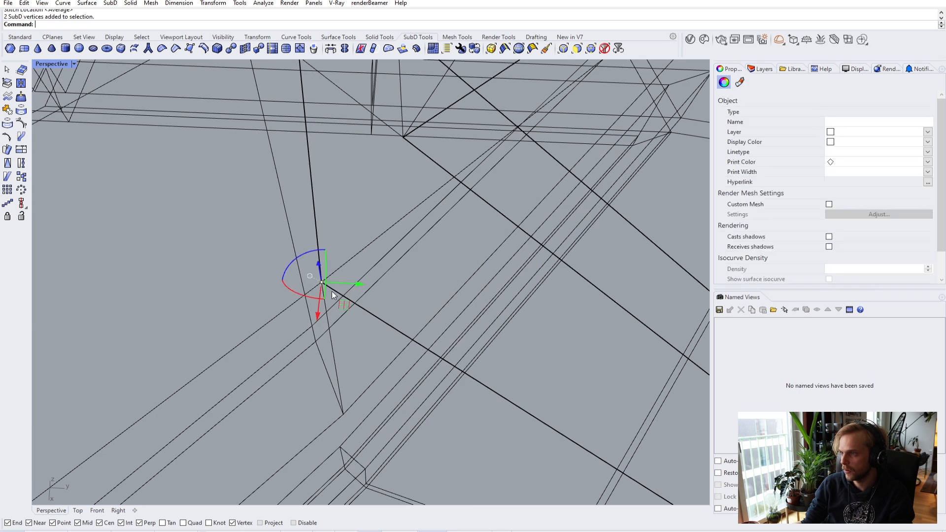
key("Return")
key("Return")
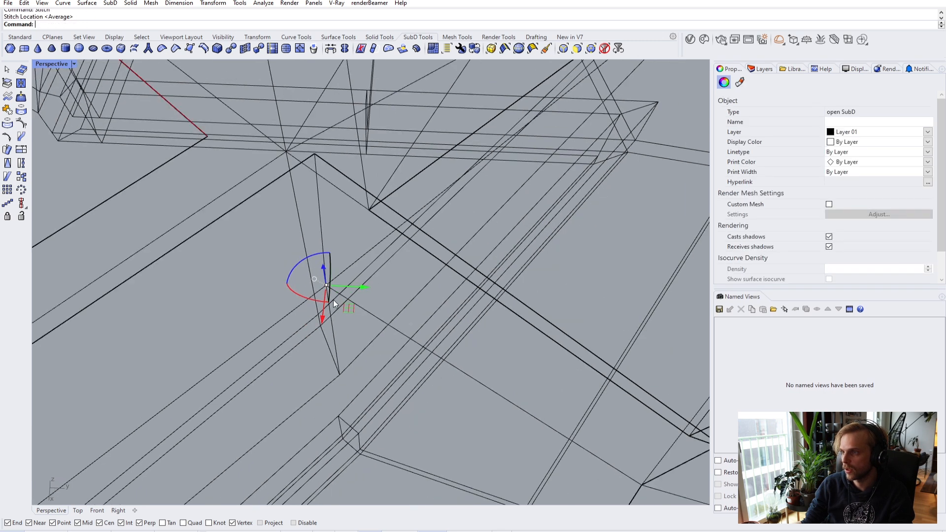
- Inspect the stitched corner in shaded view, toggling the shell between smooth and flat display
left_click(363, 372)
key("Escape")
key("Tab")
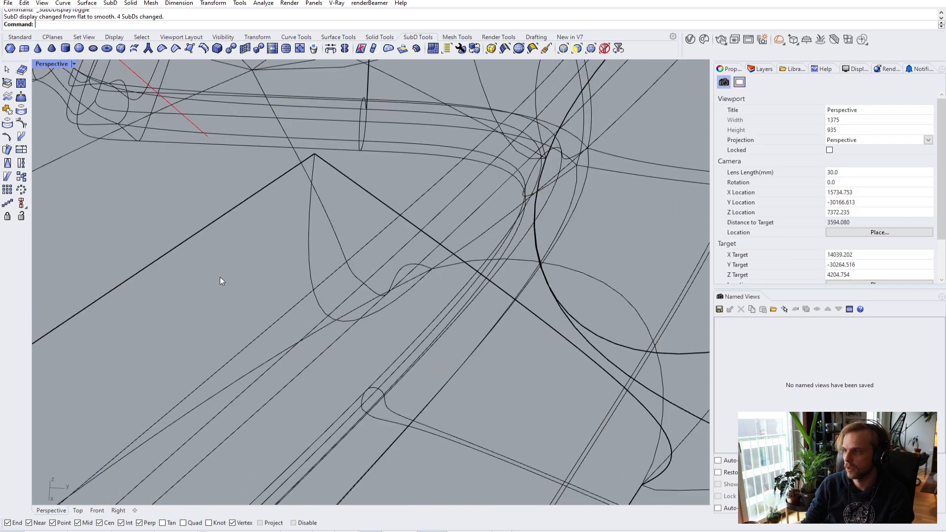
left_click(73, 64)
left_click(52, 111)
mouse_move(296, 222)
right_mouse_down()
mouse_move(441, 264)
mouse_move(513, 313)
mouse_move(467, 290)
mouse_move(387, 281)
mouse_move(454, 253)
mouse_move(416, 276)
mouse_move(338, 245)
mouse_move(389, 269)
right_mouse_up()
key("Tab")
right_click_drag(317, 271, 505, 317)
- Select the opening's bottom edge and raise it upward with the gumball
left_click(380, 298, "ctrl+shift")
scroll(505, 317, "down", 4)
right_click_drag(420, 258, 428, 265)
scroll(455, 253, "up", 4)
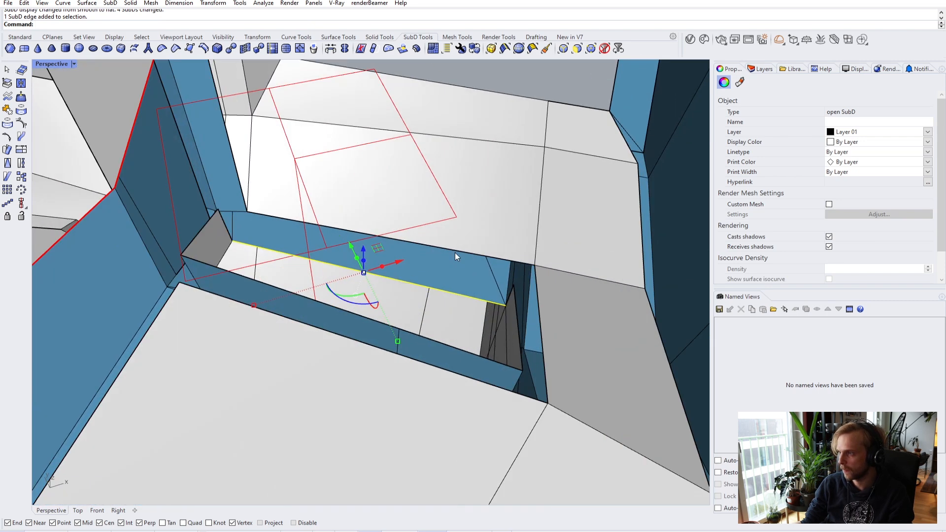
type("Extru")
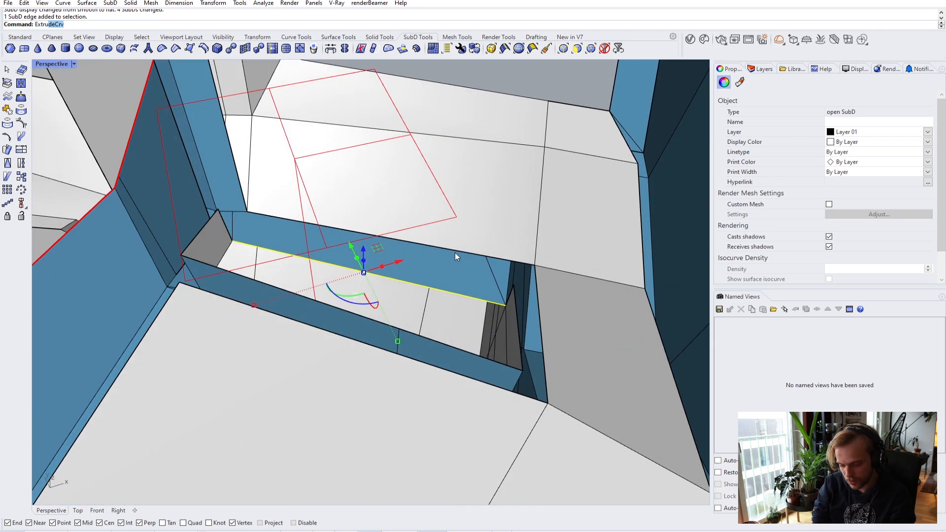
type("d")
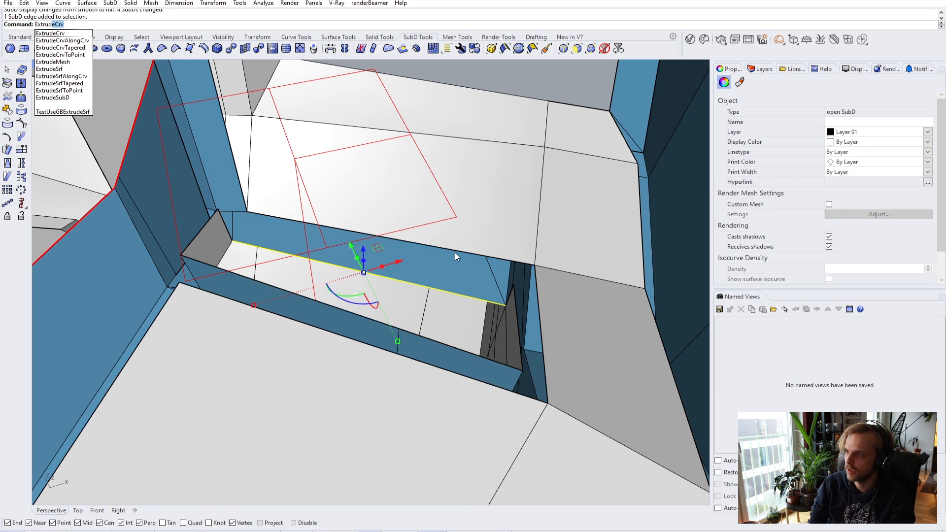
key("Escape")
right_click_drag(382, 266, 354, 280)
scroll(375, 243, "up", 4)
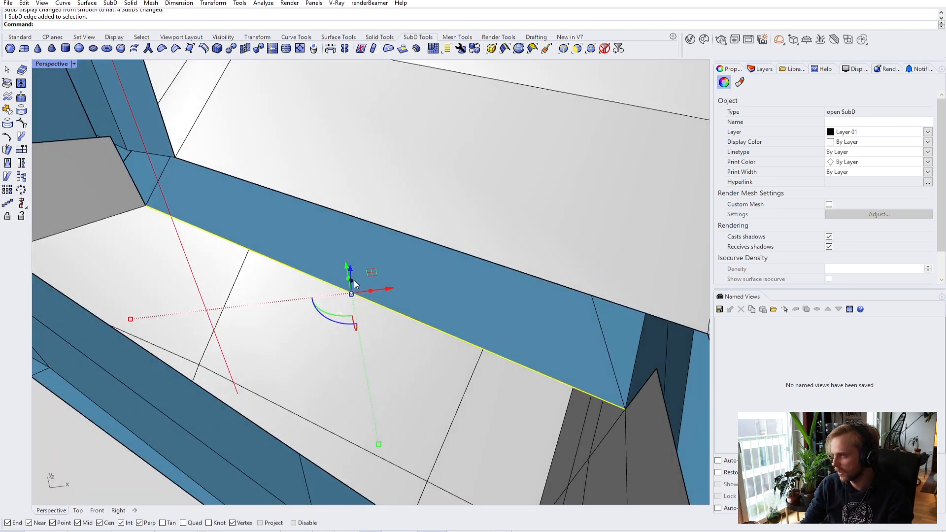
left_click_drag(354, 282, 391, 186)
scroll(527, 241, "down", 2)
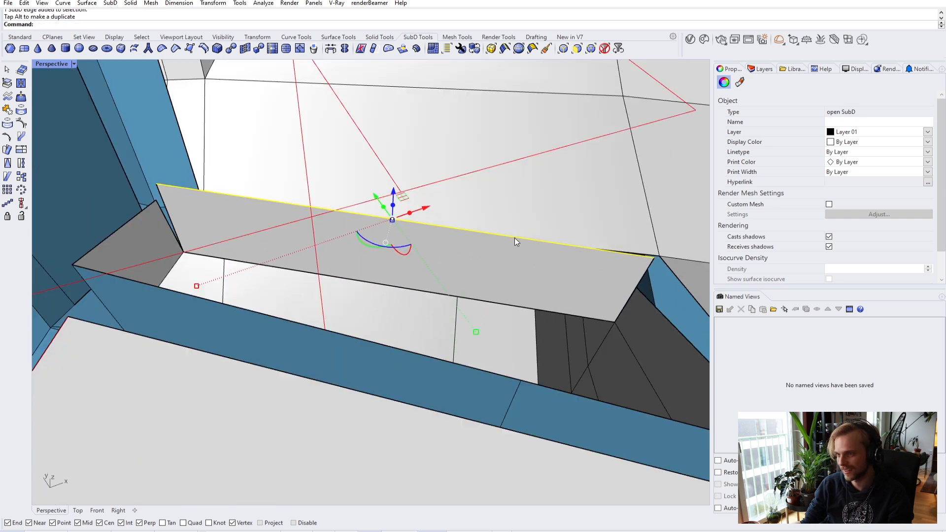
- Move the edge vertically, snapped to the neighbouring wall vertex's height
type("m")
key("Return")
type("V")
key("Return")
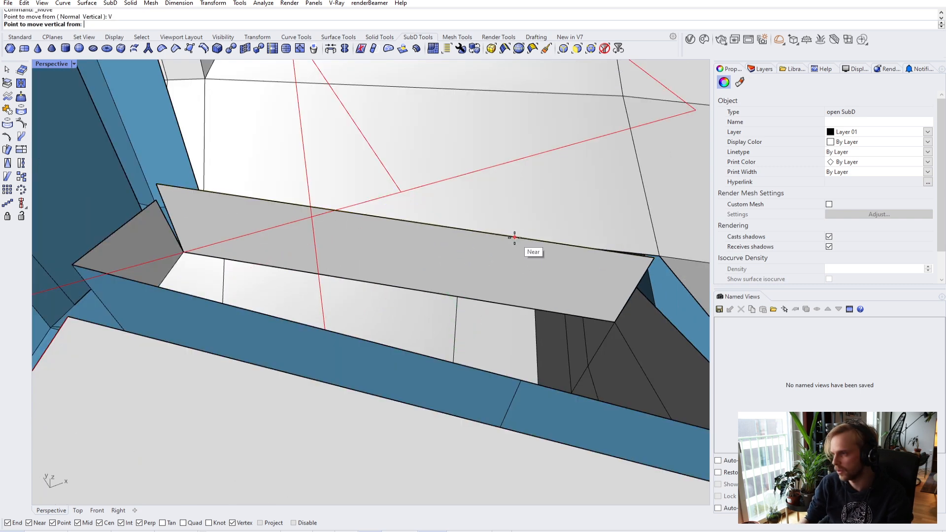
left_click(654, 257)
left_click(634, 295)
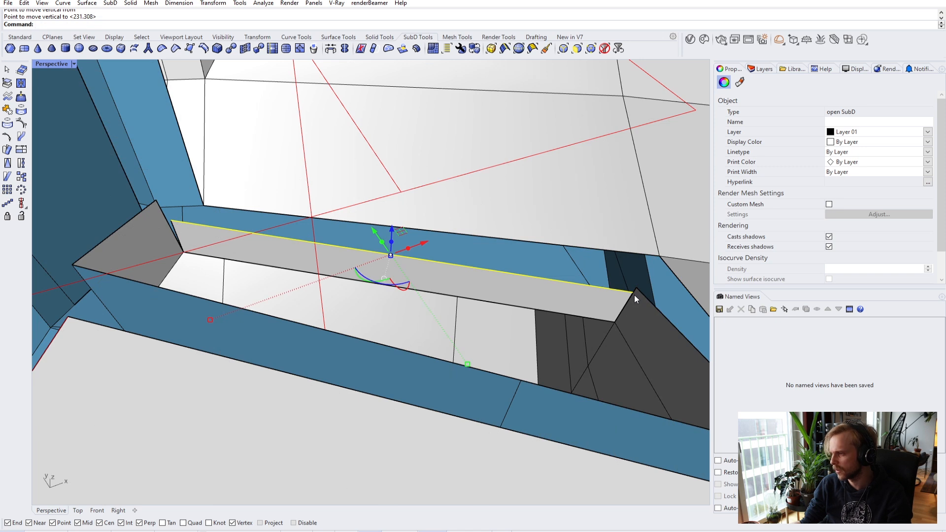
key("ctrl+z")
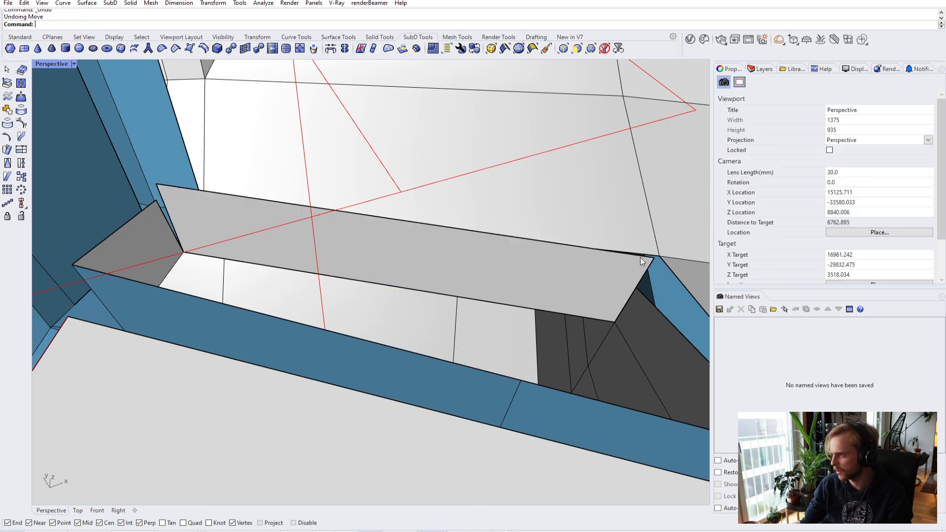
left_click(640, 257)
type("m")
key("Return")
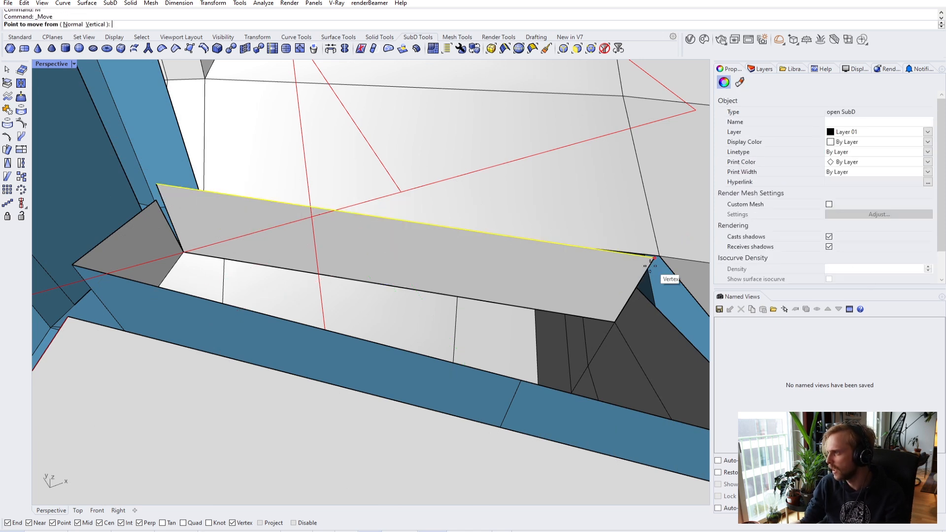
left_click(654, 259)
key("Escape")
- Move the corner vertex onto its neighbouring vertex
right_click_drag(634, 295, 299, 242)
left_click(298, 237)
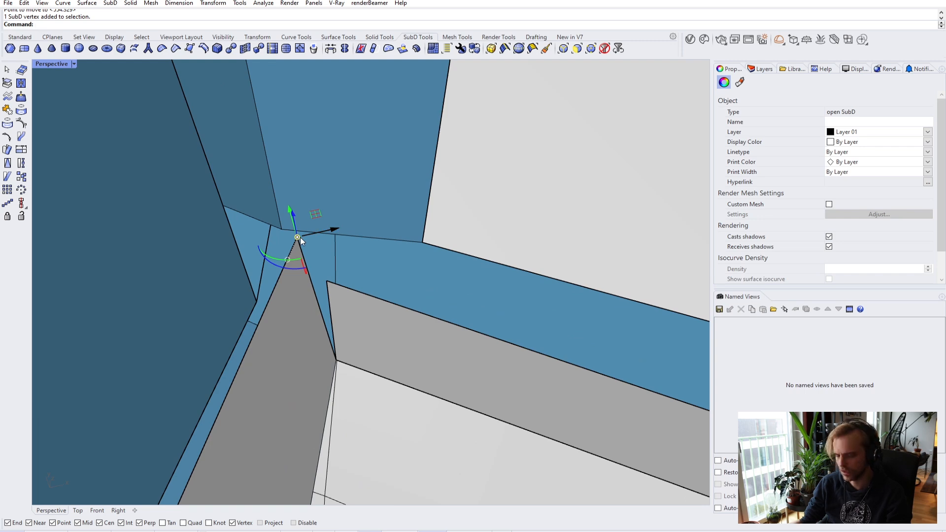
key("Return")
left_click(298, 238)
left_click(338, 296)
key("Escape")
right_click_drag(338, 295, 322, 202)
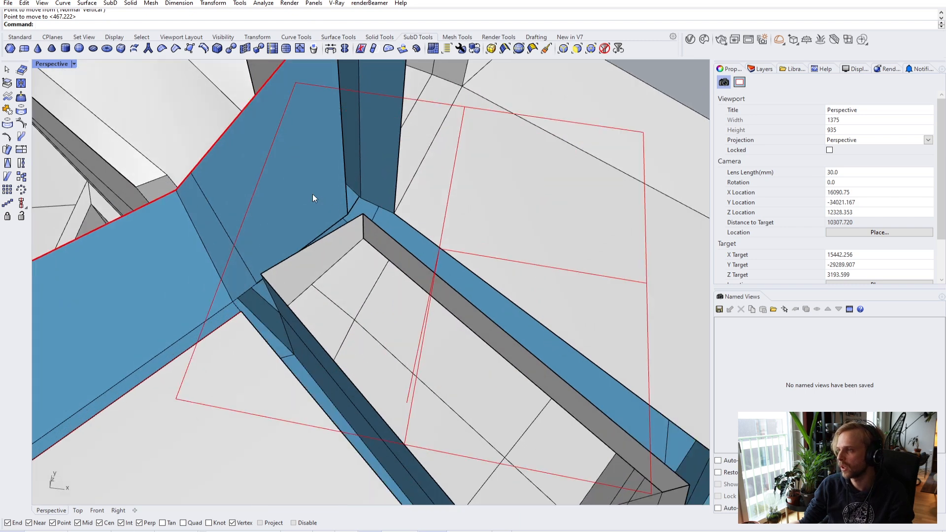
left_click(51, 65)
- In wireframe, stitch the two overlapping corner vertices at their average and check the result
left_click(63, 99)
scroll(352, 202, "up", 5)
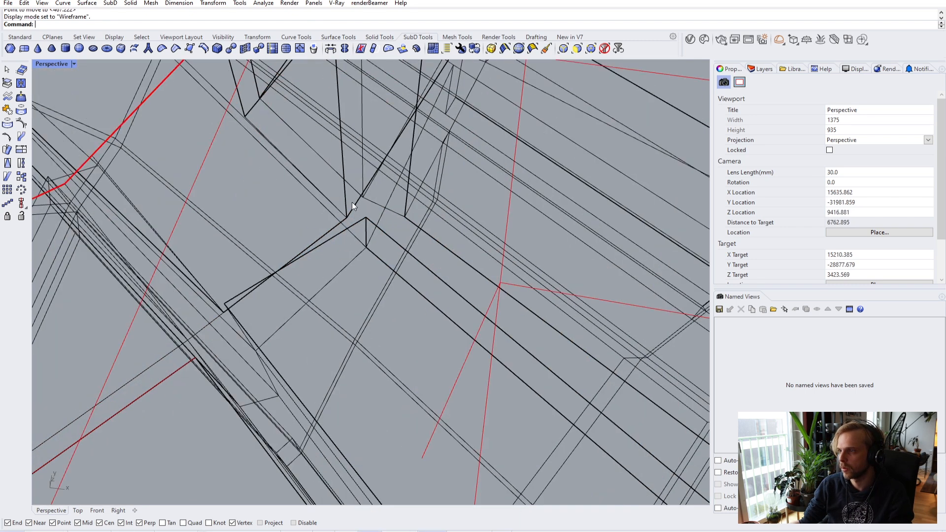
left_click(375, 228)
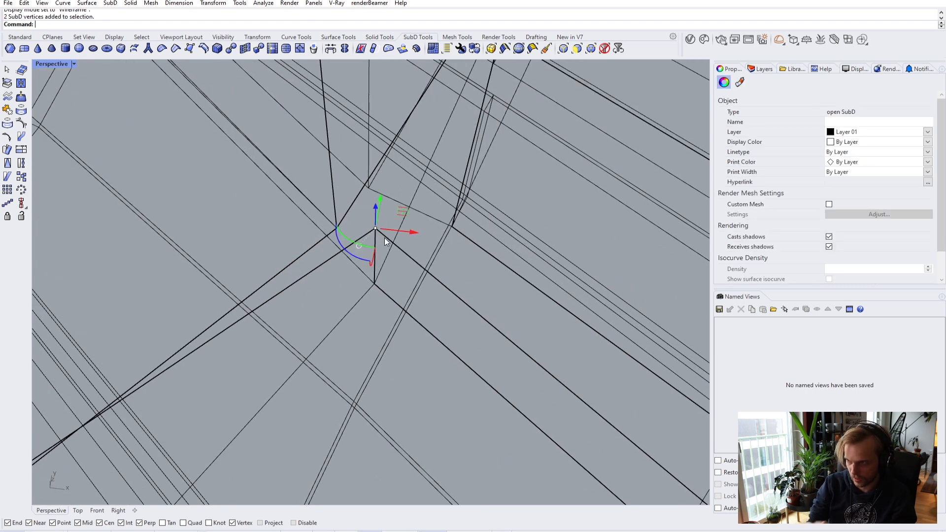
key("Return")
key("Return")
scroll(442, 261, "down", 5)
right_click_drag(442, 261, 448, 216)
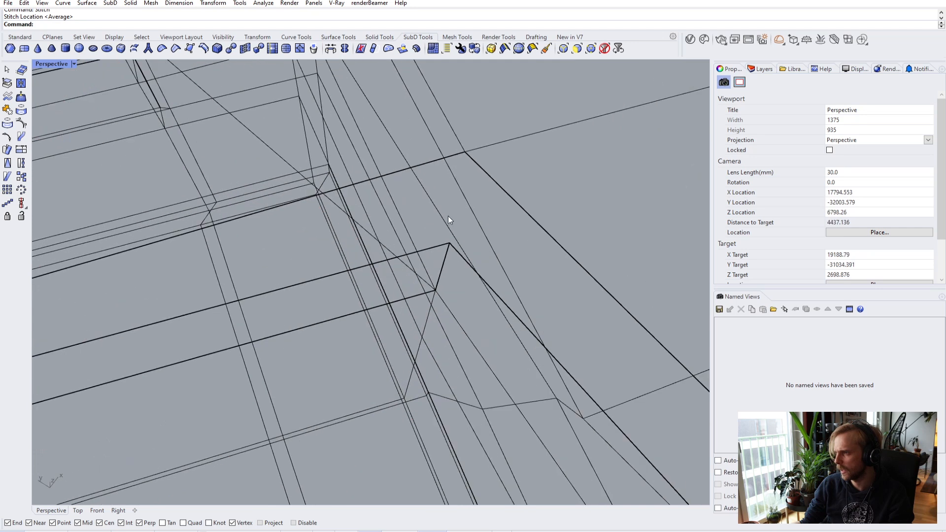
left_click(444, 245)
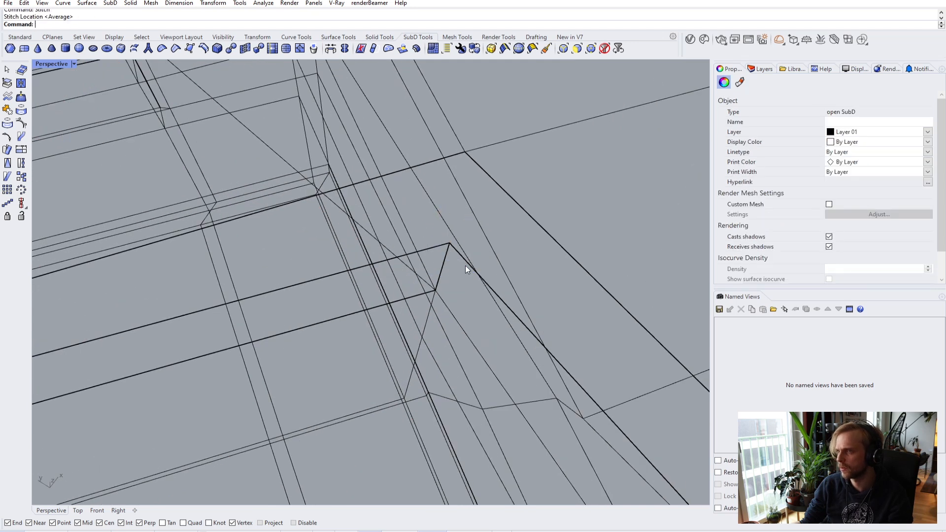
key("Escape")
left_click_drag(461, 264, 462, 265)
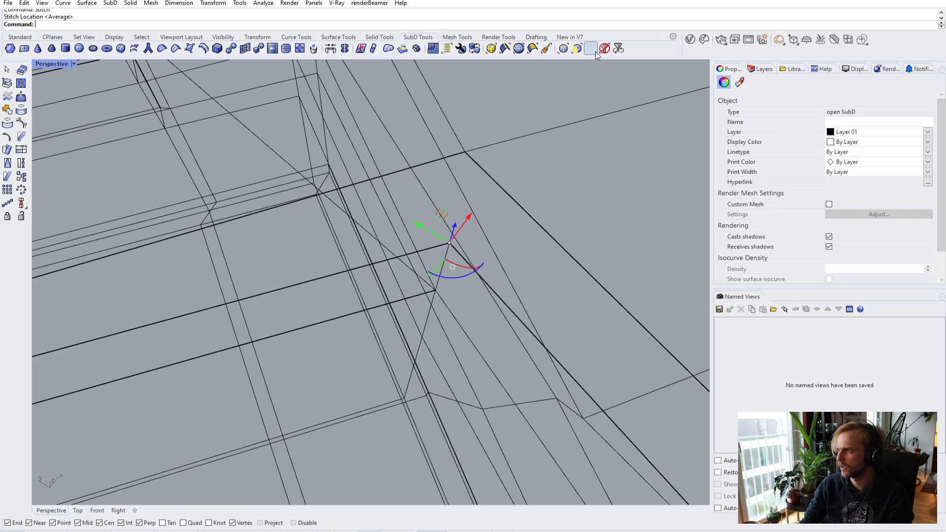
key("Escape")
- Return to shaded display and select the two opposite edges of the opening frame
left_click(54, 64)
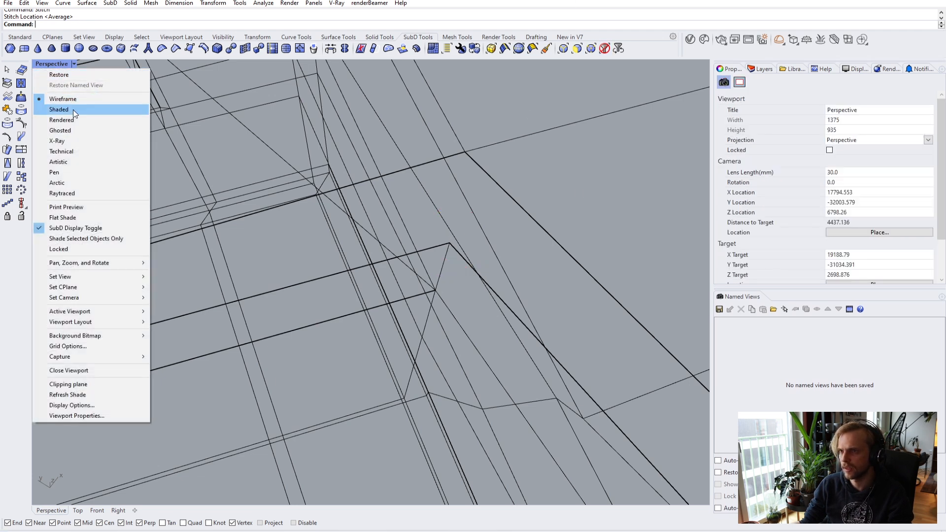
left_click(82, 112)
mouse_move(316, 176)
right_mouse_down()
mouse_move(306, 213)
mouse_move(392, 260)
mouse_move(335, 253)
mouse_move(439, 275)
mouse_move(488, 238)
mouse_move(437, 264)
mouse_move(300, 209)
mouse_move(196, 195)
mouse_move(253, 205)
mouse_move(224, 207)
mouse_move(202, 236)
mouse_move(347, 300)
right_mouse_up()
right_click_drag(405, 300, 396, 302)
left_click(400, 302, "ctrl+shift")
left_click(407, 328, "ctrl+shift")
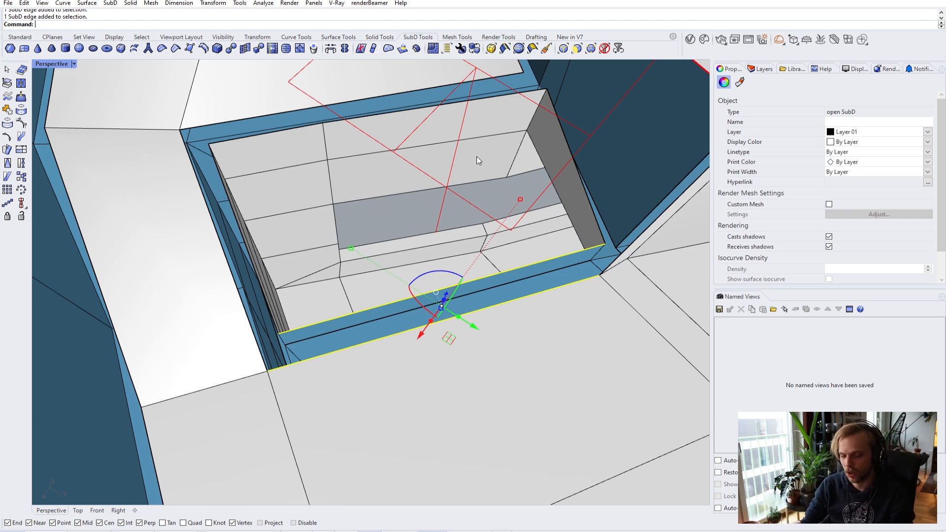
- Bridge the two opening frame edges with a single-segment, joined bridge
right_click_drag(541, 198, 446, 209)
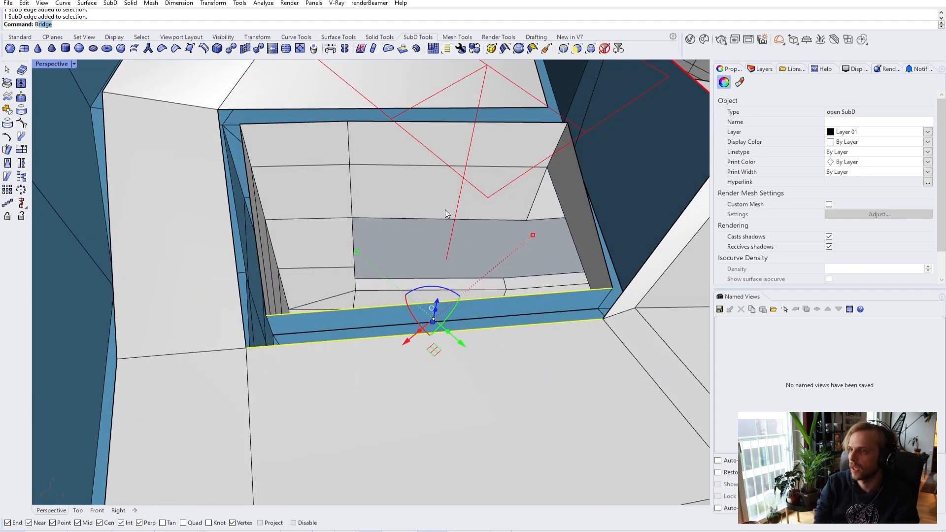
key("Return")
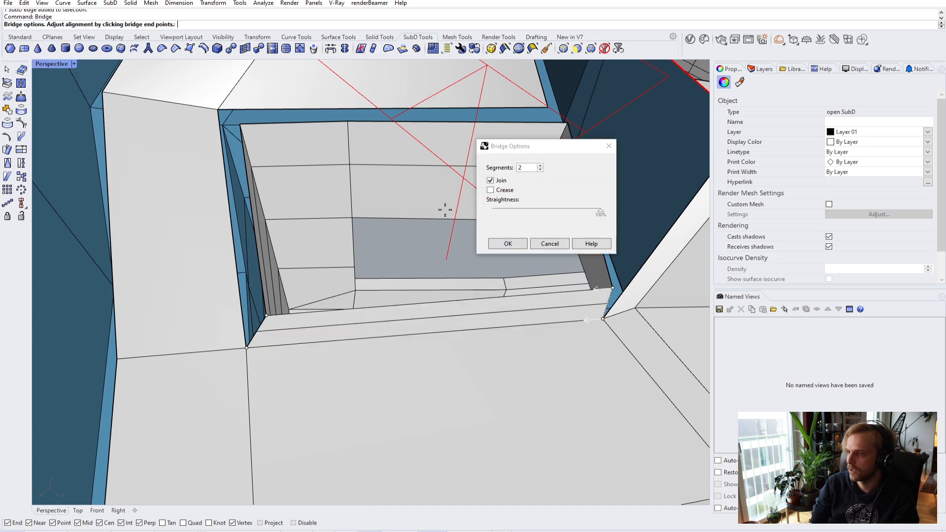
left_click(540, 170)
left_click(520, 245)
- Bridge the wall gap along the blue strip between its two opposite edges
right_click_drag(490, 267, 235, 192)
left_click(248, 186)
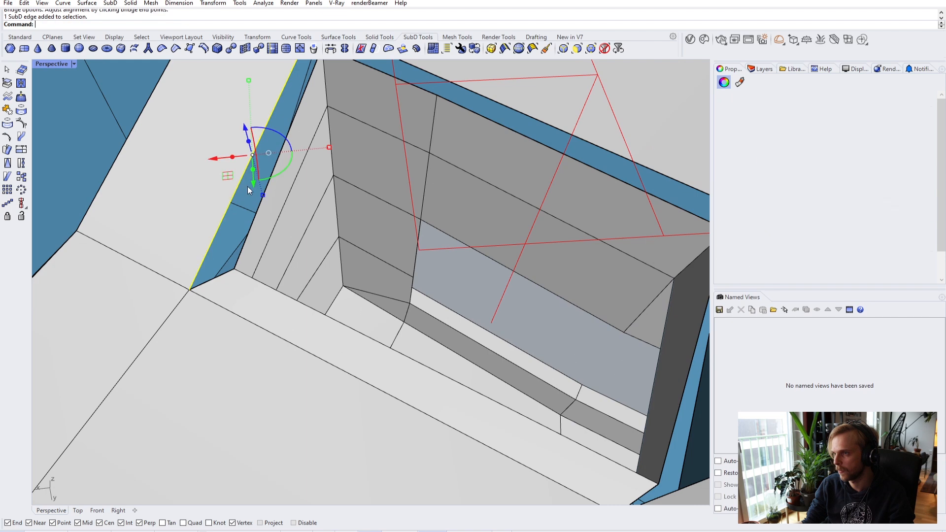
left_click(250, 232)
key("Escape")
left_click(253, 156)
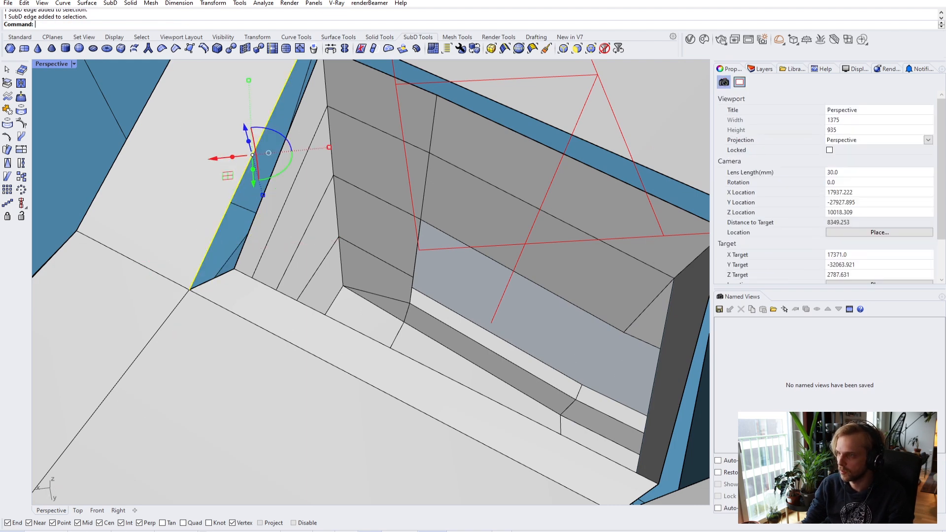
scroll(278, 143, "up", 5)
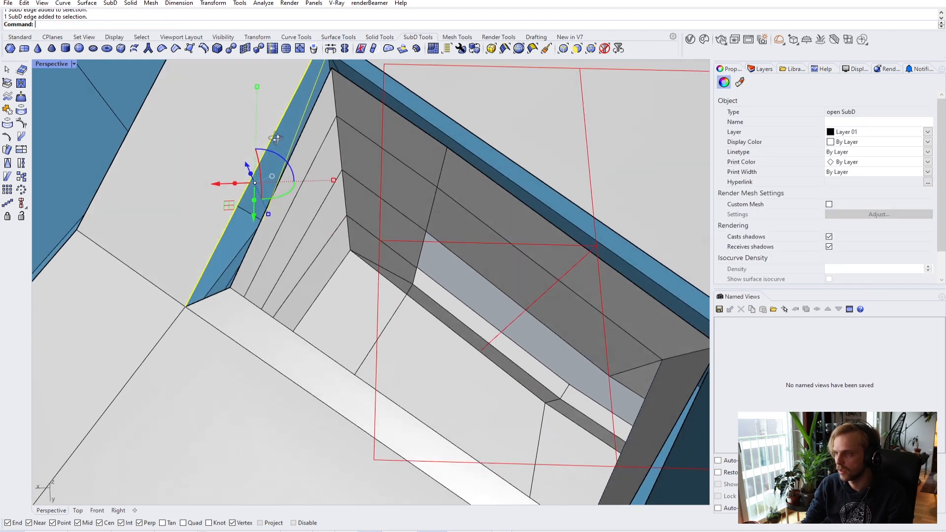
key("Escape")
left_click(263, 146)
left_click(321, 167, "shift")
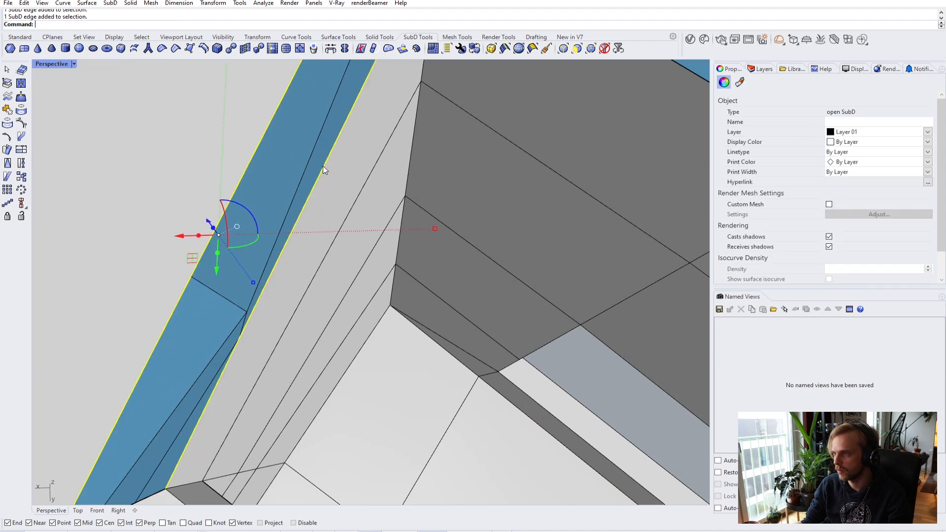
type("Bridge")
key("Return")
left_click(490, 243)
- Insert an extra edge across the angled face, parallel to its diagonal edge
right_click_drag(492, 243, 478, 228)
left_click(419, 113)
left_click(424, 146, "shift")
right_click_drag(424, 146, 327, 202)
key("Escape")
left_click(326, 202)
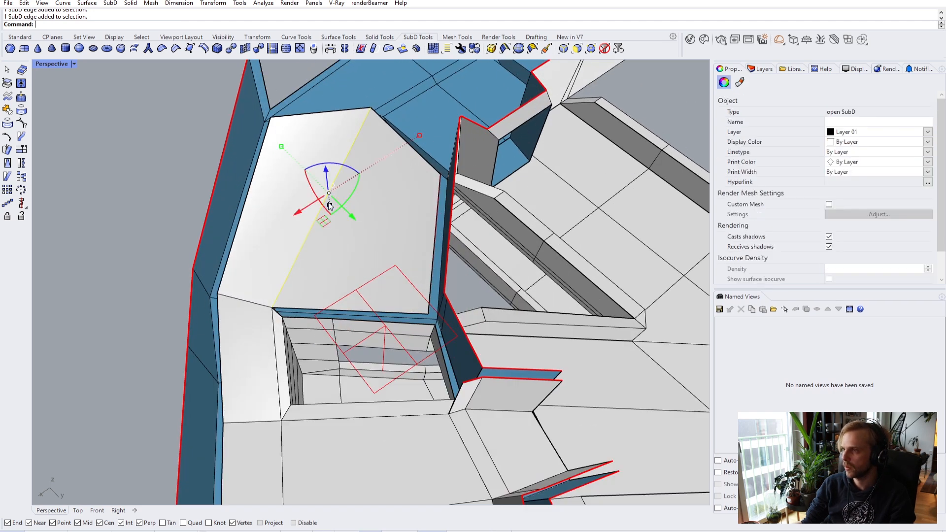
type("Ins")
key("Return")
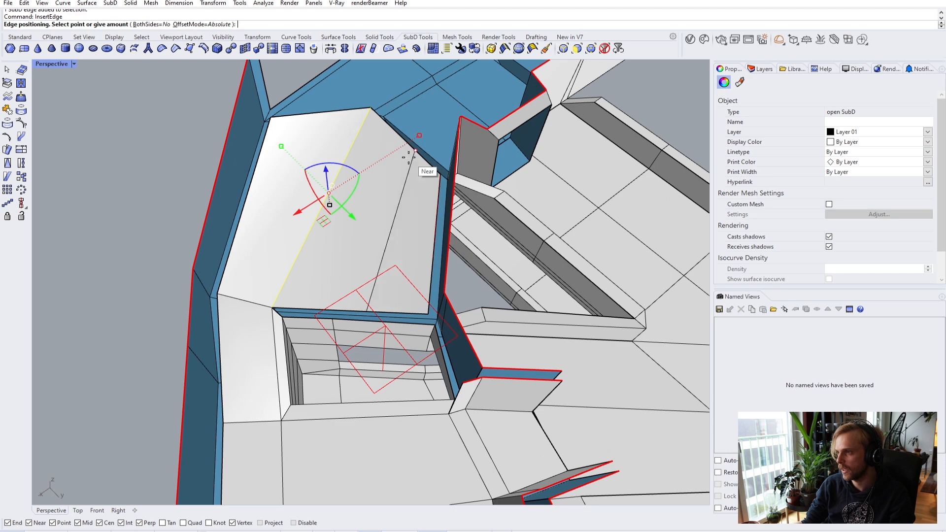
scroll(409, 156, "up", 3)
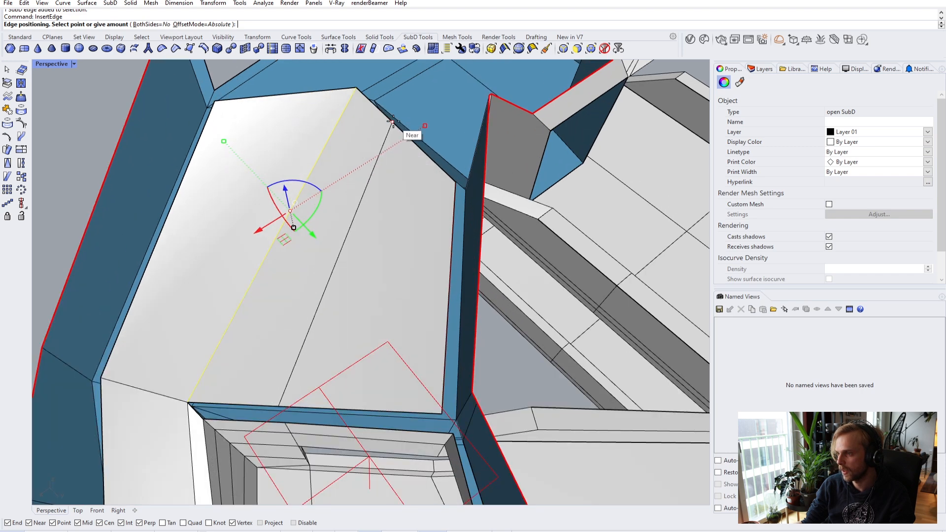
left_click(392, 121)
- Bridge the floor band gaps between their upper and lower edges
right_click_drag(318, 228, 268, 394)
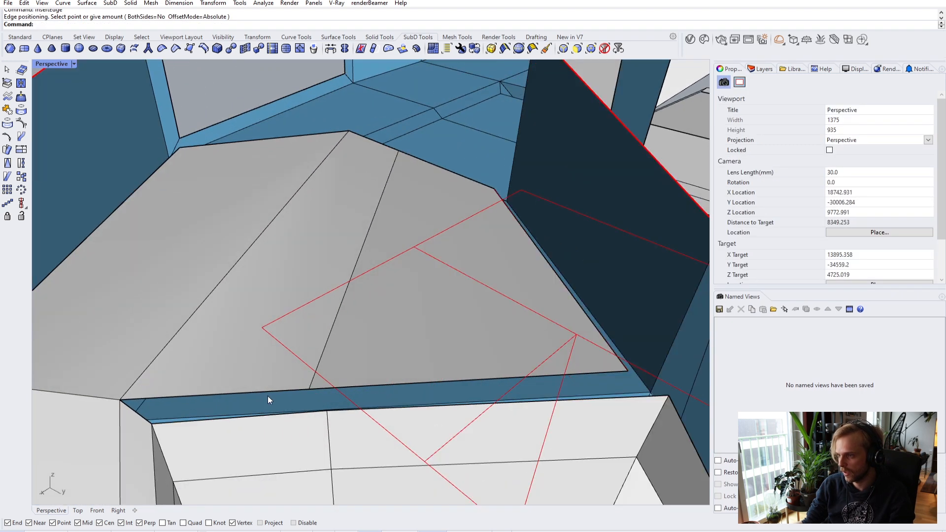
left_click(269, 393)
left_click(280, 416, "shift")
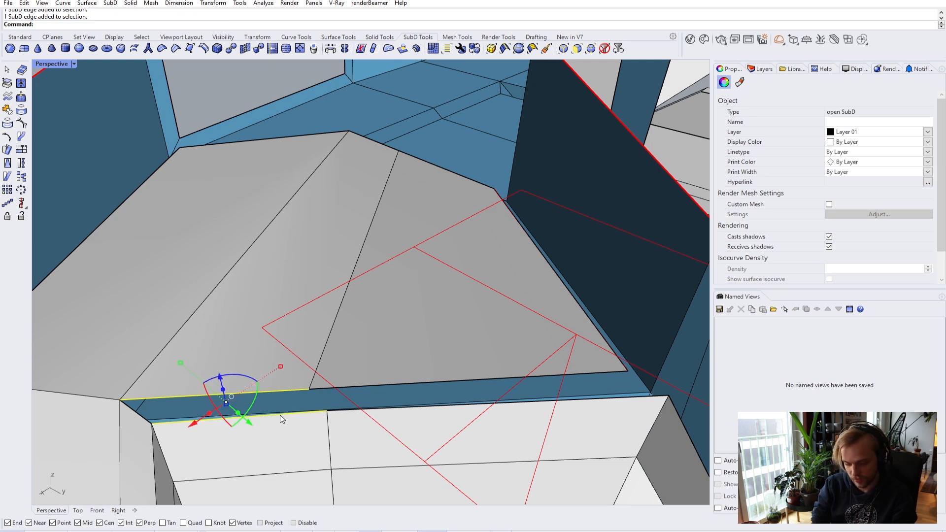
key("Return")
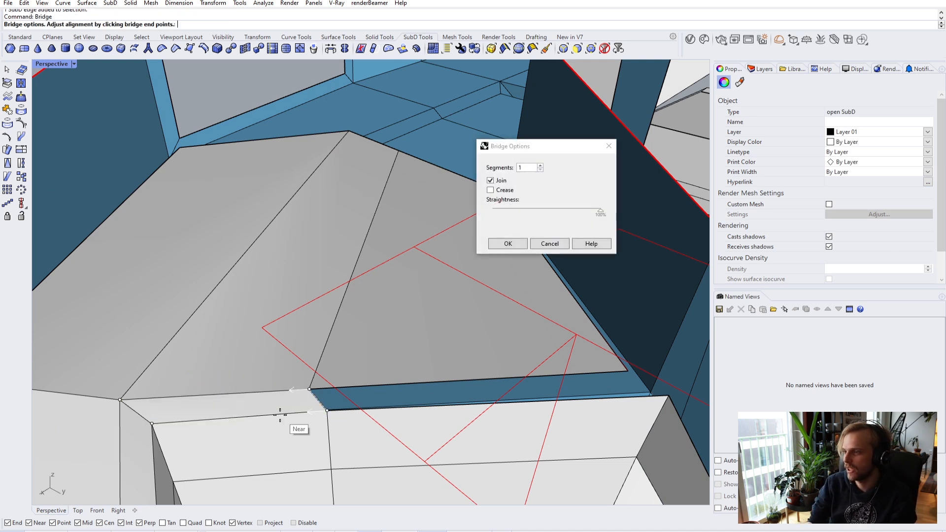
key("Return")
left_click(463, 381)
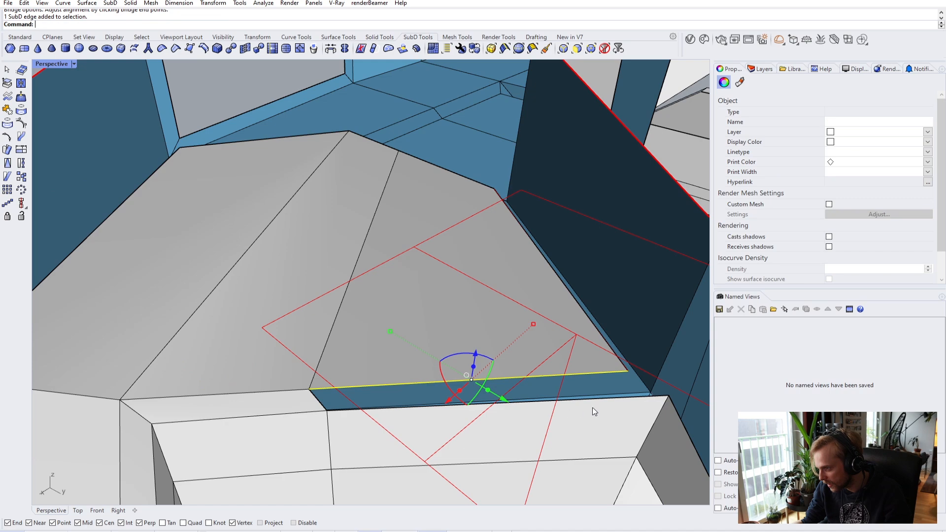
key("Return")
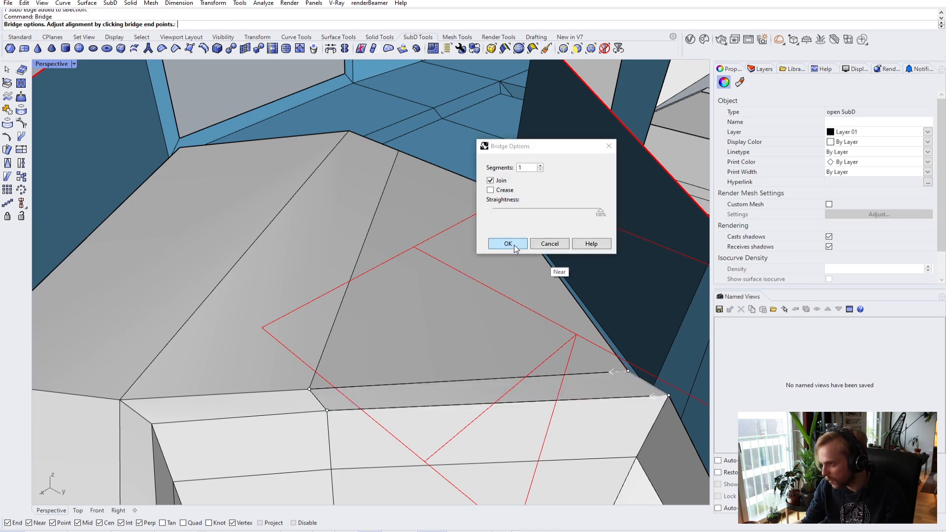
left_click(511, 243)
right_click_drag(311, 347, 407, 351)
- Toggle the SubD to flat display and drag the clipping plane to cut more away
key("Tab")
key("Tab")
scroll(451, 343, "up", 5)
scroll(445, 352, "down", 5)
scroll(448, 323, "up", 2)
left_click(448, 335)
left_click_drag(419, 308, 426, 236)
right_click_drag(427, 235, 295, 296)
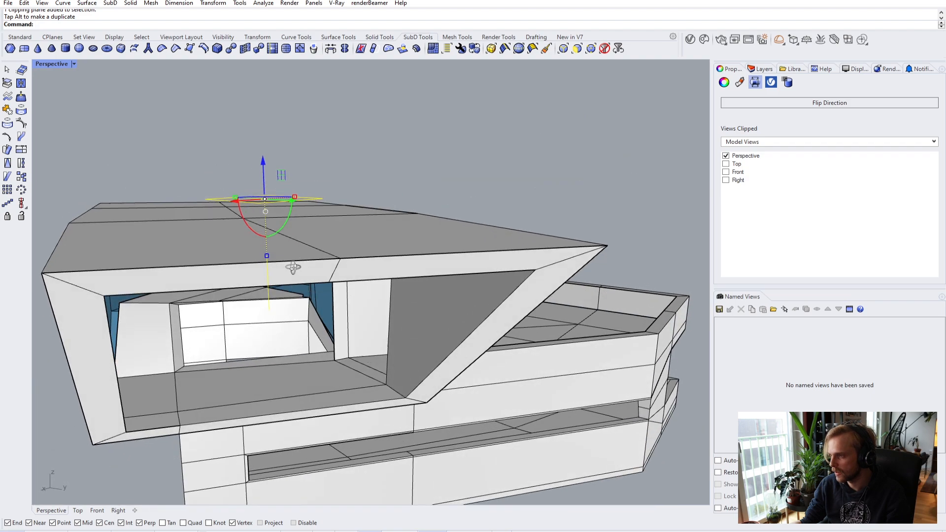
scroll(277, 303, "up", 5)
key("Home")
key("Home")
key("Home")
key("Home")
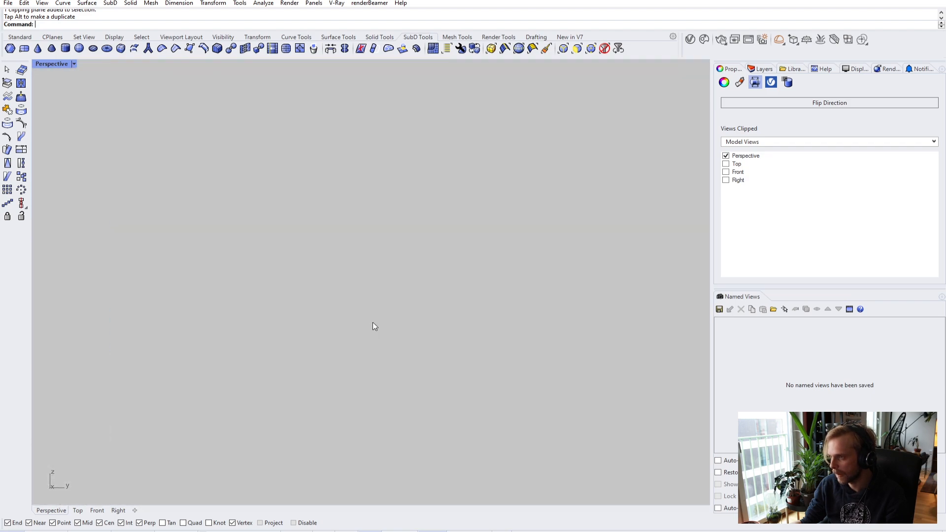
key("Escape")
right_click_drag(333, 335, 312, 309)
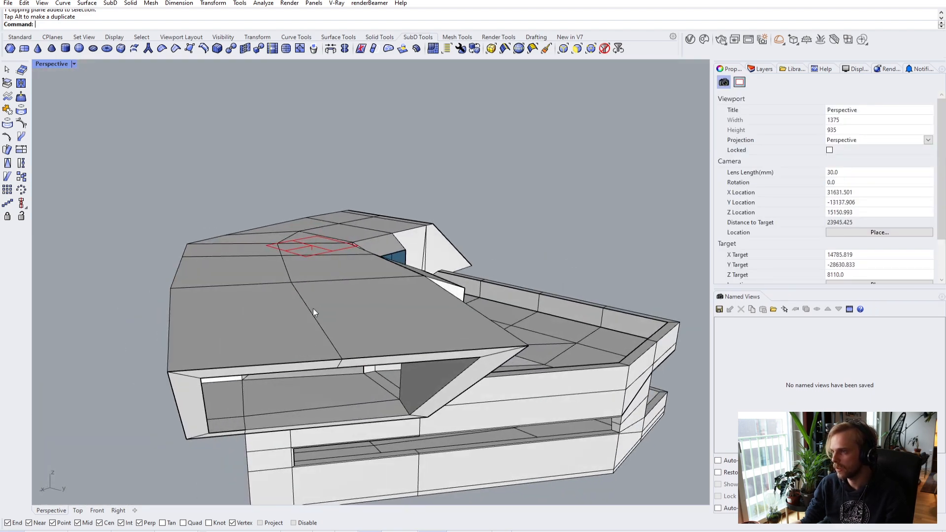
- Slide the clipping plane to just below the roof, exposing the shell's interior walls
left_click(318, 258)
right_click_drag(318, 258, 493, 257)
left_click(266, 457)
scroll(401, 327, "up", 8)
right_click_drag(401, 327, 354, 340)
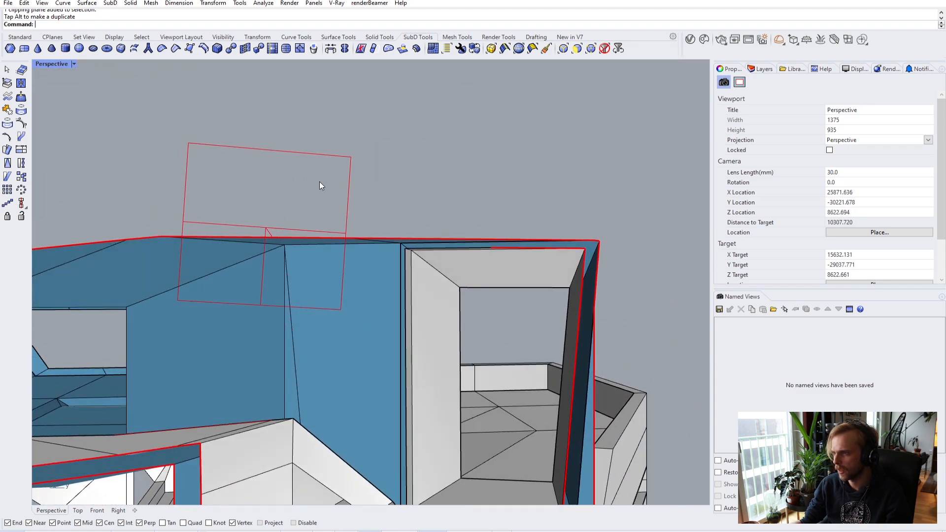
right_click_drag(350, 203, 335, 170)
left_click(334, 157)
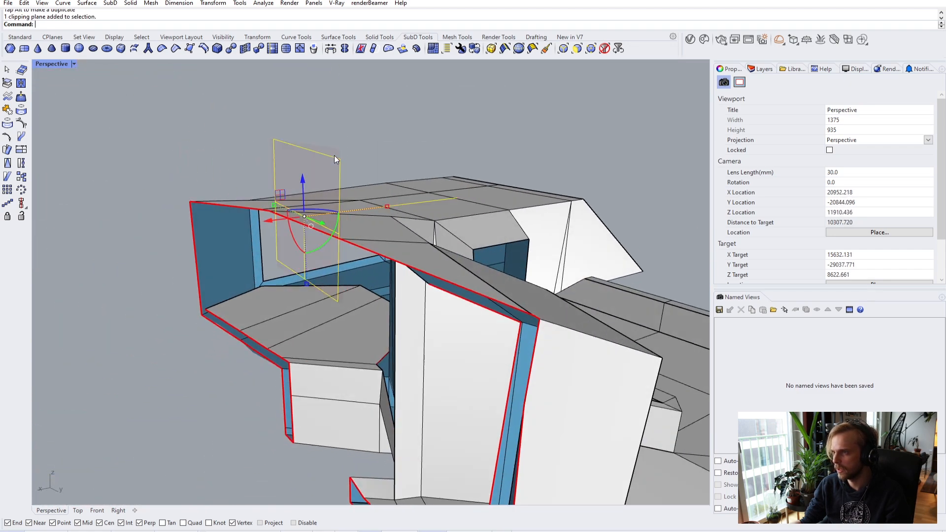
left_click_drag(290, 221, 187, 240)
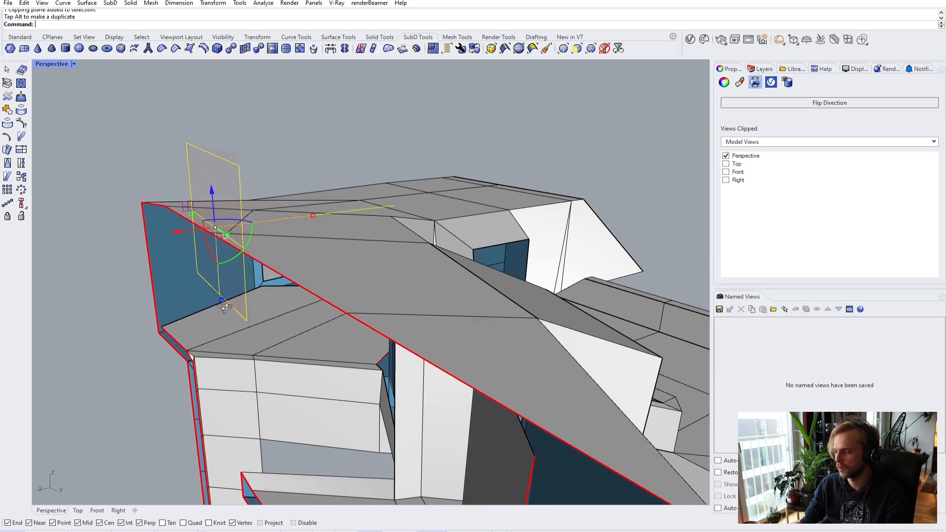
scroll(259, 245, "up", 5)
right_click_drag(258, 245, 264, 261)
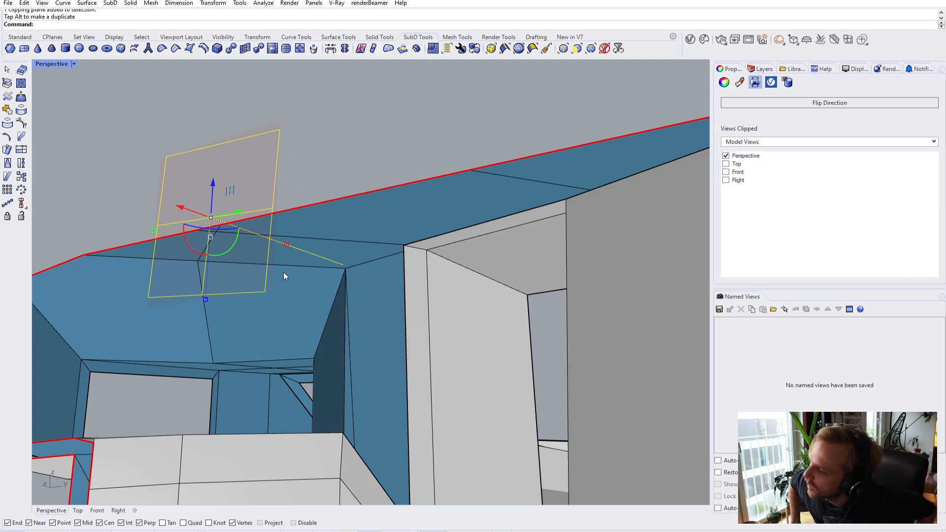
right_click_drag(296, 256, 298, 221)
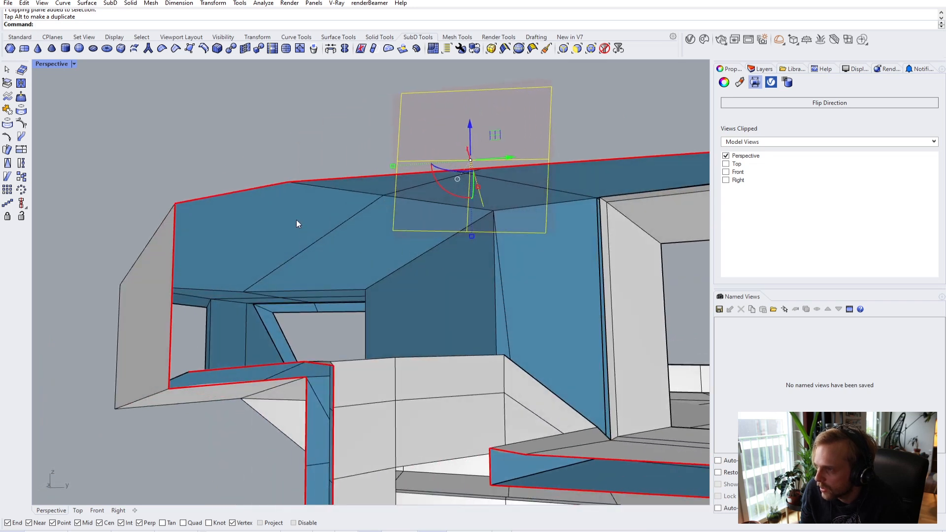
left_click(368, 262, "ctrl+shift")
- Extract the selected upper faces and move them down -30 along Z with the gumball
left_click(370, 258, "ctrl+shift")
right_click_drag(370, 259, 389, 252)
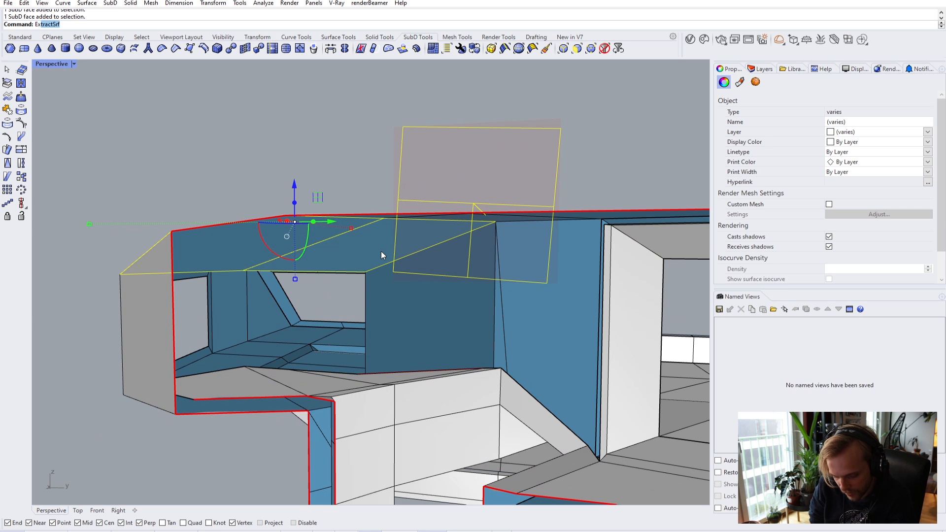
key("Return")
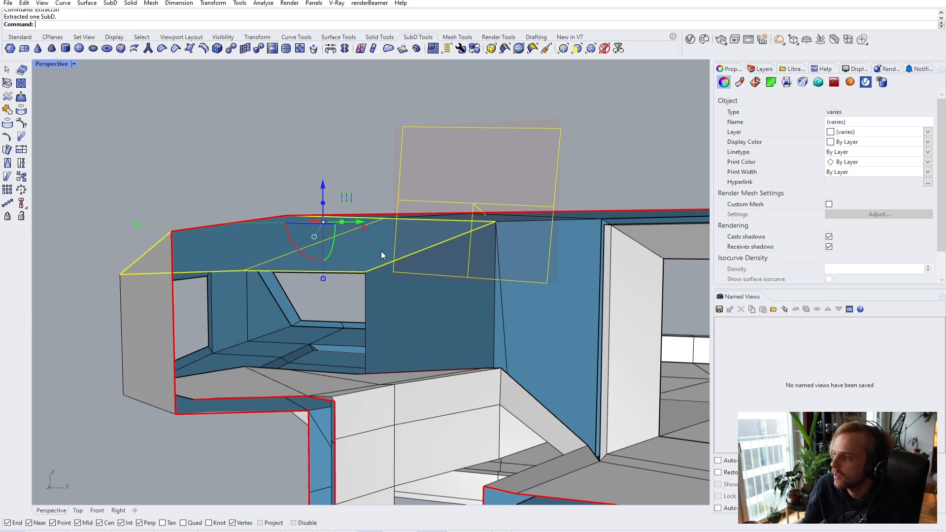
left_click(324, 183)
key("Escape")
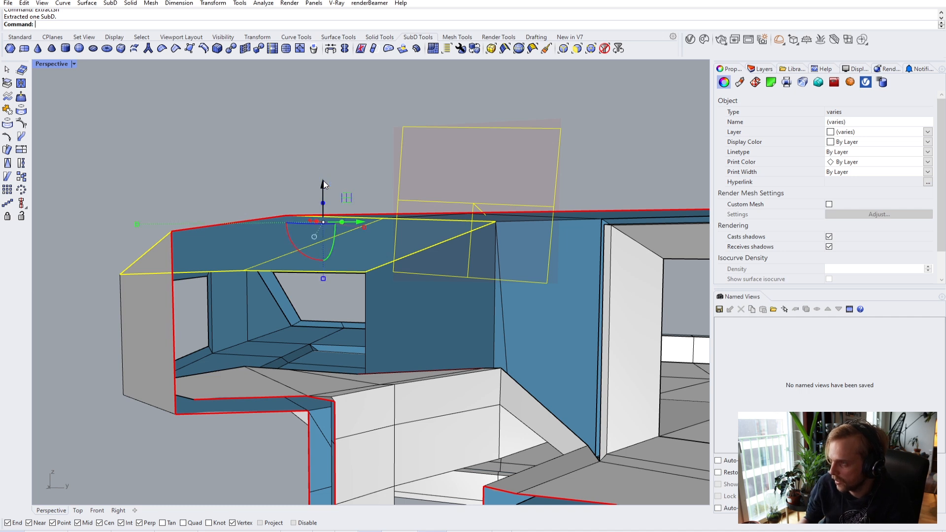
left_click(323, 184)
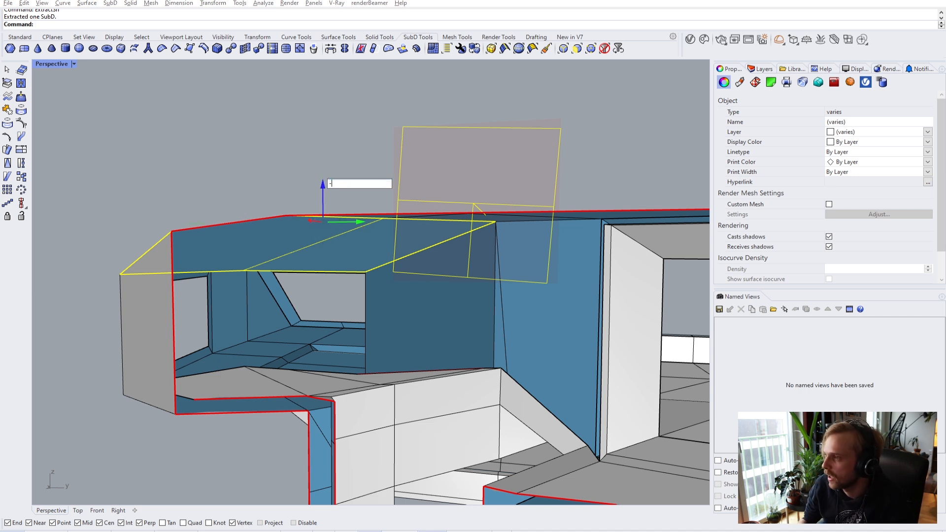
type("-30")
key("Return")
- Delete the extra clipping plane and rotate the remaining one flat over the roof
left_click(400, 126)
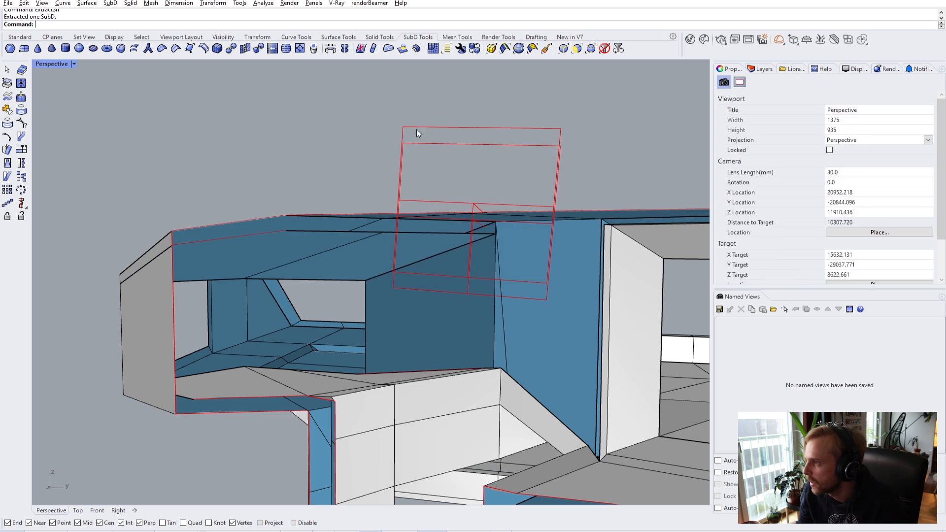
left_click_drag(425, 143, 426, 142)
key("Delete")
left_click(452, 128)
right_click_drag(451, 127, 246, 312)
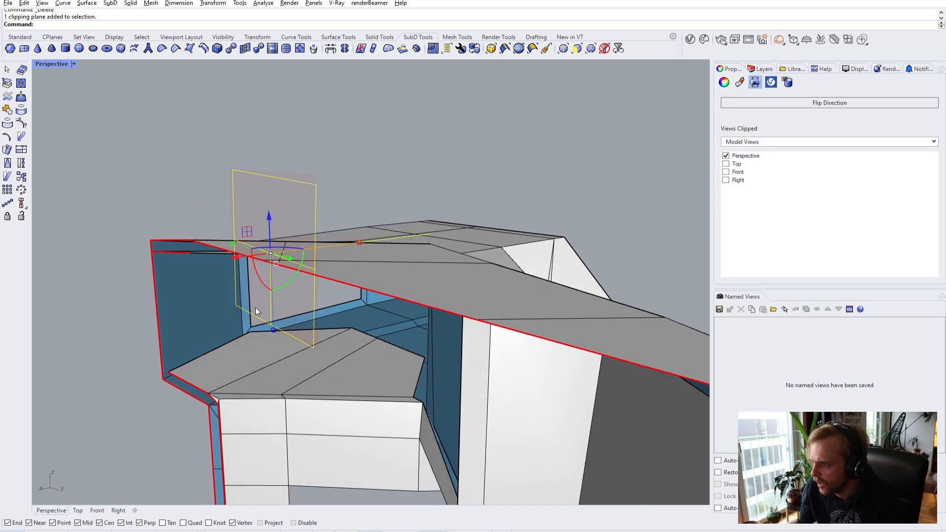
left_click_drag(291, 280, 233, 282)
left_click_drag(271, 220, 222, 187)
- Select the roof SubD and the surrounding building SubD and join them
left_click(140, 182)
right_click_drag(140, 182, 285, 220)
left_click(348, 291)
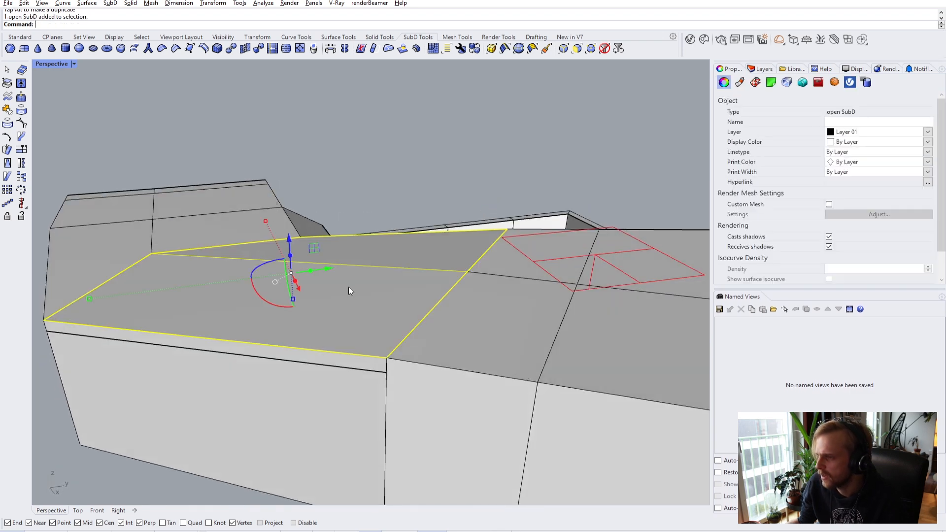
key("Escape")
left_click(448, 305)
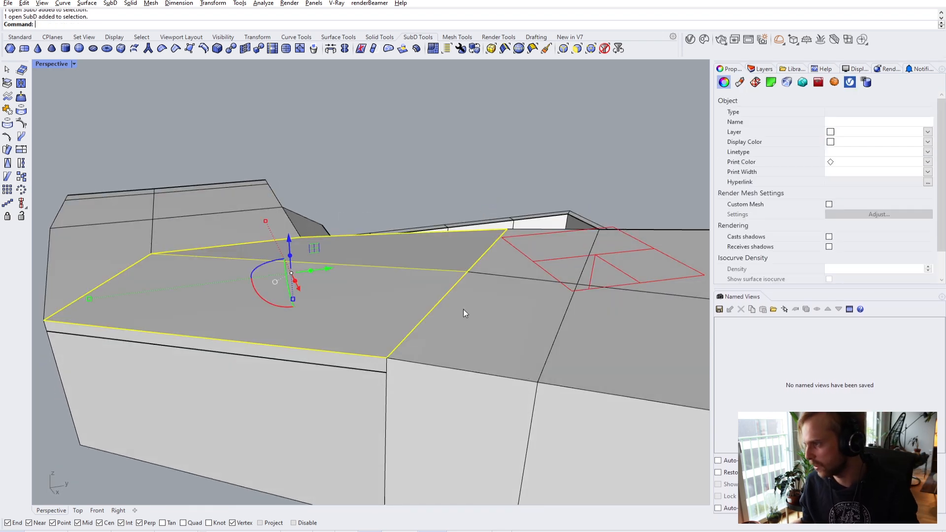
left_click(477, 318, "shift")
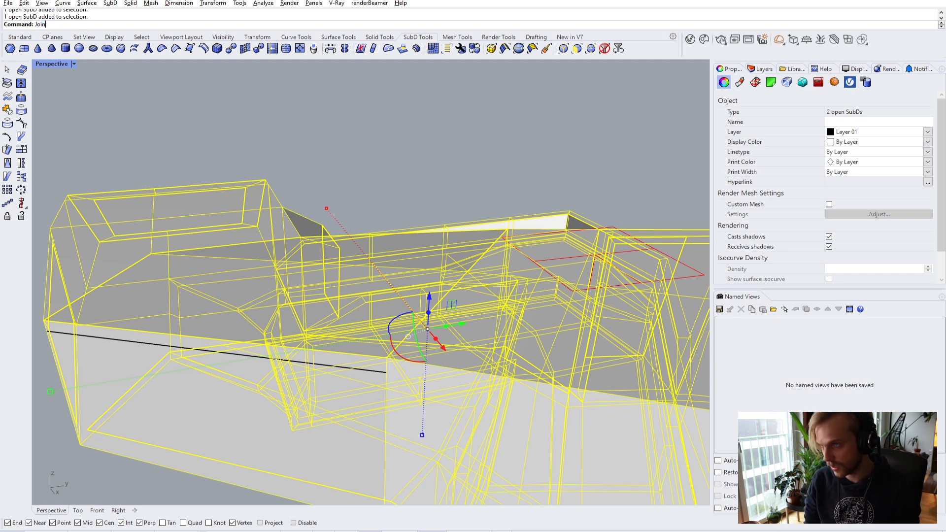
key("Return")
key("Return")
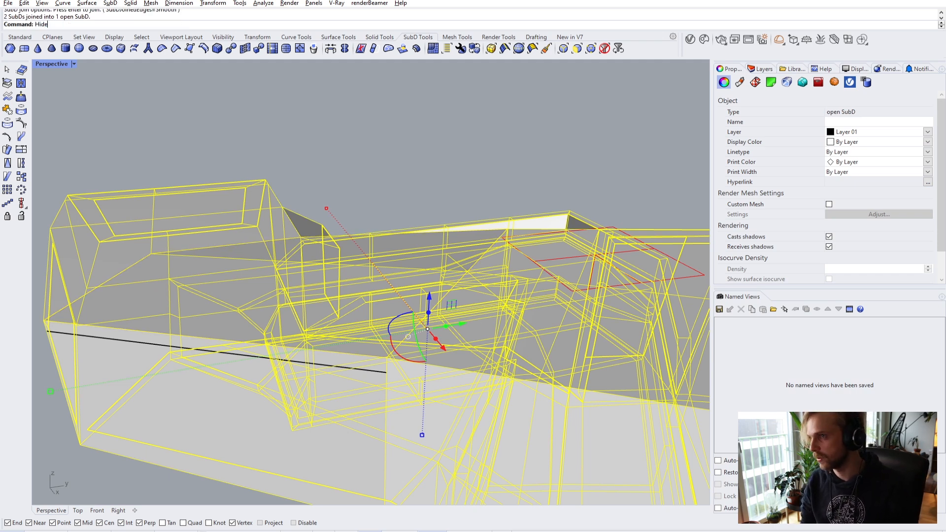
- Hide the building, delete the stray SubD piece, then Show all hidden parts
key("Return")
right_click_drag(608, 285, 372, 223)
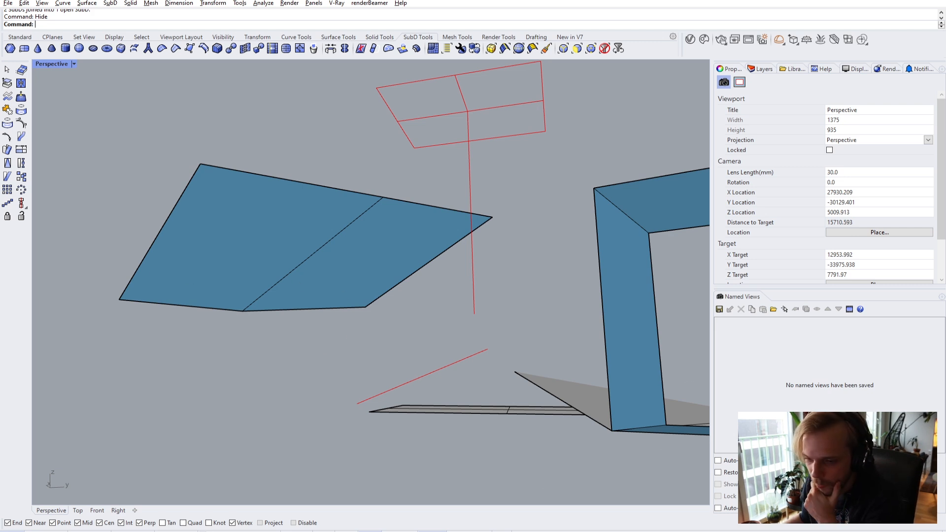
key("ctrl+z")
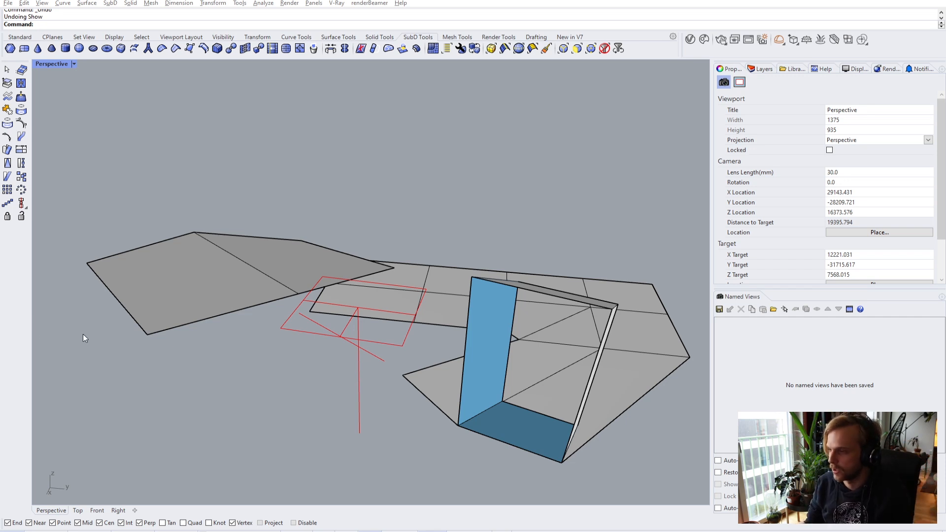
right_click_drag(553, 389, 463, 317, "shift")
left_click(424, 364)
key("Delete")
type("Show")
key("Return")
- Select the three wall pieces around the window and Join them into one SubD
right_click_drag(690, 353, 309, 273)
left_click(309, 273)
right_click_drag(374, 331, 294, 290)
scroll(286, 204, "up", 5)
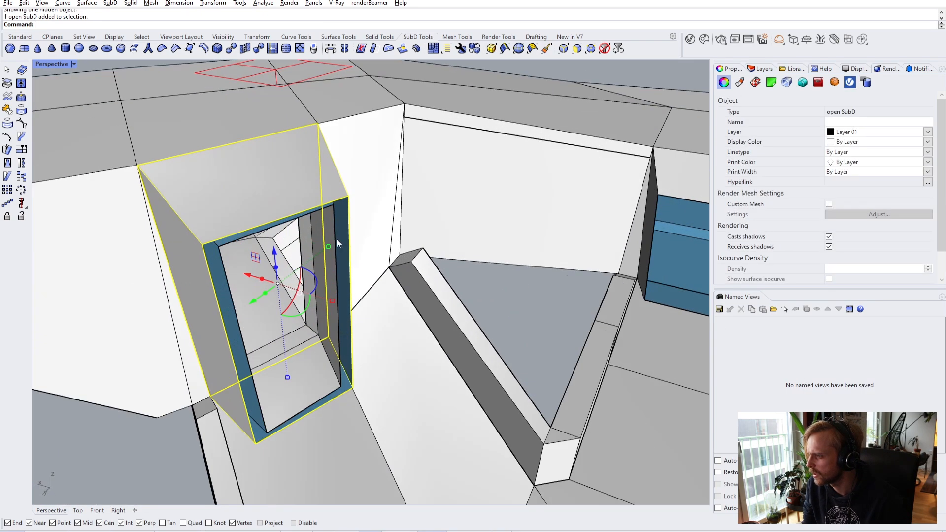
scroll(286, 204, "up", 3)
scroll(286, 204, "down", 5)
right_click_drag(202, 222, 360, 260)
left_click(360, 259, "shift")
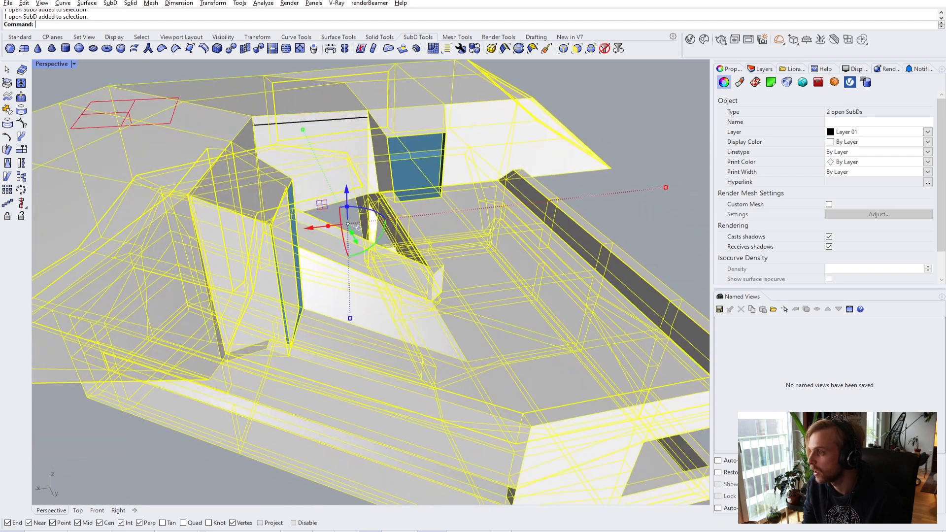
left_click(496, 329, "shift")
scroll(496, 332, "up", 3)
type("Join")
key("Return")
key("Return")
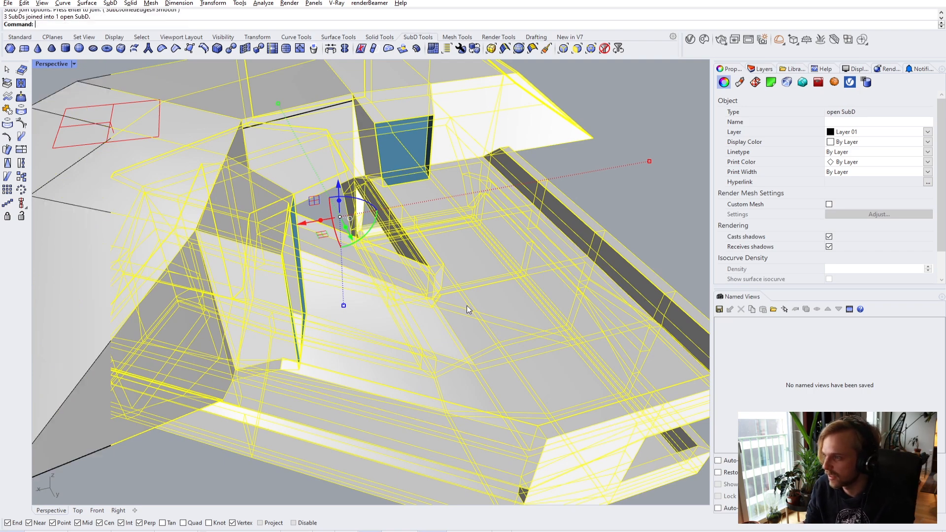
- Zoom in close to the window opening and check its edges
key("Escape")
scroll(270, 286, "up", 6)
right_click_drag(238, 229, 376, 311)
left_click(323, 338)
key("Escape")
- Duplicate the opening's four edges as curves and join them into a closed outline
scroll(383, 299, "up", 2)
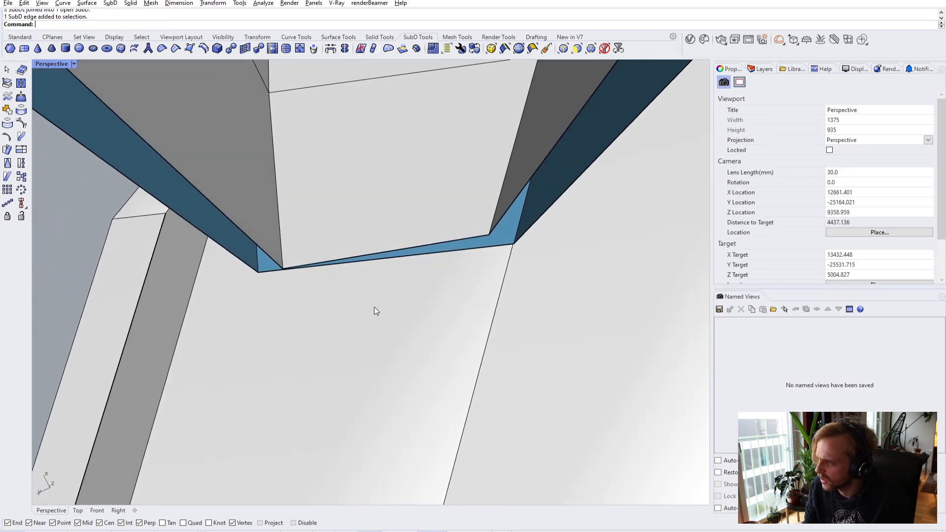
left_click(400, 258)
scroll(414, 252, "down", 3)
left_click(516, 172, "shift")
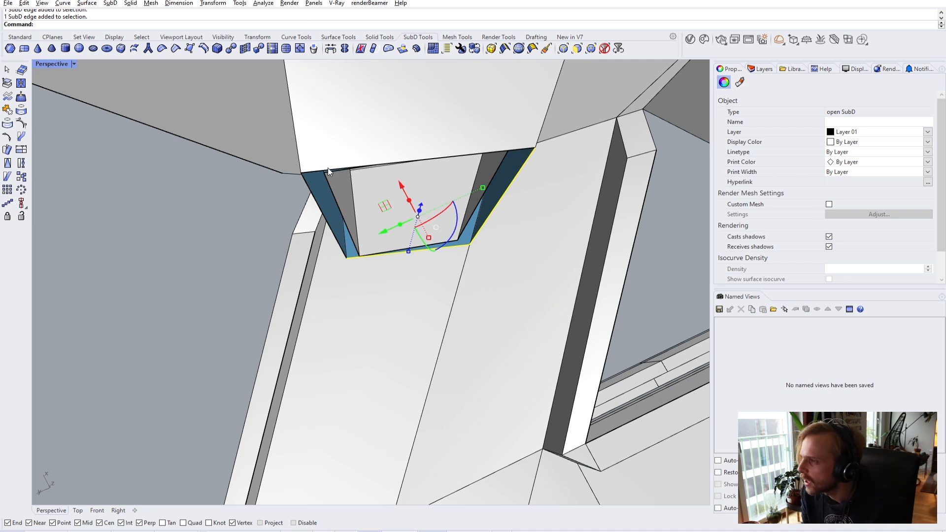
scroll(334, 169, "up", 2)
left_click(310, 172, "ctrl+shift")
left_click(292, 197, "ctrl+shift")
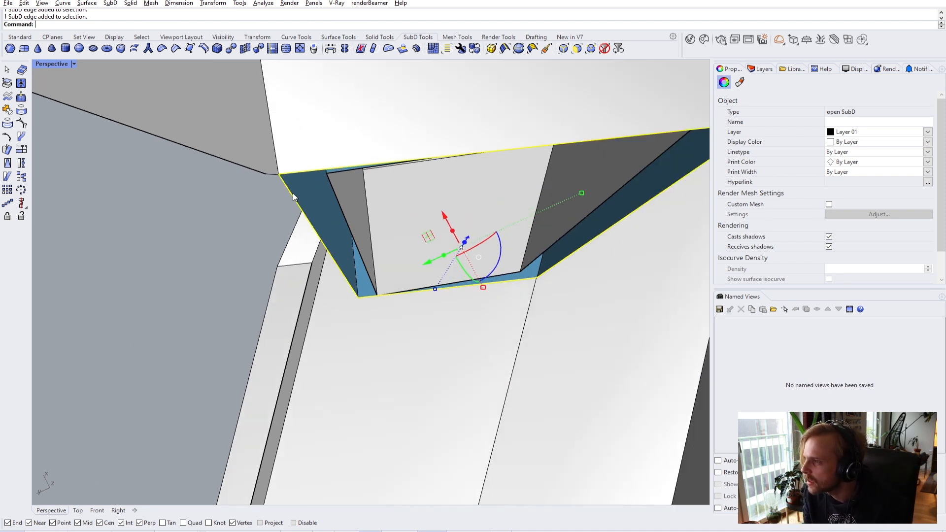
type("Edge")
key("Return")
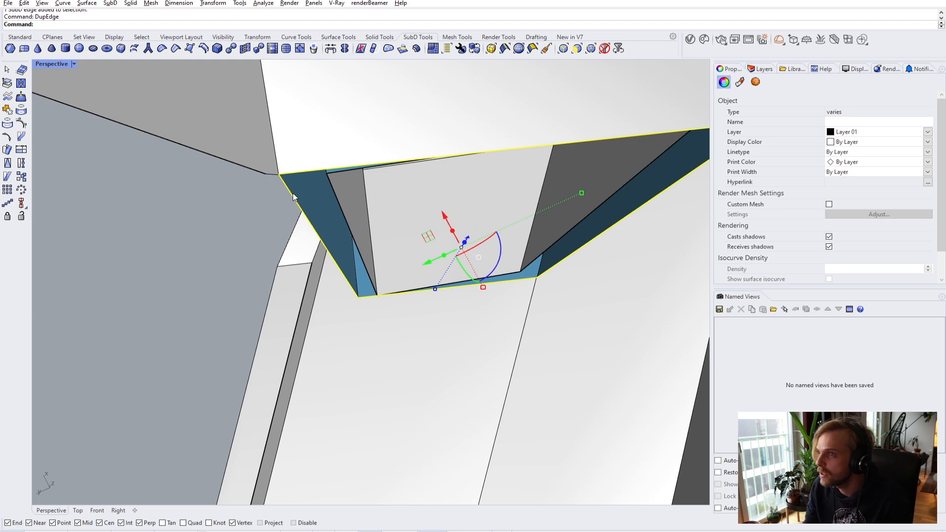
right_click_drag(293, 196, 347, 229)
key("Return")
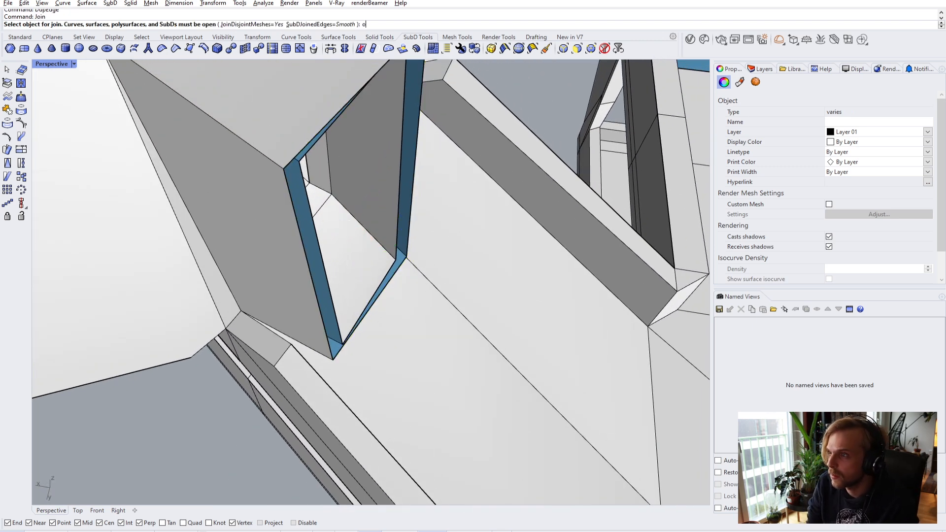
left_click(294, 200)
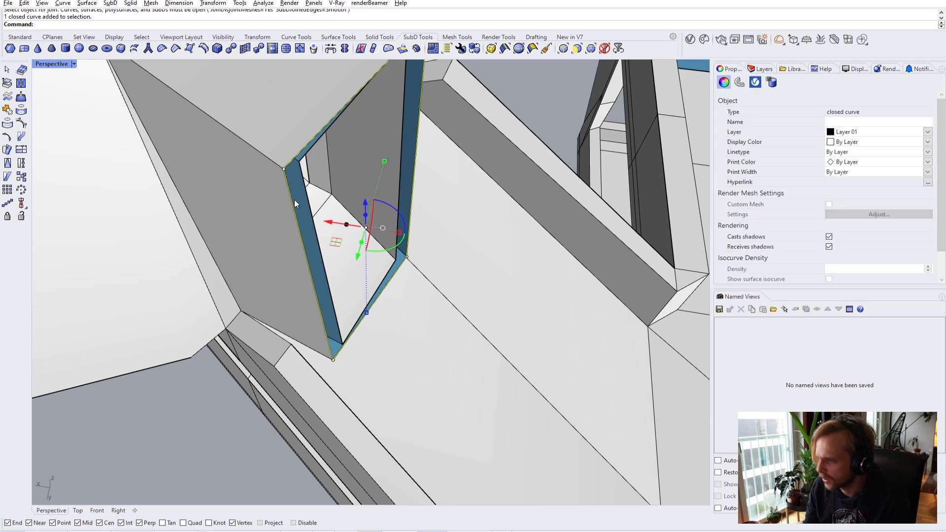
- Offset the outline inward inside the opening and delete the original outline
type("Off")
key("Return")
right_click_drag(352, 224, 287, 117)
left_click(296, 141)
key("Delete")
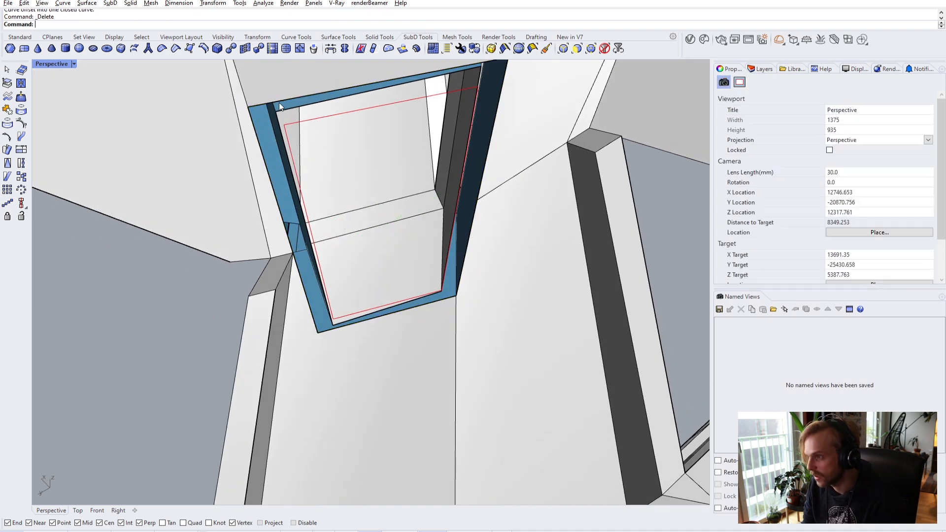
scroll(279, 111, "up", 3)
- Move the first two corner vertices onto the offset outline's corners
left_click(277, 126, "ctrl+shift")
type("m")
key("Return")
left_click(276, 124)
left_click(294, 148)
scroll(320, 144, "down", 2)
right_click_drag(320, 144, 503, 143)
scroll(507, 143, "up", 3)
key("Escape")
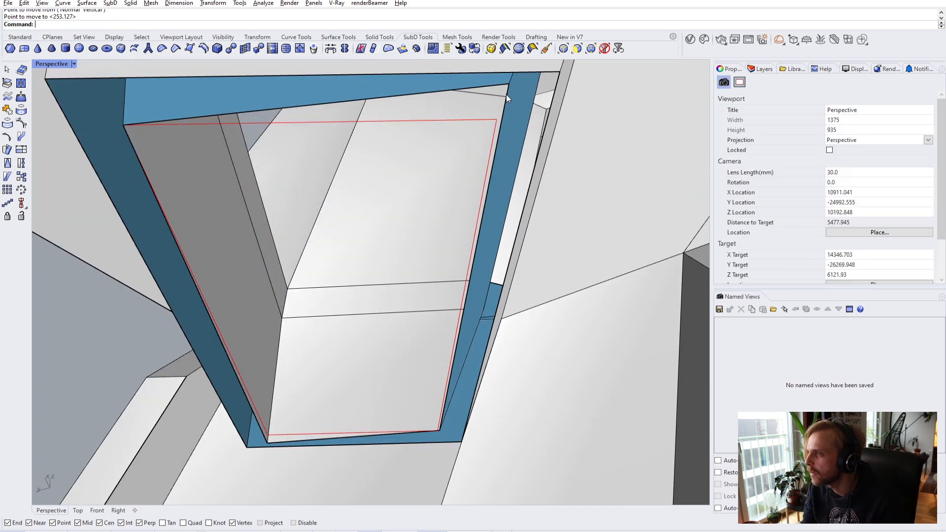
right_click_drag(507, 94, 483, 123, "shift")
left_click(477, 128, "ctrl+shift")
key("Return")
left_click(477, 127)
left_click(463, 164)
scroll(468, 158, "down", 3)
scroll(396, 293, "up", 6)
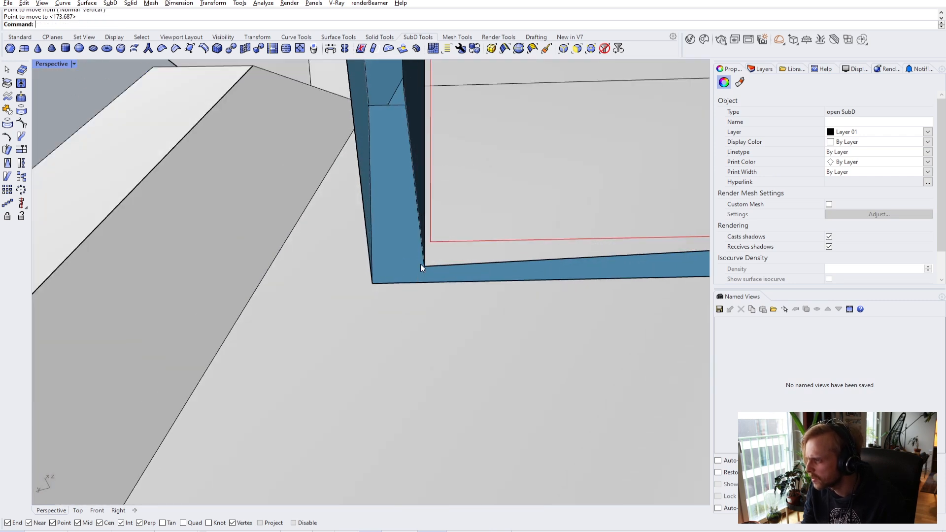
key("Escape")
- Snap the remaining two corner vertices to the offset corners, then delete the offset outline
left_click(425, 265, "ctrl+shift")
key("Return")
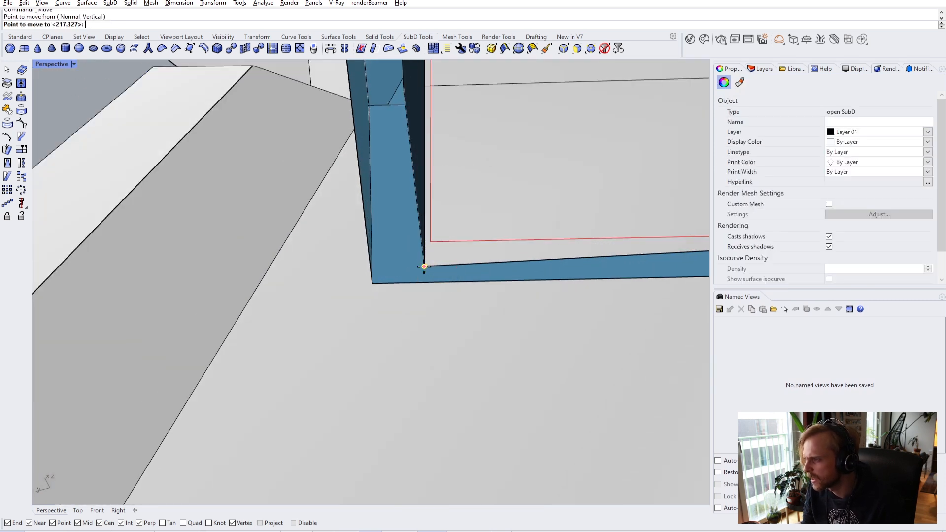
left_click(424, 266)
scroll(429, 261, "down", 3)
right_click_drag(429, 261, 433, 267)
scroll(493, 281, "up", 4)
left_click(509, 288)
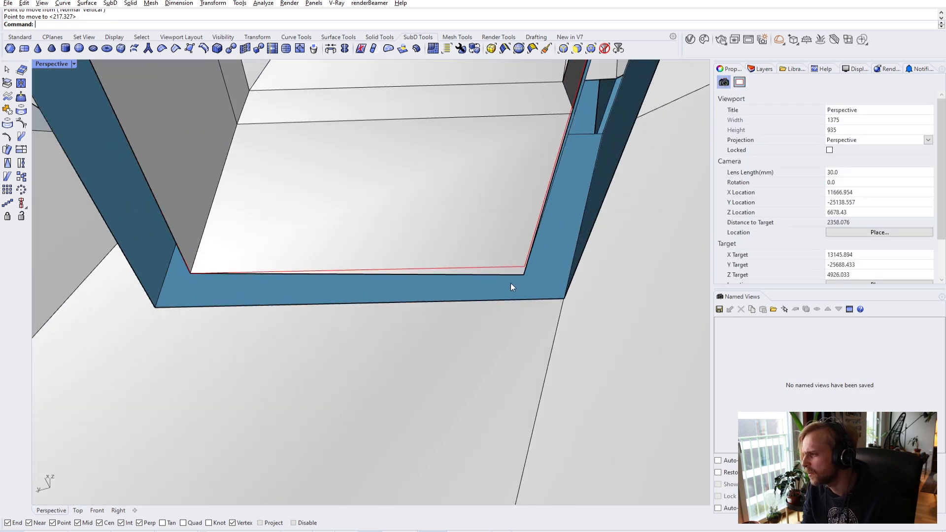
left_click(522, 275, "ctrl+shift")
key("Return")
left_click(523, 270)
left_click(522, 264)
scroll(469, 262, "down", 2)
left_click(468, 267)
key("Delete")
- Select the inner and outer edge loops and Bridge them with new faces
mouse_move(468, 267)
right_mouse_down()
mouse_move(385, 275)
mouse_move(461, 276)
right_mouse_up()
scroll(325, 281, "up", 2)
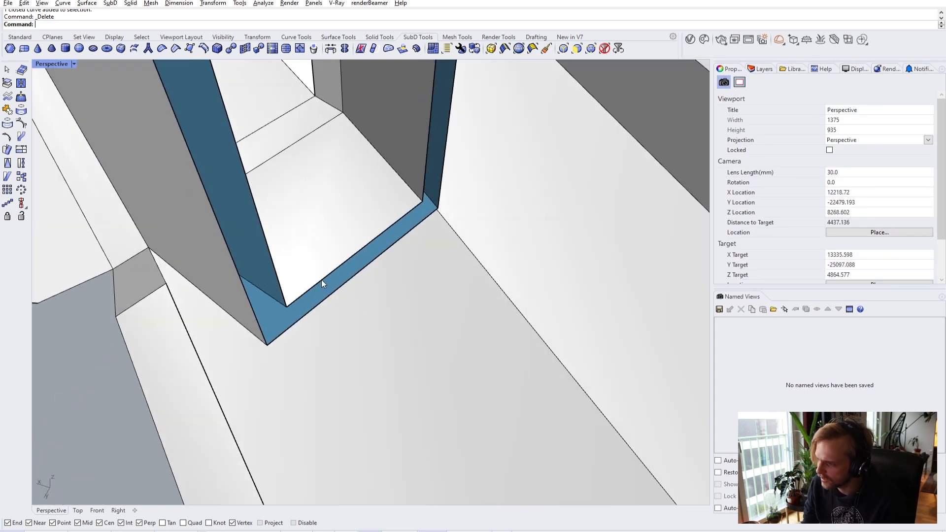
double_click(321, 276, "ctrl+shift")
double_click(324, 297, "ctrl+shift")
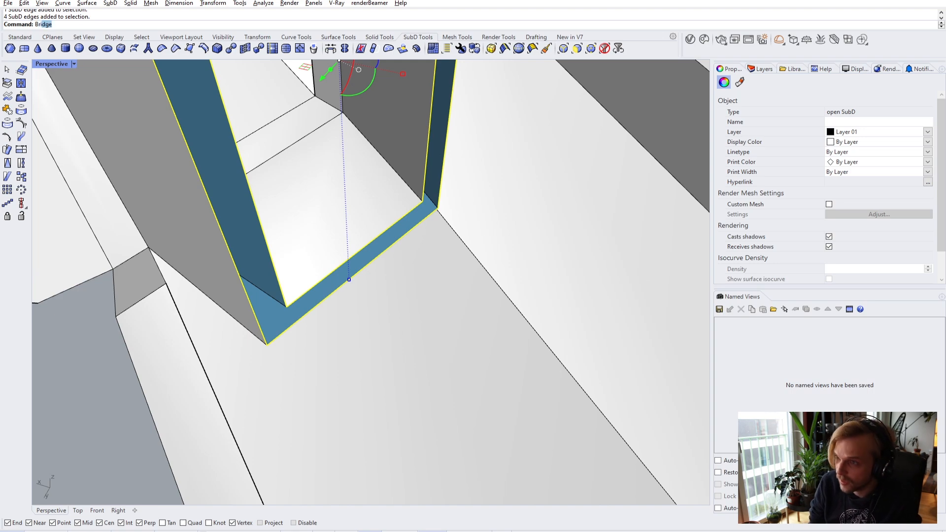
type("Bri")
key("Return")
key("Return")
- Preview the bridged frame in smooth display, then return to flat display
key("Tab")
right_click_drag(384, 304, 438, 164)
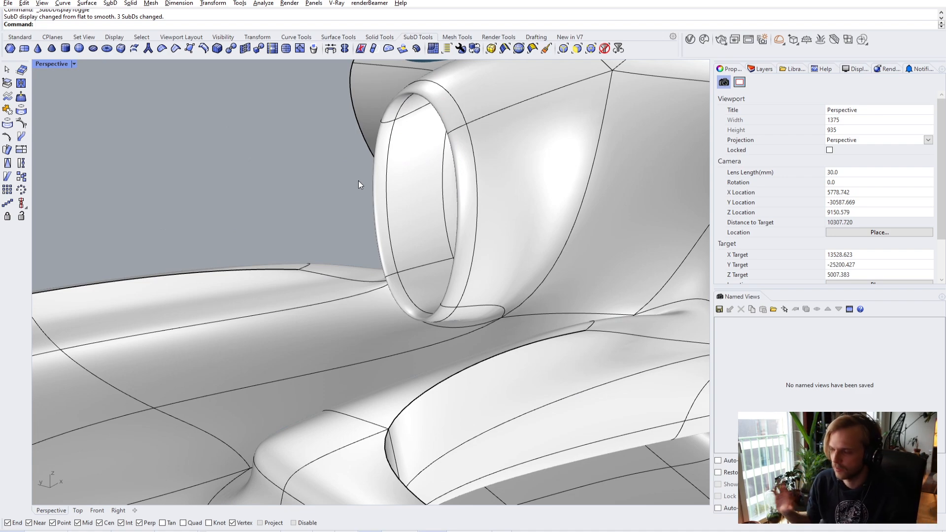
key("Tab")
right_click_drag(491, 192, 531, 201)
- Hide the building shell so only the floor surface remains
scroll(534, 203, "down", 5)
left_click(436, 227)
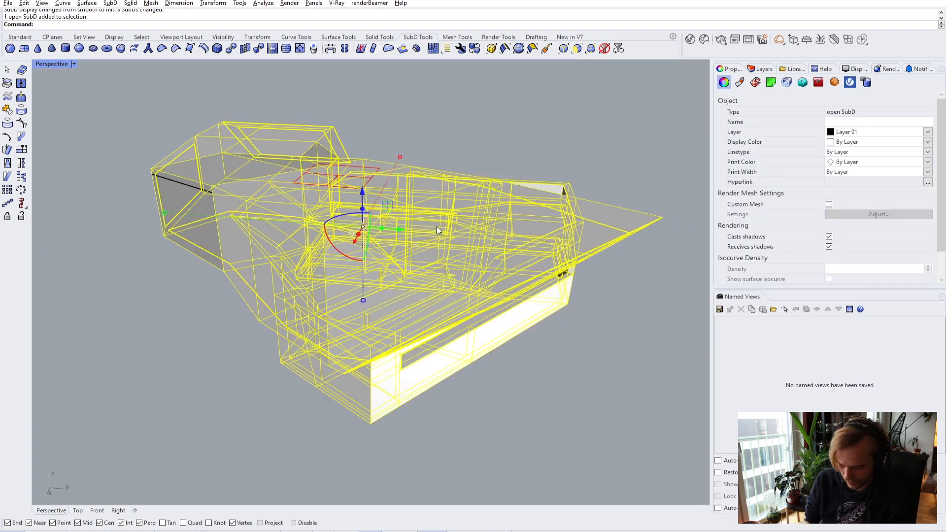
key("Return")
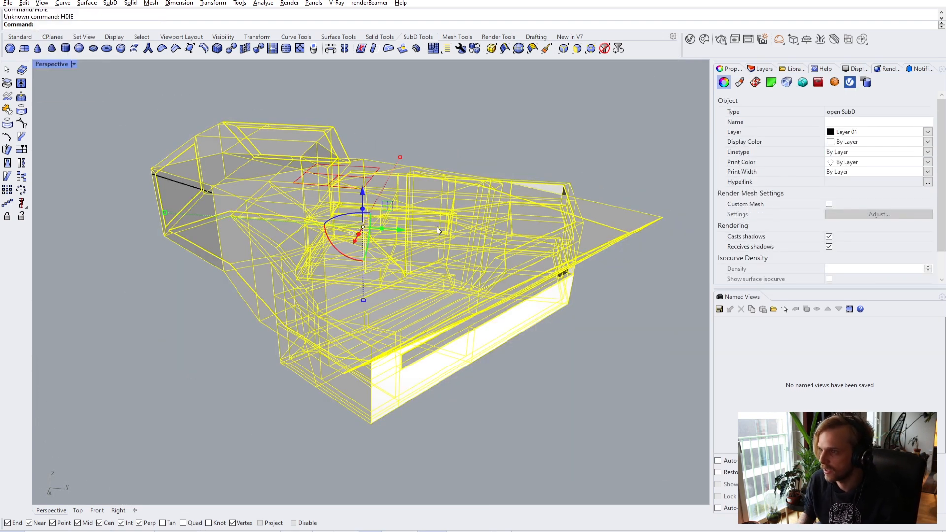
type("Hide")
key("Return")
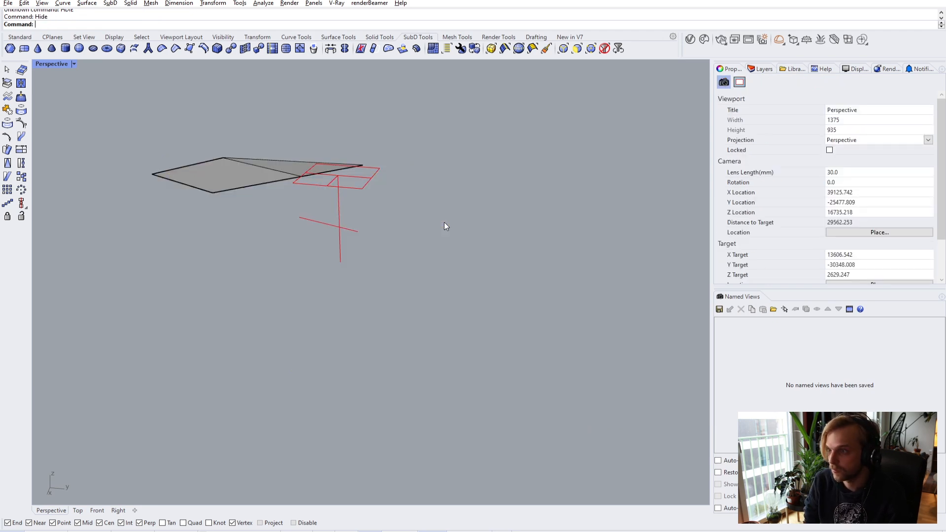
- Duplicate the floor surface's top-right and bottom edges as curves with DupEdge
right_click_drag(490, 205, 213, 274)
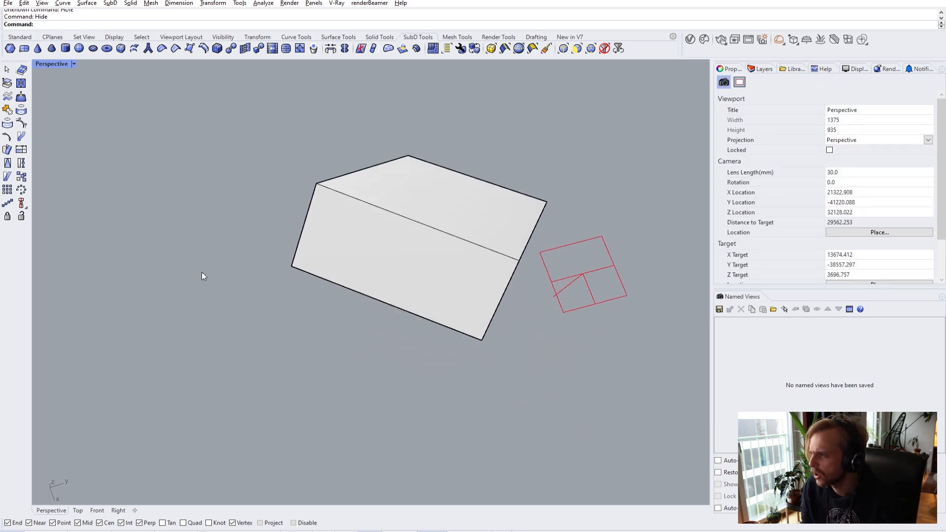
type("DupEdge")
key("Return")
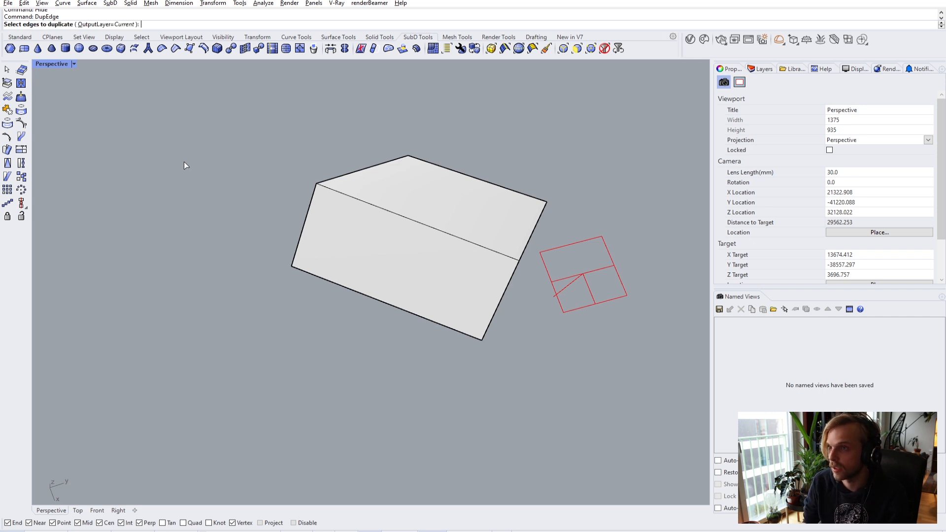
left_click(441, 166)
left_click(393, 306)
key("Return")
- Offset the left edge curve inward into the surface
type("Offset")
key("Return")
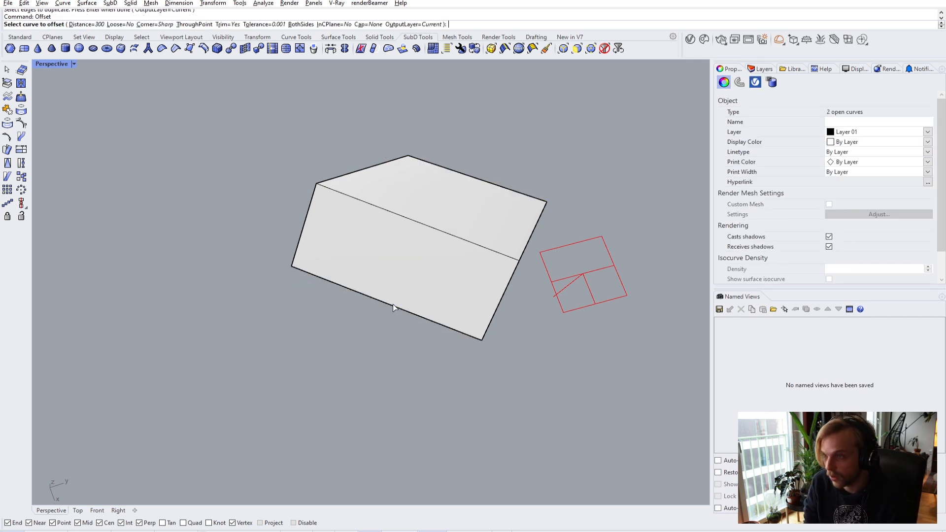
left_click(403, 309)
left_click(431, 334)
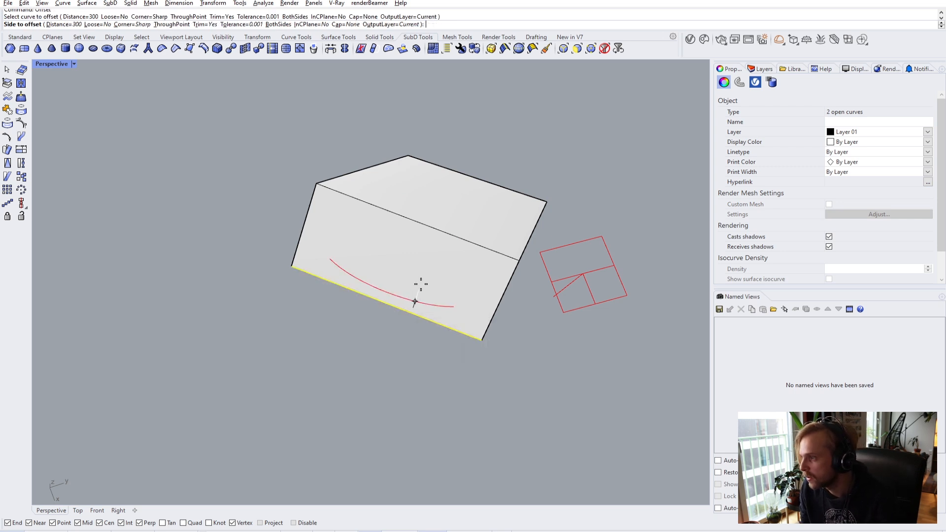
right_click_drag(415, 302, 354, 241)
key("Escape")
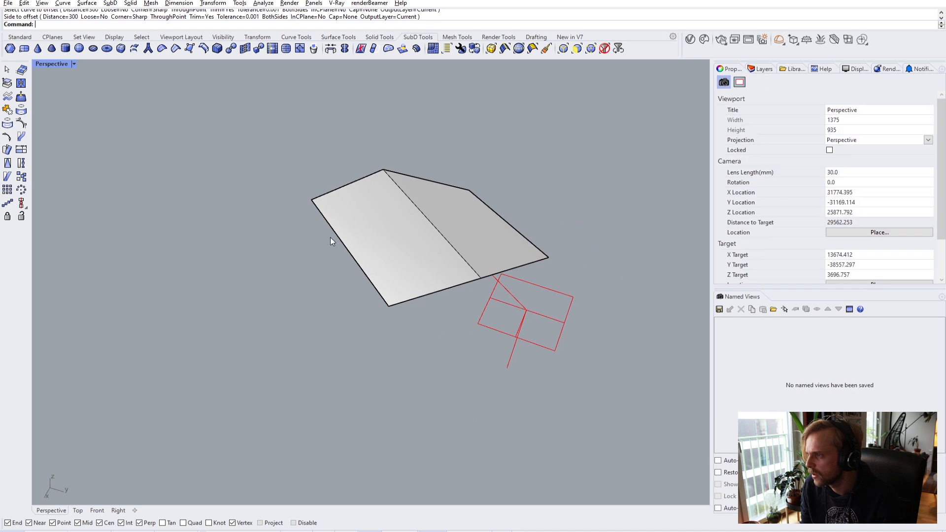
right_click(345, 242)
left_click(345, 244)
left_click(375, 268)
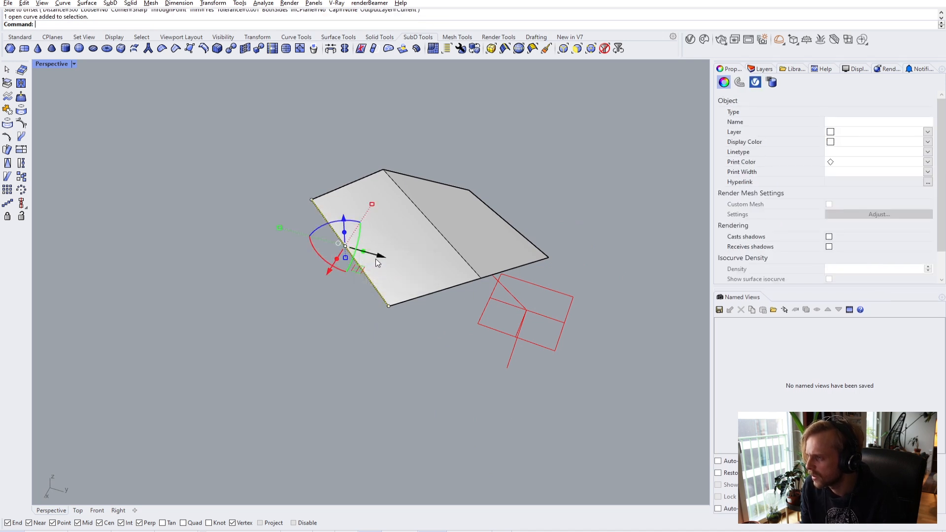
left_click(390, 256)
- Offset the right edge curve inward as a second guide
left_click(520, 236)
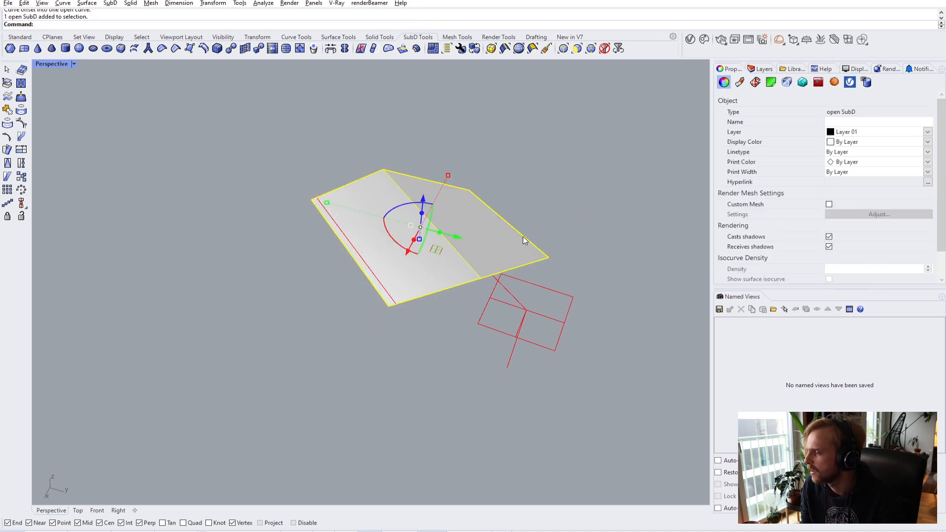
key("Escape")
right_click(514, 225)
left_click(513, 227)
left_click(539, 257)
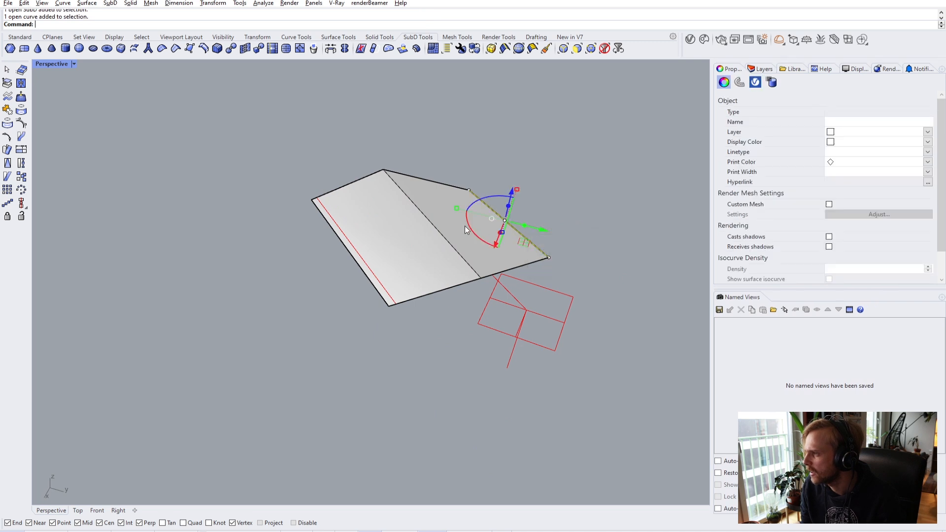
left_click(526, 233)
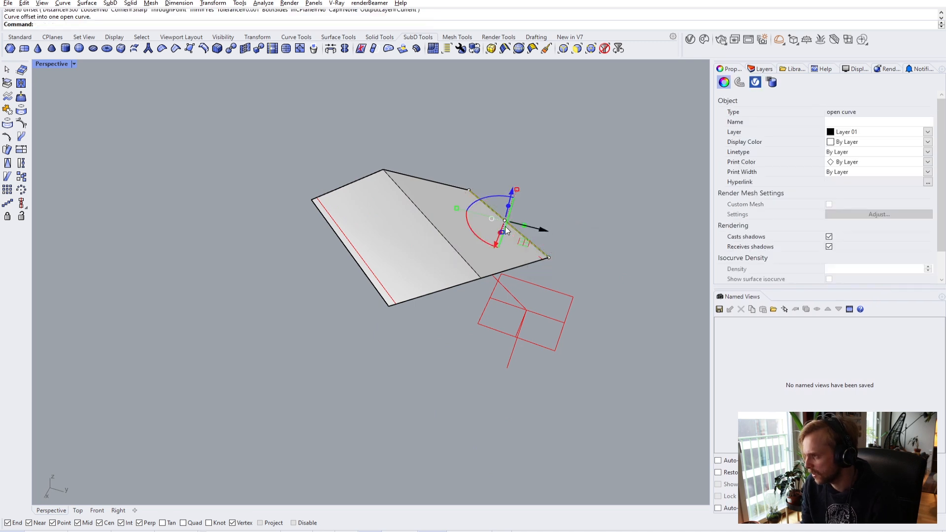
key("Escape")
- Delete the left-edge curve and move the panel's left SubD edge inward to the guide
left_click(353, 262)
key("Delete")
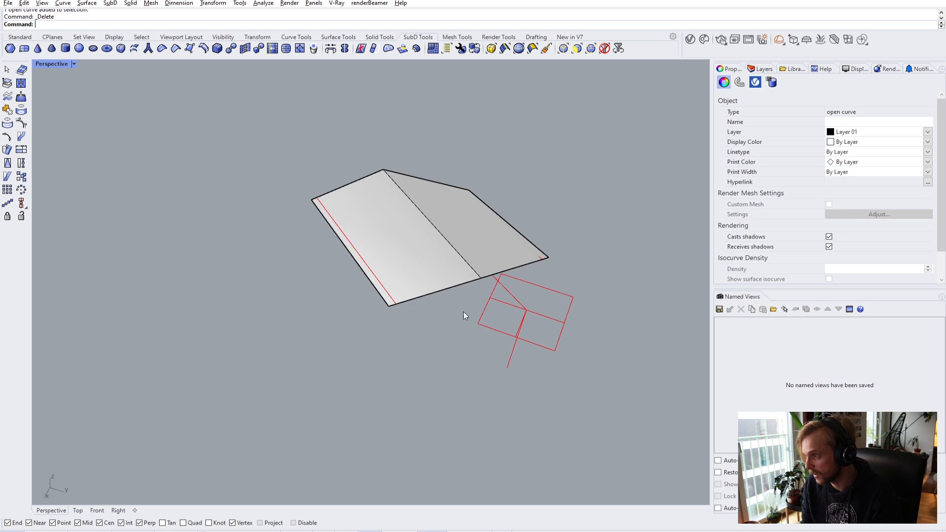
right_click_drag(513, 297, 393, 264)
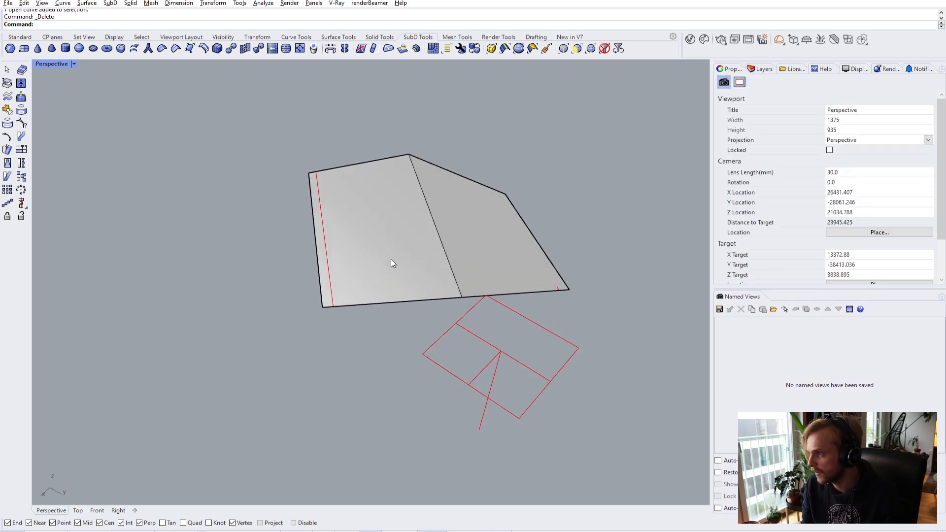
left_click(311, 237, "ctrl+shift")
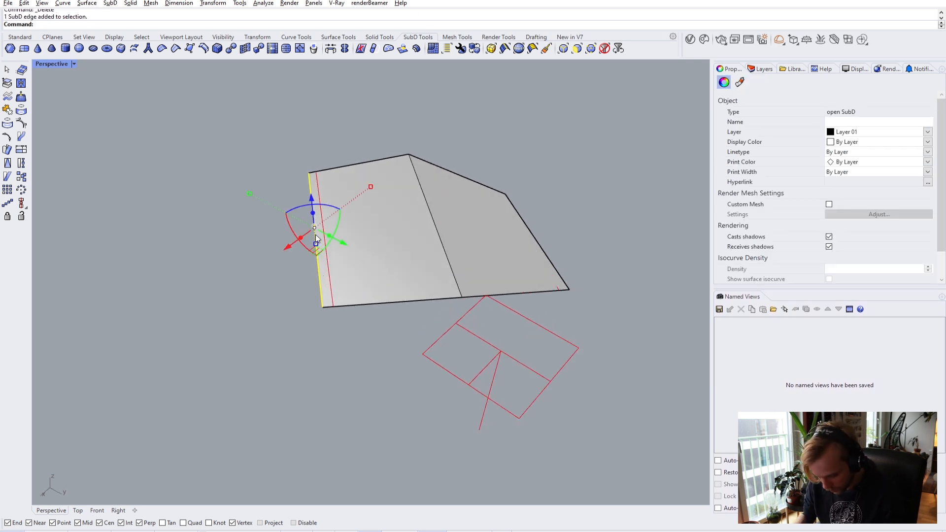
type("m")
key("Return")
left_click(324, 306)
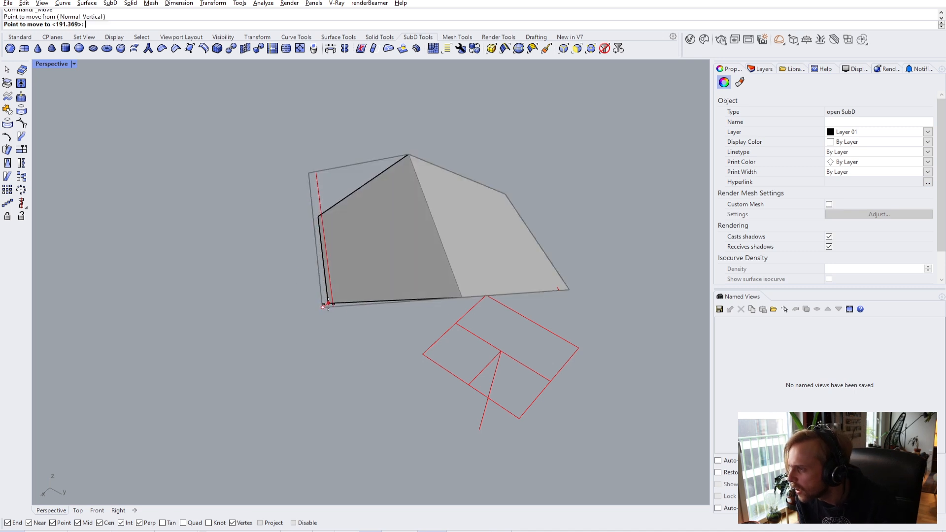
left_click(333, 306)
left_click(539, 297)
- Move the panel's right SubD edge inward onto its guide curve
scroll(532, 304, "up", 5)
left_click(538, 309, "ctrl+shift")
key("Return")
left_click(548, 374)
left_click(525, 372)
left_click(552, 340)
- Delete the right guide curve
left_click(521, 323)
left_click(547, 353)
key("Delete")
left_click(144, 214)
key("Escape")
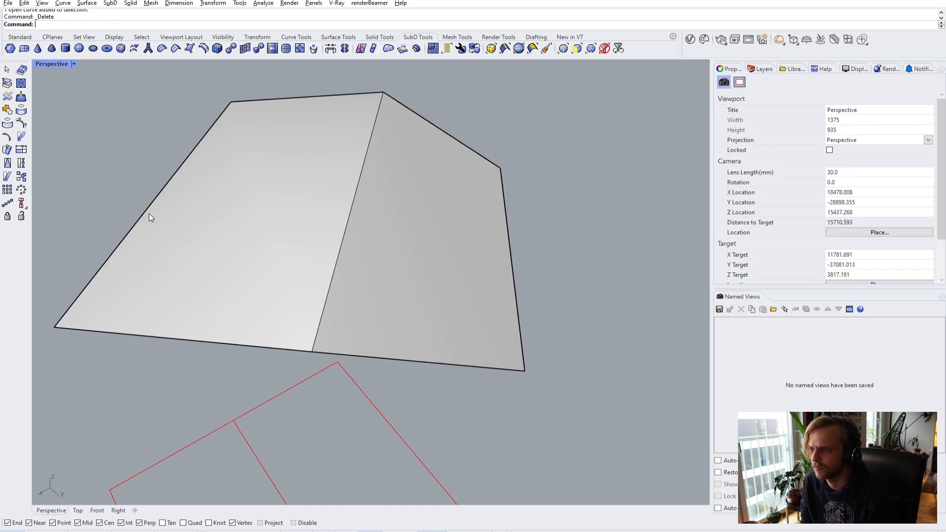
scroll(234, 227, "down", 5)
- Show the hidden building again and tilt the clipping plane with the gumball
key("Return")
right_click_drag(237, 222, 217, 168)
scroll(217, 165, "up", 8)
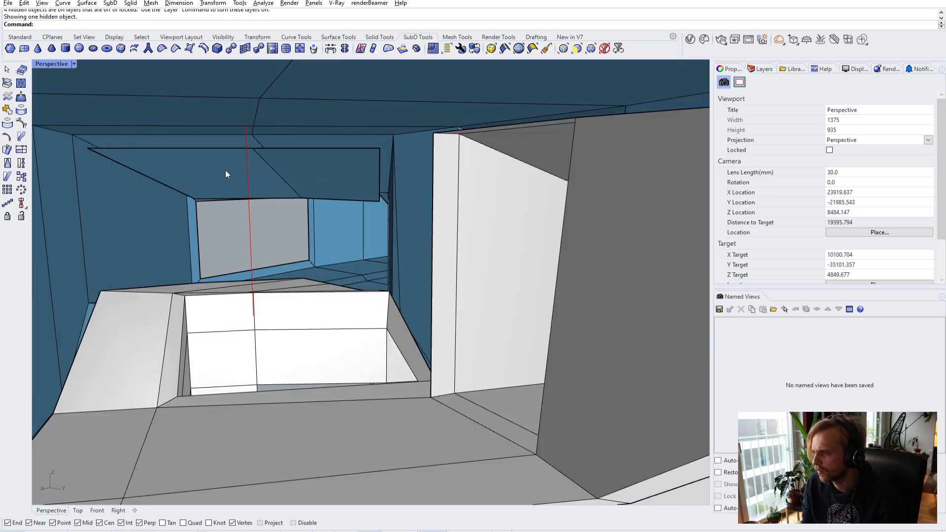
scroll(234, 164, "down", 8)
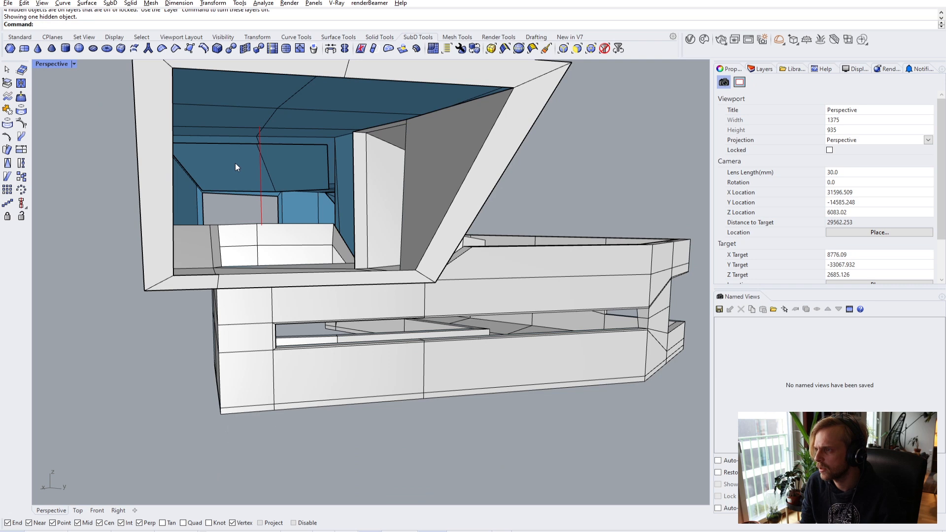
left_click(238, 173)
left_click_drag(264, 194, 206, 113)
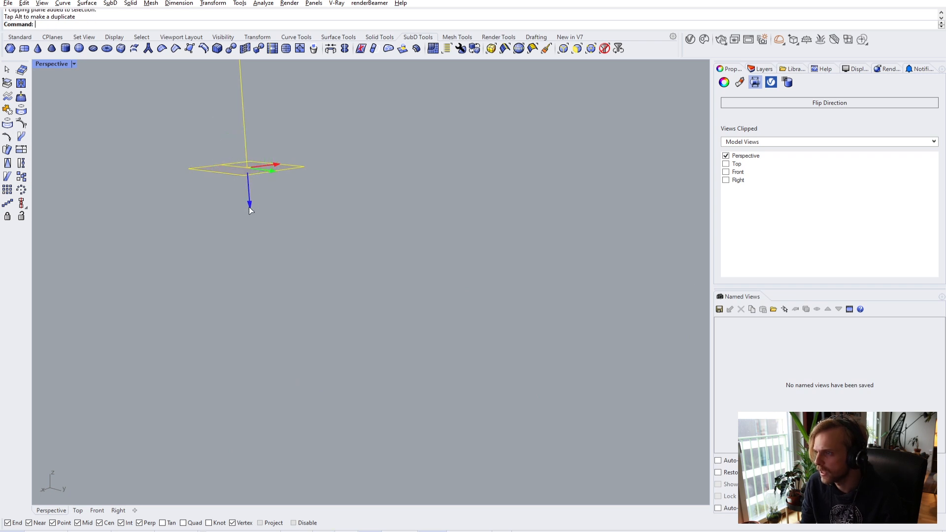
- Flip the direction of the blue ceiling SubD piece
key("Escape")
right_click_drag(383, 408, 370, 299)
scroll(317, 274, "up", 6)
left_click(224, 150)
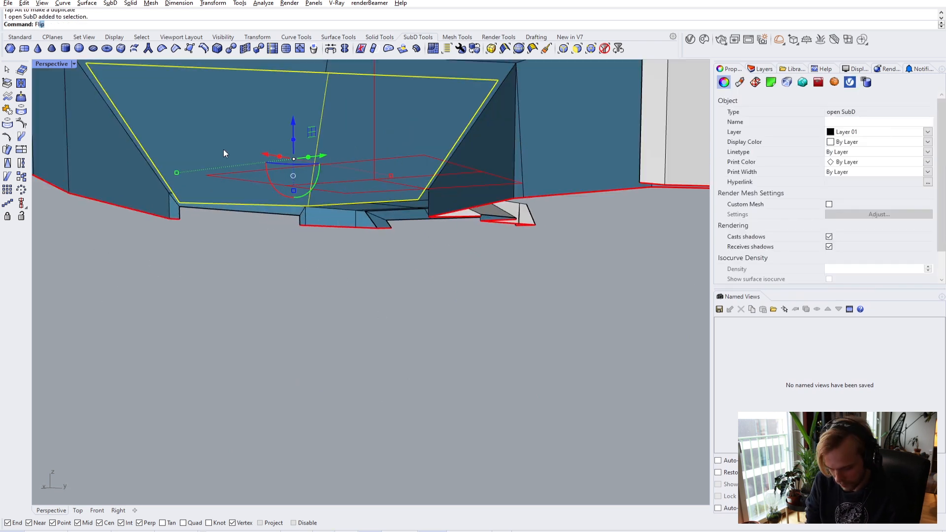
key("Return")
key("Escape")
right_click_drag(223, 150, 393, 142)
scroll(360, 185, "up", 5)
right_click_drag(359, 185, 251, 225)
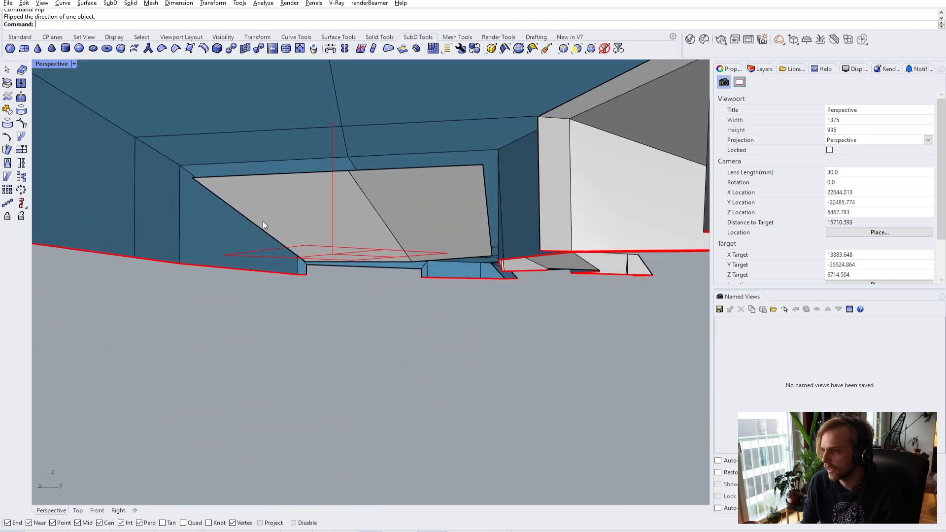
- Drag the clipping plane's Z arrow down into the room to expose the interior
left_click(318, 246)
left_click_drag(333, 221, 332, 365)
scroll(318, 286, "up", 5)
scroll(319, 299, "up", 8)
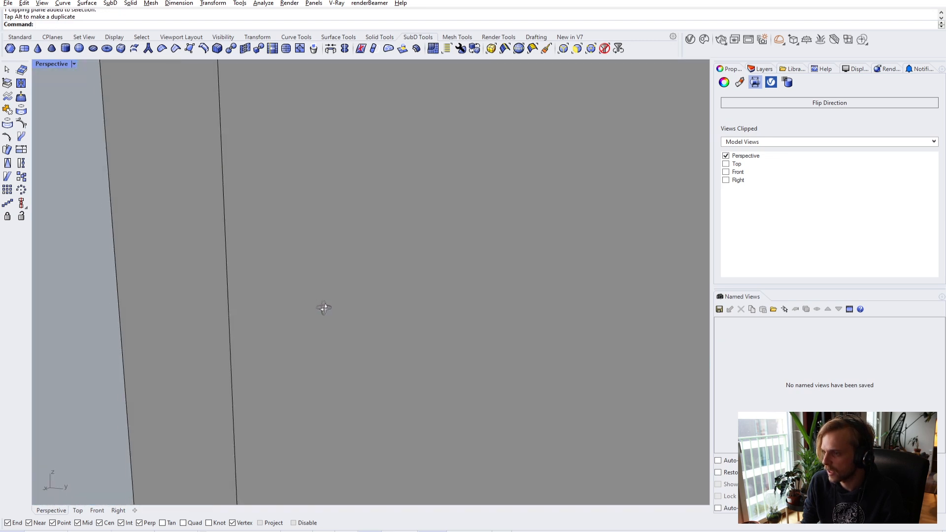
scroll(323, 309, "down", 3)
scroll(293, 303, "up", 8)
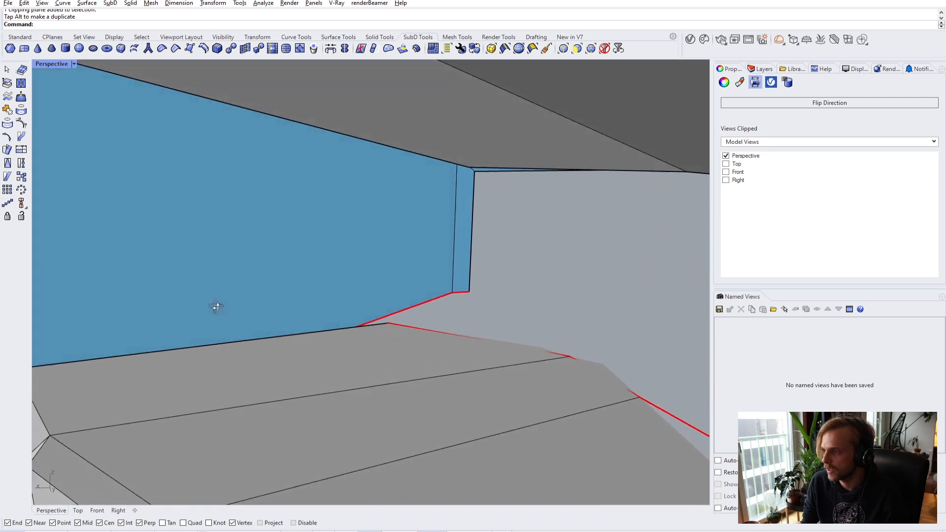
scroll(198, 309, "down", 6)
scroll(362, 239, "up", 3)
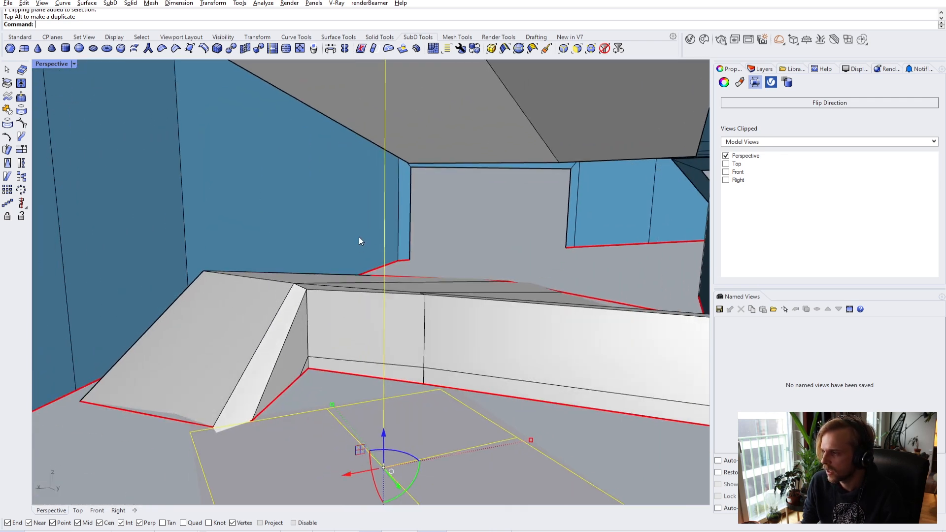
left_click_drag(421, 455, 419, 500)
scroll(424, 458, "down", 5)
right_click_drag(424, 459, 400, 351)
scroll(394, 365, "up", 3)
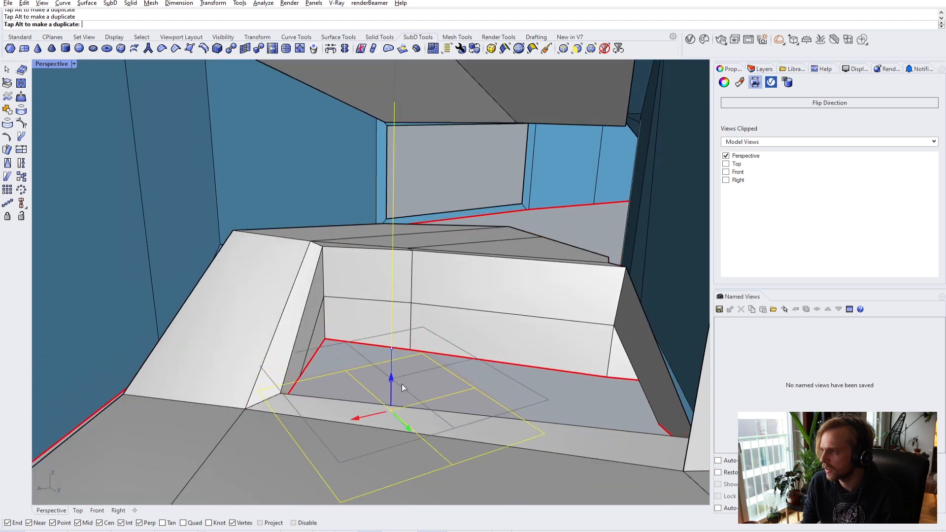
right_click_drag(386, 277, 400, 224)
scroll(344, 214, "up", 3)
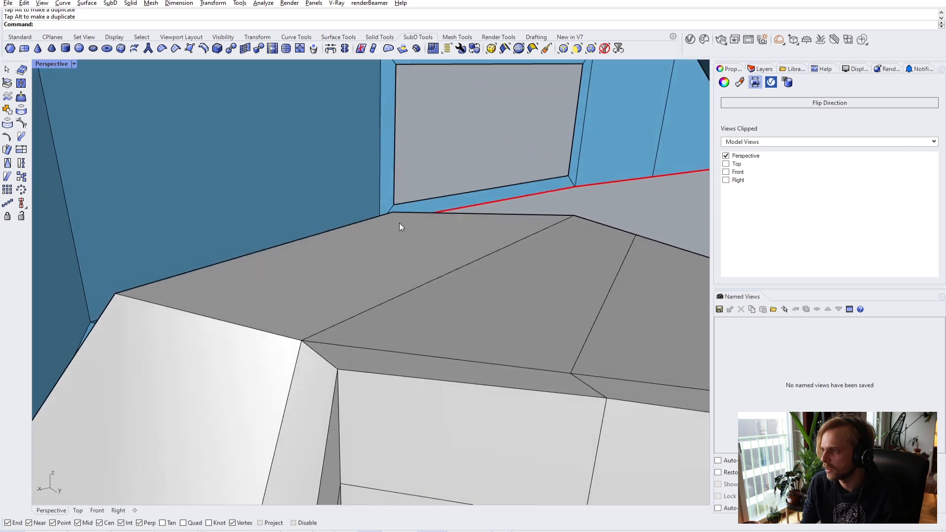
key("Escape")
scroll(444, 296, "up", 5)
- Bridge the upper and lower edges of the first wall gap
scroll(338, 128, "up", 2)
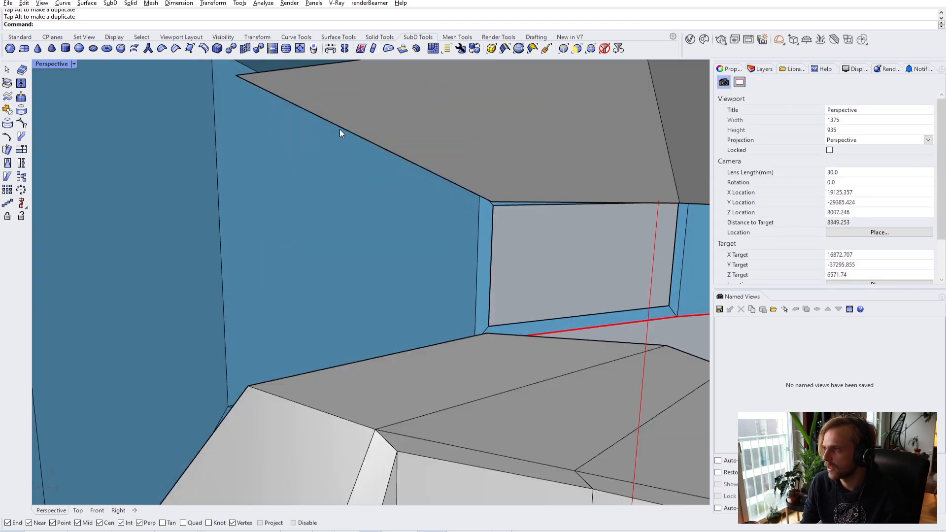
left_click(339, 129, "ctrl+shift")
right_click_drag(369, 291, 387, 335)
left_click(394, 346, "ctrl+shift")
key("Return")
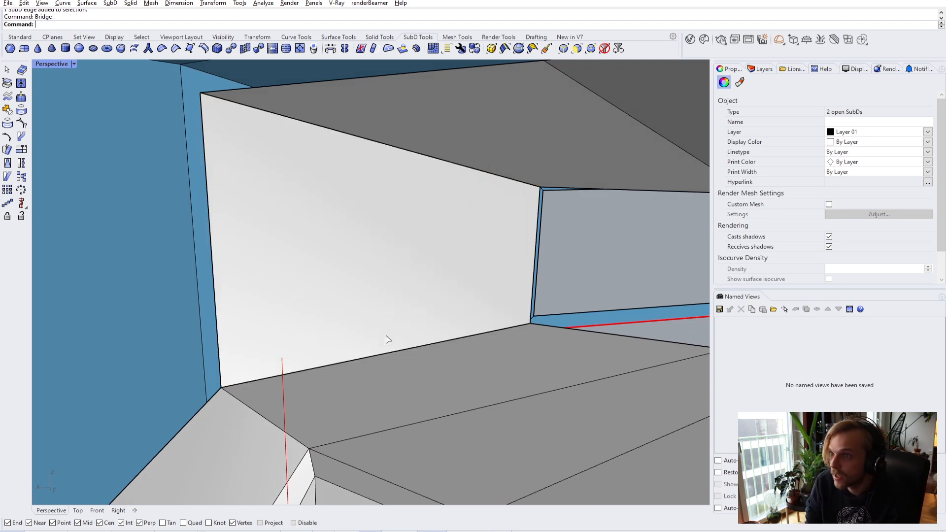
key("Return")
right_click_drag(392, 332, 486, 326, "shift")
scroll(596, 254, "down", 2)
scroll(605, 256, "up", 2)
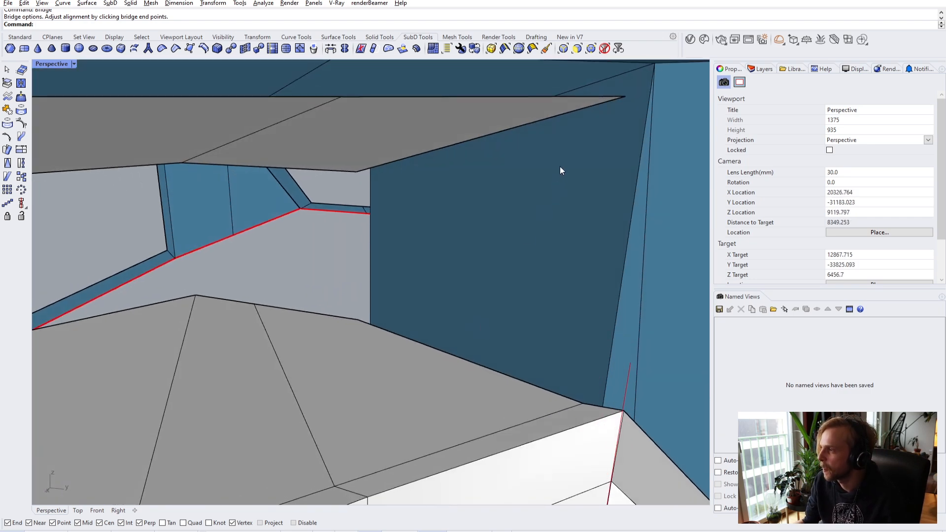
- Bridge the second gap's upper and lower edges with the Bridge command
left_click(554, 117, "ctrl+shift")
left_click(529, 383, "ctrl+shift")
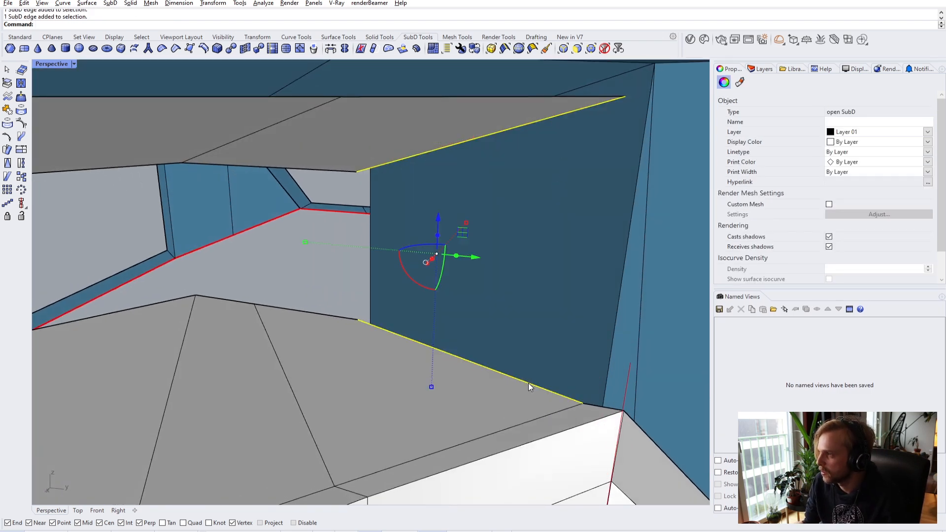
type("bridge")
key("Return")
left_click(510, 244)
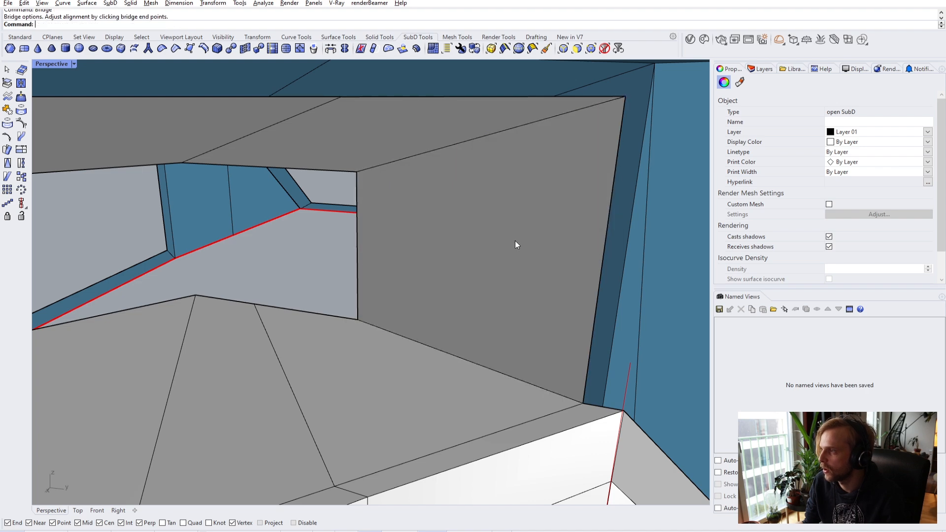
scroll(513, 241, "down", 5)
right_click_drag(518, 243, 372, 214)
scroll(184, 235, "up", 2)
right_click_drag(184, 236, 402, 265)
scroll(252, 225, "down", 4)
scroll(329, 238, "down", 4)
scroll(343, 239, "up", 2)
scroll(402, 265, "up", 1)
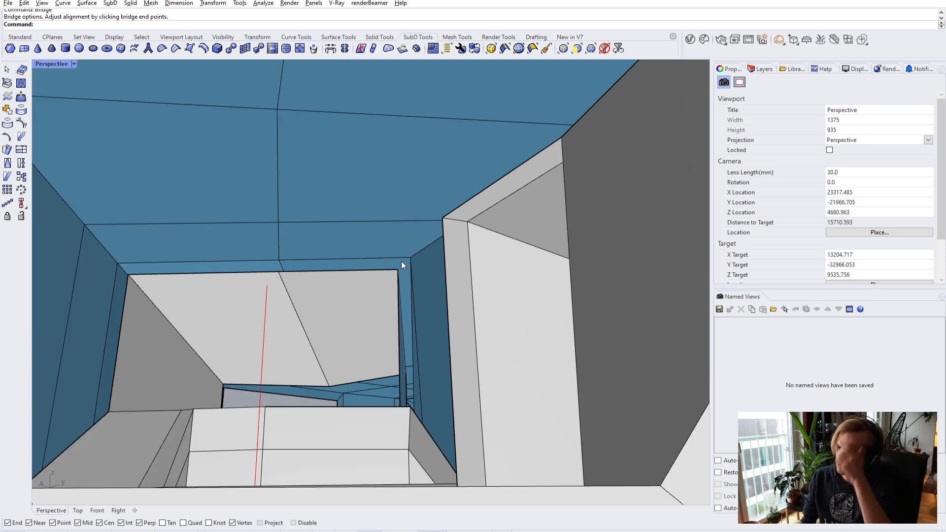
- Select the ceiling faces and extract them as a separate piece
left_click(347, 242, "ctrl+shift")
left_click(245, 238, "ctrl+shift")
left_click(231, 211, "ctrl+shift")
scroll(308, 181, "down", 3)
right_click_drag(308, 181, 343, 215, "shift")
left_click(357, 216, "ctrl+shift")
left_click(373, 129, "ctrl+shift")
scroll(352, 212, "down", 3)
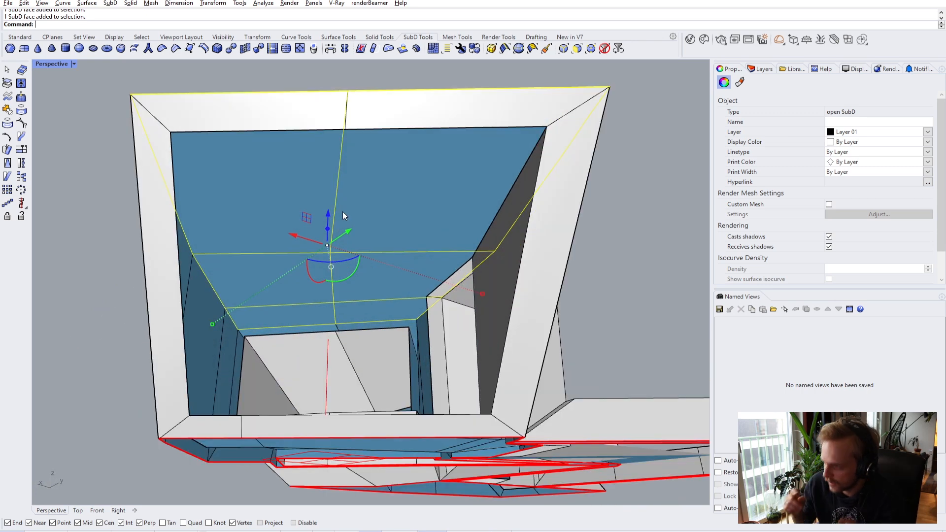
key("Return")
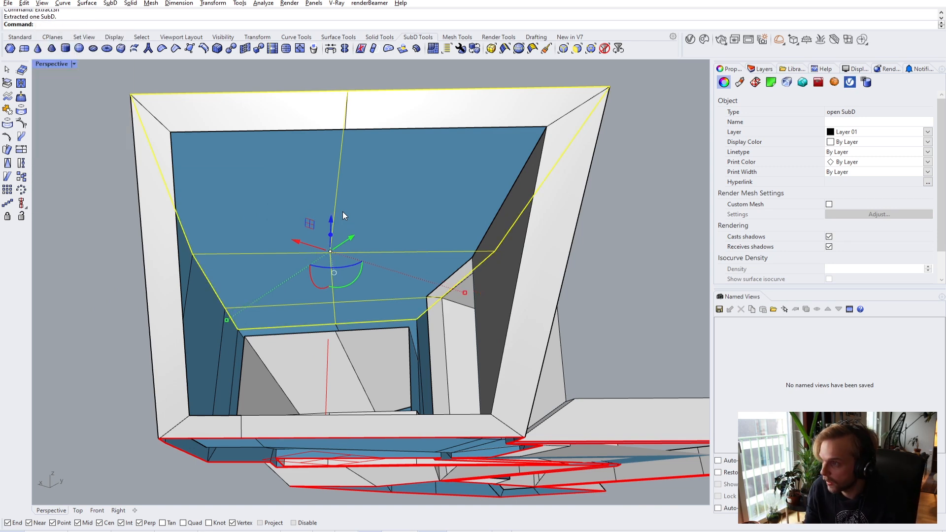
- Lower the extracted ceiling piece by -1 on Z and flip its direction
left_click_drag(331, 220, 329, 235)
key("ctrl+z")
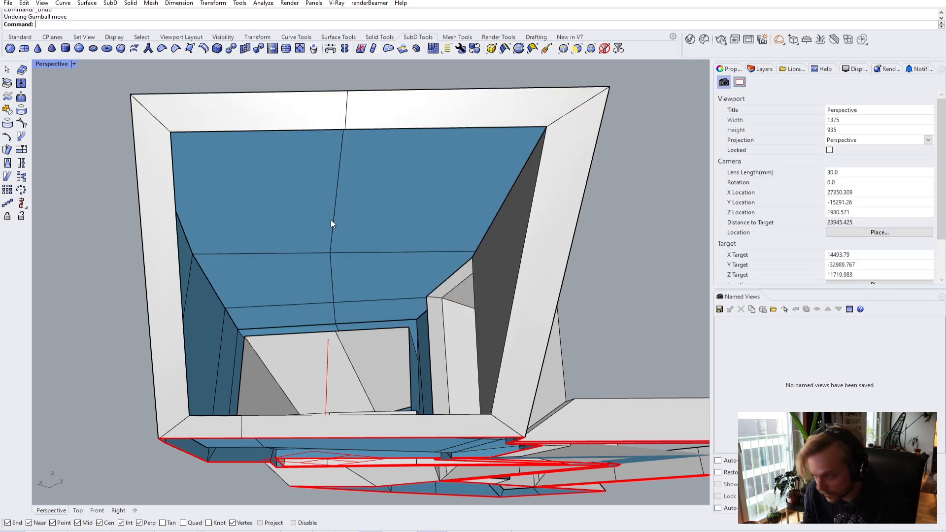
left_click(312, 198)
left_click(94, 141)
left_click(313, 193)
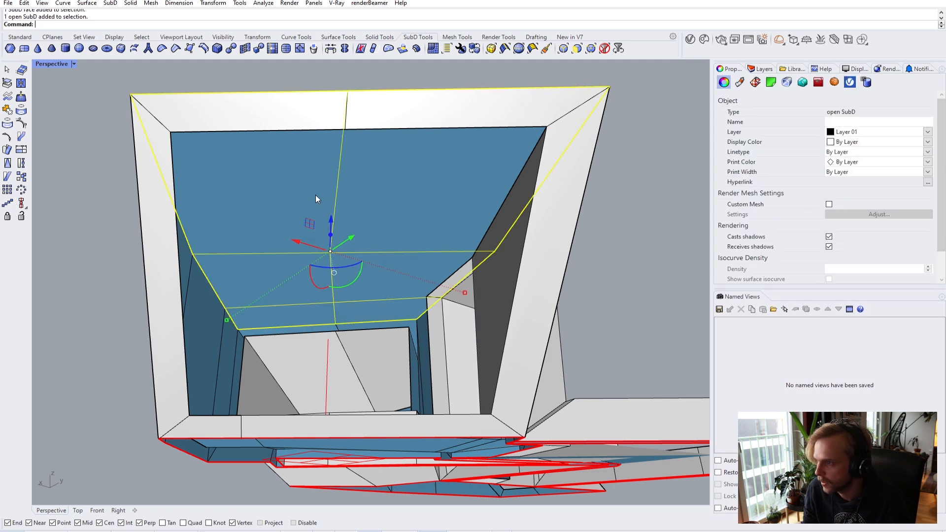
left_click(332, 217)
type("-1")
key("Return")
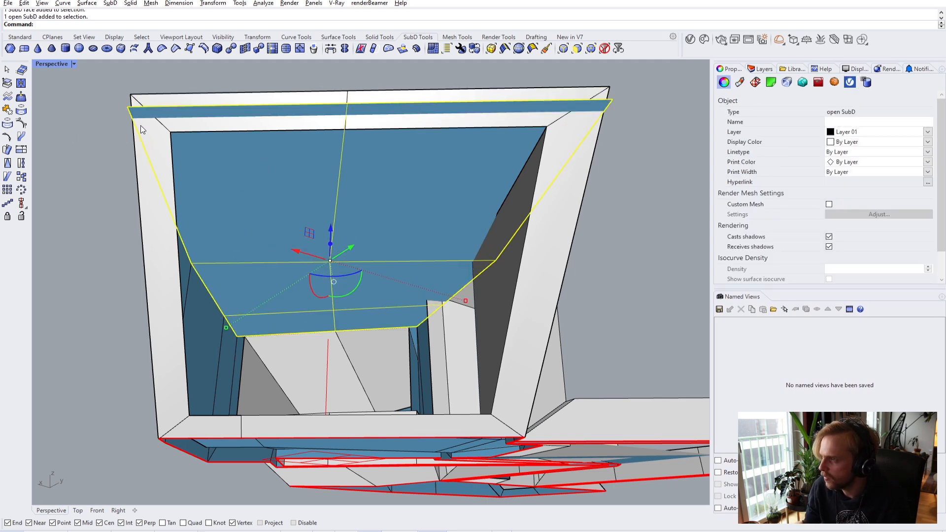
key("Return")
left_click(99, 173)
- Join the ceiling SubD with the wall SubD into one piece
right_click_drag(186, 161, 319, 155)
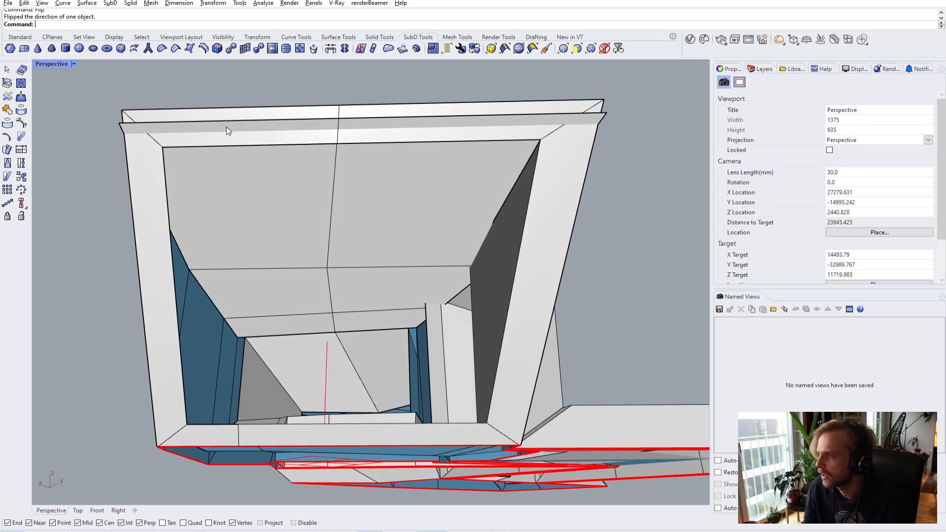
right_click_drag(191, 117, 193, 186)
left_click(198, 157)
key("Return")
key("Return")
key("Return")
right_click_drag(297, 263, 258, 375)
scroll(489, 320, "up", 2)
right_click_drag(550, 350, 296, 323, "shift")
scroll(489, 320, "down", 3)
right_click_drag(182, 255, 215, 273)
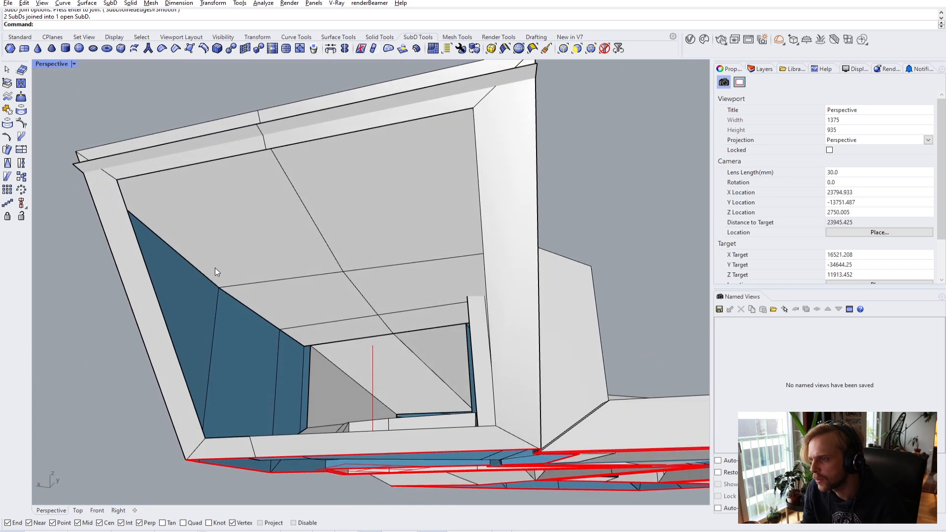
- Isolate the opening's upper SubD panel and turn the view to face it
left_click(82, 155)
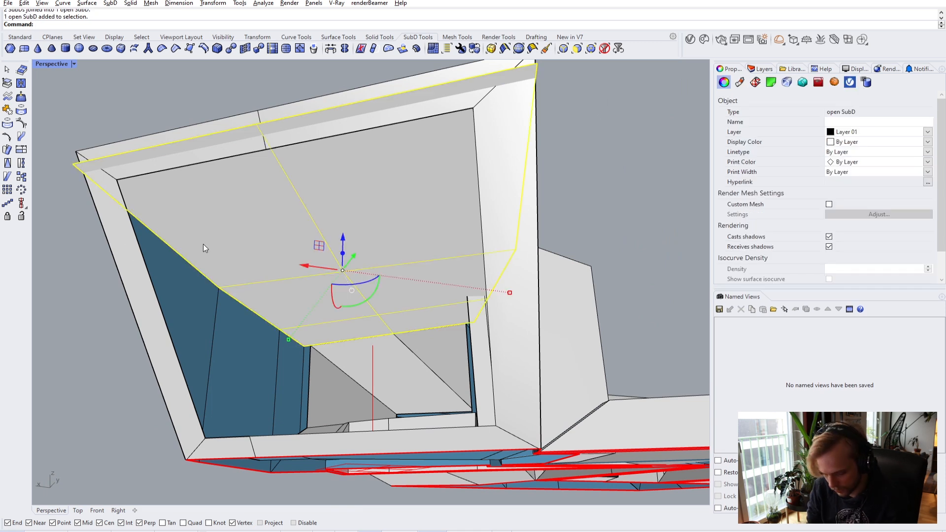
key("BackSpace")
key("BackSpace")
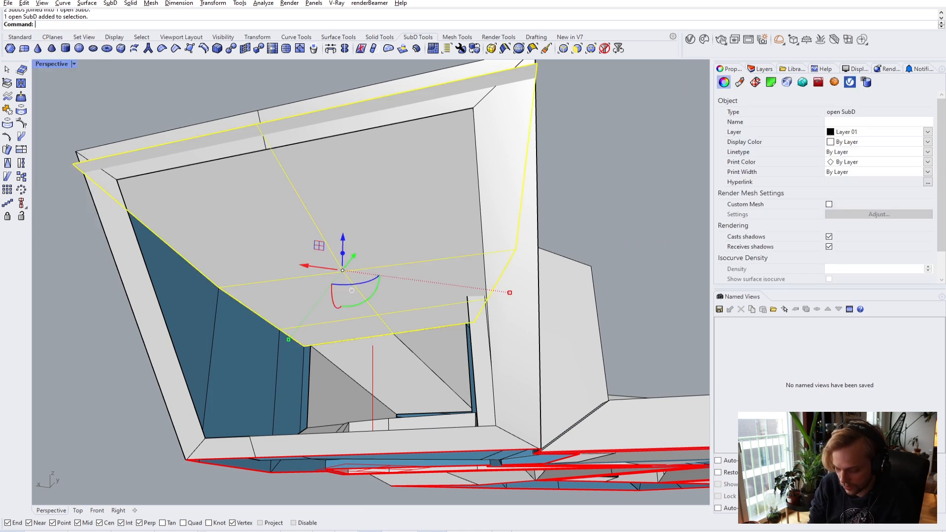
key("Return")
right_click_drag(241, 258, 244, 304)
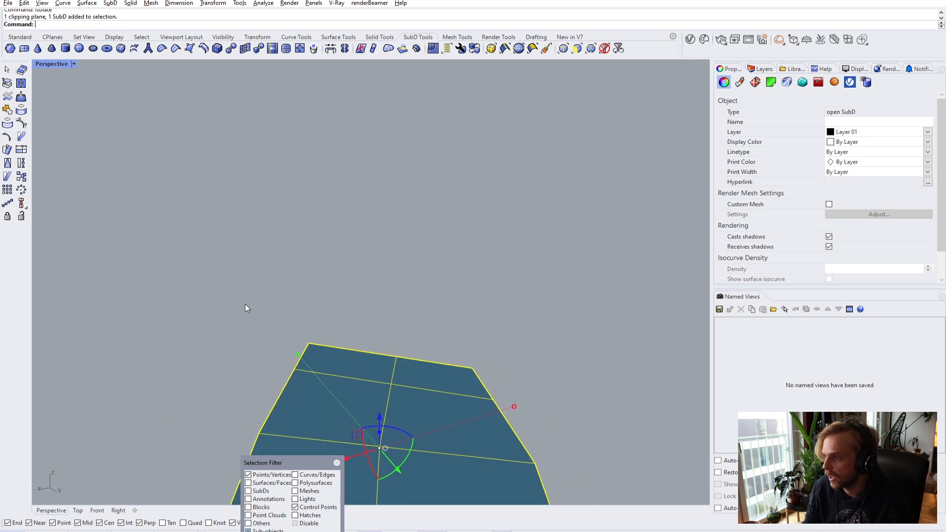
scroll(246, 304, "down", 5)
left_click(336, 466)
left_click(433, 429)
right_click_drag(434, 429, 431, 408)
- Trace three-point polylines along the panel's left and right edges
left_click(18, 38)
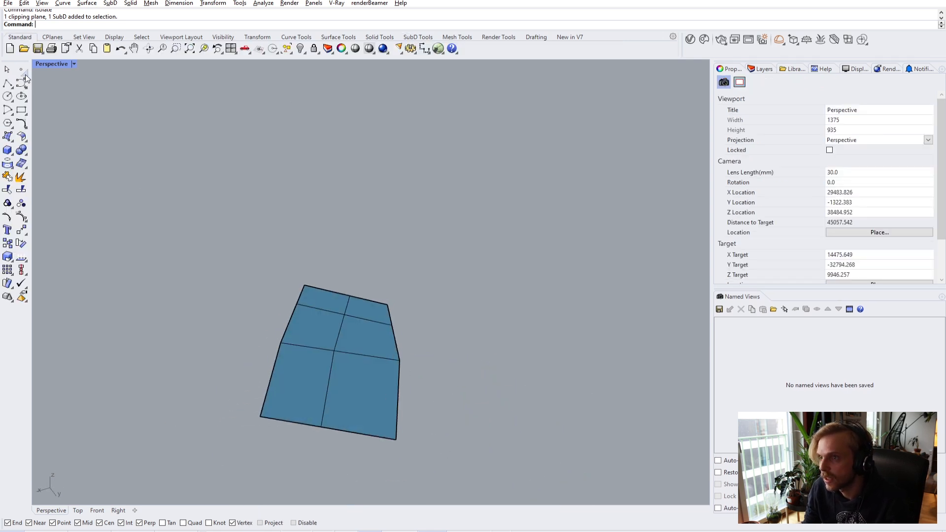
left_click(7, 84)
left_click(261, 416)
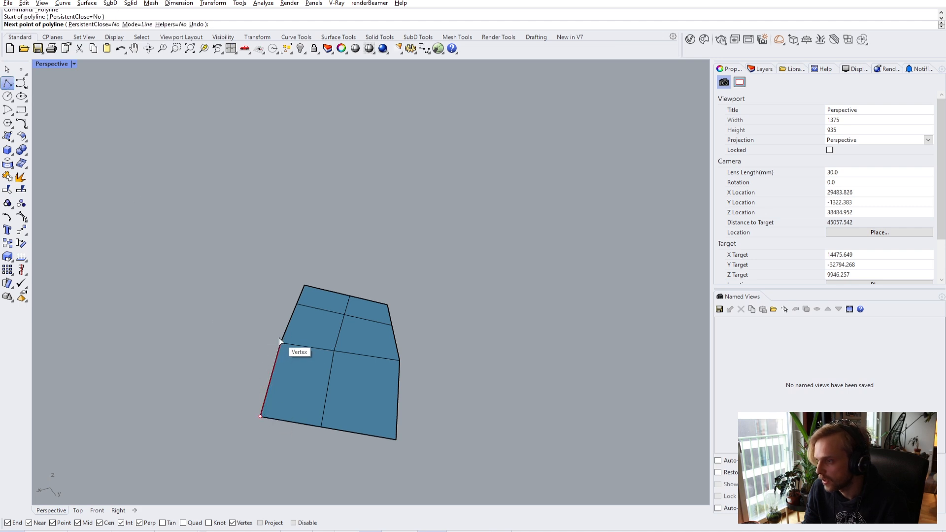
left_click(281, 342)
left_click(304, 285)
key("Return")
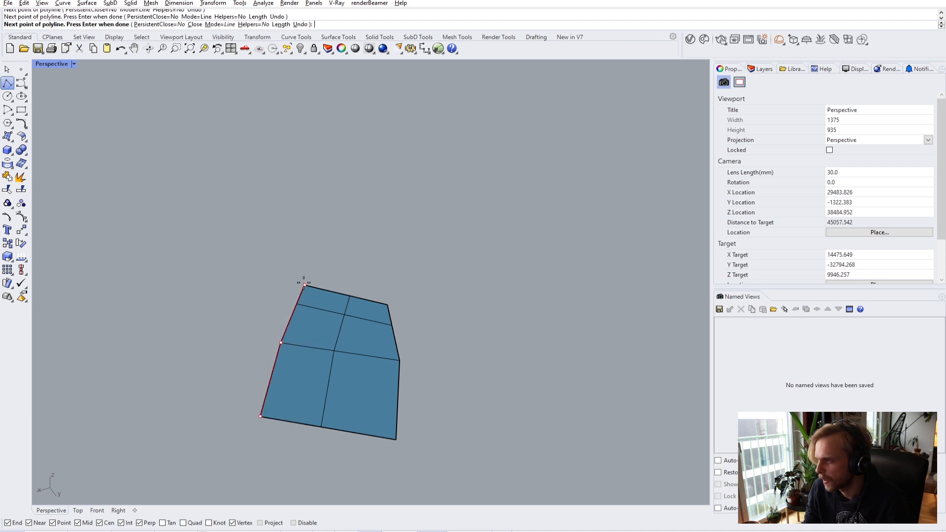
key("Return")
left_click(387, 305)
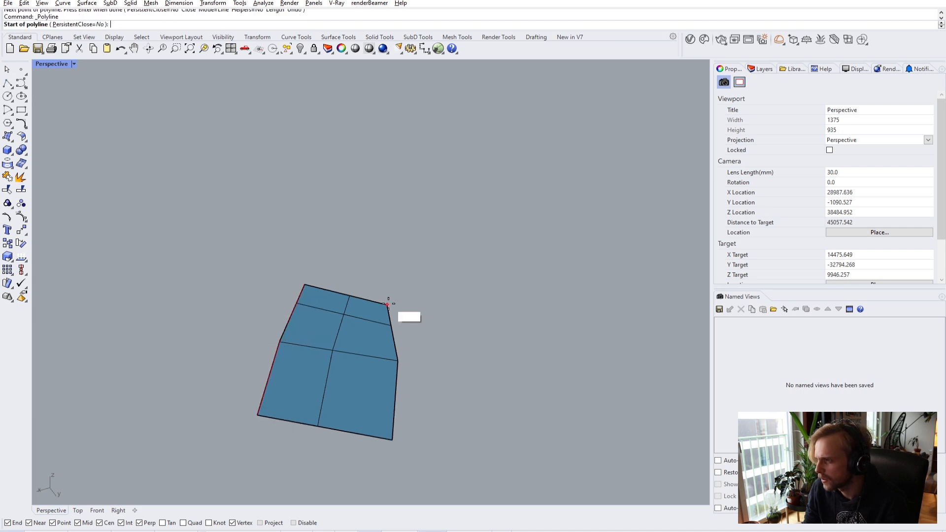
left_click(398, 362)
left_click(392, 439)
key("Return")
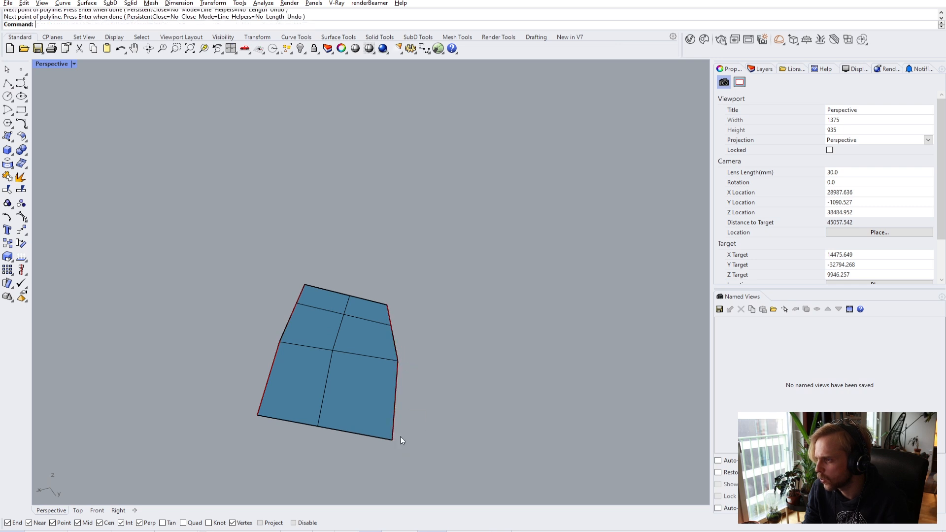
- Offset the right and left edge polylines 300 inward into the panel
type("Offset")
key("Return")
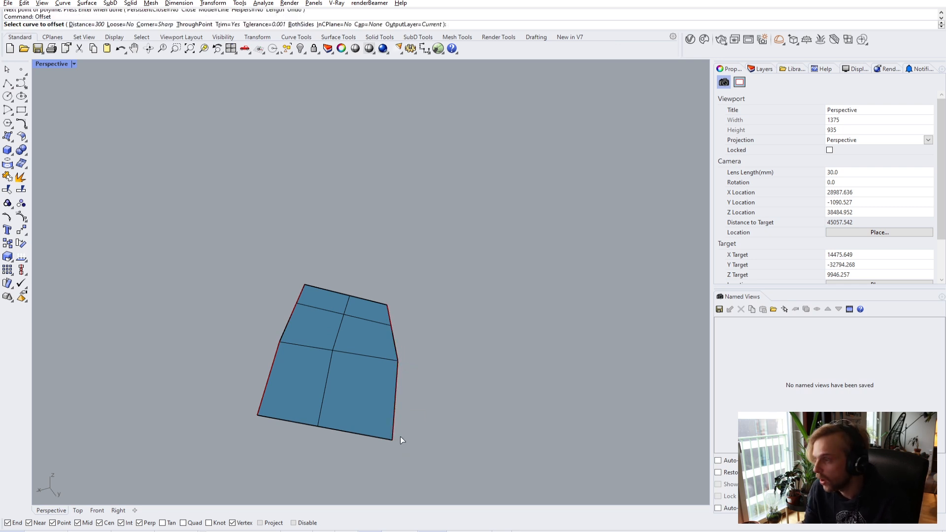
left_click(393, 429)
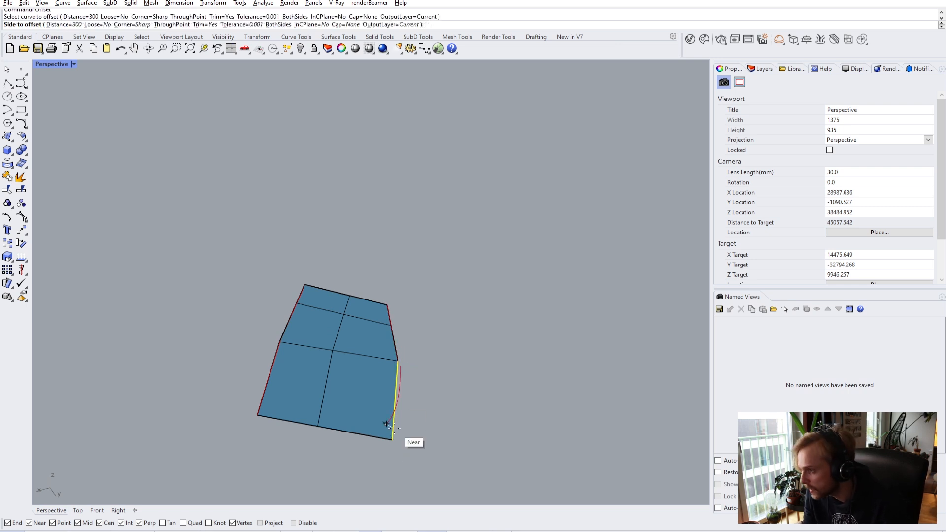
left_click(397, 400)
key("Return")
left_click(390, 396)
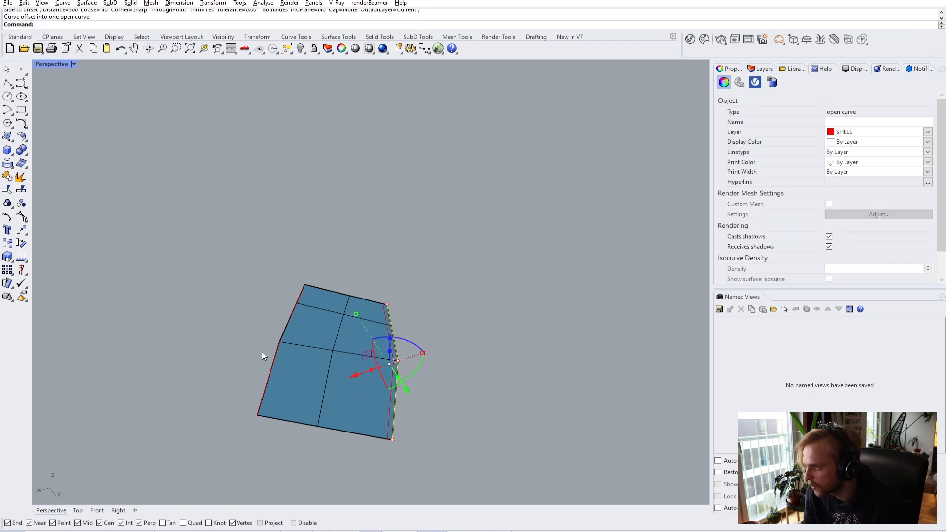
left_click(274, 361)
key("Return")
left_click(293, 373)
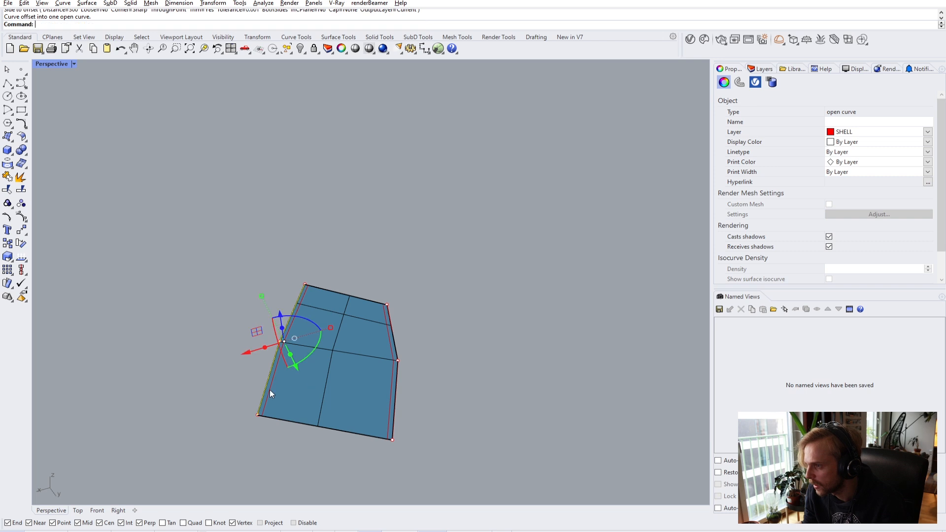
key("Escape")
- Delete the two original edge polylines, leaving only the offset guides
scroll(253, 406, "up", 3)
left_click(289, 442)
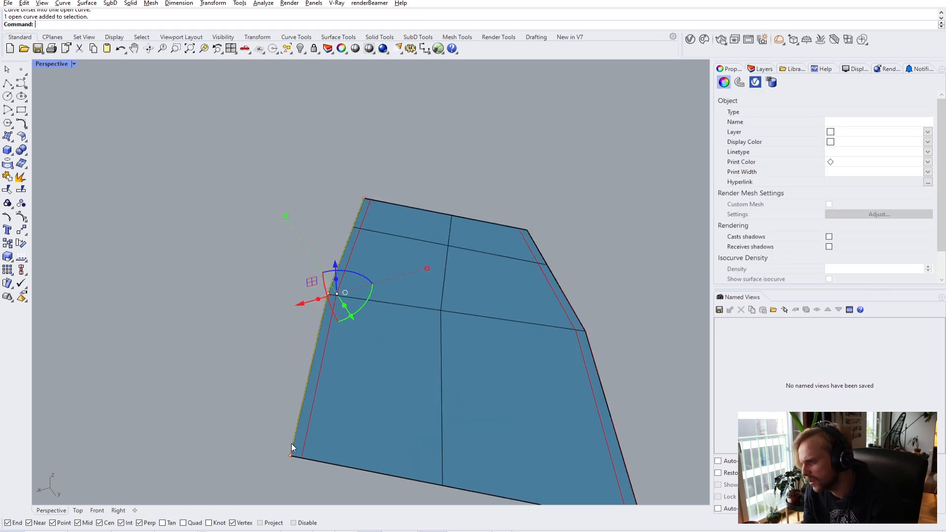
key("Delete")
left_click(616, 423)
key("Delete")
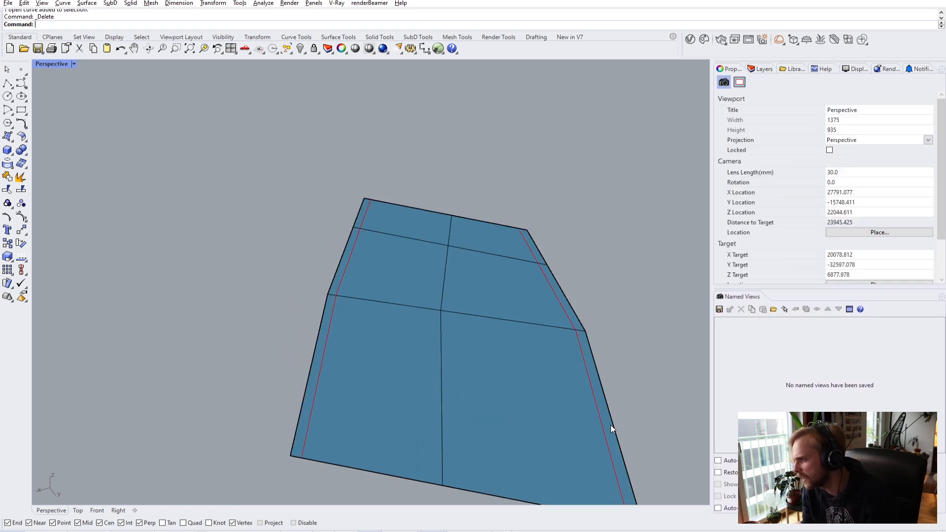
- Move the panel's left middle vertex onto the left offset guide
right_click_drag(362, 407, 211, 415)
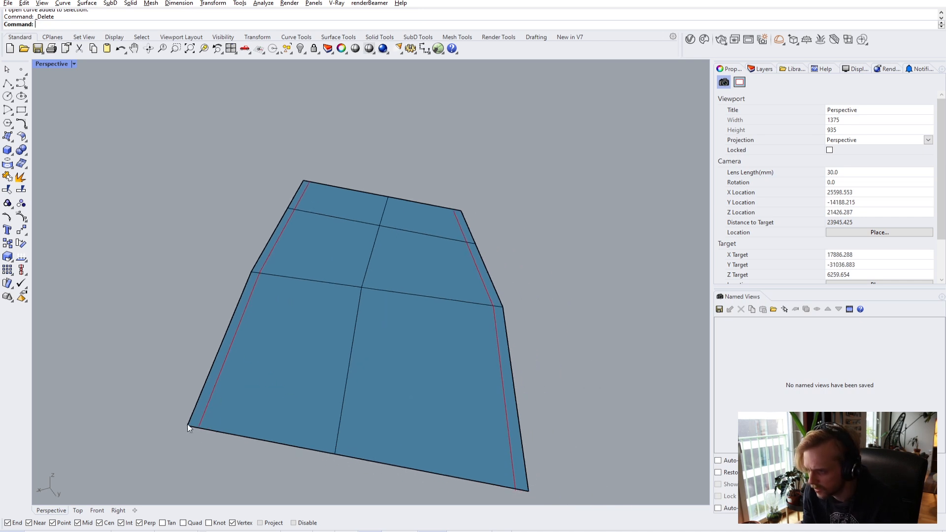
left_click(188, 425, "ctrl+shift")
left_click(187, 425)
left_click(197, 426)
left_click(225, 251)
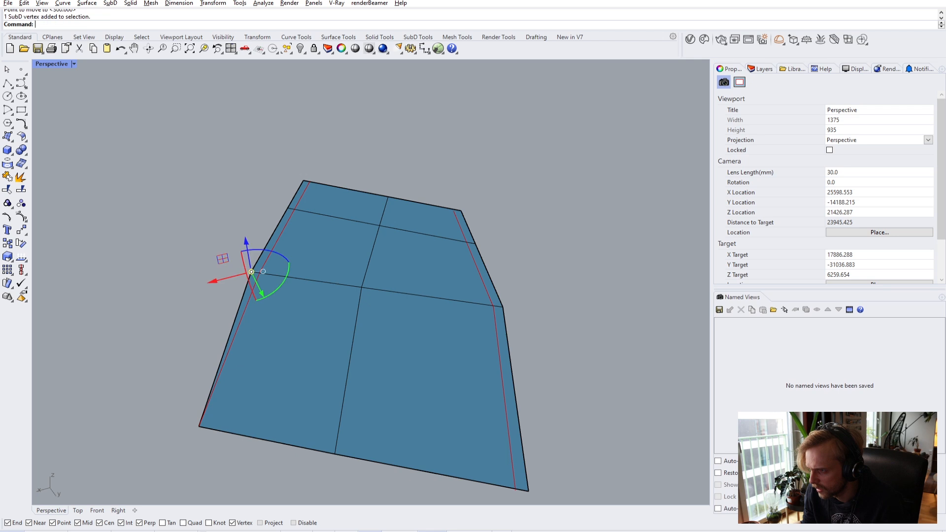
key("Return")
left_click(252, 272)
left_click(260, 272)
left_click(207, 233)
right_click_drag(207, 232, 264, 258)
scroll(318, 270, "up", 5)
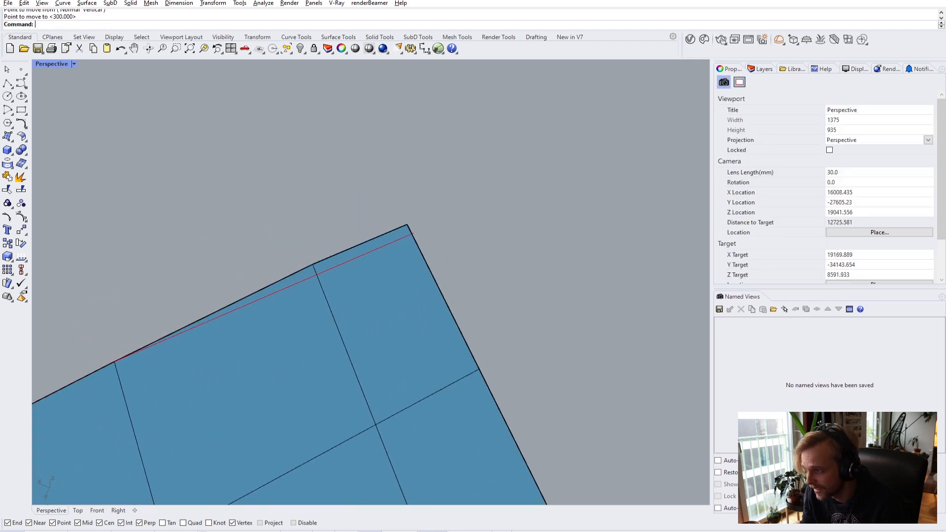
- Drop the top corner vertex perpendicular onto the offset guide
left_click(314, 264)
key("Return")
left_click(314, 266)
left_click(318, 273)
left_click(408, 221)
left_click(407, 224)
key("Return")
left_click(407, 224)
left_click(408, 226)
left_click(512, 256)
- Snap the right top corner and right middle vertices onto the right offset guide
right_click_drag(512, 256, 474, 316)
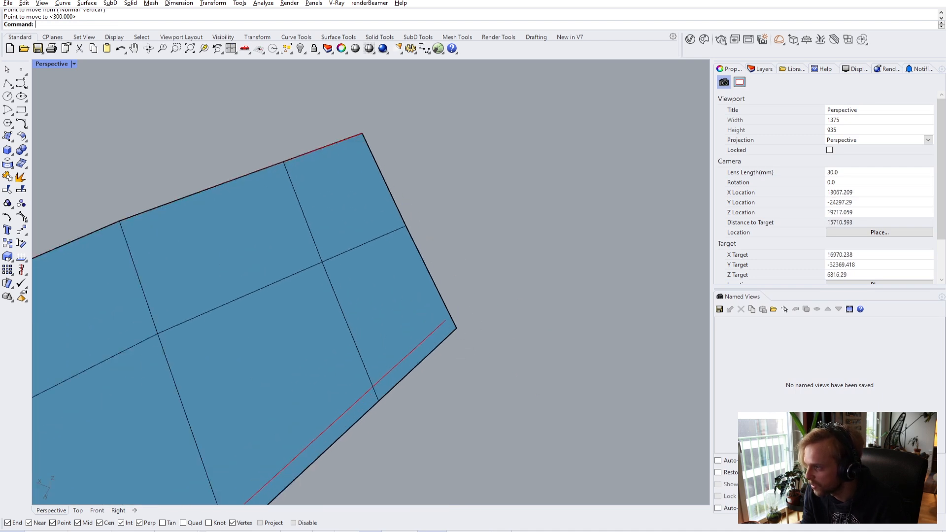
left_click(457, 327)
key("Return")
left_click(456, 327)
left_click(445, 321)
left_click(482, 389)
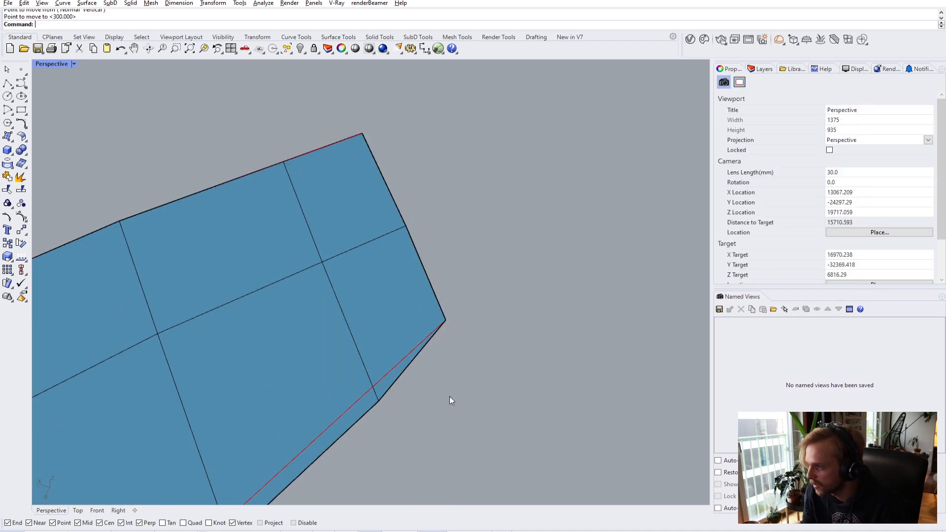
right_click_drag(482, 389, 429, 387)
left_click(447, 370)
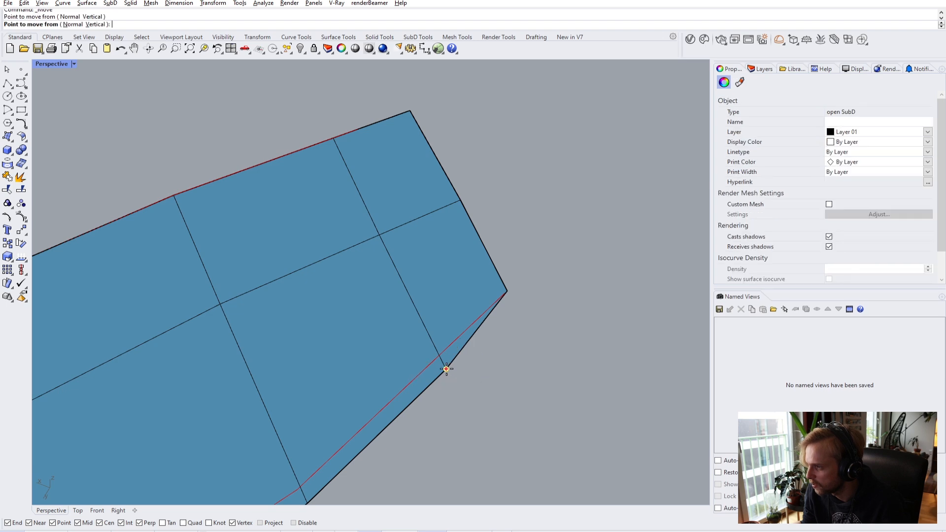
left_click(446, 369)
left_click(475, 388)
scroll(468, 369, "down", 3)
left_click(469, 369)
scroll(415, 373, "up", 4)
- Move the lower-right corner onto the right guide and the bottom-left corner onto the left guide
left_click(432, 371)
right_click(432, 371)
left_click(431, 370)
left_click(430, 370)
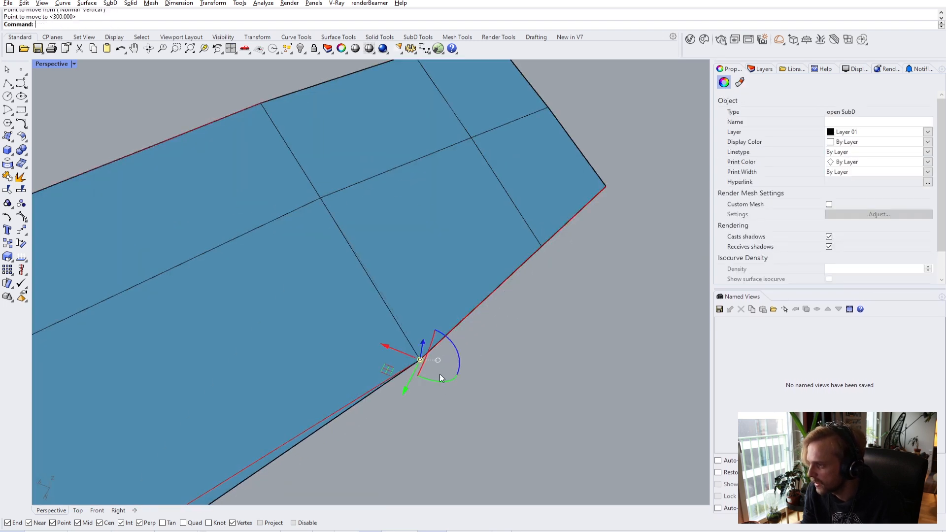
scroll(429, 374, "down", 3)
left_click(370, 437)
scroll(283, 450, "up", 3)
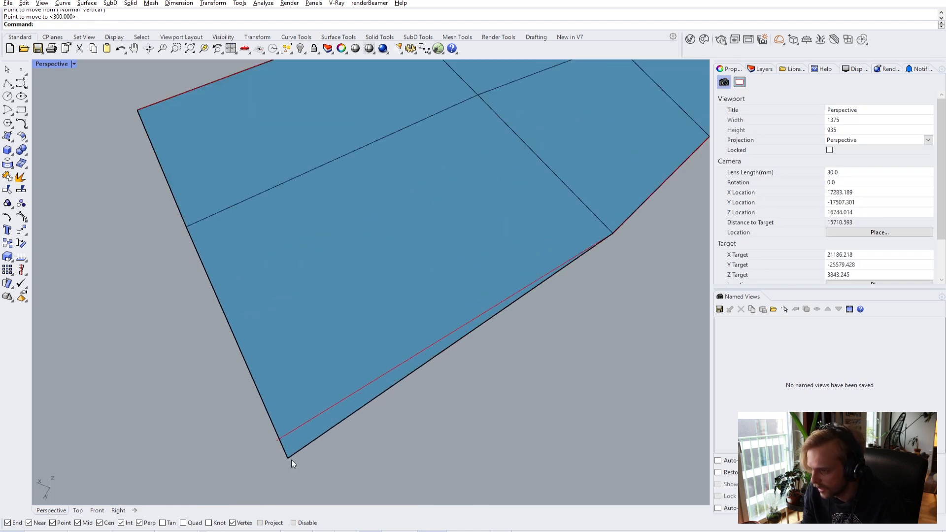
left_click(289, 459)
type("m")
key("Return")
left_click(289, 459)
scroll(288, 459, "down", 3)
key("Escape")
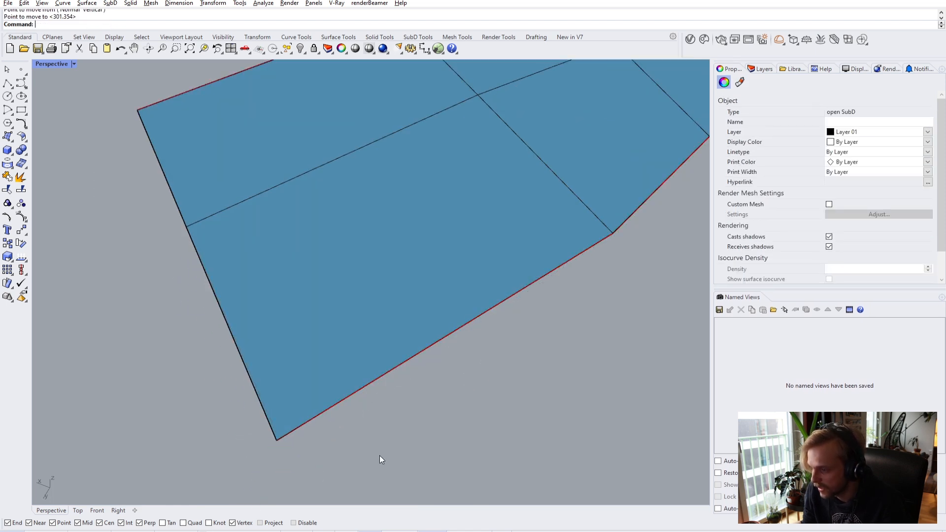
left_click(371, 431)
- Delete all guide curves with SelCrv and unhide the building with Show
type("Sel")
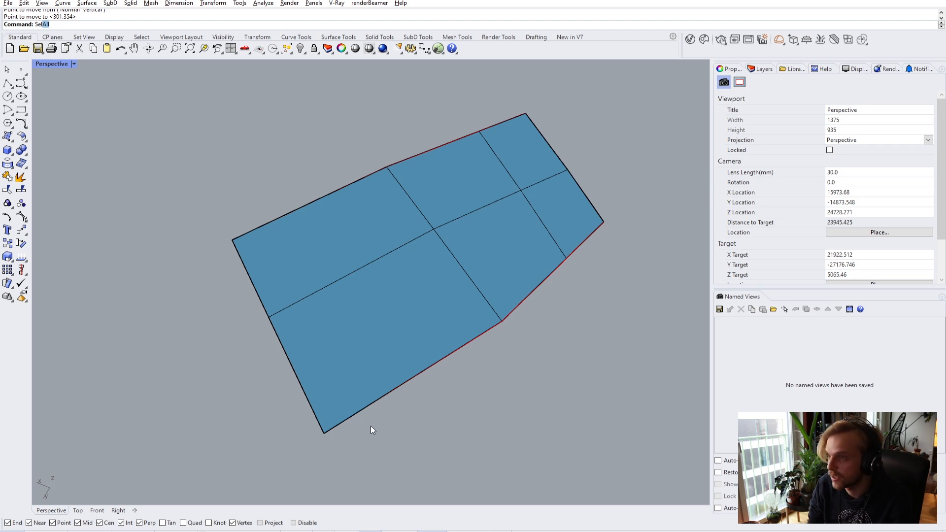
type("Crv")
key("Return")
key("Delete")
type("Show")
key("Return")
right_click_drag(371, 429, 439, 236)
- Bridge the gap's top and bottom SubD edges beside the blue wall panel
scroll(360, 265, "up", 8)
right_click_drag(320, 248, 435, 335)
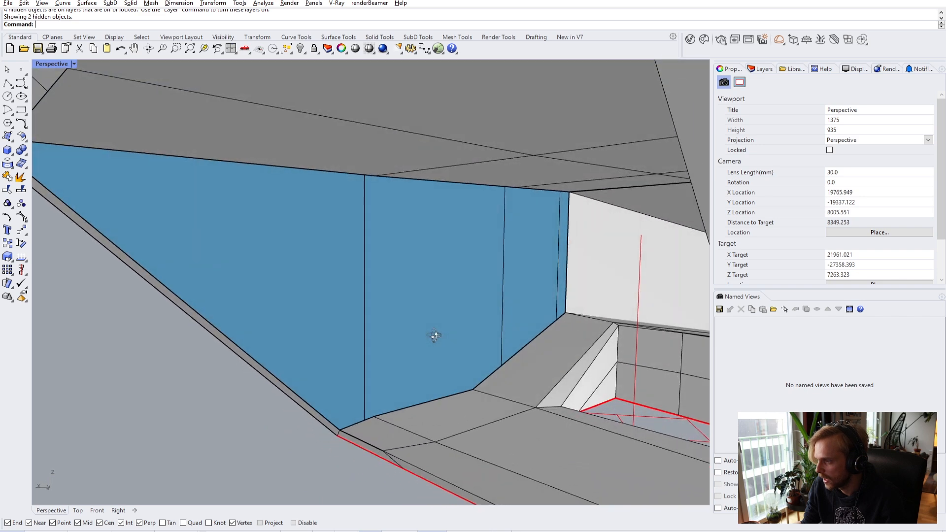
left_click(433, 182, "ctrl+shift")
left_click(440, 399, "ctrl+shift")
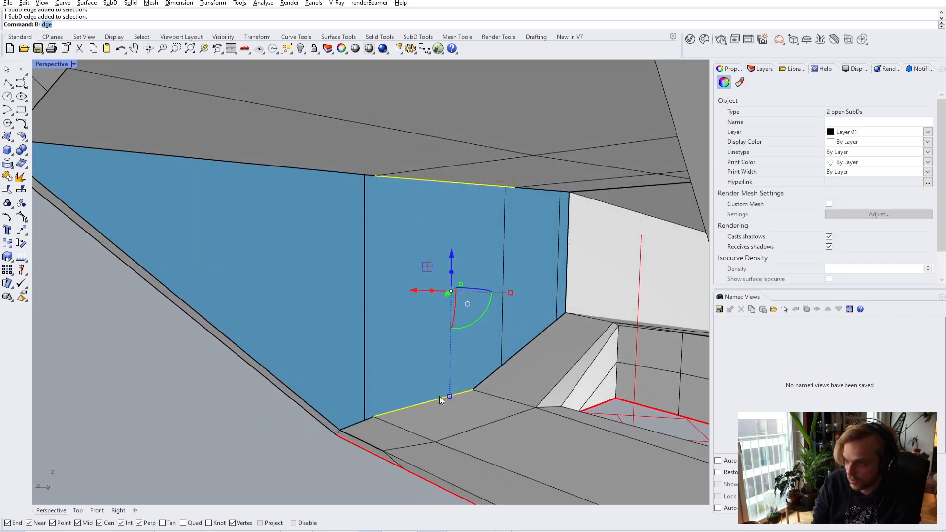
type("Br")
key("Return")
key("Return")
right_click_drag(438, 395, 481, 353)
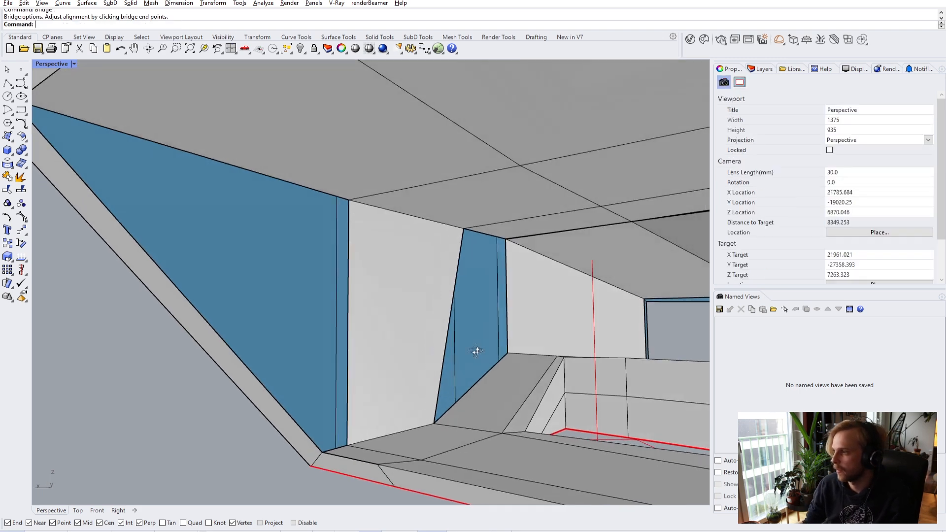
scroll(481, 353, "up", 10)
scroll(421, 236, "up", 5)
right_click_drag(415, 241, 405, 218)
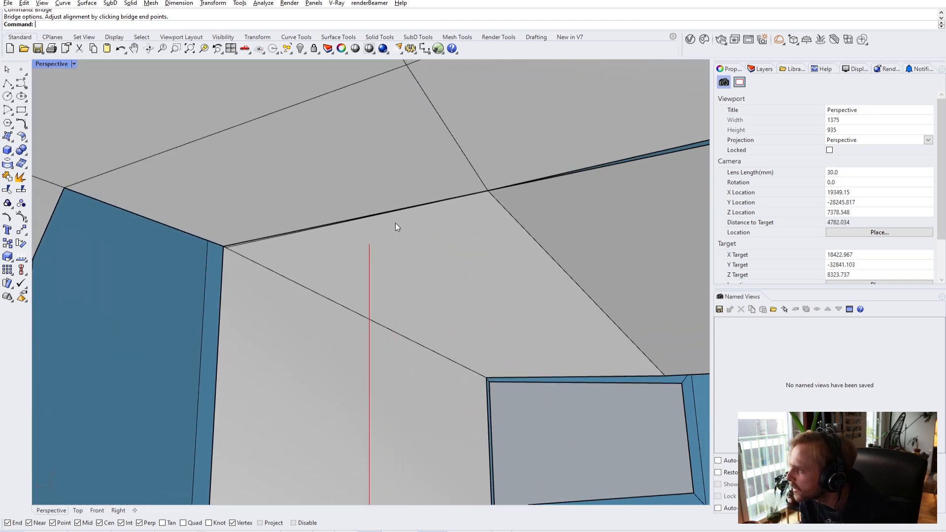
left_click(54, 65)
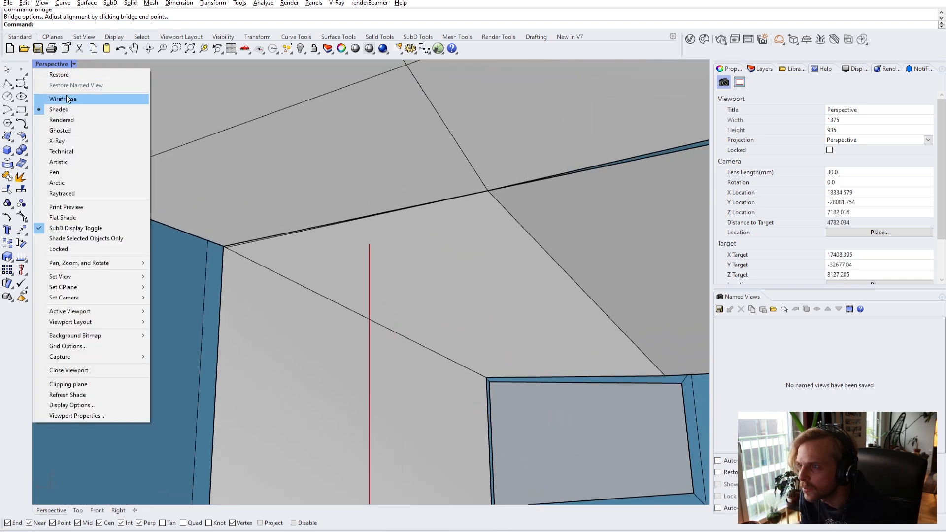
- Switch to wireframe and stitch the two loose vertices at the ceiling wall corner
left_click(66, 95)
scroll(233, 247, "up", 4)
left_click(224, 245, "ctrl+shift")
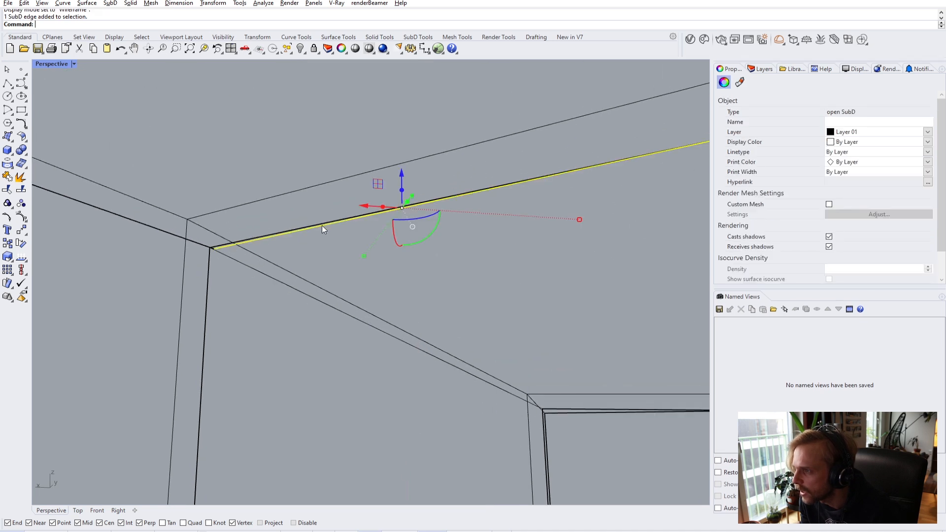
scroll(335, 222, "down", 2)
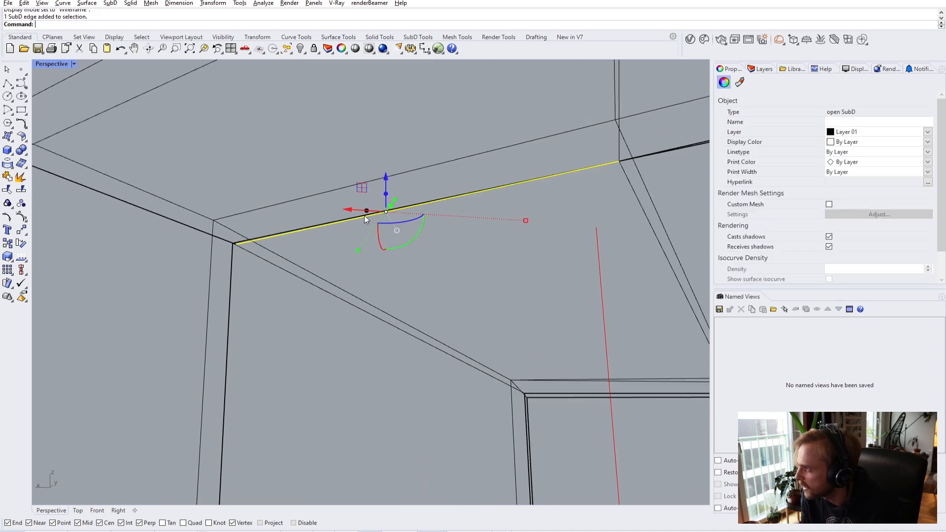
key("Escape")
scroll(231, 242, "up", 2)
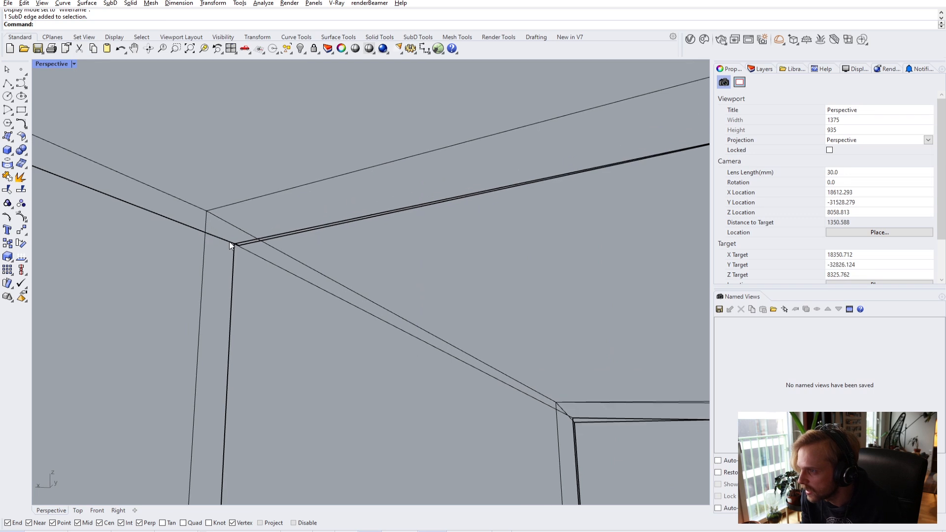
left_click(235, 245, "ctrl+shift")
scroll(241, 243, "up", 3)
left_click_drag(241, 222, 252, 268)
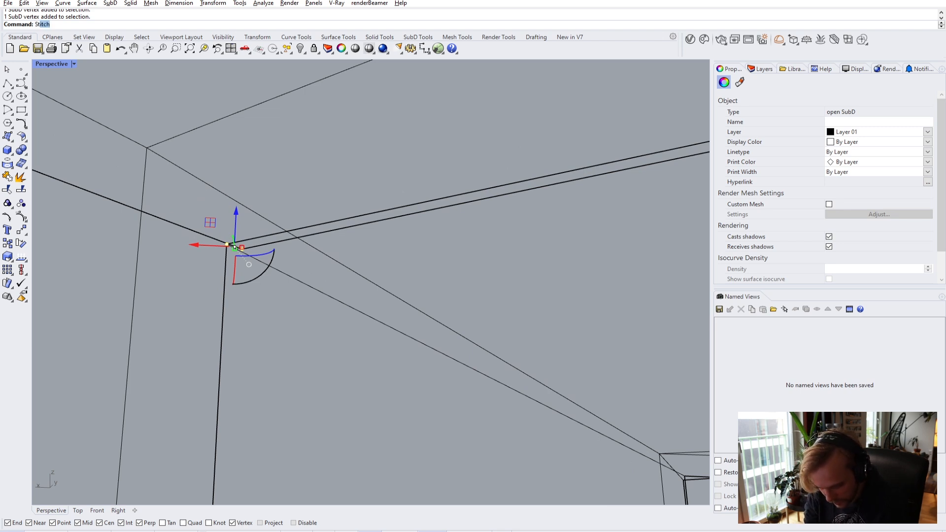
key("Return")
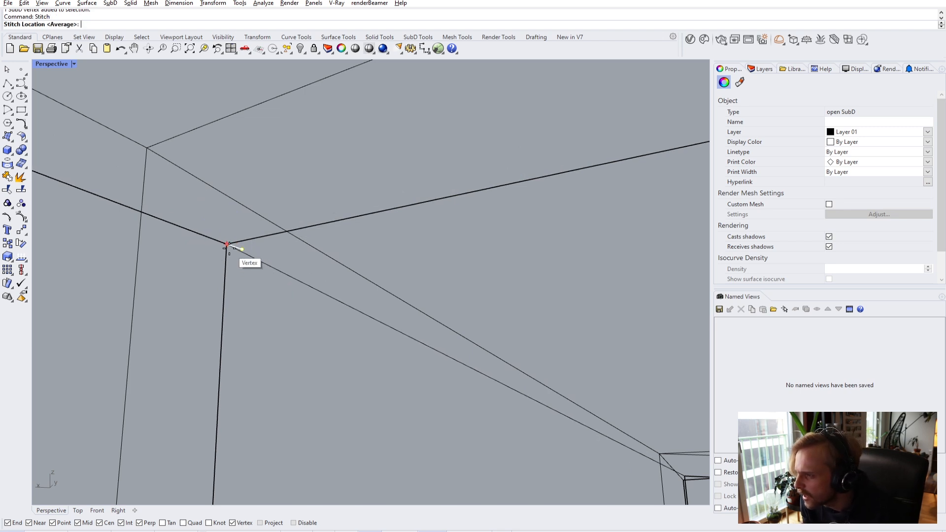
left_click(225, 248)
key("Escape")
- Stitch the pair of loose vertices at the next wall junction into one
right_click_drag(298, 354, 325, 275, "shift")
scroll(330, 269, "up", 2)
left_click_drag(332, 264, 365, 304)
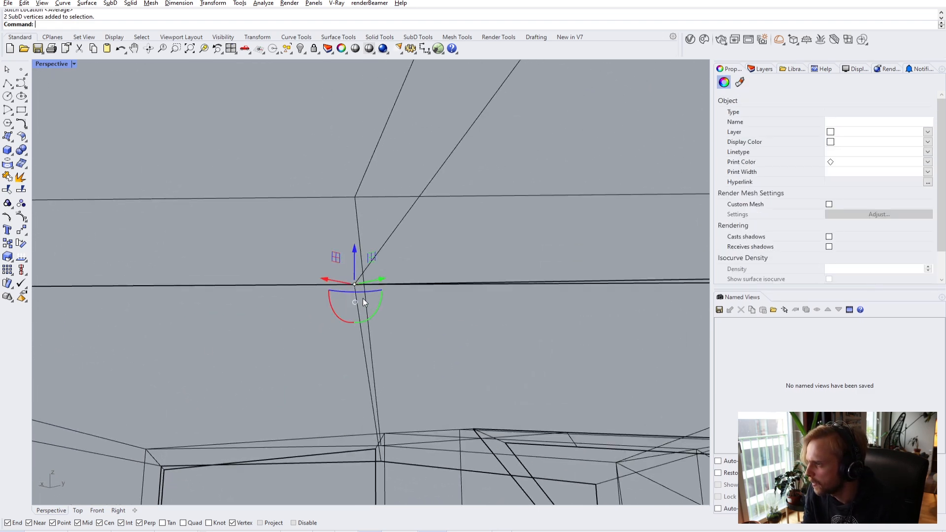
key("Return")
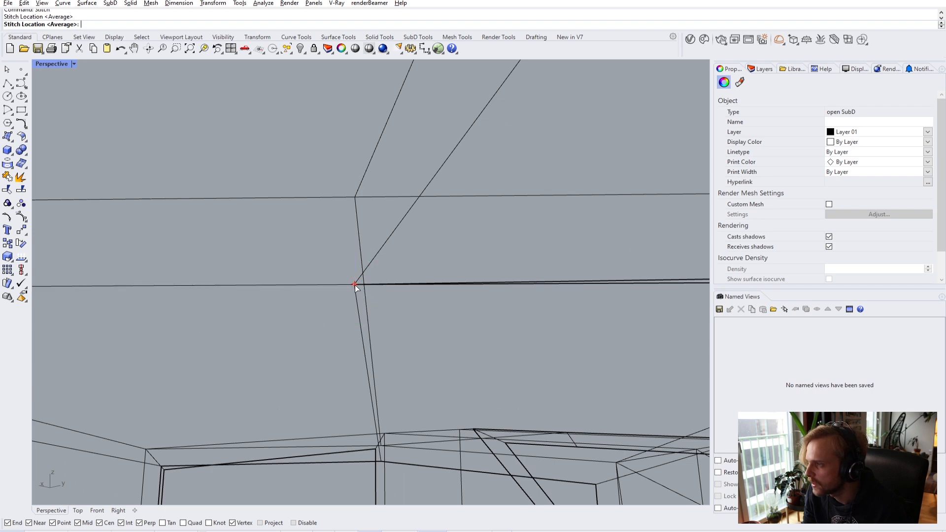
left_click(355, 285)
key("Escape")
- Stitch the two vertices at another corner and preview the SubDs smoothed
right_click_drag(566, 358, 330, 291)
scroll(286, 309, "up", 3)
left_click_drag(330, 293, 331, 294)
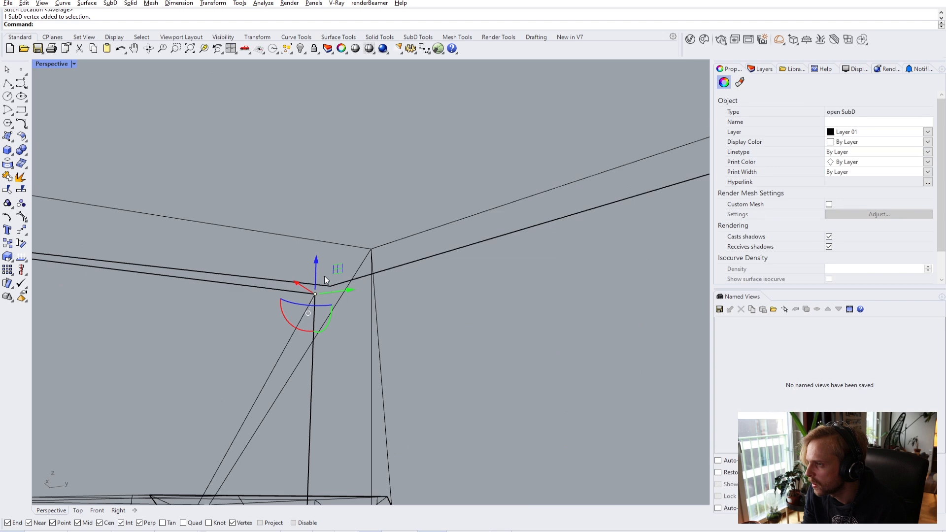
left_click(330, 286, "shift")
key("Return")
left_click(330, 286)
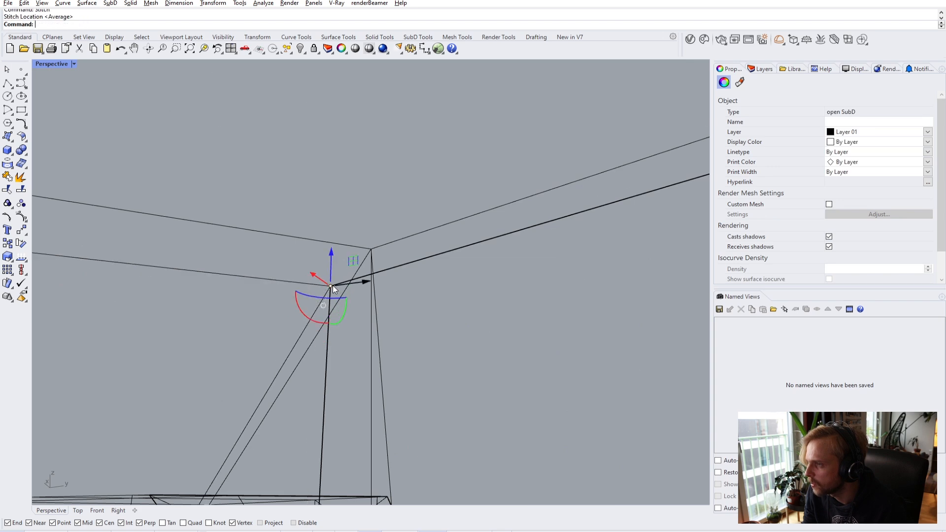
left_click(243, 323)
key("Tab")
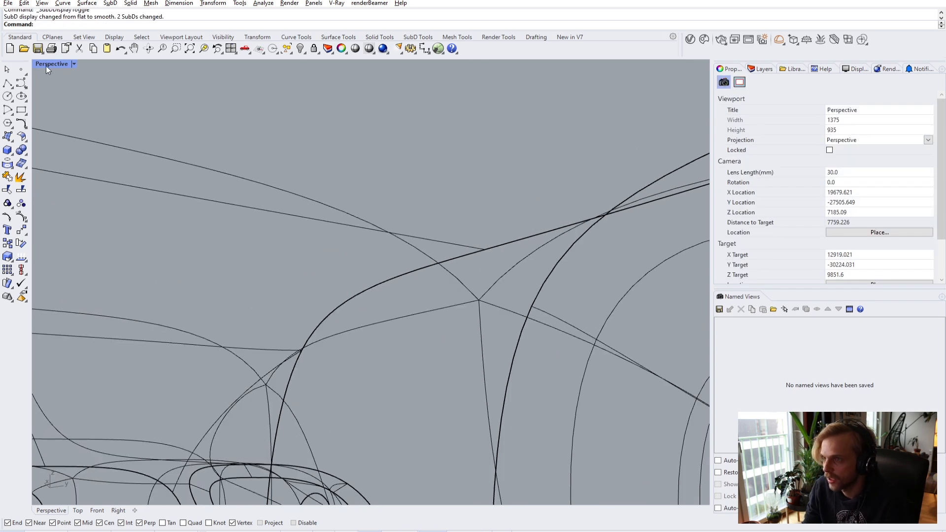
- Switch Perspective to Shaded and orbit to the roof corner above the blue wall
left_click(51, 62)
left_click(58, 110)
scroll(247, 280, "down", 3)
mouse_move(247, 280)
right_mouse_down()
mouse_move(244, 305)
mouse_move(349, 265)
mouse_move(360, 290)
right_mouse_up()
scroll(349, 261, "down", 3)
right_click_drag(419, 287, 345, 291)
key("Tab")
scroll(329, 294, "up", 5)
right_click_drag(132, 275, 227, 232)
scroll(226, 228, "up", 4)
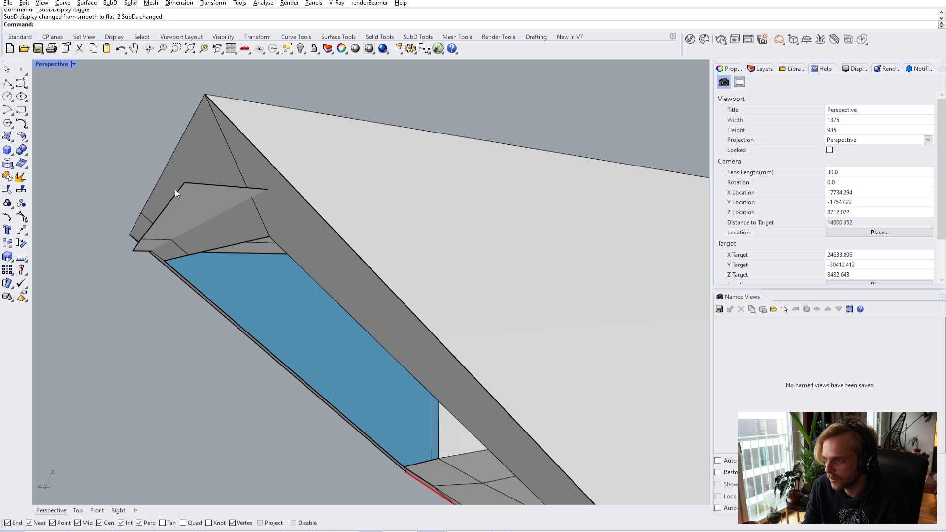
- Stitch the first two roof-corner vertices, merging them at the lower vertex
left_click(185, 183, "ctrl+shift")
left_click(270, 237, "ctrl+shift")
key("ctrl+alt+s")
type("Stitch")
key("Return")
left_click(270, 237)
right_click_drag(196, 239, 325, 198)
- Stitch the next pair of roof-corner vertices, then check the roof in smooth display
left_click(278, 179)
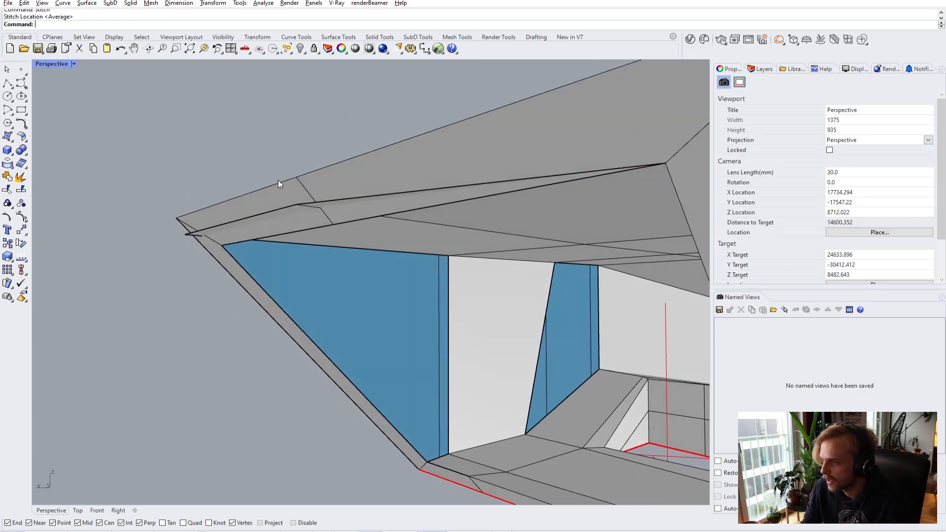
left_click(298, 205, "ctrl+shift")
key("Return")
key("Escape")
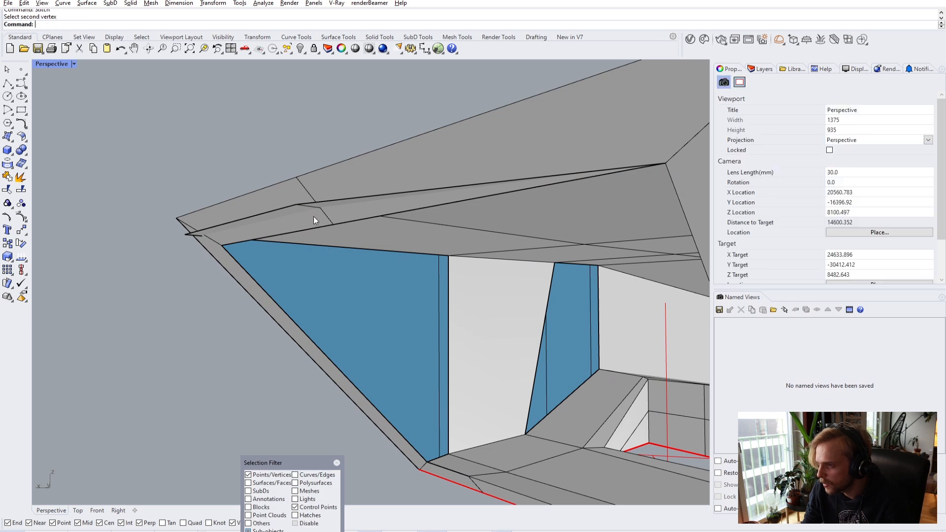
left_click(337, 463)
left_click(298, 203, "ctrl+shift")
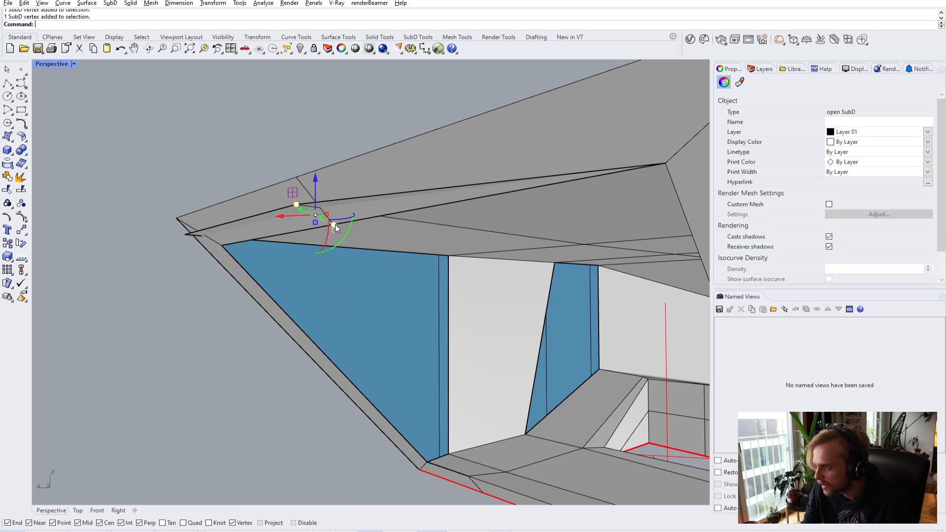
key("Return")
key("Escape")
scroll(185, 250, "up", 5)
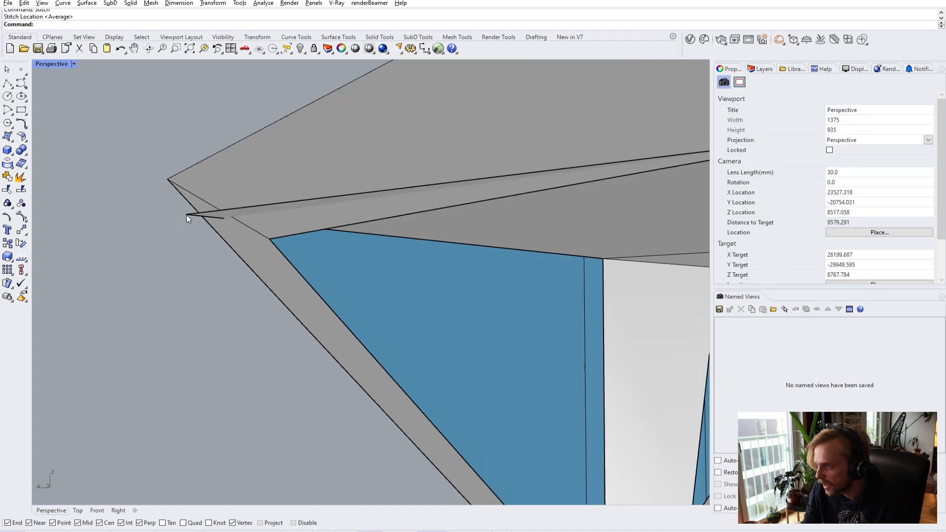
left_click(186, 215, "ctrl+shift")
key("Return")
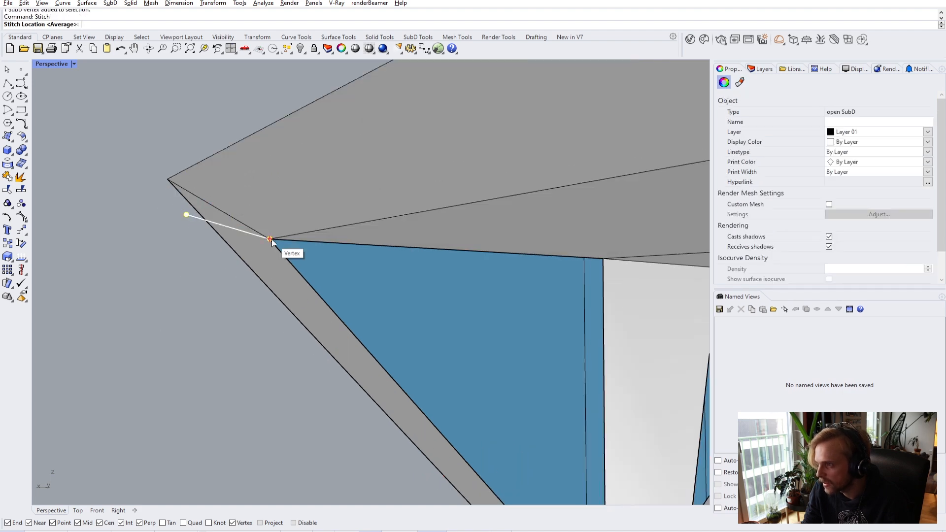
left_click(271, 240)
scroll(179, 322, "down", 5)
key("Tab")
right_click_drag(228, 322, 478, 268)
right_click_drag(410, 418, 336, 344)
key("Tab")
key("Tab")
key("Tab")
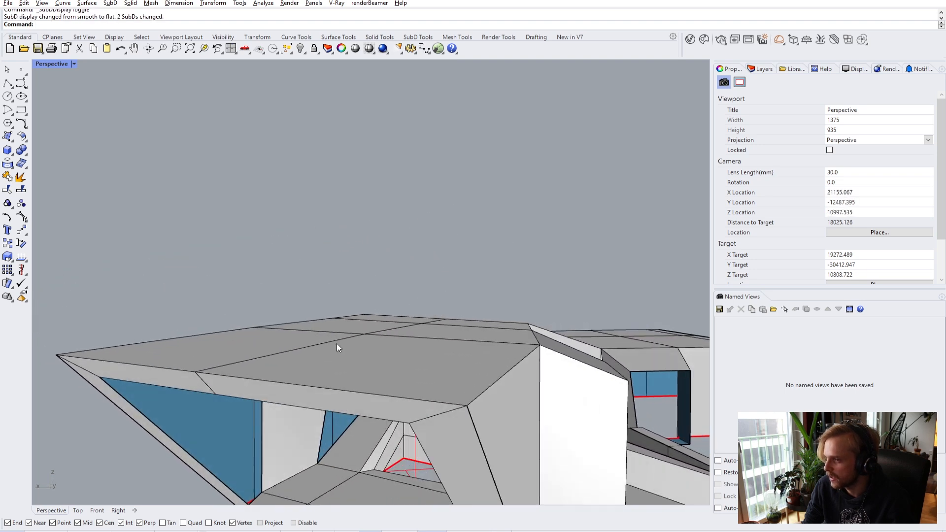
- Crease the two adjoining top roof edges and preview the result smoothed
left_click(146, 366, "ctrl+shift")
left_click(291, 384, "ctrl+shift")
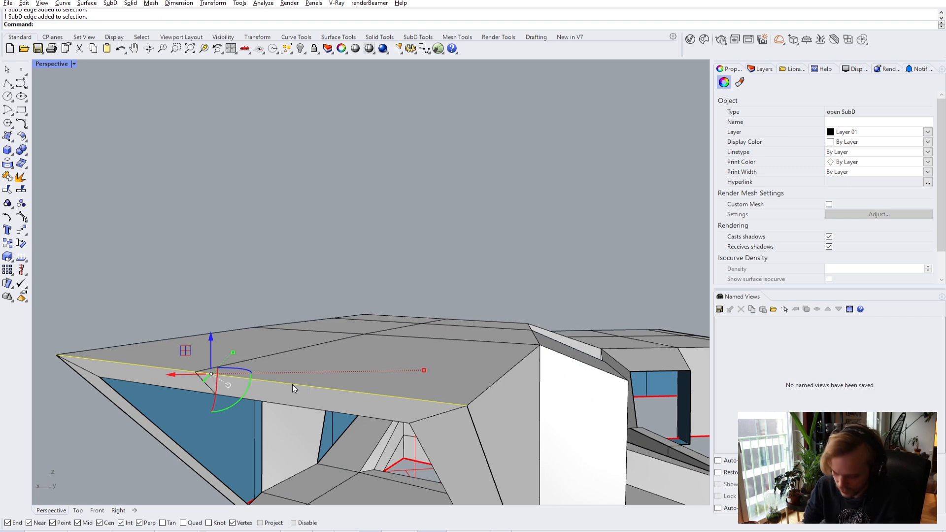
type("crease")
key("Return")
key("Tab")
right_click_drag(266, 294, 96, 169)
key("Tab")
scroll(389, 327, "up", 5)
- In wireframe, stitch the first pair of loose ceiling-corner vertices at their average
left_click(58, 69)
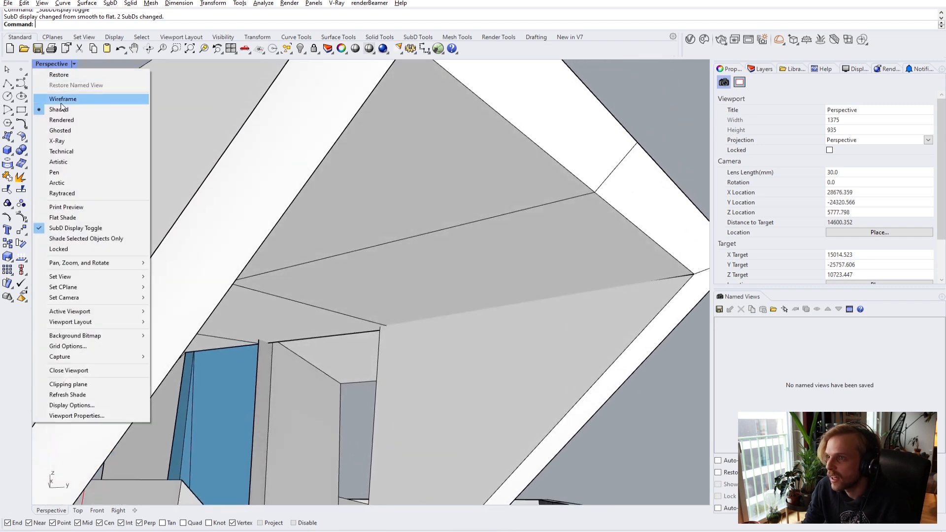
left_click(64, 98)
scroll(403, 318, "up", 4)
right_click_drag(403, 317, 415, 348)
left_click(376, 314, "ctrl+shift")
left_click(418, 350, "ctrl+shift")
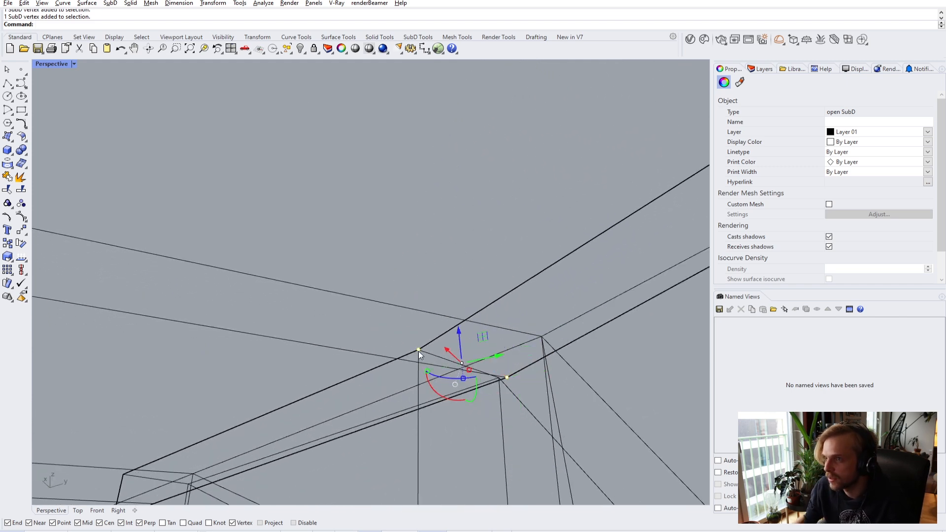
key("Return")
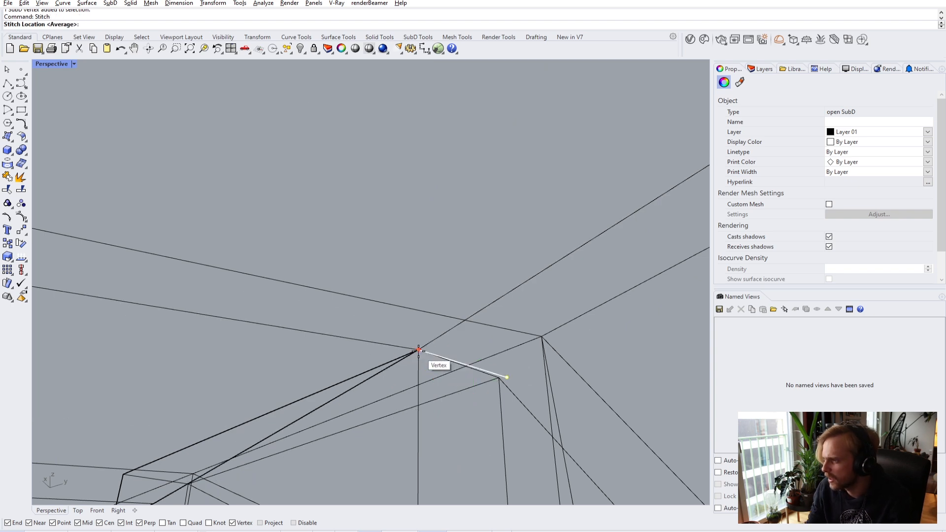
key("Return")
key("Escape")
- Check the stitched corner shaded and smoothed, then move to the next ceiling junction
left_click(52, 63)
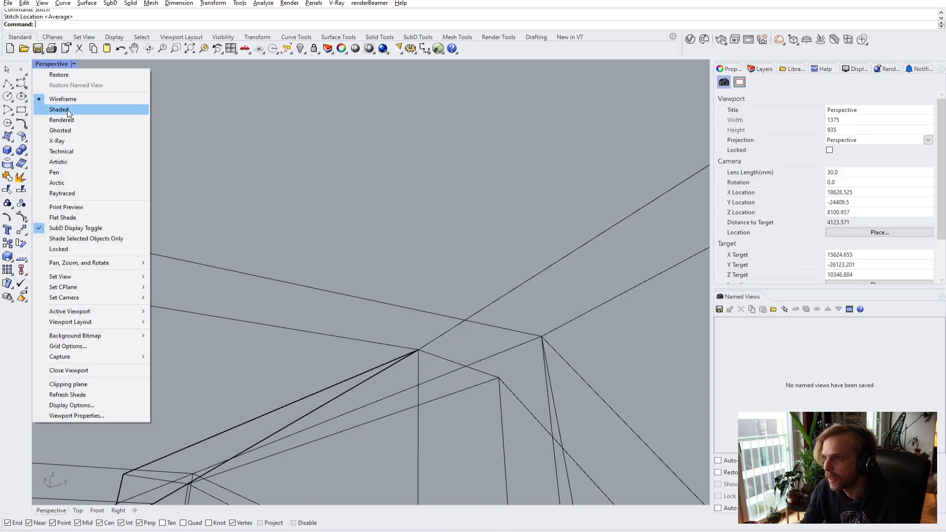
left_click(68, 110)
scroll(283, 223, "down", 4)
key("Tab")
scroll(325, 247, "down", 6)
mouse_move(324, 246)
right_mouse_down()
mouse_move(243, 313)
mouse_move(312, 300)
mouse_move(365, 266)
mouse_move(352, 252)
right_mouse_up()
key("Tab")
scroll(241, 305, "up", 2)
right_click_drag(240, 304, 335, 315)
right_click_drag(212, 309, 367, 286, "shift")
- In wireframe, stitch the box-corner vertex pair, merging them at the top vertex
left_click(54, 64)
left_click(76, 99)
scroll(409, 310, "up", 5)
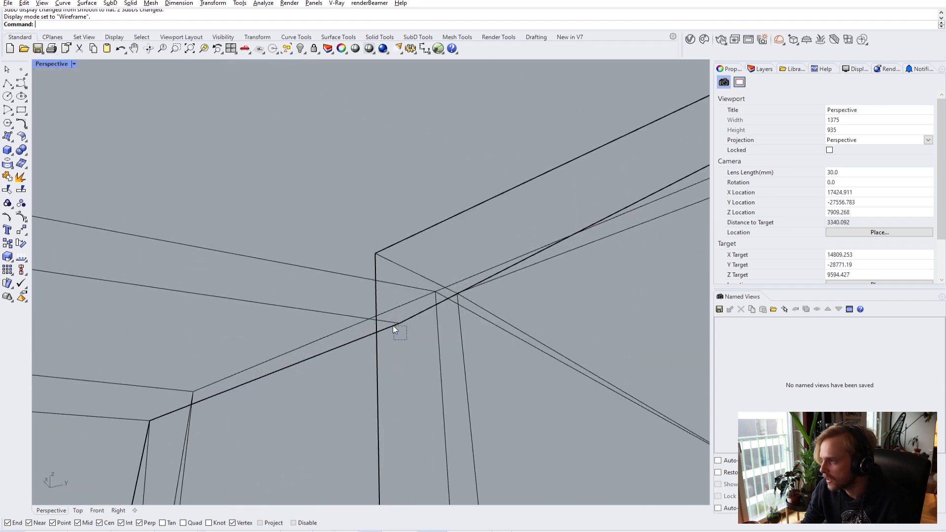
left_click_drag(394, 327, 391, 323, "ctrl+shift")
key("Escape")
left_click(375, 254, "ctrl+shift")
left_click(392, 313, "ctrl+shift")
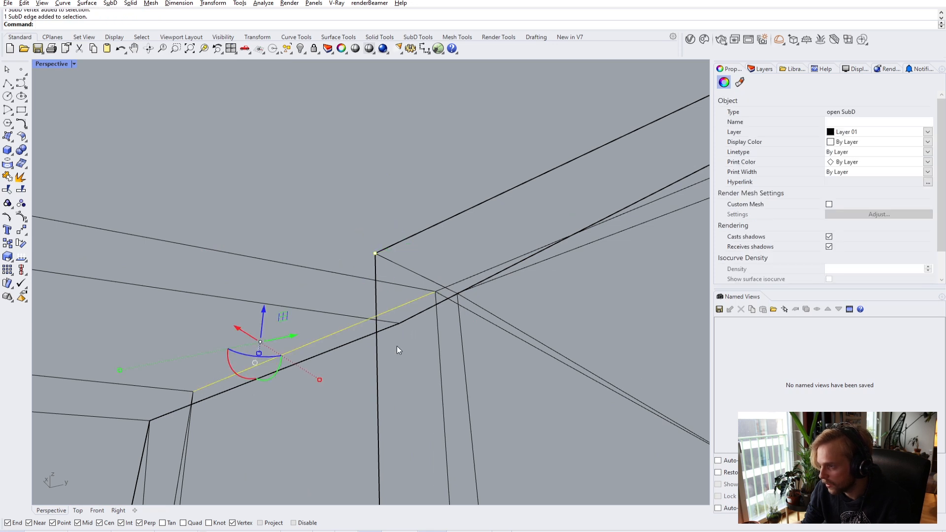
key("Escape")
scroll(395, 342, "up", 2)
left_click(399, 305, "ctrl+shift")
left_click(354, 171, "ctrl+shift")
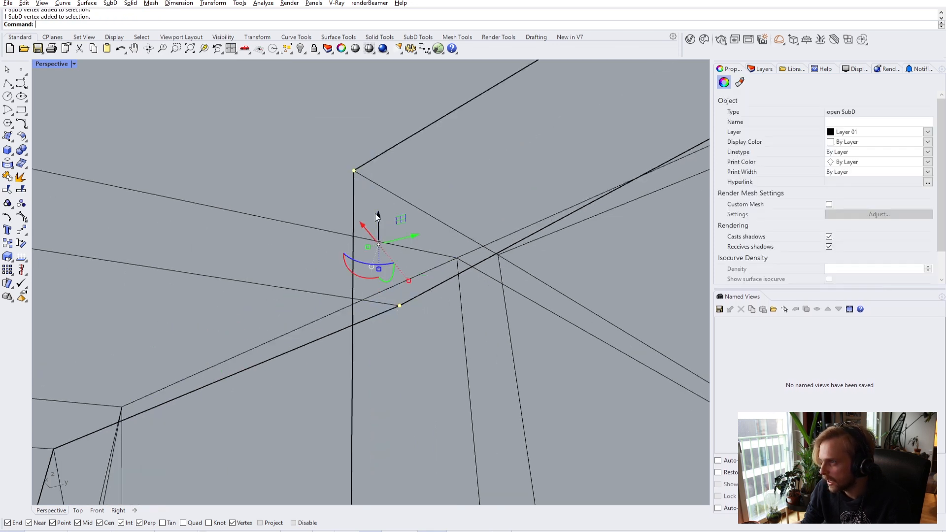
key("Return")
key("Return")
key("Escape")
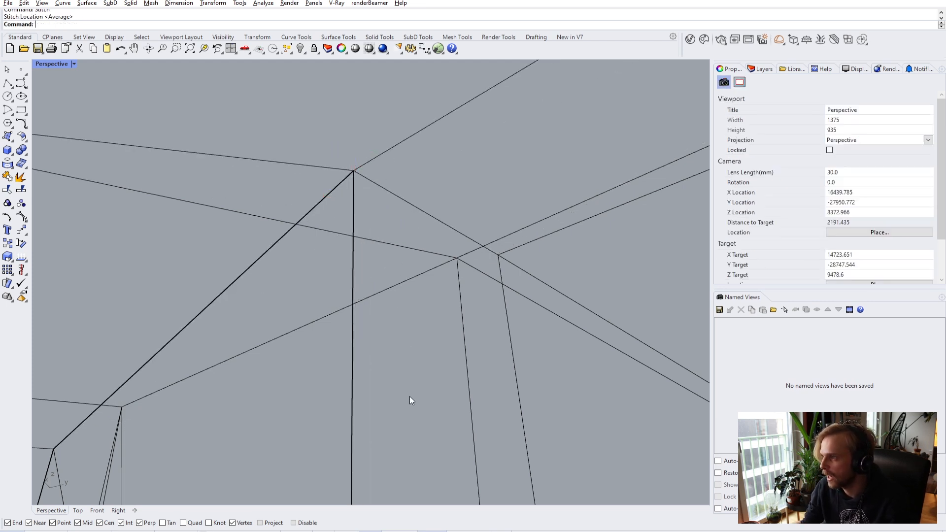
right_click_drag(409, 398, 311, 285)
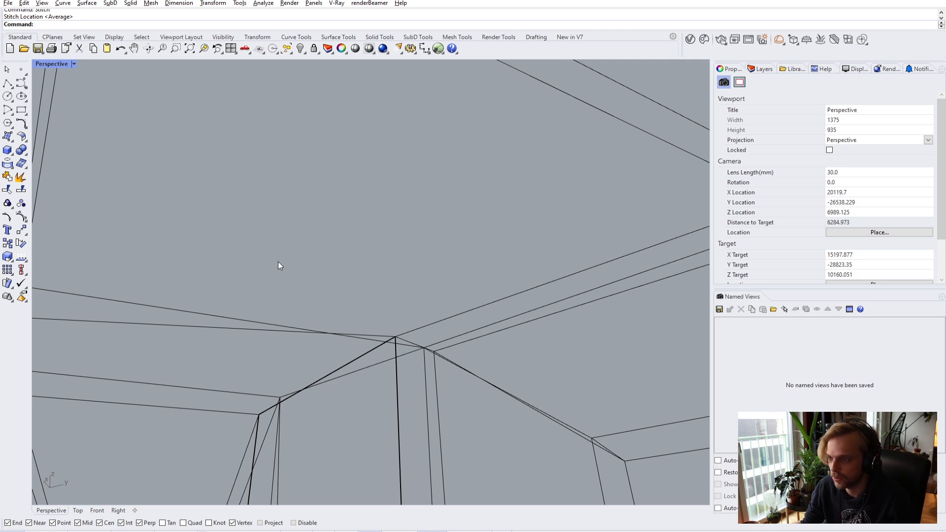
key("Tab")
key("Tab")
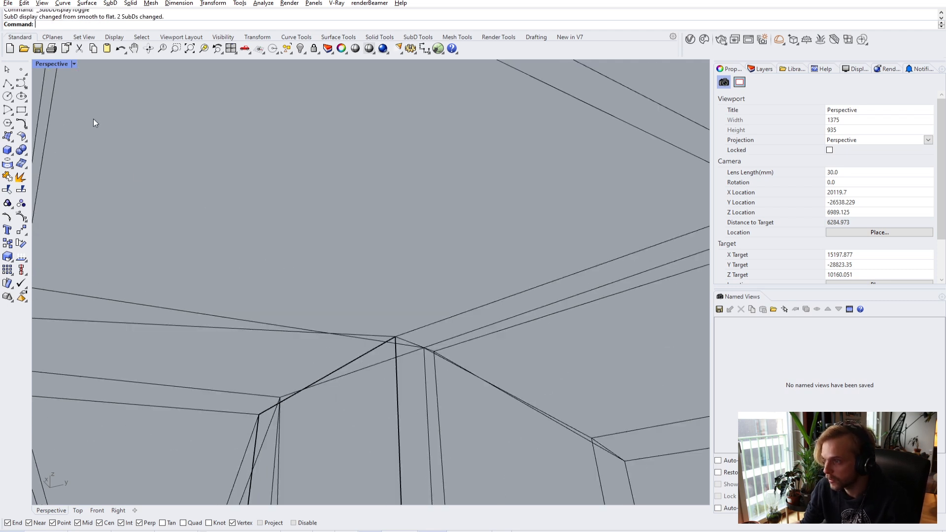
- Set Perspective to Shaded and look around the interior toward the blue walls and room opening
left_click(51, 63)
left_click(57, 109)
mouse_move(277, 217)
right_mouse_down()
mouse_move(319, 239)
mouse_move(284, 295)
right_mouse_up()
scroll(284, 296, "up", 6)
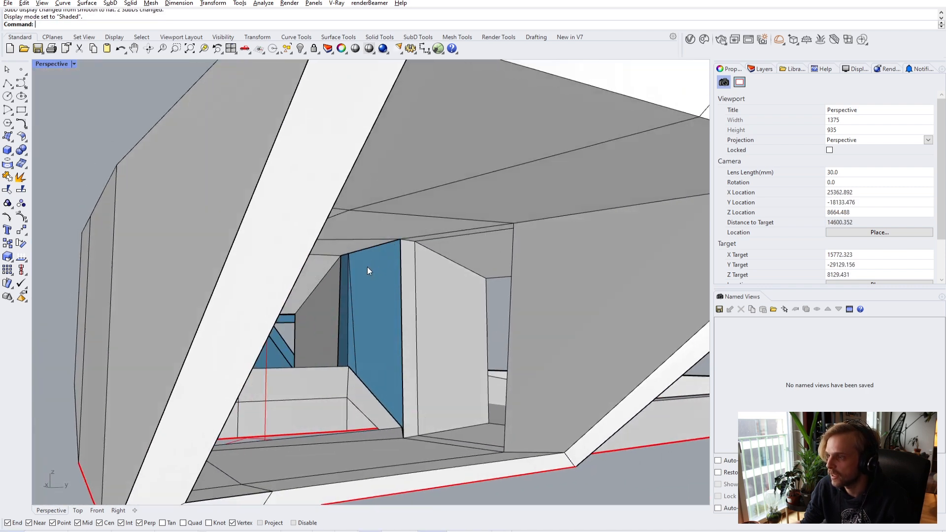
scroll(378, 289, "up", 5)
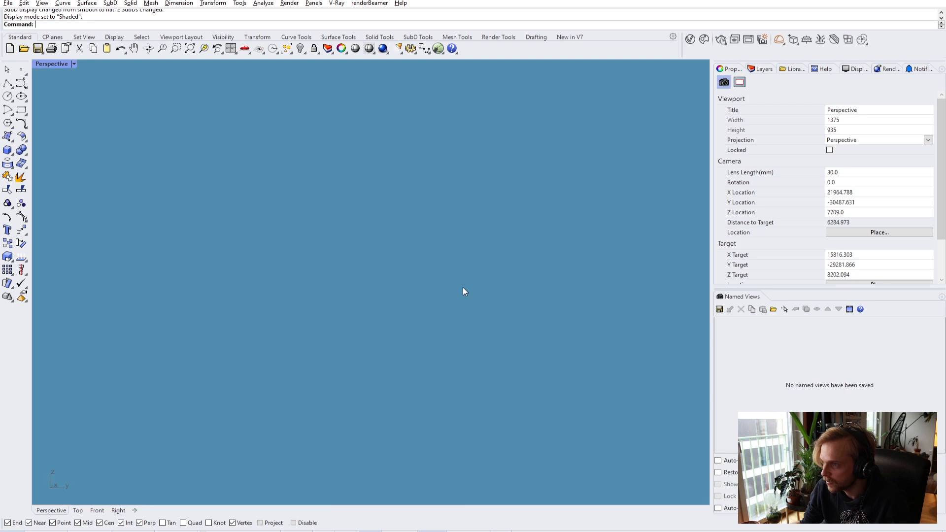
right_click_drag(465, 291, 365, 273)
right_click_drag(628, 447, 374, 261)
right_click_drag(522, 392, 501, 144)
right_click_drag(385, 182, 220, 183)
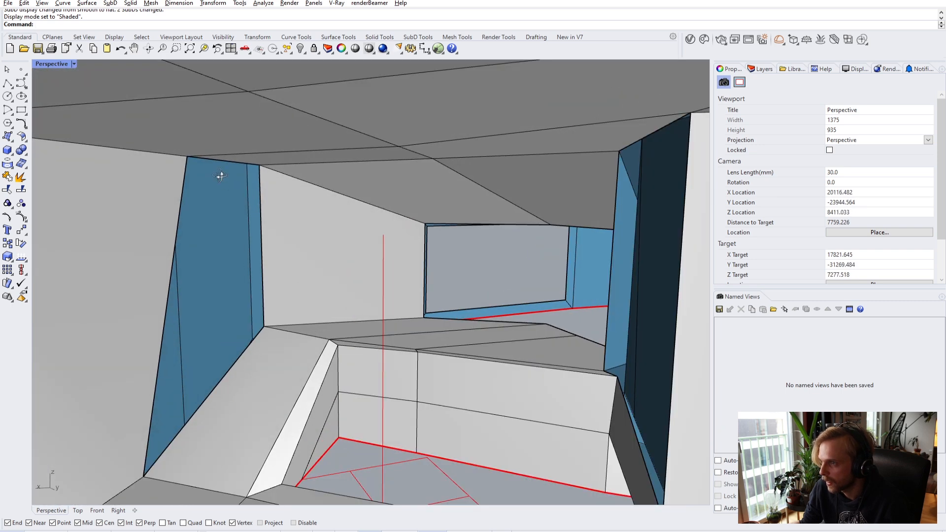
- Bridge the blue wall's top edge to its lower diagonal edge
left_click(238, 187, "ctrl+shift")
left_click(206, 419, "ctrl+shift")
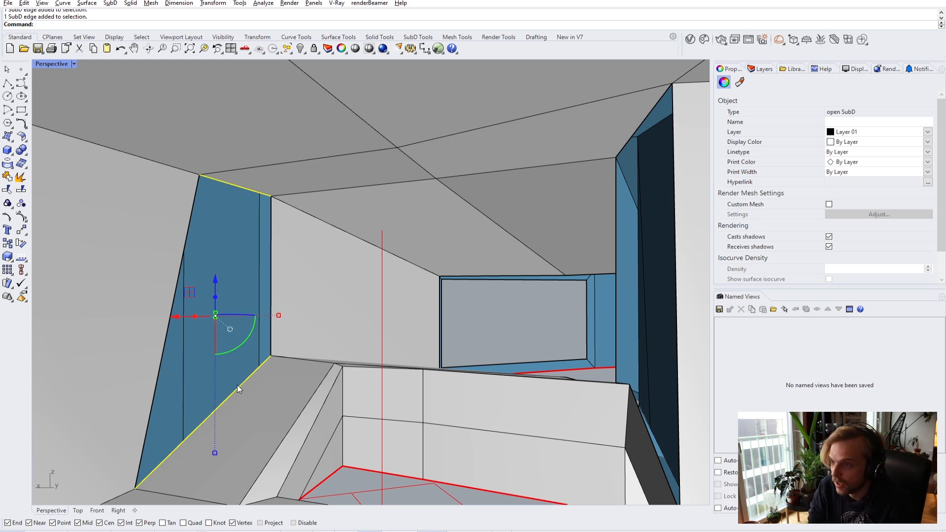
type("bridge")
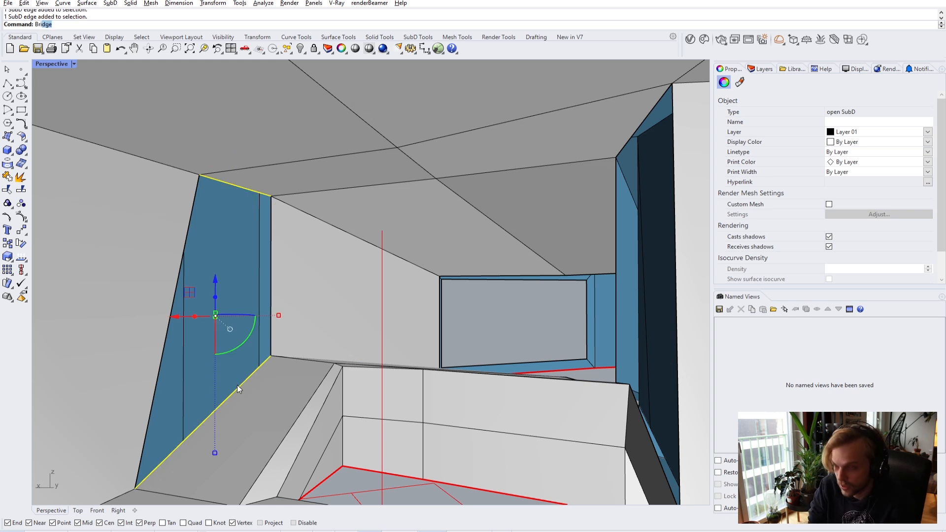
key("Return")
- Bridge the lower and top edges of the next wall gap with a face
right_click_drag(224, 382, 361, 410)
left_click(367, 413)
left_click(347, 79, "ctrl+shift")
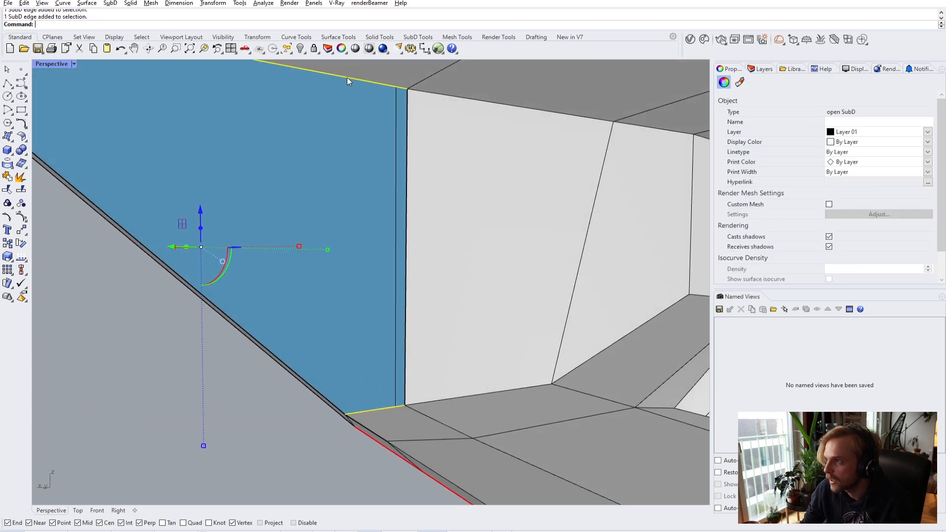
key("Return")
key("Return")
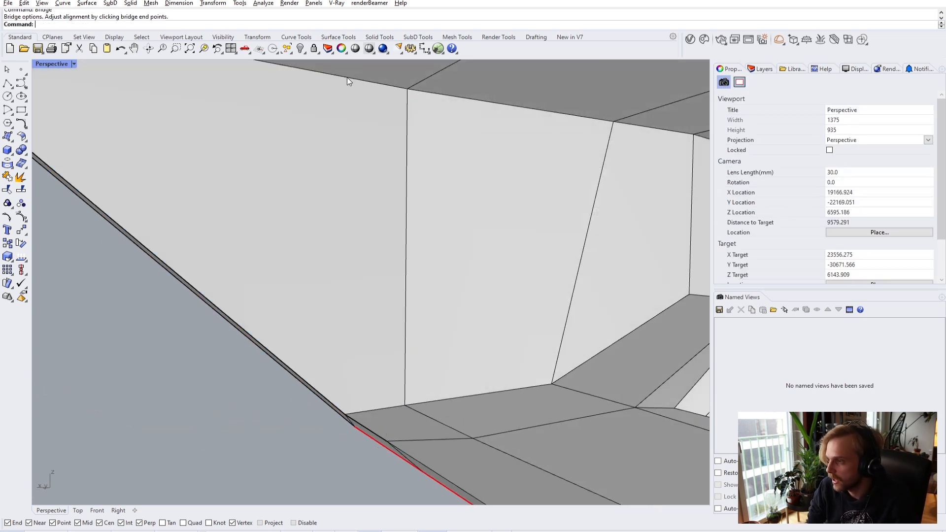
- Try RemoveCrease on the floor edge at the wall base, then cancel it
right_click_drag(308, 104, 382, 321)
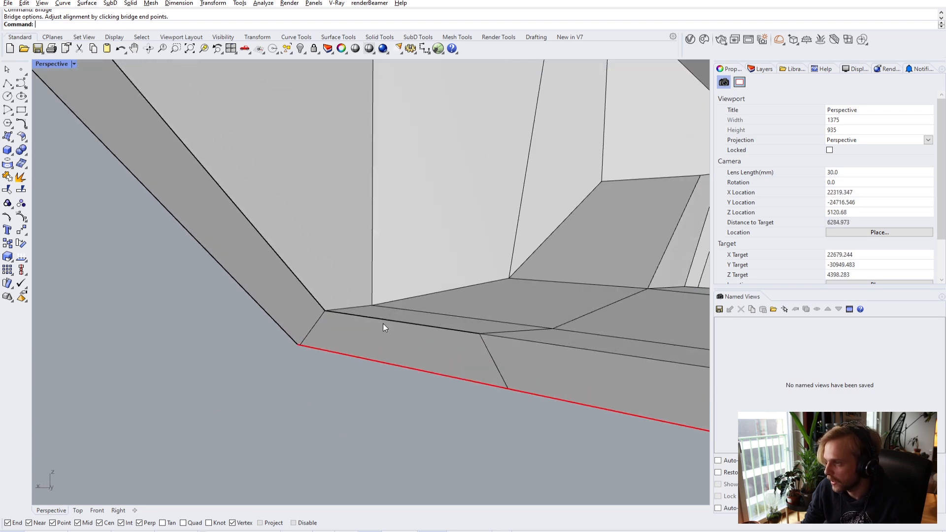
left_click(395, 321)
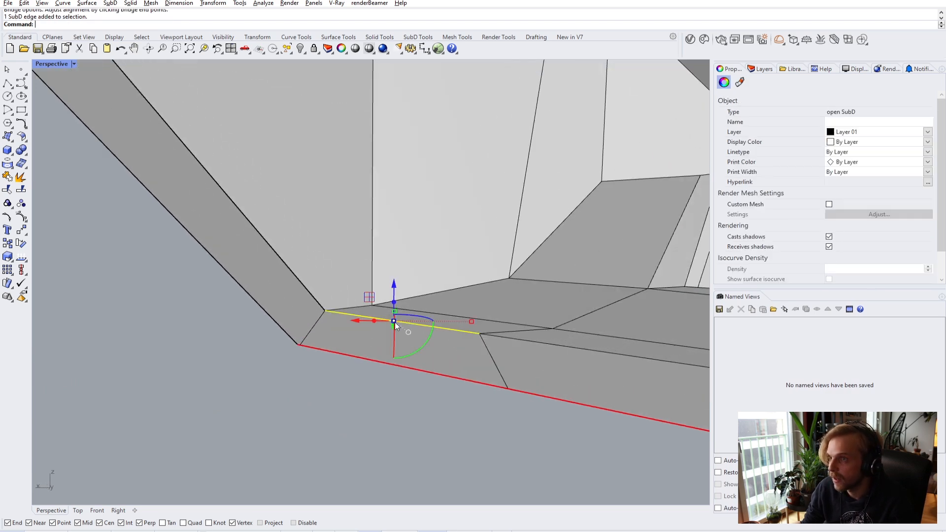
type("RemoveCrease")
key("Return")
key("Escape")
scroll(469, 345, "up", 3)
scroll(465, 302, "down", 2)
right_click_drag(466, 302, 142, 125)
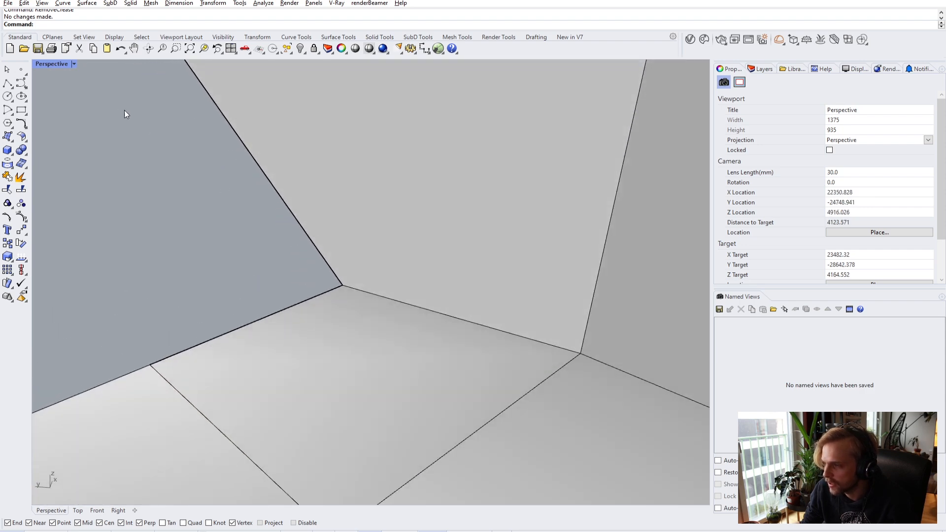
- Stitch the two corner vertices at their average and inspect the smoothed shell
left_click_drag(357, 307, 358, 307)
key("Escape")
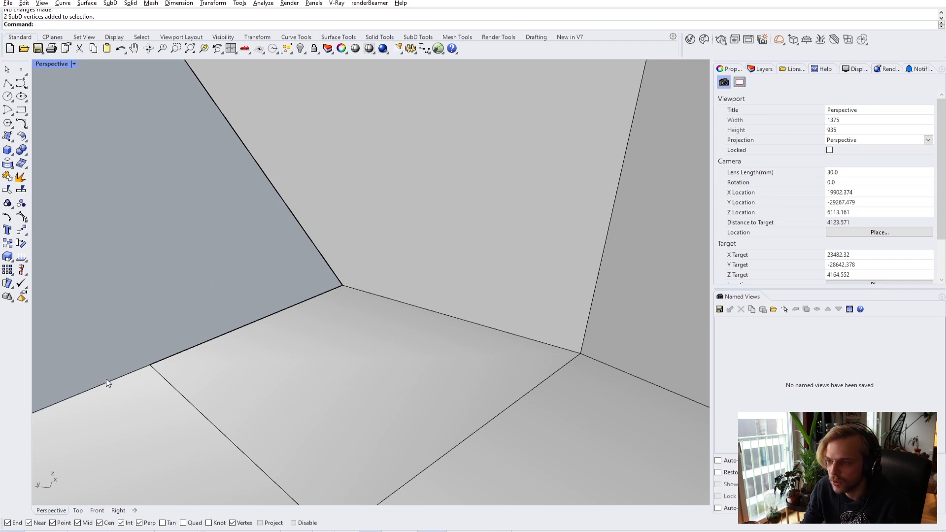
left_click_drag(376, 301, 373, 303)
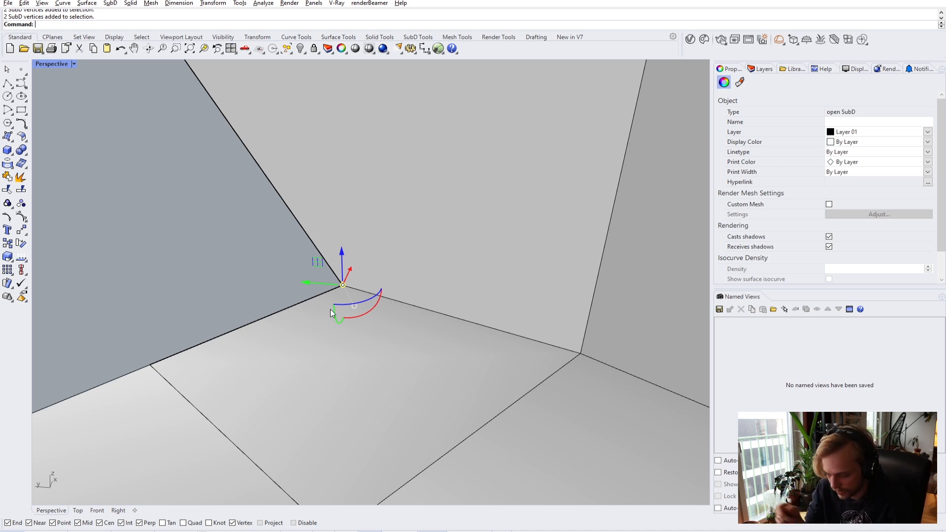
key("Return")
key("Return")
key("Escape")
key("Tab")
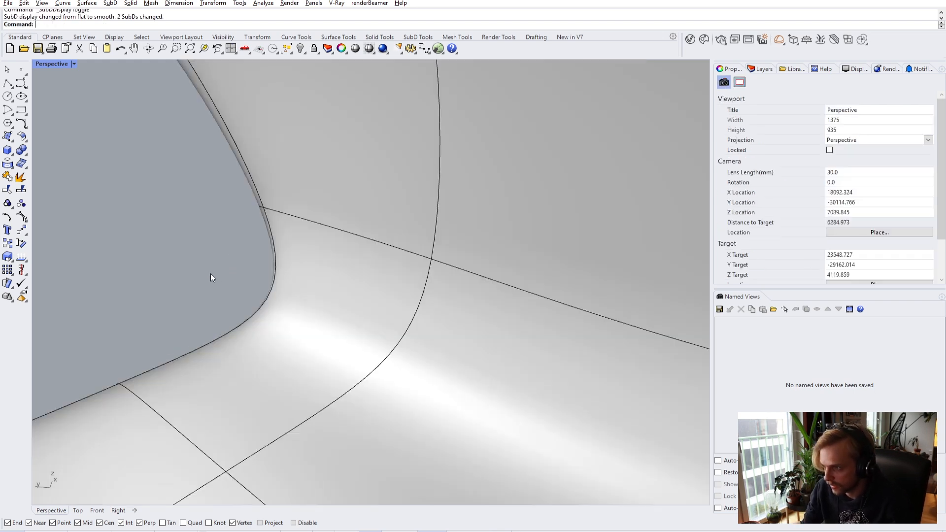
scroll(220, 271, "down", 6)
right_click_drag(418, 273, 389, 312)
scroll(388, 311, "up", 8)
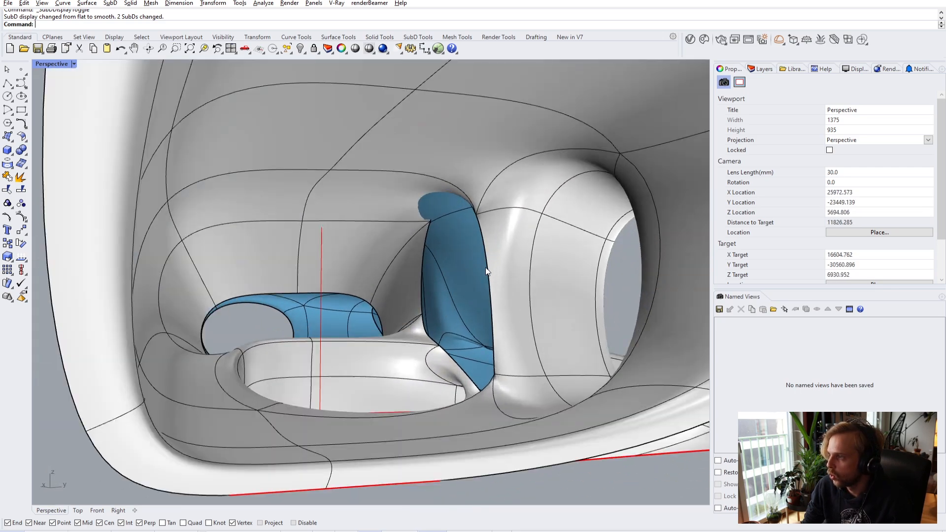
right_click_drag(487, 272, 337, 398)
key("Tab")
scroll(407, 268, "up", 5)
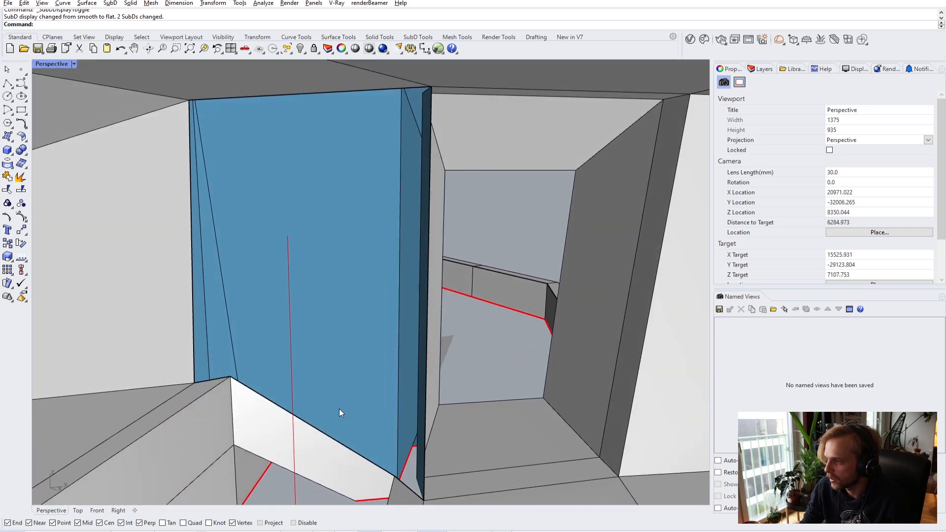
- Bridge the wall gap's lower edge to the blue wall's top edge
left_click(350, 454, "ctrl+shift")
left_click(315, 95, "ctrl+shift")
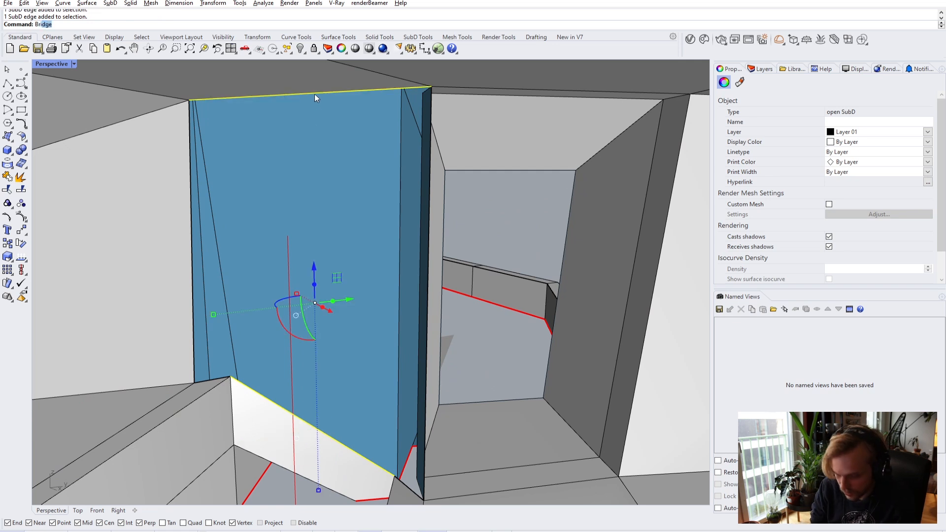
key("Return")
key("Return")
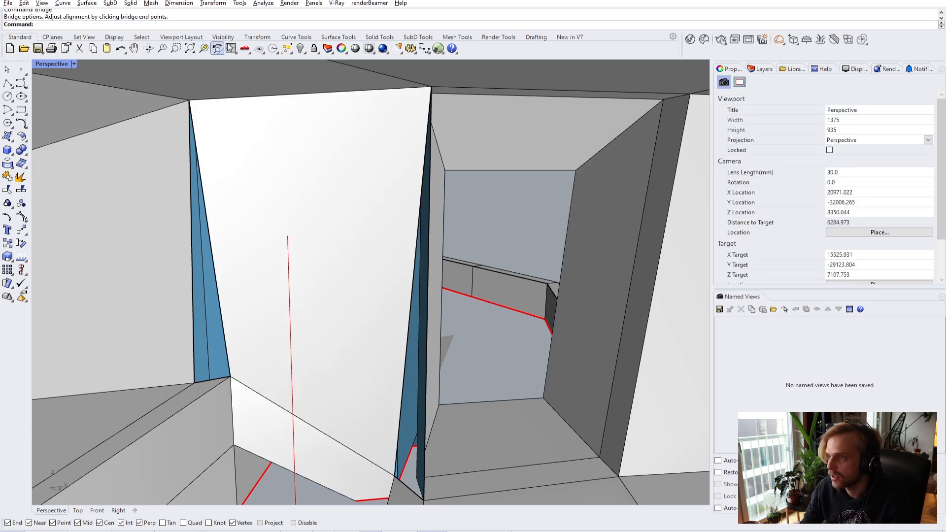
- Fill the two thin slivers with new SubD faces
left_click(418, 37)
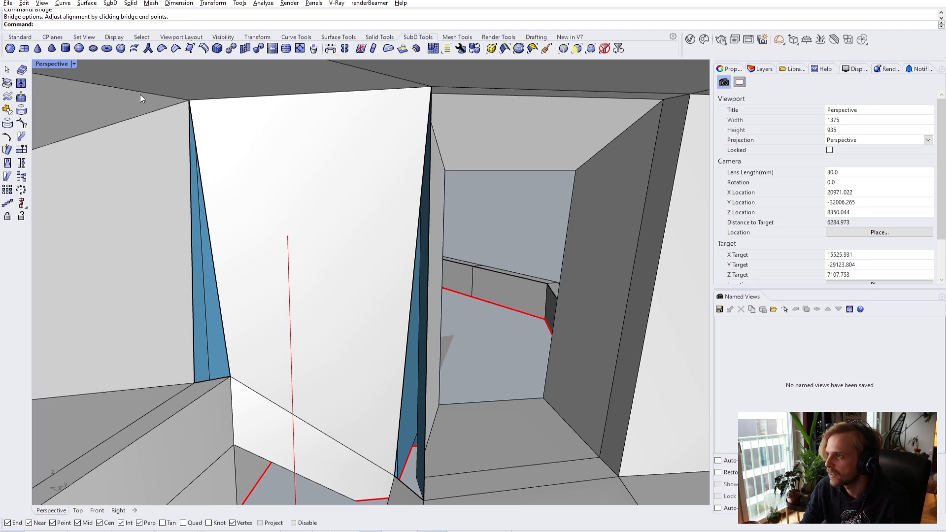
left_click(175, 48)
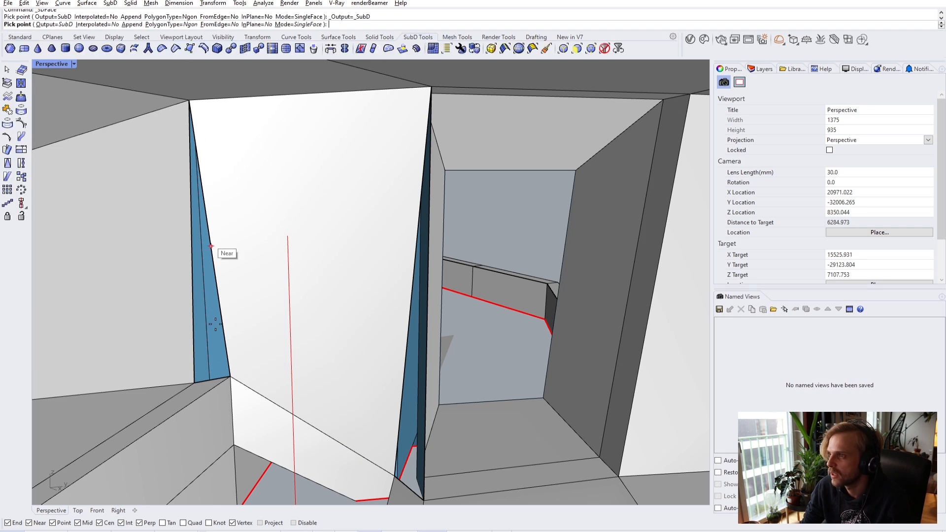
left_click(193, 384)
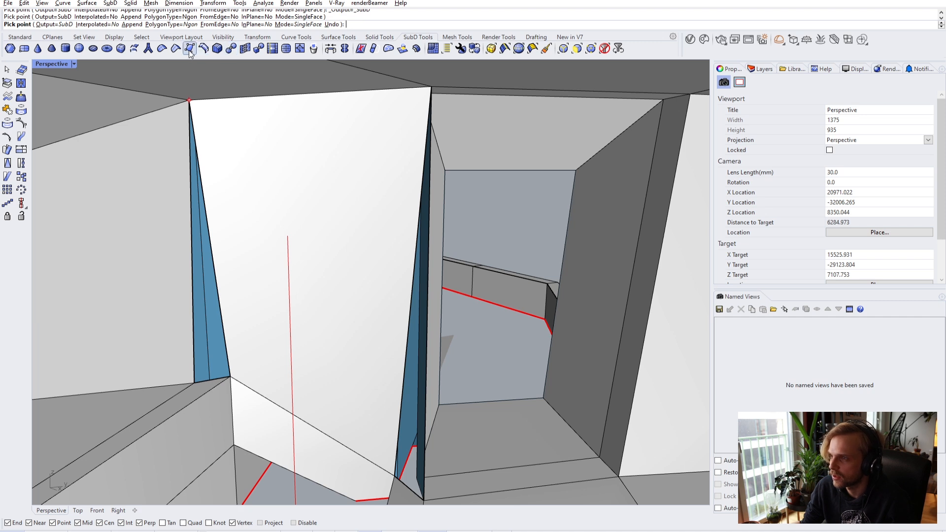
left_click(230, 377)
key("Return")
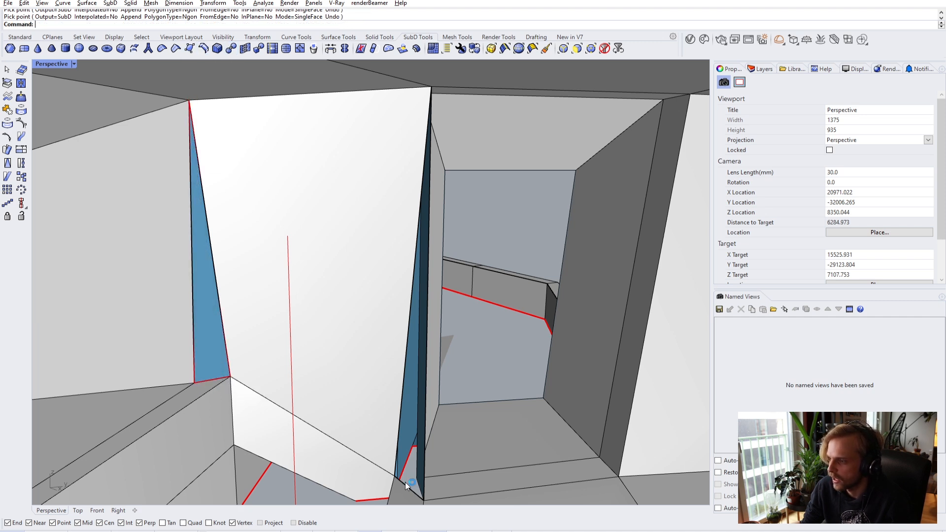
key("Return")
right_click_drag(447, 106, 439, 438)
left_click(440, 439)
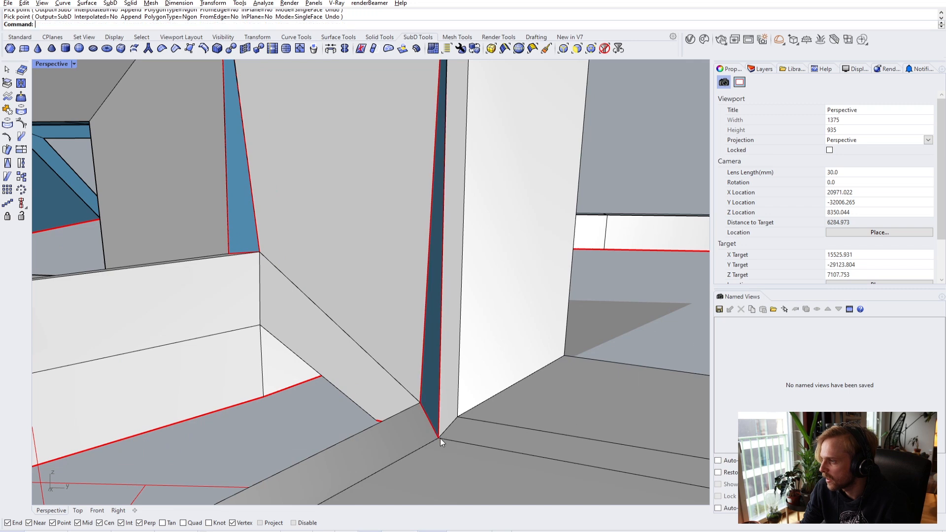
left_click(430, 396)
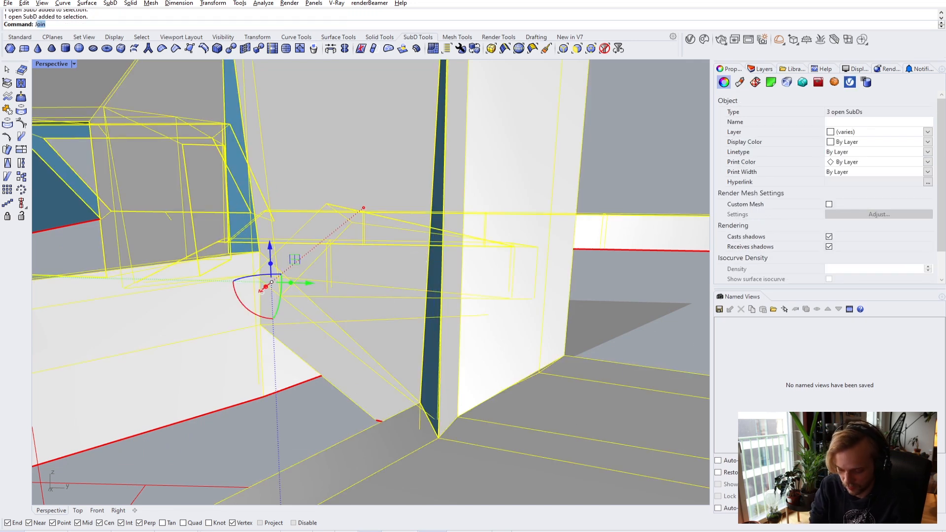
- Join the three SubDs into one and view it smoothed
key("Return")
key("Escape")
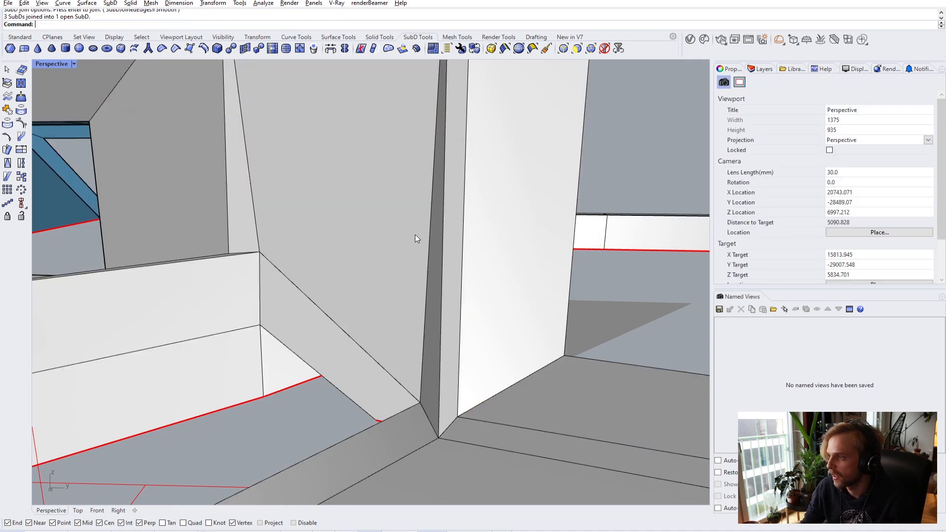
key("Tab")
- Orbit around the smoothed shell to inspect the opening and the ring interior
right_click_drag(415, 235, 384, 264)
scroll(427, 257, "down", 5)
right_click_drag(433, 247, 312, 264)
scroll(275, 290, "up", 3)
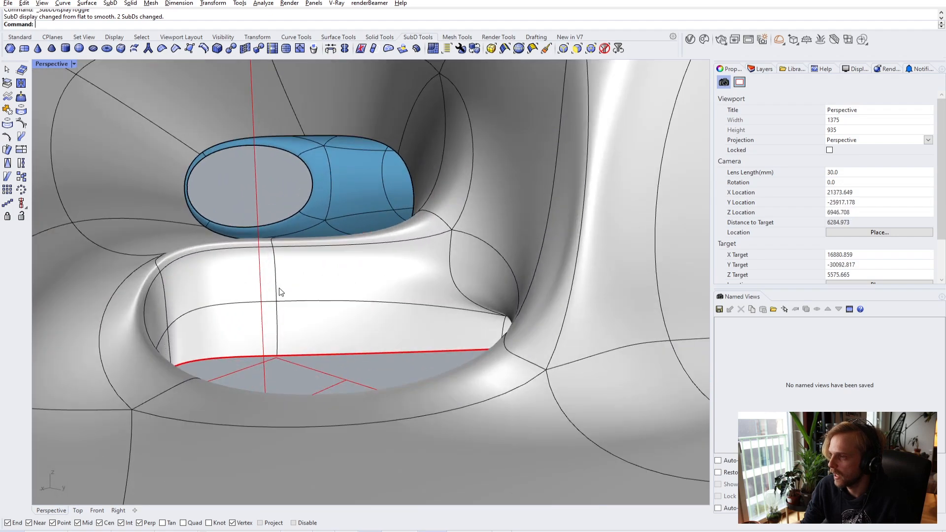
scroll(275, 289, "down", 3)
right_click_drag(338, 295, 273, 279)
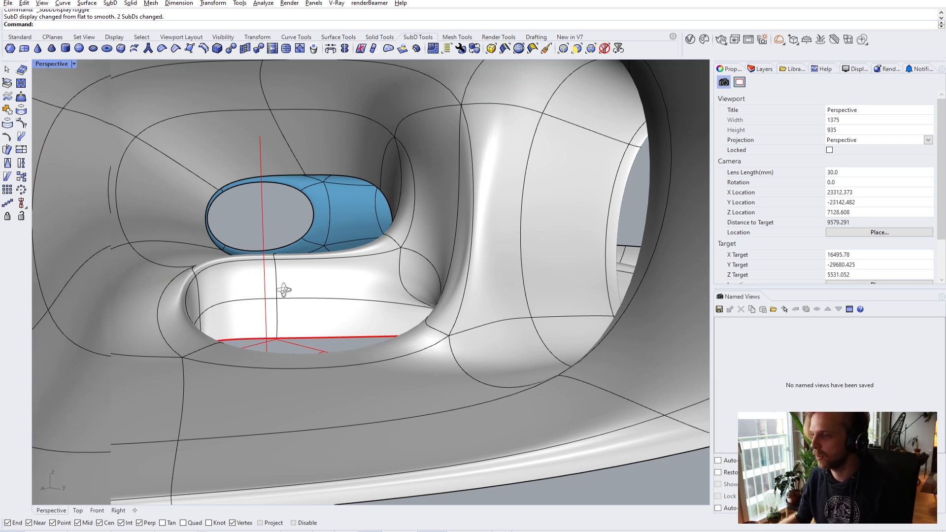
scroll(280, 291, "up", 5)
scroll(275, 321, "down", 4)
scroll(267, 302, "up", 2)
mouse_move(266, 302)
right_mouse_down()
mouse_move(241, 296)
mouse_move(273, 316)
right_mouse_up()
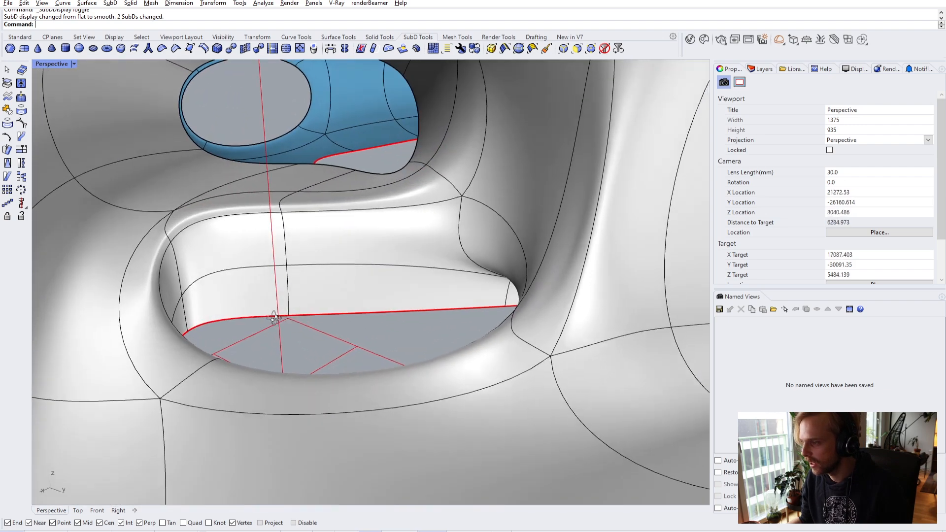
scroll(272, 317, "up", 5)
scroll(324, 328, "down", 4)
right_click_drag(340, 331, 240, 408)
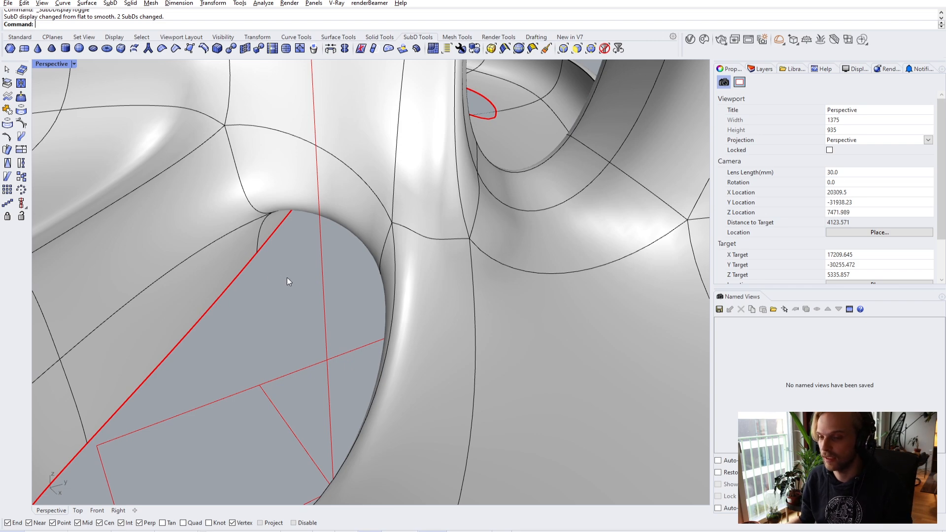
scroll(279, 276, "down", 3)
scroll(249, 250, "down", 3)
right_click_drag(243, 235, 57, 296)
scroll(57, 296, "down", 3)
right_click_drag(398, 318, 247, 296)
scroll(315, 280, "up", 5)
scroll(315, 280, "down", 3)
right_click_drag(314, 280, 945, 354)
scroll(328, 268, "up", 4)
scroll(342, 275, "down", 4)
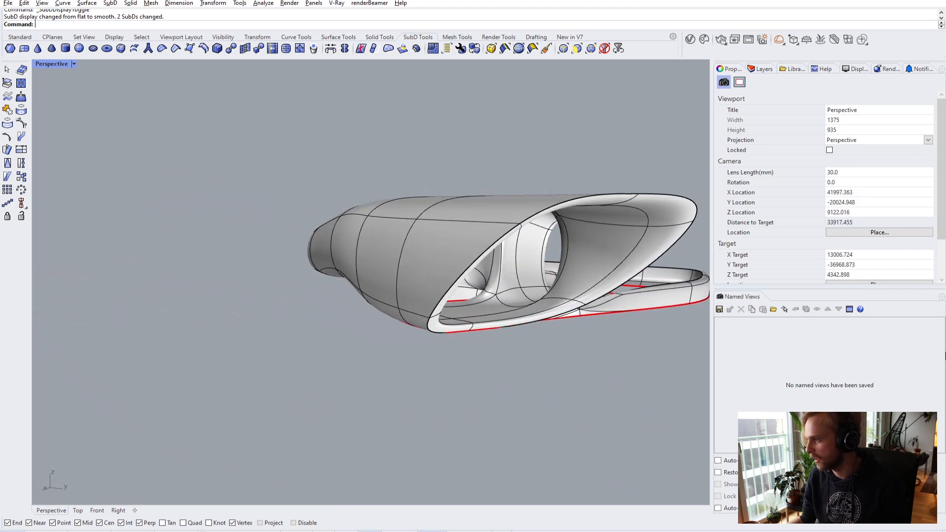
right_click_drag(586, 353, 644, 310)
scroll(519, 262, "up", 3)
- Drag the clipping plane with its gumball down so it sections through the ring
left_click(516, 253)
right_click_drag(515, 252, 594, 399)
scroll(549, 353, "down", 3)
left_click_drag(606, 302, 378, 239)
left_click_drag(278, 211, 279, 211)
right_click_drag(291, 295, 498, 201)
left_click(498, 202)
right_click_drag(409, 322, 463, 316)
scroll(326, 322, "up", 4)
mouse_move(326, 321)
right_mouse_down()
mouse_move(348, 350)
mouse_move(338, 323)
right_mouse_up()
right_click_drag(591, 367, 522, 323, "shift")
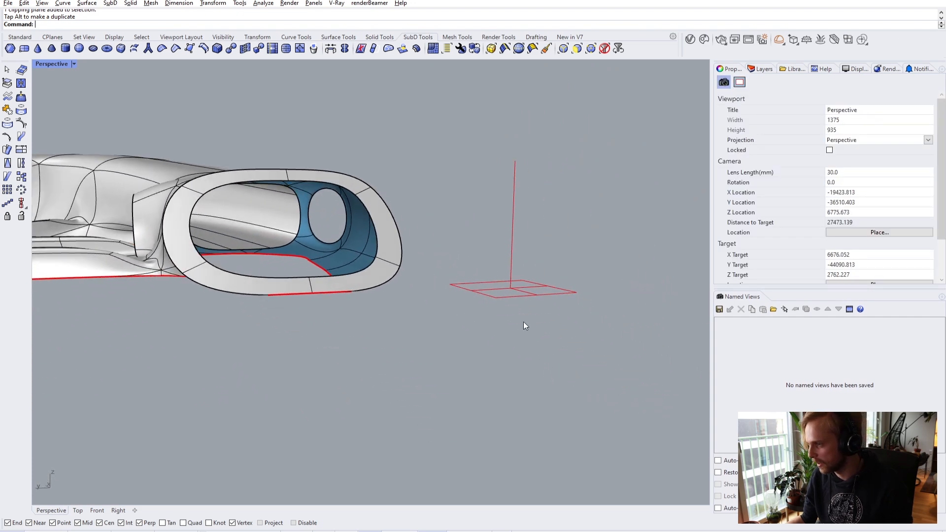
left_click(531, 295)
left_click_drag(513, 259, 513, 330)
right_click_drag(475, 258, 351, 250)
key("Escape")
scroll(275, 250, "up", 4)
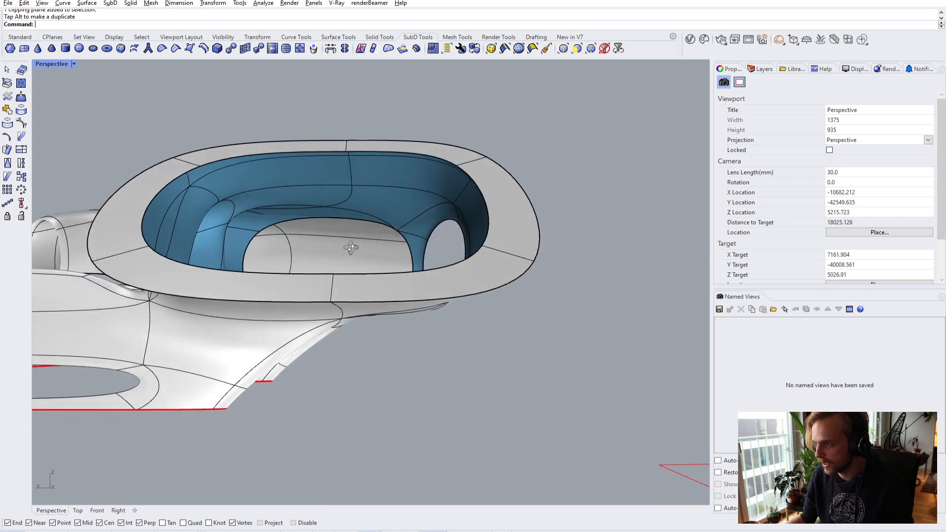
scroll(351, 250, "up", 6)
right_click_drag(351, 204, 317, 312)
- Switch the SubD shell back to flat, unsmoothed display
key("Tab")
scroll(365, 209, "down", 3)
scroll(391, 241, "up", 1)
scroll(312, 292, "down", 3)
- Select the loop of faces framing the window opening and extract them as a separate SubD
scroll(358, 243, "up", 4)
key("Home")
key("Home")
key("Home")
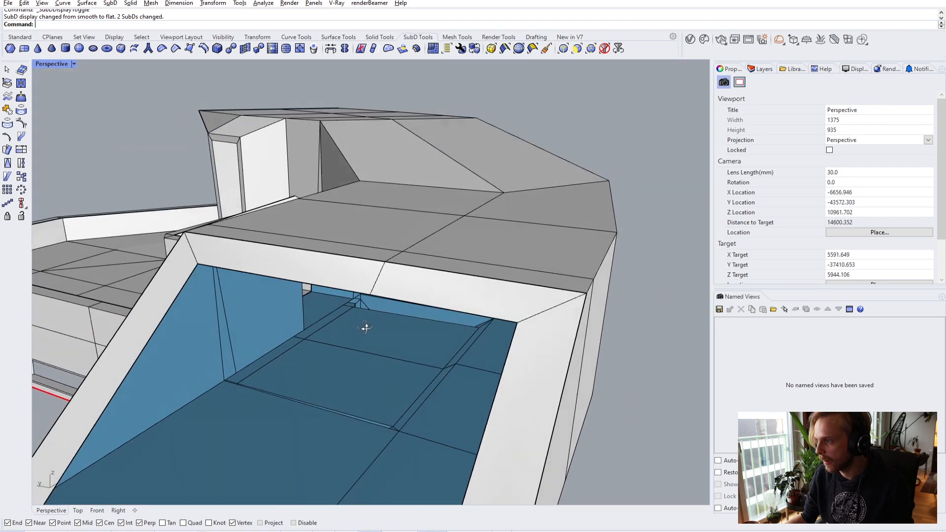
right_click_drag(286, 290, 190, 350)
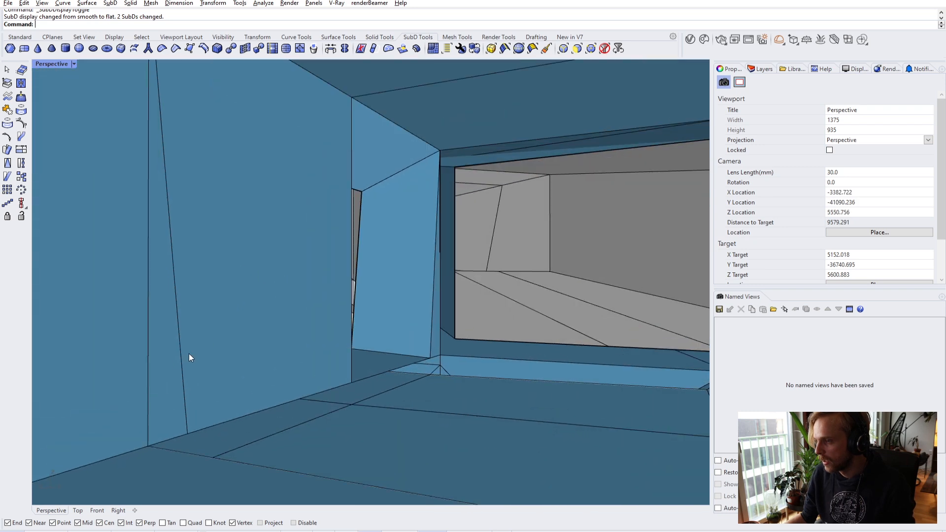
left_click(238, 325, "ctrl+shift")
right_click_drag(239, 326, 349, 226)
left_click(501, 210, "ctrl+shift")
right_click_drag(586, 265, 563, 291)
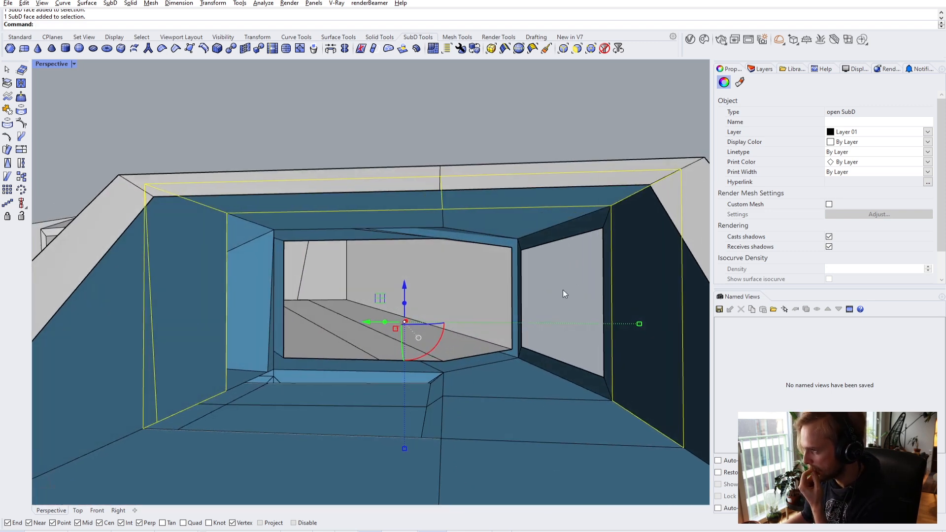
scroll(563, 291, "down", 3)
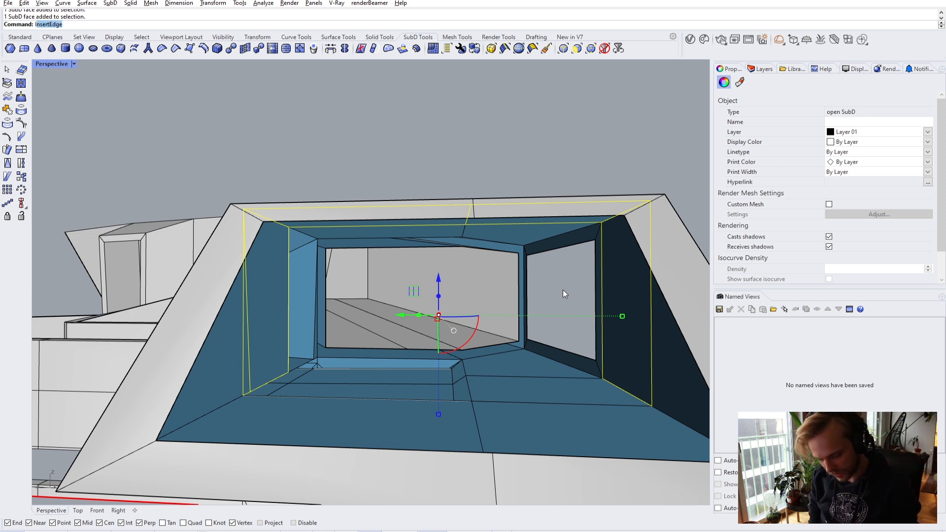
key("Return")
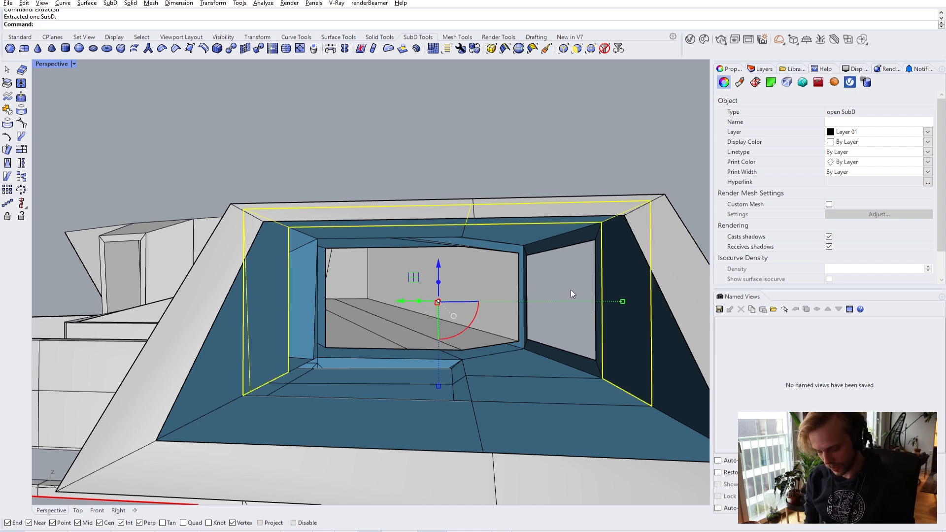
- Offset the extracted faces 300 inward with OffsetSubD and inspect the thickened frame
type("SubD")
key("Return")
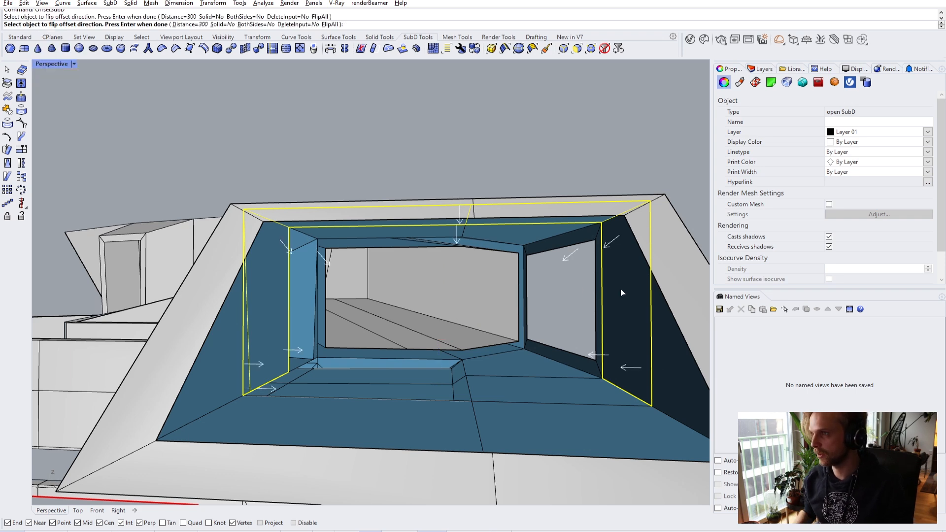
key("Return")
right_click_drag(617, 291, 589, 282)
scroll(590, 282, "up", 10)
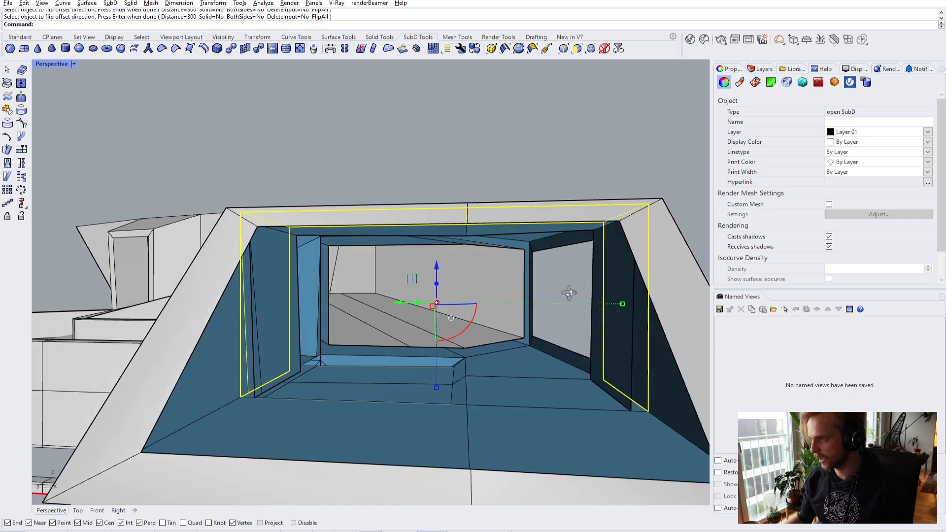
key("Escape")
scroll(490, 220, "down", 5)
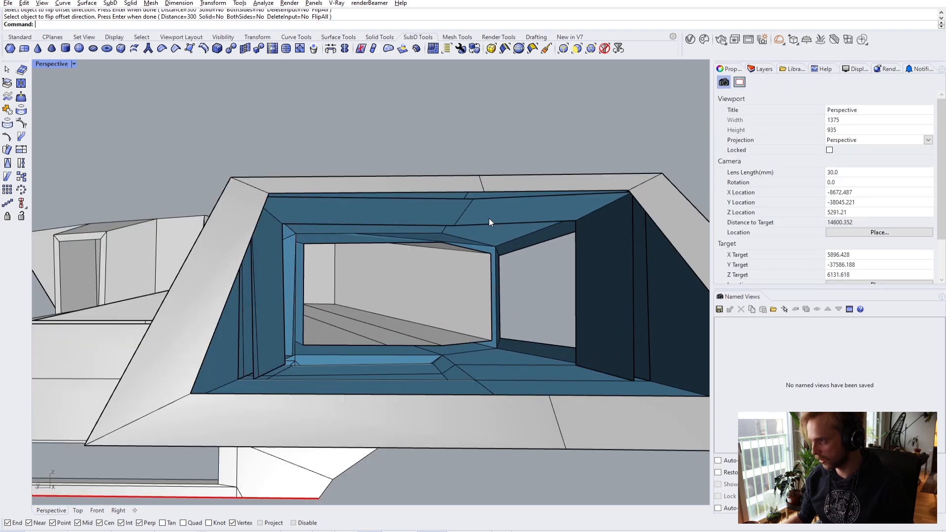
scroll(490, 220, "up", 5)
scroll(481, 226, "down", 5)
right_click_drag(479, 227, 524, 223)
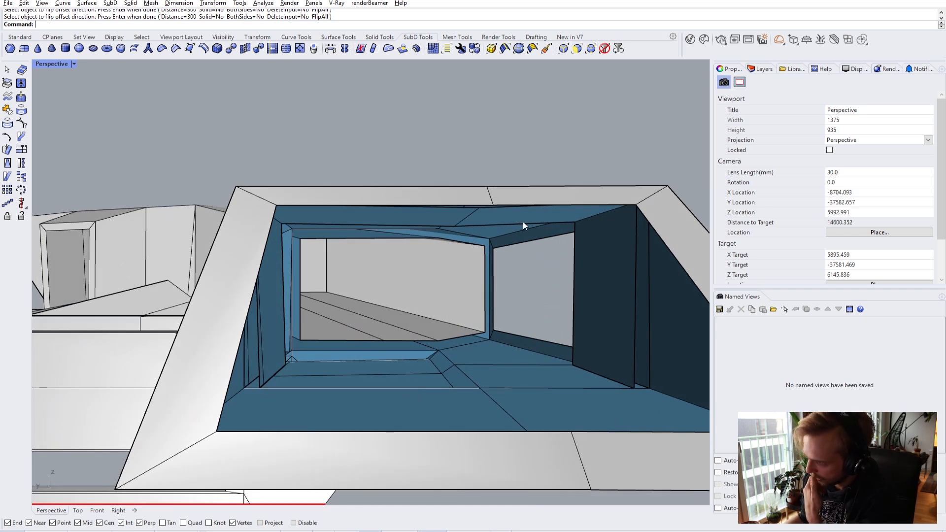
- Isolate the two wall panels
right_click_drag(523, 223, 449, 241)
left_click(268, 305)
type("isolate")
key("Return")
- Stitch the two bottom corner vertices of the left wall panel into one (Average)
left_click(259, 388)
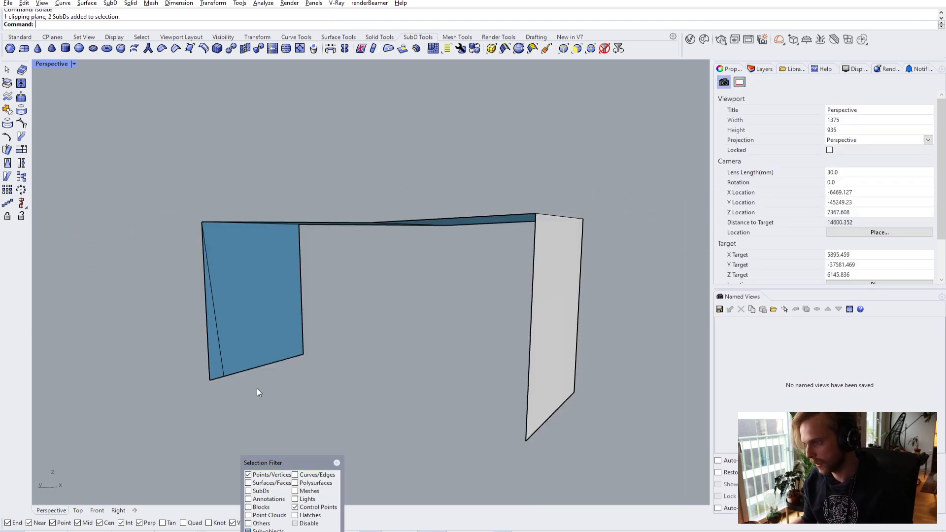
scroll(232, 380, "up", 5)
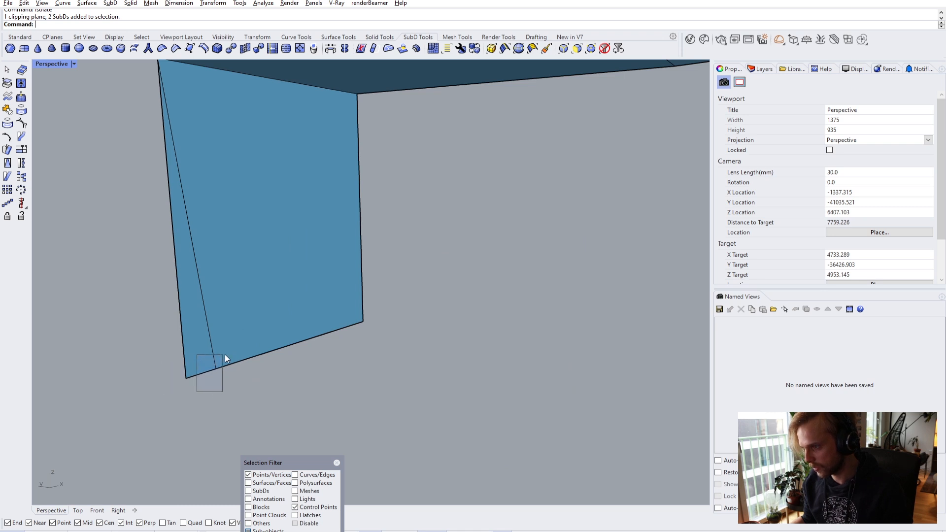
left_click(336, 463)
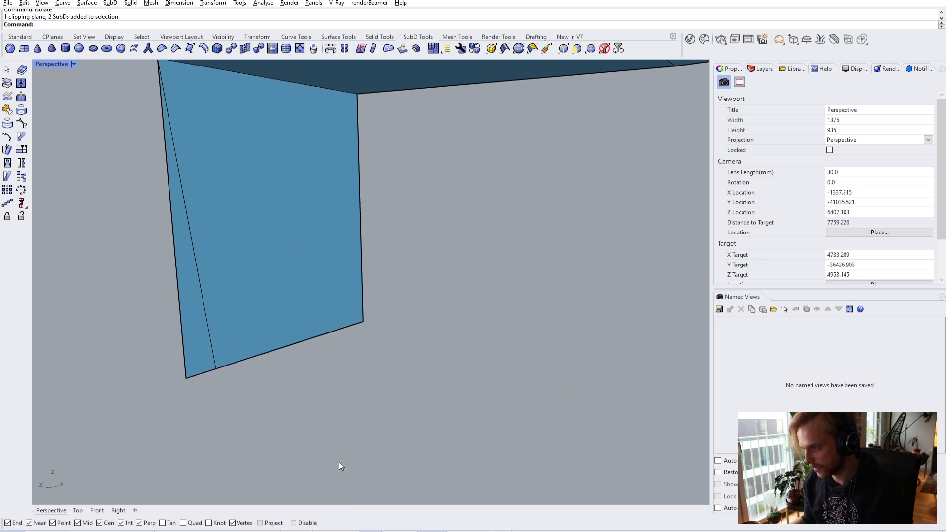
left_click(186, 379)
scroll(211, 368, "up", 5)
left_click_drag(216, 397, 231, 355, "shift")
type("tch")
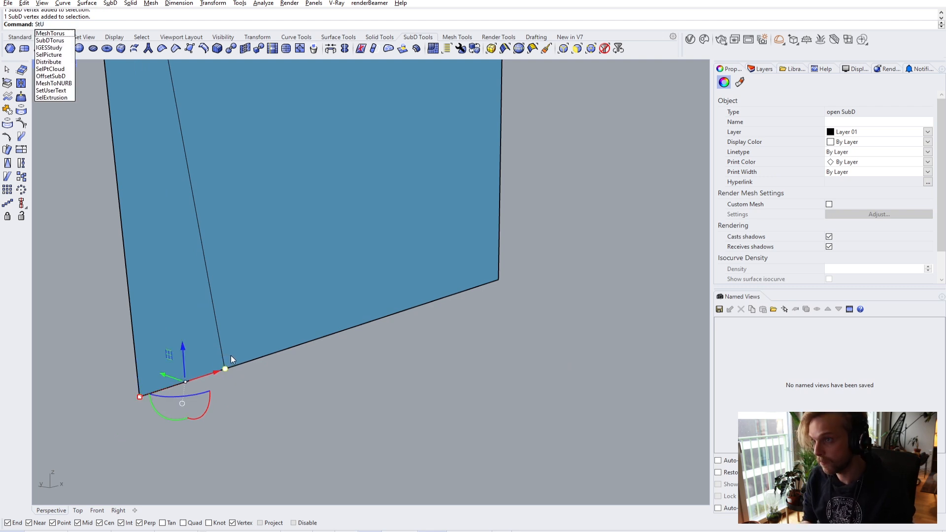
key("Return")
key("Return")
- Toggle flat display and show the three hidden building objects again
right_click_drag(220, 422, 222, 352)
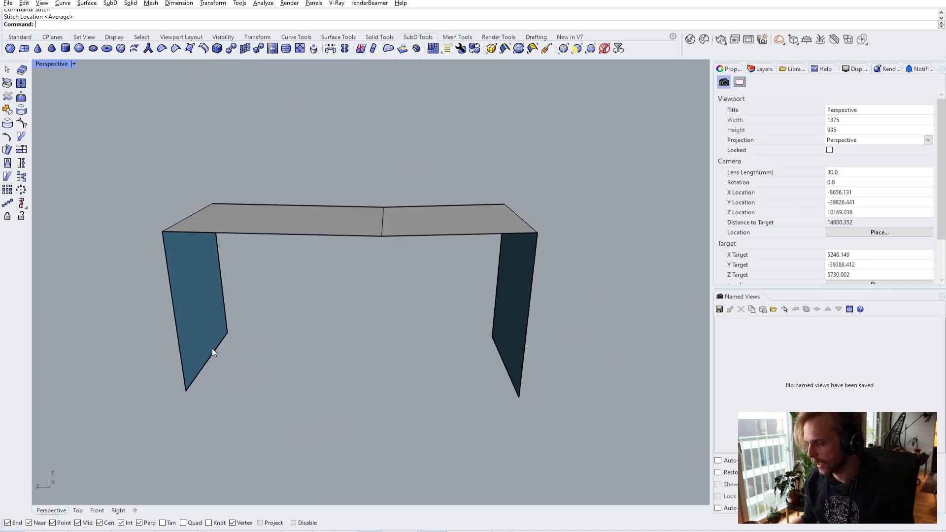
key("Tab")
key("Tab")
key("Tab")
key("Tab")
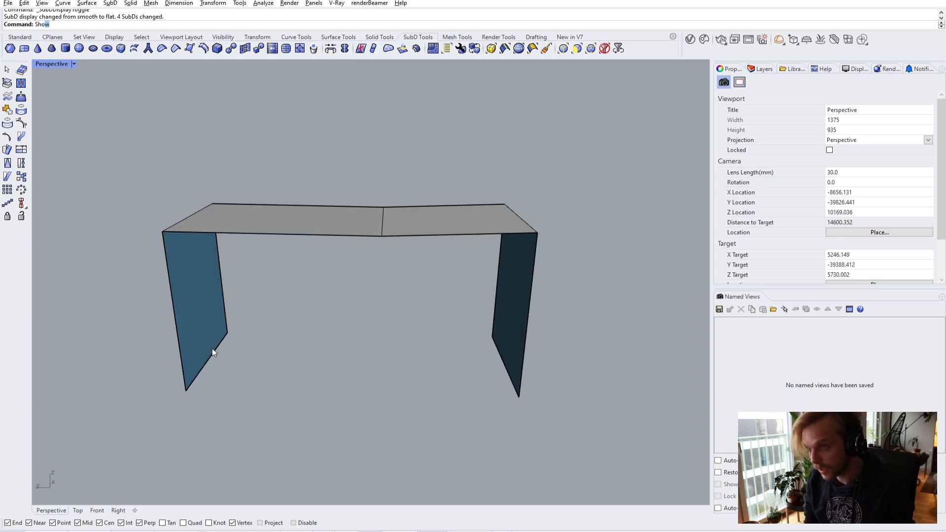
key("Return")
mouse_move(345, 299)
right_mouse_down()
mouse_move(320, 281)
mouse_move(333, 295)
right_mouse_up()
right_click_drag(261, 364, 253, 197)
- Bridge the two floor-gap edges with 1 segment and Join into one strip
scroll(358, 248, "down", 5)
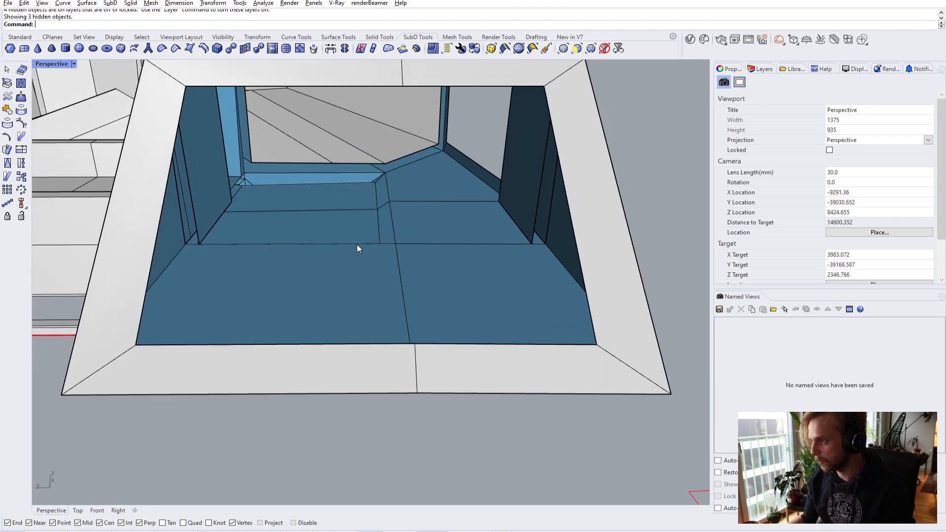
scroll(285, 256, "up", 4)
left_click(222, 217, "ctrl+shift")
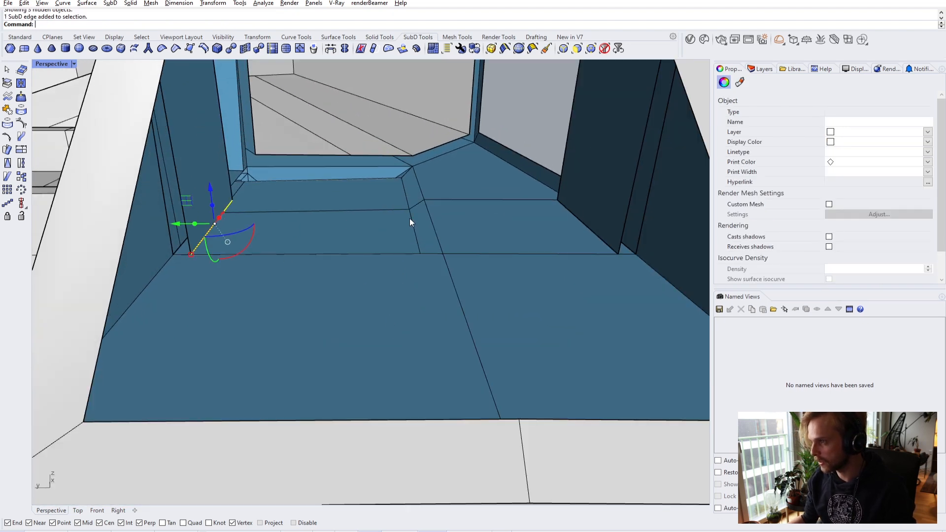
left_click(587, 231)
key("Escape")
right_click_drag(587, 231, 267, 227)
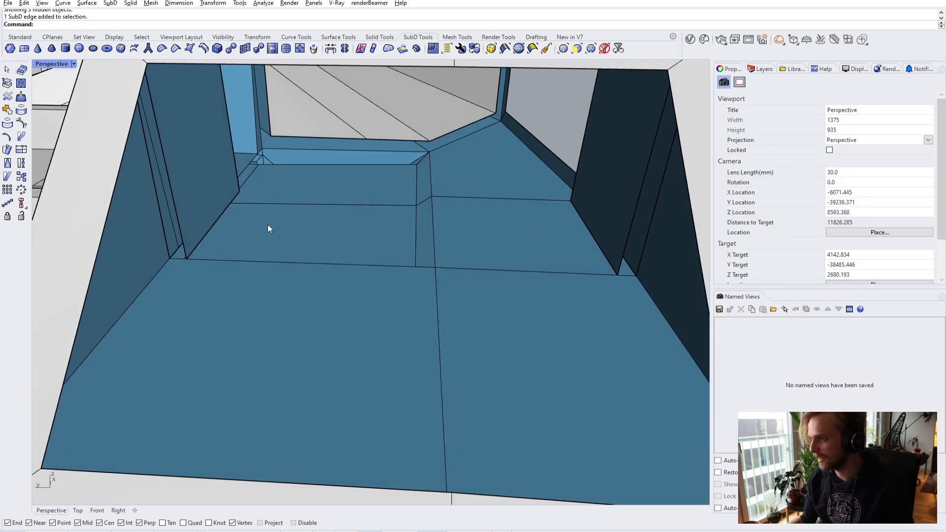
left_click(219, 217, "ctrl+shift")
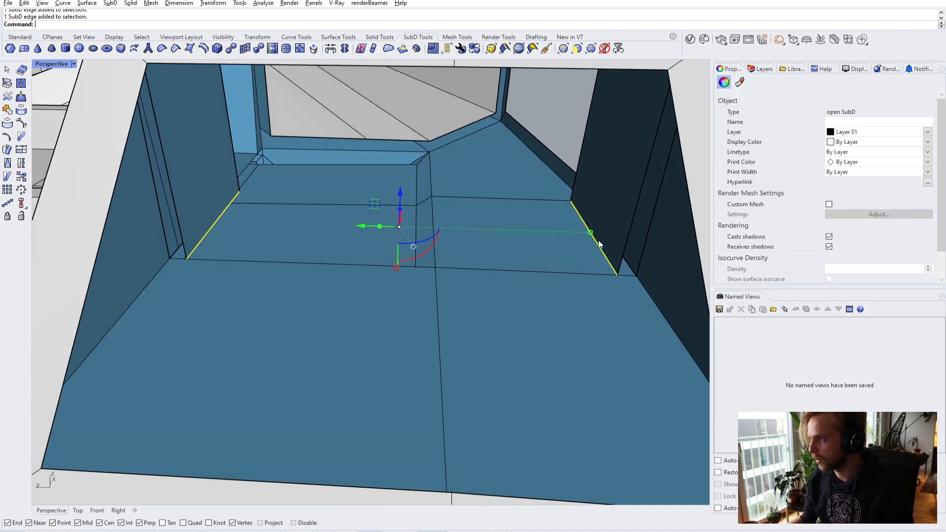
type("bridge")
key("Return")
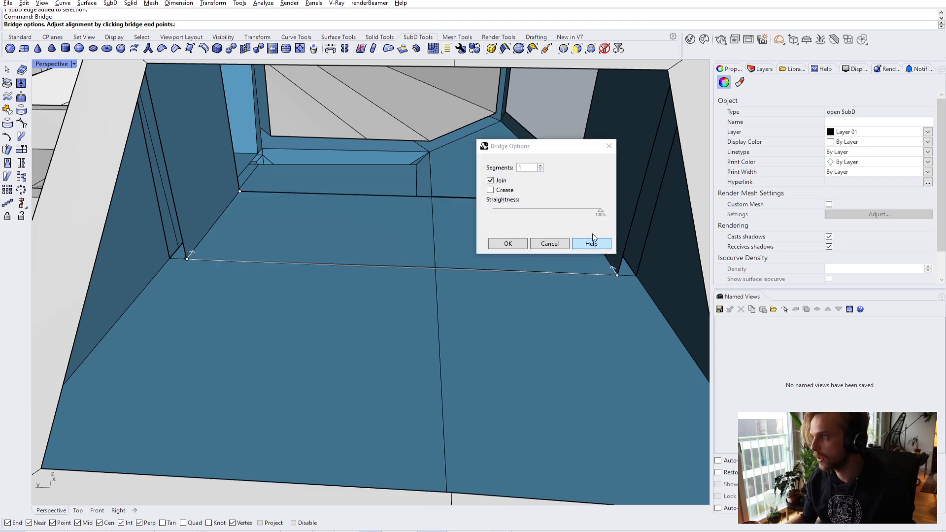
left_click(508, 244)
- View the opening from outside and try picking the new floor faces among overlapping elements
right_click_drag(496, 253, 498, 196)
left_click(495, 192)
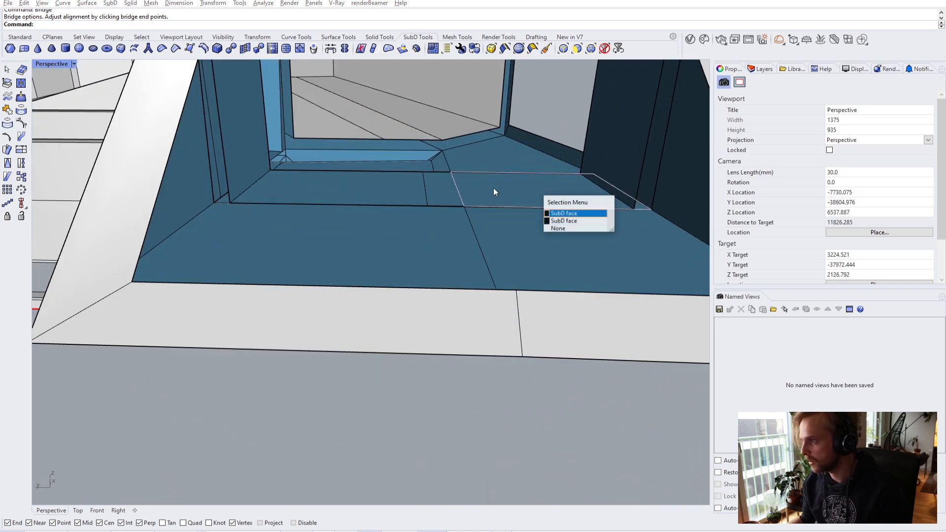
left_click(563, 221)
key("Escape")
right_click_drag(378, 183, 378, 192)
scroll(382, 194, "up", 4)
left_click(439, 145, "ctrl+shift")
key("Escape")
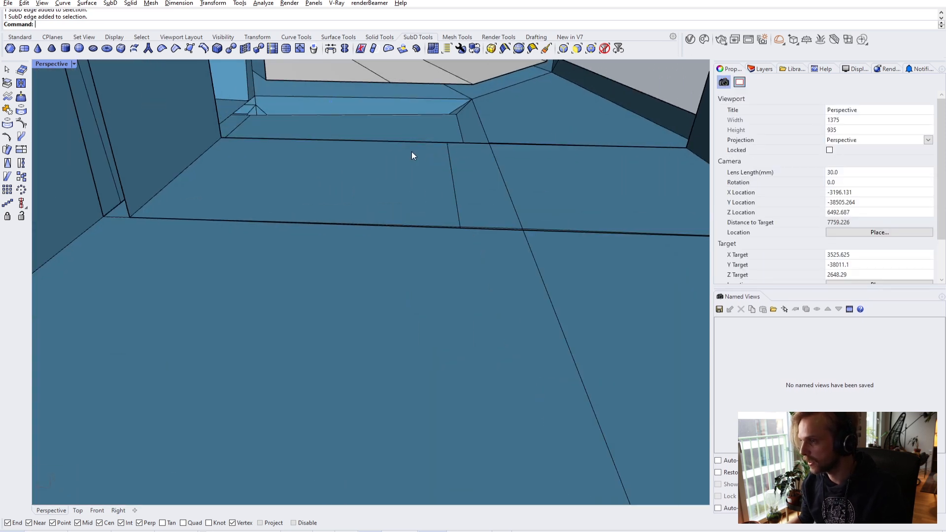
- Select the whole bridged floor strip and flip its direction
scroll(379, 163, "up", 3)
left_click(404, 158, "ctrl+shift")
left_click(506, 174, "ctrl+shift")
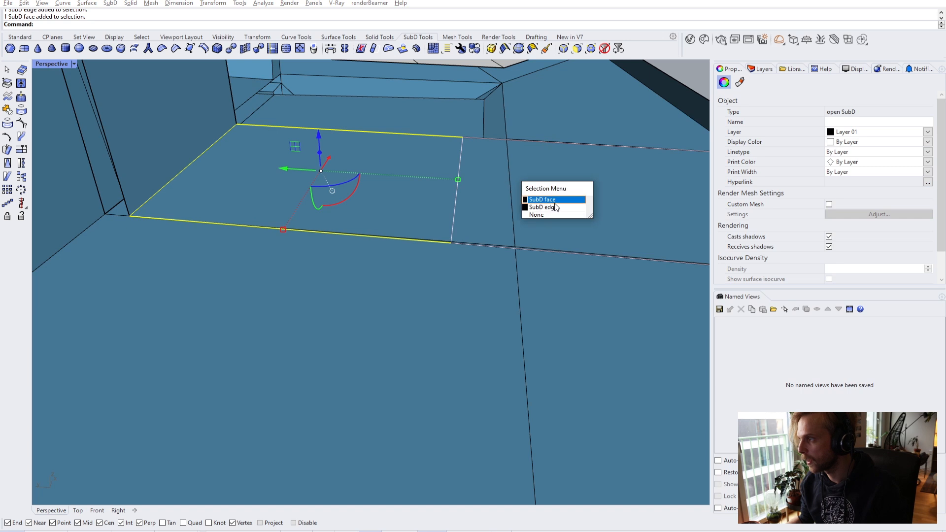
scroll(517, 188, "down", 2)
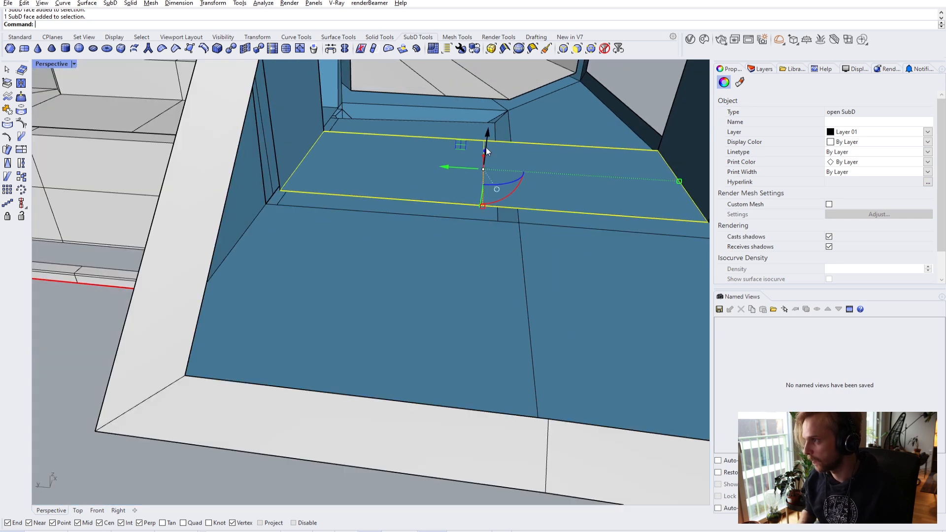
key("Escape")
left_click(428, 155)
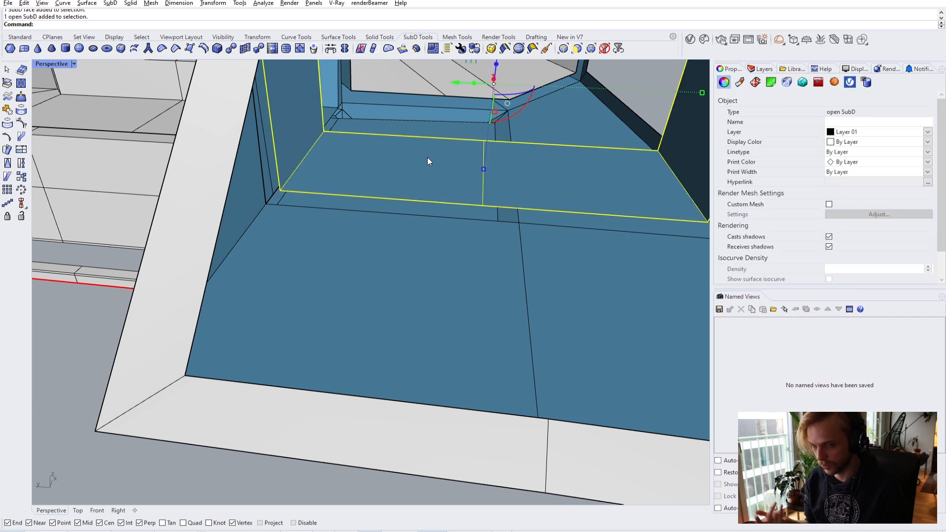
key("Return")
key("Escape")
- Bridge the lower floor gap with two segments, then undo that bridge
scroll(506, 161, "down", 6)
right_click_drag(506, 162, 426, 165)
scroll(440, 183, "up", 3)
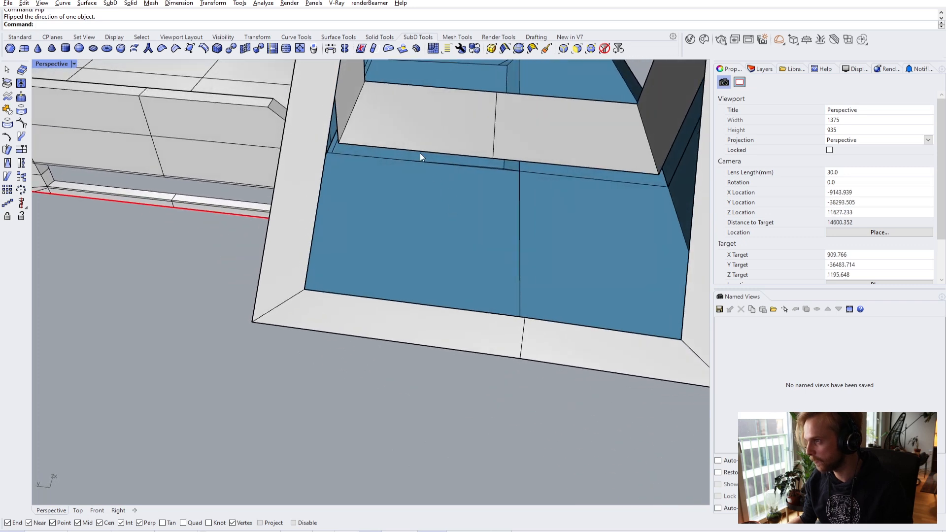
left_click(433, 154, "ctrl+shift")
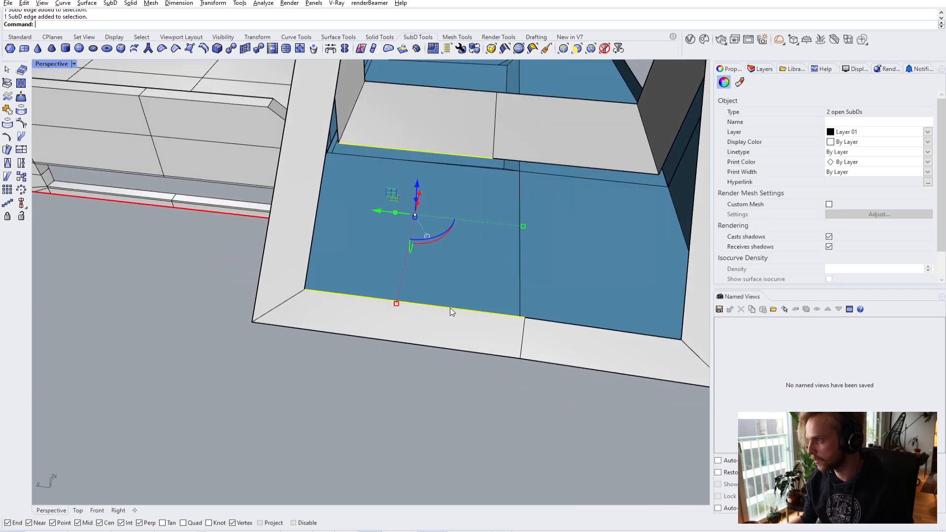
key("Return")
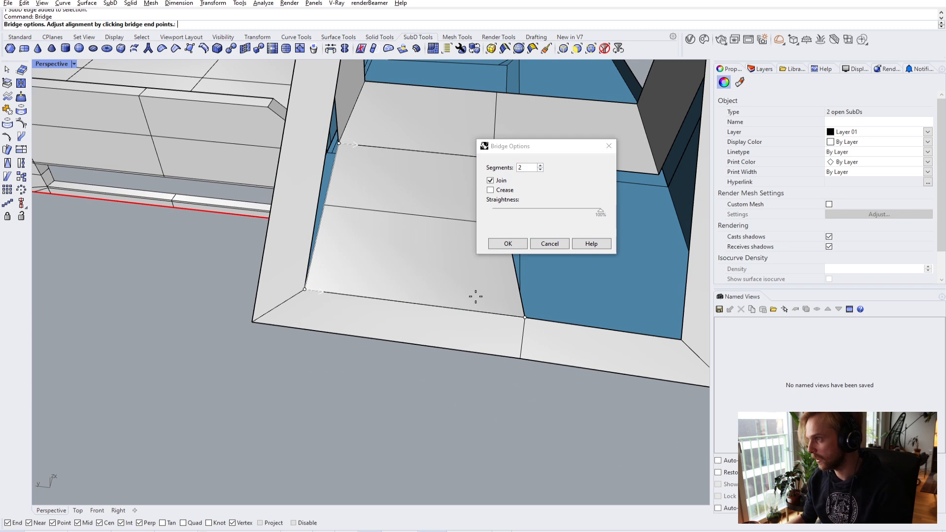
left_click(508, 243)
key("ctrl+z")
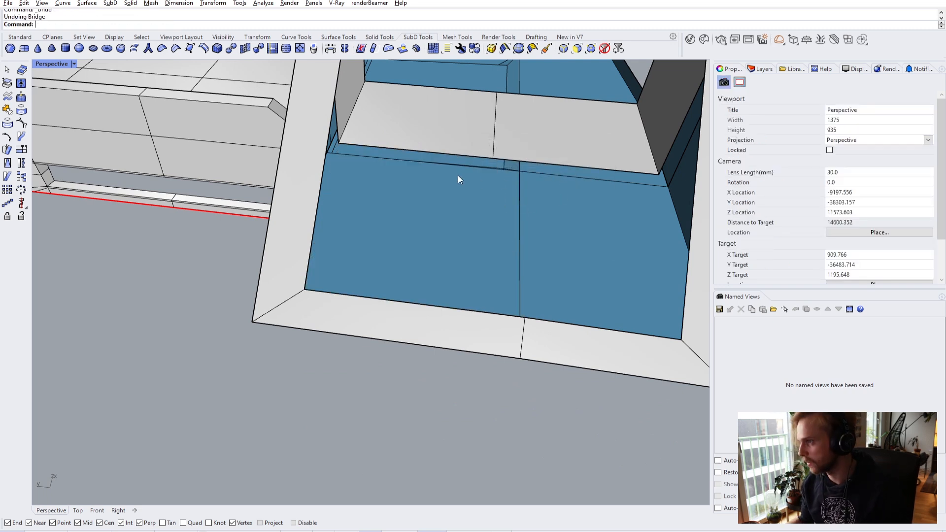
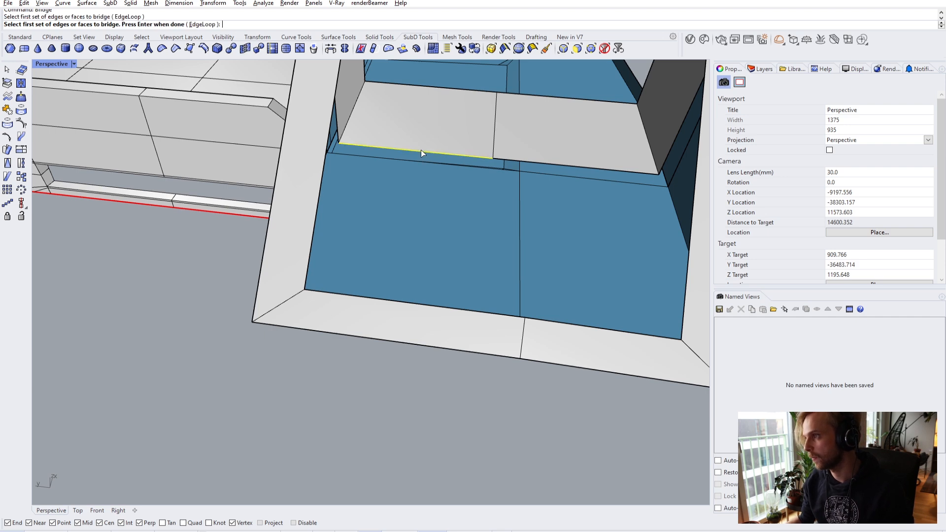
- Cancel the pending bridge and close the Selection Filter
scroll(421, 150, "down", 7)
key("Escape")
scroll(421, 150, "up", 5)
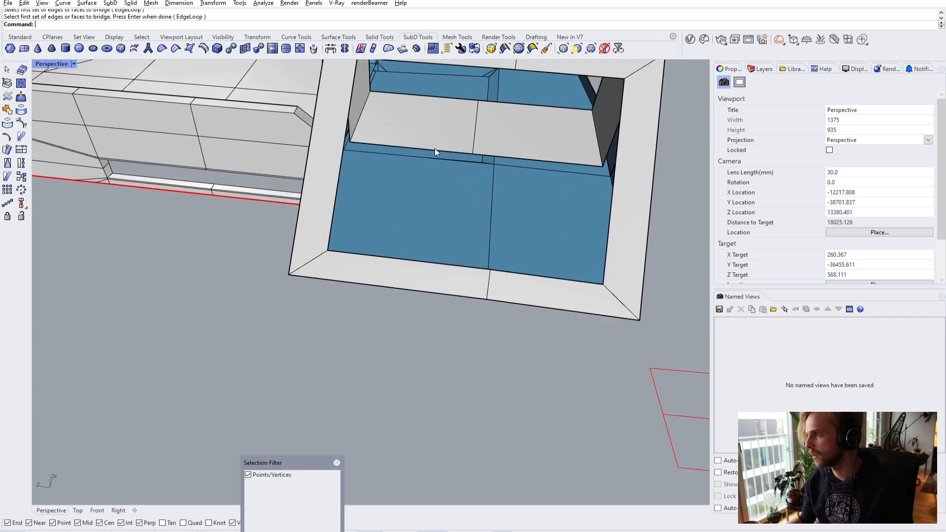
left_click(337, 462)
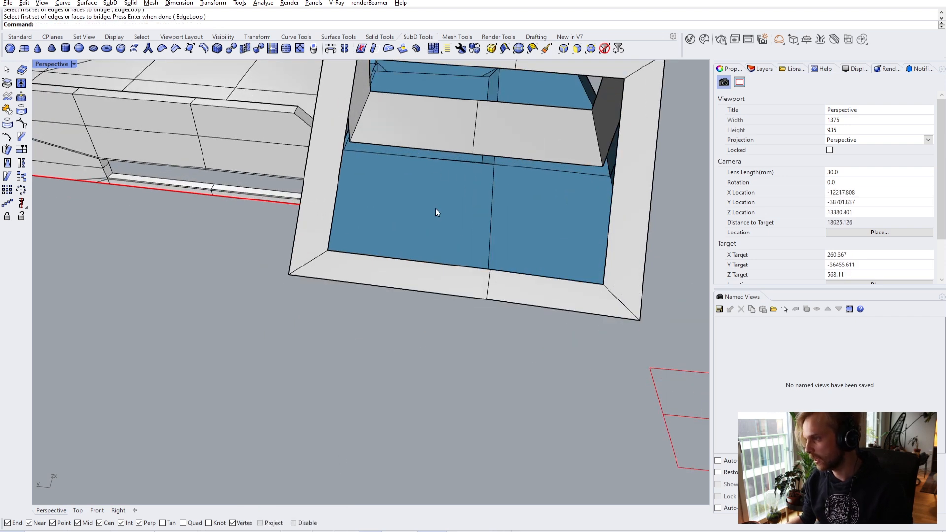
- Bridge the window opening's edge loop with one segment and preview the shell smoothed
double_click(448, 155)
right_click_drag(436, 262, 374, 257)
right_click(374, 258)
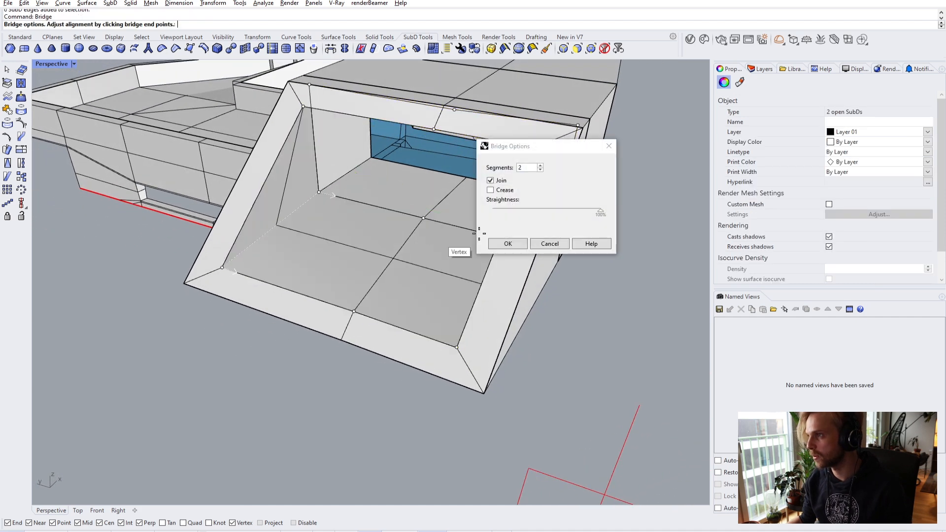
left_click(508, 244)
right_click_drag(600, 328, 353, 291)
key("Tab")
scroll(469, 191, "up", 5)
- Switch the SubD shell back to flat display and zoom in on the bridged opening
scroll(407, 253, "up", 4)
key("Tab")
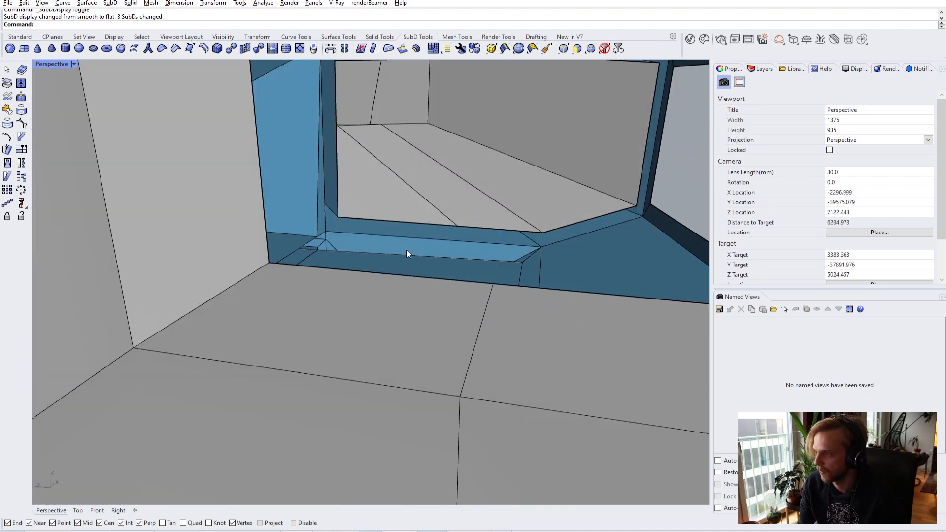
scroll(407, 250, "down", 5)
scroll(386, 217, "up", 5)
scroll(346, 226, "down", 5)
right_click_drag(399, 226, 404, 167, "shift")
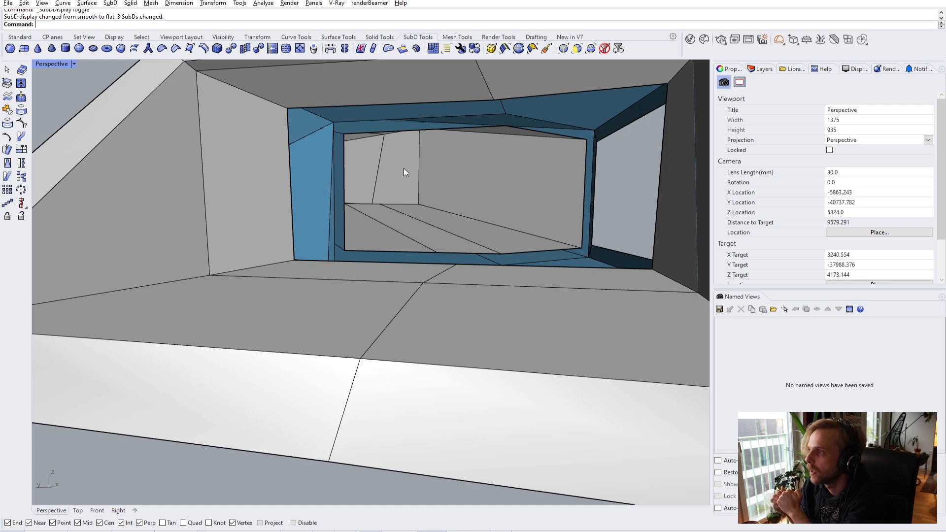
scroll(395, 154, "up", 4)
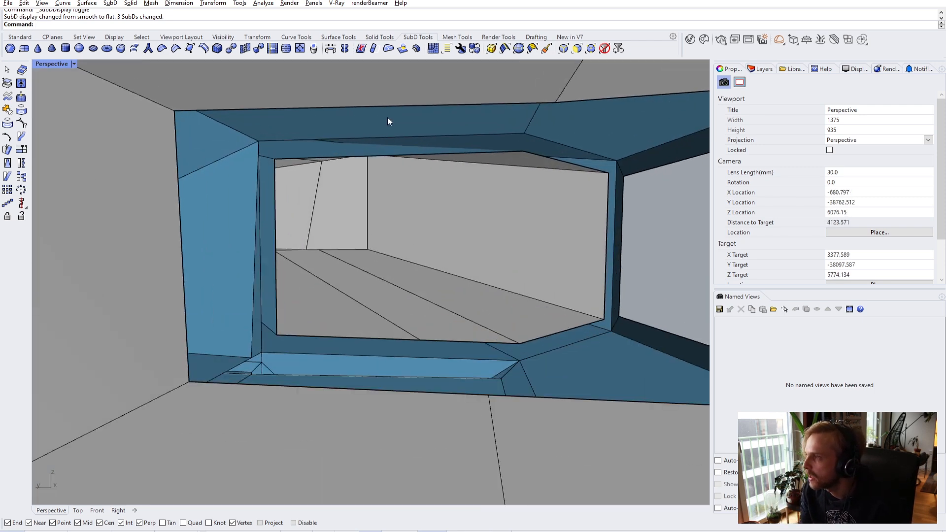
scroll(387, 121, "up", 5)
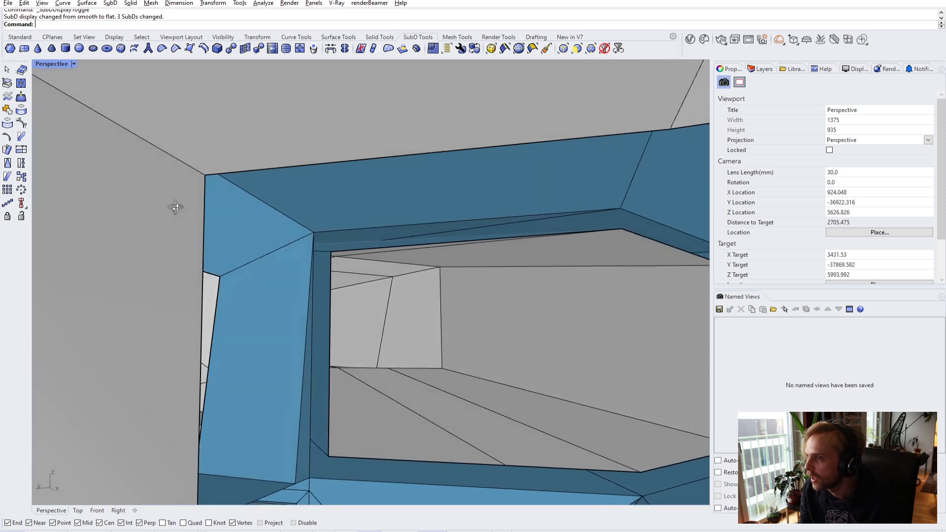
- Inspect the opening's inner wall, move to the neighbouring opening and pick its first gap edge
right_click_drag(289, 229, 294, 257)
key("Home")
right_click_drag(500, 279, 138, 266, "shift")
scroll(390, 230, "up", 6)
right_click_drag(425, 227, 359, 228)
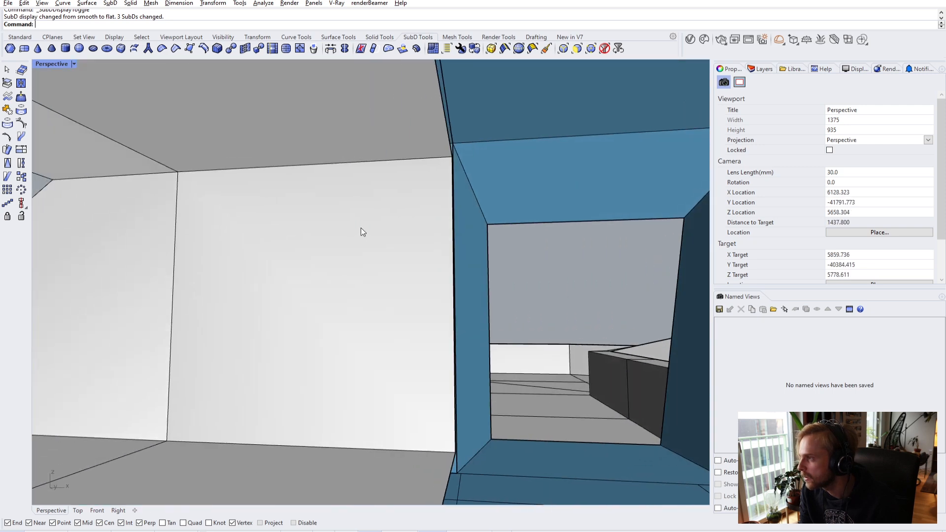
scroll(359, 233, "down", 10)
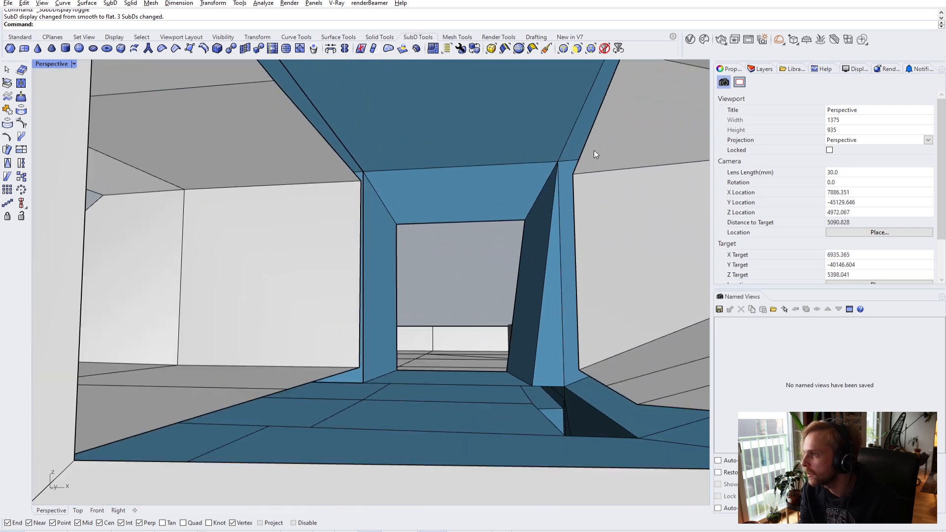
left_click(587, 140, "ctrl+shift")
- Bridge the opposite gap edges, then bridge across the opening's ceiling gap
scroll(330, 150, "down", 4)
left_click(360, 196, "ctrl+shift")
type("bridge")
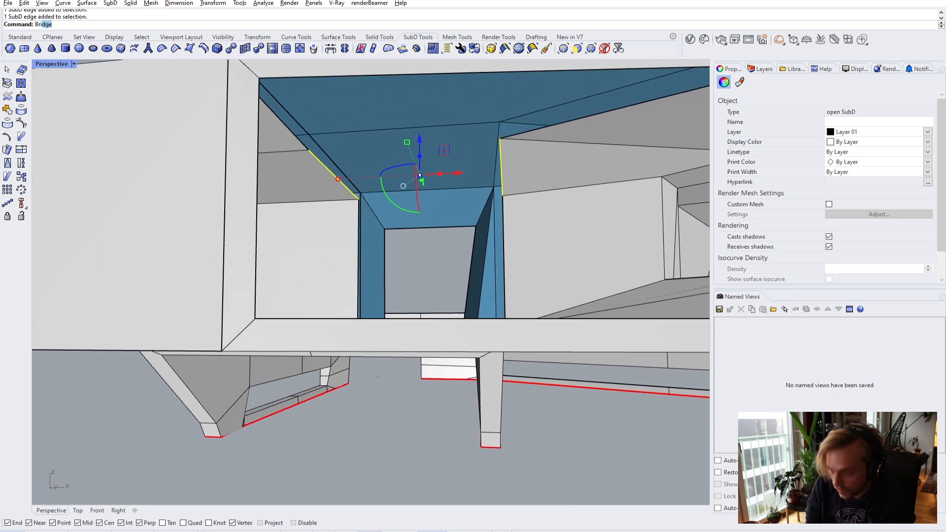
key("Return")
key("Return")
scroll(403, 188, "down", 10)
right_click_drag(403, 188, 440, 212, "shift")
scroll(497, 202, "up", 2)
left_click(497, 202, "ctrl+shift")
scroll(306, 200, "up", 5)
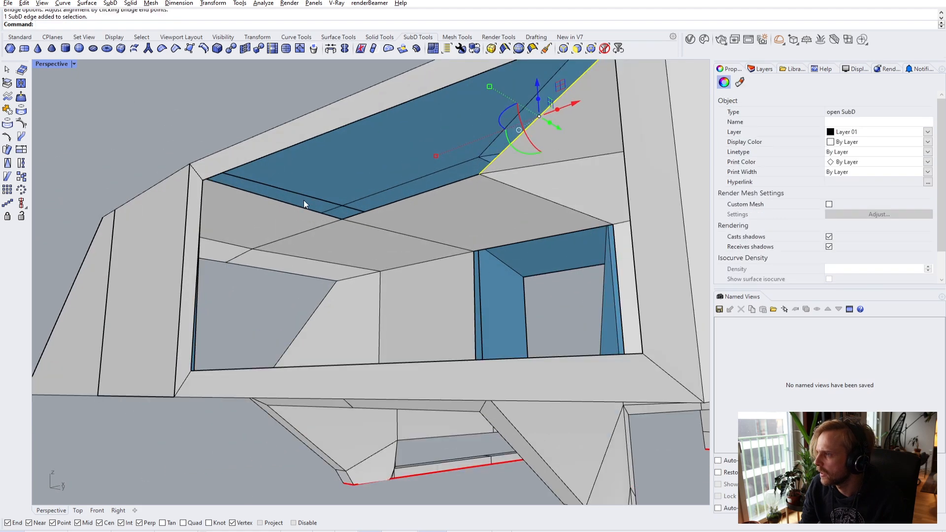
key("Return")
left_click(503, 244)
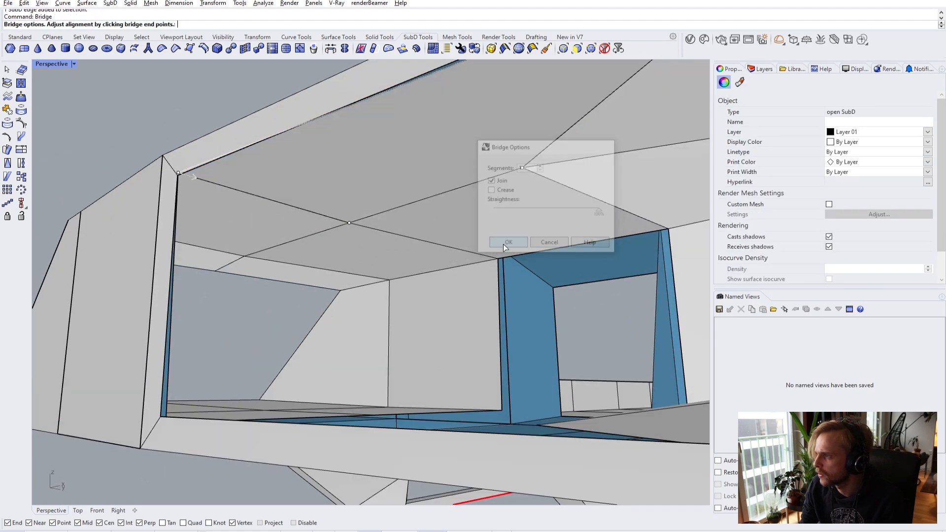
- Stitch the loose corner vertex of the opening closed
scroll(502, 244, "down", 4)
right_click_drag(495, 242, 545, 344)
scroll(545, 344, "up", 4)
right_click_drag(411, 263, 379, 239, "shift")
right_click_drag(379, 238, 421, 228)
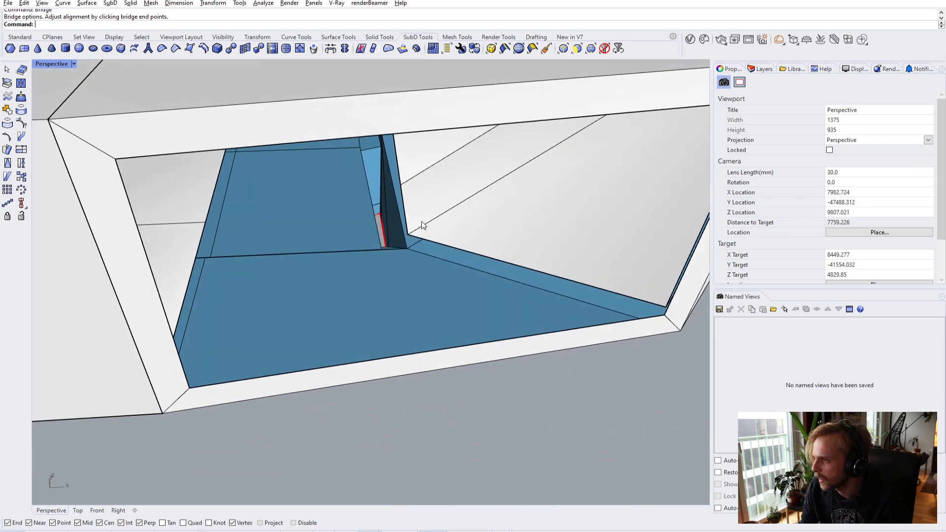
scroll(418, 255, "up", 3)
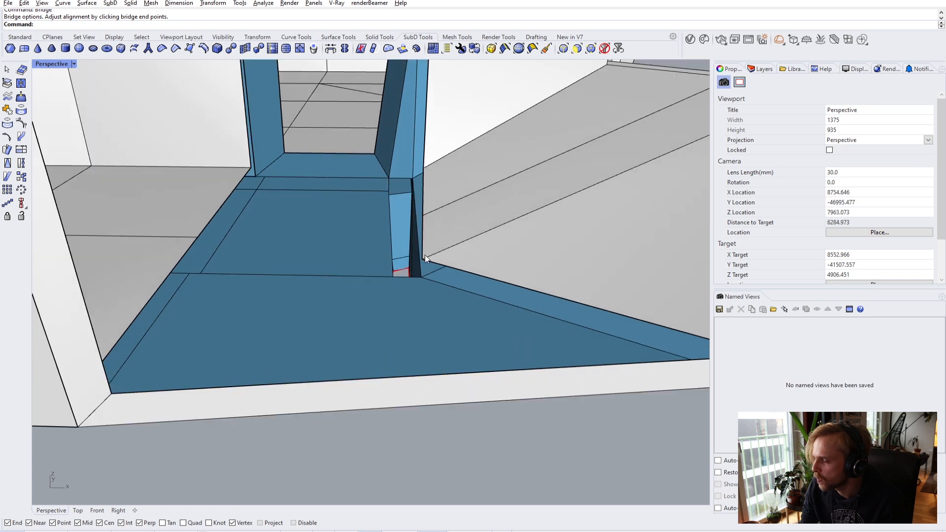
right_click_drag(425, 257, 430, 235)
scroll(435, 240, "down", 3)
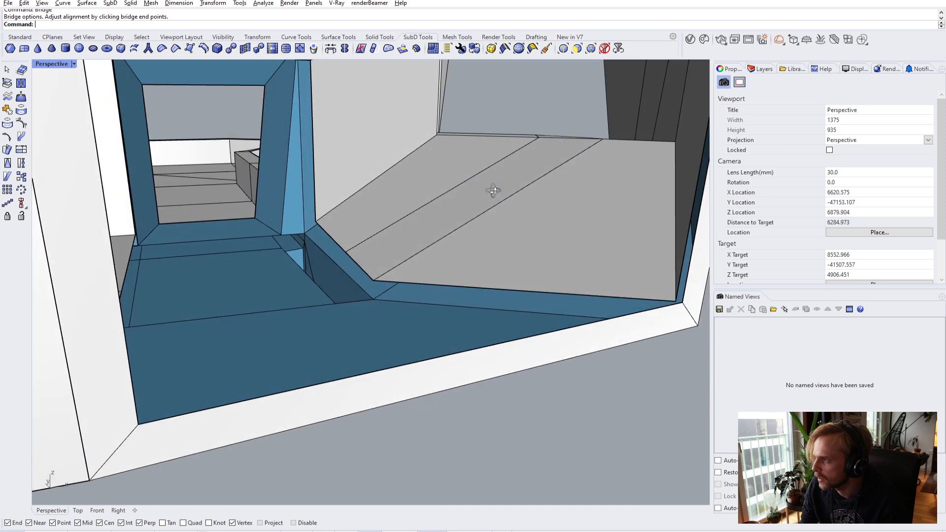
scroll(423, 241, "up", 5)
left_click(421, 243, "ctrl+shift")
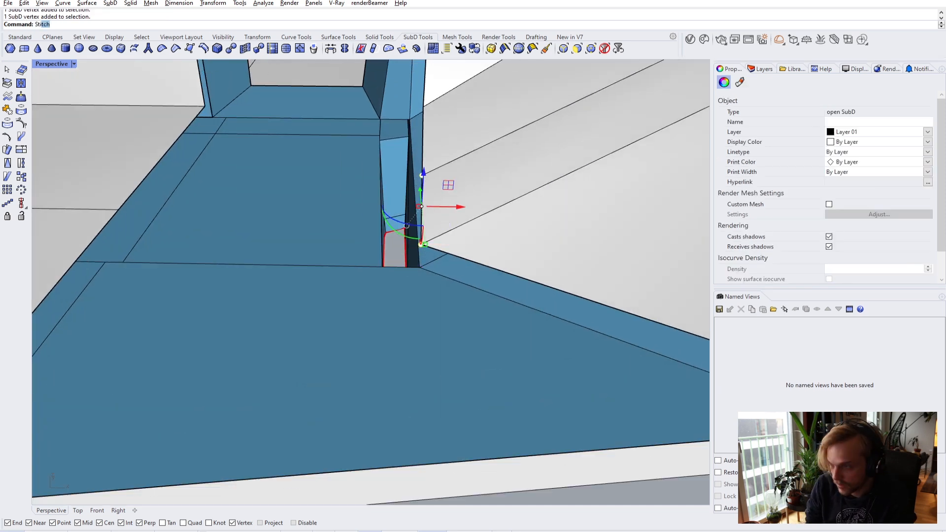
key("Return")
left_click(423, 175)
right_click_drag(422, 178, 386, 208)
- Bridge the floor edges and the next gap, then preview the shell smoothed
key("Tab")
key("Tab")
left_click(238, 209, "ctrl+shift")
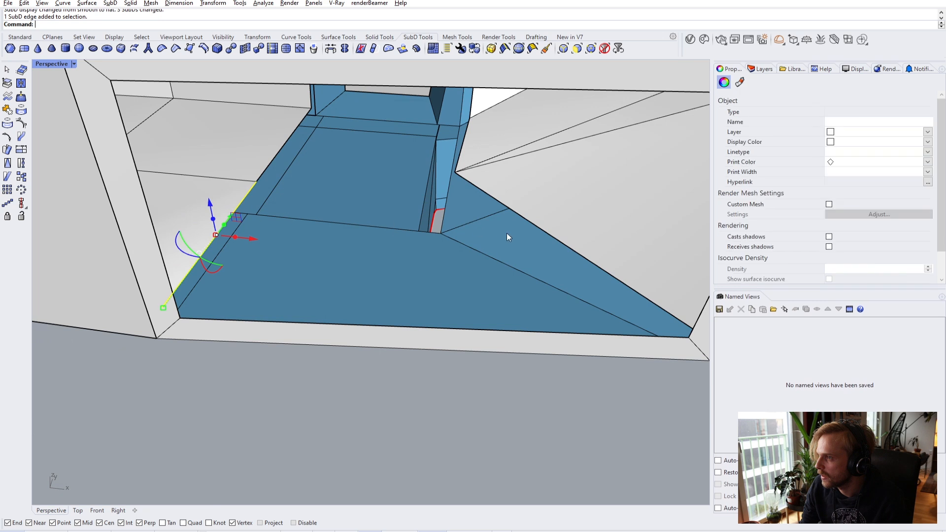
type("bridge")
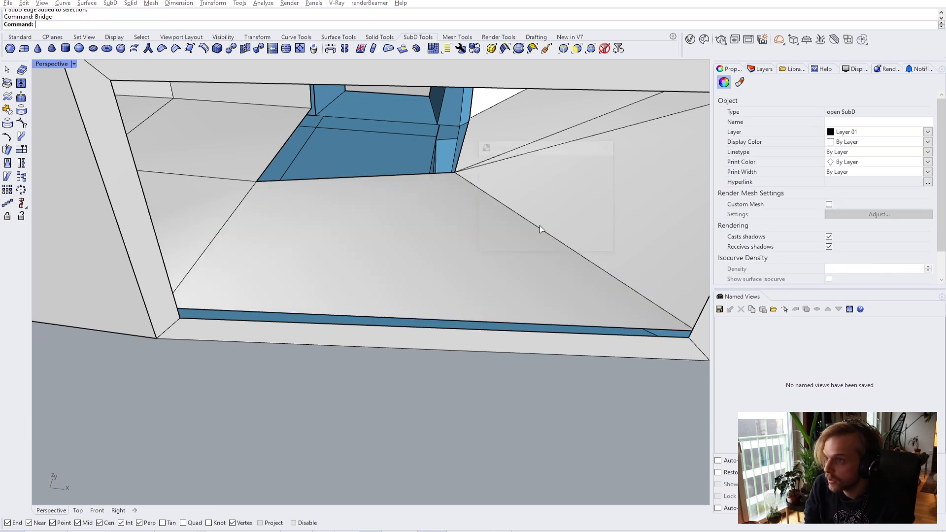
key("Return")
left_click(508, 244)
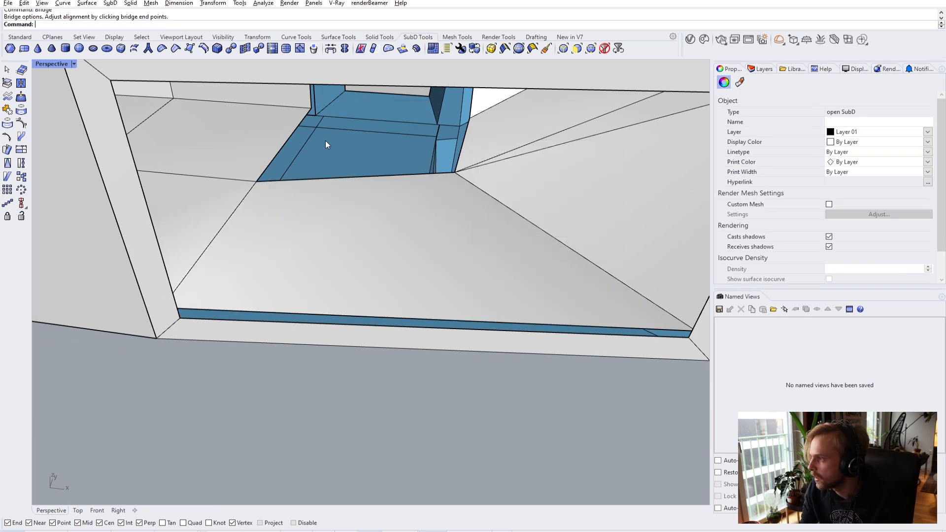
left_click(288, 140, "ctrl+shift")
key("Return")
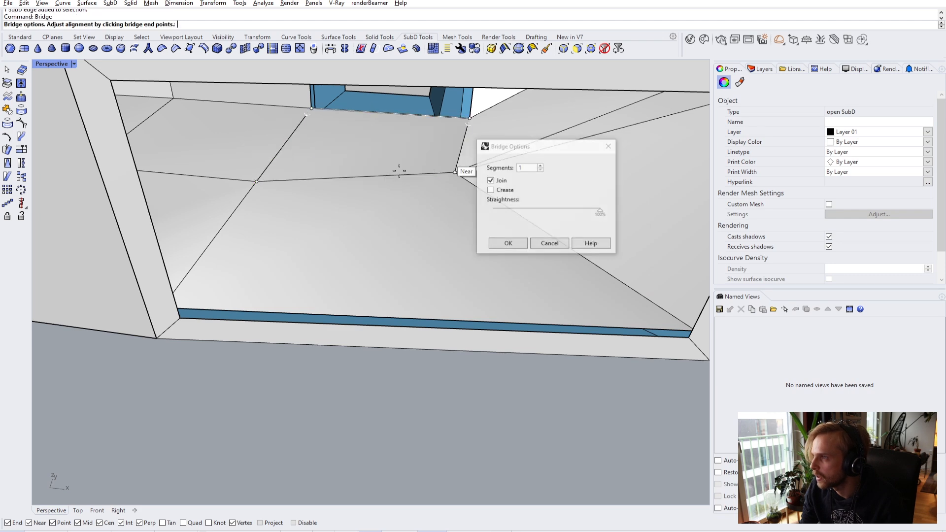
left_click(508, 244)
scroll(463, 354, "down", 5)
right_click_drag(462, 354, 513, 309)
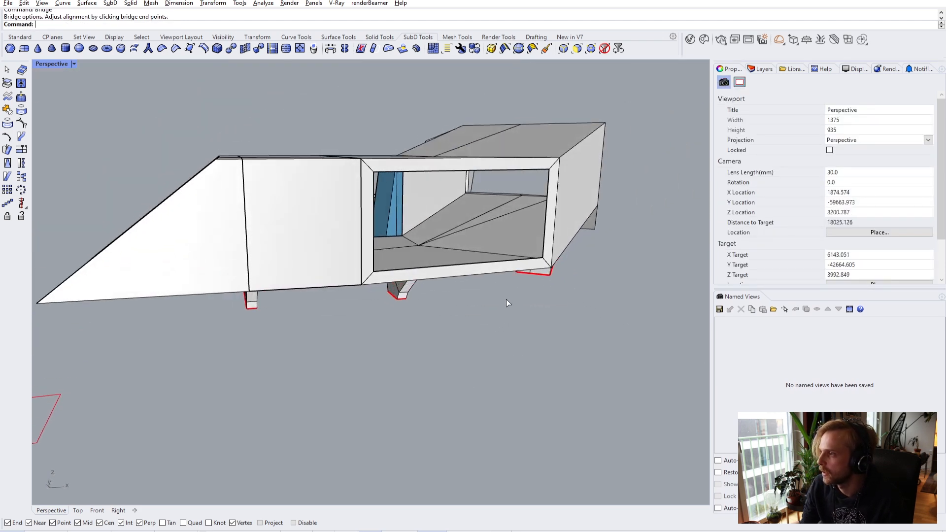
key("Tab")
scroll(469, 236, "up", 3)
- Return to flat display and bridge across the open front between its two vertical edges
right_click_drag(375, 279, 583, 285)
scroll(387, 270, "down", 5)
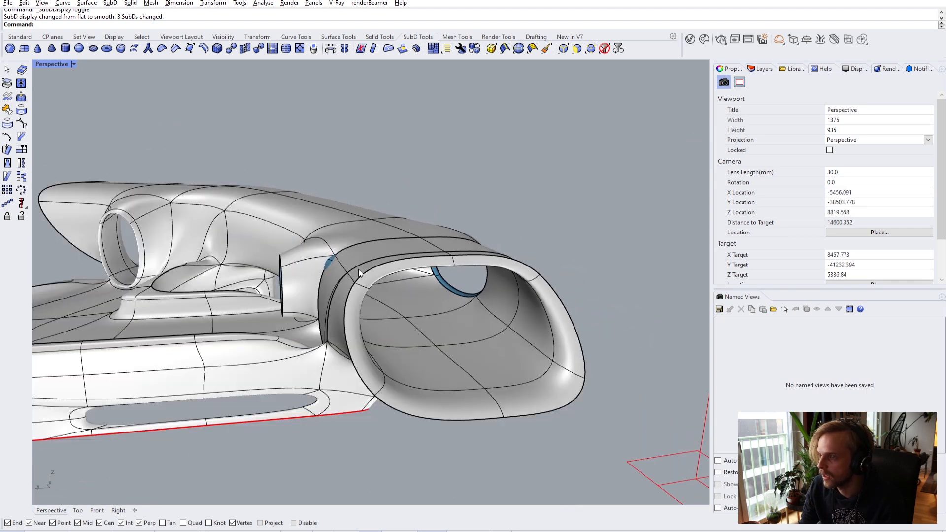
scroll(401, 269, "up", 4)
key("Tab")
right_click_drag(320, 262, 204, 303)
scroll(238, 253, "up", 3)
scroll(189, 312, "up", 3)
left_click(143, 270)
right_click_drag(143, 270, 399, 300)
left_click(472, 260)
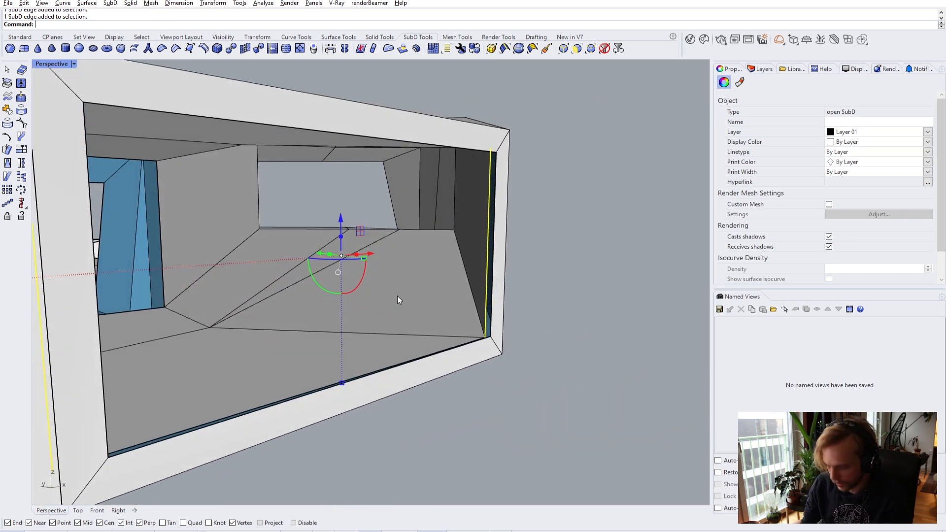
key("Return")
key("Return")
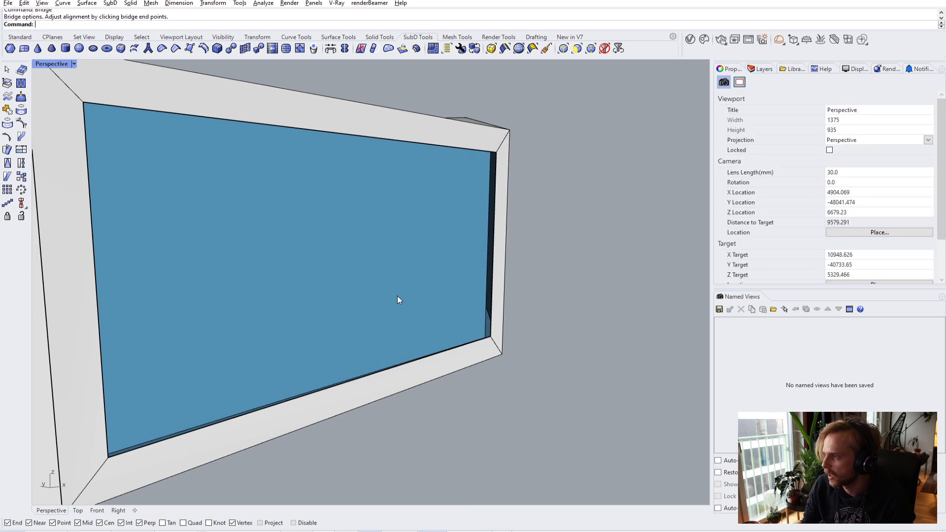
- Inset the new front face to create the window frame
right_click_drag(348, 279, 291, 266)
left_click(290, 265, "ctrl+shift")
scroll(291, 265, "down", 2)
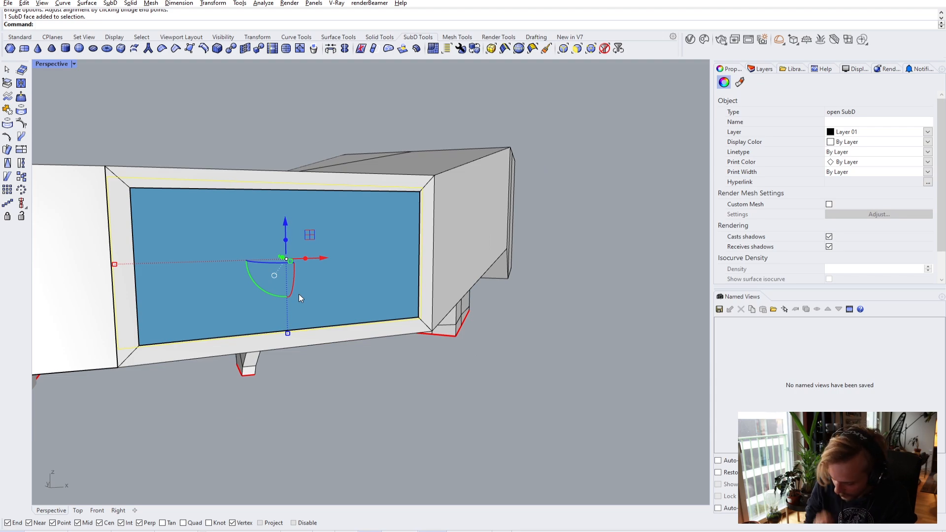
key("Return")
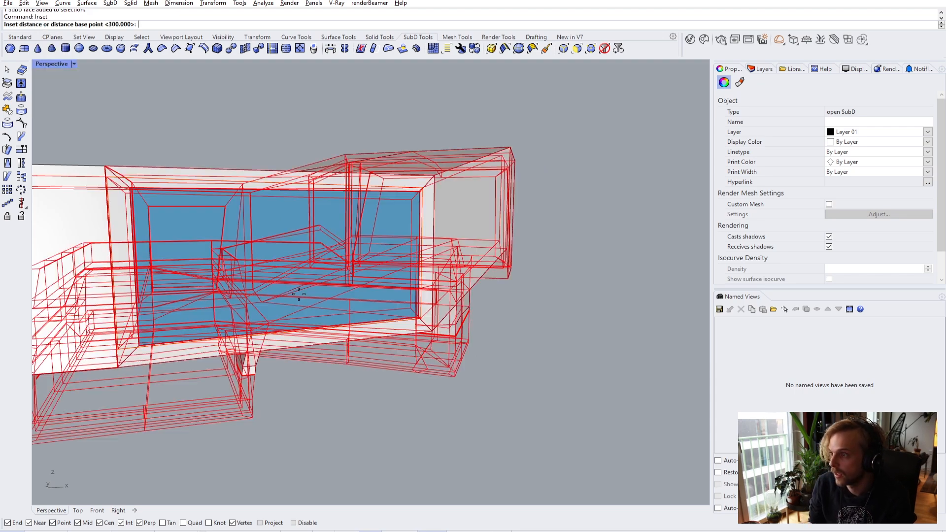
right_click_drag(303, 291, 158, 286)
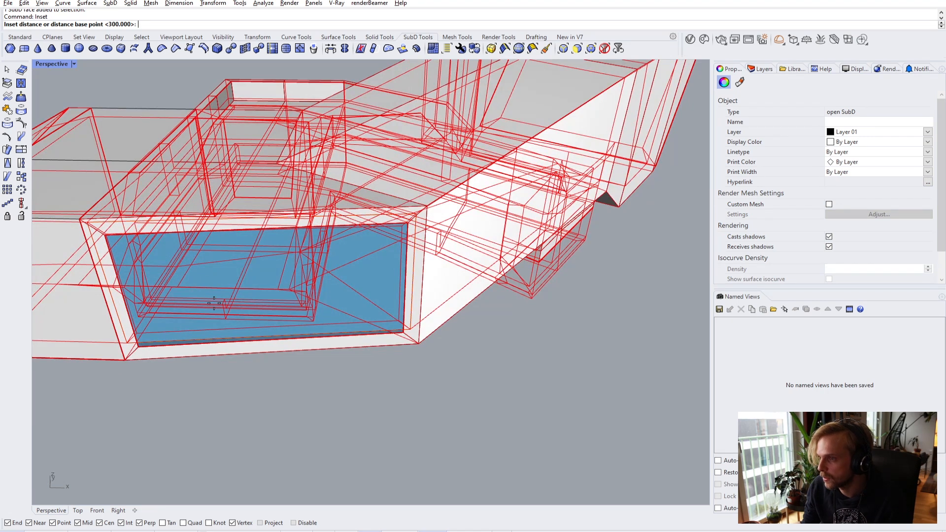
key("Return")
right_click_drag(214, 303, 301, 396)
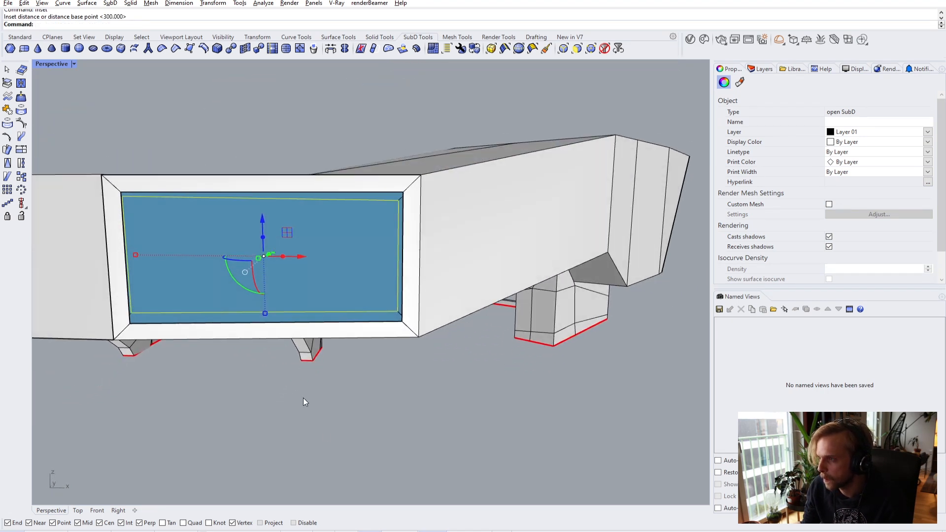
- Move the inset face's corner vertex vertically to line up with the frame
key("Escape")
scroll(430, 197, "up", 3)
left_click(366, 202, "ctrl+shift")
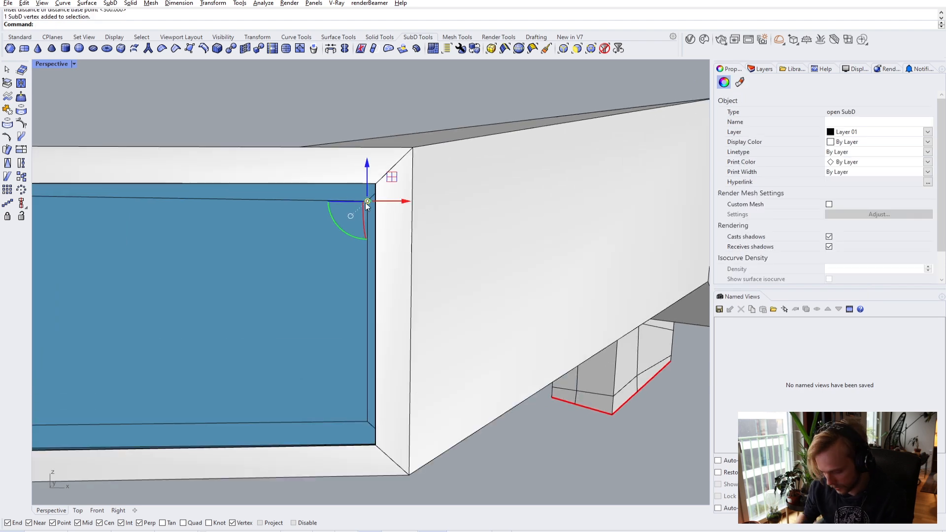
type("m")
key("Return")
left_click(367, 202)
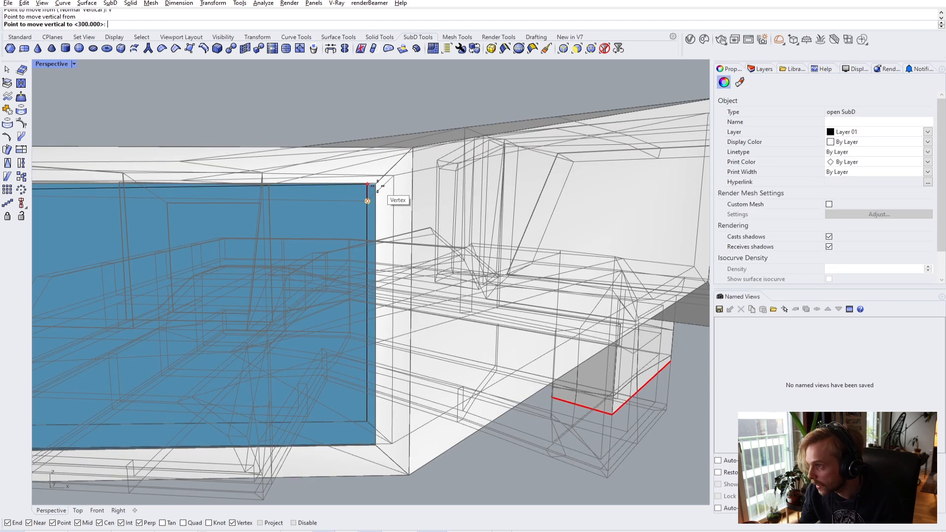
key("Escape")
scroll(345, 207, "down", 5)
key("Escape")
- Delete the inner inset face to open the window hole
left_click(253, 223, "ctrl+shift")
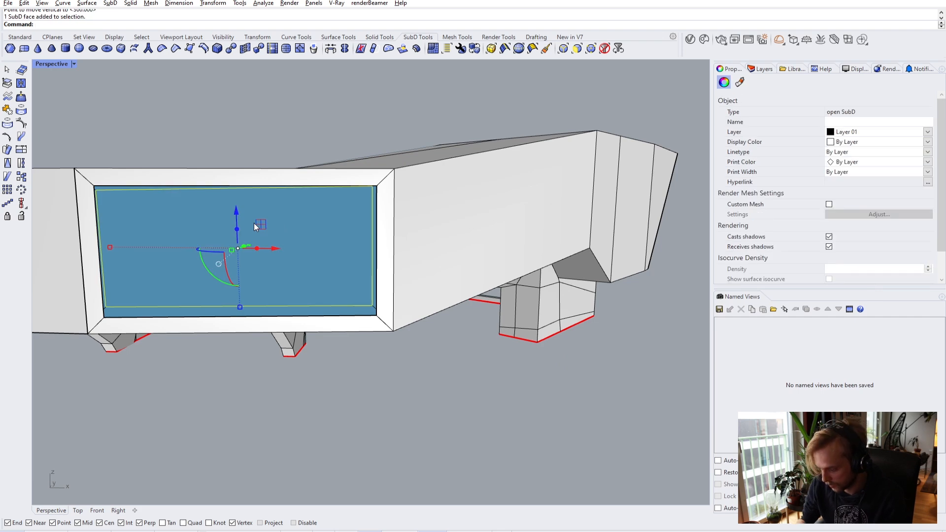
key("Delete")
scroll(296, 236, "up", 5)
right_click_drag(404, 253, 256, 241)
- Move the frame's top corner vertex vertically onto the opening's corner
scroll(256, 241, "up", 3)
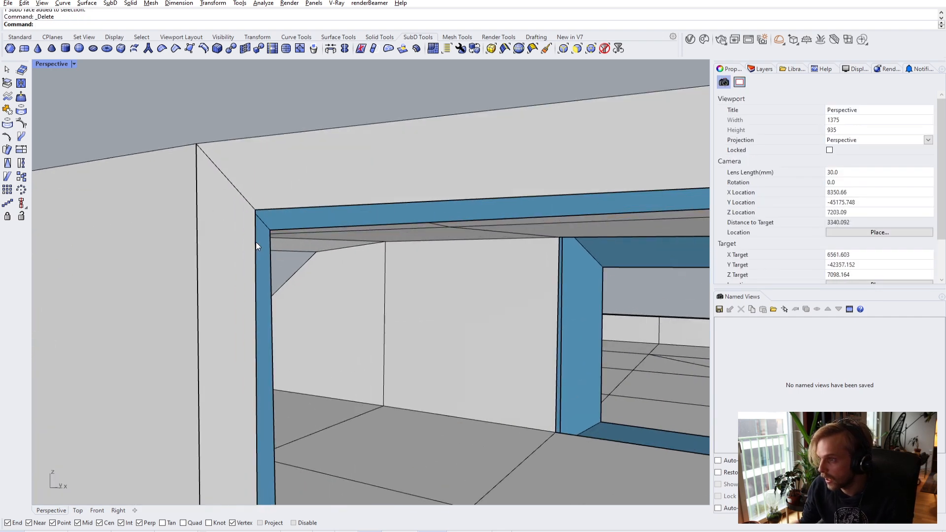
left_click(272, 230, "ctrl+shift")
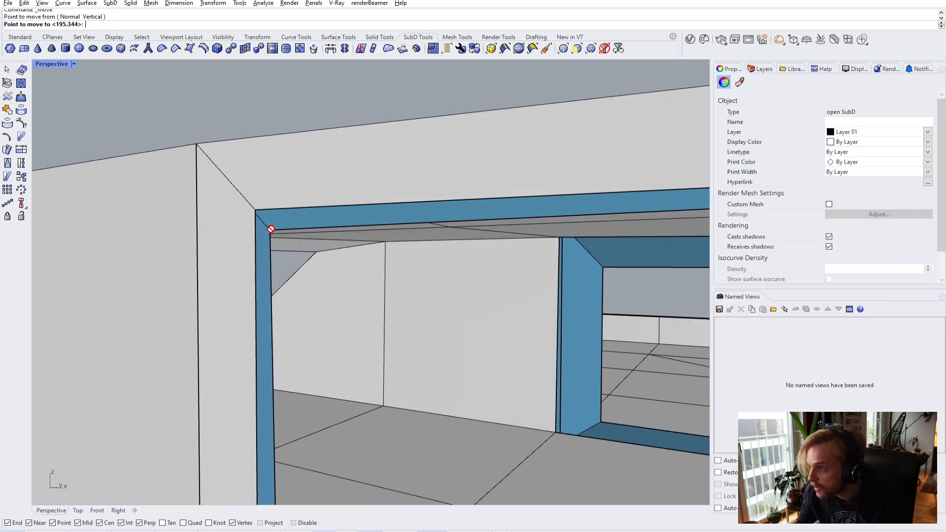
left_click(255, 210)
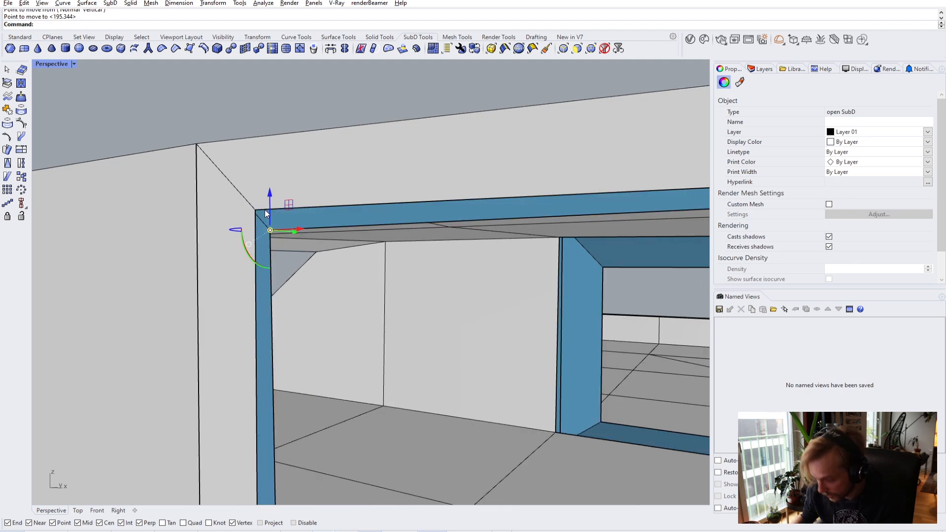
left_click(270, 231)
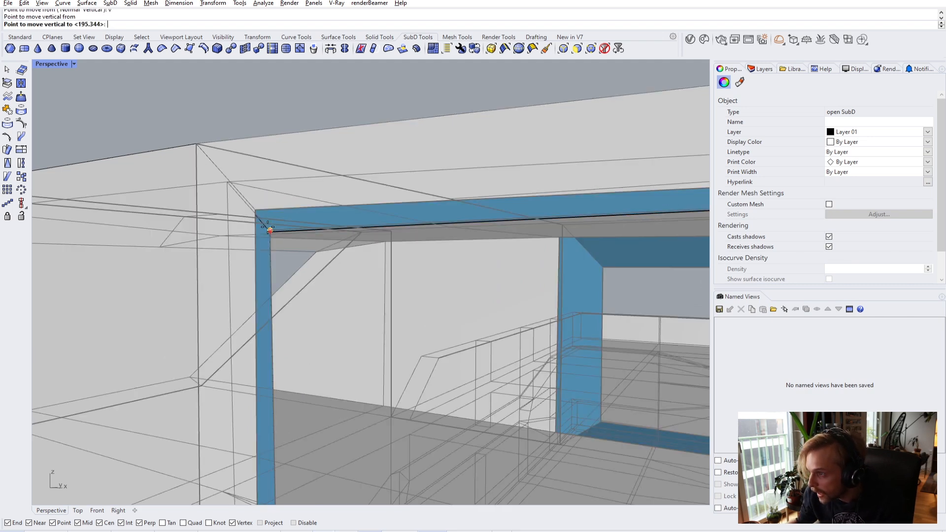
left_click(275, 222)
scroll(289, 336, "down", 5)
key("Escape")
scroll(290, 337, "up", 6)
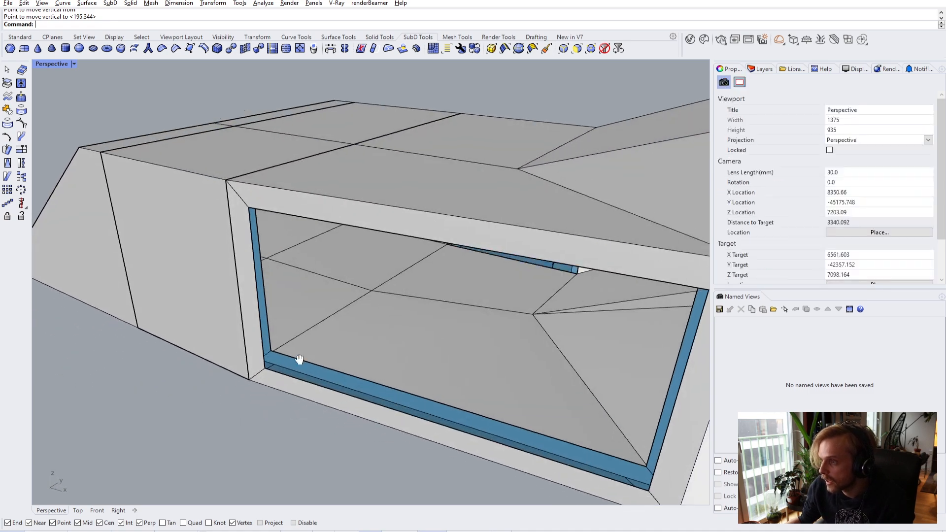
- Try moving the frame's bottom corner vertex with Move, then undo the bad result
right_click_drag(277, 343, 298, 333)
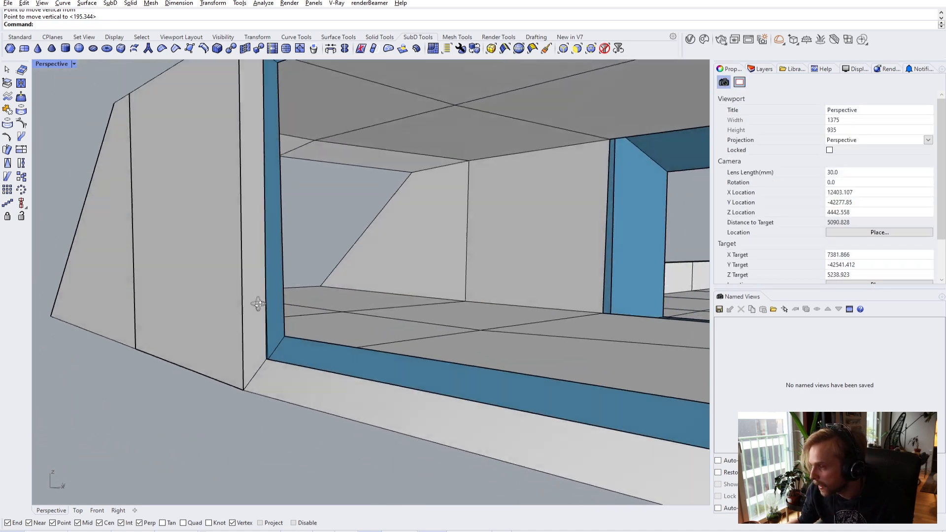
scroll(280, 311, "up", 3)
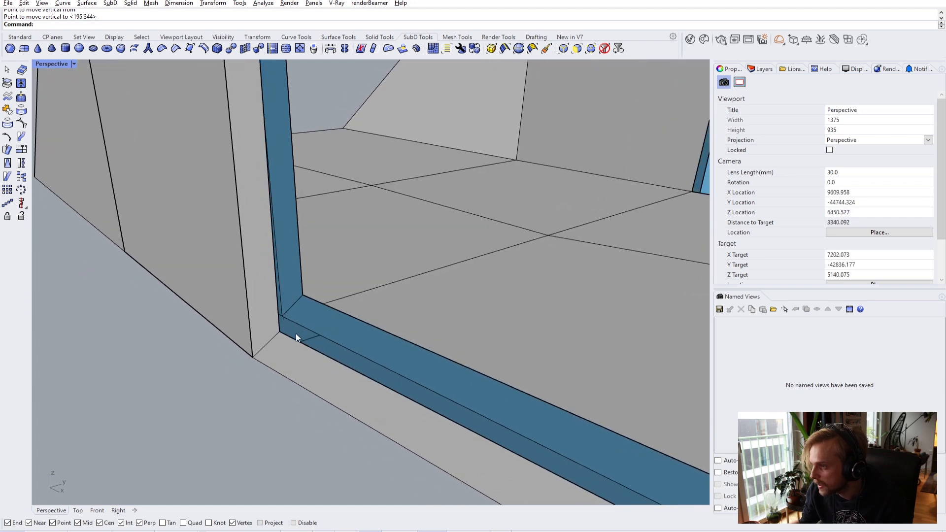
scroll(359, 335, "down", 5)
right_click_drag(360, 336, 329, 286)
scroll(296, 289, "up", 3)
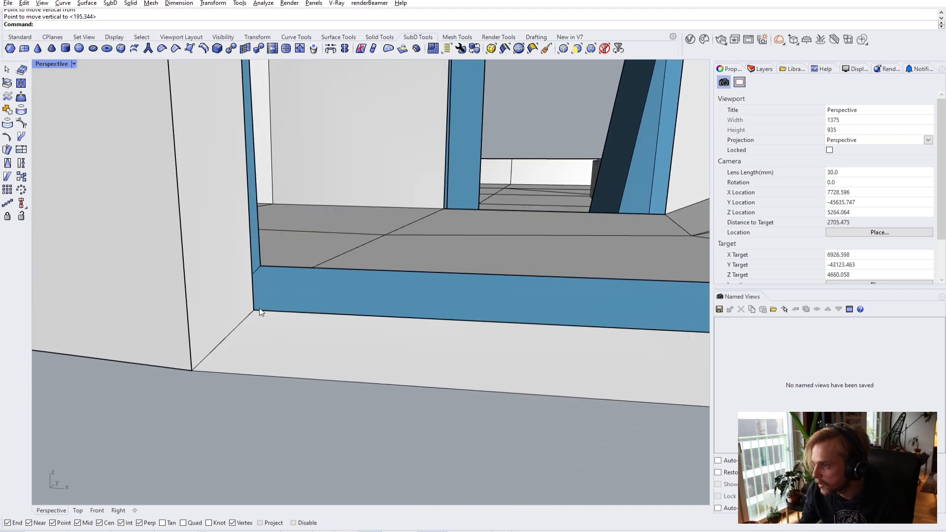
left_click(255, 310)
type("M")
key("Return")
left_click(254, 311)
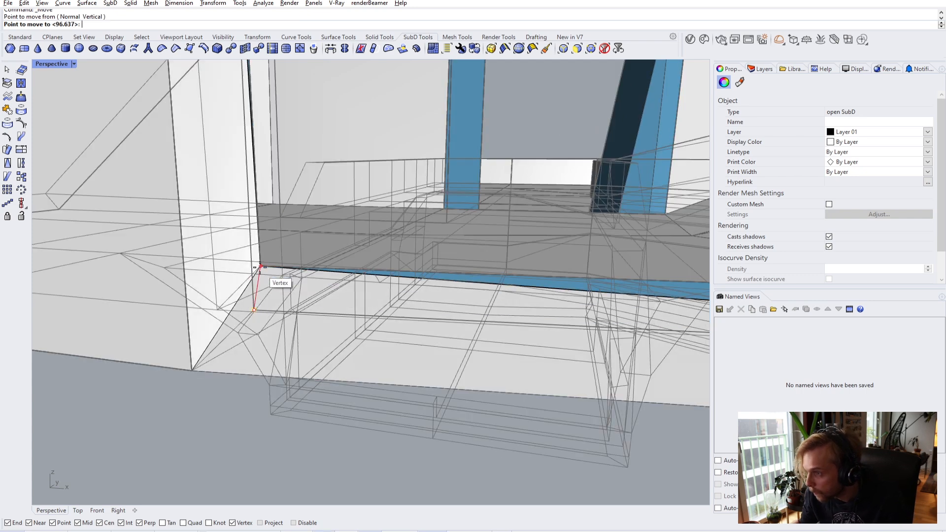
left_click(262, 270)
key("ctrl+z")
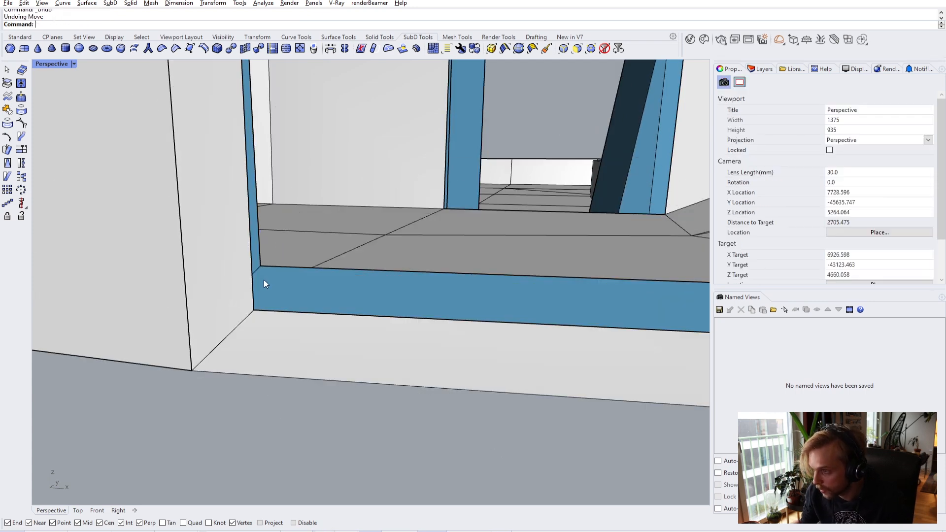
- Snap the bottom corner and opposite corner vertices vertically onto the opening's corners
left_click(262, 312, "ctrl+shift")
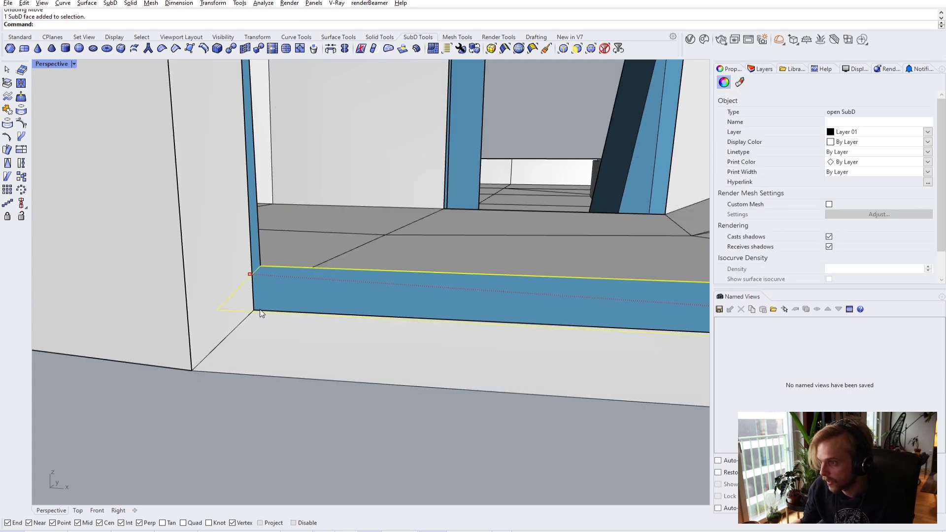
key("Escape")
right_click_drag(262, 313, 250, 316)
left_click(261, 309, "ctrl+shift")
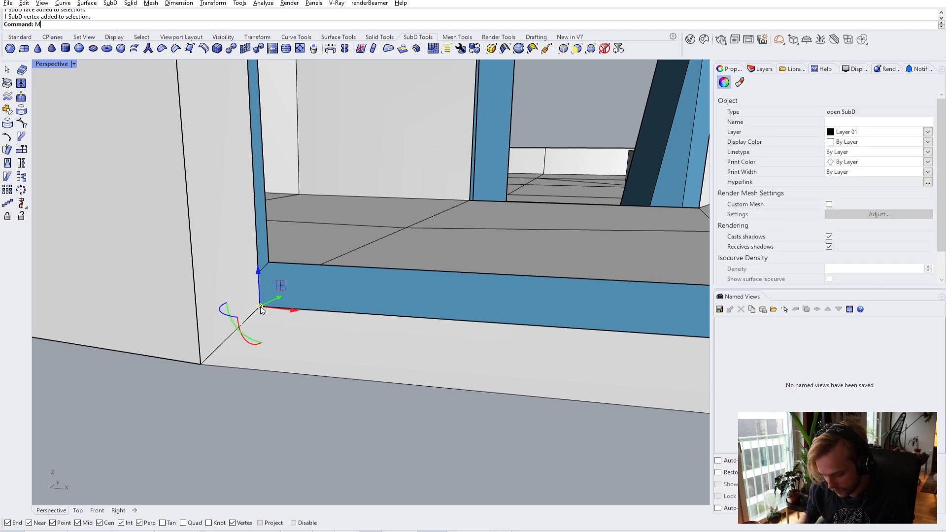
left_click(260, 306)
left_click(274, 274)
right_click_drag(274, 274, 438, 280)
left_click(436, 276, "ctrl+shift")
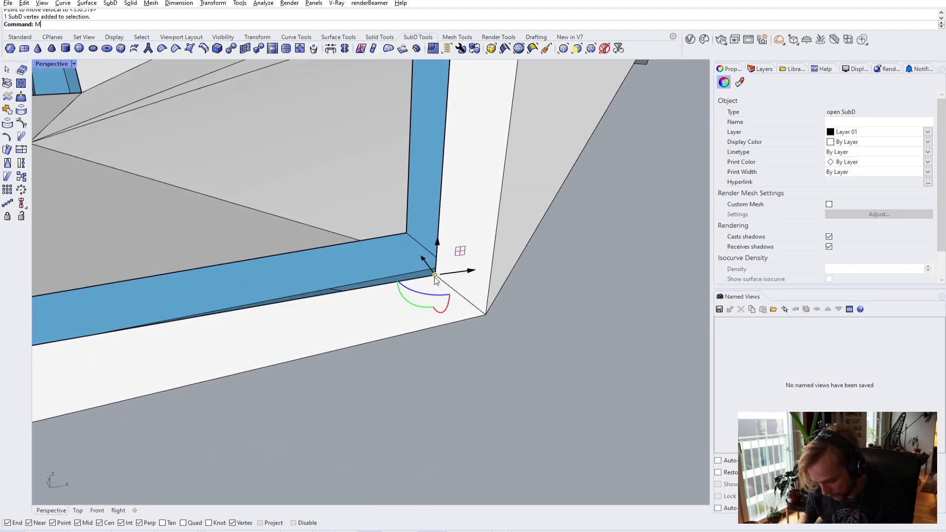
left_click(435, 276)
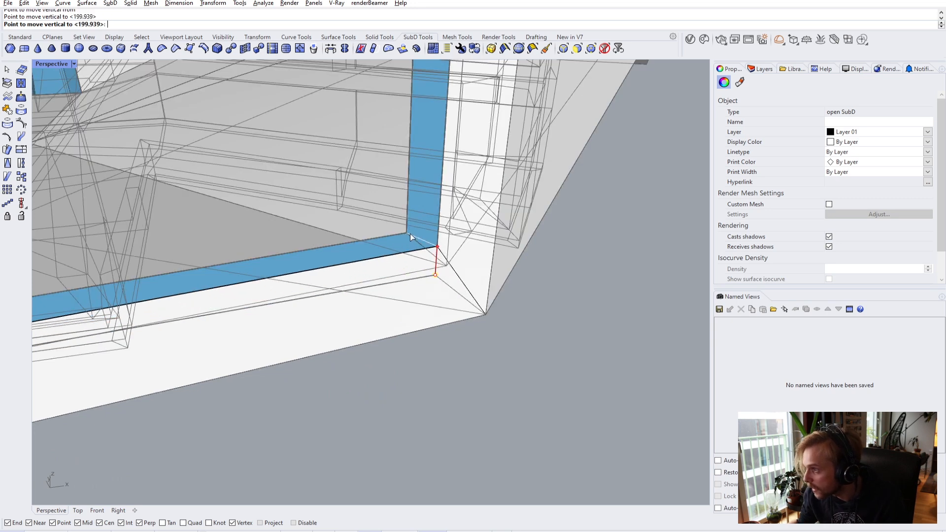
left_click(410, 236)
- Check the opening's edge loop and compare smooth and flat SubD displays
double_click(384, 257)
right_click_drag(384, 259, 409, 302)
scroll(396, 281, "down", 3)
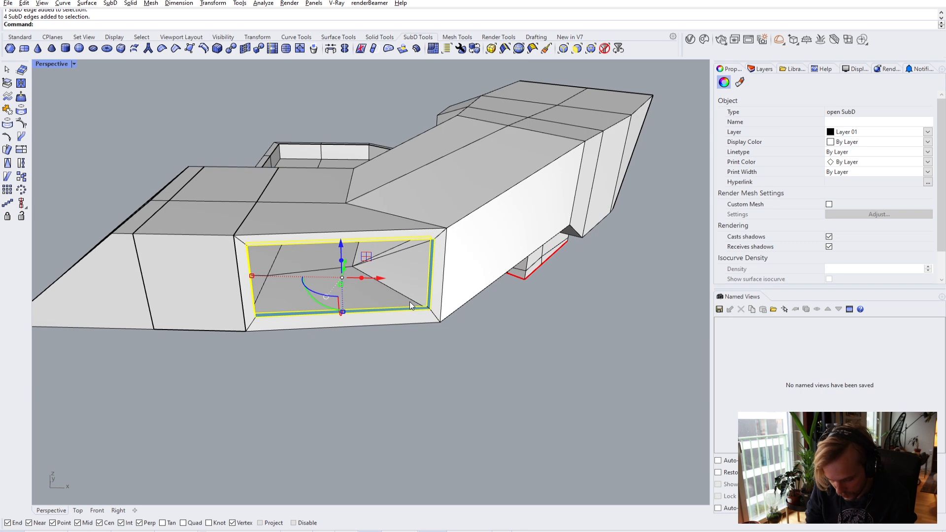
key("Escape")
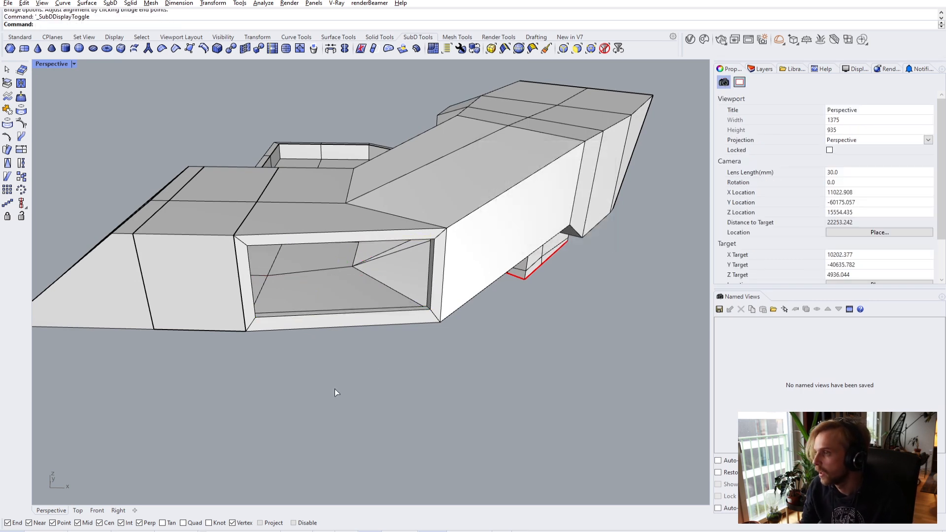
key("Tab")
right_click_drag(347, 378, 239, 293)
key("Tab")
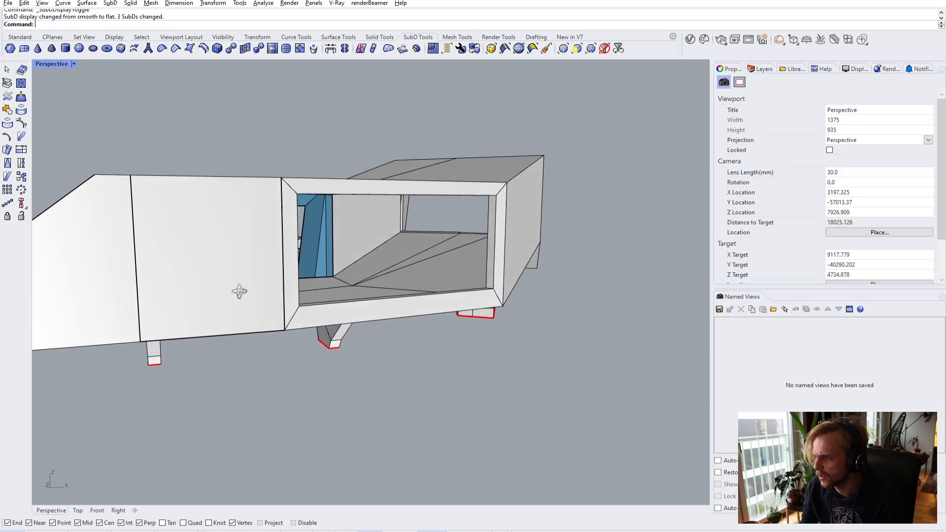
- Orbit around the model and pick the large building SubD, then clear the selection
scroll(240, 218, "up", 5)
right_click_drag(240, 219, 186, 298)
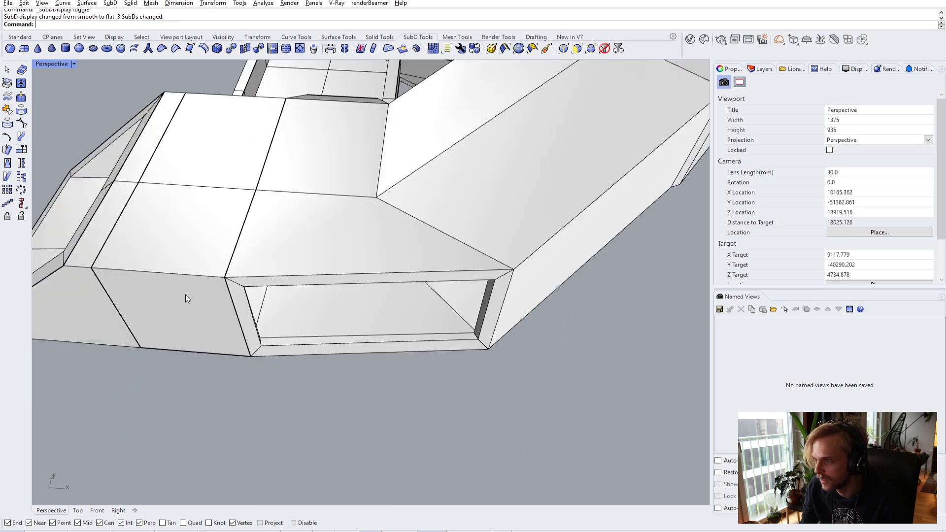
left_click(344, 242, "shift")
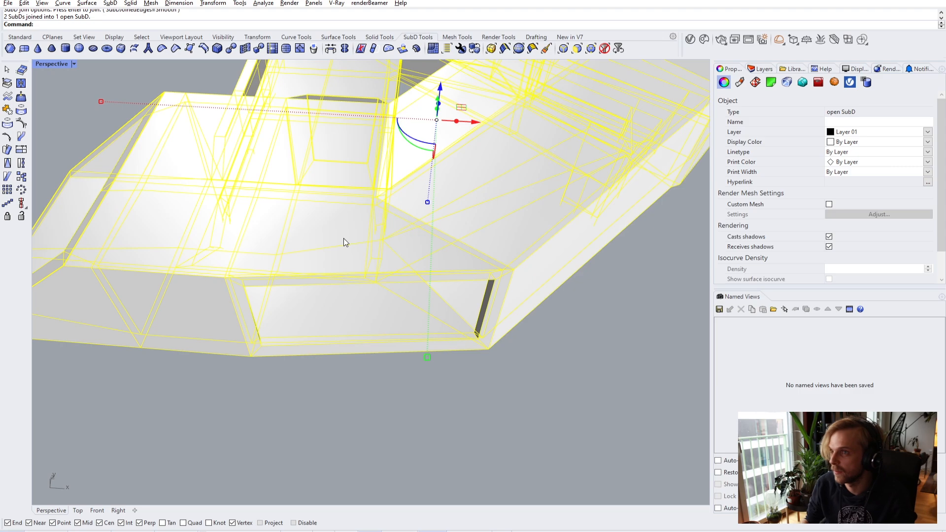
left_click(260, 375)
- Orbit under the model in to the porthole with the SubDs shown flat
right_click_drag(261, 374, 524, 298)
scroll(398, 269, "down", 6)
scroll(416, 252, "up", 6)
right_click_drag(416, 252, 370, 305)
key("Tab")
right_click_drag(229, 356, 103, 318)
scroll(215, 264, "up", 8)
right_click_drag(267, 283, 345, 271)
left_click(282, 244, "ctrl+shift")
left_click(369, 121, "ctrl+shift")
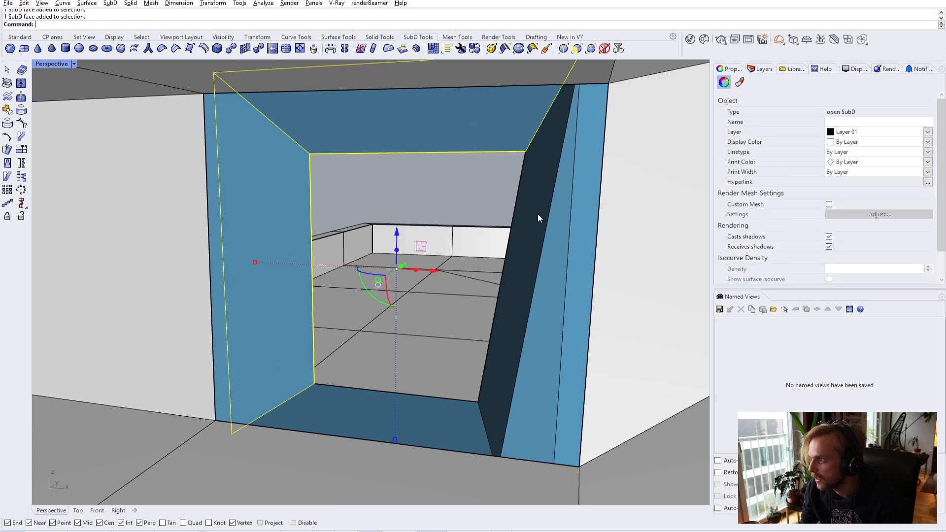
right_click_drag(394, 420, 357, 412)
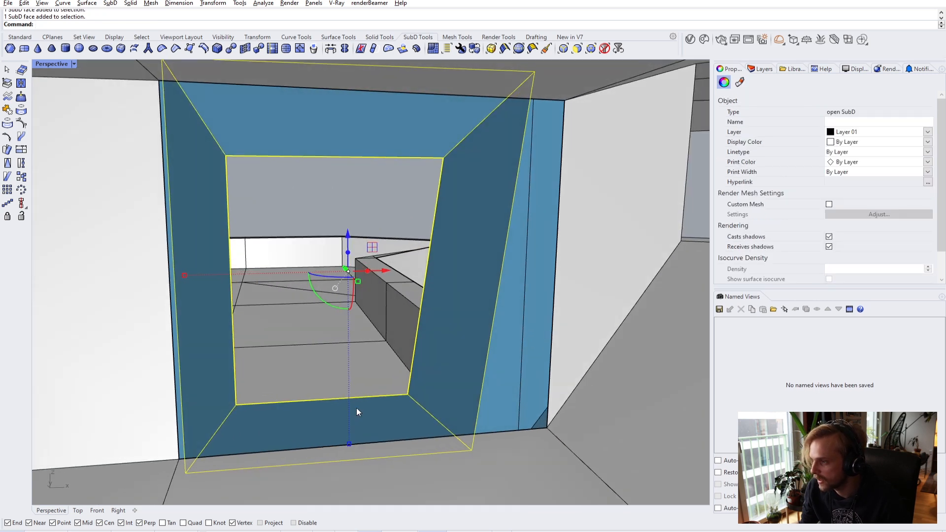
key("Return")
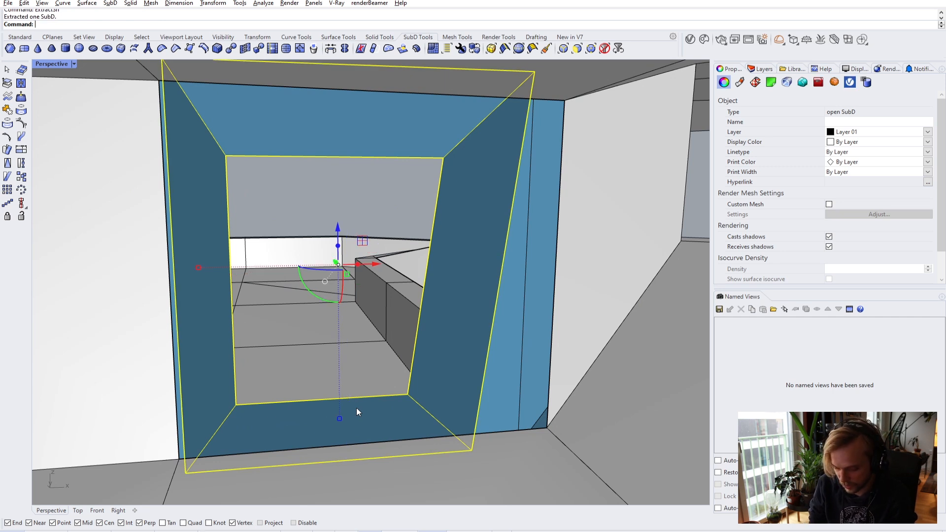
type("OffsetSubD")
key("Return")
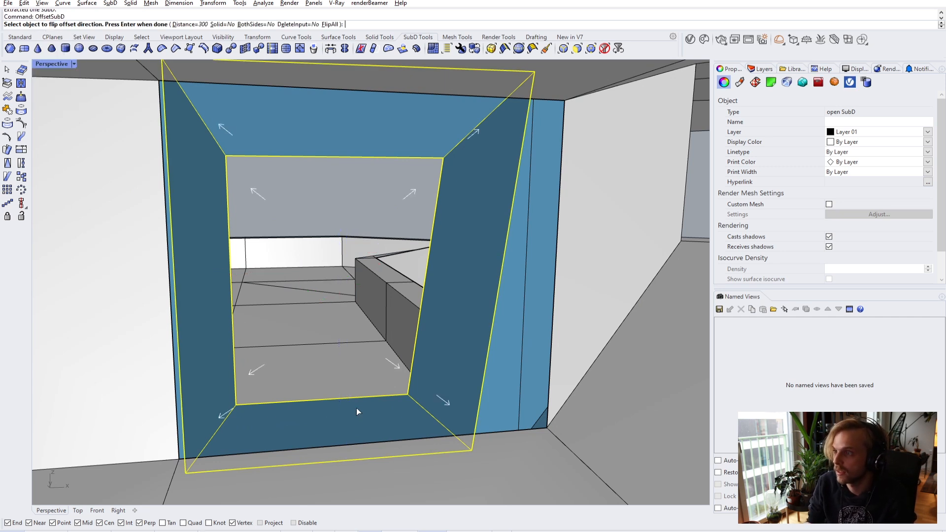
left_click(358, 412)
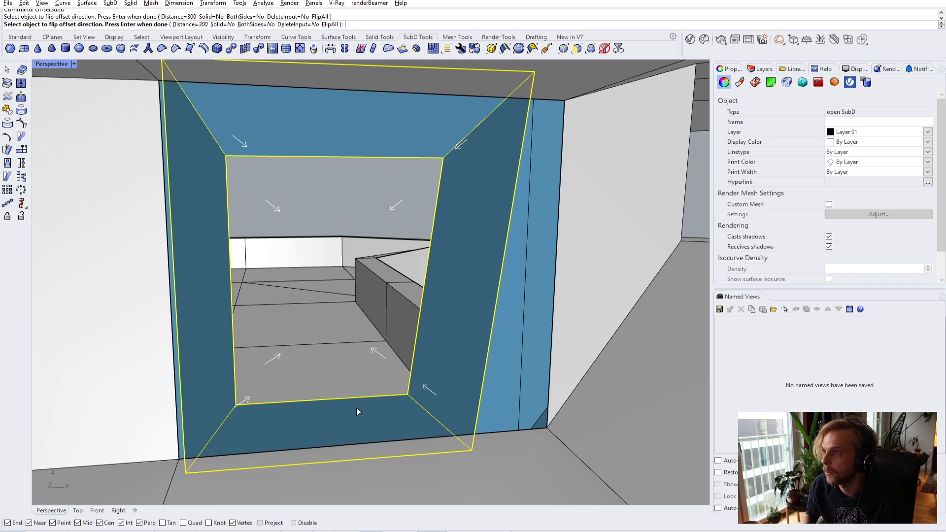
key("Return")
right_click_drag(341, 387, 281, 314)
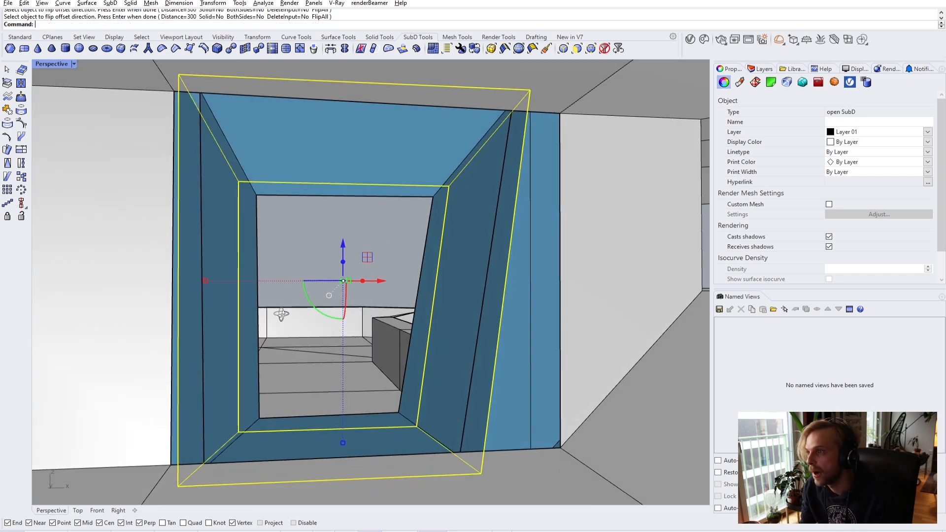
key("Escape")
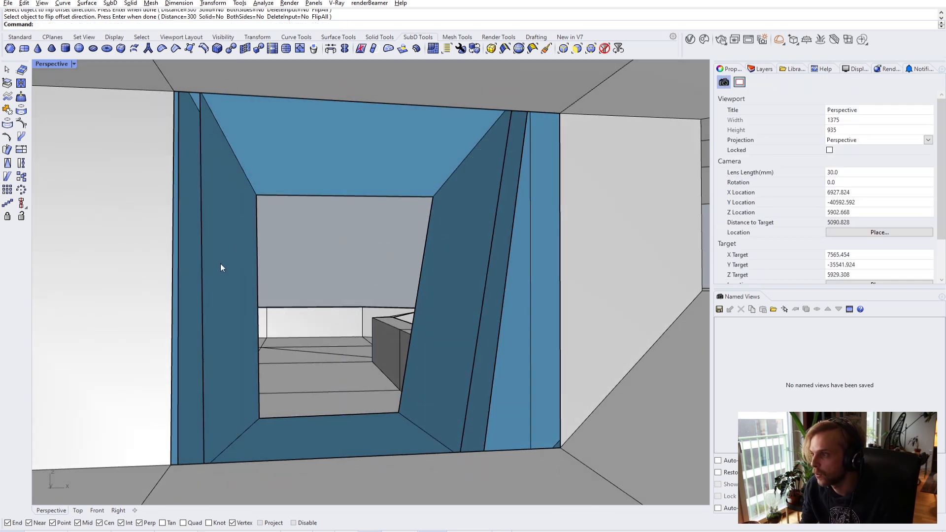
left_click(220, 265, "ctrl+shift")
key("Escape")
left_click(221, 273)
right_click_drag(221, 273, 345, 269)
right_click_drag(394, 137, 348, 180, "shift")
scroll(398, 204, "up", 5)
right_click_drag(397, 209, 351, 175)
scroll(345, 221, "down", 5)
right_click_drag(352, 175, 353, 197)
scroll(332, 221, "down", 5)
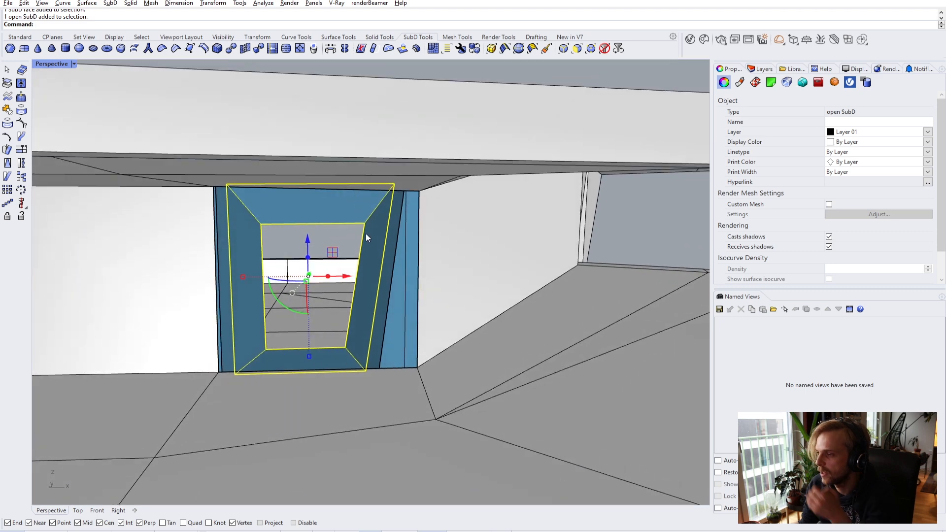
right_click_drag(401, 321, 466, 284)
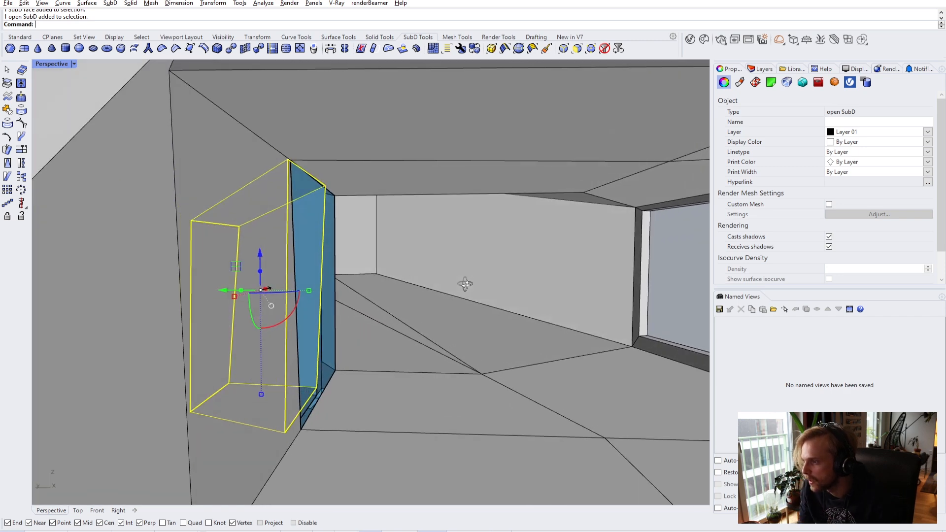
- Select the blue opening frame and flip its direction so its faces point outward
key("Escape")
right_click_drag(341, 262, 368, 269)
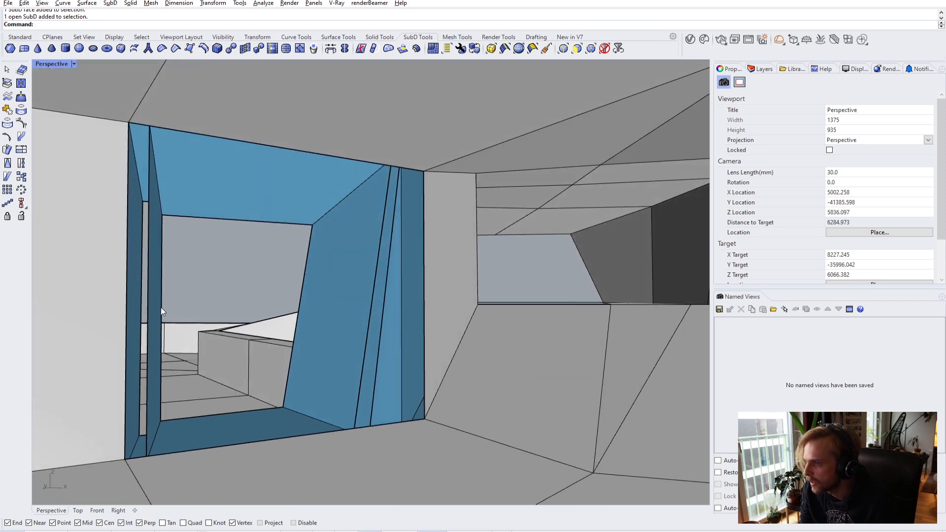
right_click(149, 296)
left_click(149, 285)
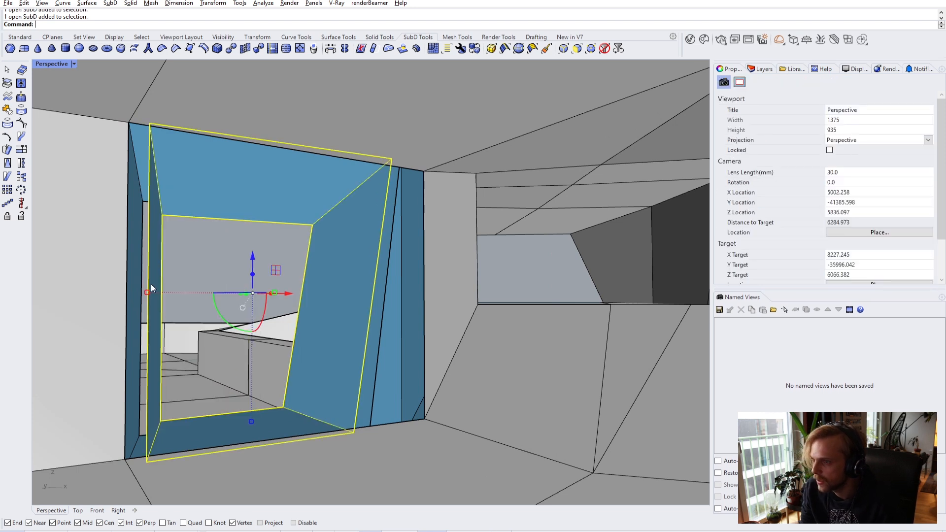
type("flip")
key("Return")
key("Escape")
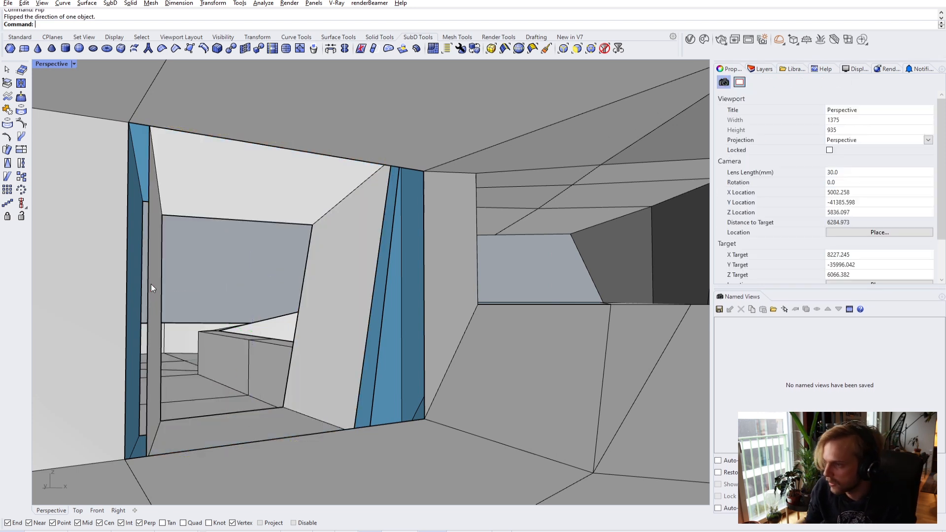
- Move the flipped opening frame onto the SHELL layer so it shows red
left_click(157, 285)
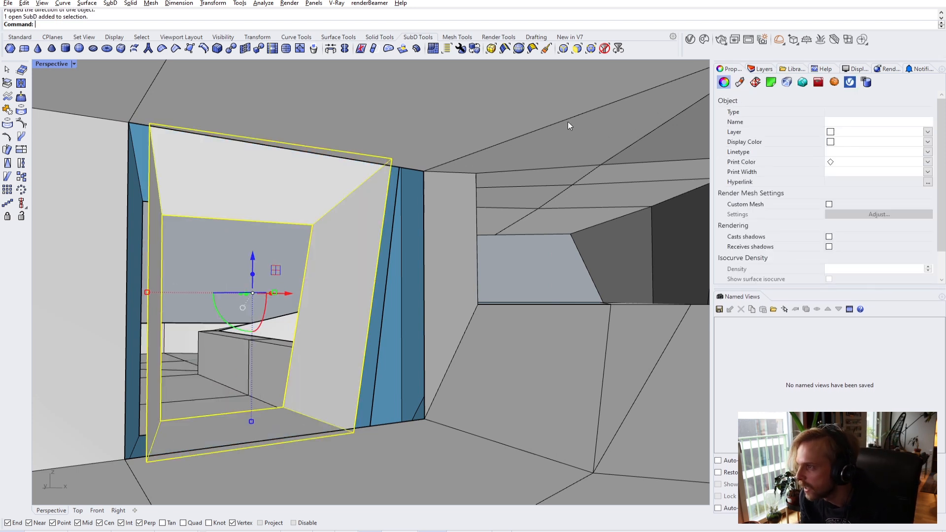
left_click(763, 69)
right_click(775, 124)
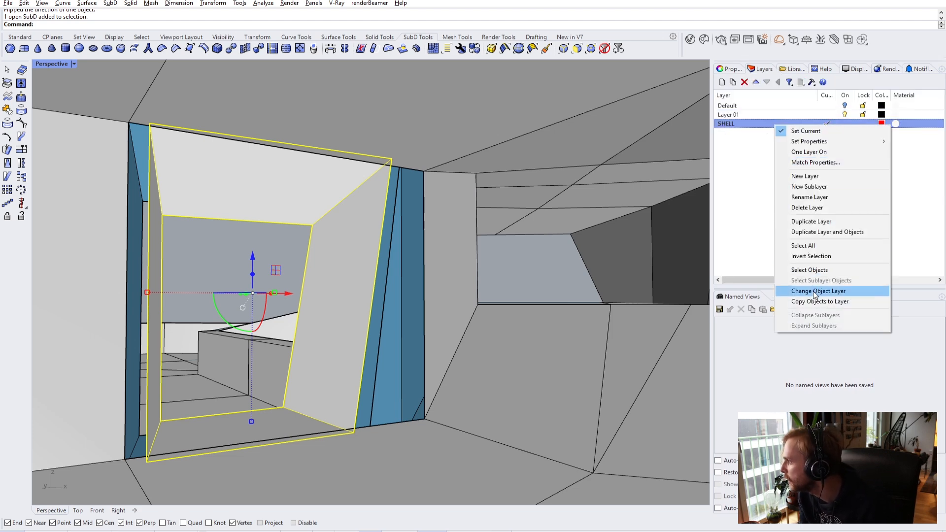
left_click(799, 293)
right_click_drag(532, 261, 287, 242)
- Select the red side's edge loop, scale it to 0 to straighten it, and move it -300
scroll(416, 226, "up", 3)
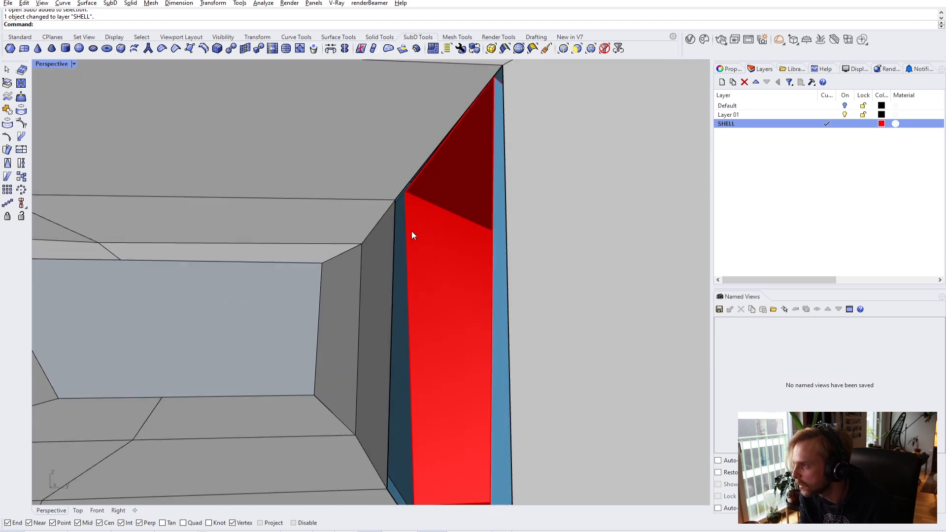
double_click(404, 238, "ctrl+shift")
right_click_drag(404, 239, 399, 257)
scroll(404, 238, "up", 4)
left_click(394, 238)
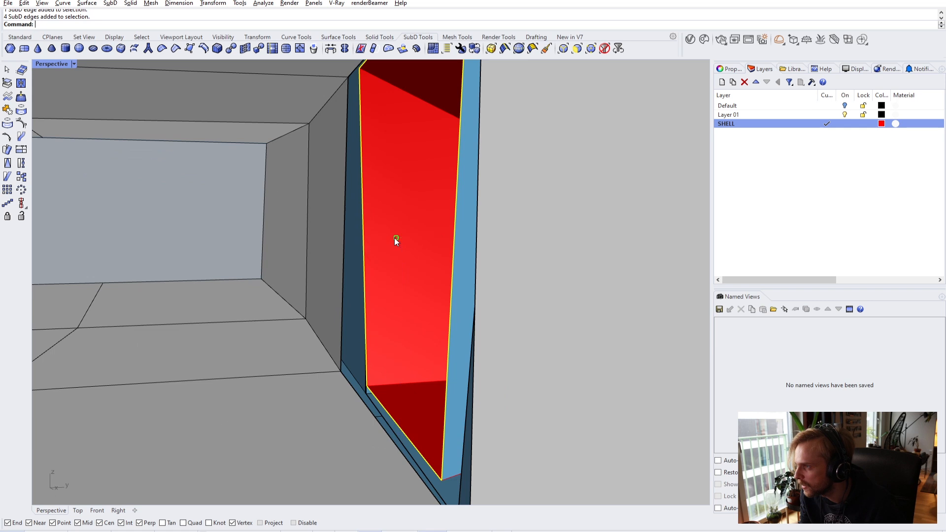
type("0")
key("Return")
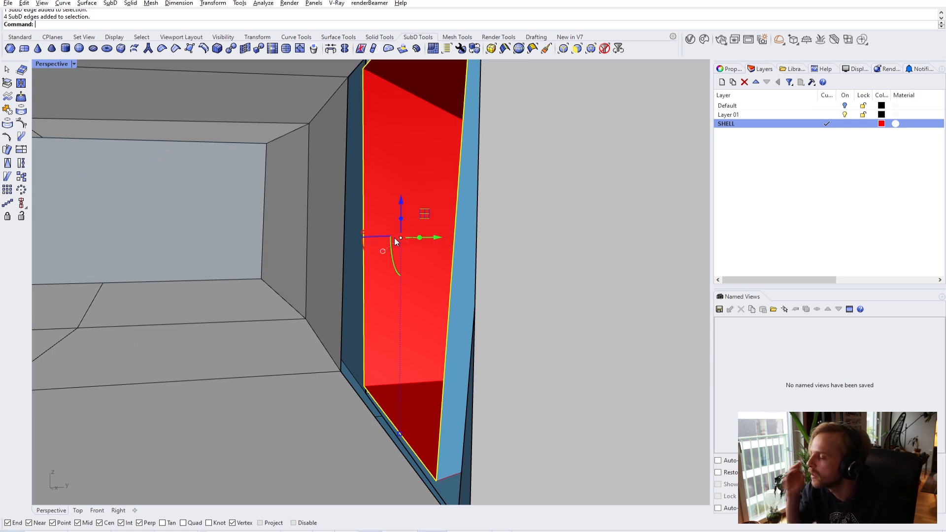
left_click(438, 238)
type("-300")
key("Return")
- Move one red frame edge from its vertex onto a reference point on the shell
right_click_drag(438, 237, 426, 275)
right_click_drag(309, 292, 331, 254)
left_click(325, 236, "ctrl+shift")
type("m")
key("Return")
left_click(323, 234)
right_click_drag(323, 234, 231, 274)
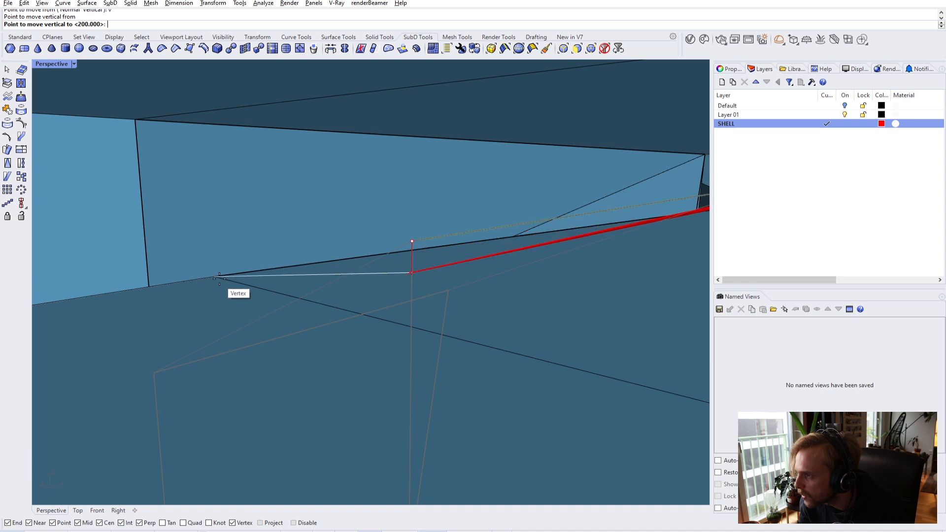
scroll(491, 270, "down", 10)
right_click_drag(491, 270, 611, 248)
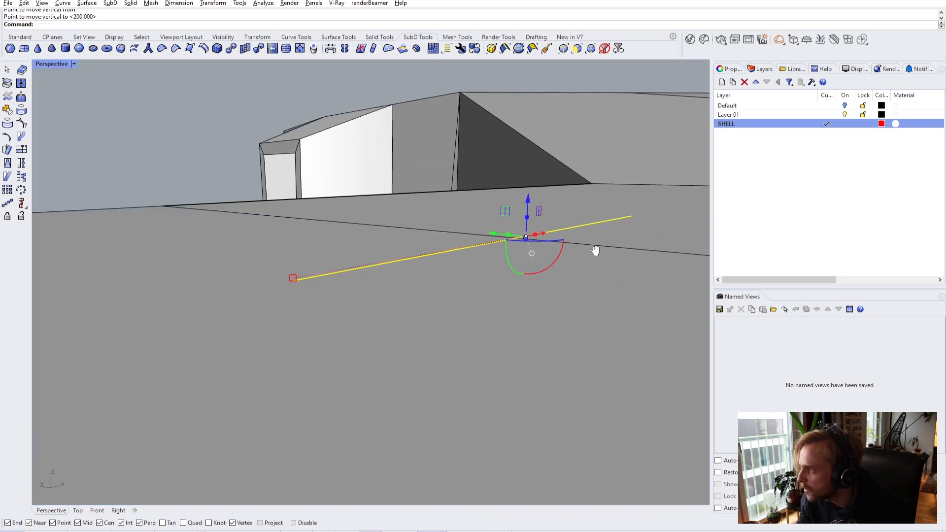
scroll(354, 237, "up", 10)
scroll(449, 227, "up", 1)
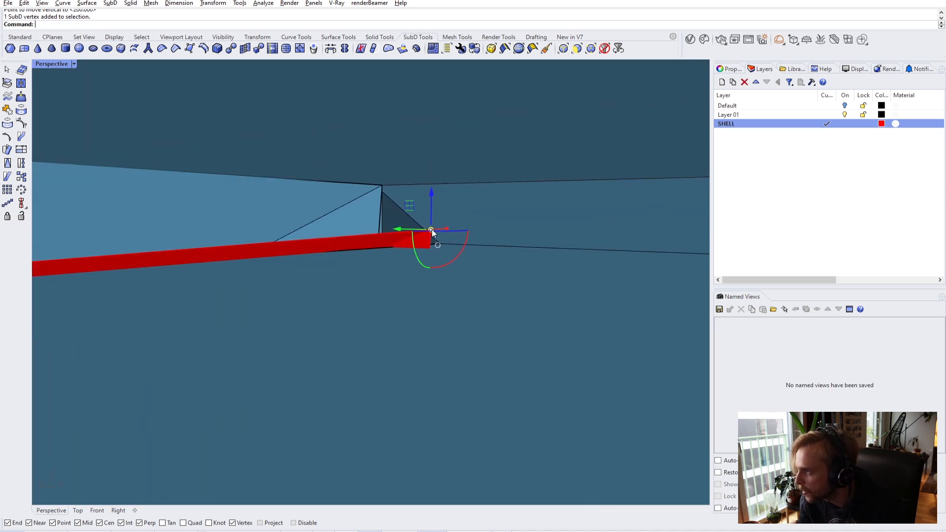
left_click(431, 230)
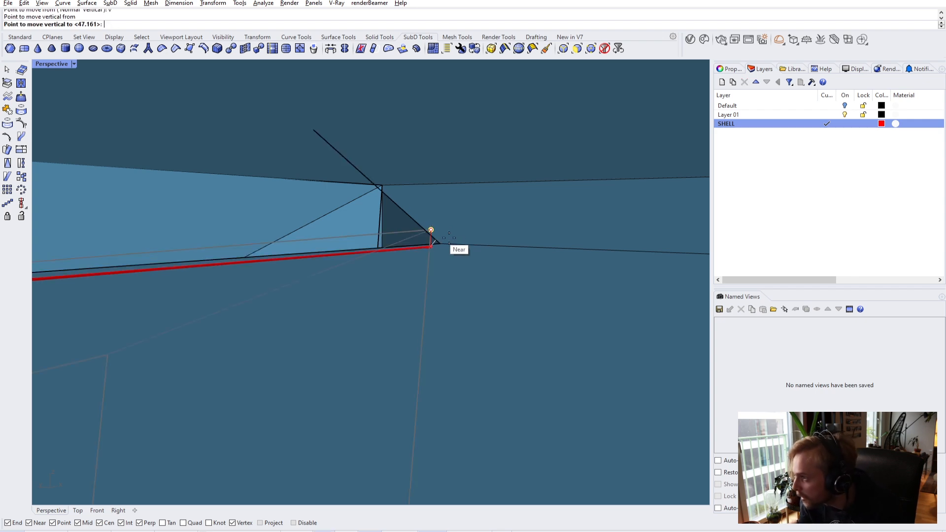
scroll(443, 263, "down", 5)
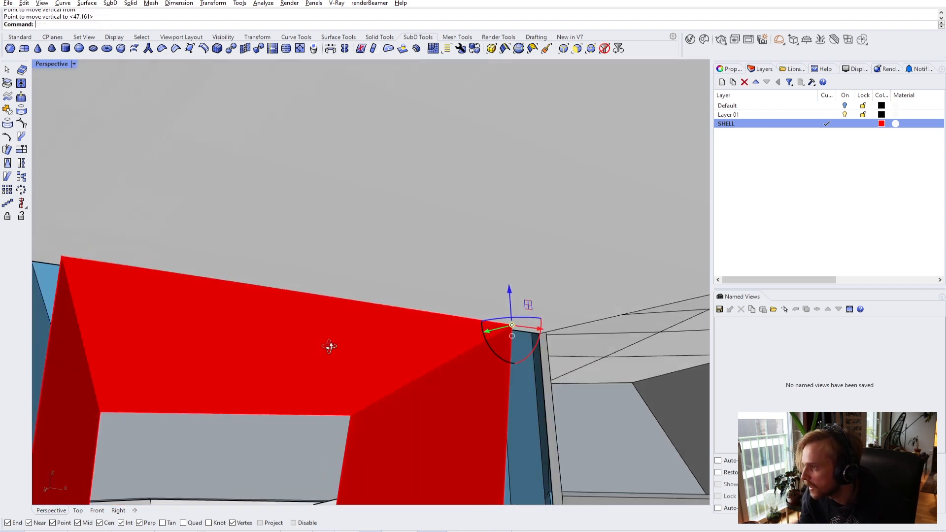
scroll(329, 345, "down", 3)
- Move two red shell vertices vertically to level them
right_click_drag(335, 344, 422, 346)
right_click_drag(357, 412, 386, 353)
scroll(366, 410, "up", 3)
scroll(386, 353, "up", 3)
left_click(199, 397)
key("Return")
type("v")
key("Return")
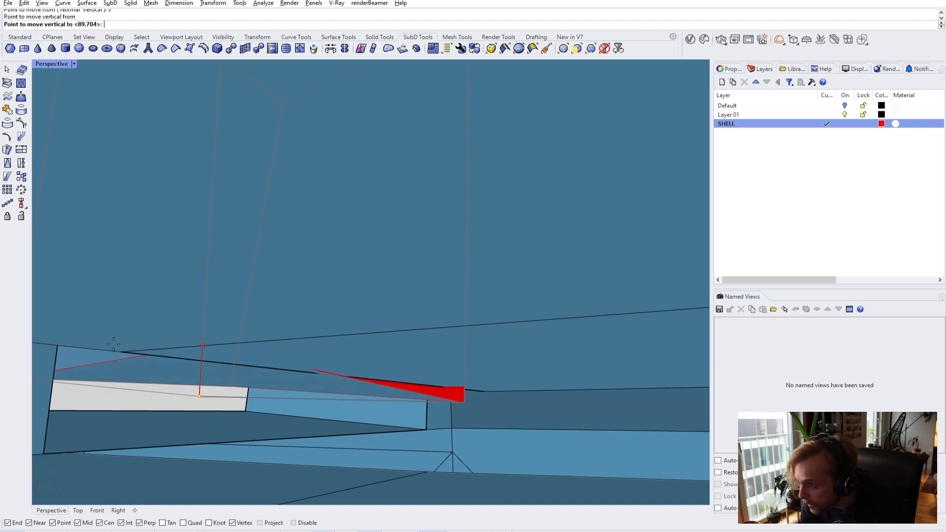
left_click(122, 351)
right_click_drag(290, 369, 369, 342, "shift")
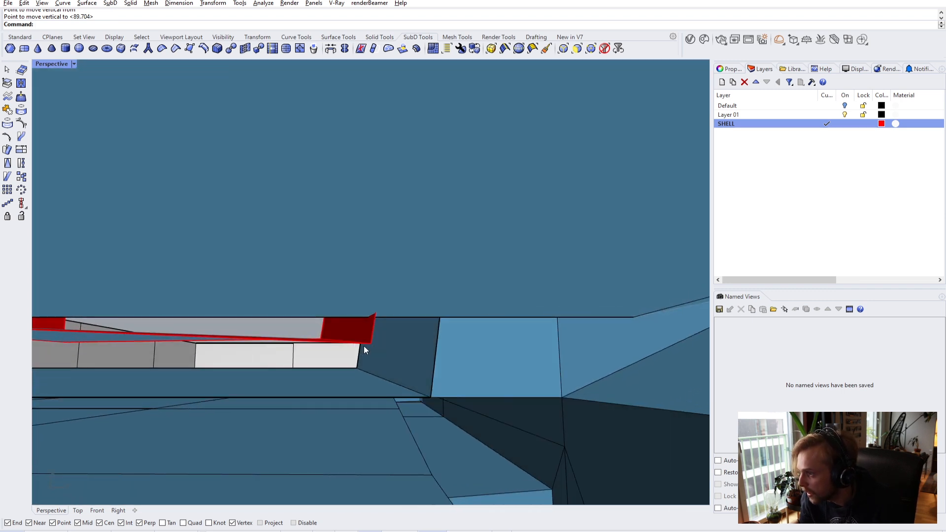
left_click(370, 344, "ctrl+shift")
left_click(371, 343)
left_click(616, 321)
- Stitch the wall and frame corner vertices at their average location, then select the joined SubD
right_click_drag(616, 321, 349, 380)
scroll(232, 374, "up", 2)
scroll(232, 374, "up", 1)
left_click(253, 368, "ctrl+shift")
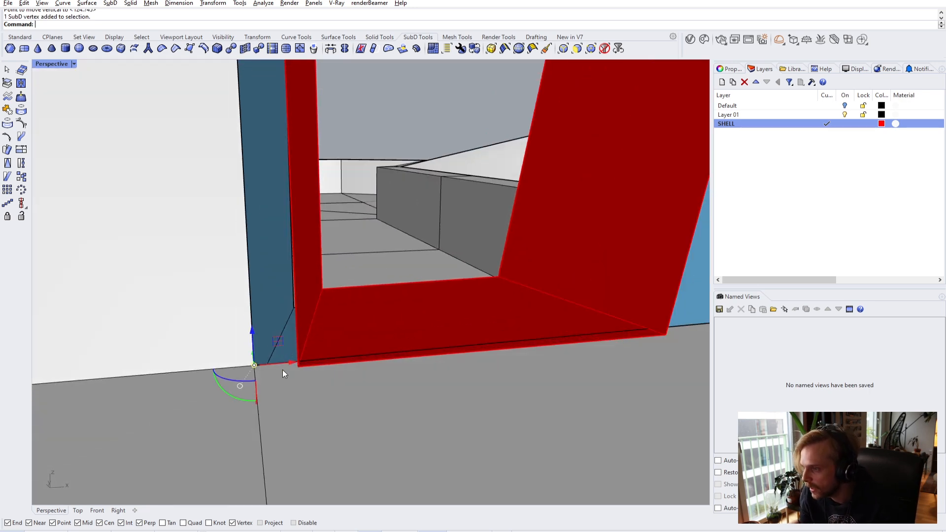
left_click(299, 369)
key("Escape")
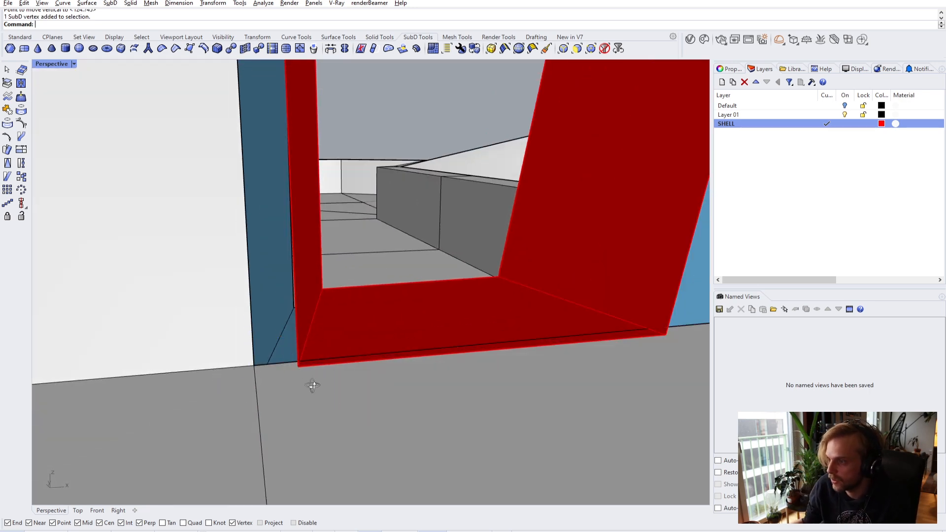
scroll(240, 387, "up", 2)
left_click(201, 345, "ctrl+shift")
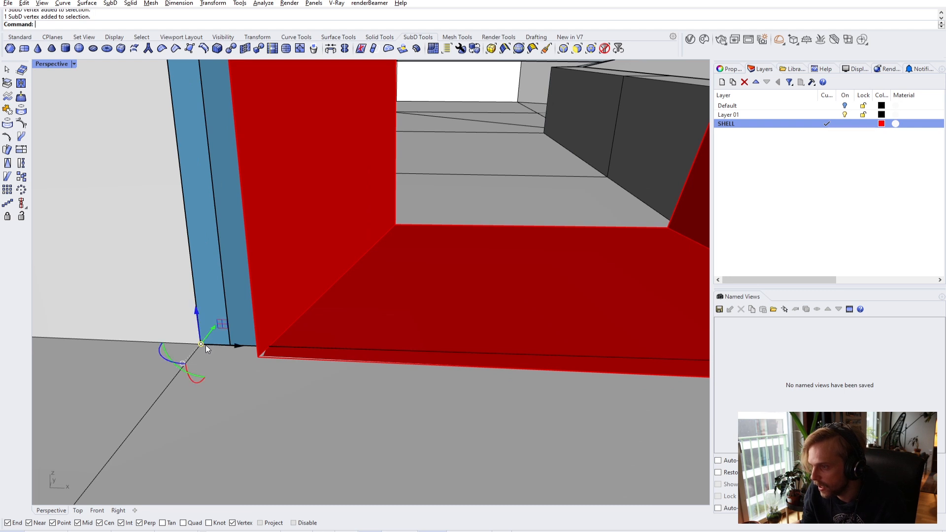
left_click(259, 358, "ctrl+shift")
left_click(296, 391)
type("Stitch")
key("Return")
left_click(258, 356)
left_click(215, 270)
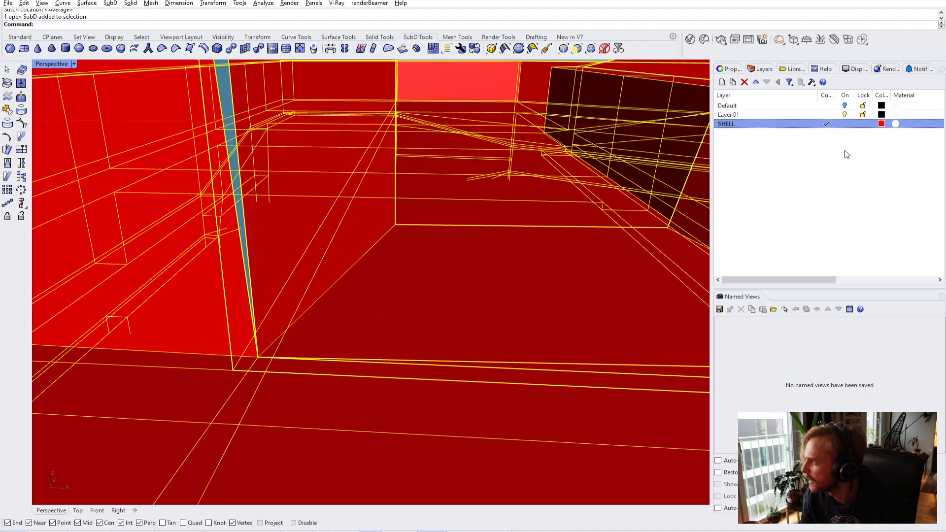
right_click(791, 114)
- Put the joined SubD on Layer 01 and orbit into the room
left_click(844, 273)
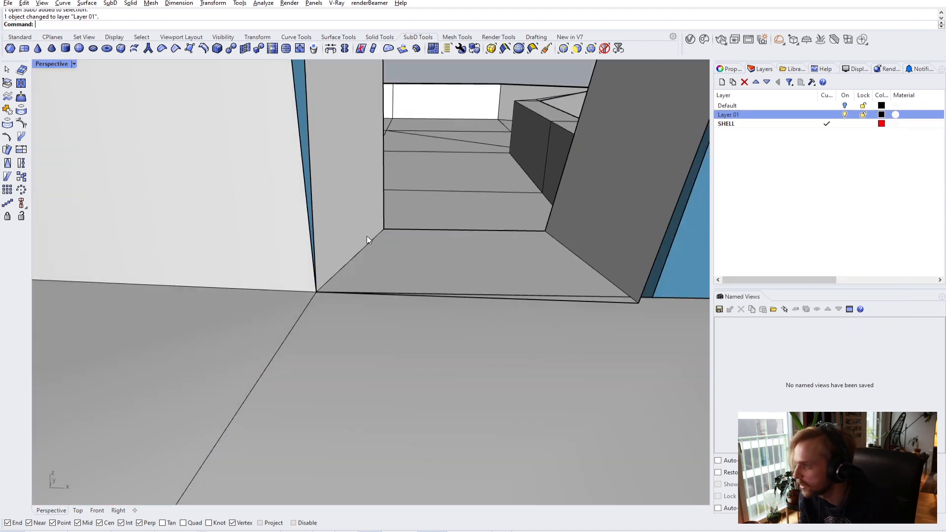
right_click_drag(366, 241, 449, 401)
right_click_drag(451, 329, 365, 375)
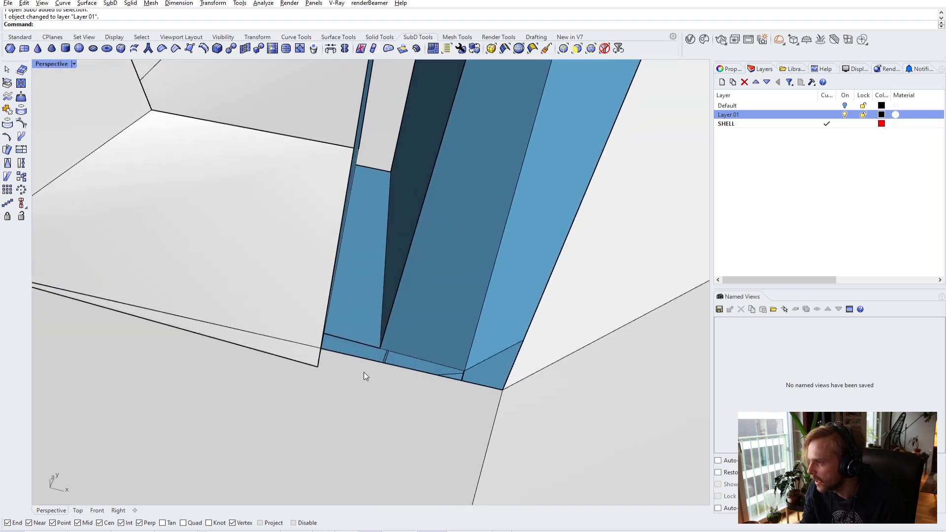
left_click(317, 370, "ctrl+shift")
right_click_drag(451, 383, 481, 193)
- Select the opening's upper corner vertices and stitch them to the wall
scroll(320, 169, "up", 5)
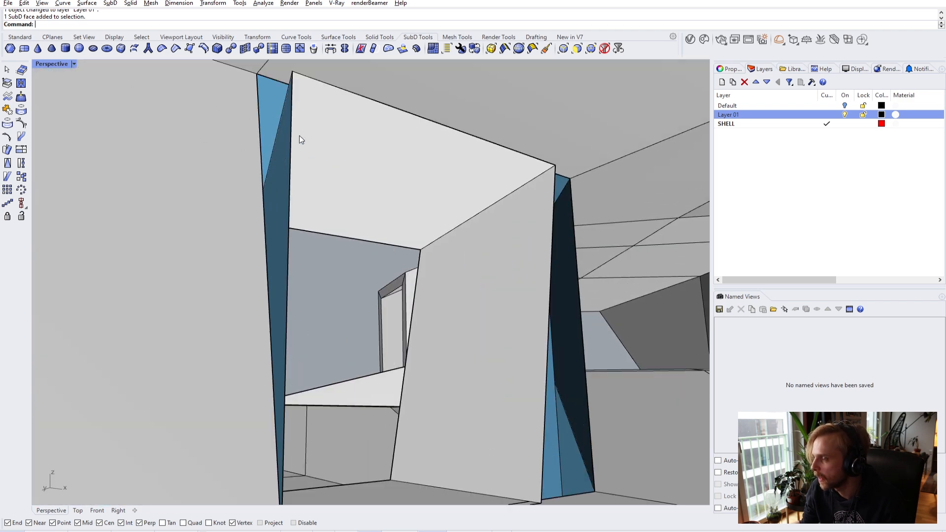
right_click_drag(300, 139, 292, 129)
left_click(262, 116, "ctrl+shift")
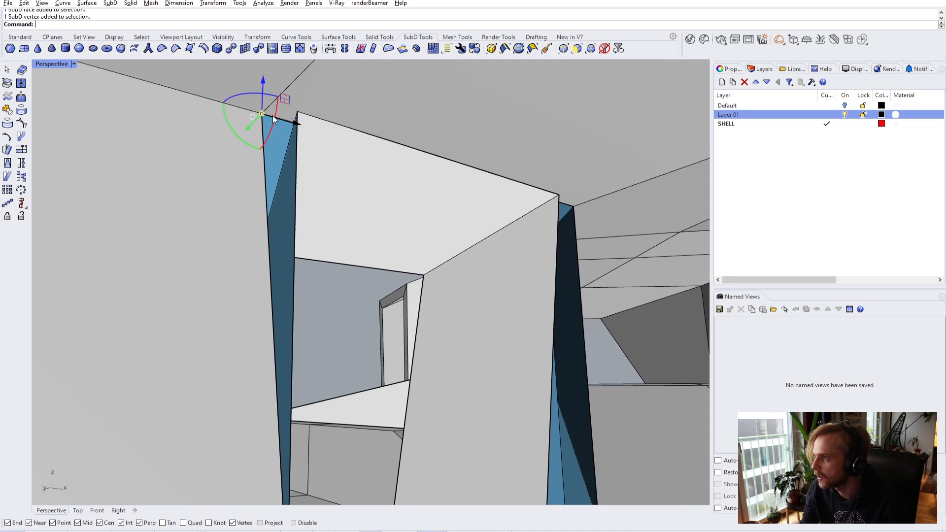
left_click(297, 111, "ctrl+shift")
key("Escape")
key("ctrl+z")
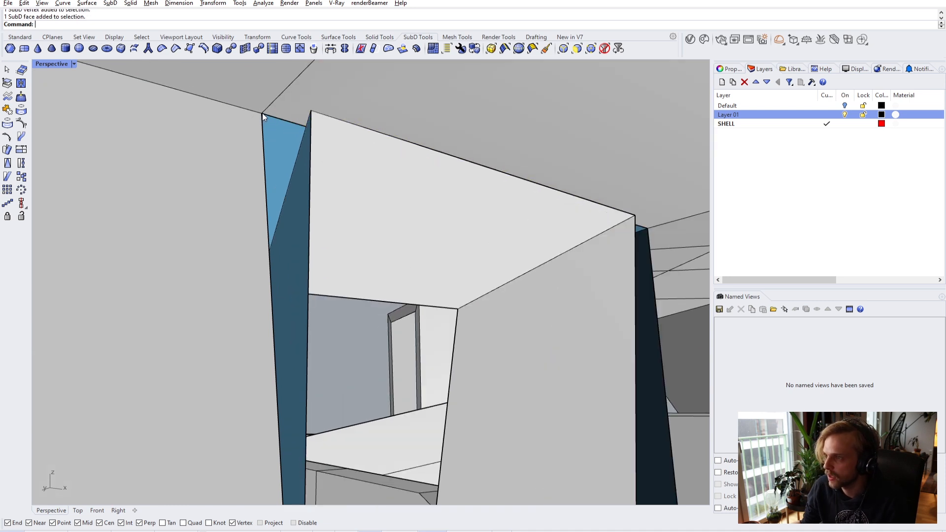
left_click(262, 113, "ctrl+shift")
left_click(312, 113, "ctrl+shift")
key("Escape")
left_click(262, 113, "ctrl+shift")
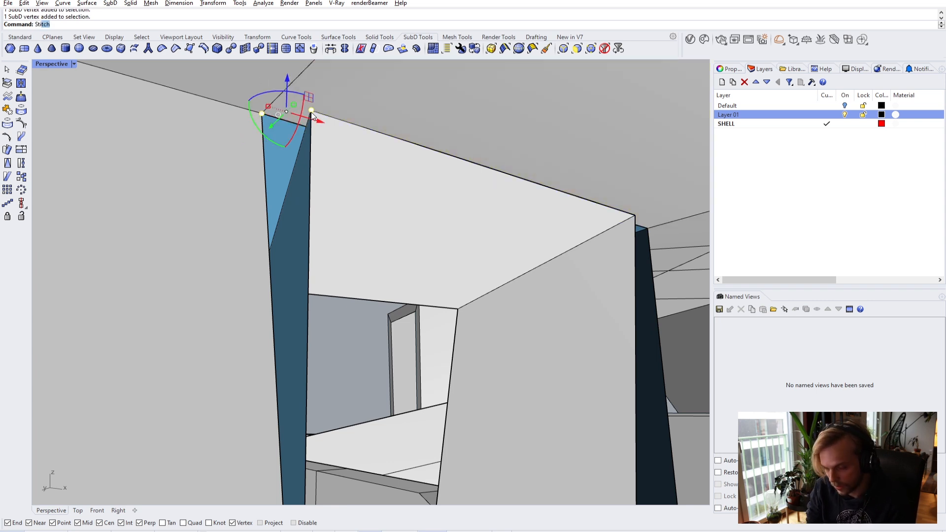
key("Return")
- Orbit around the opening to inspect the stitched corner and the reveal's angled faces
scroll(312, 110, "up", 3)
right_click_drag(311, 111, 419, 157)
right_click_drag(380, 235, 461, 276)
scroll(463, 278, "down", 3)
right_click_drag(480, 190, 424, 160)
scroll(471, 200, "up", 3)
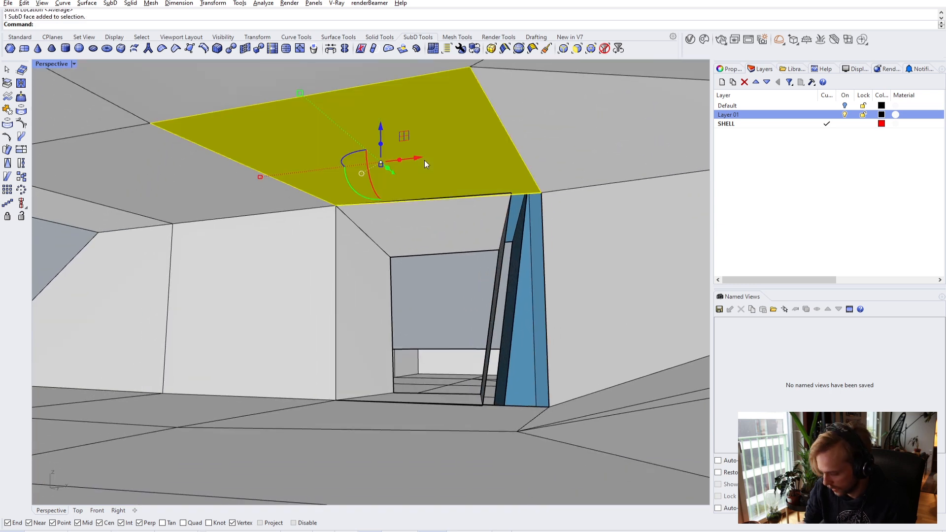
- Delete the ceiling and floor faces around the opening
key("Delete")
scroll(480, 227, "up", 5)
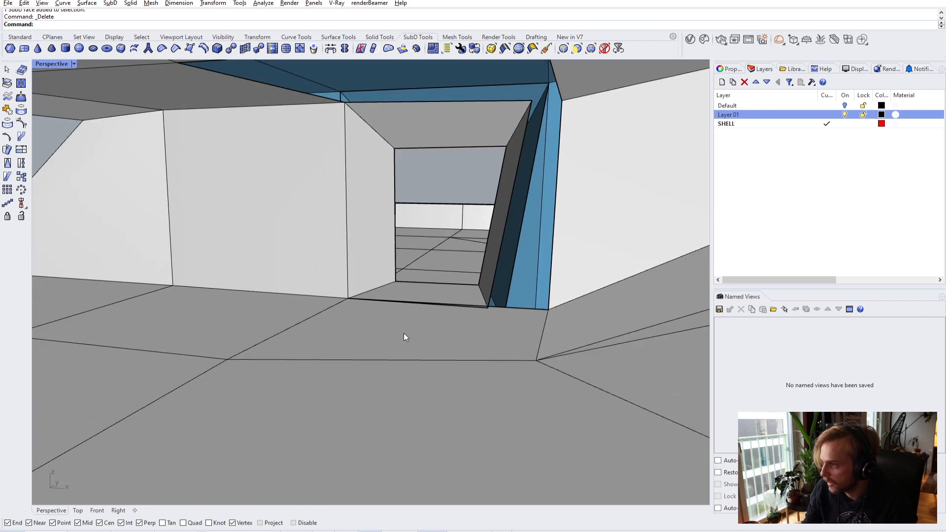
left_click(404, 342, "ctrl+shift")
key("Delete")
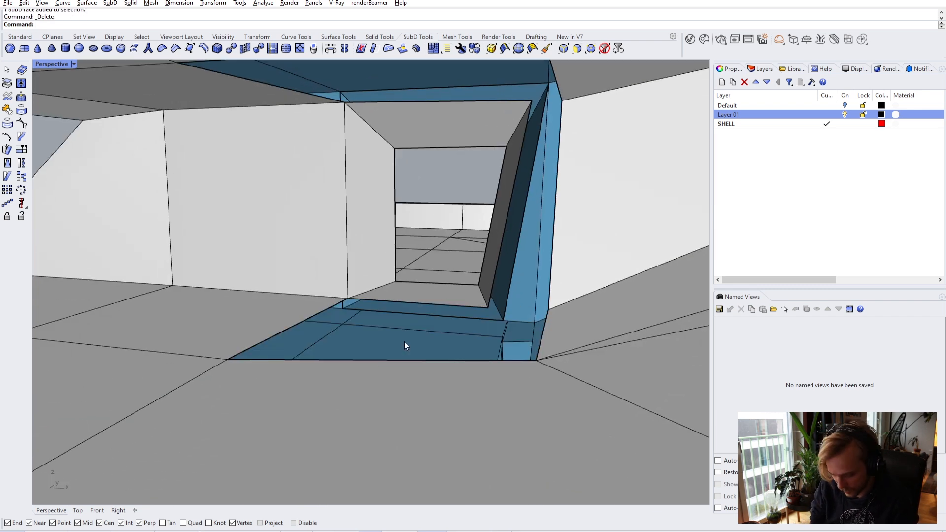
- Bridge the frame's floor edge to the shell's floor edge with Bridge
type("Bridge")
key("Return")
left_click(428, 305)
left_click(445, 361)
key("Return")
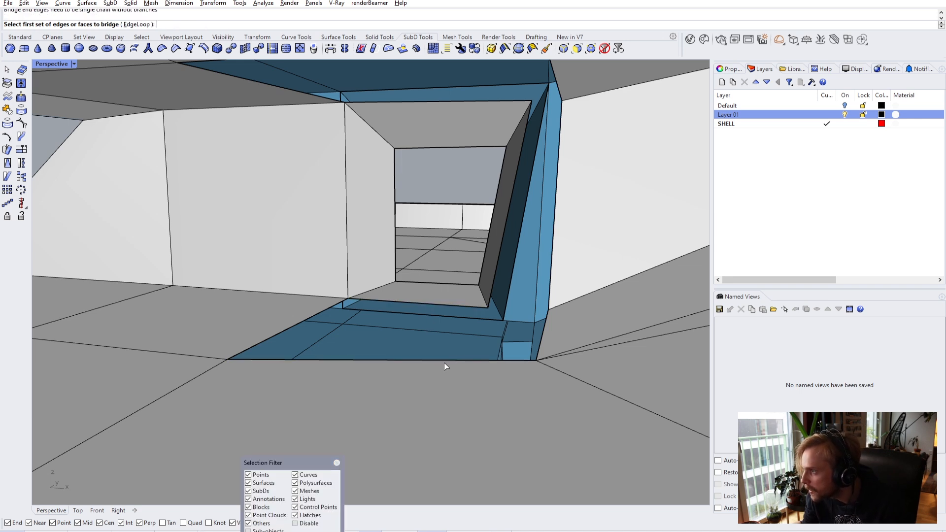
key("Escape")
key("Return")
left_click(401, 301)
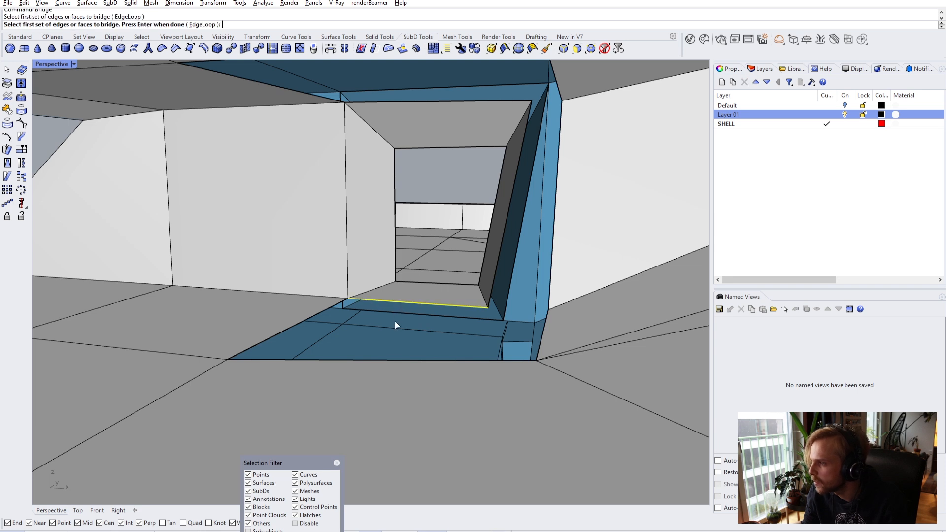
left_click(396, 360)
key("Return")
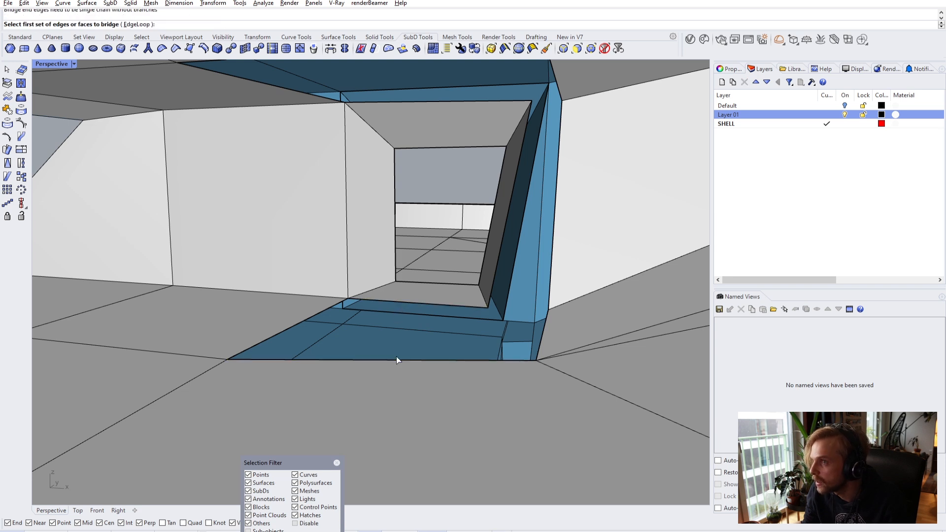
left_click(410, 300)
key("Return")
left_click(400, 359)
key("Return")
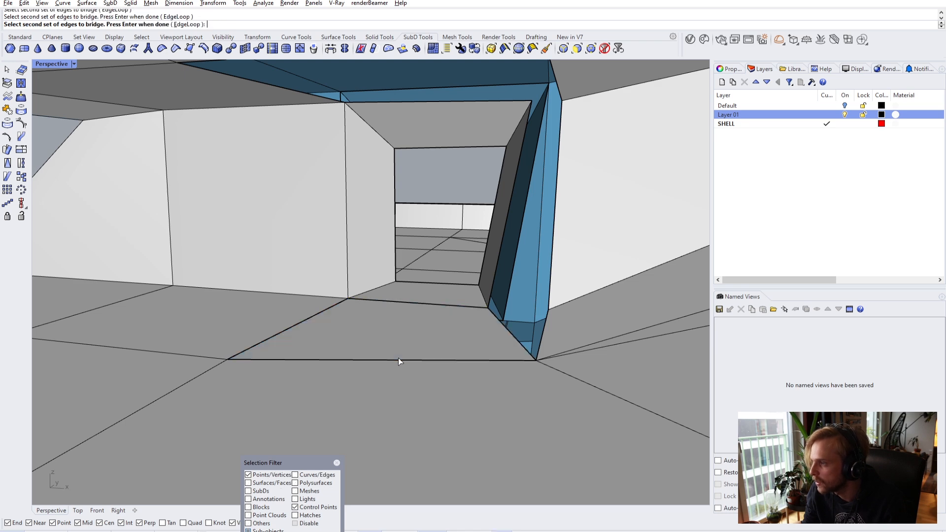
left_click(508, 243)
- Bridge the frame's ceiling edge to the matching ceiling edge of the shell
scroll(493, 242, "down", 3)
right_click_drag(494, 242, 456, 300)
scroll(466, 288, "up", 5)
key("Return")
left_click(456, 298)
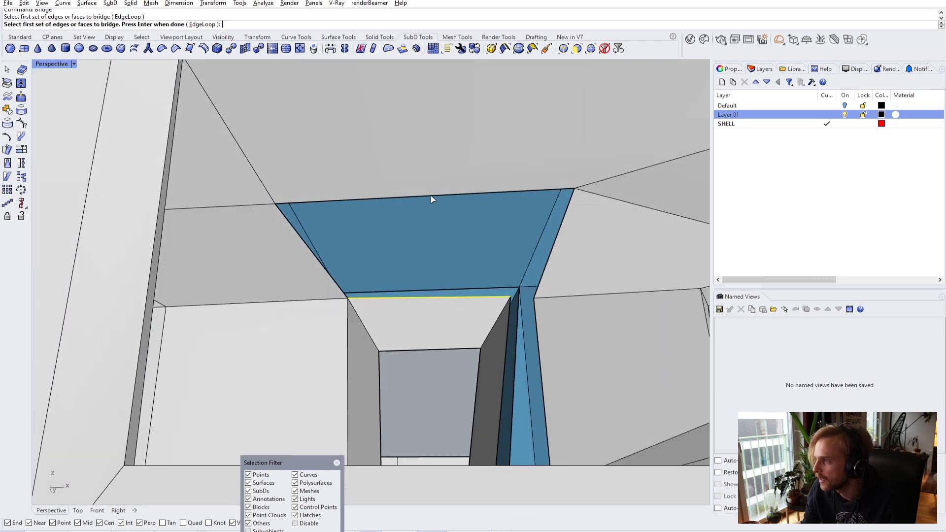
left_click(428, 197)
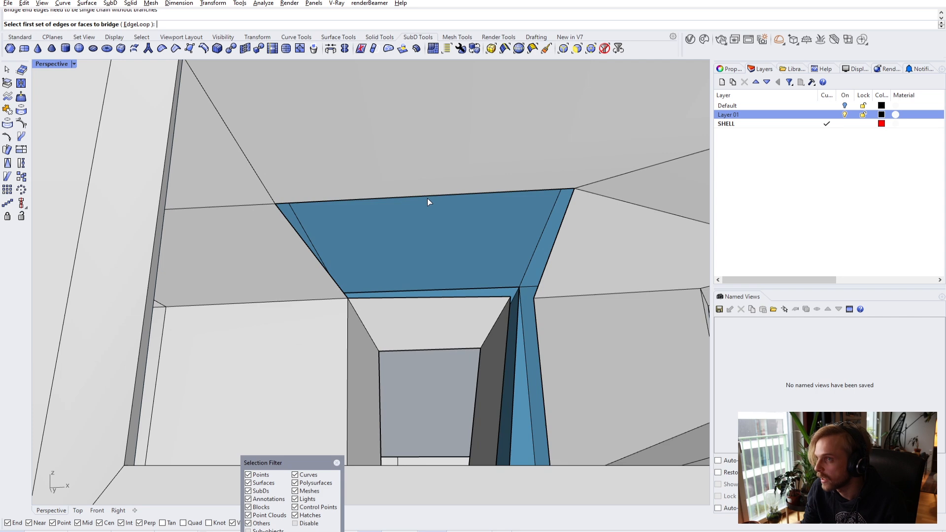
left_click(428, 199)
key("Return")
left_click(457, 298)
key("Return")
left_click(507, 244)
- Bridge the vertical frame edge to the adjacent wall edge beside the opening
right_click_drag(538, 283, 433, 307)
key("Return")
left_click(433, 306)
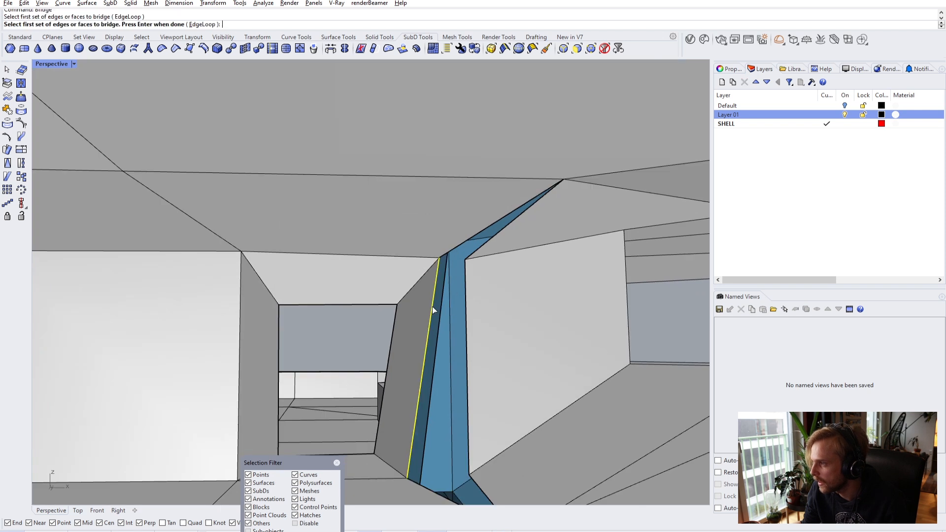
left_click(469, 308)
key("Return")
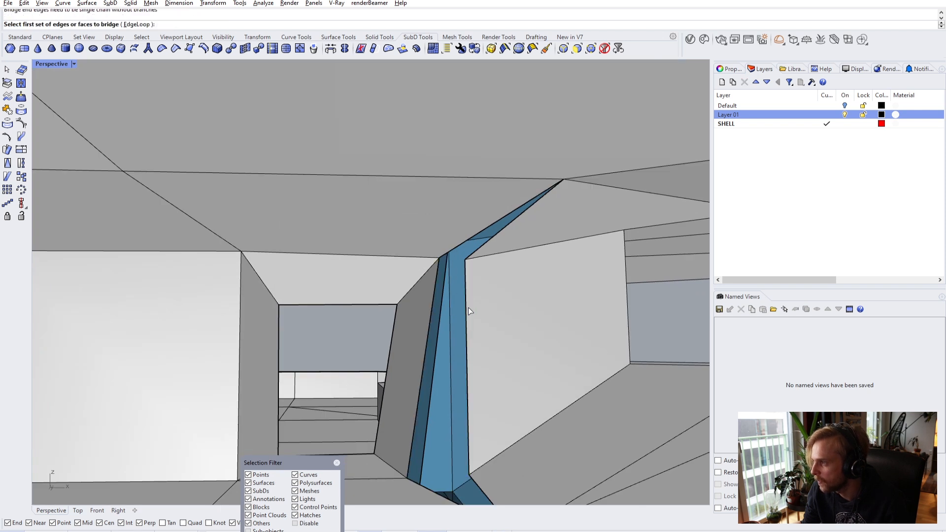
left_click(466, 308)
key("Return")
left_click(432, 306)
key("Return")
left_click(507, 246)
- Inspect the new strips and the gap under the pillar, then start the SubD Face tool
right_click_drag(513, 286, 557, 378)
right_click_drag(365, 342, 431, 386)
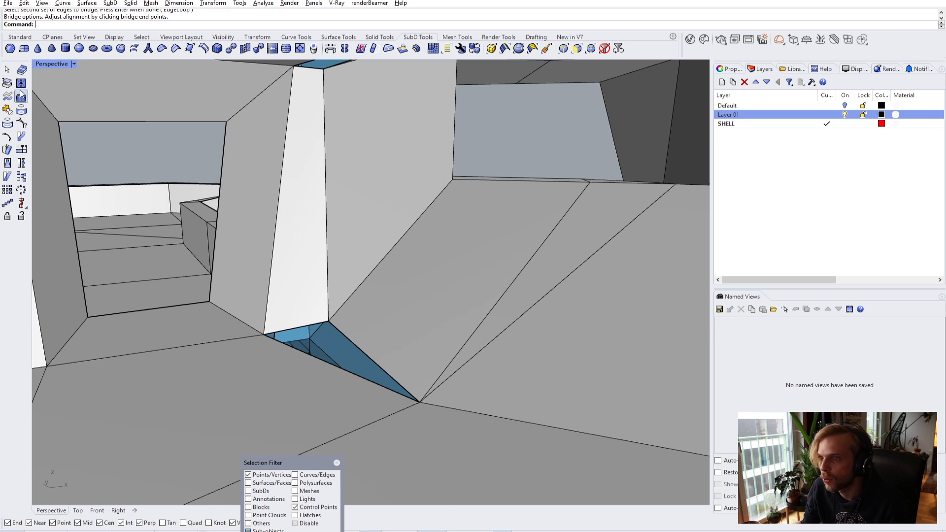
left_click(17, 38)
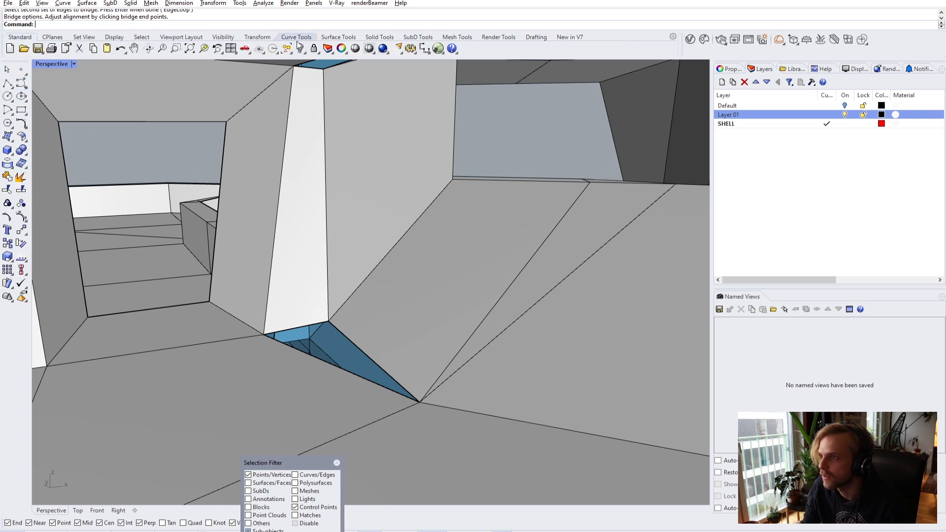
left_click(418, 37)
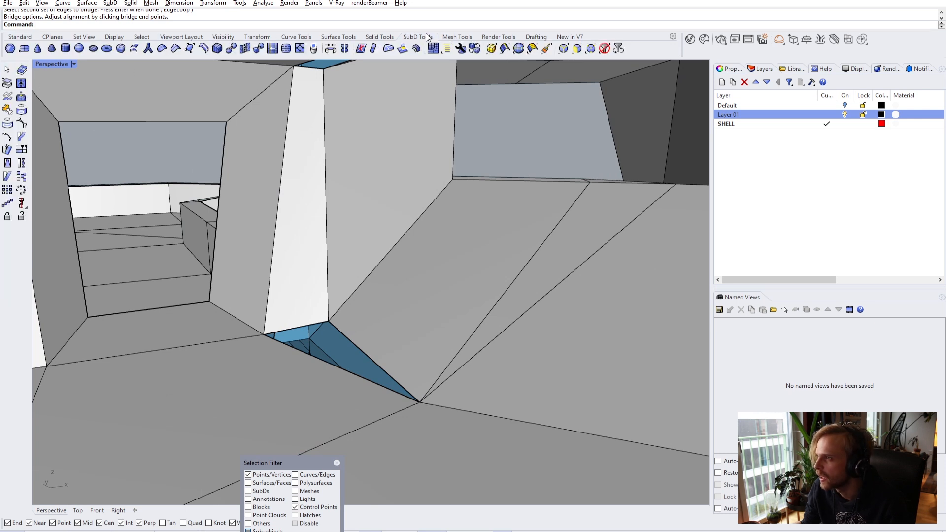
left_click(191, 49)
- Create a triangular SubD face filling the floor gap from three snapped corners
left_click(419, 402)
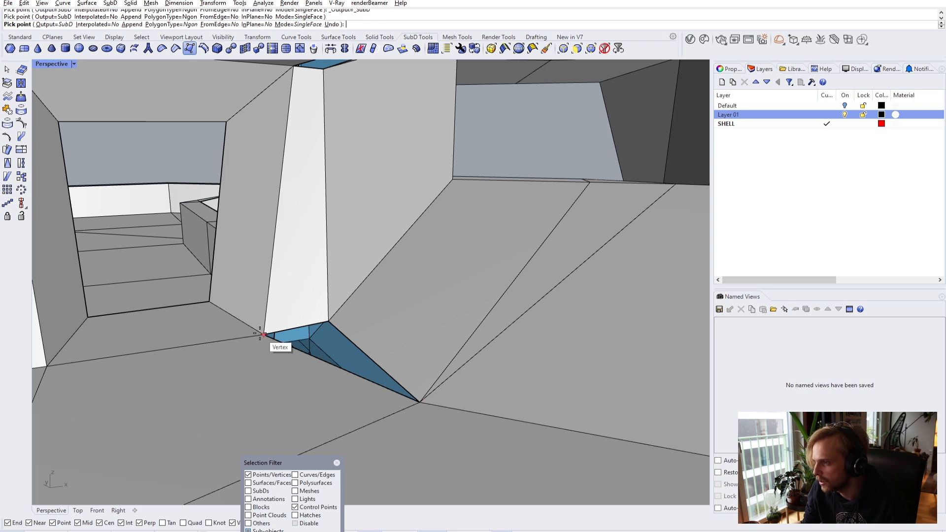
left_click(265, 333)
left_click(326, 323)
key("Return")
right_click_drag(336, 267, 353, 240)
- Create a second triangular SubD face filling the ceiling gap
key("Return")
left_click(339, 203)
scroll(344, 203, "down", 4)
left_click(468, 128)
left_click(360, 211)
key("Return")
right_click_drag(360, 211, 365, 234)
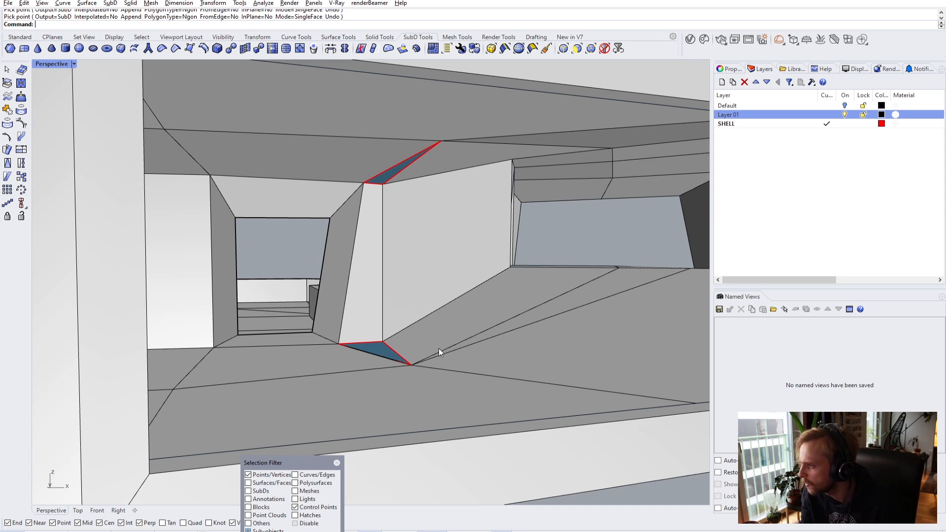
- Join the new triangle faces with the main shell into one SubD
scroll(439, 348, "up", 4)
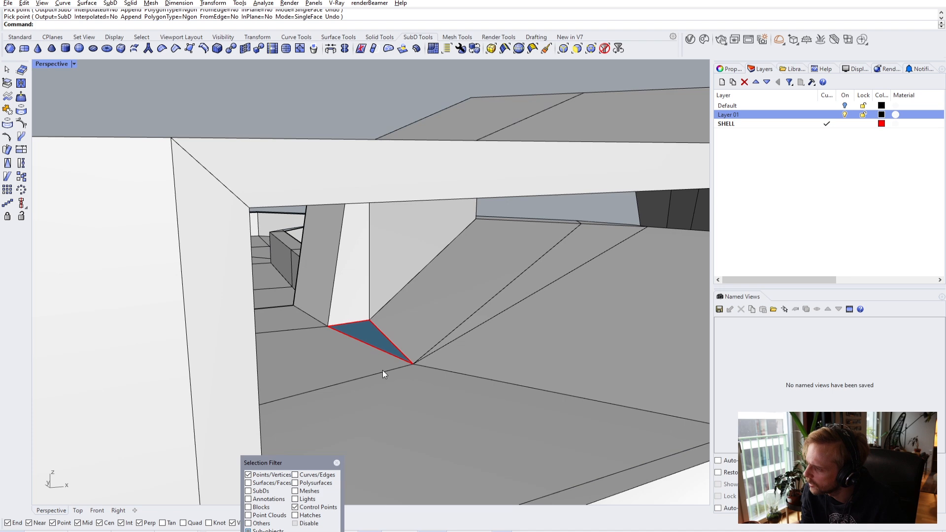
right_click_drag(433, 345, 392, 342)
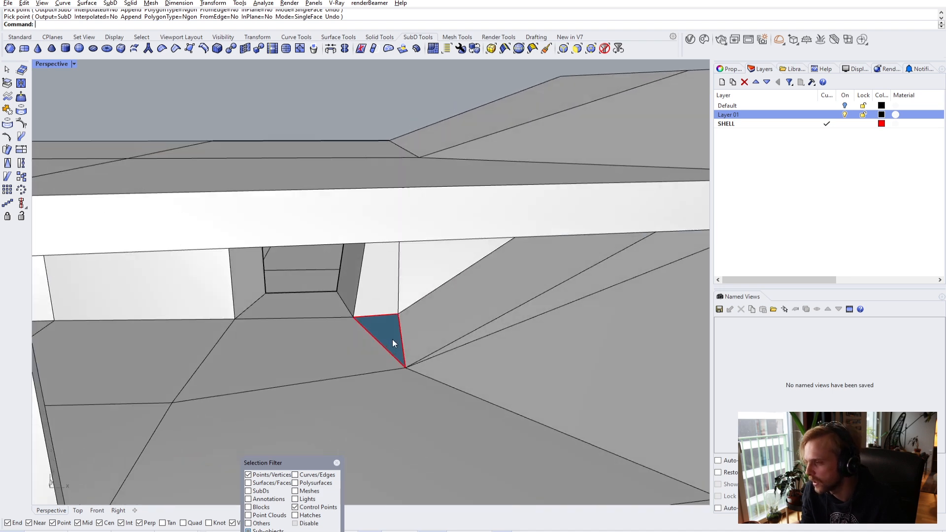
scroll(389, 336, "up", 2)
right_click_drag(322, 353, 330, 338)
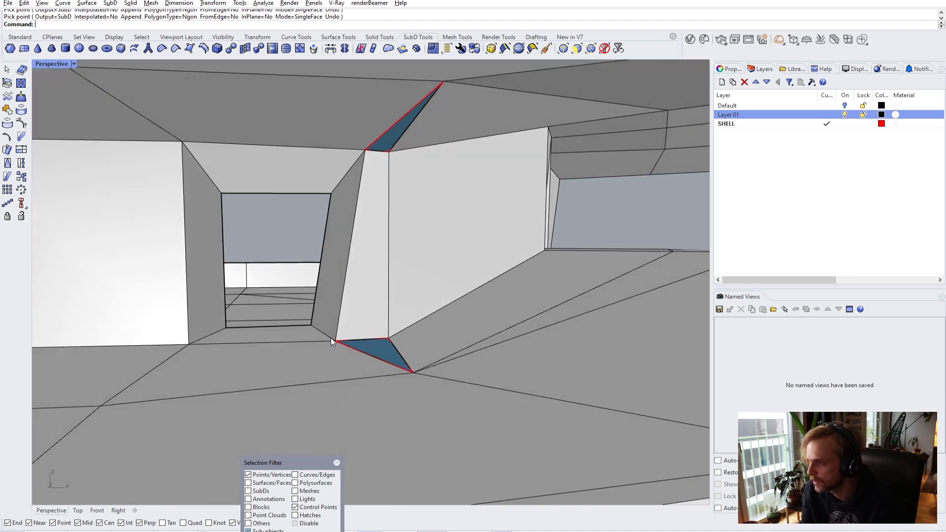
left_click(337, 462)
left_click(372, 345)
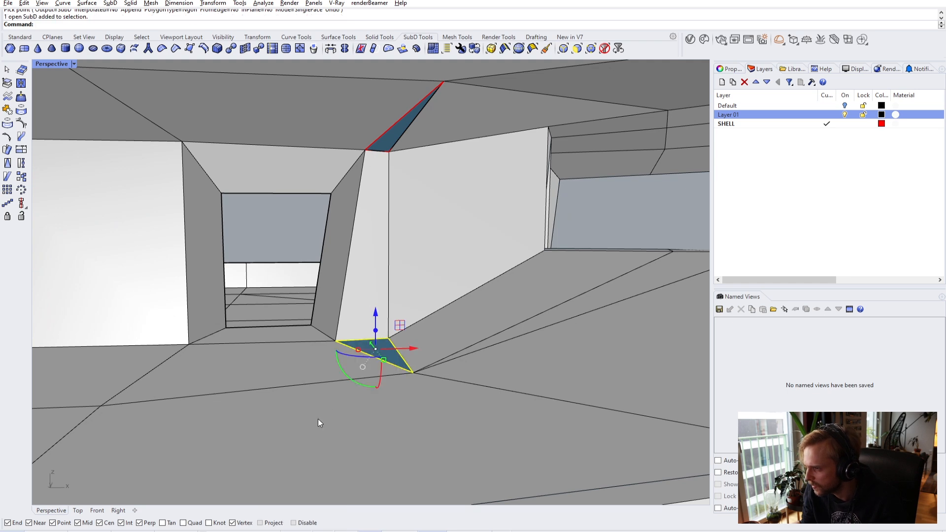
left_click(383, 220)
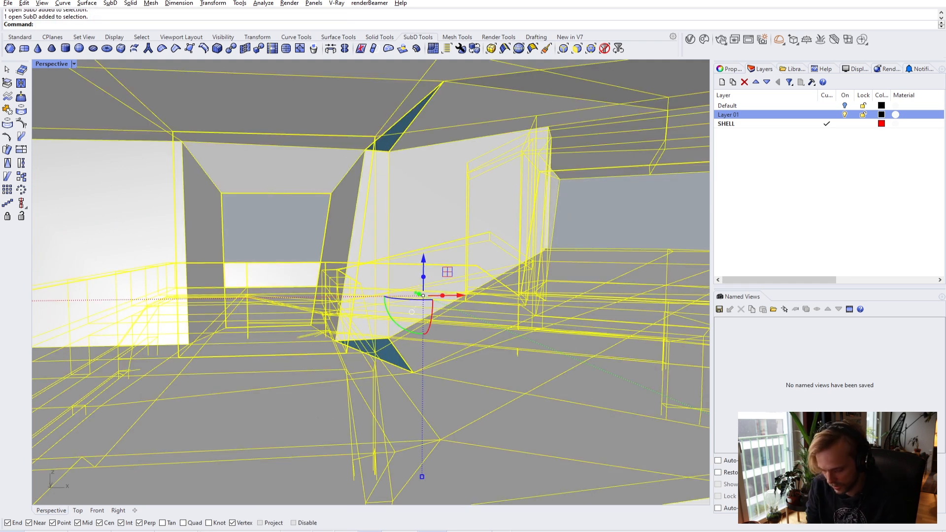
key("Return")
key("Return")
key("Escape")
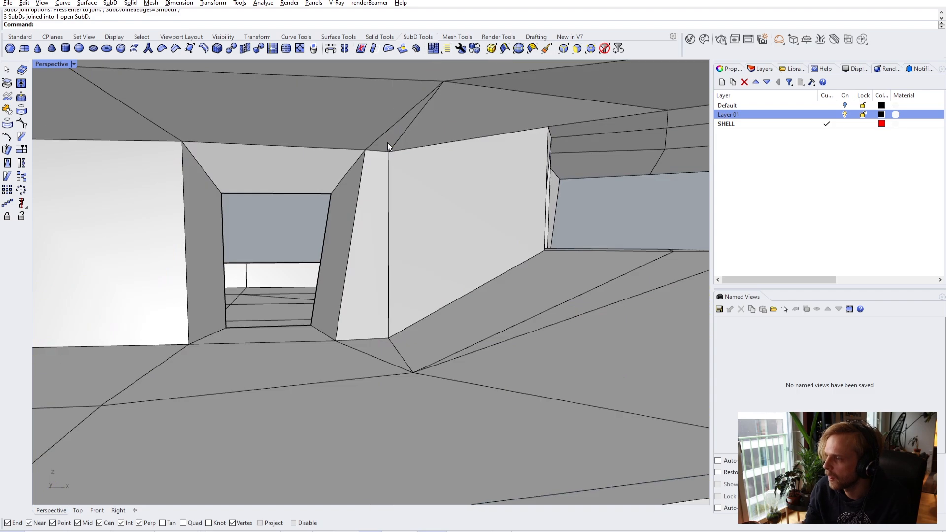
- Preview the joined shell in smooth SubD display and orbit to inspect it
scroll(397, 228, "down", 3)
key("Tab")
right_click_drag(395, 229, 444, 375)
- Return the shell to flat display and set the Perspective view to Wireframe
key("Tab")
key("Tab")
key("Tab")
left_click(51, 63)
left_click(61, 99)
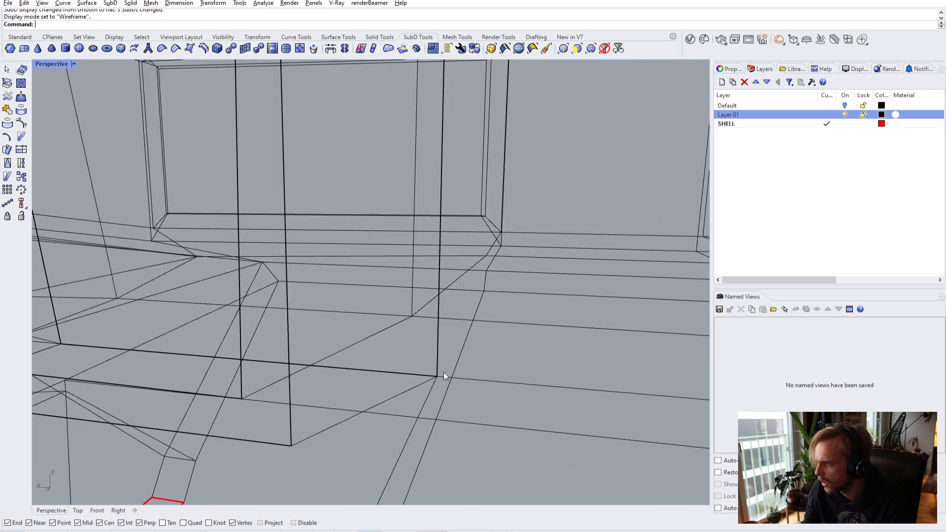
- Stitch the two coincident corner vertices into one
left_click(172, 353)
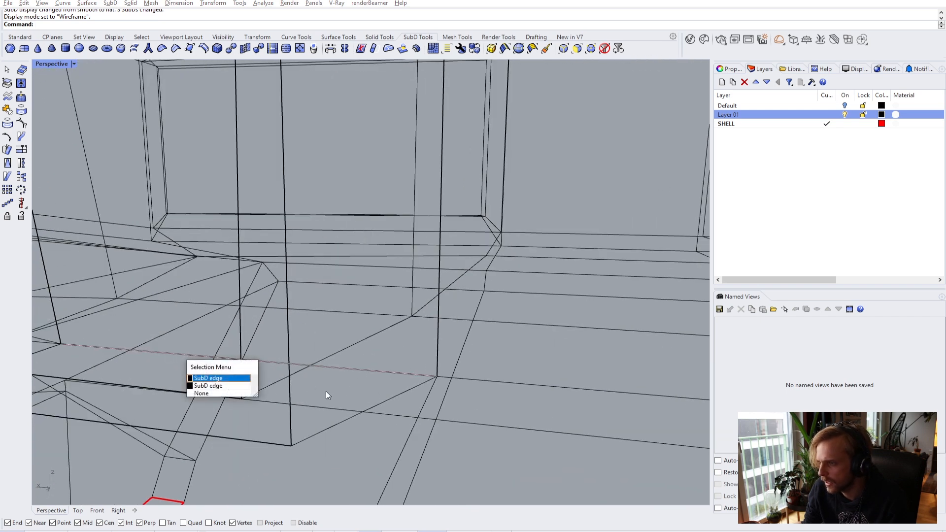
left_click(425, 359)
left_click_drag(452, 388, 453, 388)
type("Stitch")
key("Return")
key("Return")
- Select the next corner's vertices and briefly preview the smooth SubD shell
right_click_drag(462, 389, 338, 425)
left_click_drag(400, 450, 400, 449)
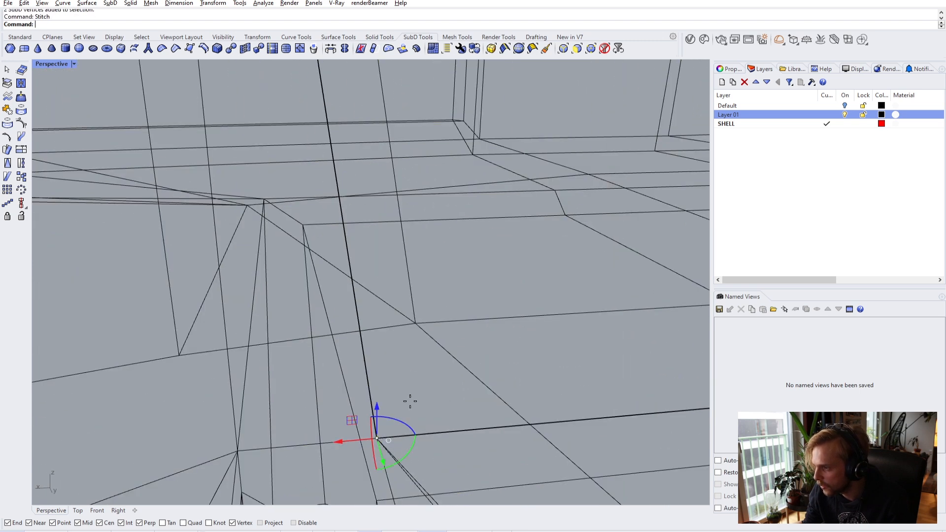
scroll(417, 394, "up", 3)
key("Tab")
right_click_drag(425, 394, 516, 395)
key("Tab")
- Stitch the coincident vertices at the box corner and left corner at their average position
right_click_drag(549, 350, 544, 350, "shift")
scroll(531, 265, "up", 3)
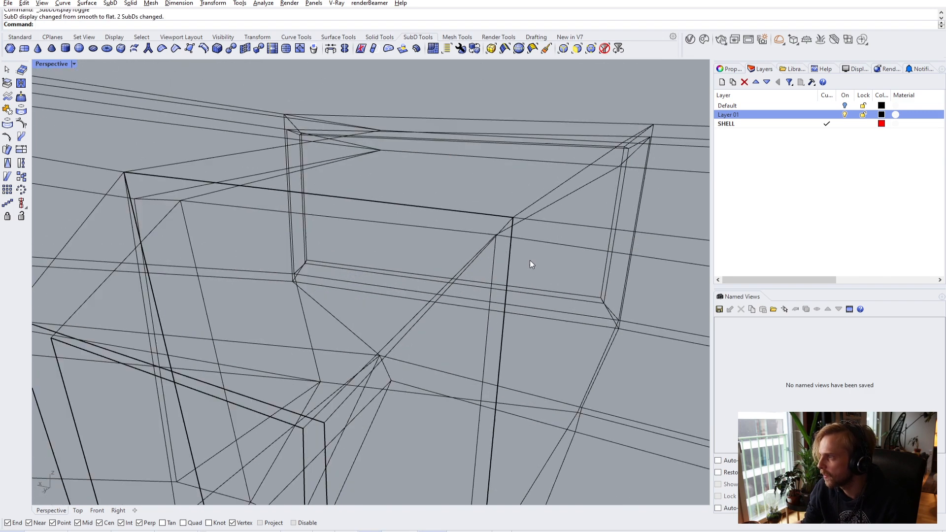
left_click_drag(521, 230, 522, 230)
key("Escape")
left_click(201, 177)
key("Escape")
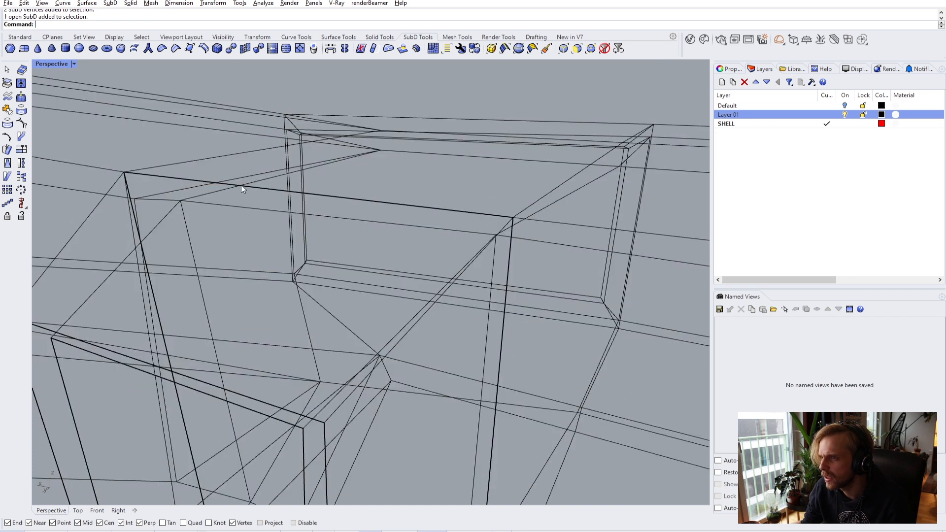
left_click_drag(507, 209, 519, 222)
type("stitch")
key("Return")
key("Return")
key("Escape")
left_click_drag(99, 149, 133, 183)
key("Return")
key("Return")
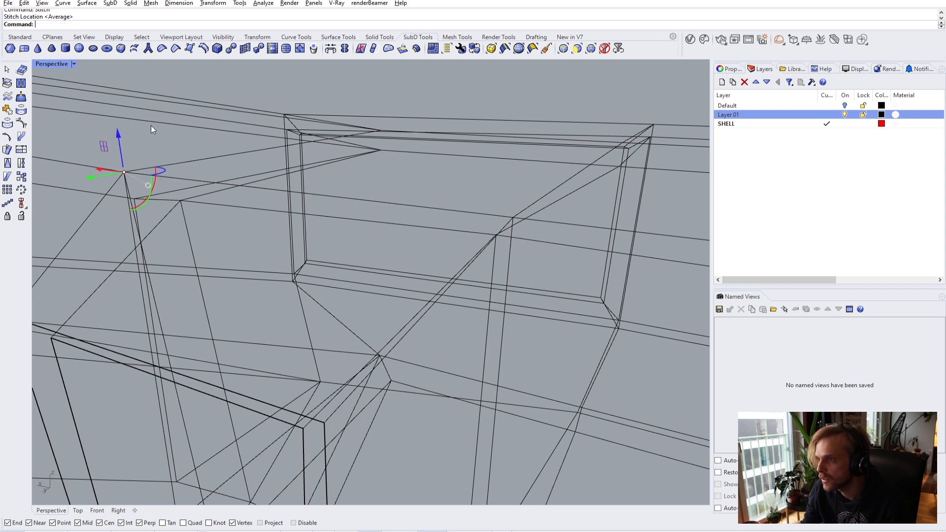
- Switch the Perspective view back to Shaded and toggle smooth SubD display
right_click_drag(151, 126, 160, 176)
left_click(55, 64)
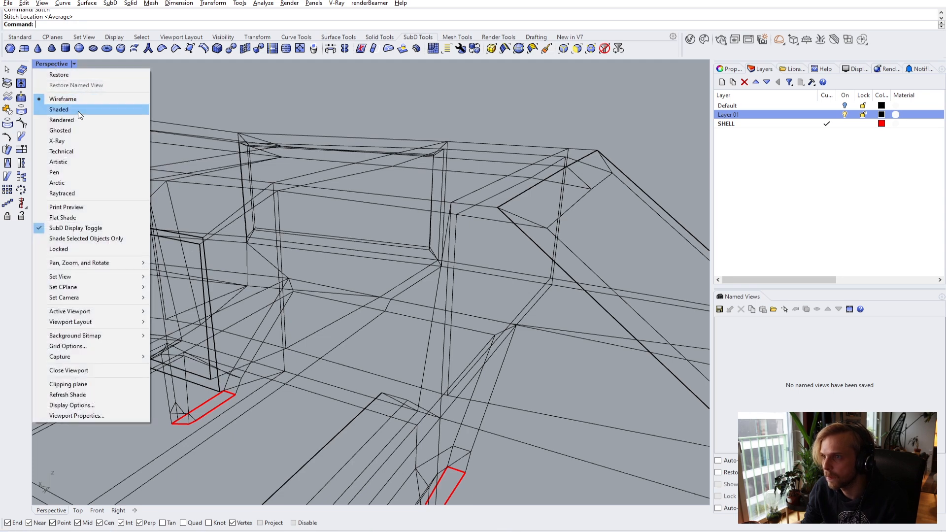
left_click(59, 109)
mouse_move(183, 220)
right_mouse_down()
mouse_move(327, 225)
mouse_move(344, 248)
mouse_move(238, 231)
mouse_move(169, 239)
mouse_move(361, 256)
mouse_move(416, 247)
mouse_move(476, 373)
mouse_move(422, 279)
mouse_move(335, 281)
mouse_move(309, 218)
right_mouse_up()
key("Tab")
key("Tab")
- Duplicate the blue frame's outer edge loop as one joined curve and offset it inside the frame
double_click(263, 199, "ctrl+shift")
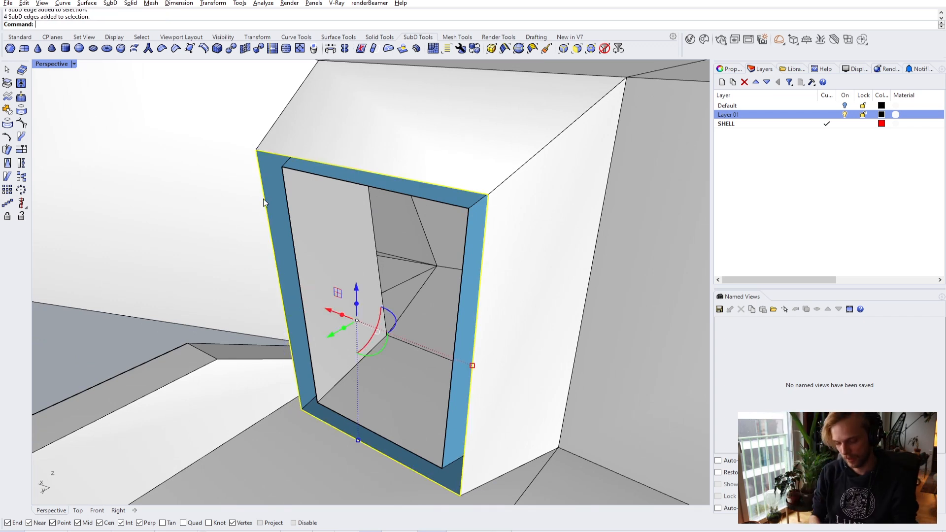
key("Return")
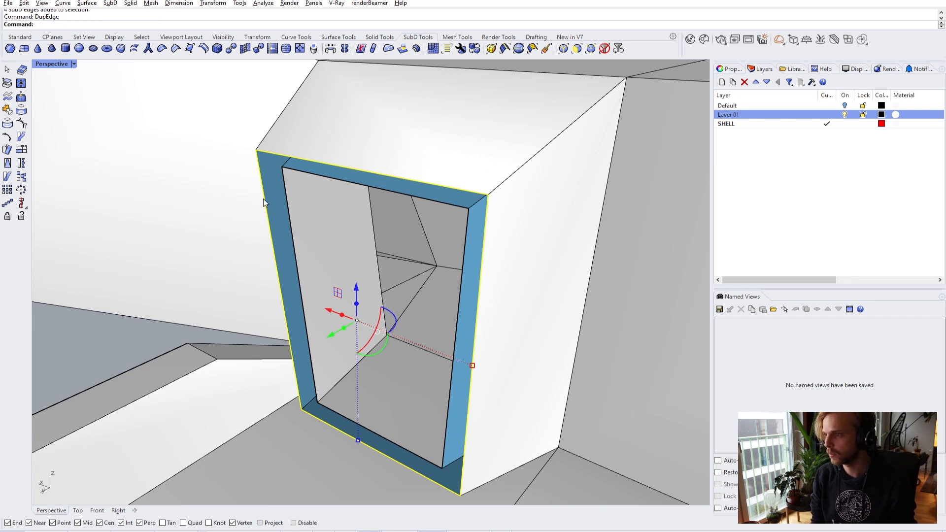
key("Return")
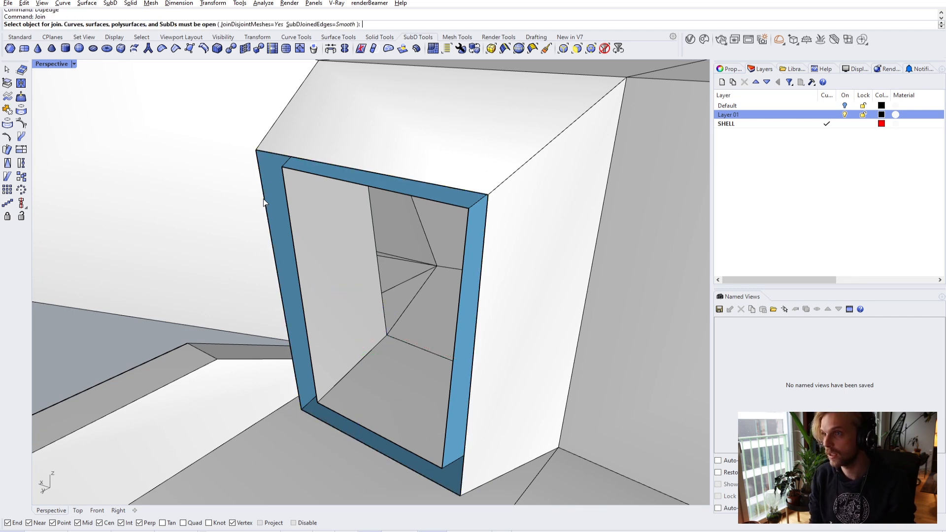
type("O")
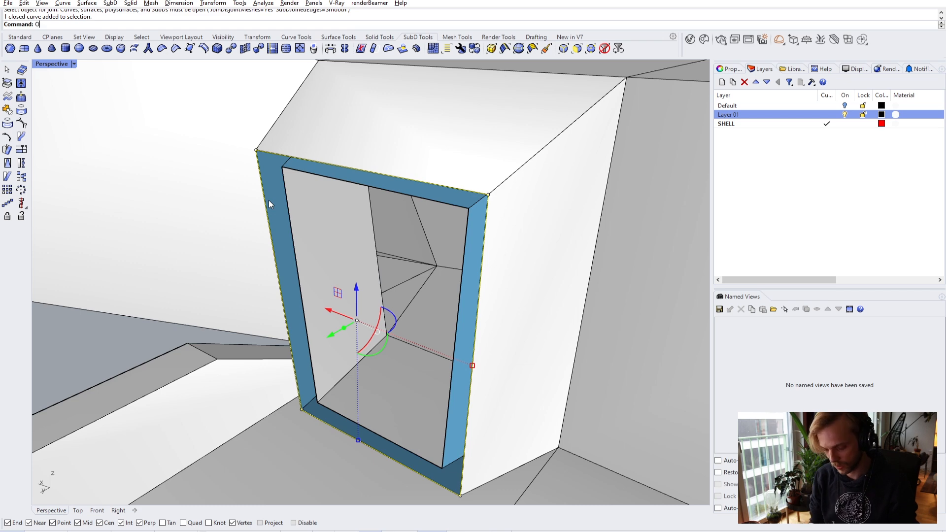
type("ffset")
key("Return")
left_click(271, 201)
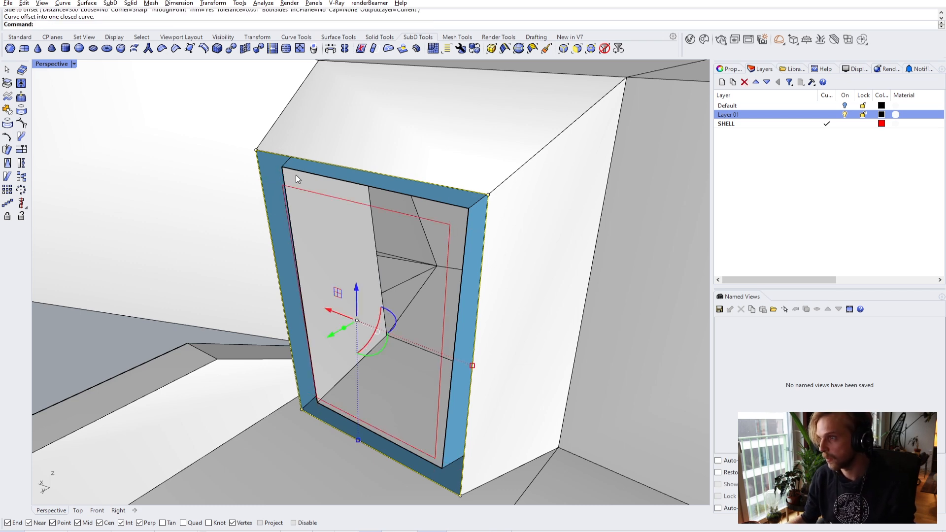
- From a front-on view, move the offset curve to a new position
scroll(294, 171, "up", 3)
scroll(310, 160, "down", 5)
right_click_drag(318, 152, 310, 184)
scroll(303, 139, "up", 2)
left_click(308, 163)
type("M")
key("Return")
left_click(302, 162)
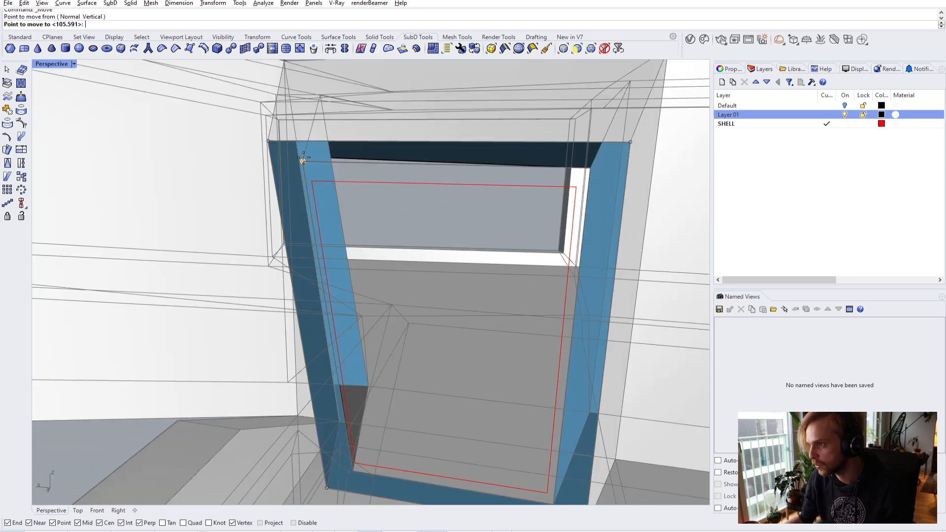
left_click(313, 182)
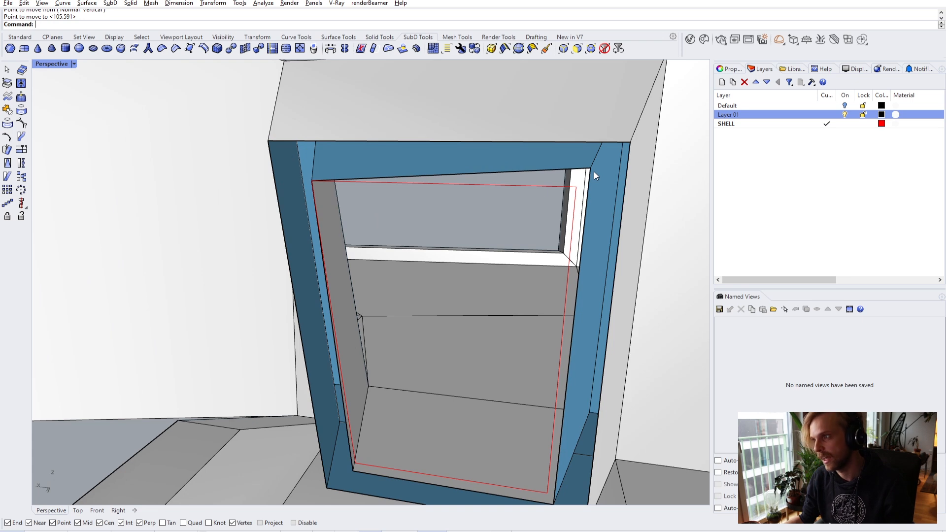
- Move the offset curve twice more, snapping its corner into place
key("Return")
left_click(591, 169)
left_click(576, 187)
scroll(524, 264, "down", 4)
scroll(482, 329, "up", 5)
key("Return")
left_click(489, 326)
left_click(480, 306)
key("Escape")
- Looking down at the frame, snap the curve's corner onto the frame's inner edge
right_click_drag(250, 308, 262, 322)
left_click(247, 309, "ctrl+shift")
key("Escape")
left_click(248, 309)
key("Return")
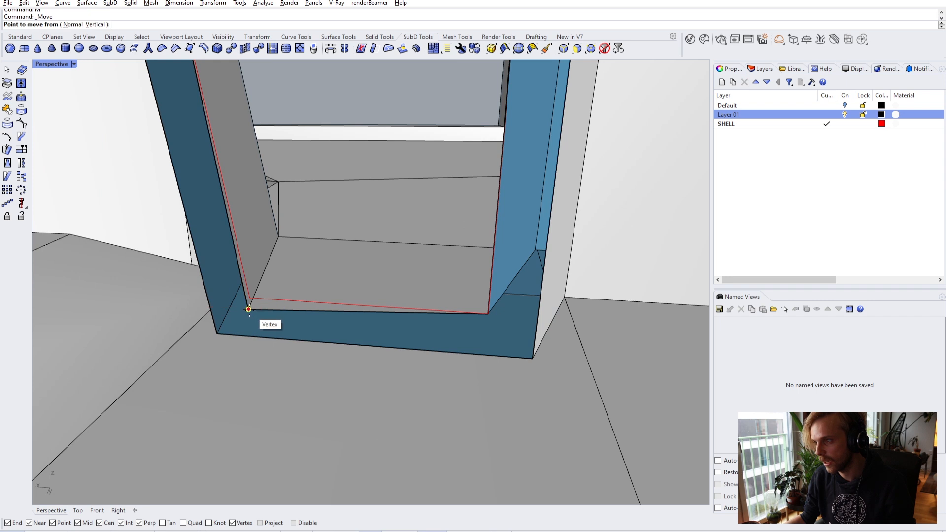
left_click(247, 309)
left_click(254, 291)
- Delete the closed helper curve and the leftover curve overlapping the frame's edges
left_click(321, 304)
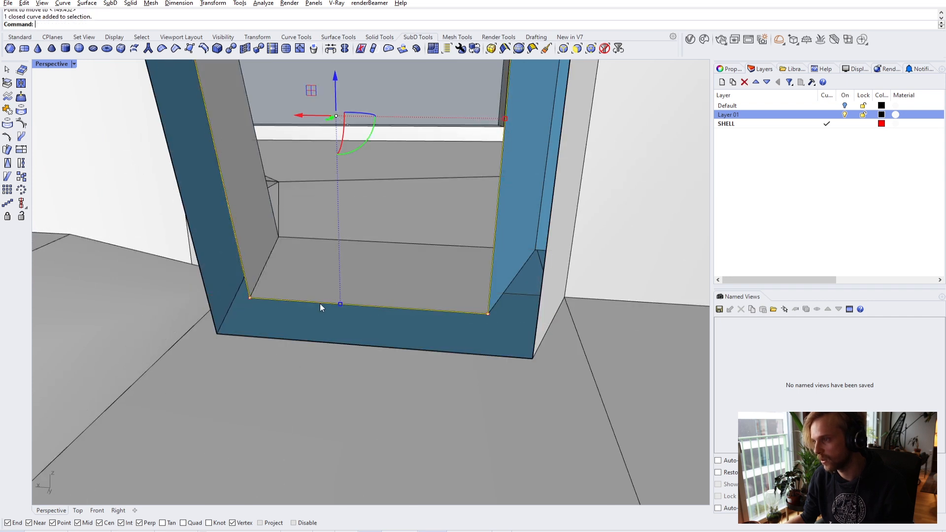
key("Delete")
double_click(325, 304)
left_click(318, 338)
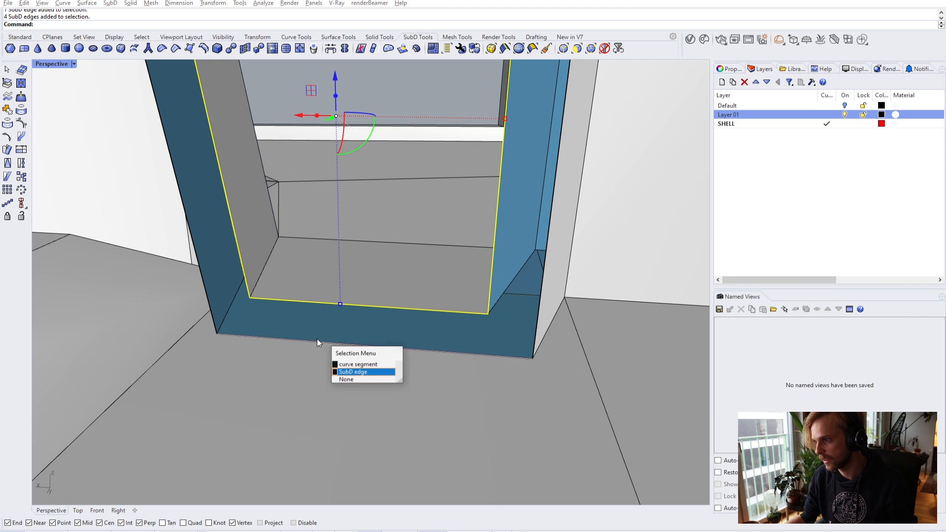
left_click(360, 368)
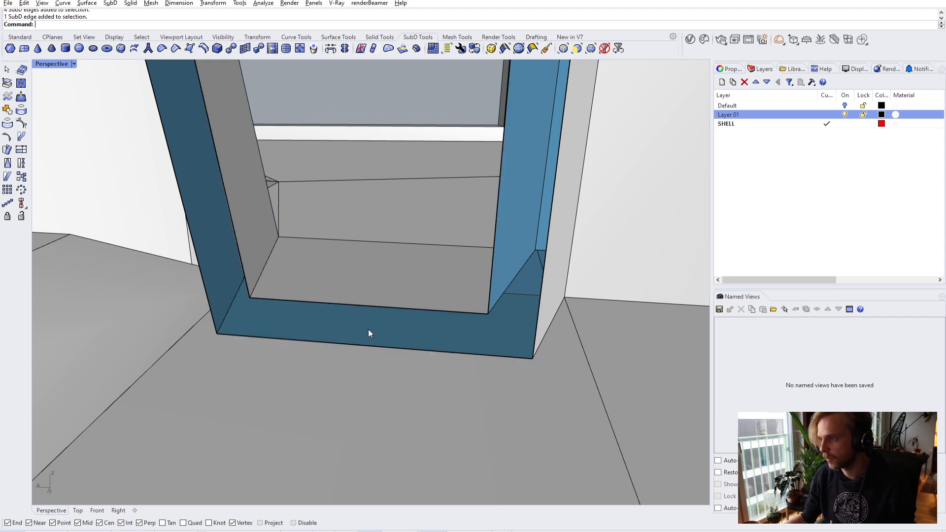
key("Delete")
- Bridge the selected edge loops around the frame with the default settings
double_click(365, 308)
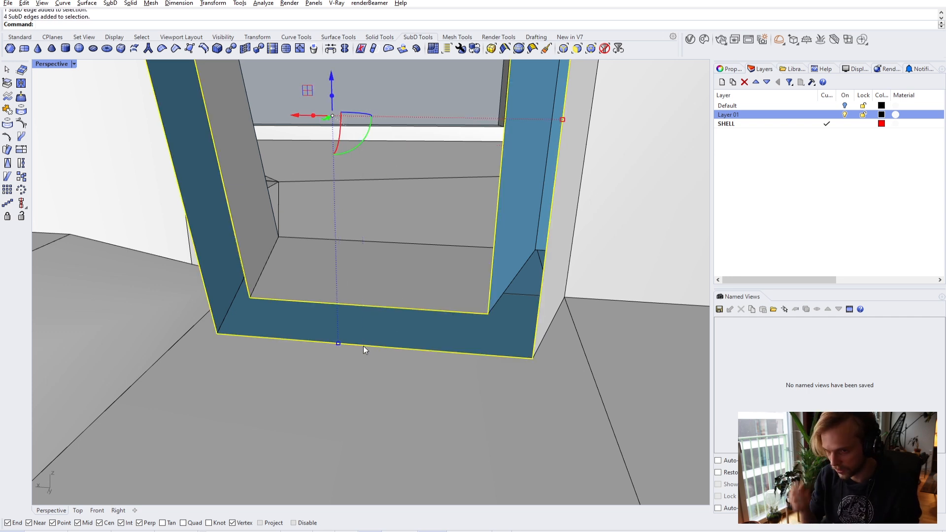
type("i")
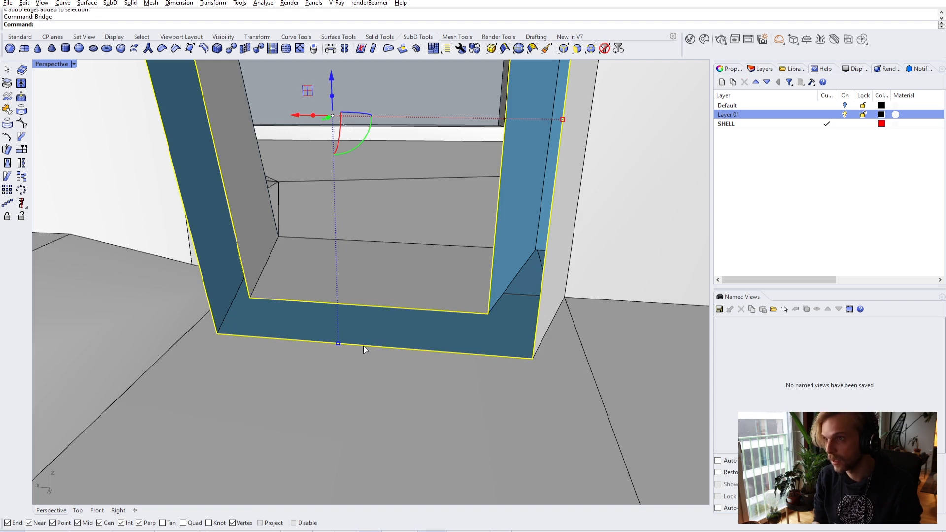
key("Return")
key("Return")
key("Home")
right_click_drag(356, 285, 300, 285)
- Drag the clipping plane down and show the SubD shell smooth
scroll(299, 286, "down", 5)
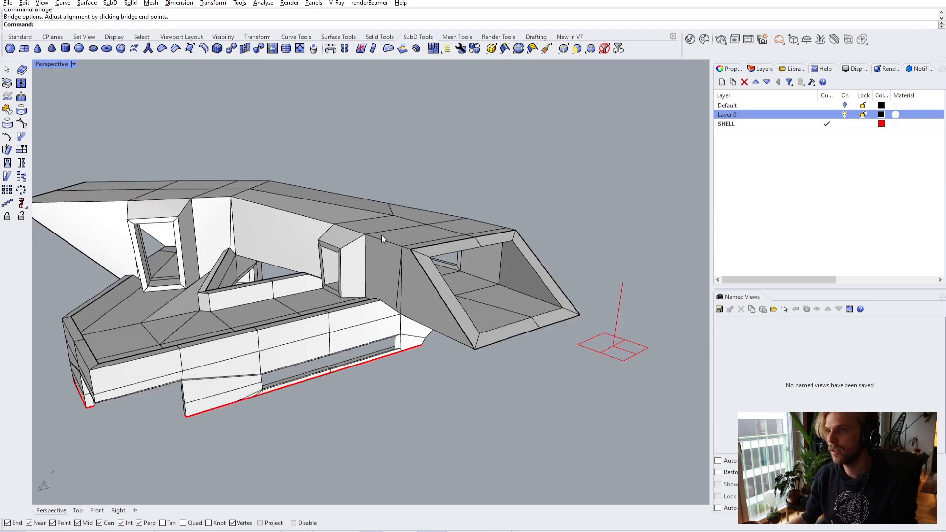
left_click(310, 203)
key("Escape")
left_click(610, 353)
left_click_drag(614, 317, 616, 493)
right_click_drag(564, 332, 428, 257)
key("Tab")
- Check the shell's open border with DupBorder, delete that curve, and return to flat display
left_click(428, 256)
type("B")
key("Return")
right_click_drag(192, 264, 131, 169)
scroll(193, 254, "down", 3)
key("Delete")
key("Tab")
- Set the viewport display mode to Wireframe
scroll(190, 209, "up", 3)
scroll(167, 186, "down", 3)
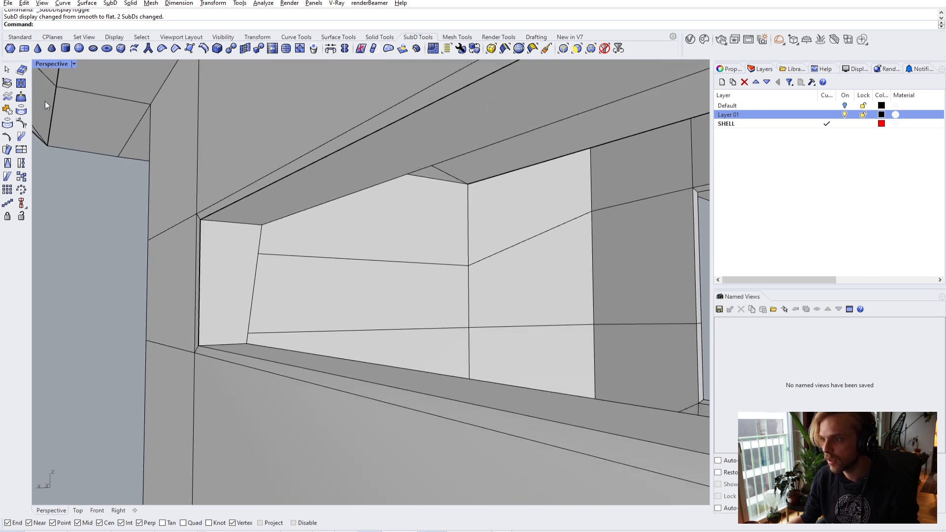
left_click(44, 64)
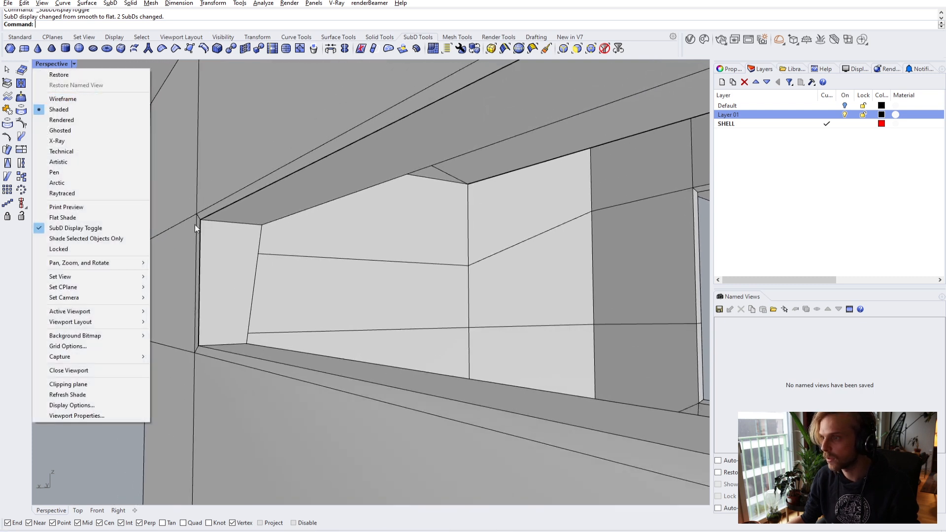
left_click(224, 223)
left_click(43, 64)
left_click(63, 99)
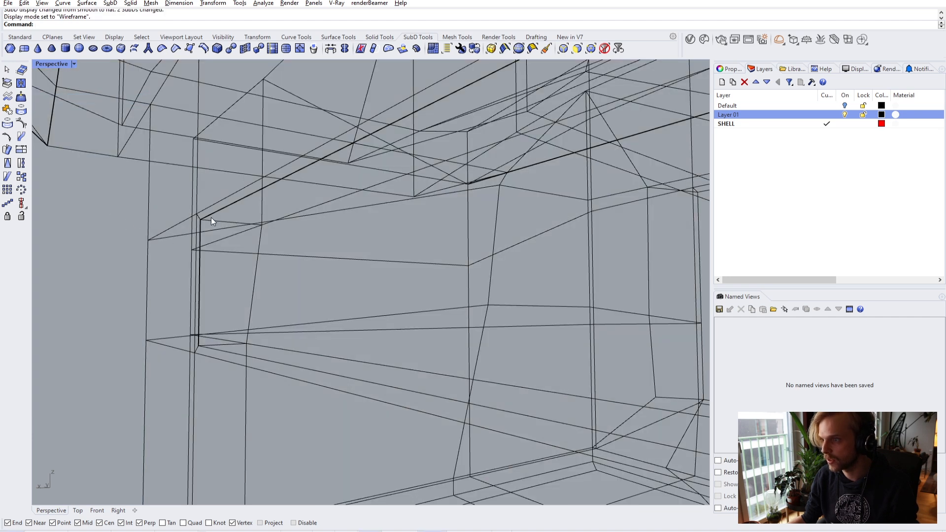
- Select the opening's corner vertices and switch the SubD to smooth display
scroll(185, 217, "up", 5)
scroll(172, 222, "down", 3)
left_click_drag(149, 245, 152, 247)
type("S")
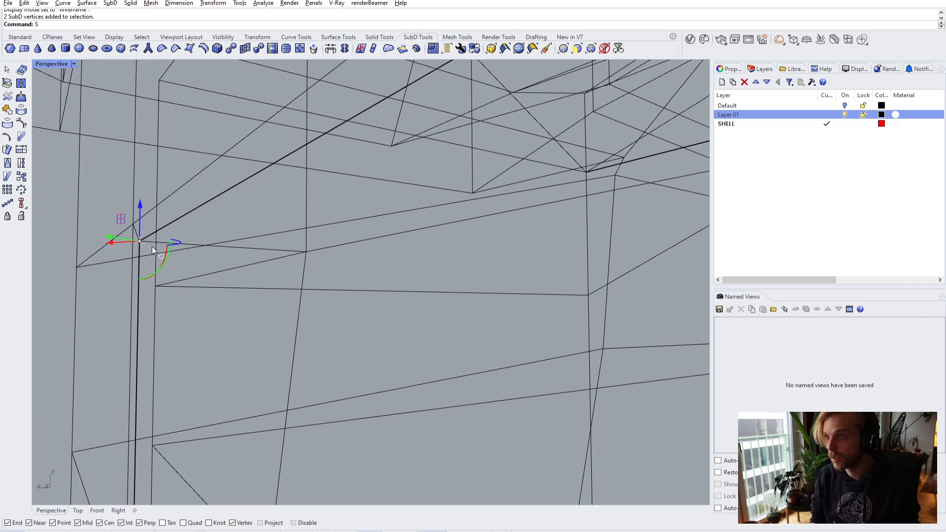
key("BackSpace")
key("Tab")
- Select the clipping plane and switch the viewport to Shaded display
key("Escape")
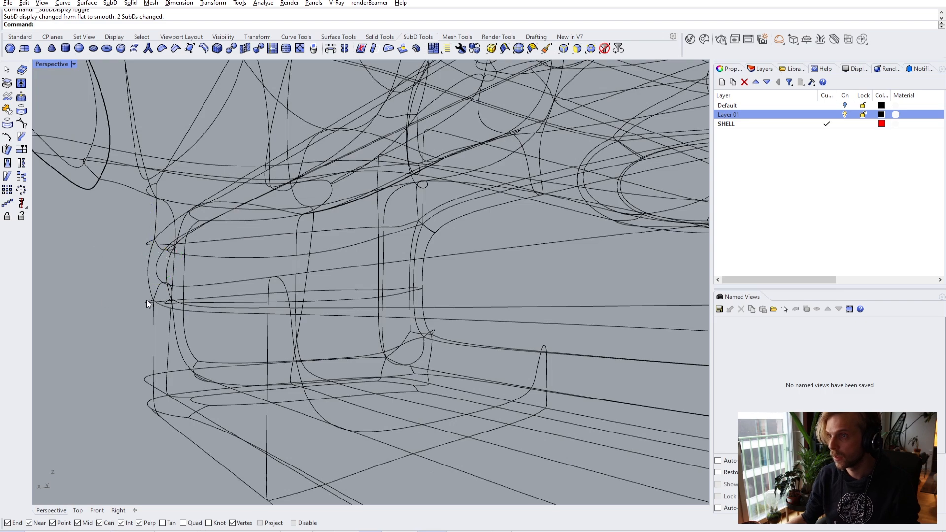
left_click(241, 298)
key("Escape")
scroll(149, 303, "down", 10)
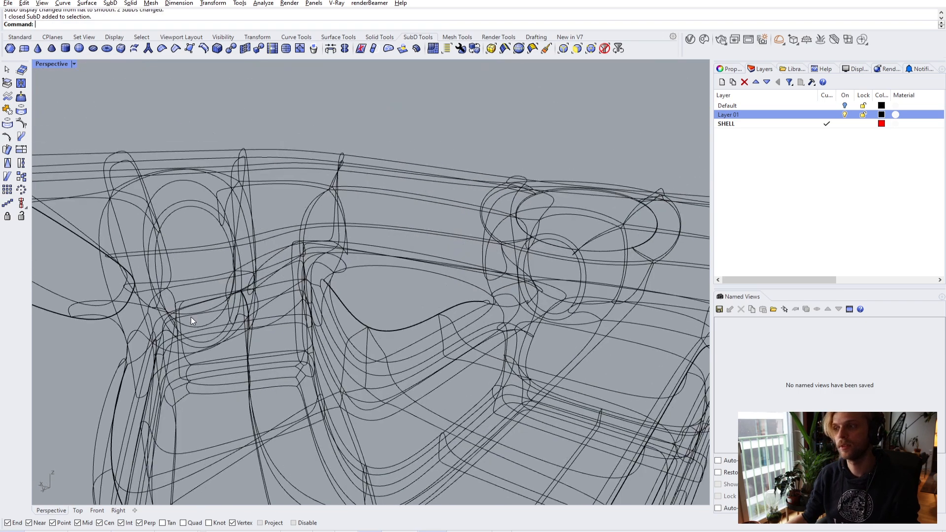
left_click_drag(547, 406, 442, 324)
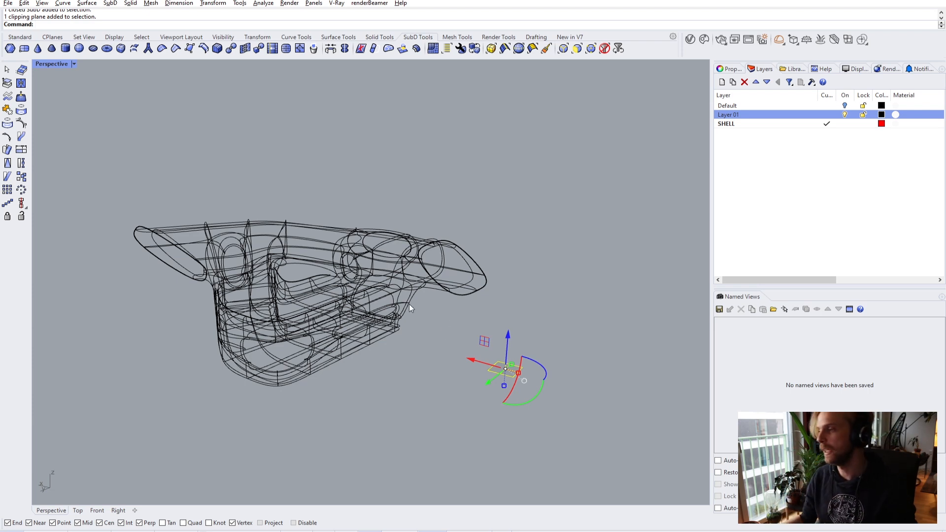
left_click(49, 64)
left_click(60, 109)
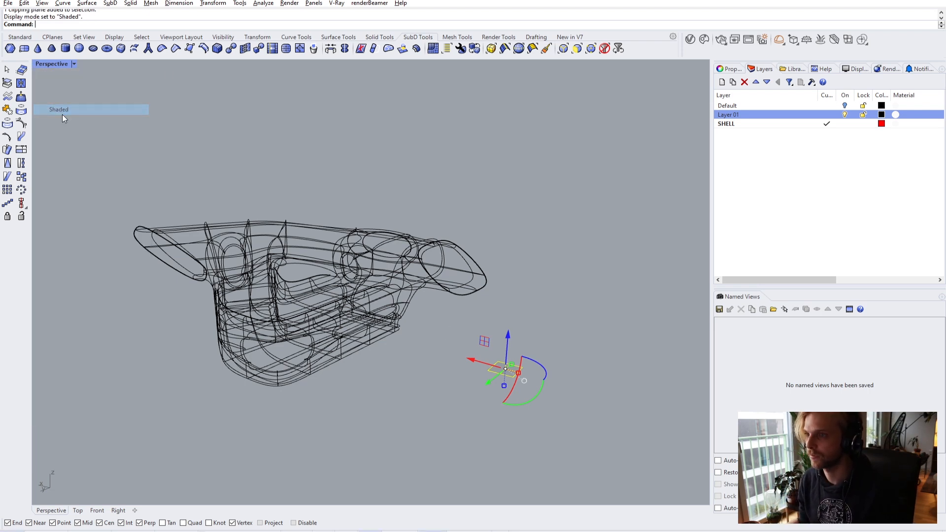
- Rotate the clipping plane so it cuts through the fin tip
key("Escape")
right_click_drag(446, 356, 498, 337)
scroll(498, 337, "up", 1)
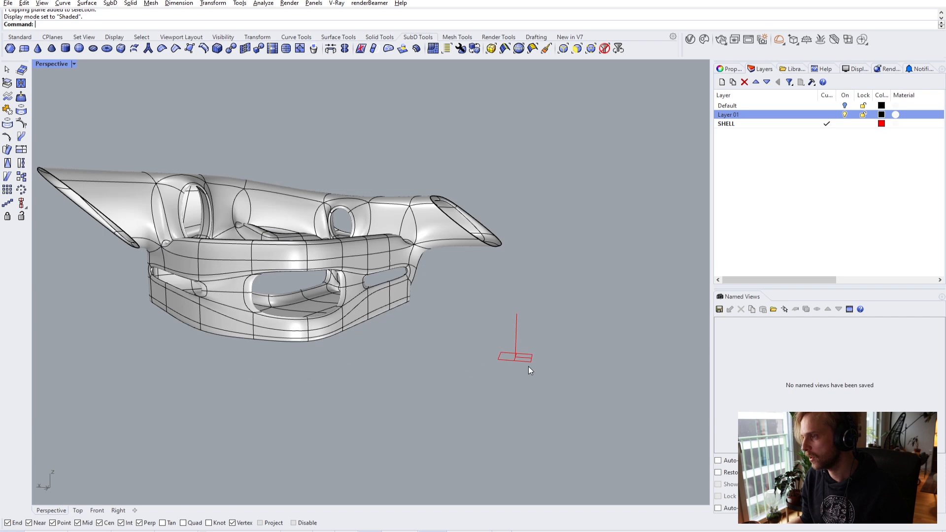
scroll(350, 246, "up", 2)
mouse_move(389, 242)
right_mouse_down()
mouse_move(354, 247)
mouse_move(396, 247)
right_mouse_up()
scroll(345, 276, "up", 3)
right_click_drag(318, 298, 375, 272)
scroll(327, 285, "down", 5)
left_click(524, 364)
left_click_drag(553, 380, 558, 275)
right_click_drag(558, 276, 501, 364)
- Slide the clipping plane lengthwise into the model to expose the red-edged section
left_click_drag(477, 372, 280, 333)
right_click_drag(280, 332, 457, 279)
left_click_drag(553, 371, 436, 366)
right_click_drag(436, 367, 400, 324)
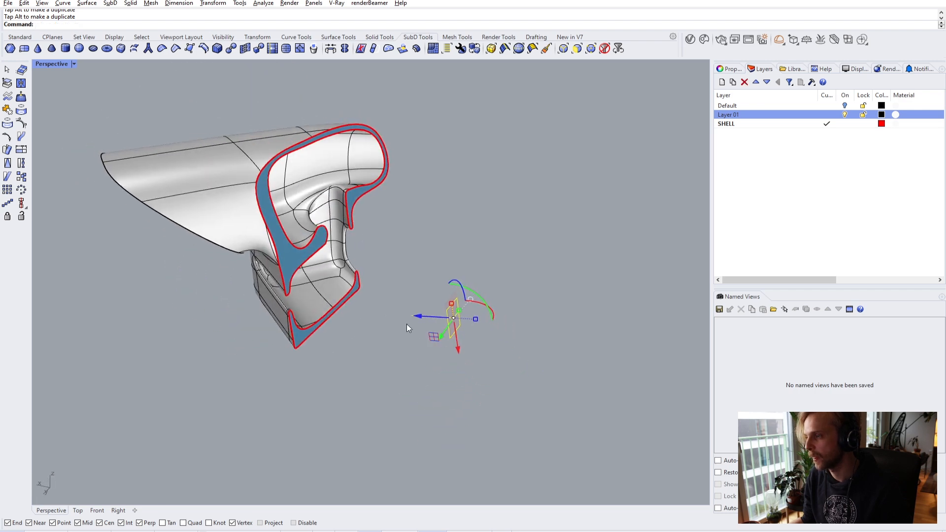
left_click_drag(428, 318, 462, 323)
right_click_drag(463, 322, 477, 383)
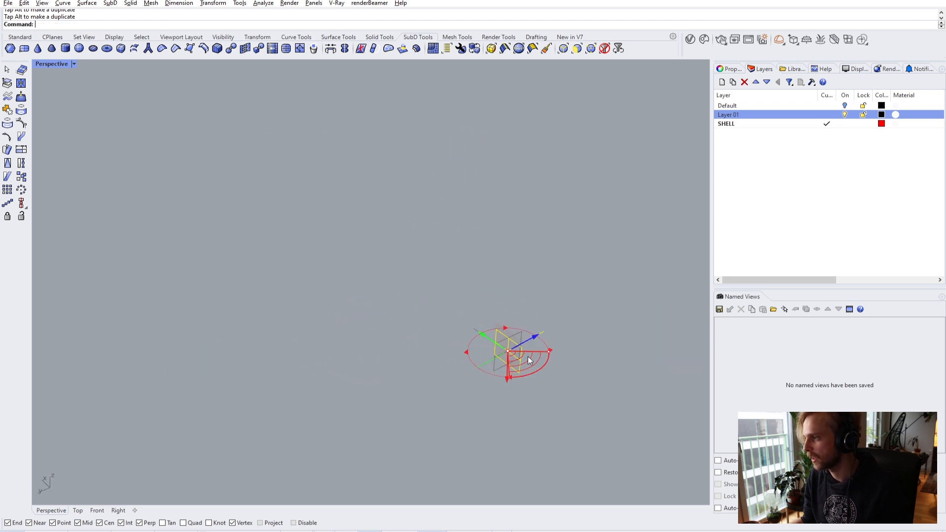
left_click_drag(534, 333, 316, 440)
right_click_drag(261, 401, 232, 268)
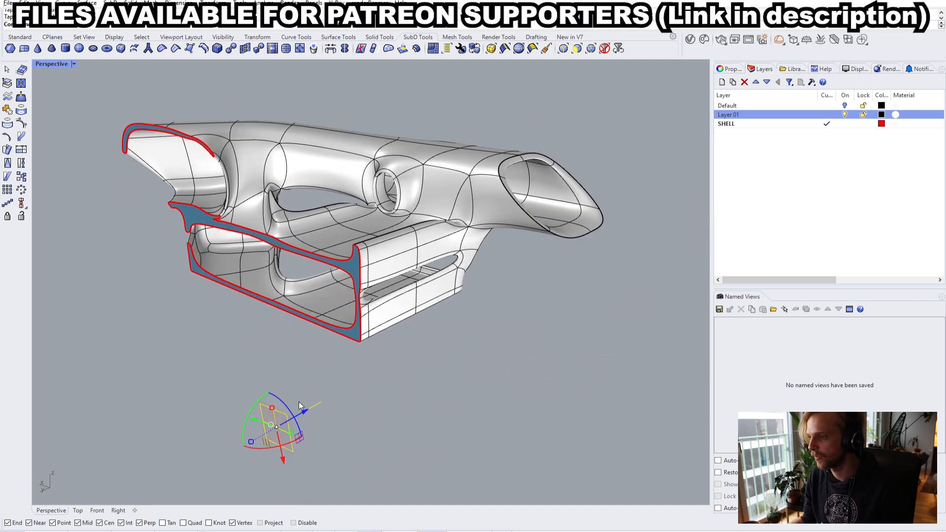